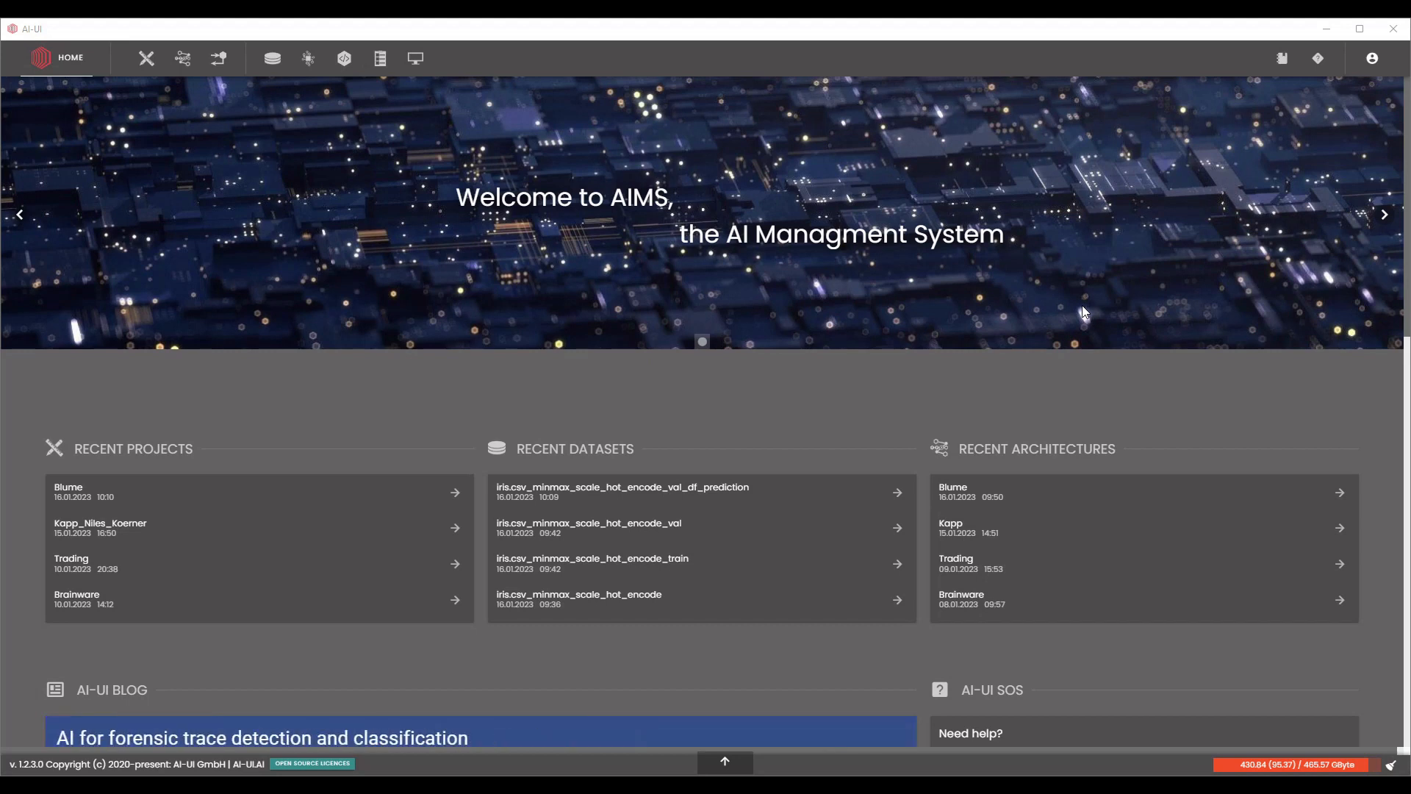
Import the dataset file 63bc1dca9e3529bbdaf265e6.aiuid from the Downloads folder.
click(267, 71)
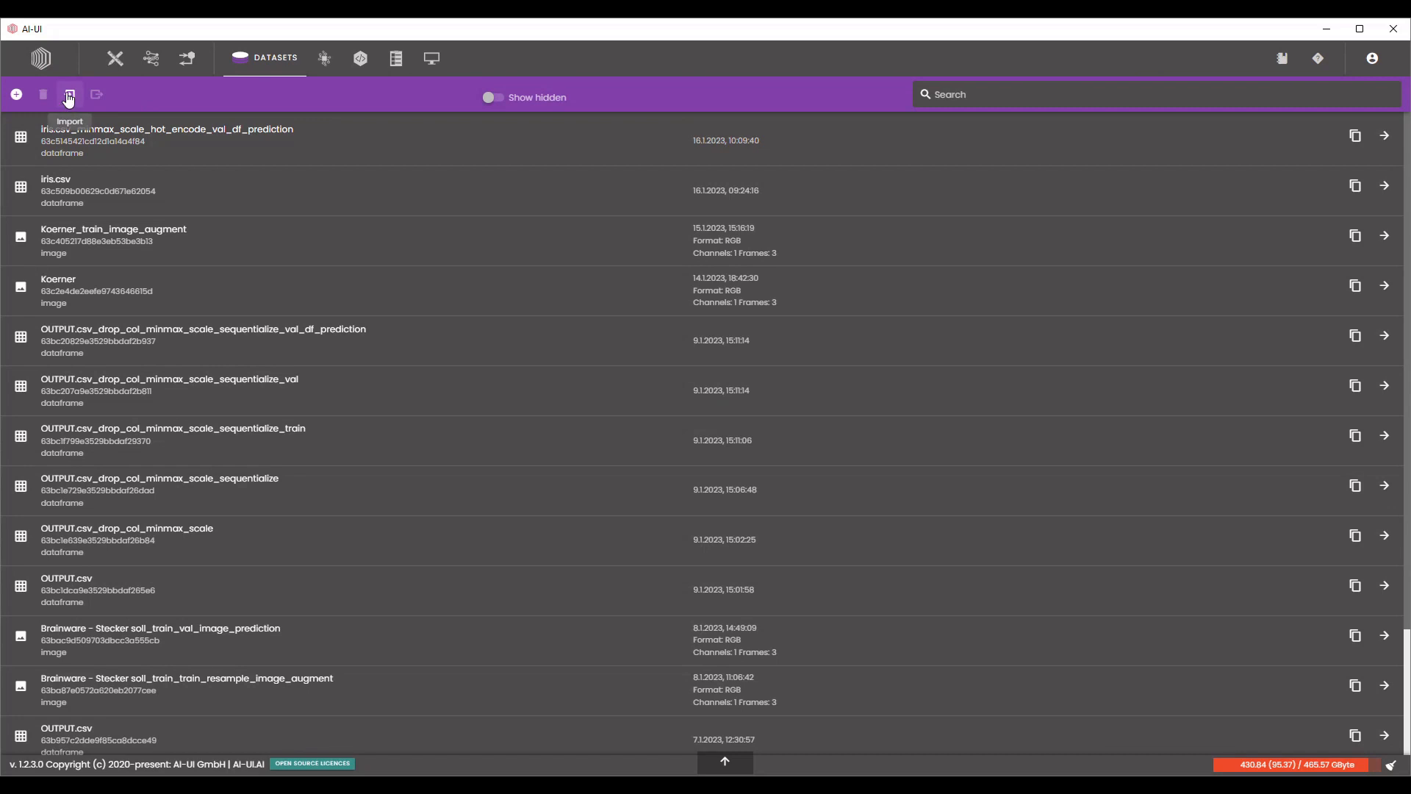
click(69, 99)
click(66, 92)
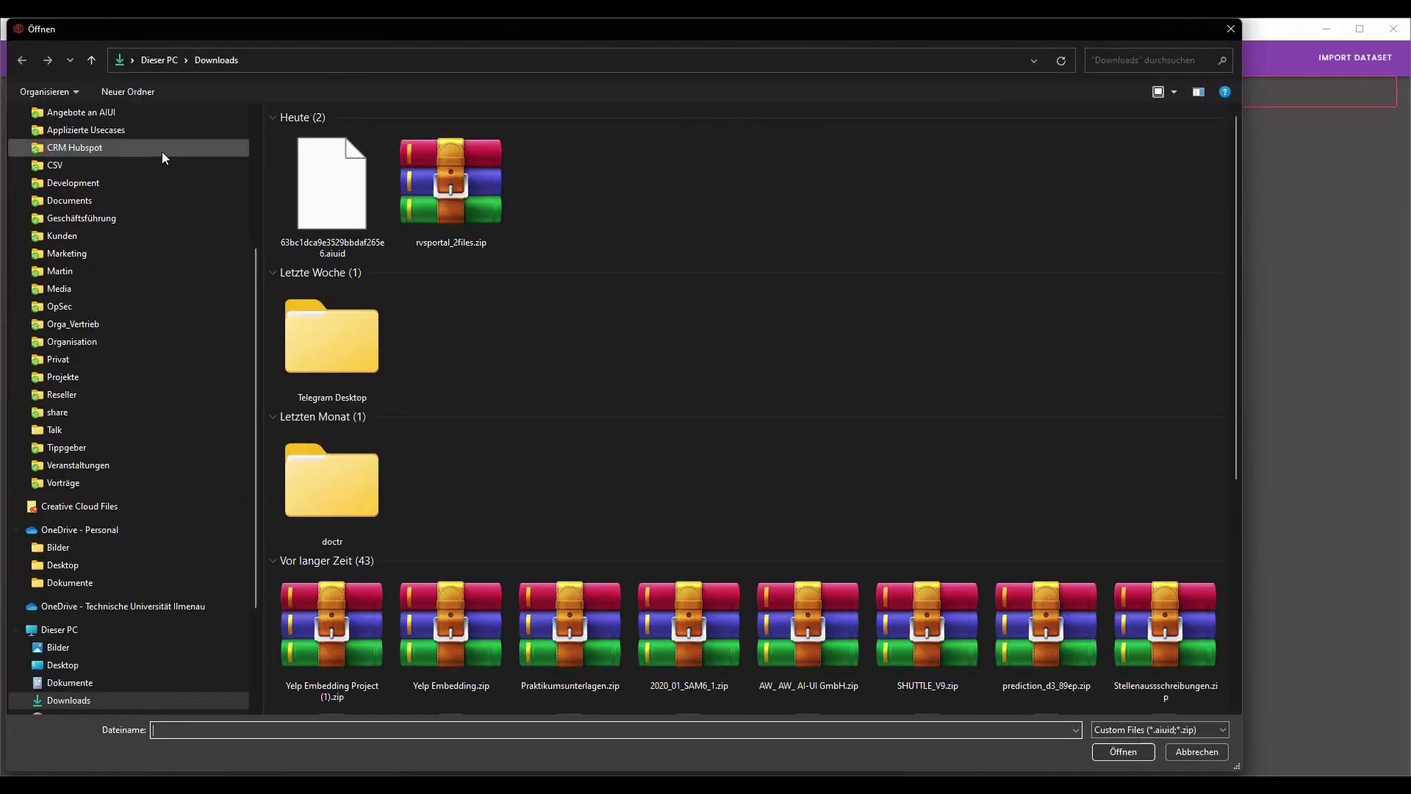
click(331, 187)
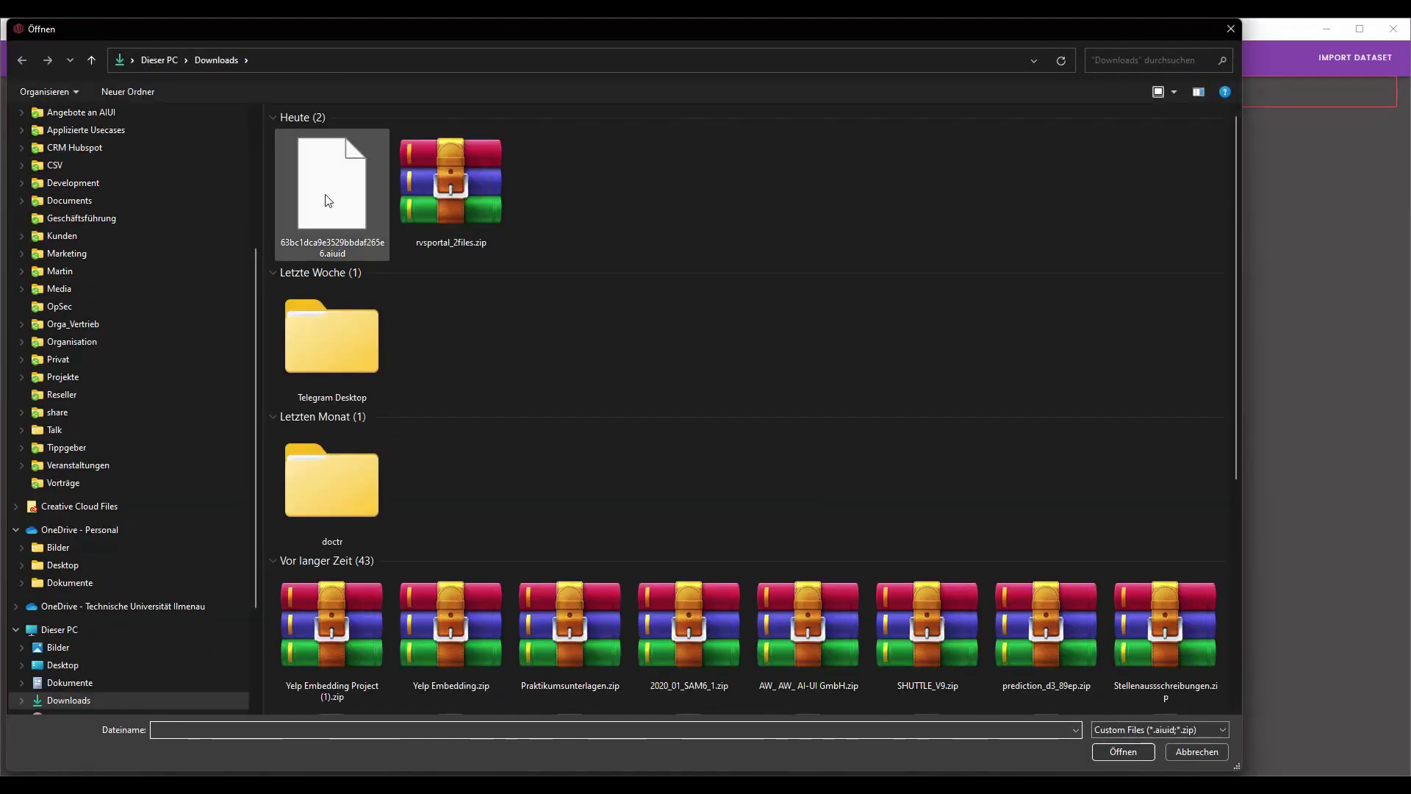
click(1122, 750)
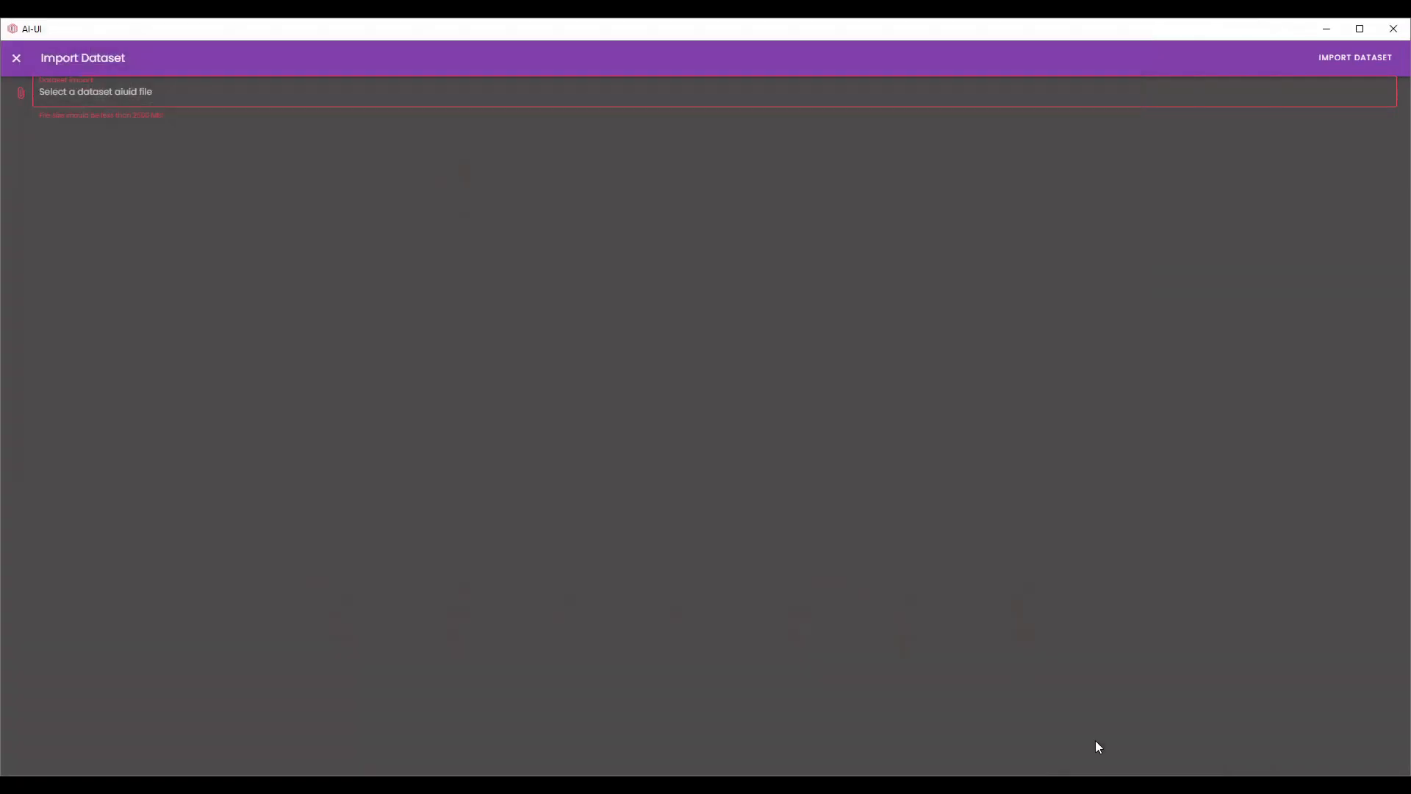
click(1337, 69)
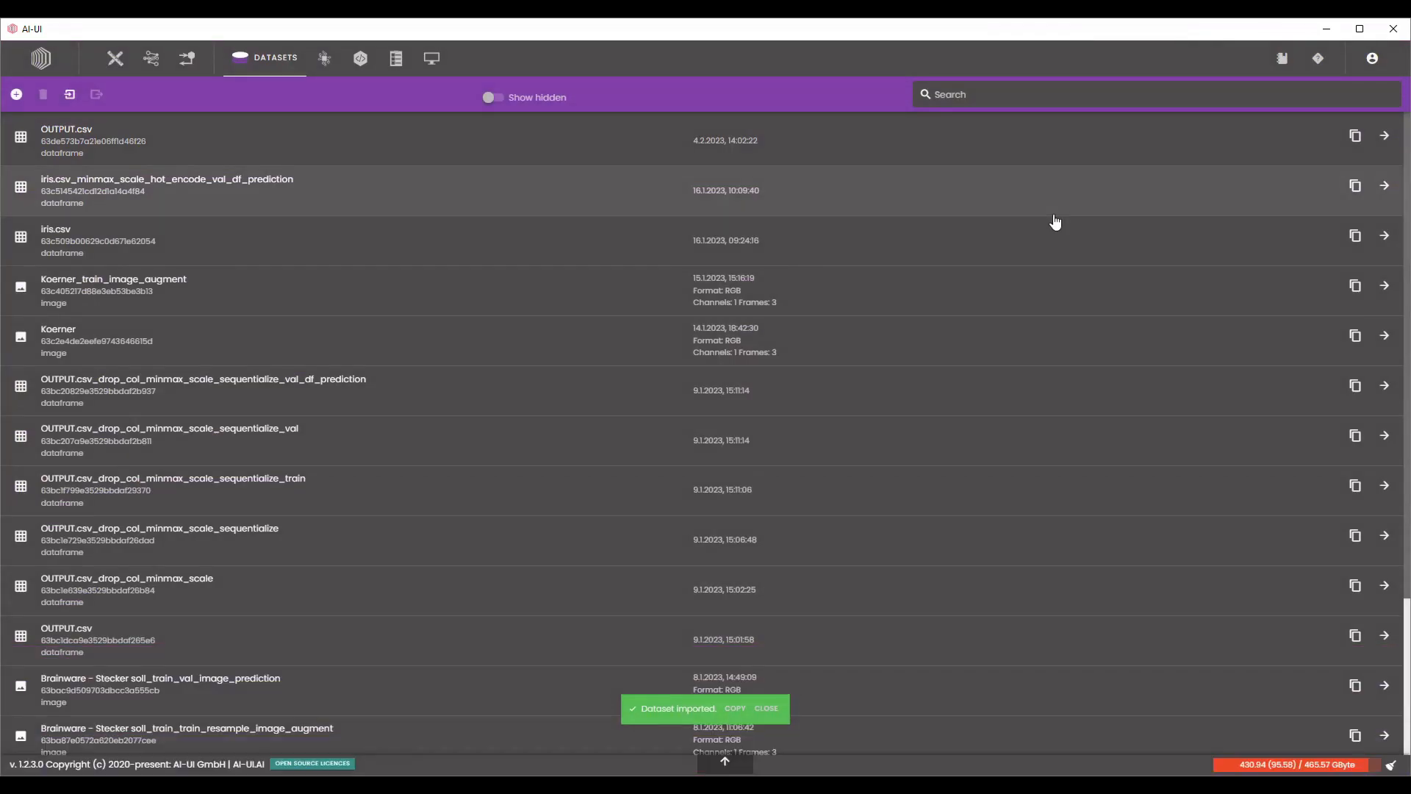
Open the newly imported OUTPUT.csv dataset and examine its schema, preview, analytics hints and wizard page.
click(686, 129)
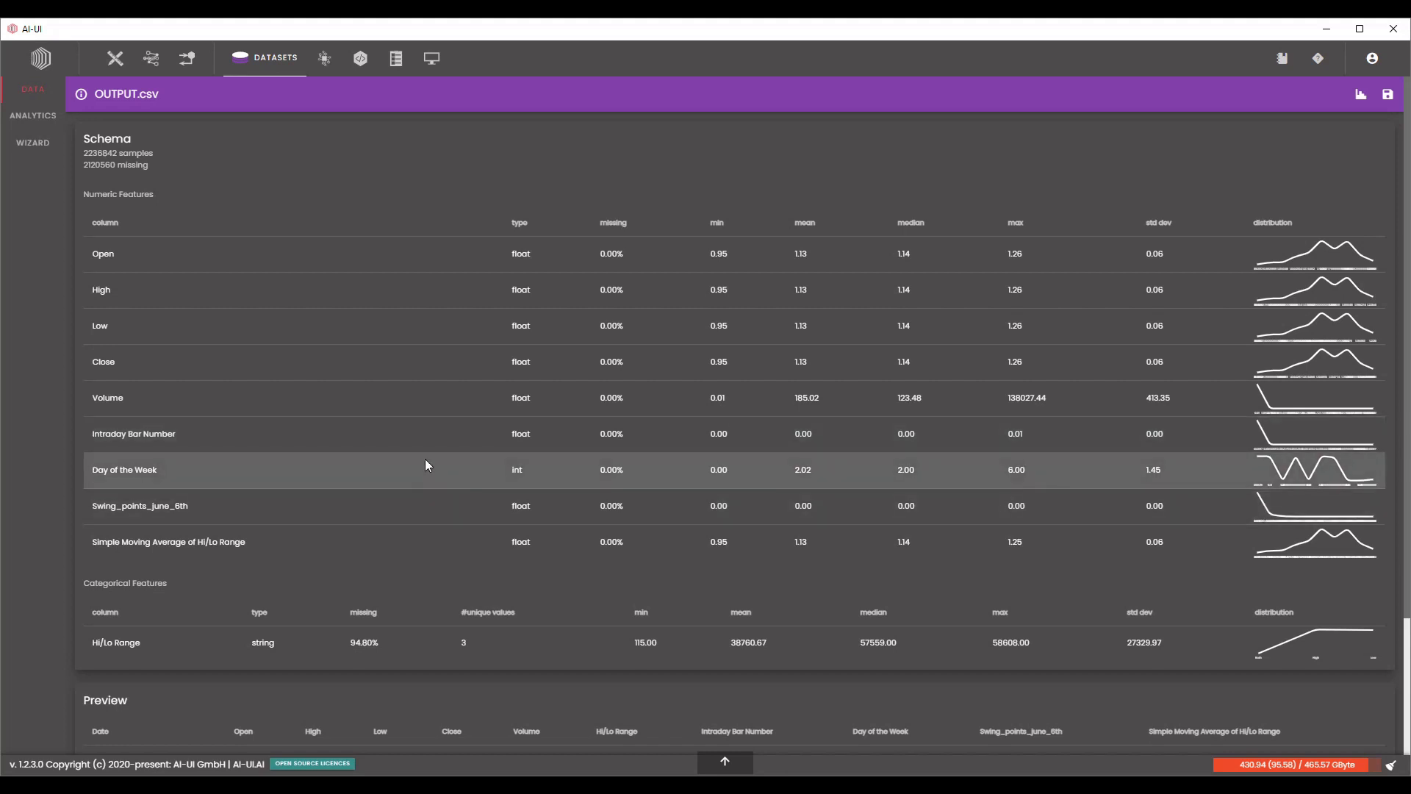
scroll(571, 479, down, 3)
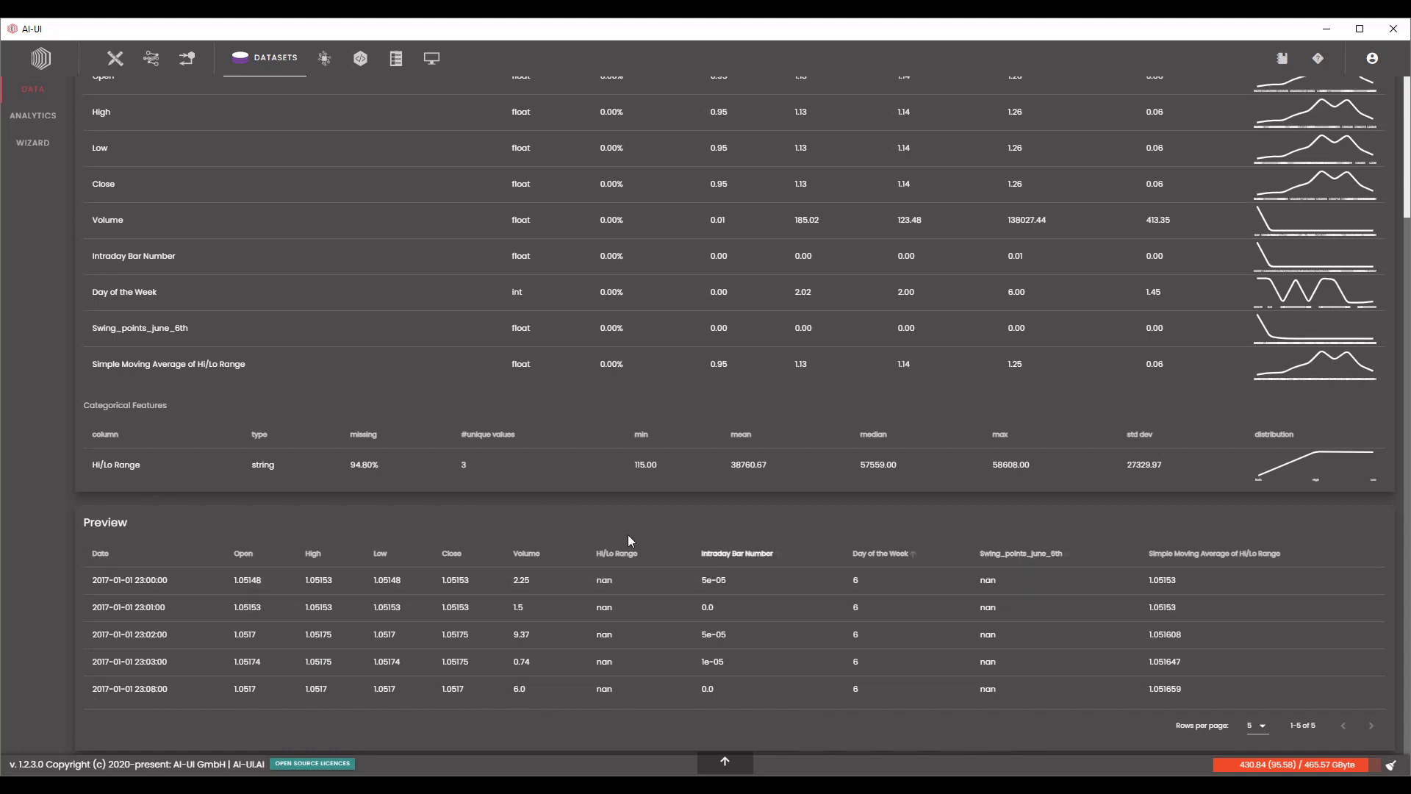
scroll(1020, 628, up, 3)
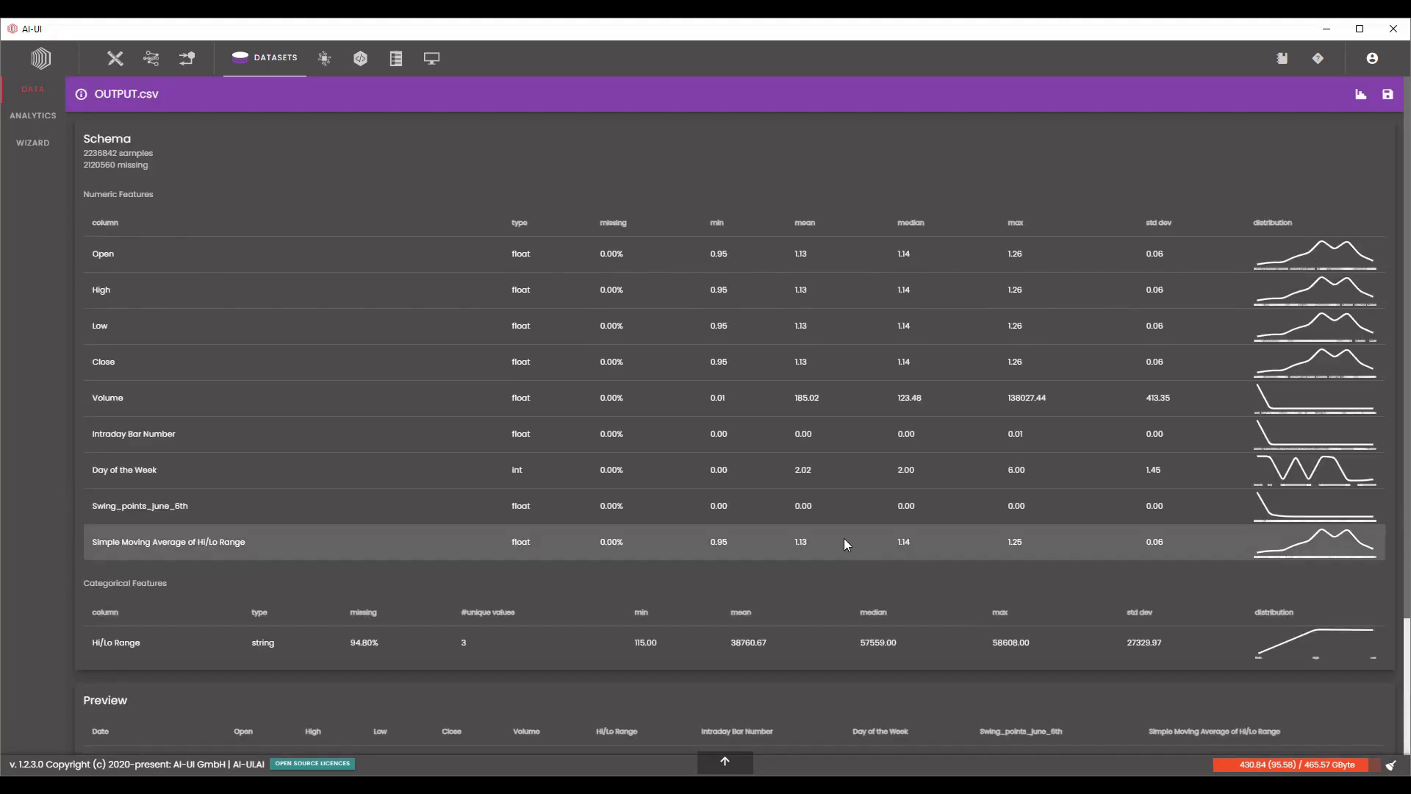
click(53, 112)
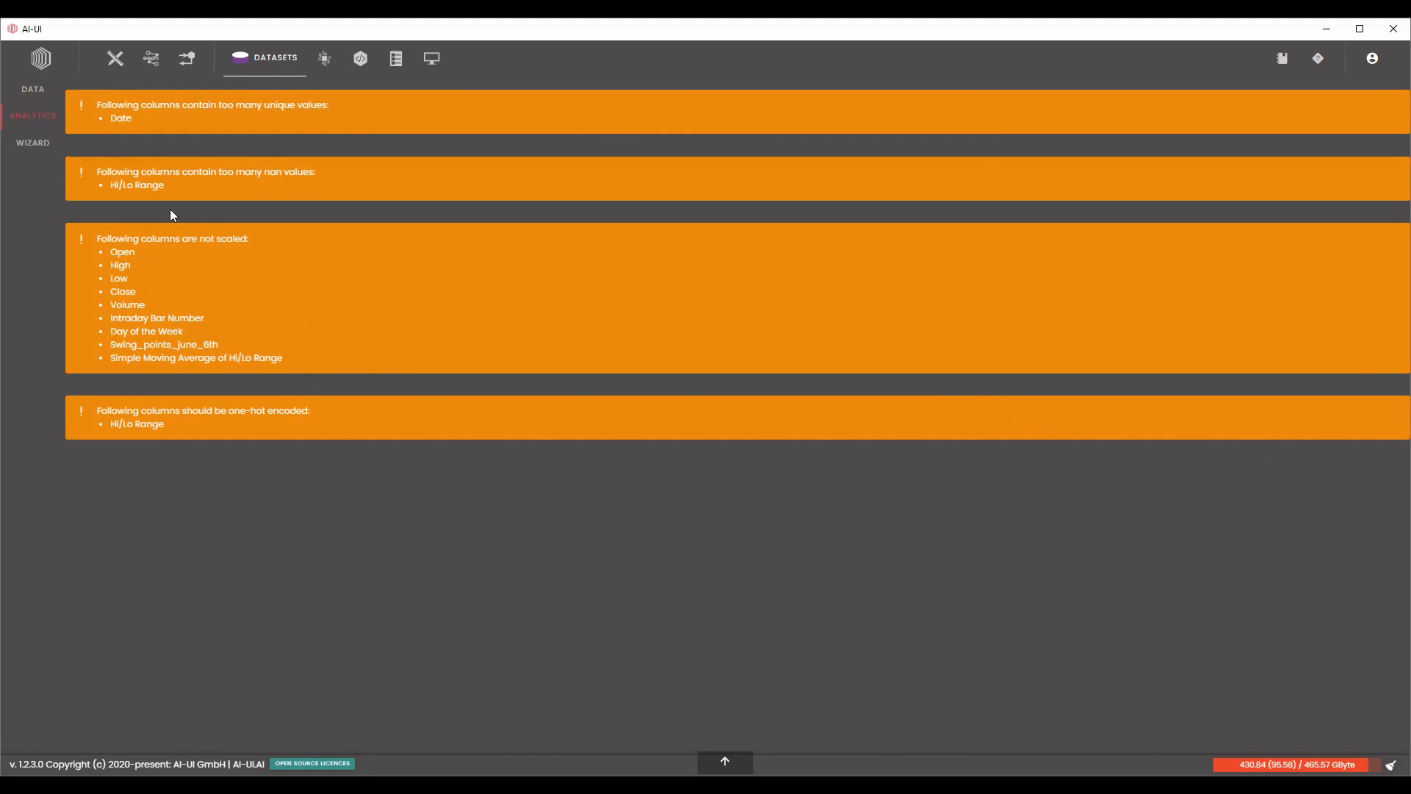
click(41, 151)
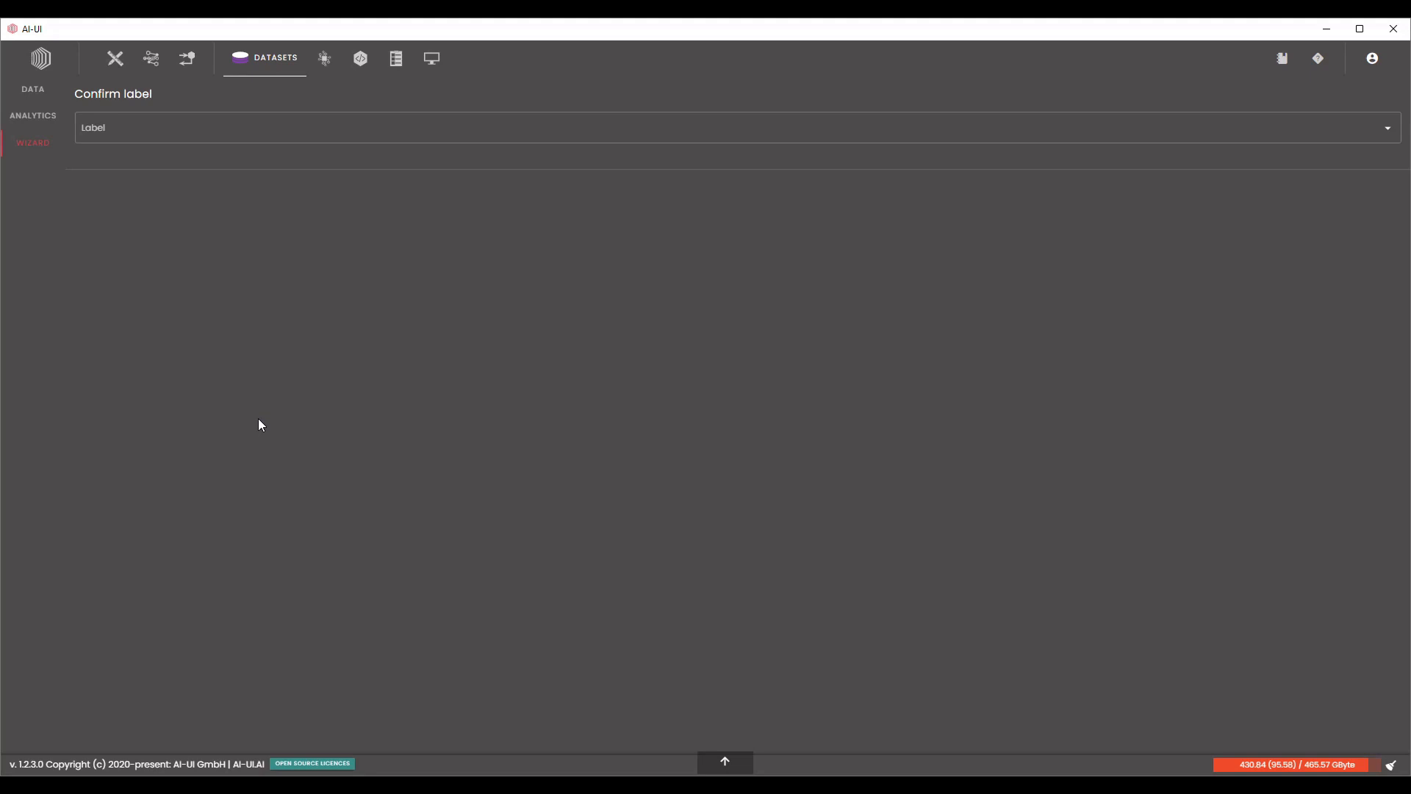
Create a new project named Trading EUR/USD.
click(122, 77)
click(18, 93)
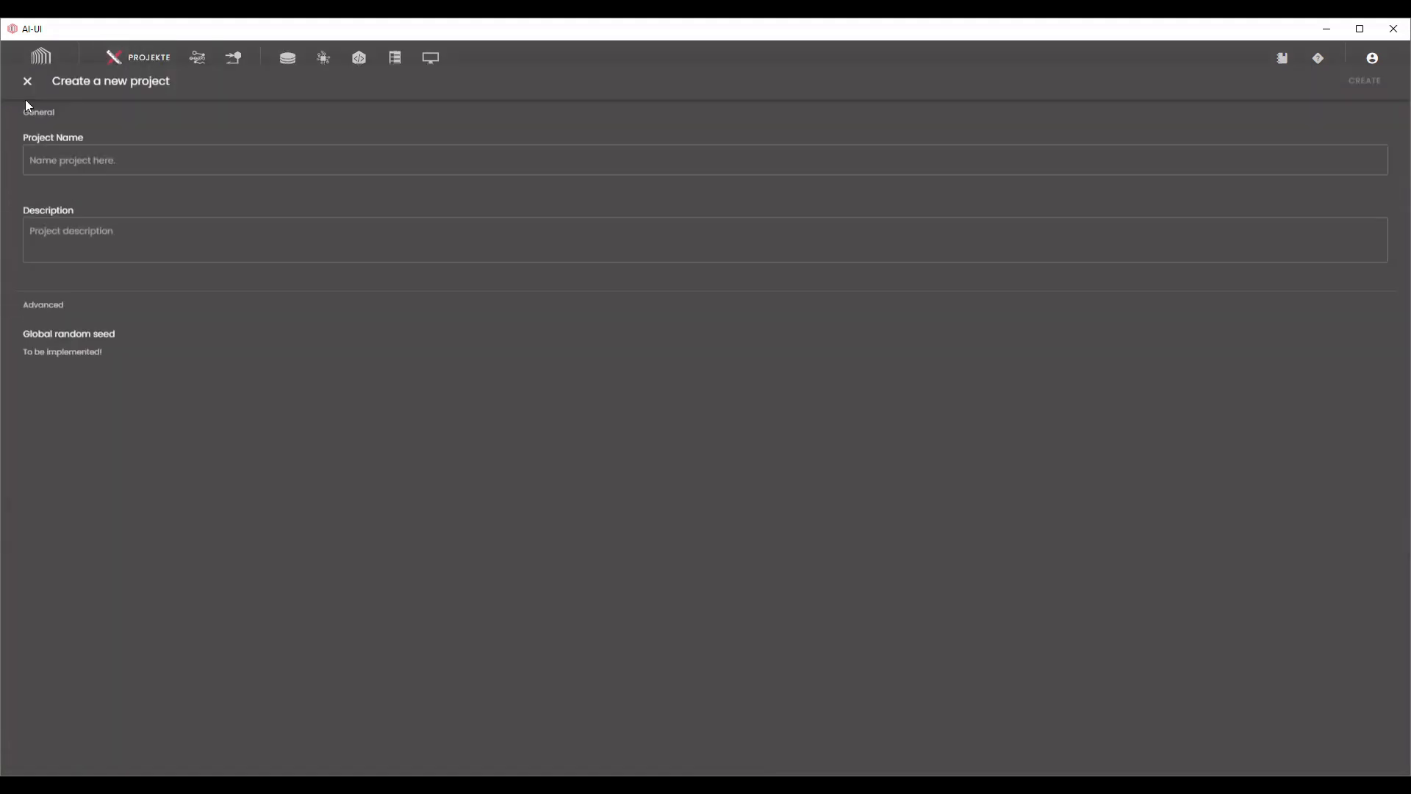
click(67, 129)
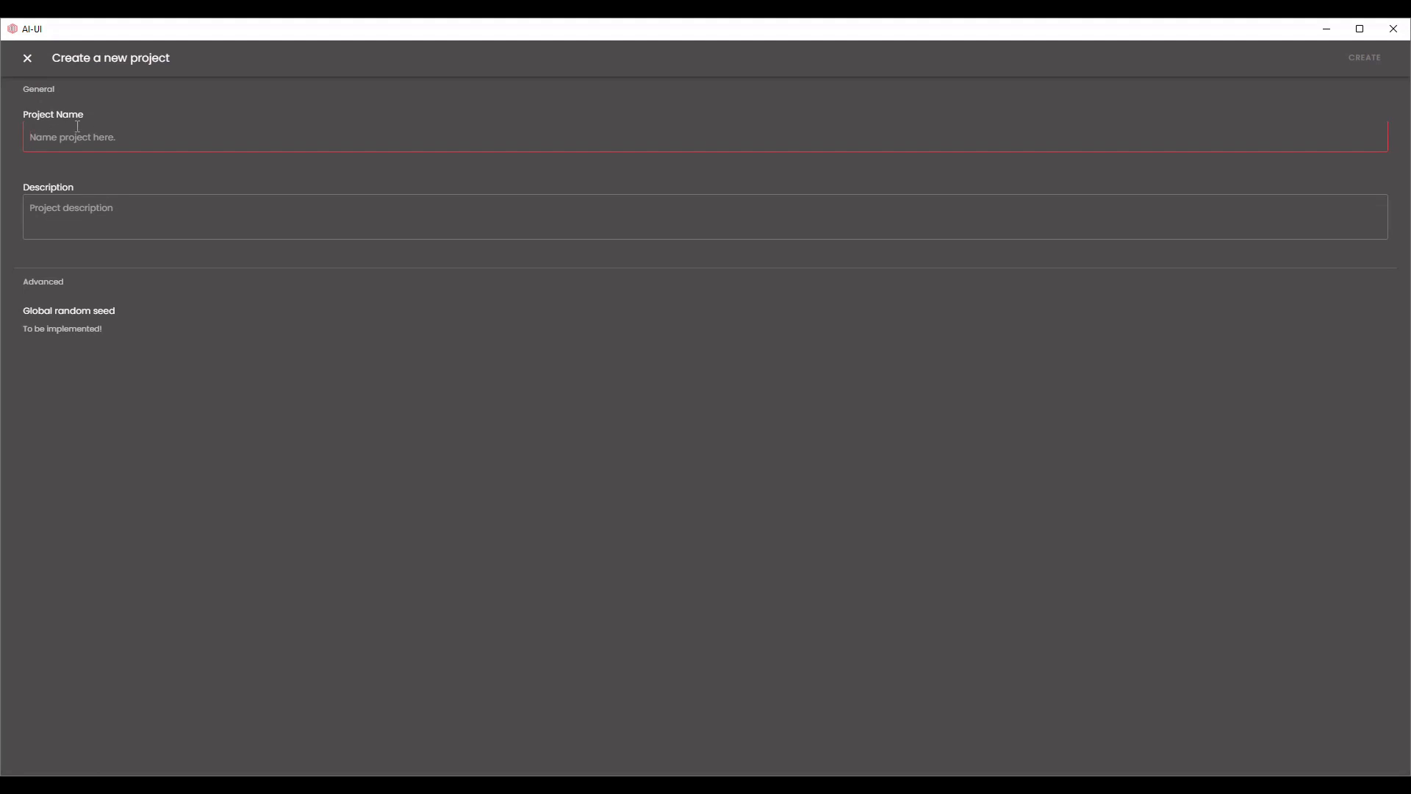
text(Trading EUR/USD)
click(1365, 57)
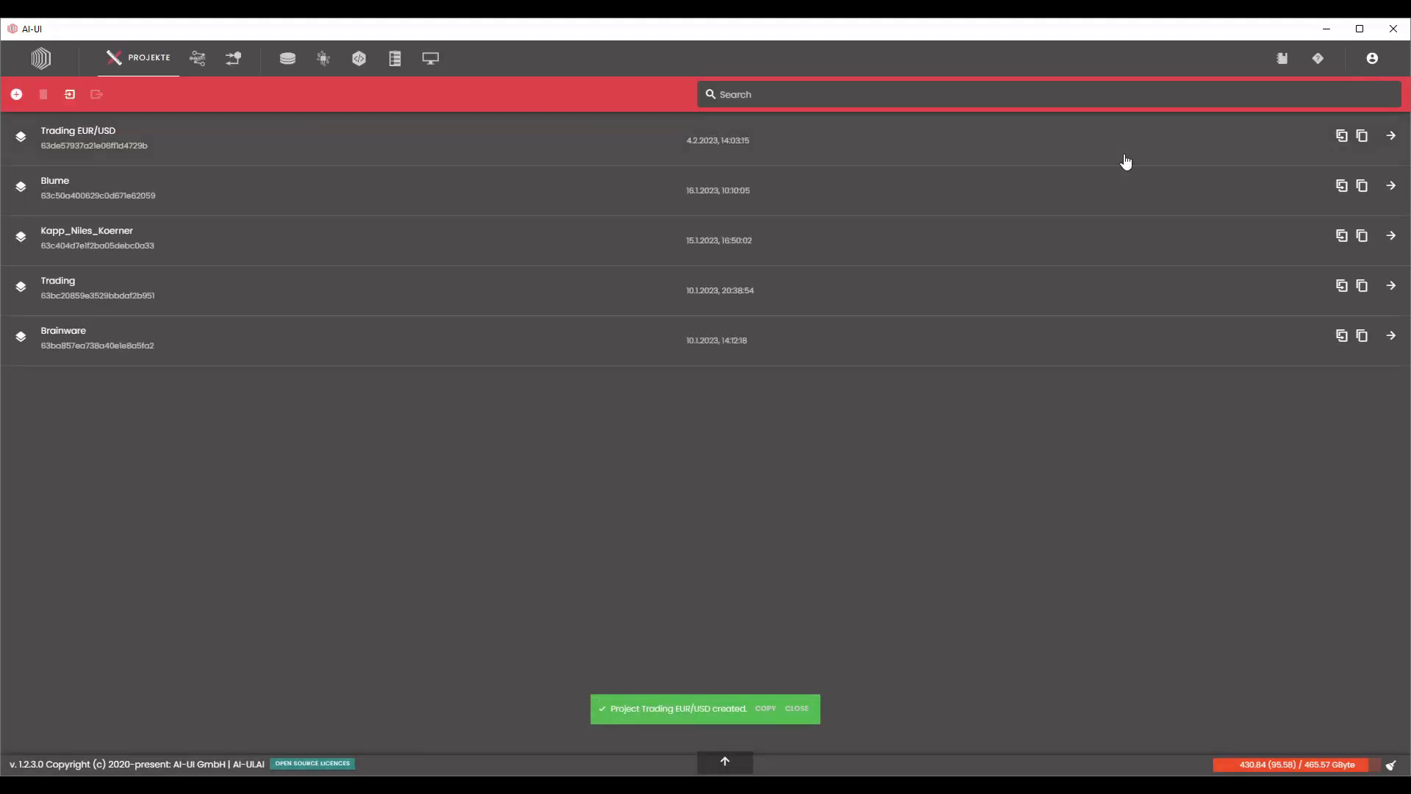
Open the Trading EUR/USD project, add a Data Selector node and load the newly imported OUTPUT.csv dataset into it.
click(443, 142)
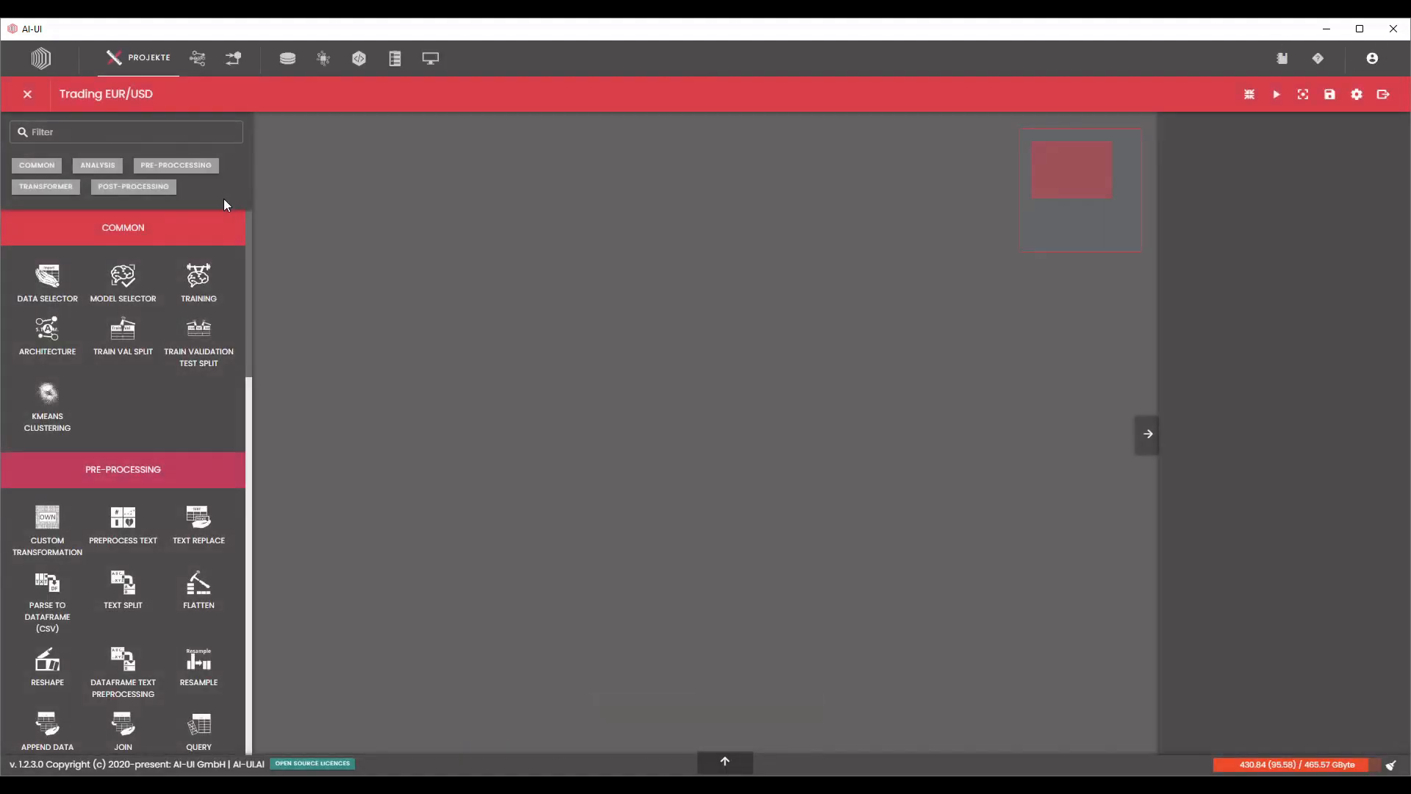
drag(47, 278, 396, 265)
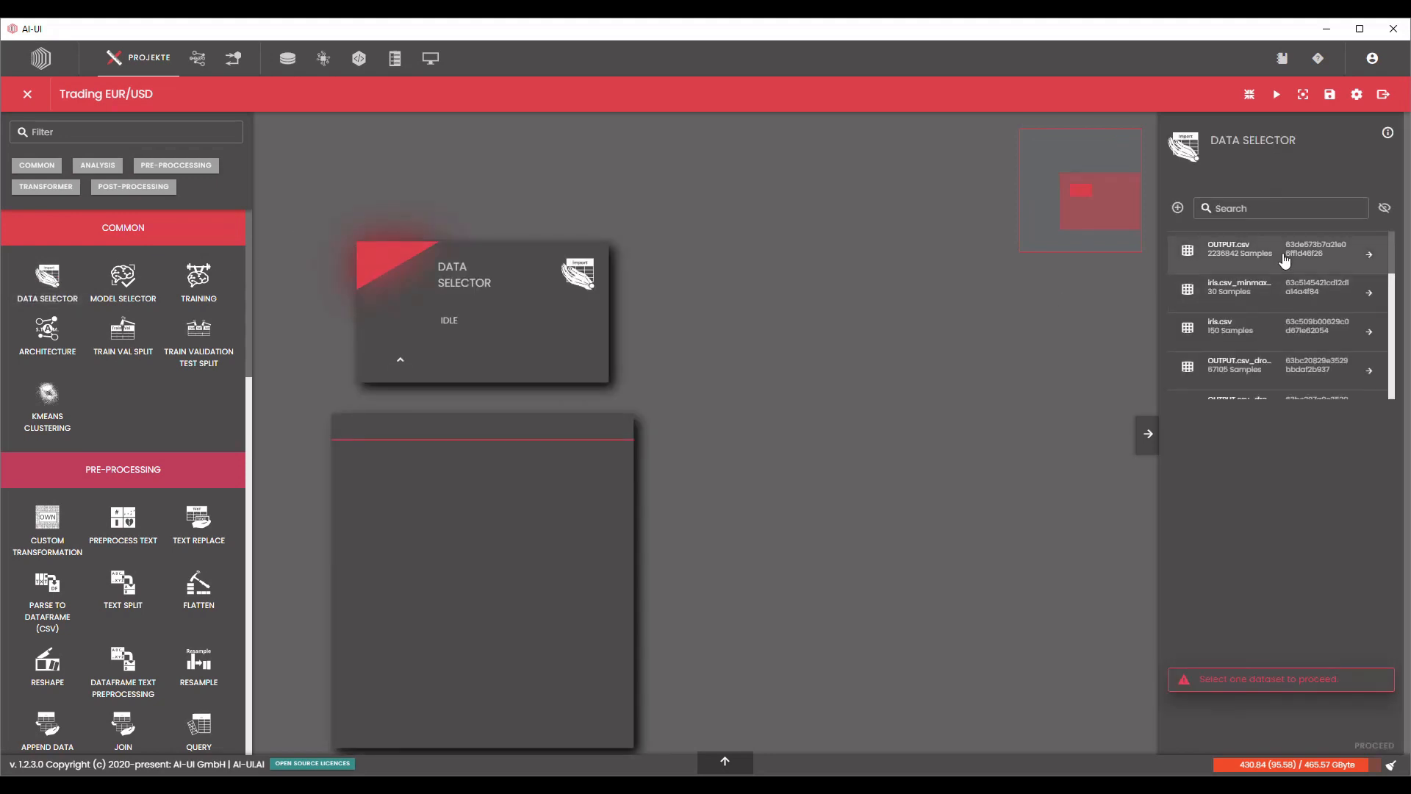
click(1285, 261)
click(1380, 697)
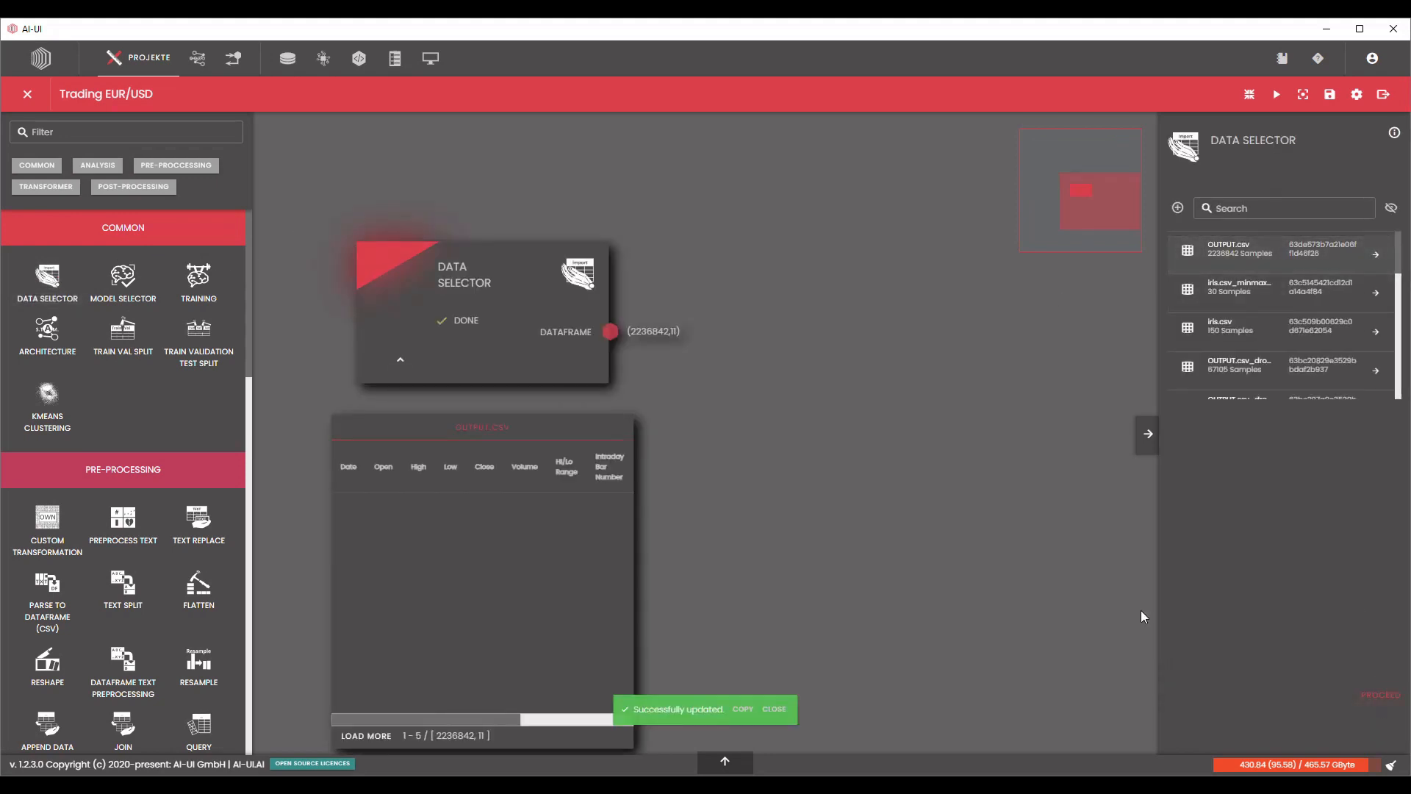
Examine the Data Selector's dataframe preview across its columns for missing values.
drag(865, 576, 822, 510)
scroll(860, 527, down, 1)
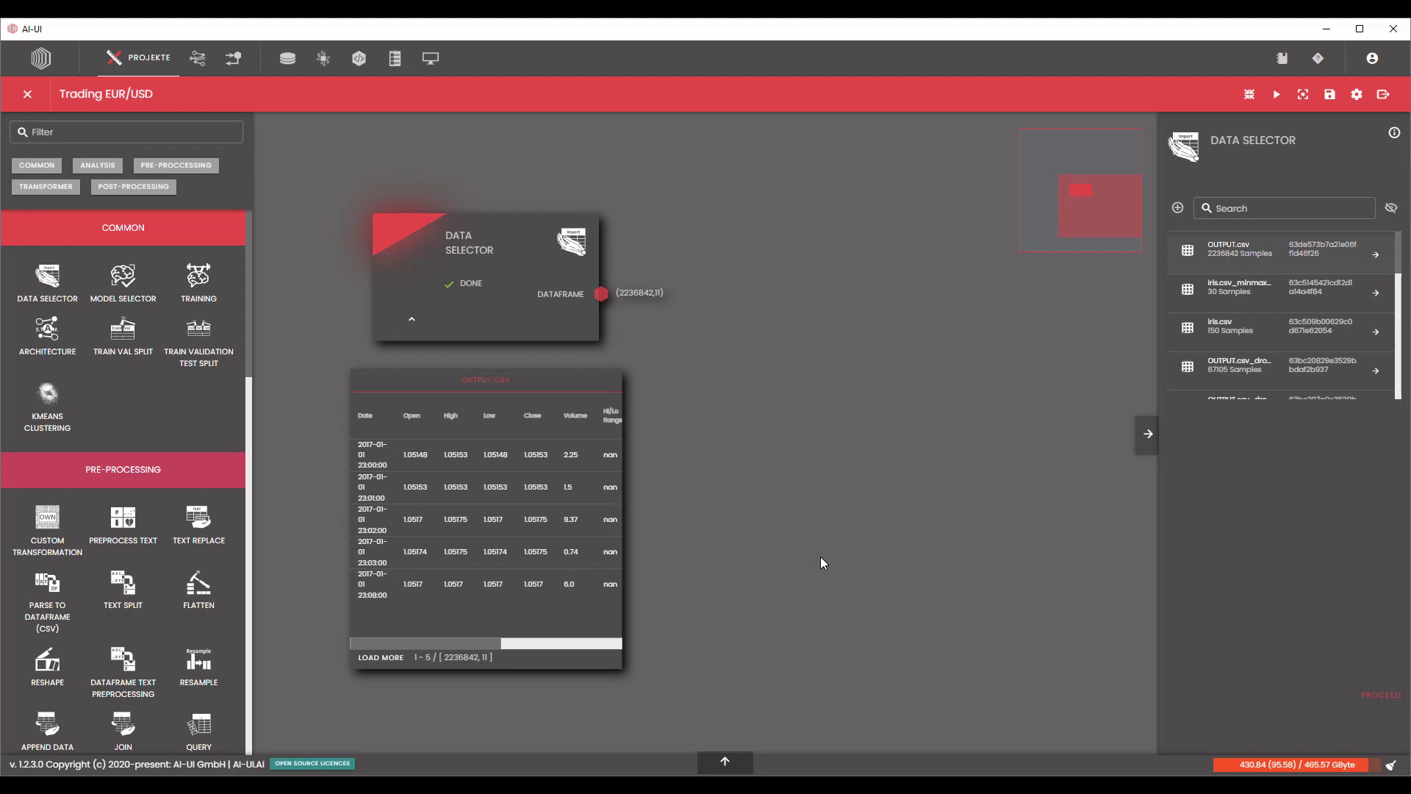
scroll(822, 557, down, 1)
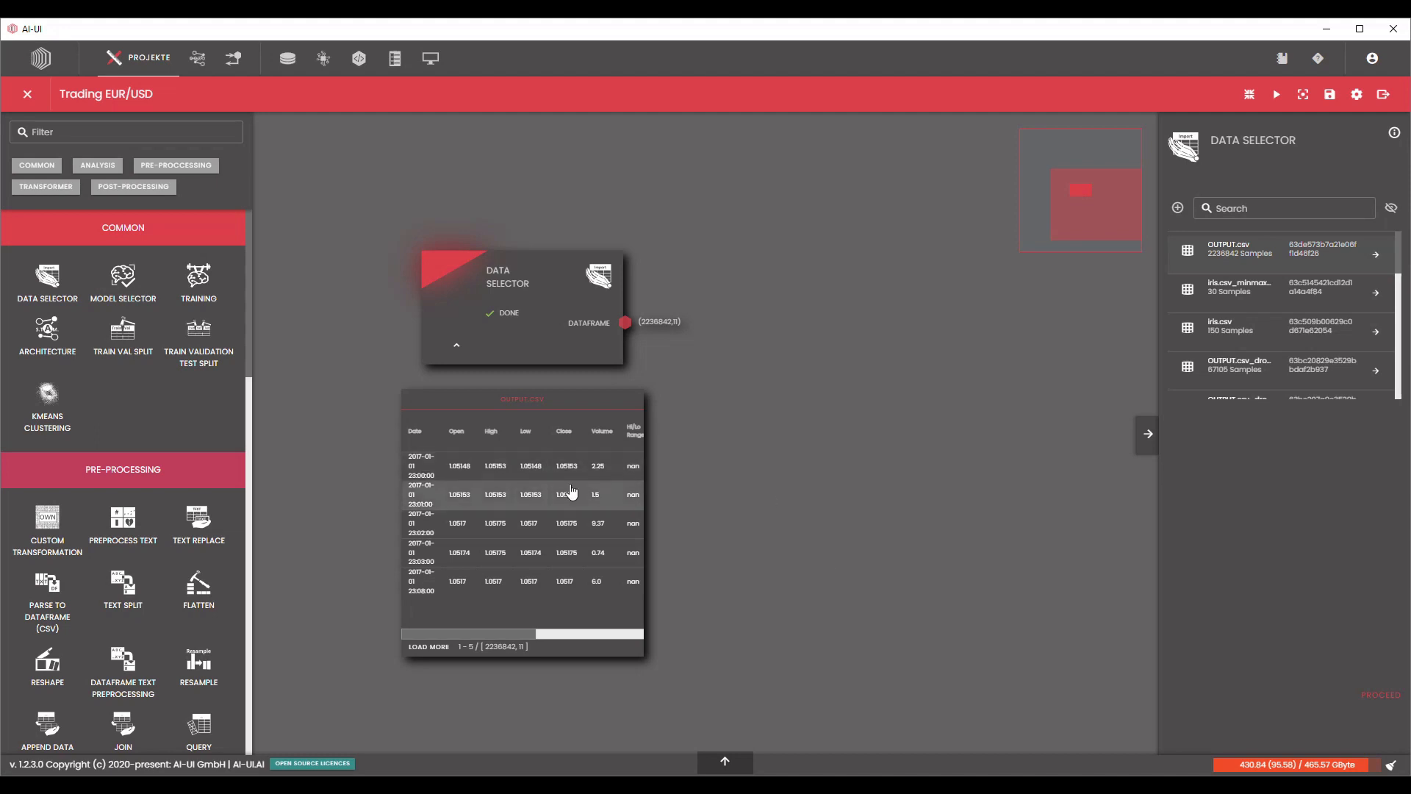
mouse_move(494, 633)
mouse_down()
mouse_move(580, 622)
mouse_move(473, 621)
mouse_up()
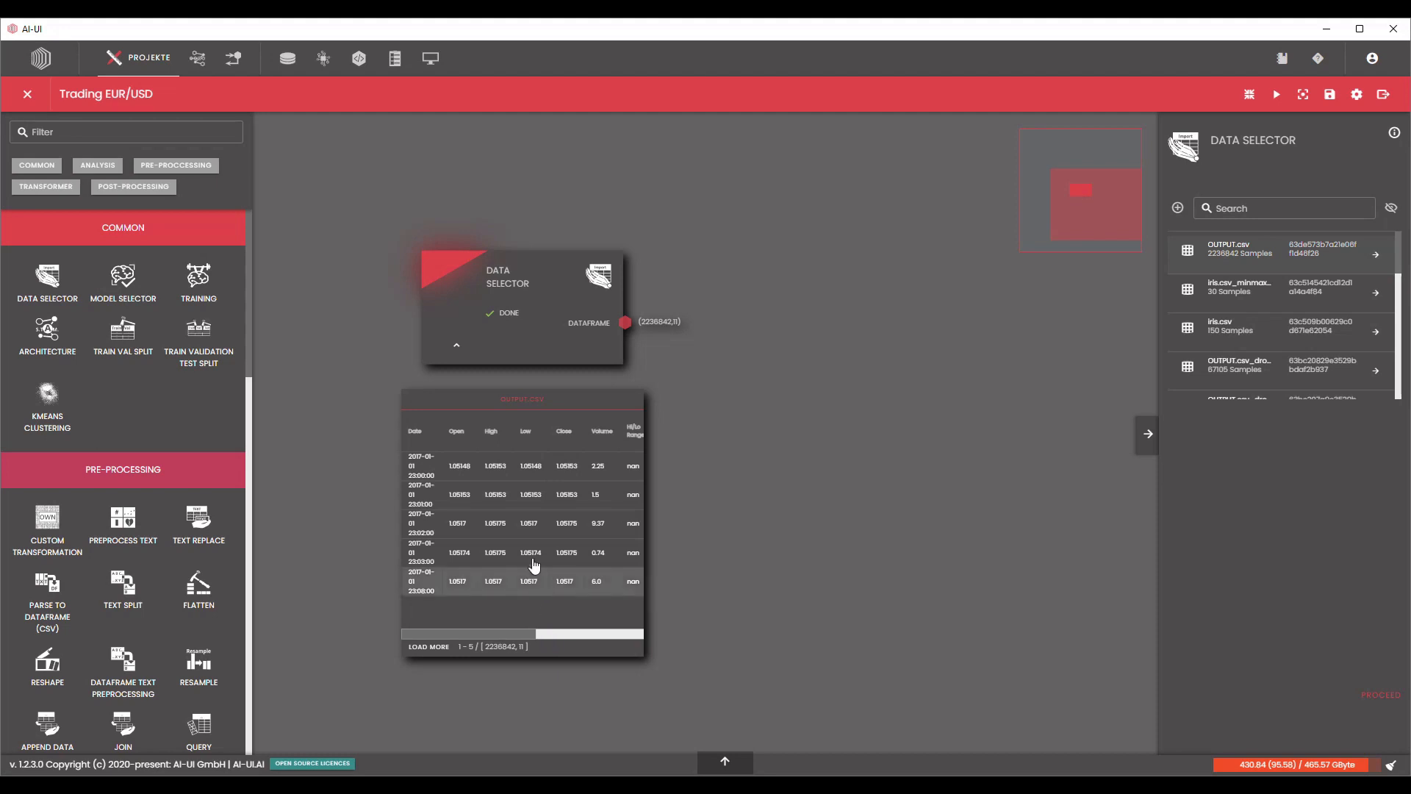
scroll(647, 319, up, 1)
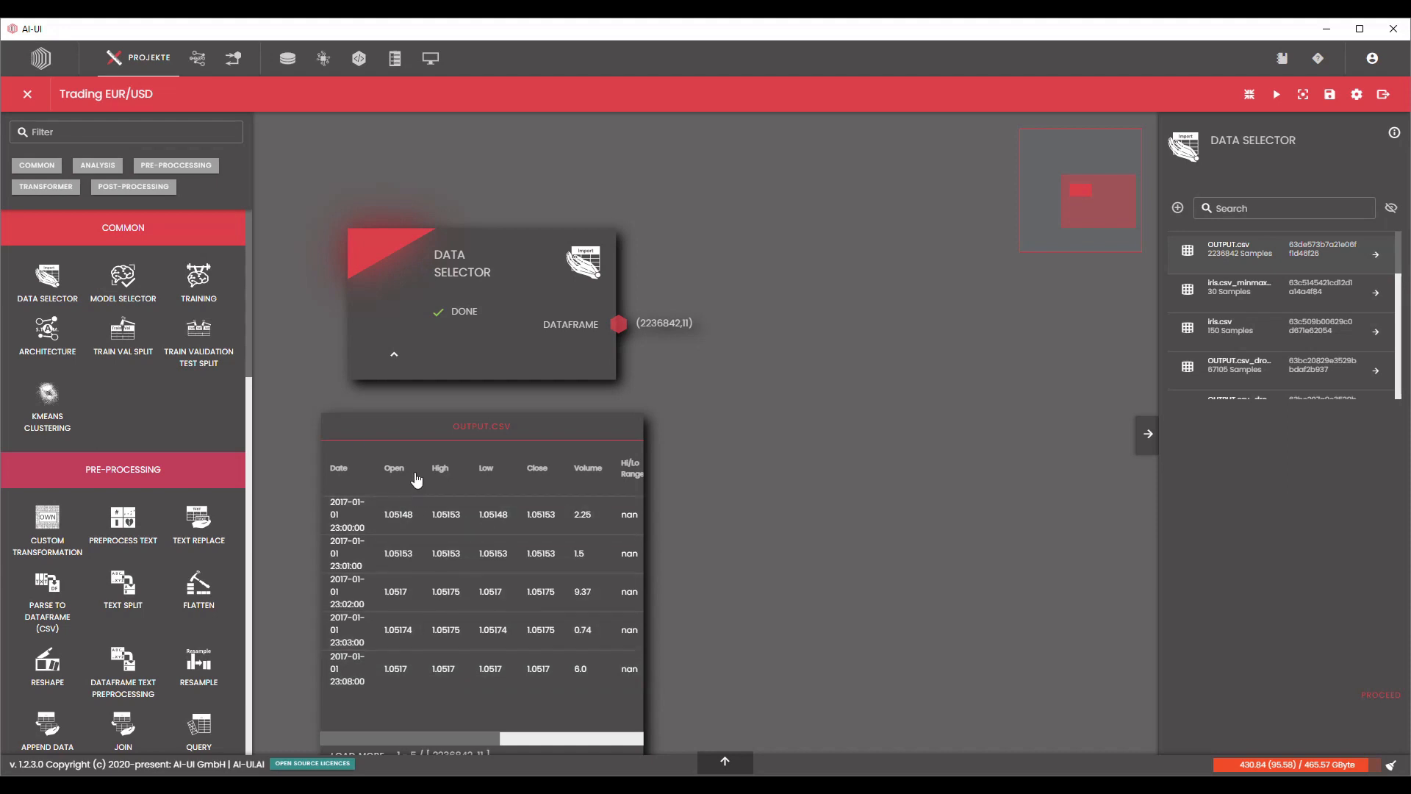
drag(498, 739, 560, 747)
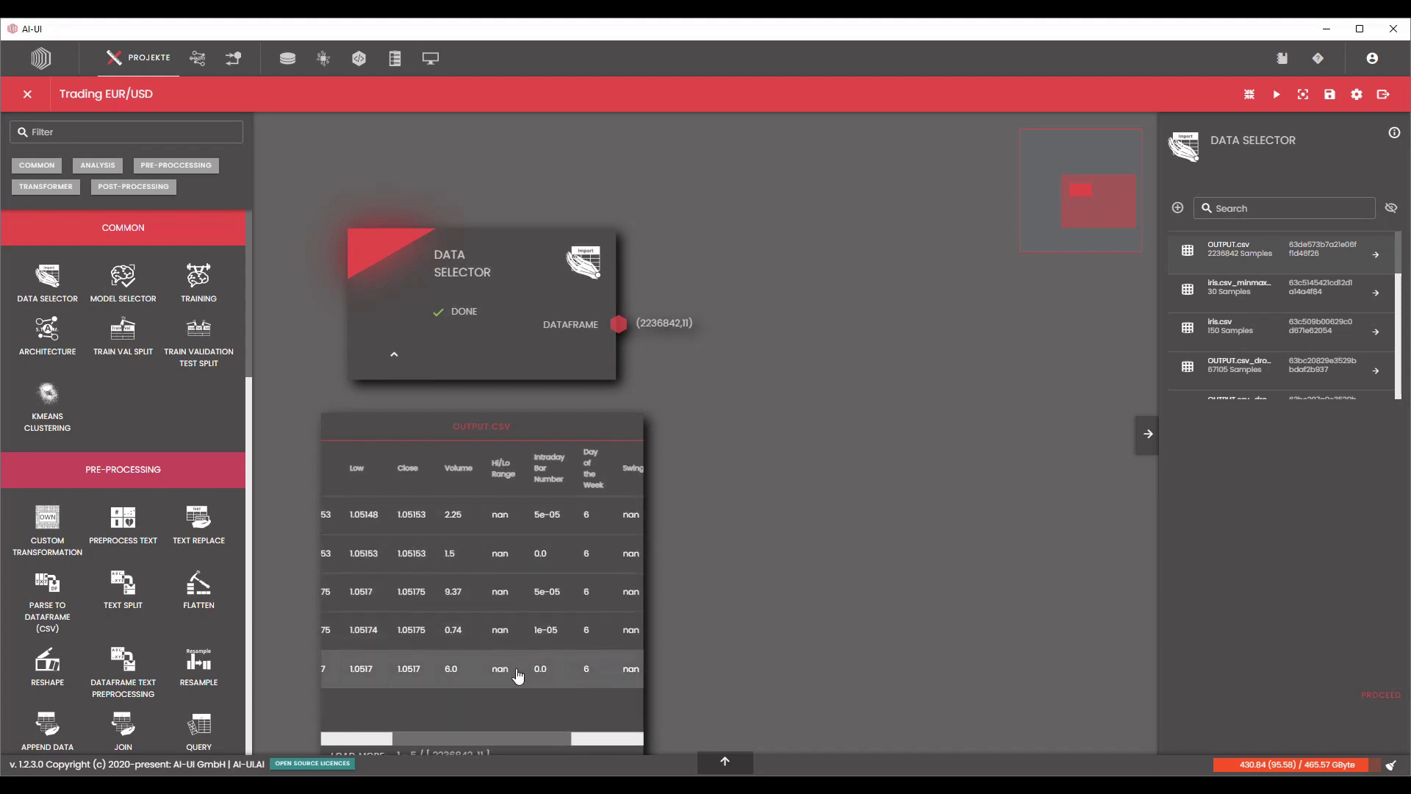
Add a Drop NA node beside the Data Selector and connect the Data Selector's dataframe output to its input.
scroll(178, 616, down, 2)
scroll(177, 615, down, 5)
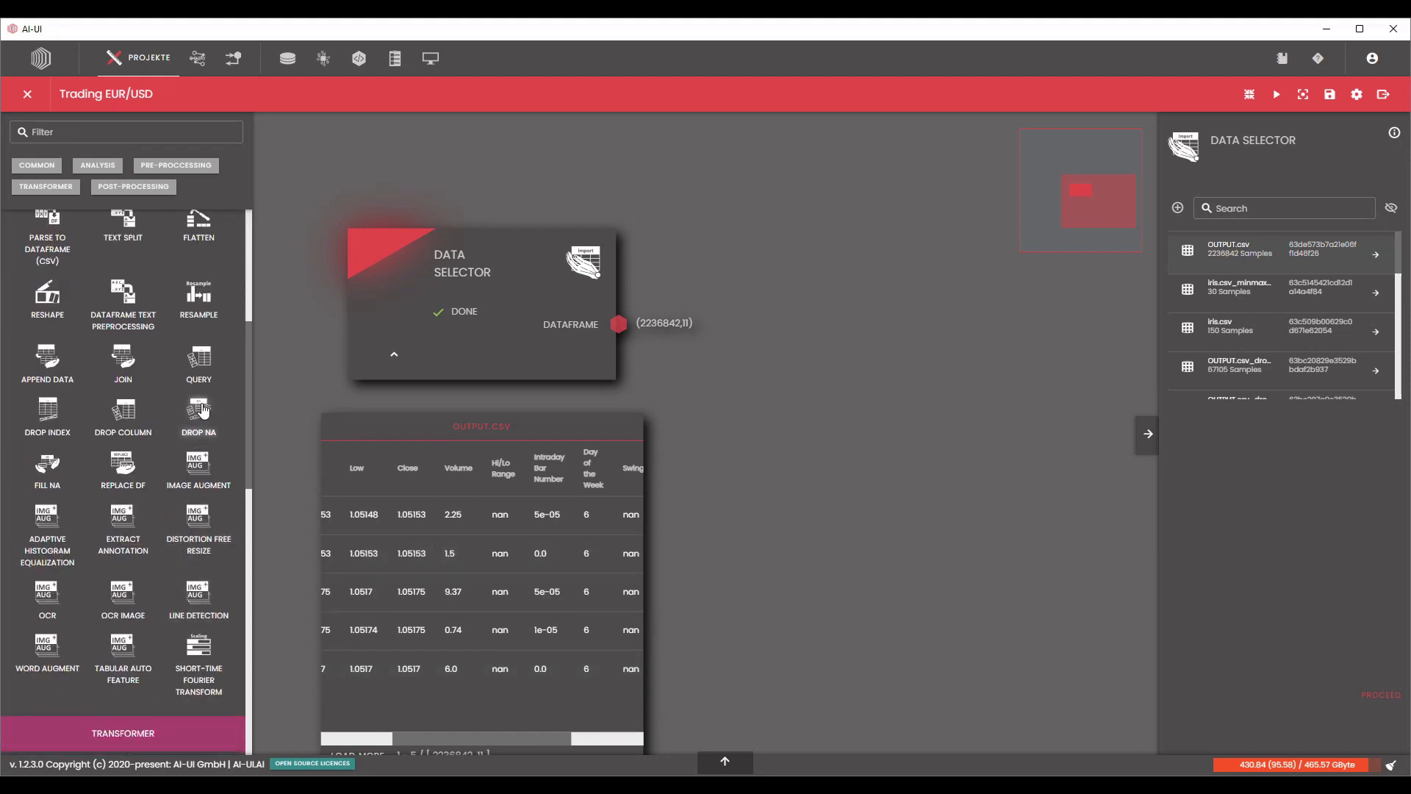
drag(204, 410, 753, 259)
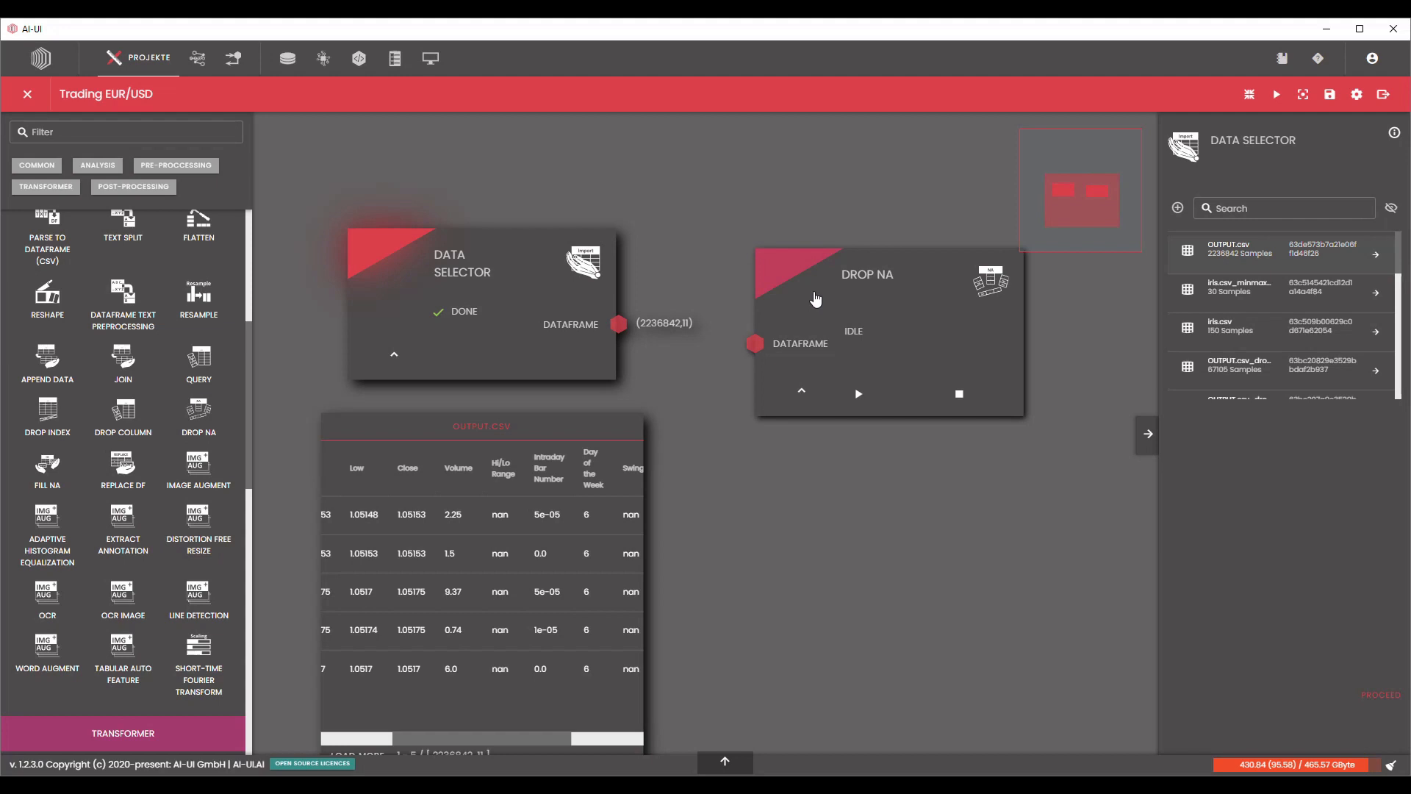
drag(816, 298, 837, 272)
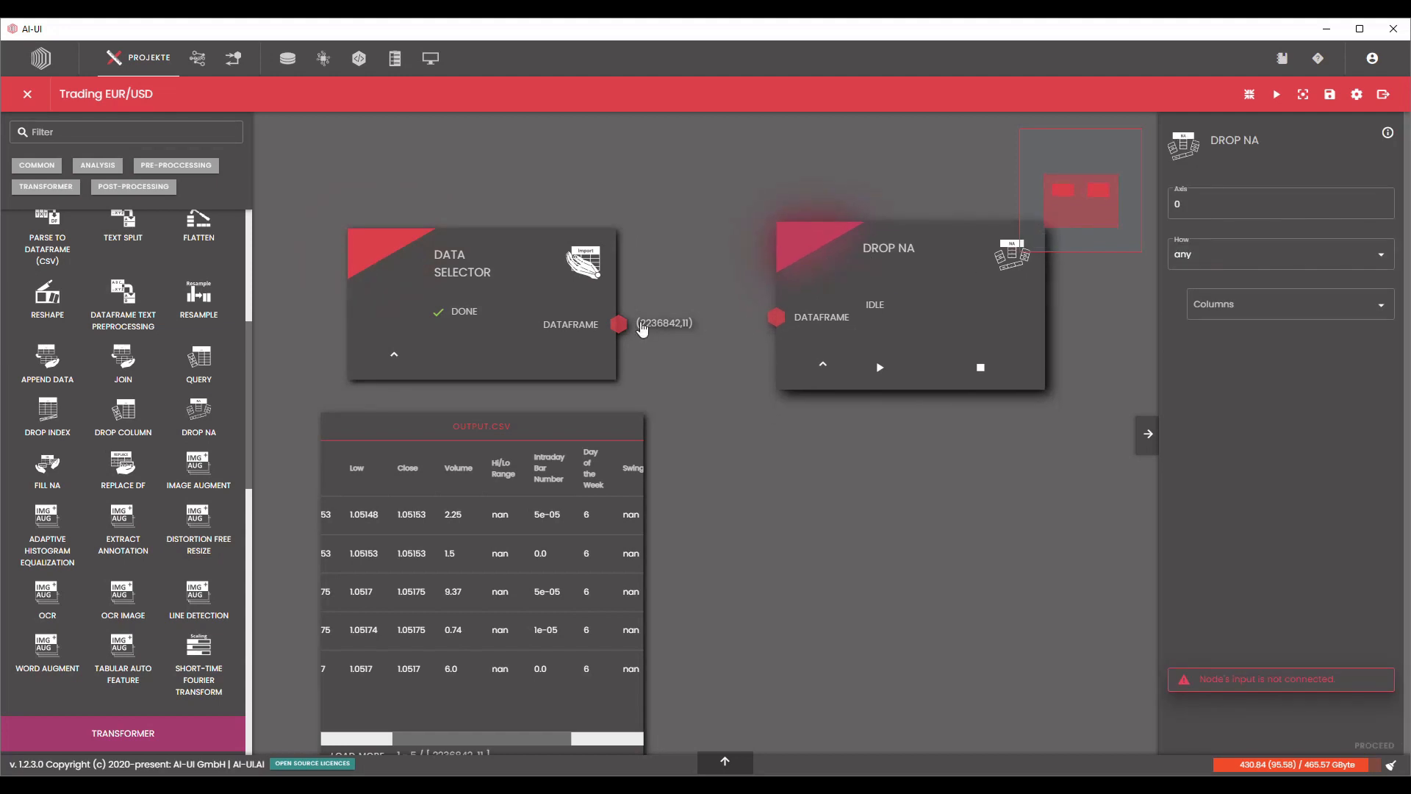
drag(624, 325, 777, 323)
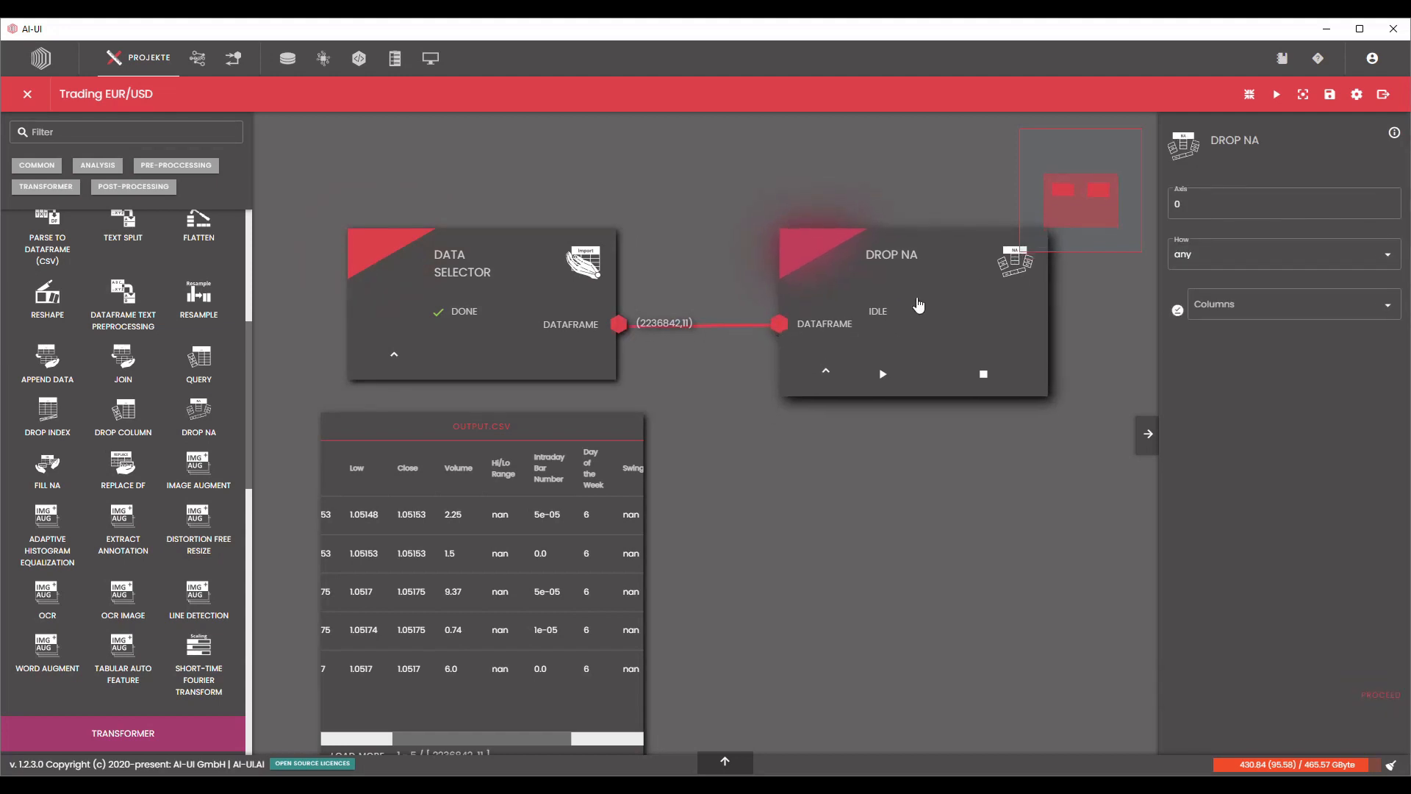
Configure the Drop NA node with axis 1 and all columns selected, and process it.
drag(869, 551, 829, 545)
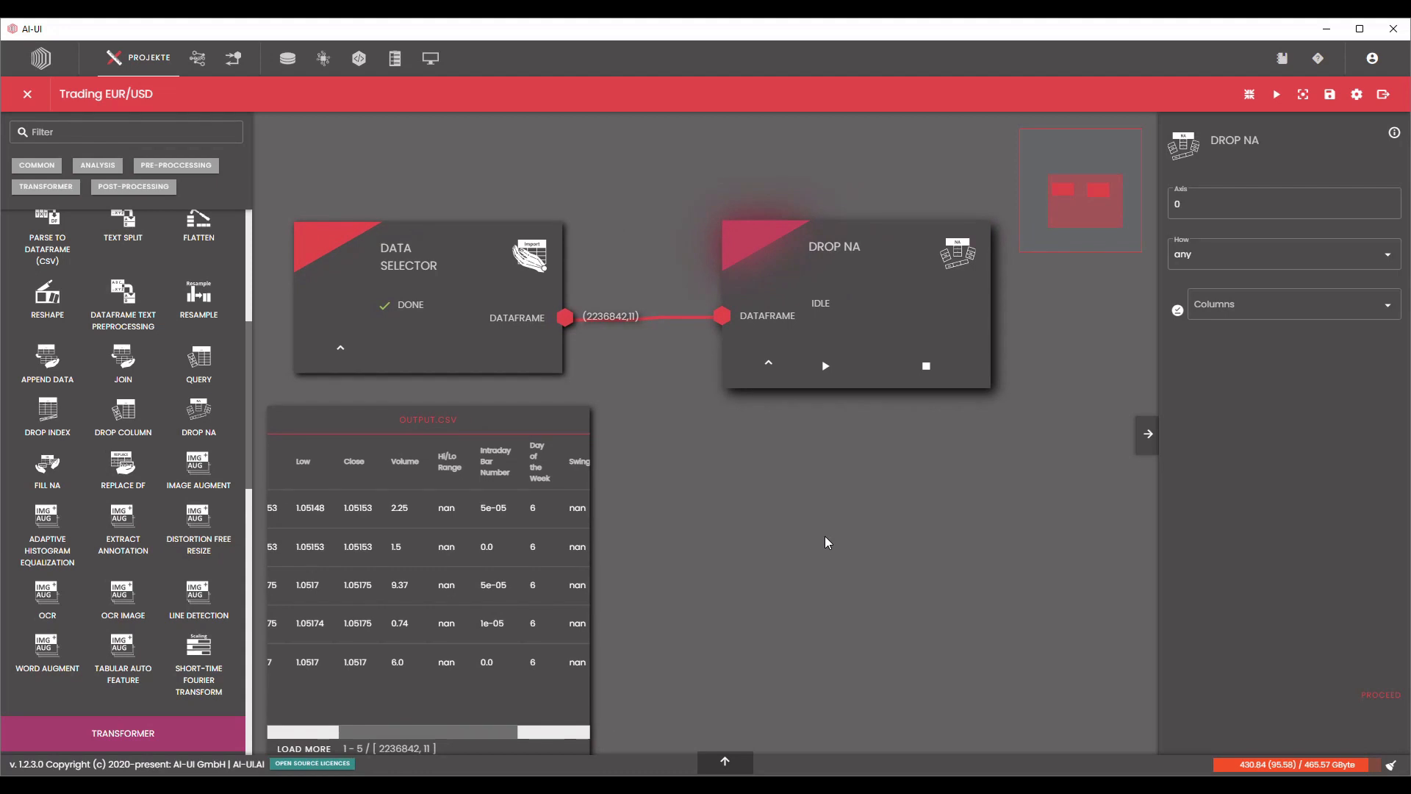
scroll(826, 529, down, 3)
click(1197, 200)
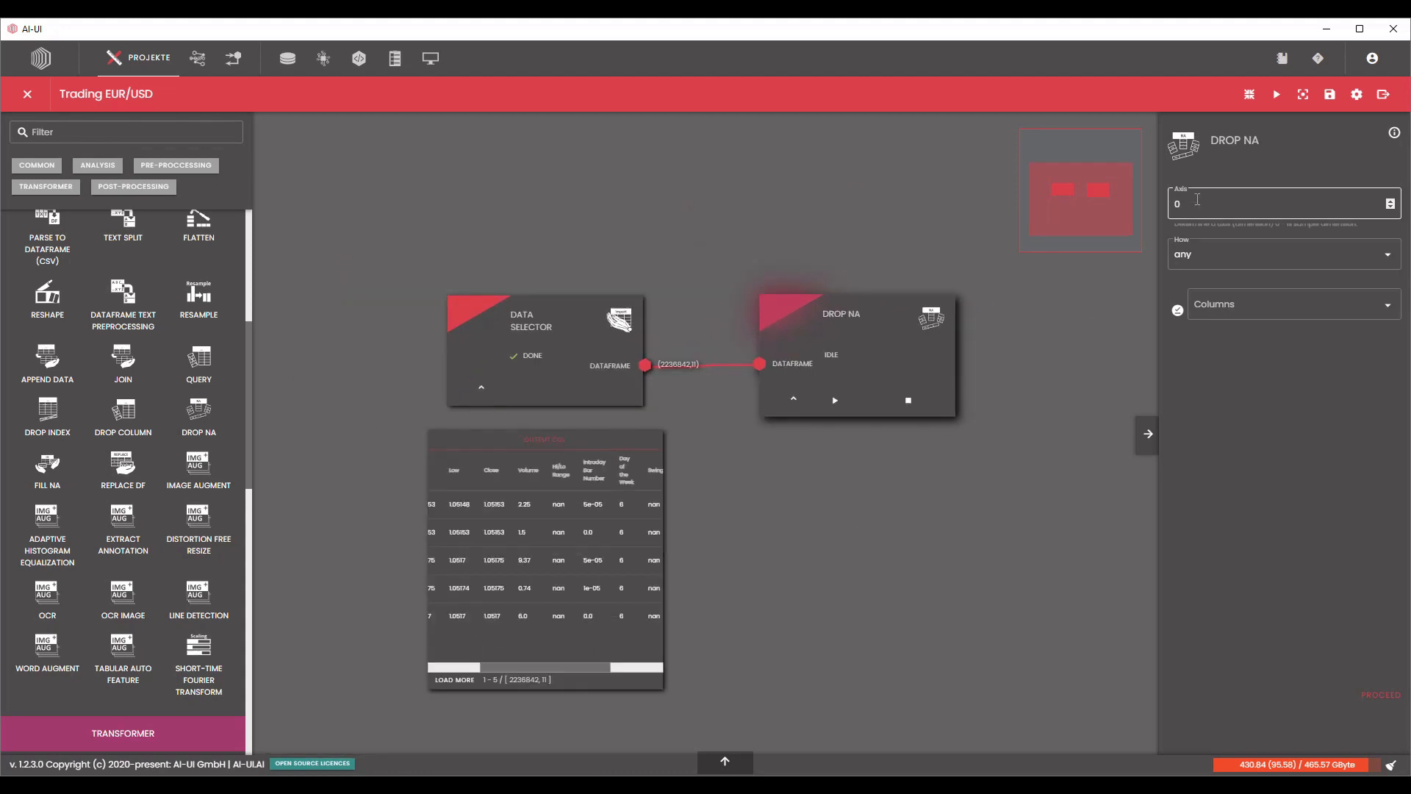
click(1018, 388)
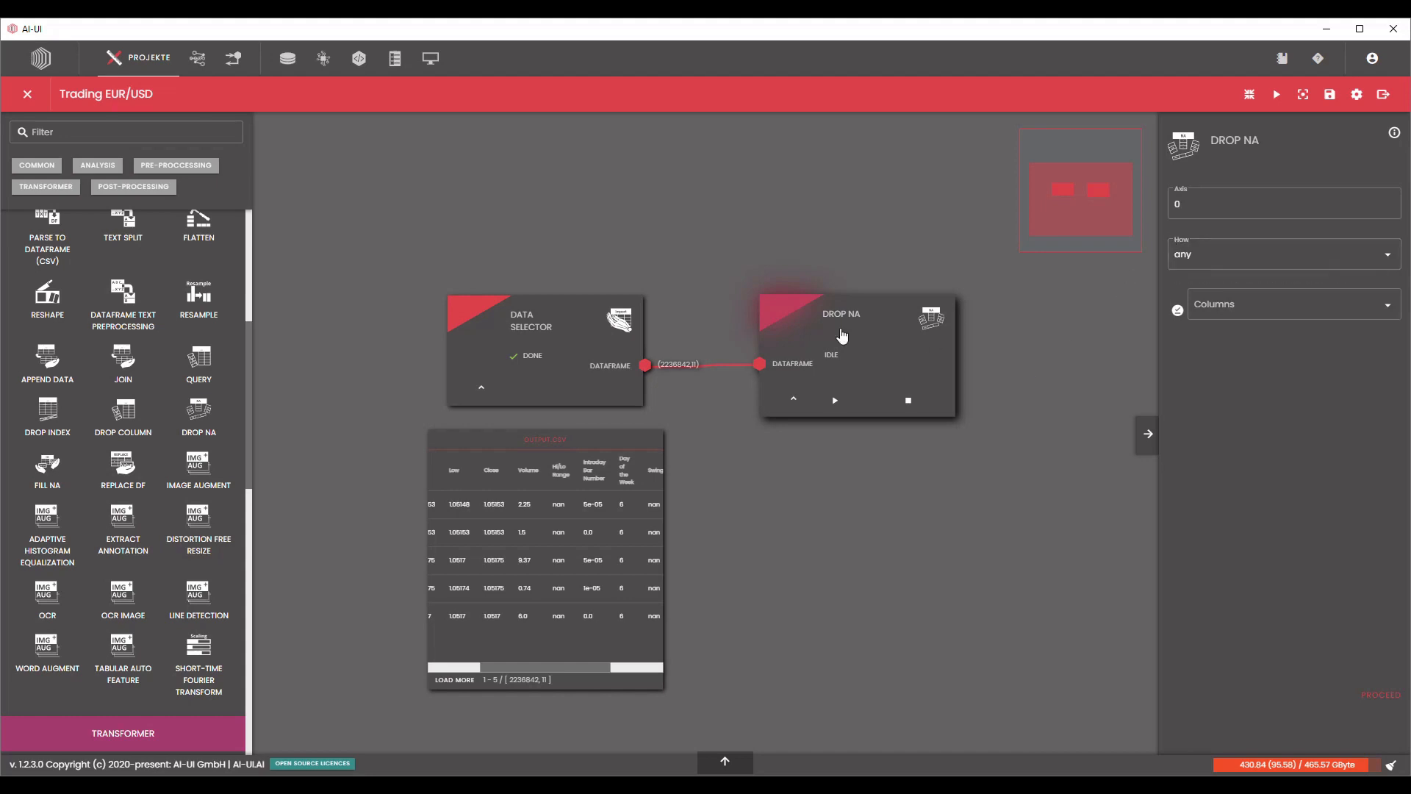
click(1179, 206)
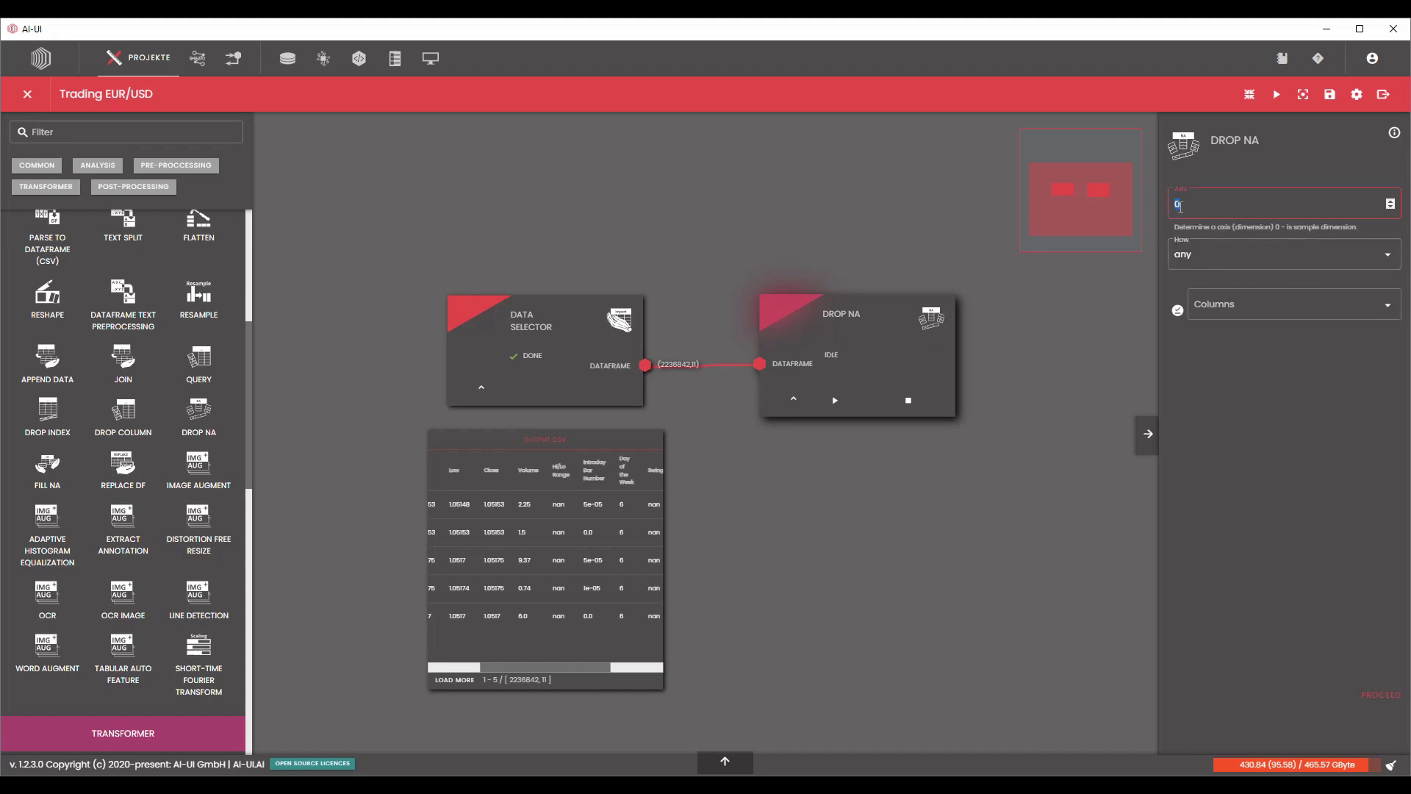
text(1)
click(1044, 344)
click(1177, 310)
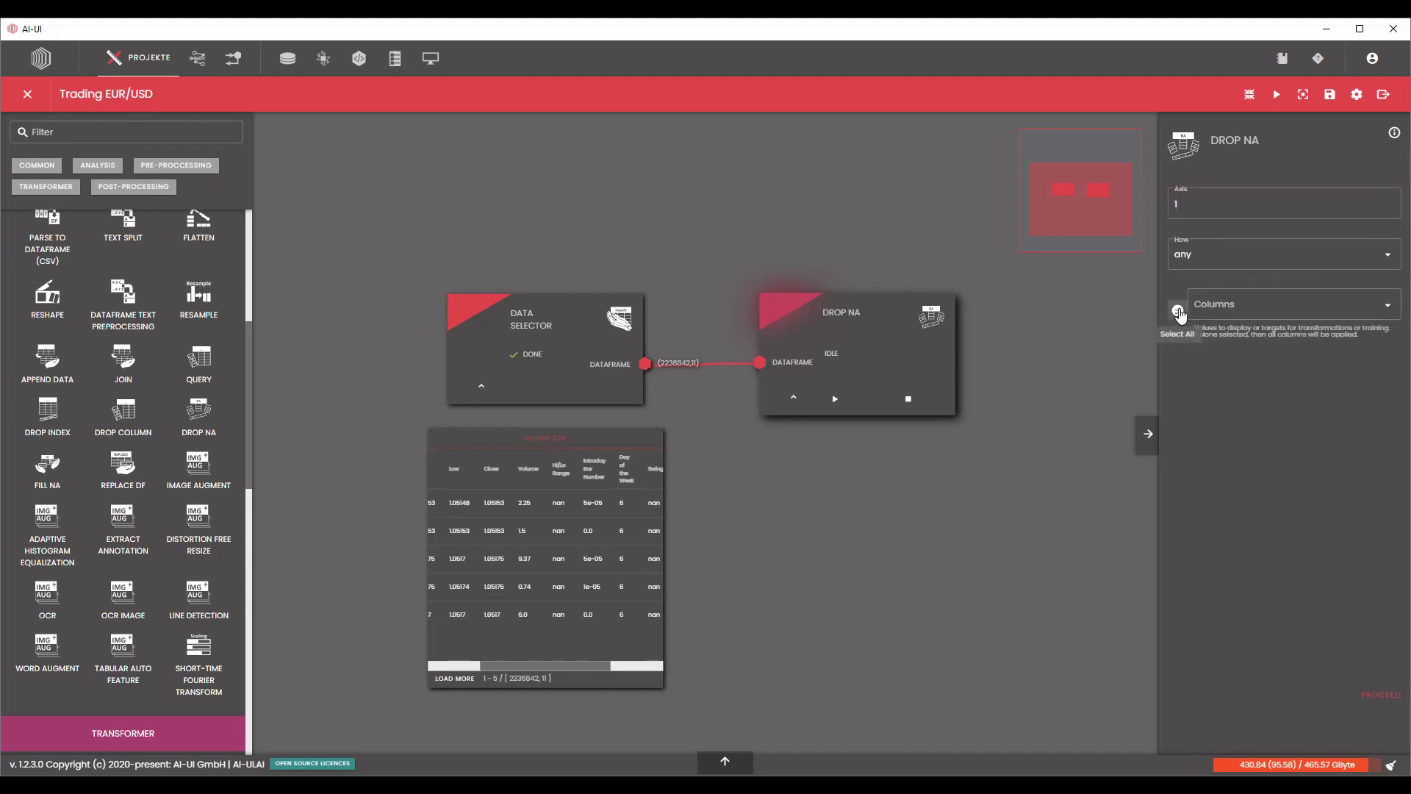
click(1379, 696)
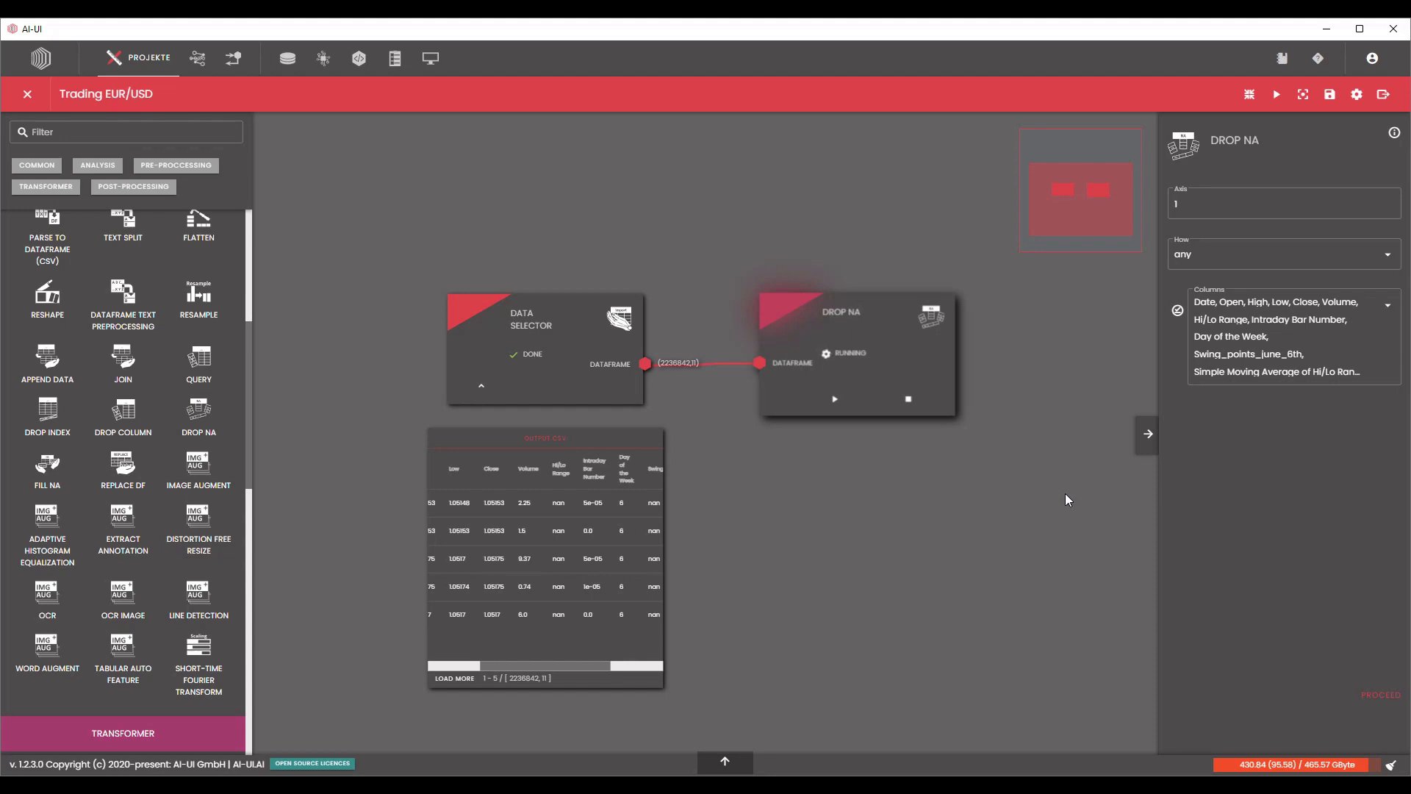
Add a Drop Column node after Drop NA and connect the Drop NA dataframe output to its input.
drag(1057, 428, 989, 423)
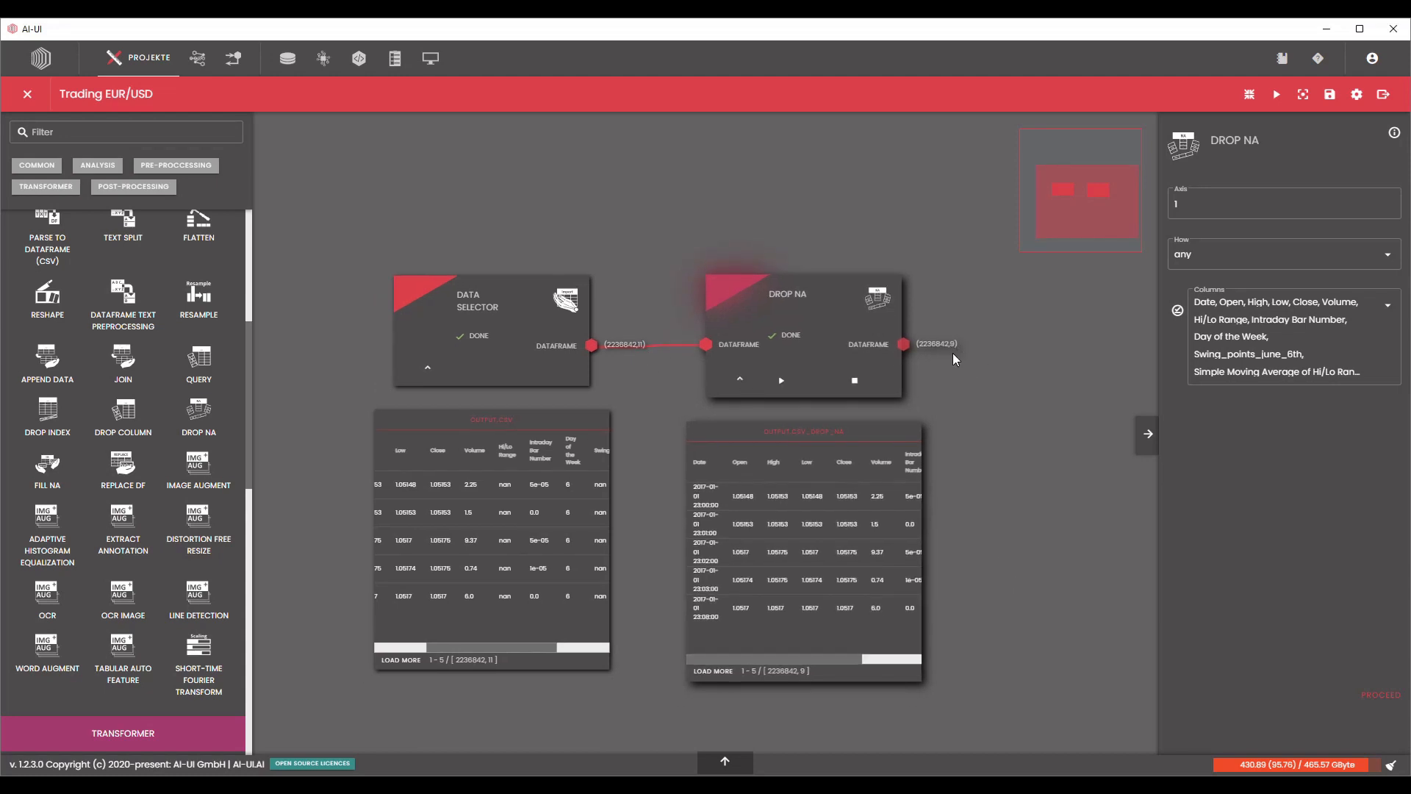
drag(524, 648, 559, 656)
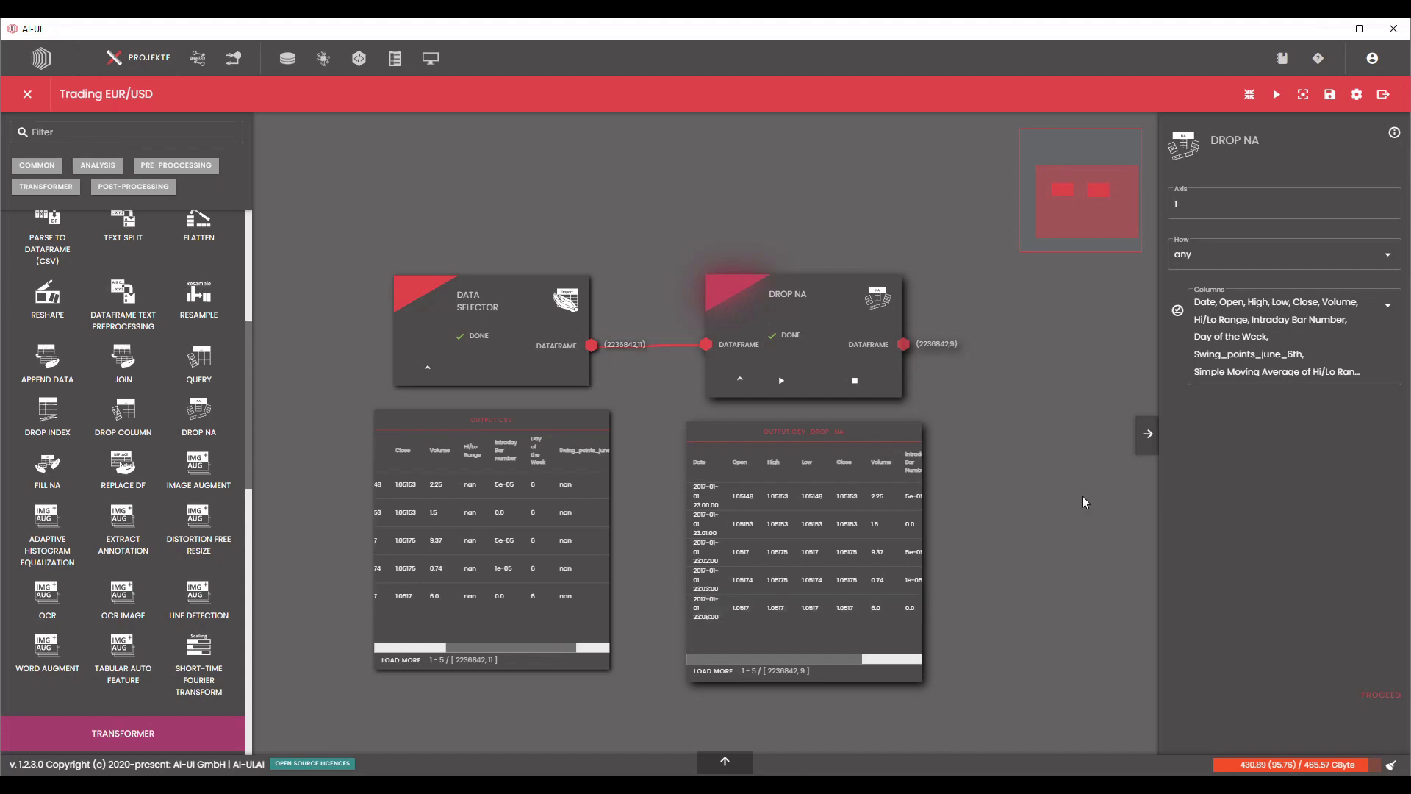
drag(1084, 498, 1067, 493)
drag(123, 424, 995, 313)
drag(889, 339, 1025, 315)
Select Date as the column to drop in the Drop Column node.
click(1234, 207)
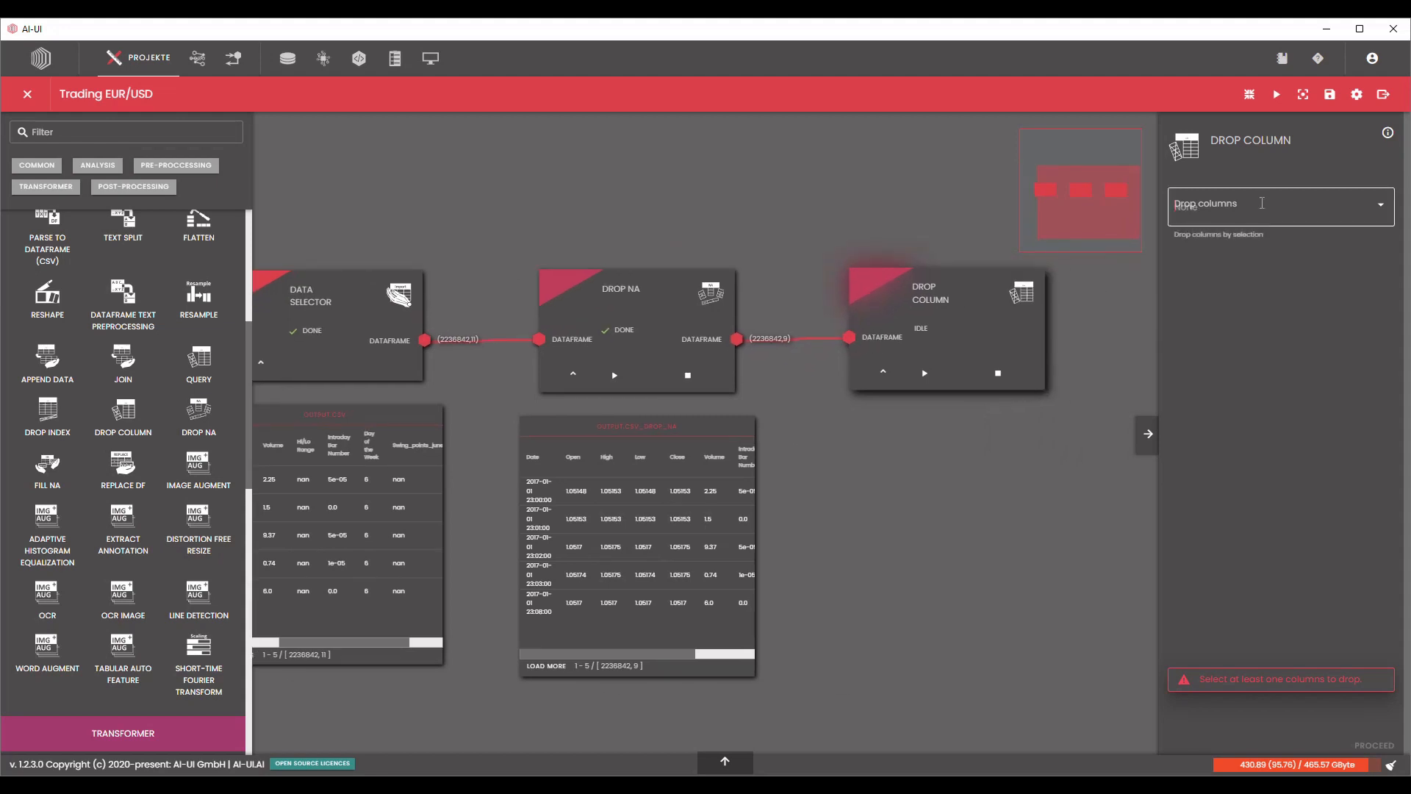
click(1214, 271)
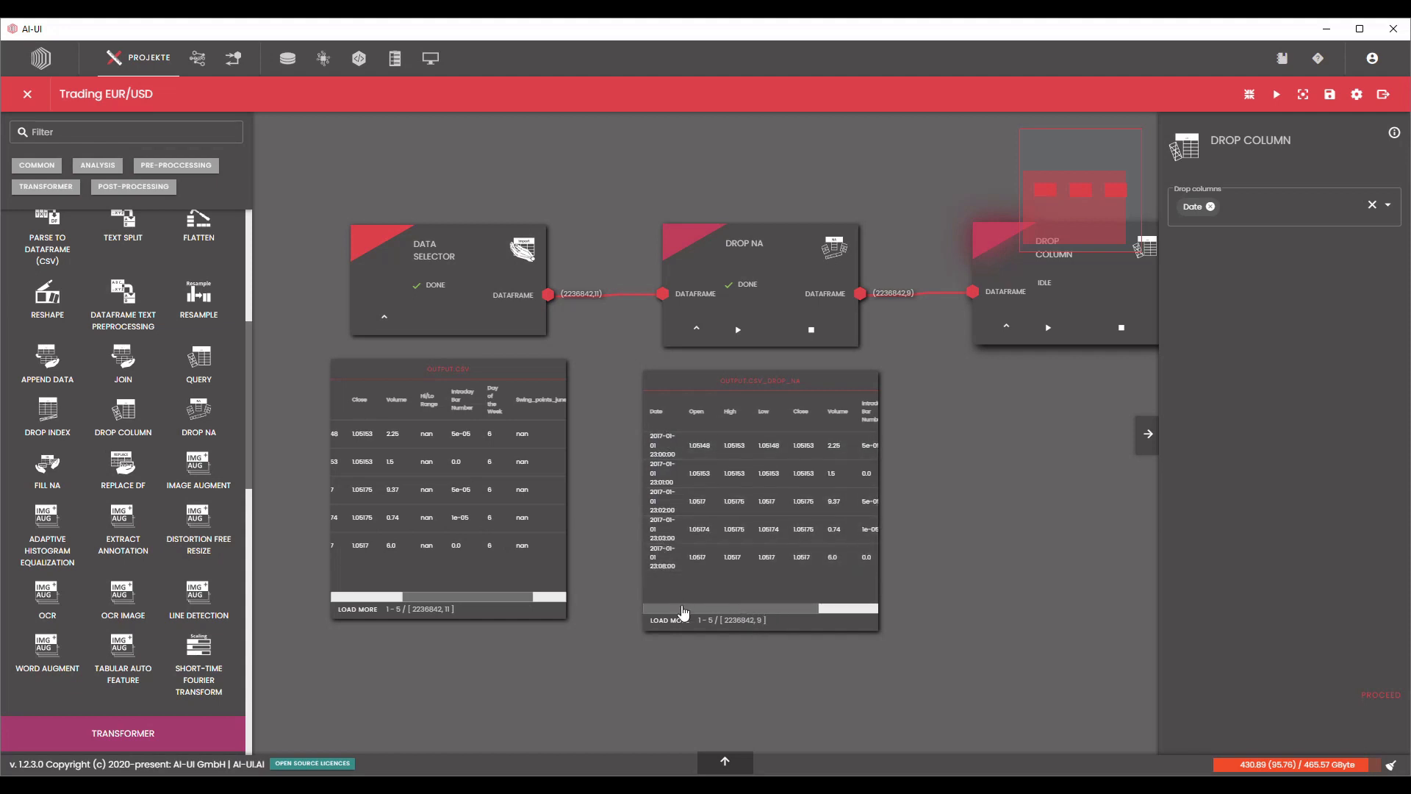
drag(719, 608, 653, 613)
drag(985, 538, 793, 526)
scroll(793, 525, down, 2)
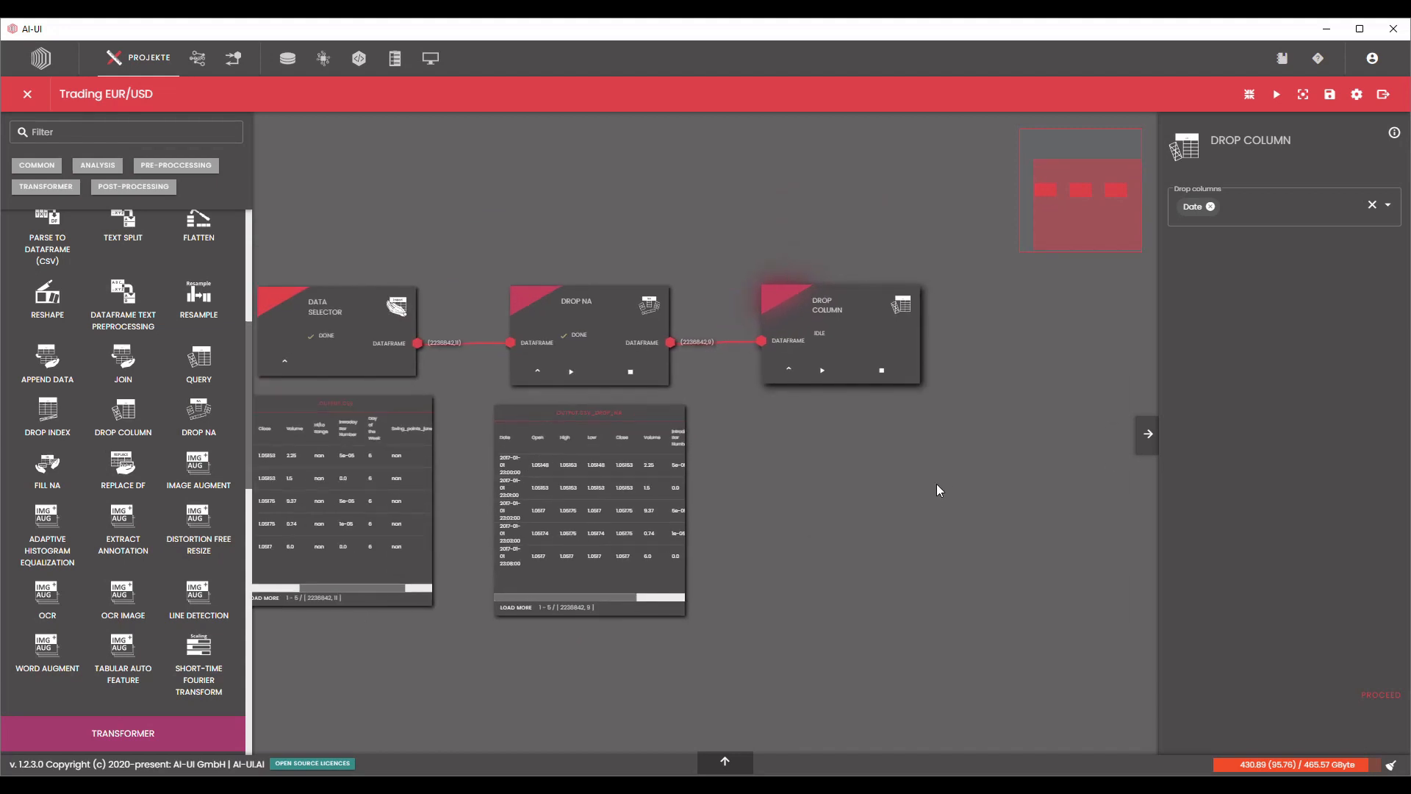
Process the Drop Column node and compare its output table with the Drop NA output.
drag(936, 483, 900, 511)
click(1380, 694)
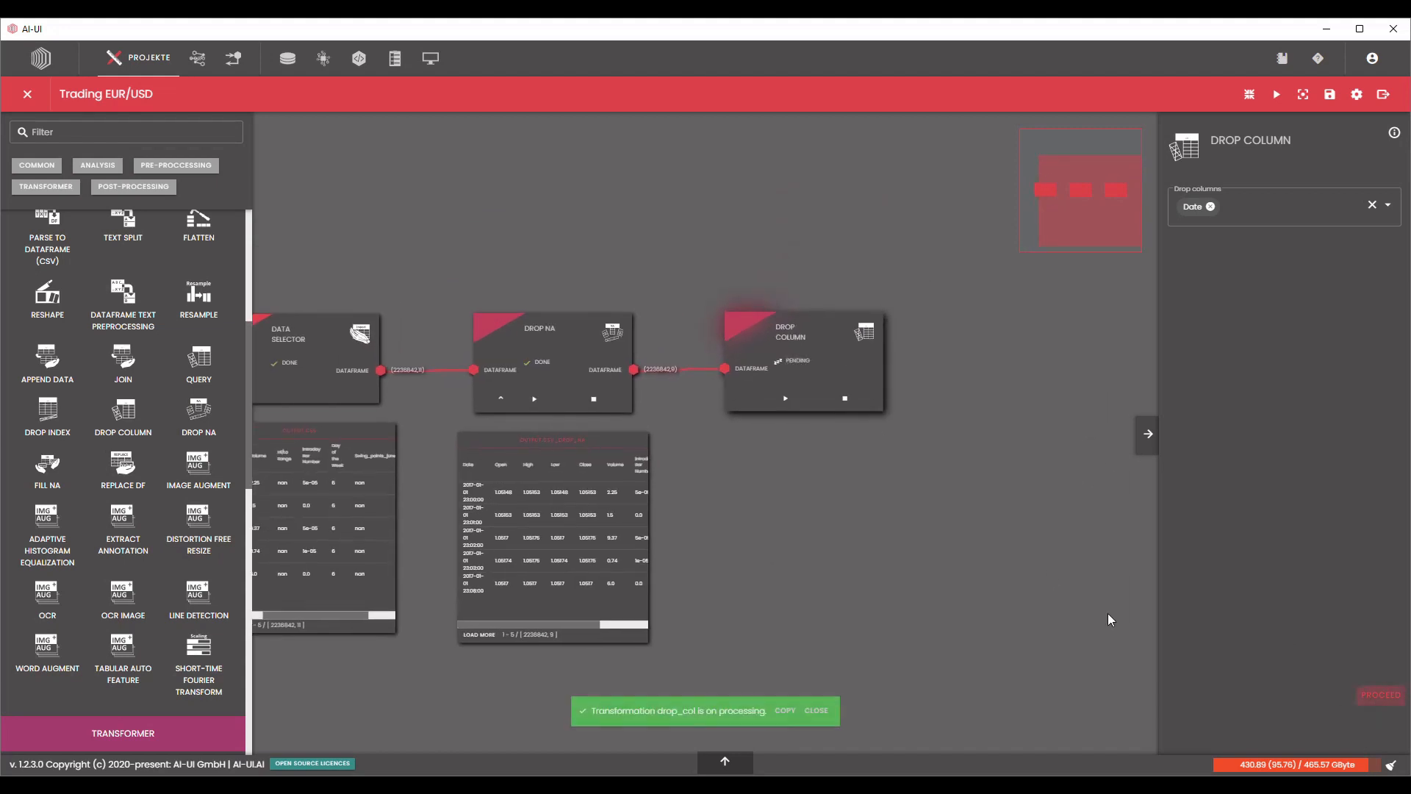
scroll(1015, 544, down, 2)
drag(1014, 544, 976, 523)
scroll(671, 513, up, 5)
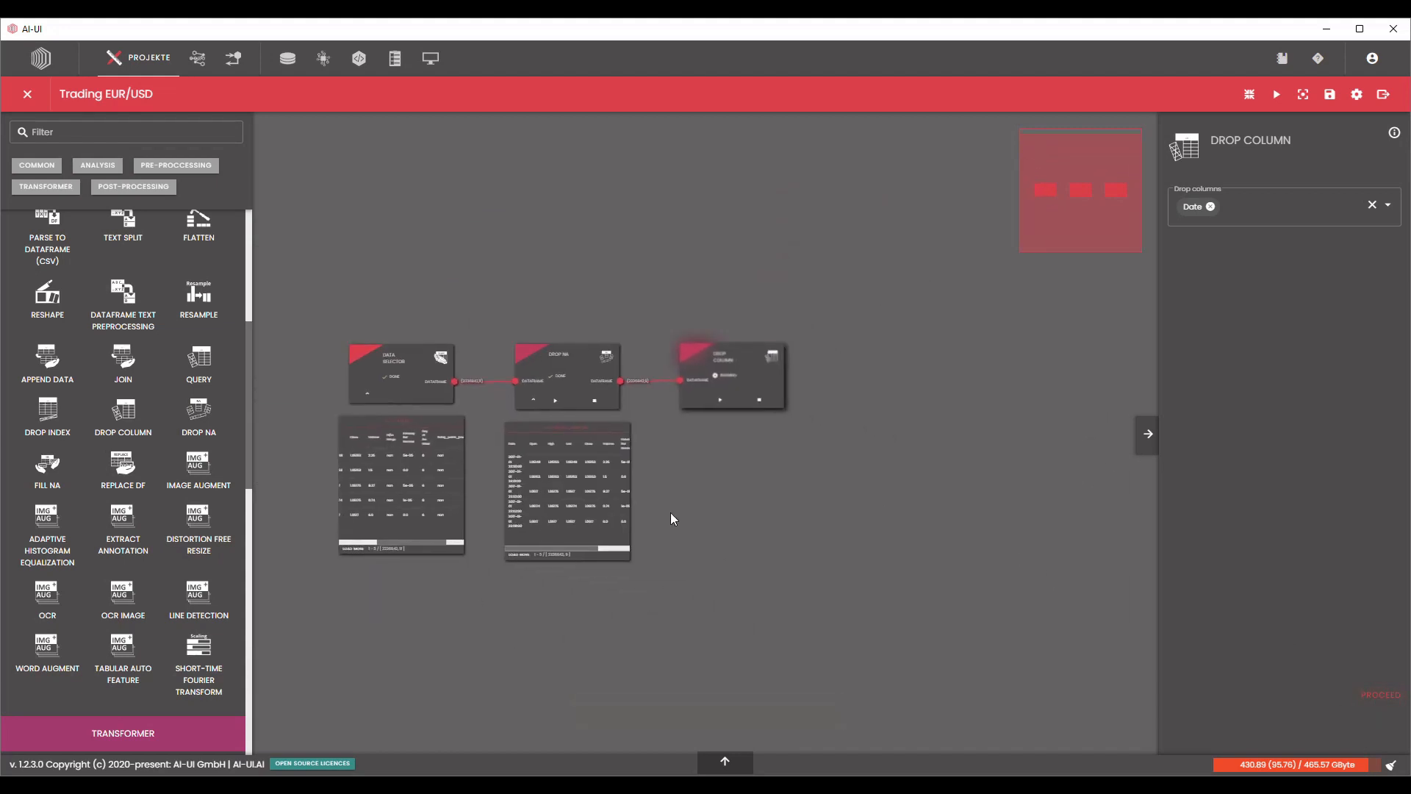
drag(945, 446, 889, 430)
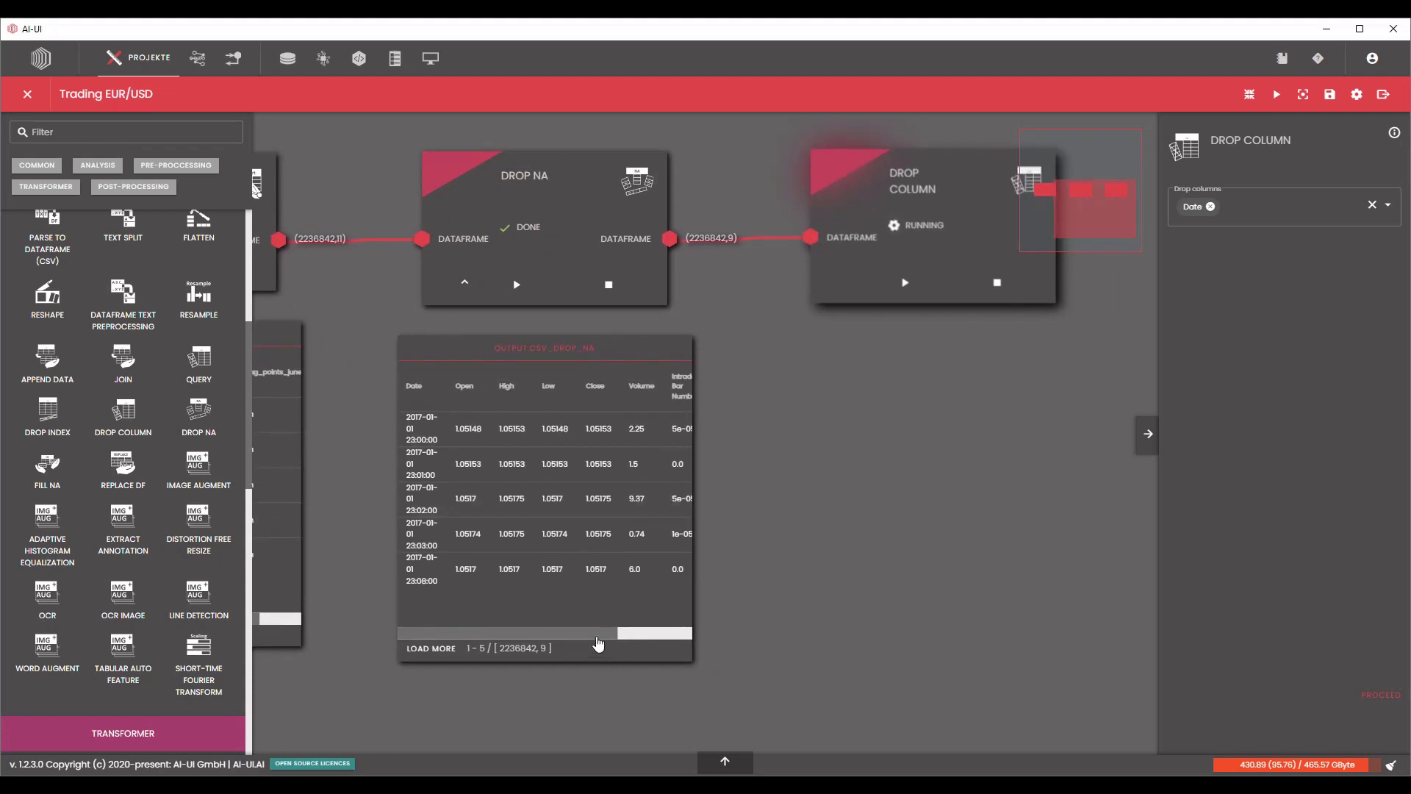
drag(600, 635, 529, 638)
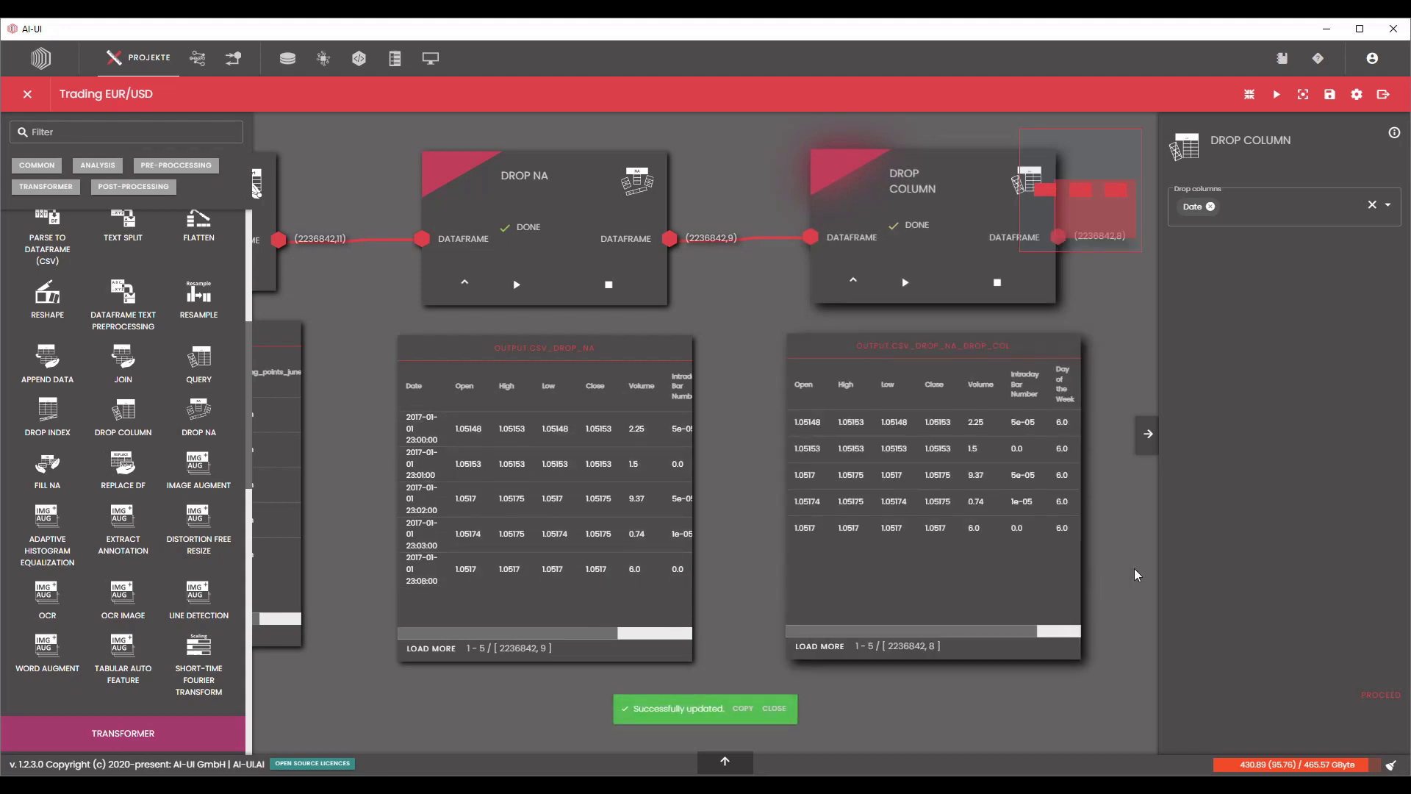
drag(1137, 575, 984, 566)
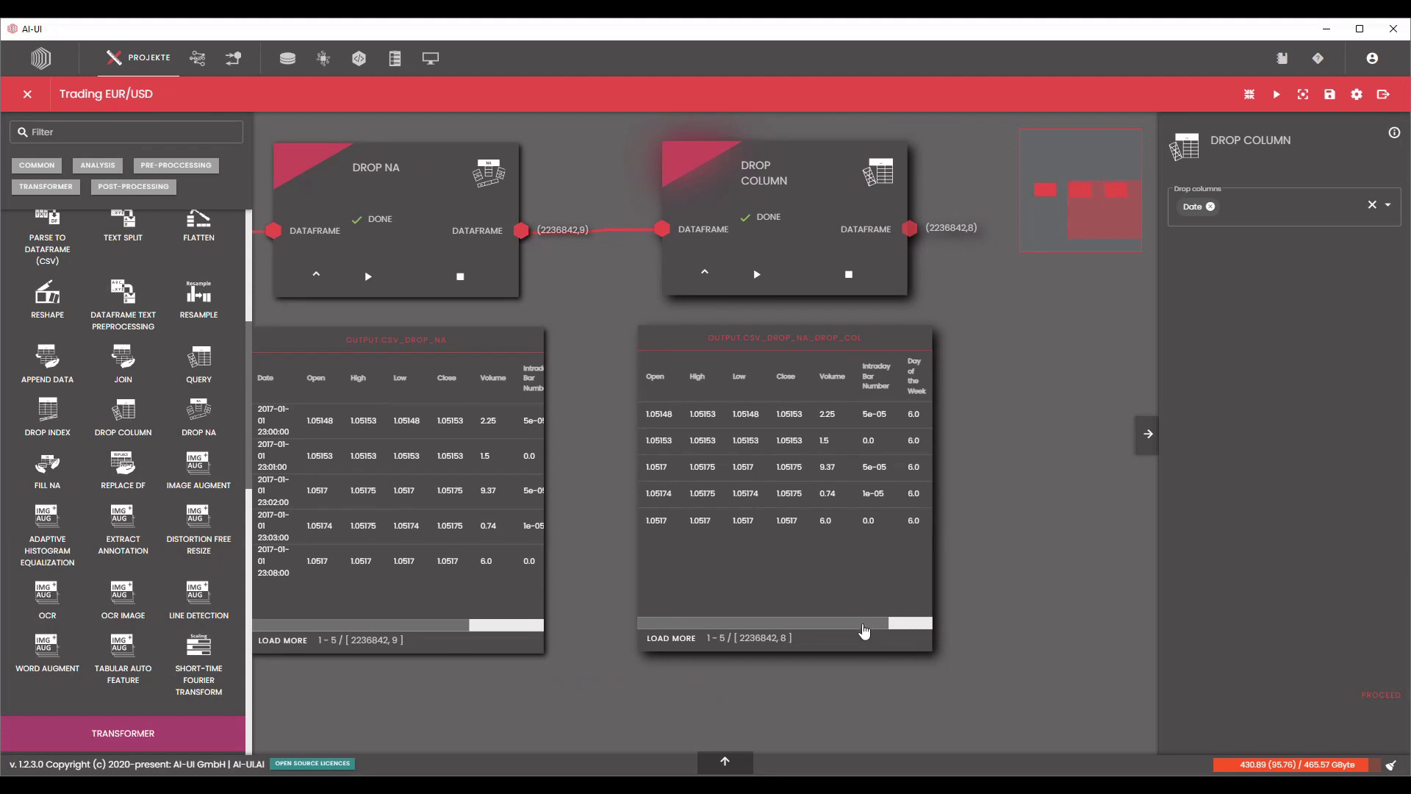
scroll(962, 532, down, 2)
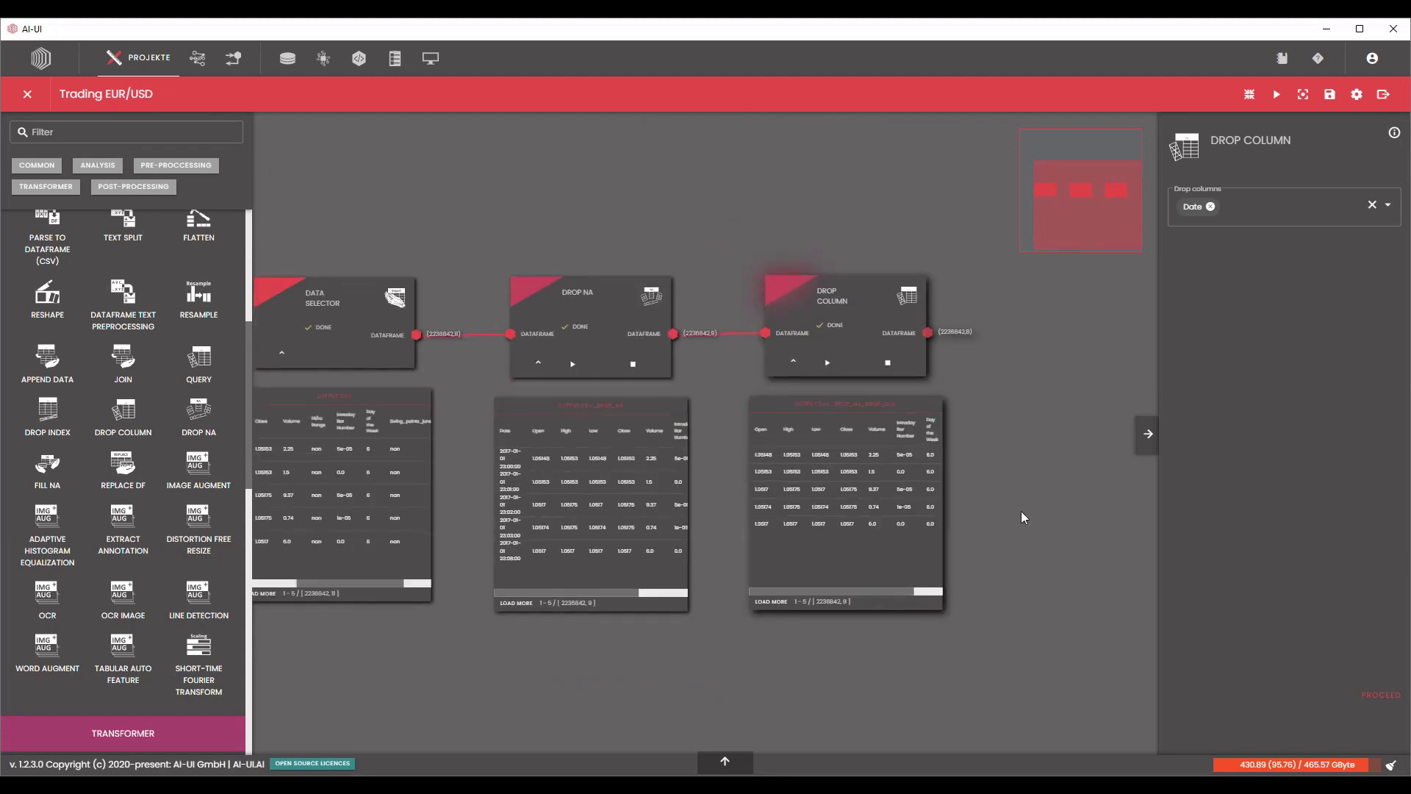
Add a Data Plot node above and beyond Drop Column, connect the Drop Column dataframe output to its input, and open its settings.
scroll(1021, 510, down, 1)
scroll(1004, 525, down, 1)
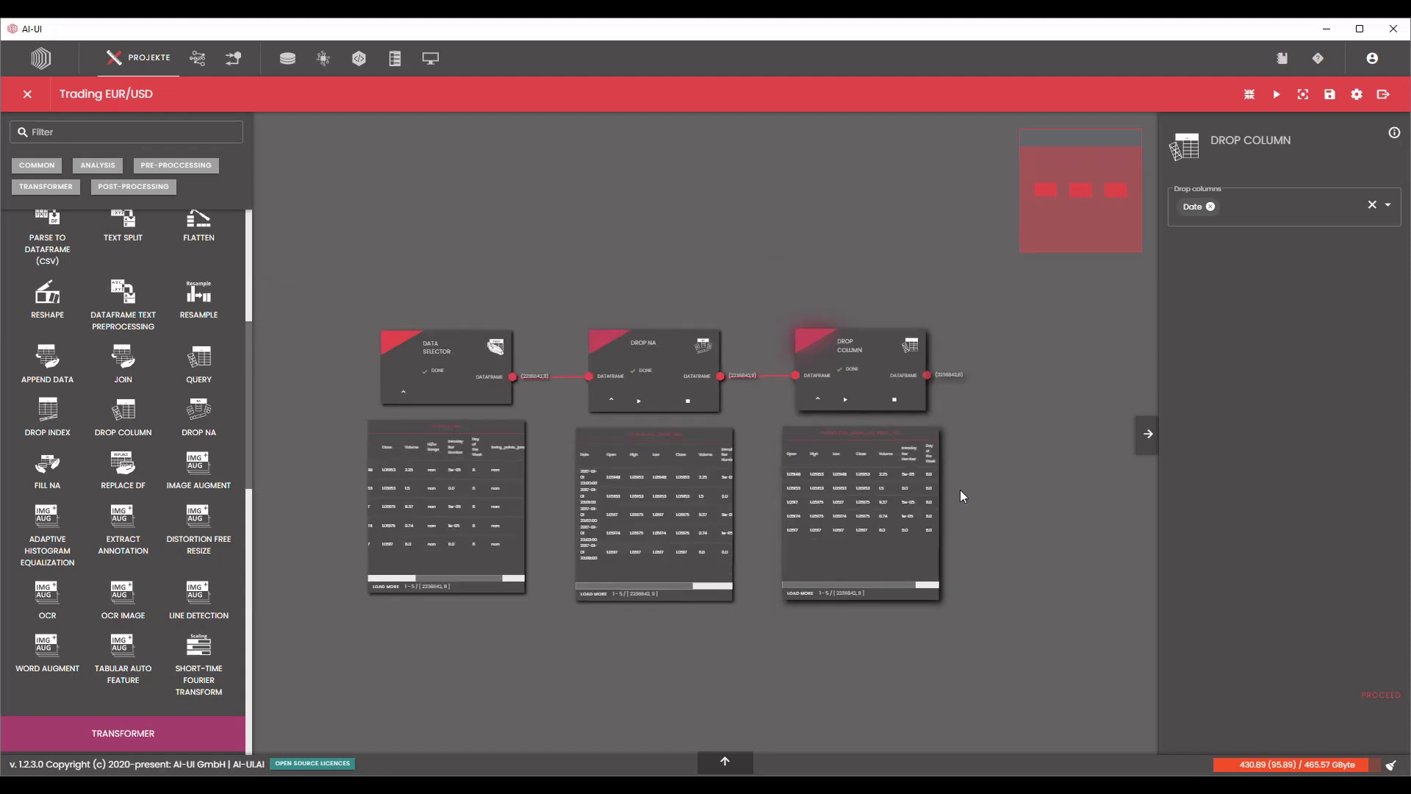
scroll(175, 373, up, 5)
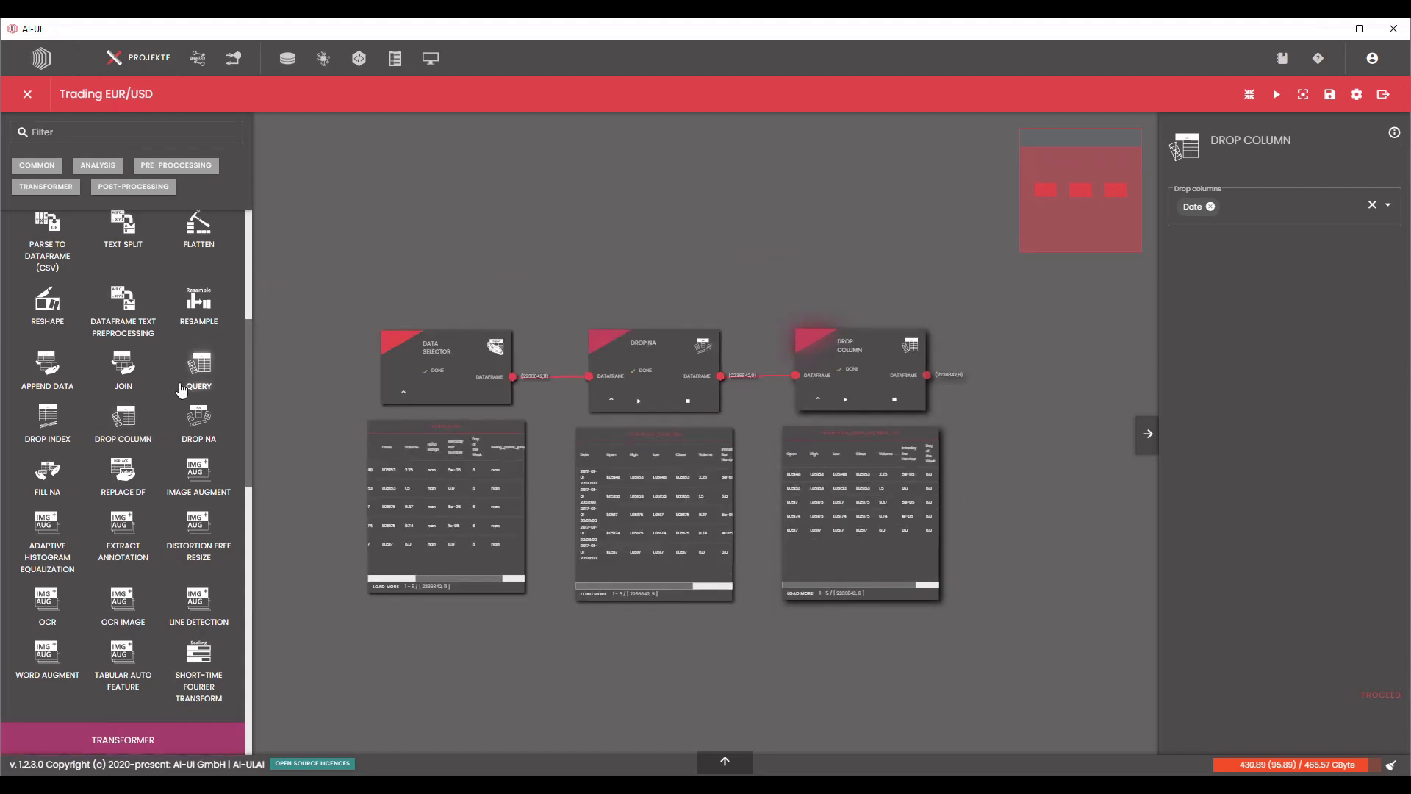
scroll(151, 462, down, 10)
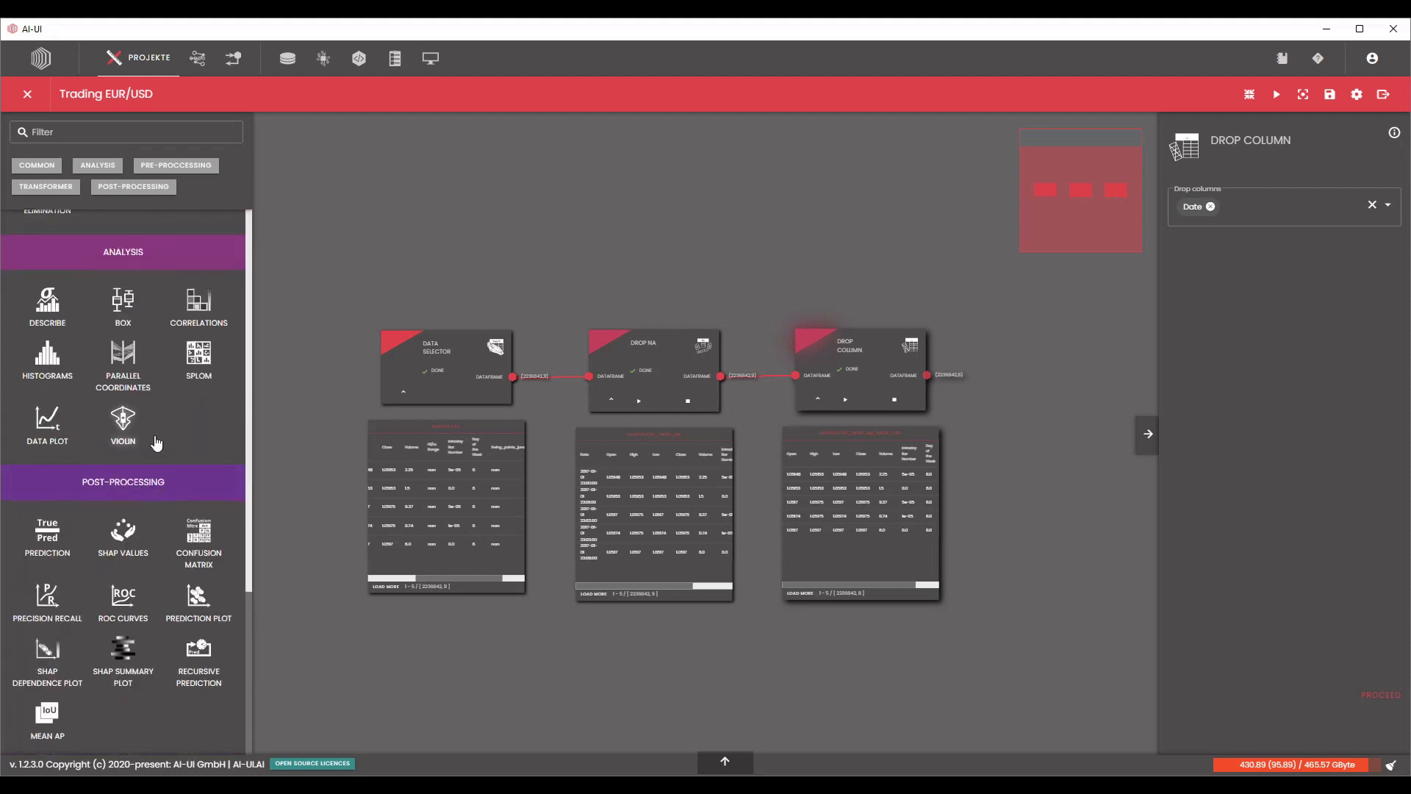
drag(47, 430, 955, 235)
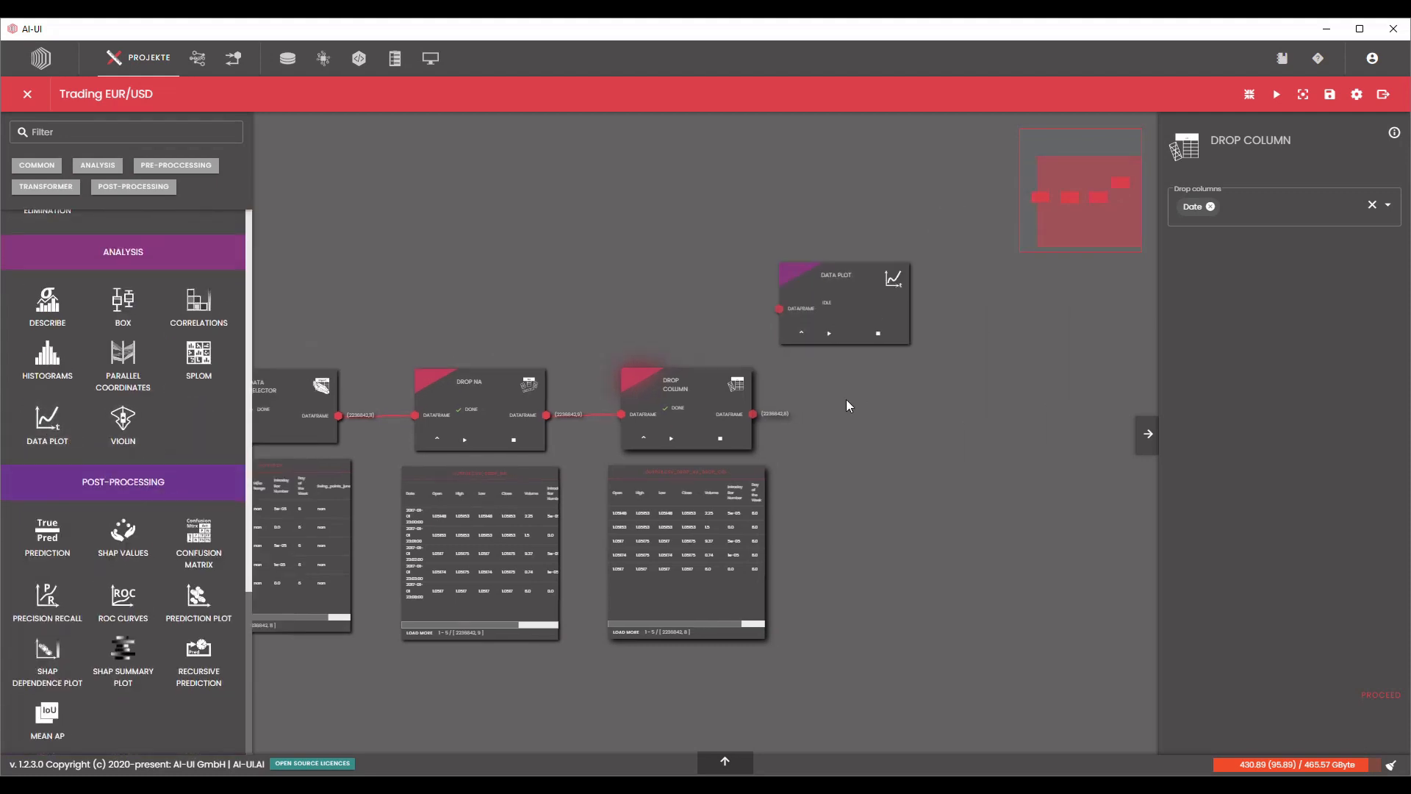
drag(742, 417, 768, 313)
click(843, 286)
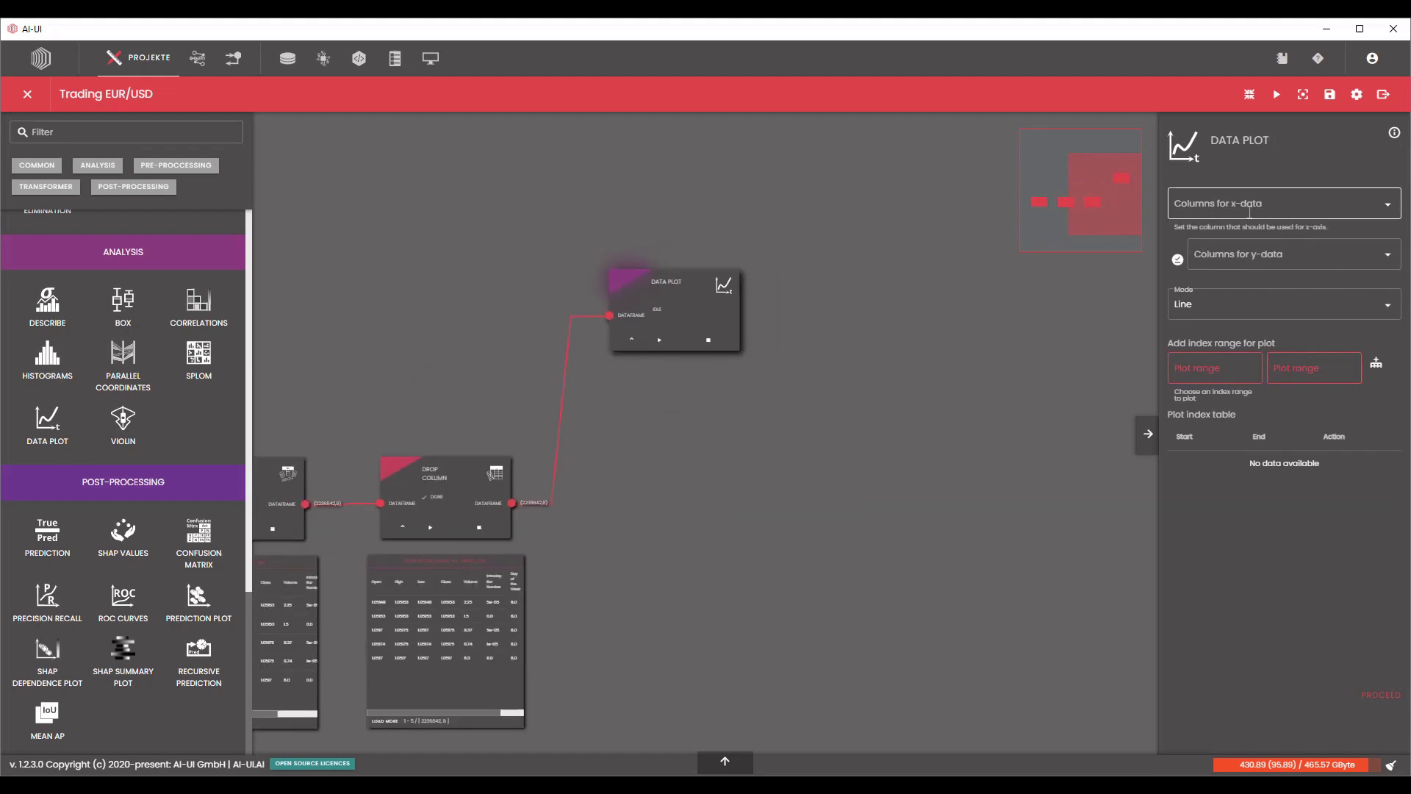
Choose Open as the y-data column for the Data Plot node.
click(1278, 252)
click(1254, 287)
click(1093, 383)
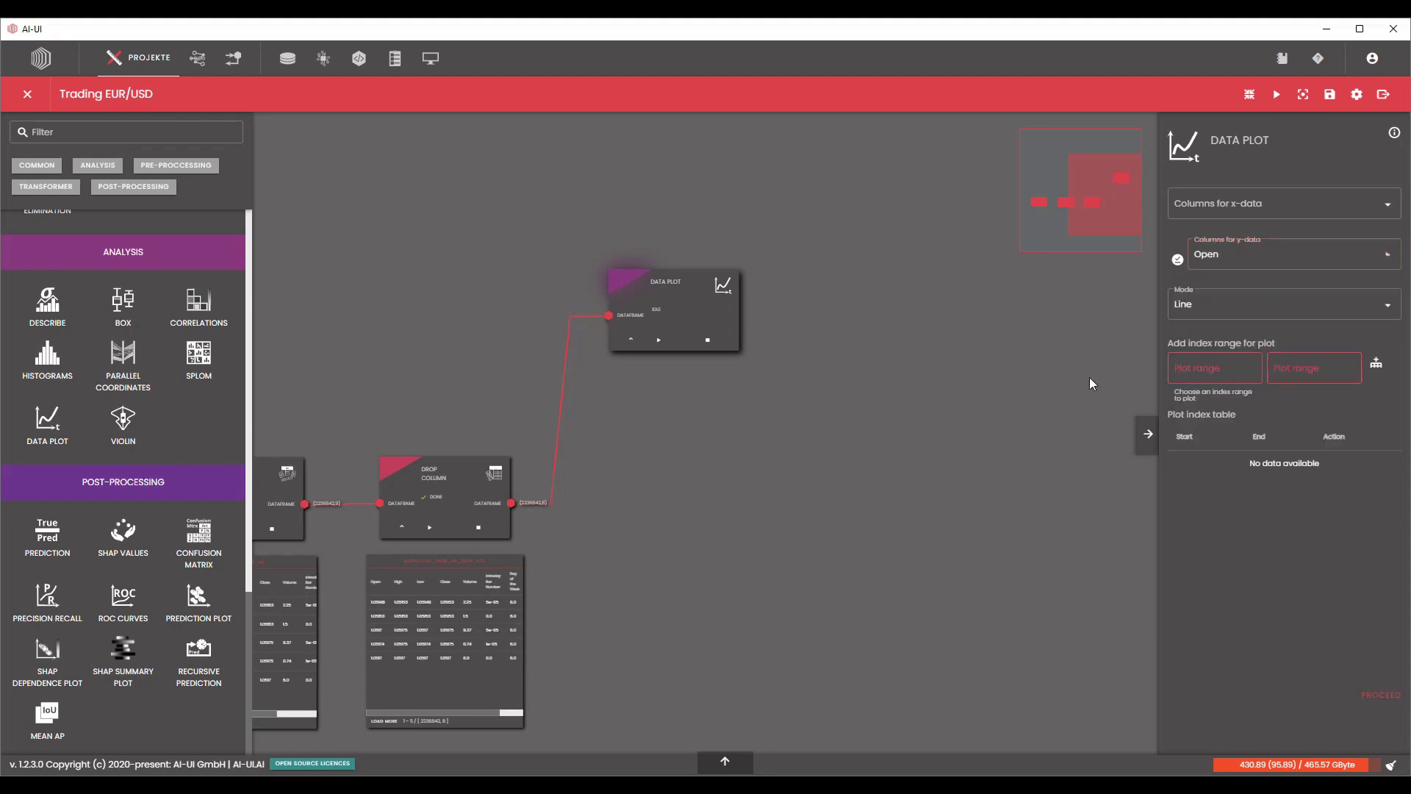
Add the index range 0 to 1000 to the Data Plot node and process it.
click(1204, 370)
text(0)
key(Tab)
text(1000)
click(1373, 367)
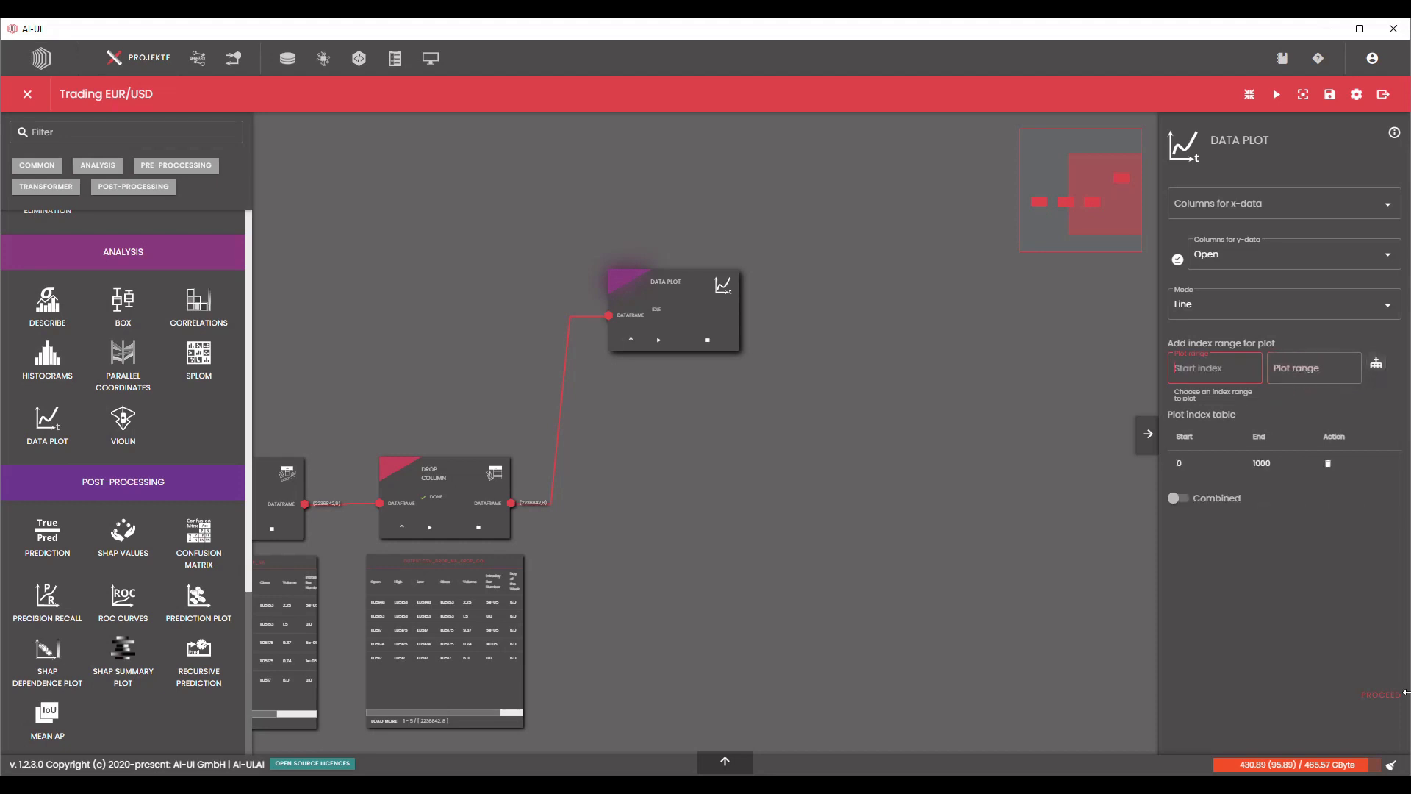
click(1383, 696)
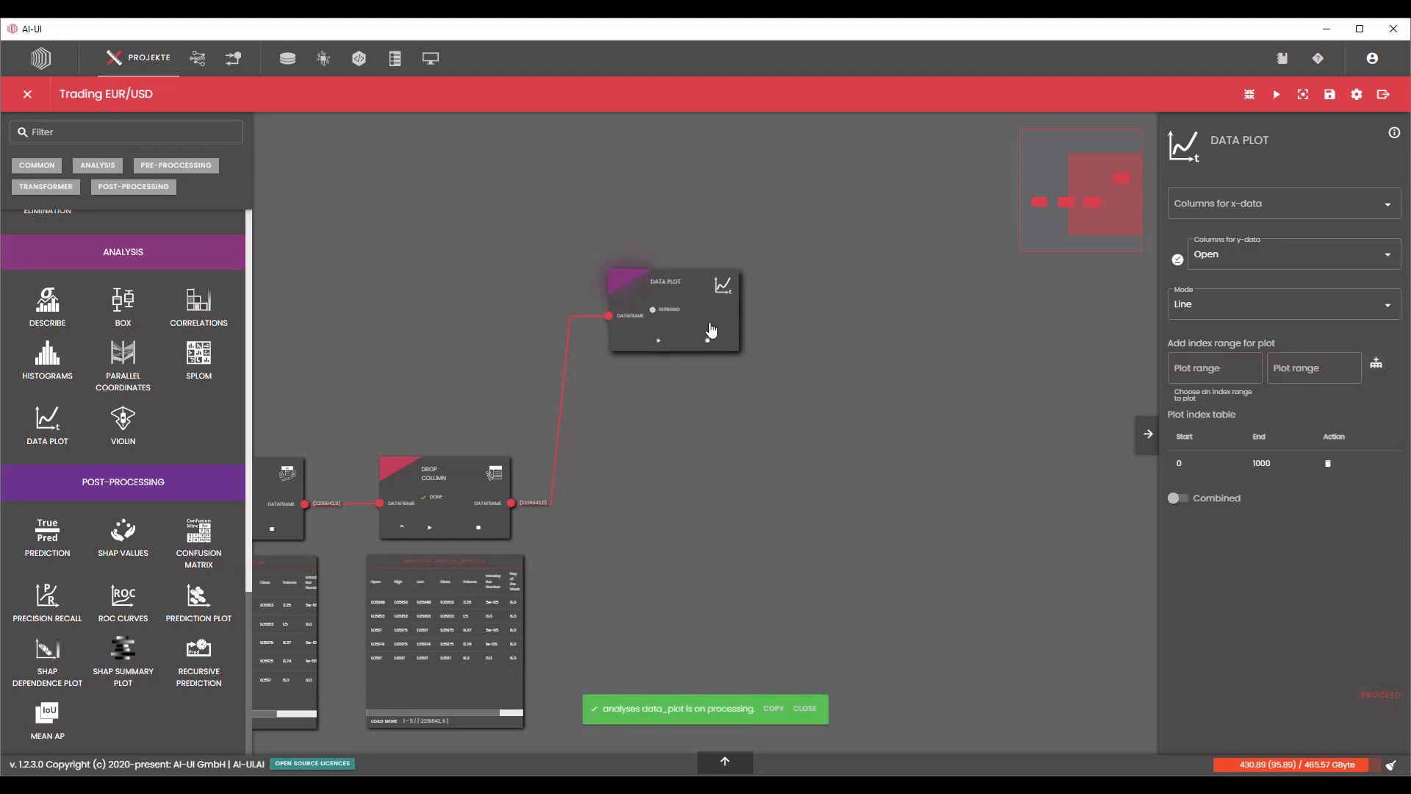
Move the Data Plot node higher on the canvas and enlarge its line plot.
drag(713, 336, 727, 260)
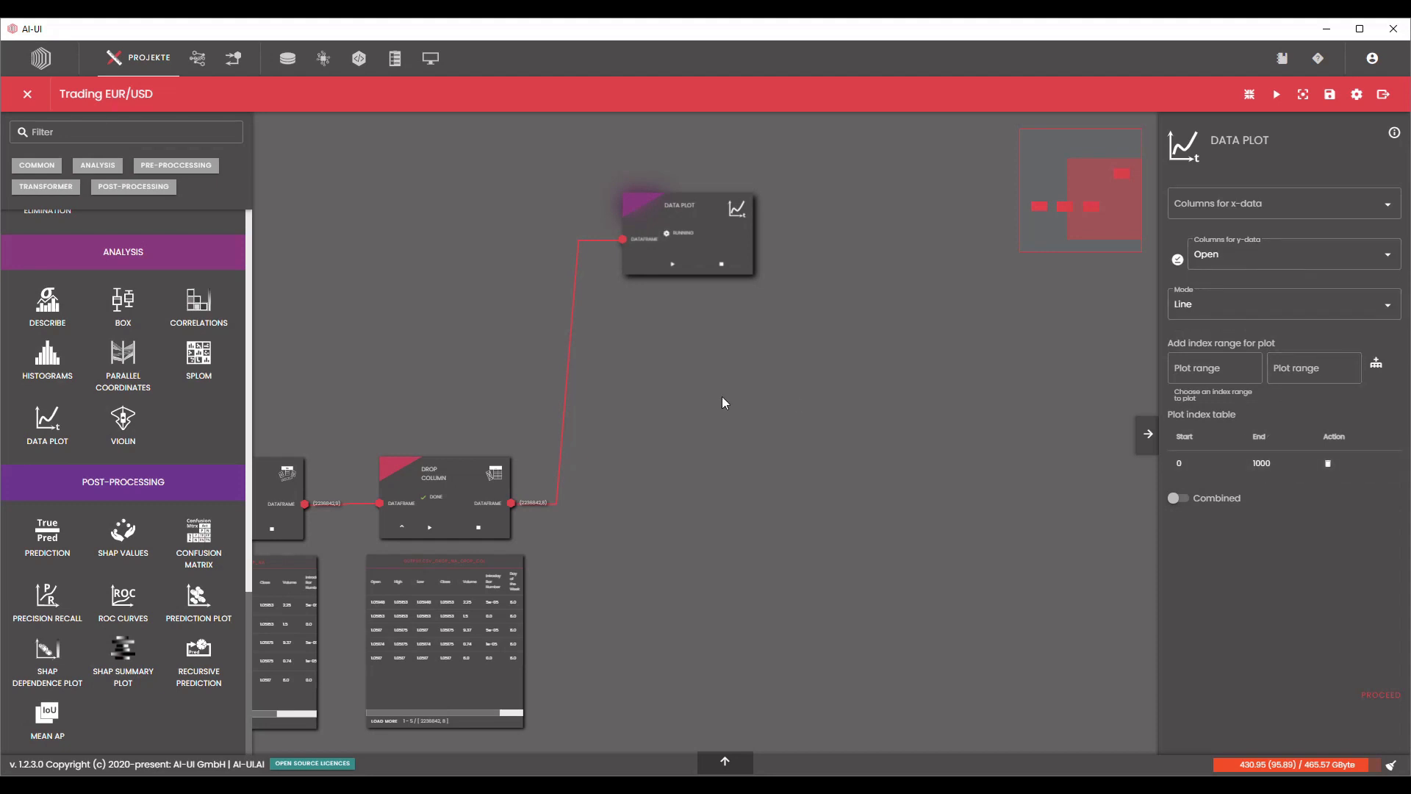
scroll(704, 387, up, 7)
drag(888, 282, 820, 343)
scroll(837, 350, down, 10)
drag(801, 450, 992, 659)
drag(1090, 586, 955, 549)
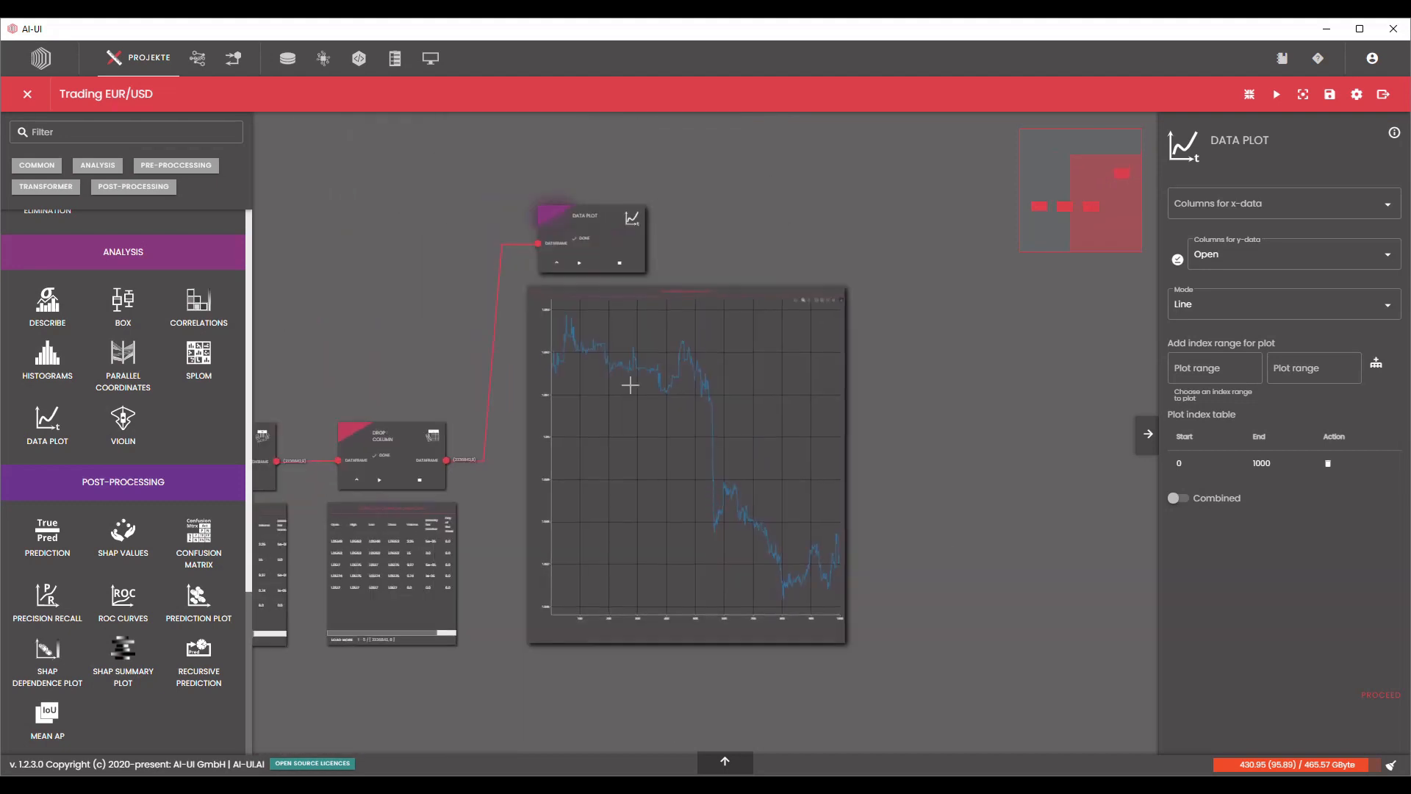
Examine the Open price line plot alongside the Data Selector, Drop NA and Drop Column output tables.
scroll(630, 384, up, 3)
scroll(607, 409, down, 2)
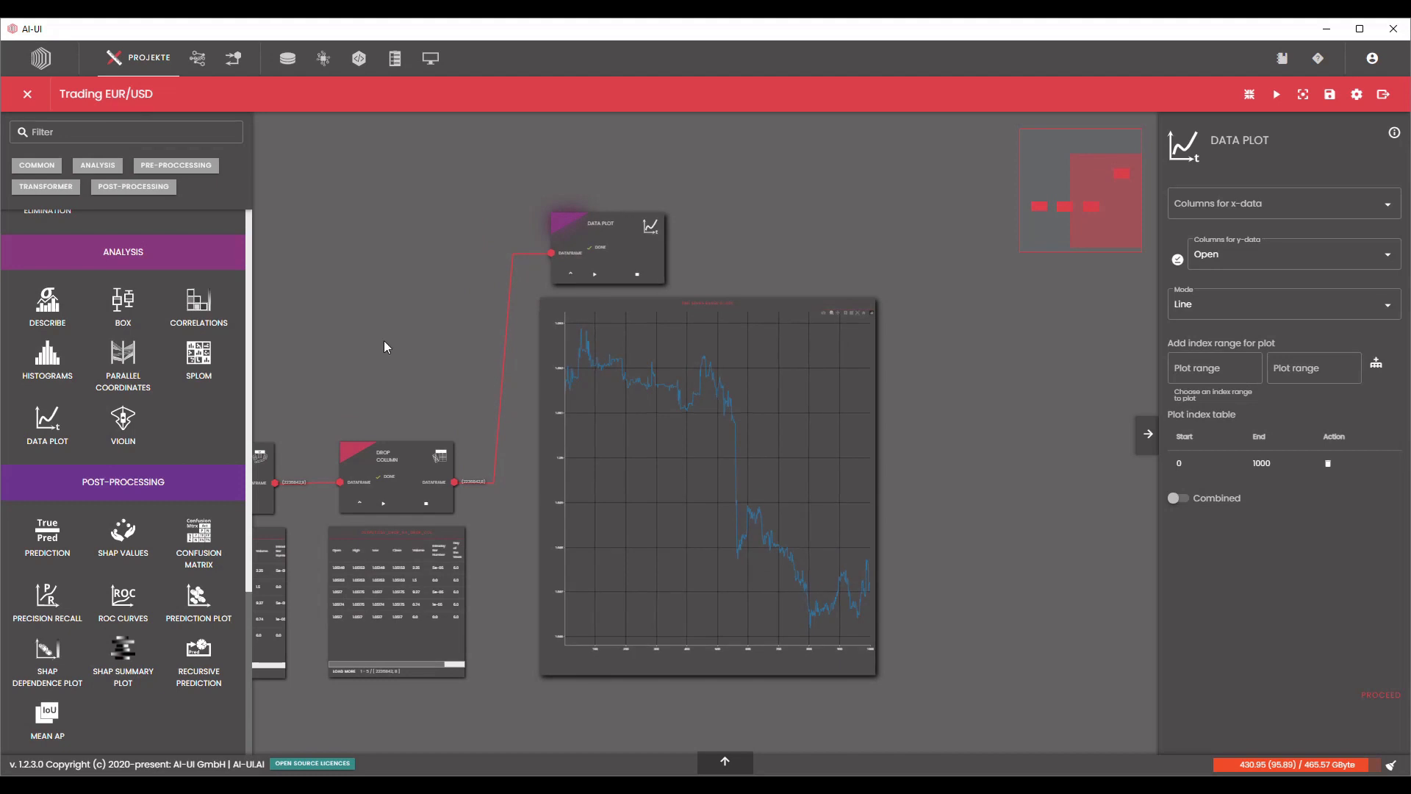
drag(384, 346, 760, 295)
scroll(514, 507, up, 3)
drag(449, 639, 372, 646)
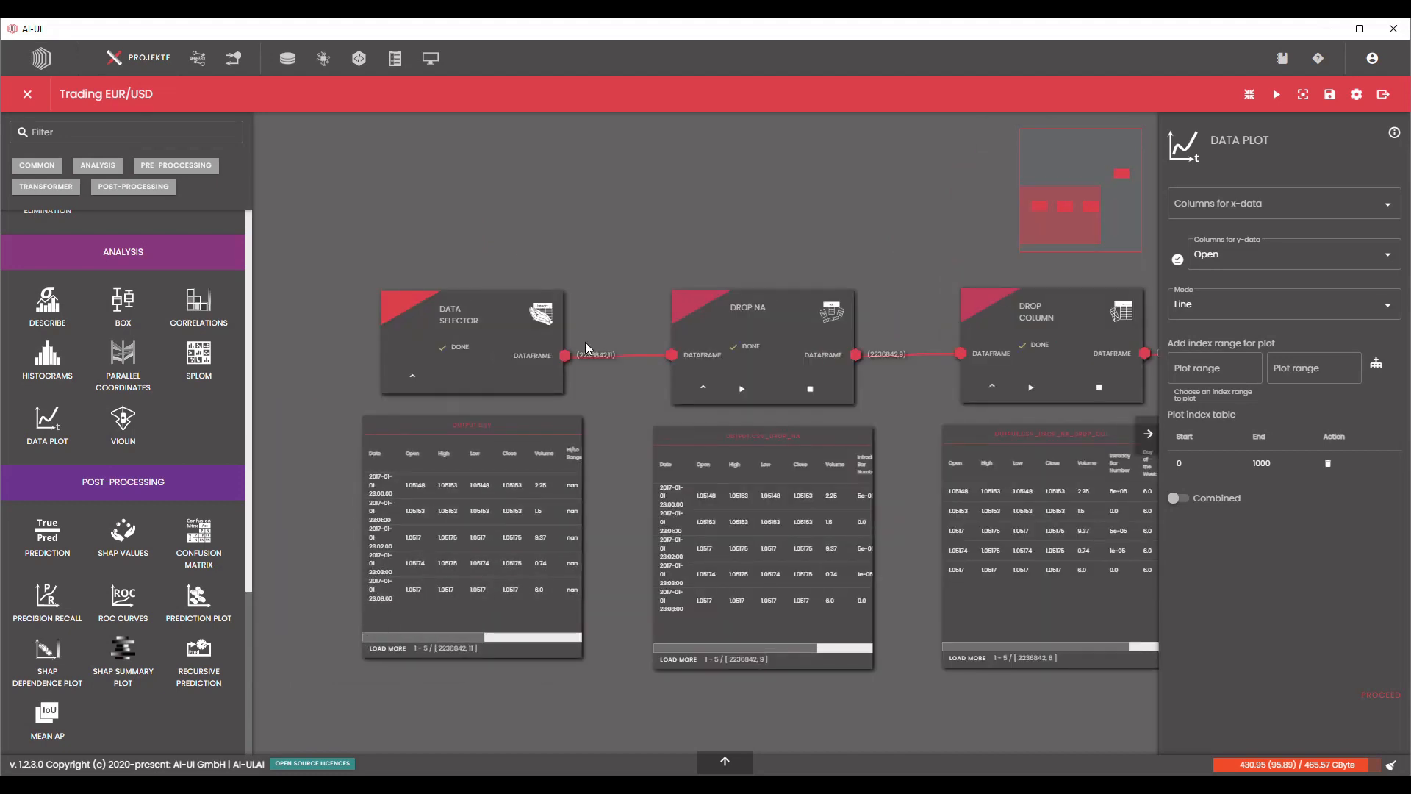
scroll(684, 257, down, 3)
drag(748, 221, 425, 362)
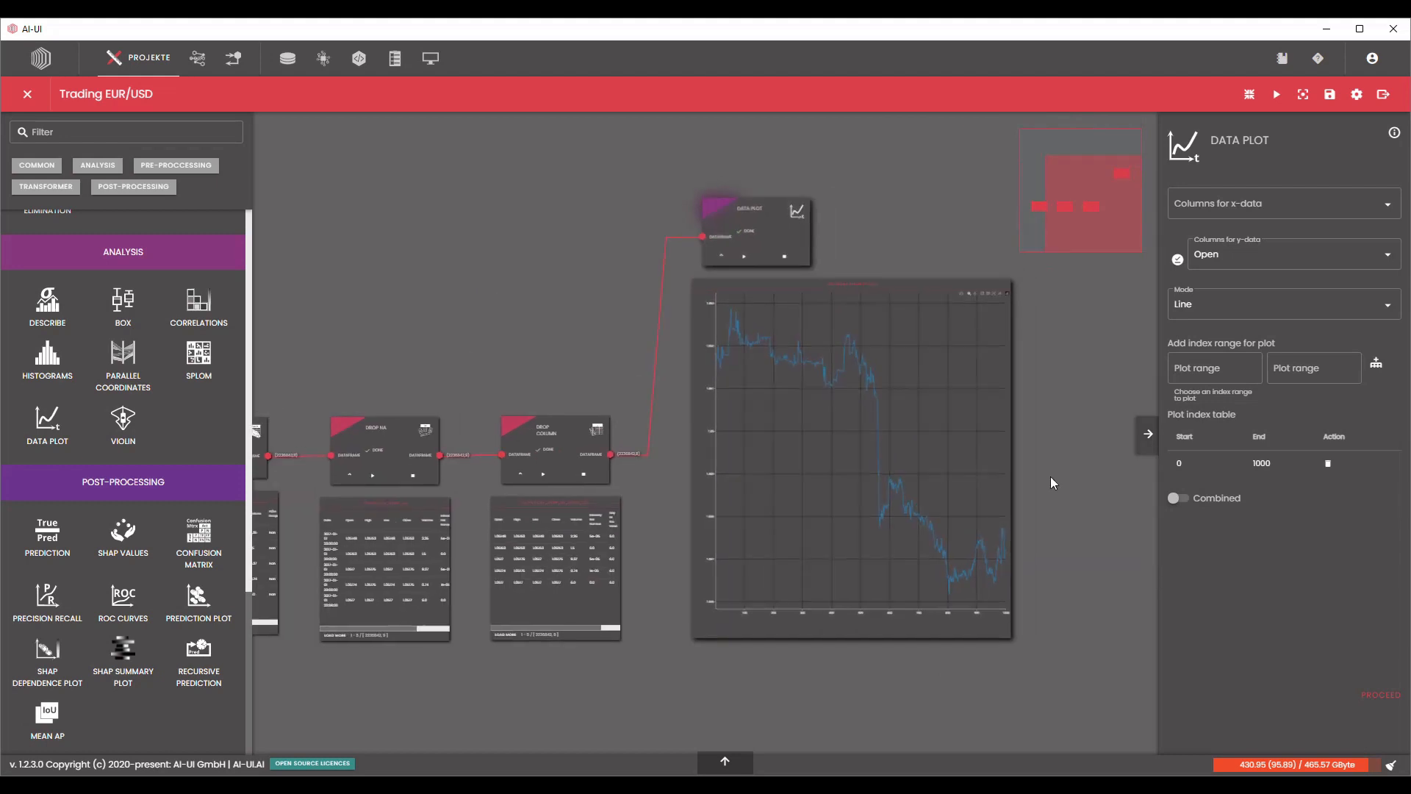
scroll(1151, 523, up, 2)
scroll(973, 556, up, 1)
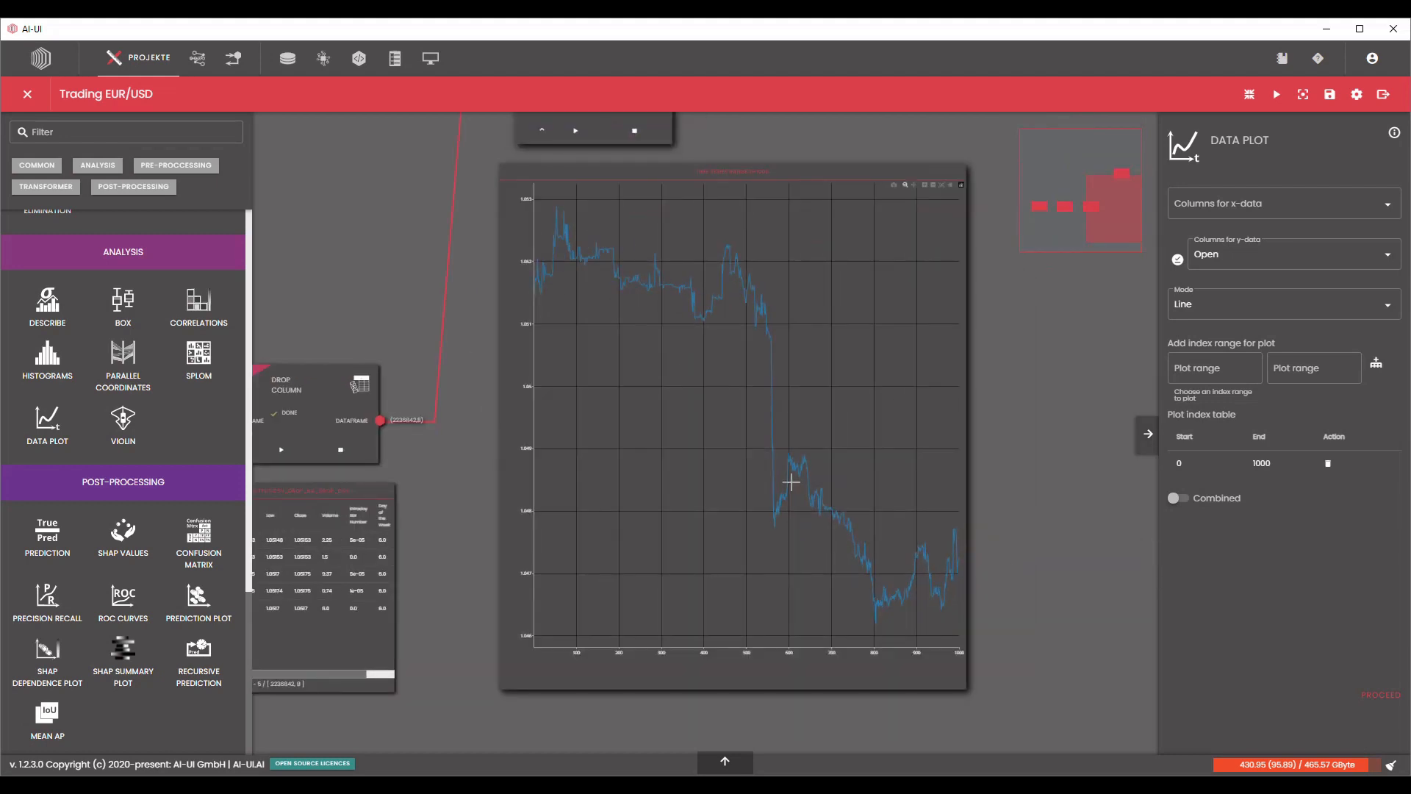
scroll(1073, 579, down, 3)
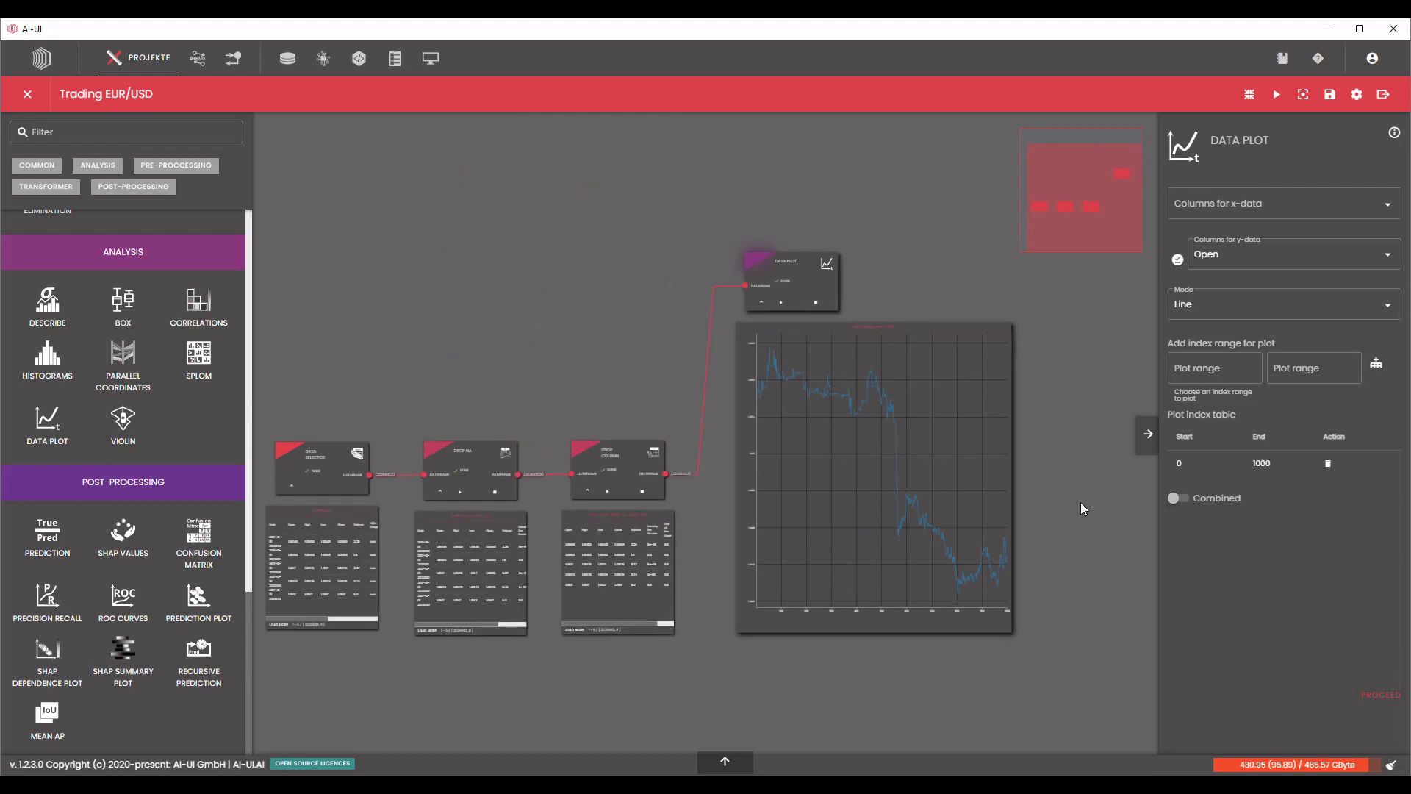
Shrink the line plot and reposition the Data Plot node above and beyond the Drop Column node.
scroll(1080, 507, down, 3)
drag(776, 465, 786, 262)
scroll(880, 643, up, 1)
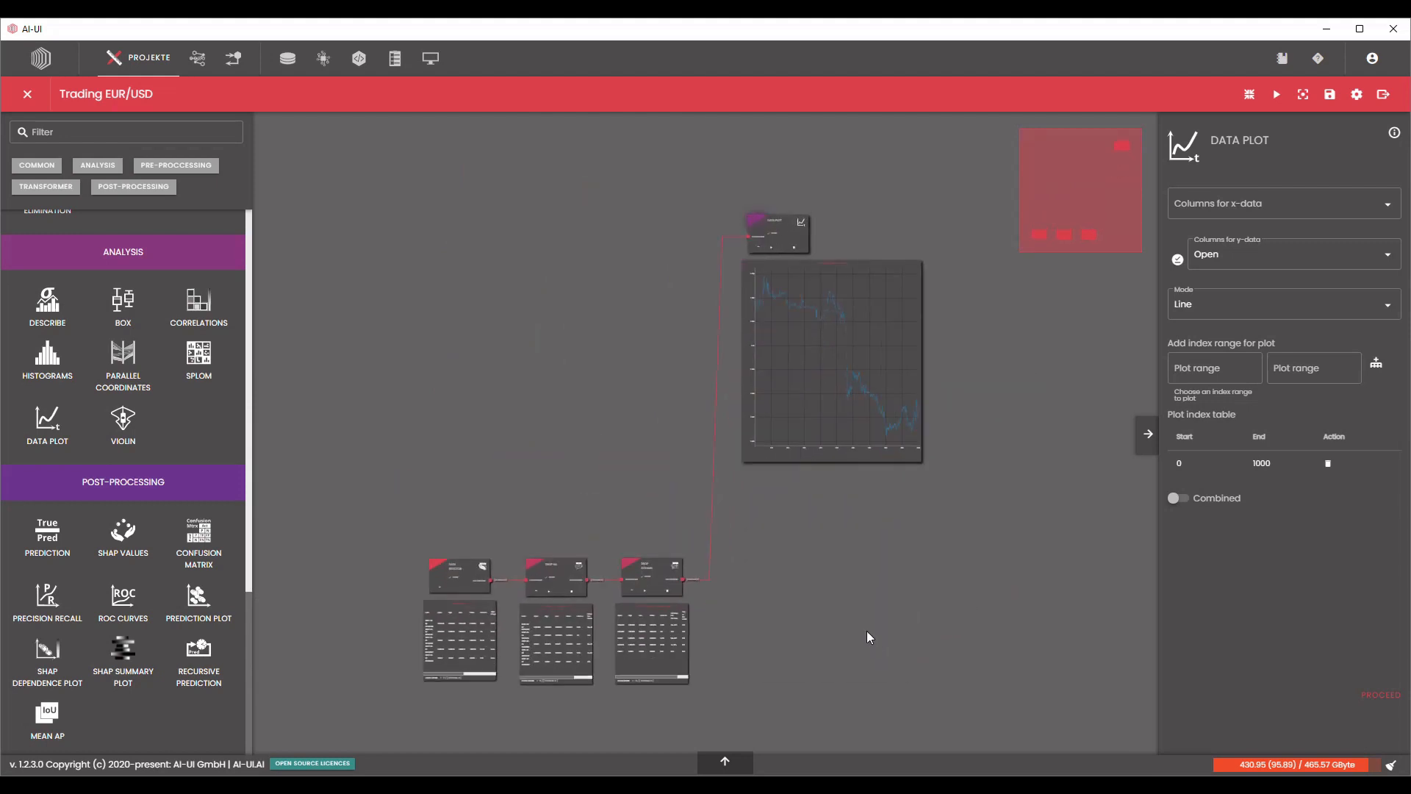
drag(791, 234, 791, 271)
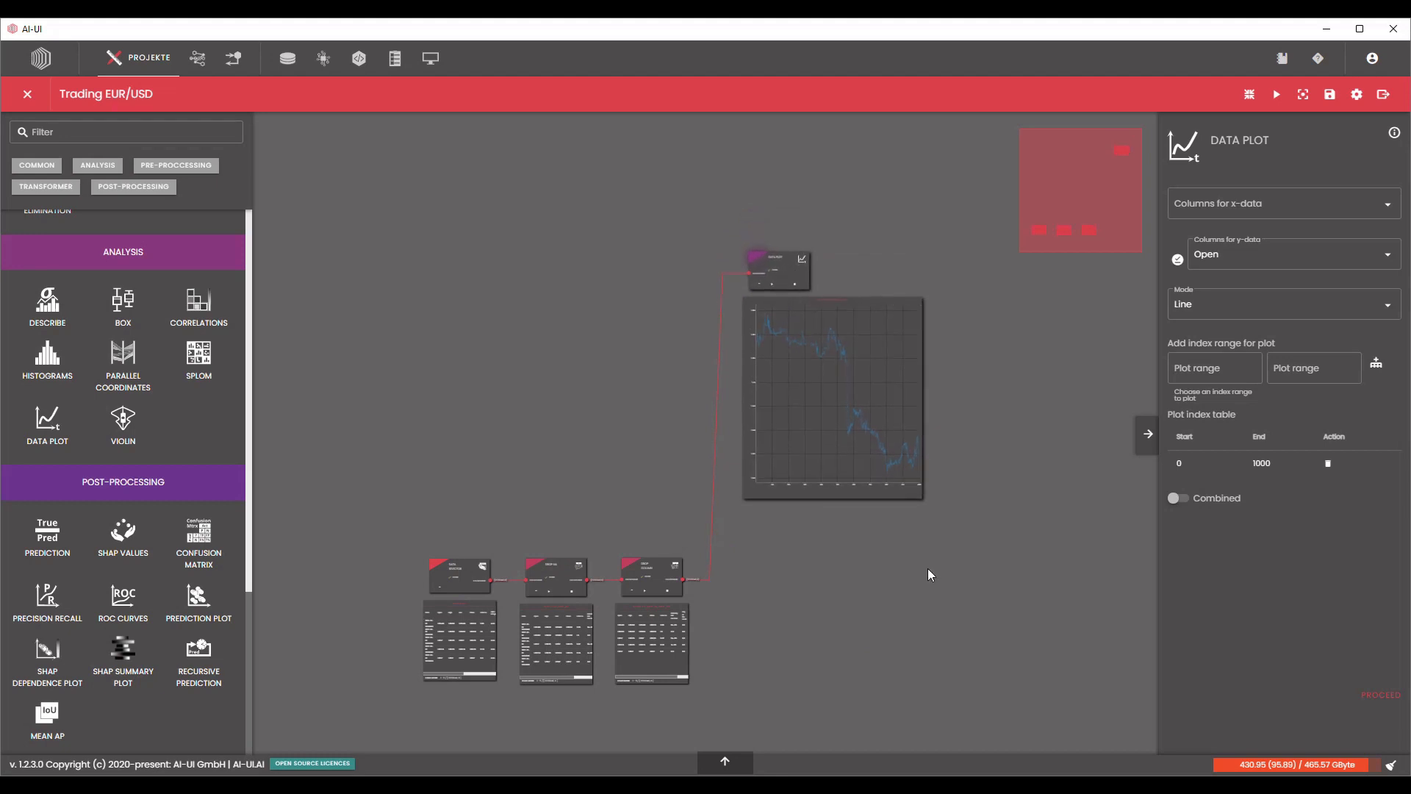
drag(922, 499, 835, 394)
drag(781, 278, 761, 408)
Examine the remaining columns in the Drop Column output and compare them with the original dataset and the Drop NA output.
scroll(785, 644, up, 10)
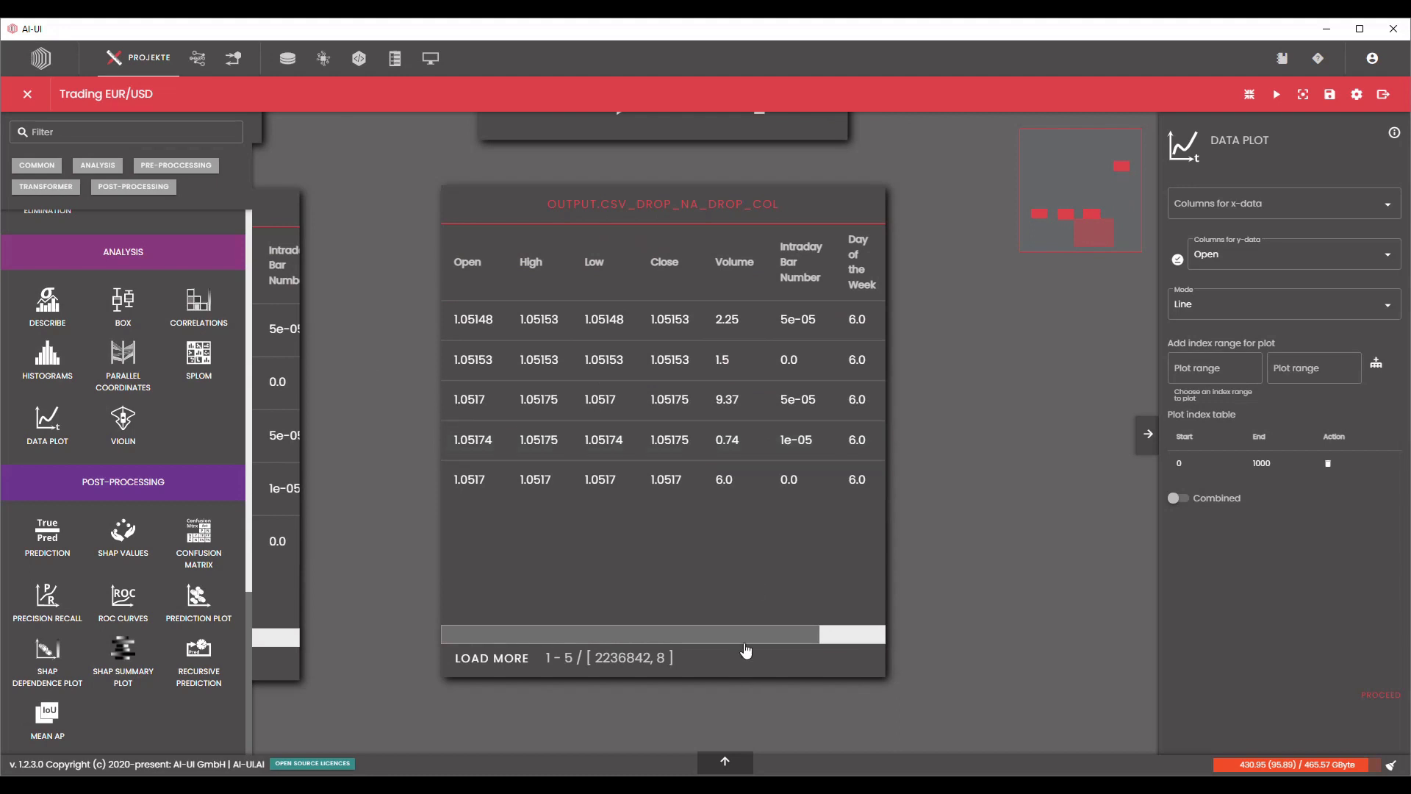
drag(739, 637, 706, 637)
scroll(970, 476, down, 2)
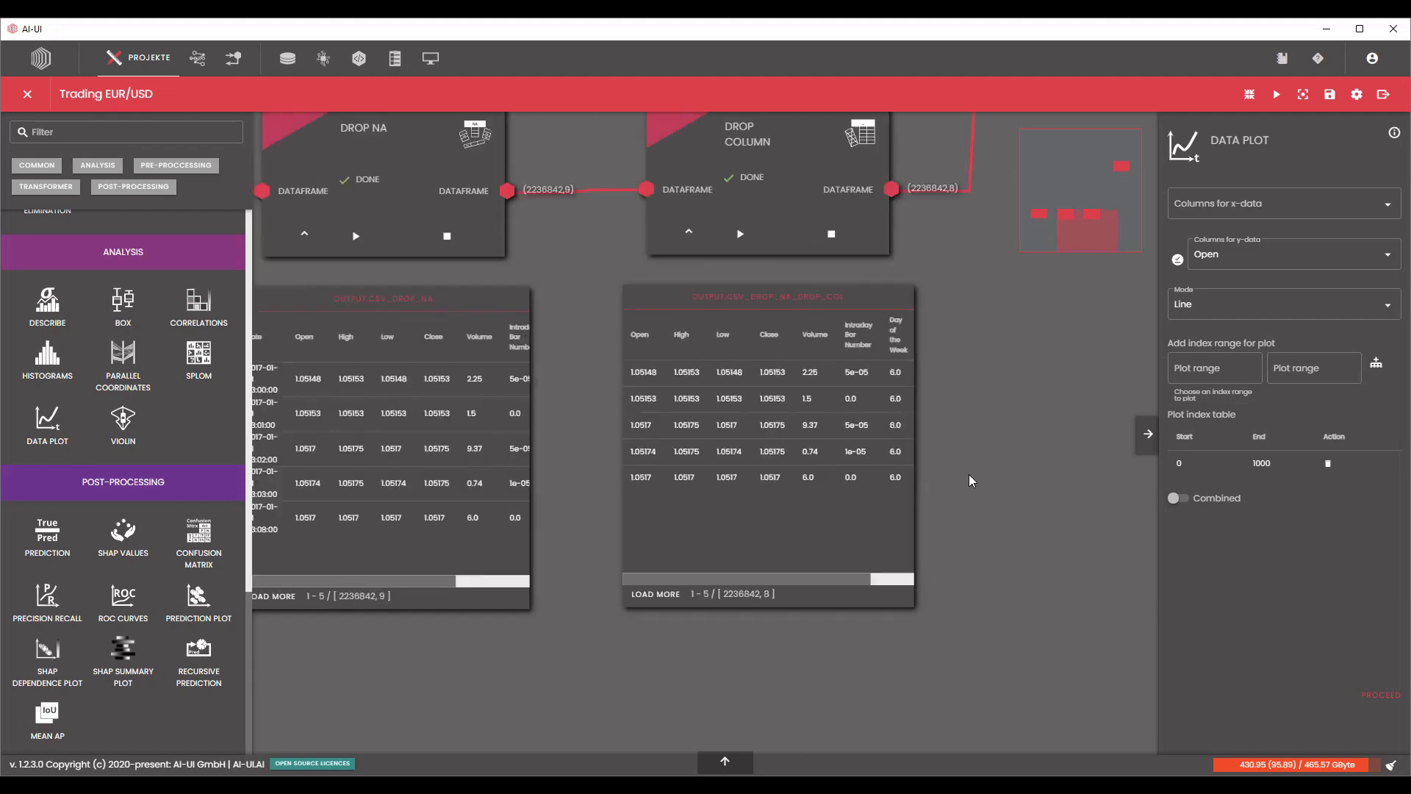
drag(969, 474, 740, 520)
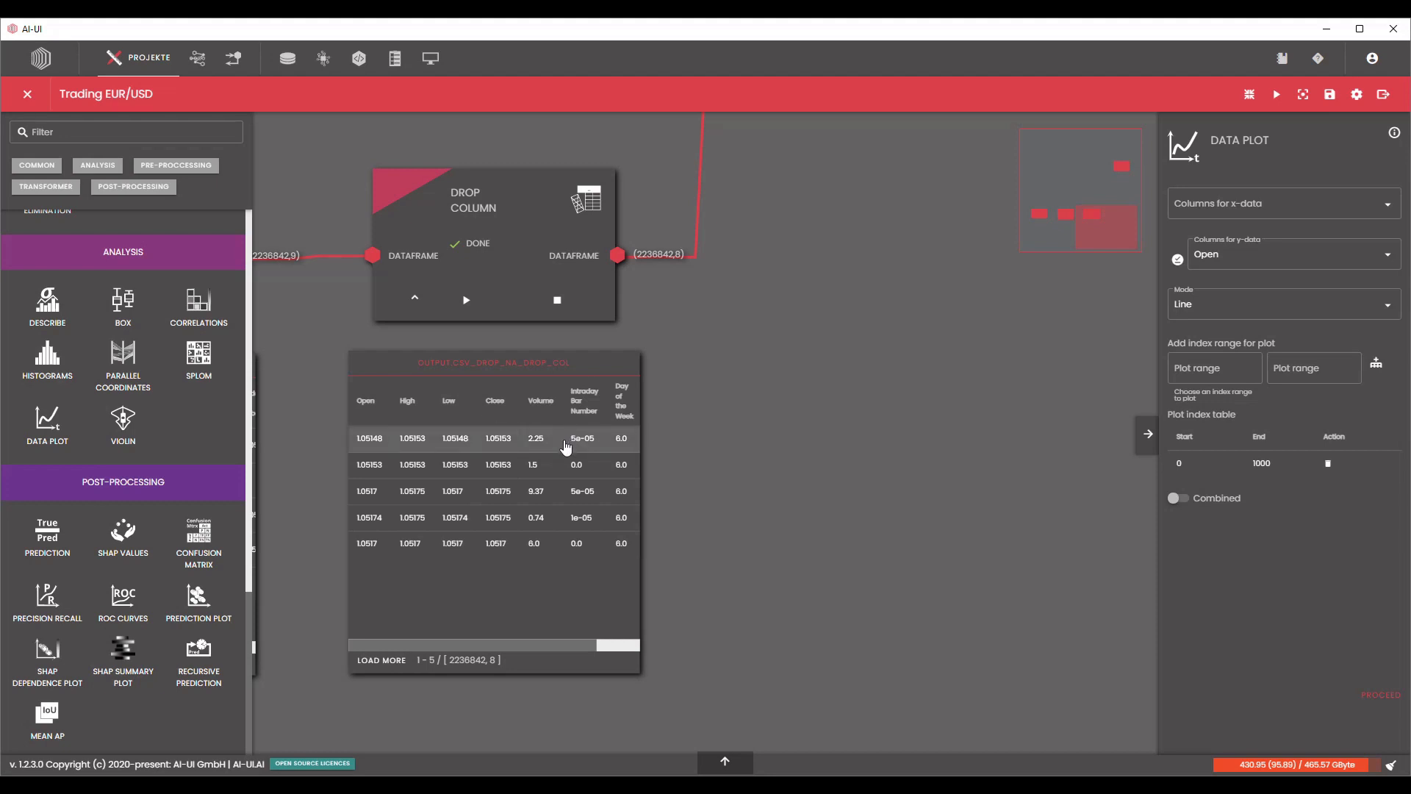
drag(580, 645, 536, 646)
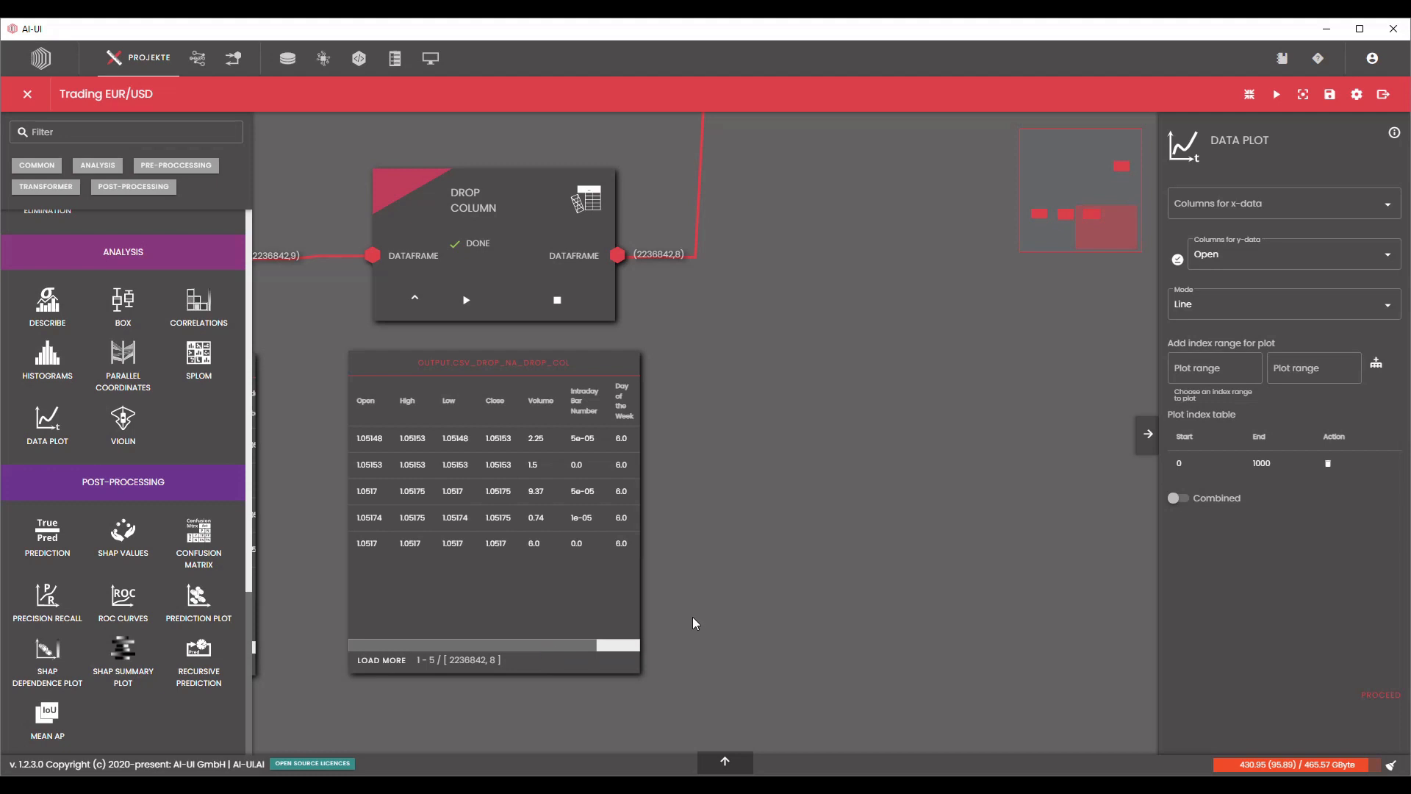
scroll(467, 622, down, 2)
drag(571, 383, 1101, 366)
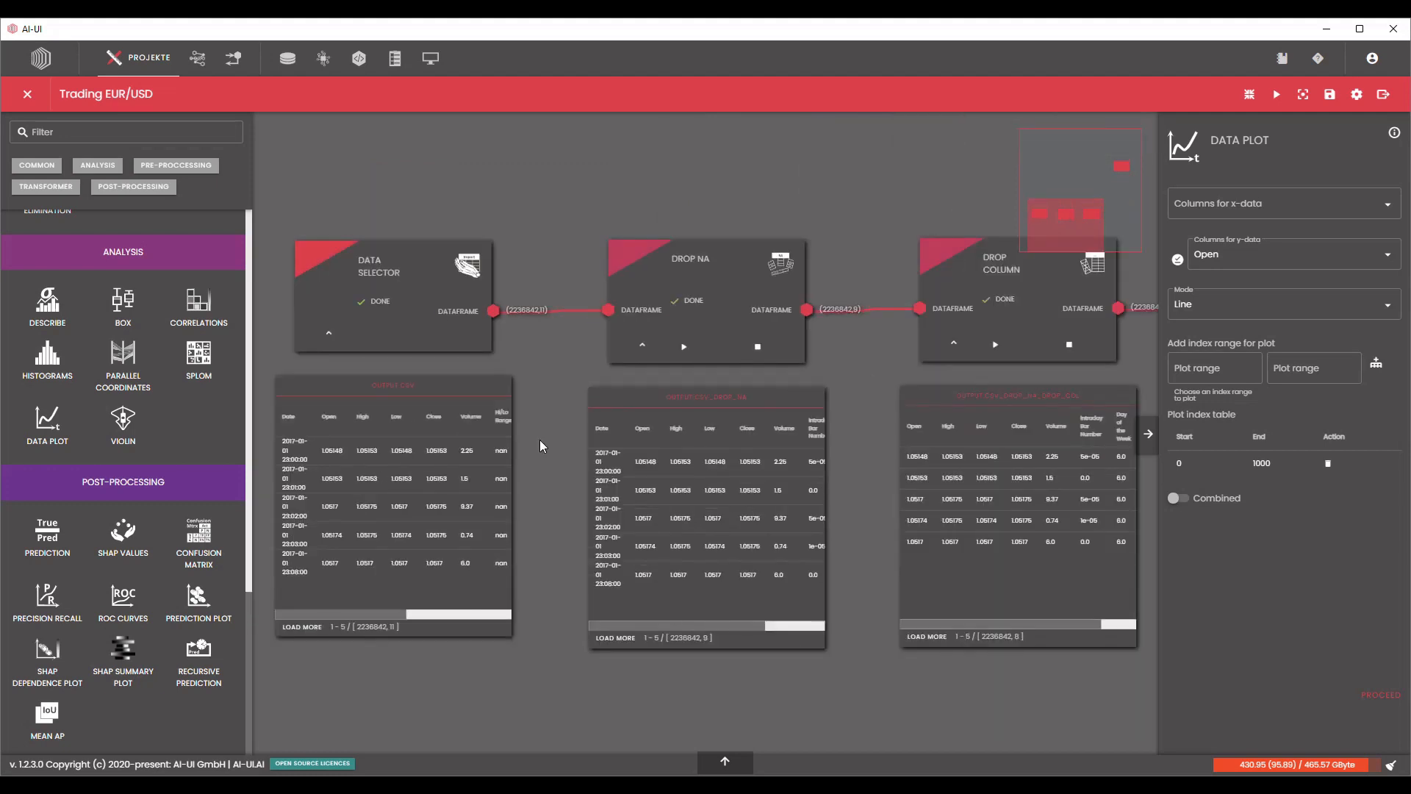
drag(539, 439, 686, 436)
scroll(366, 561, up, 3)
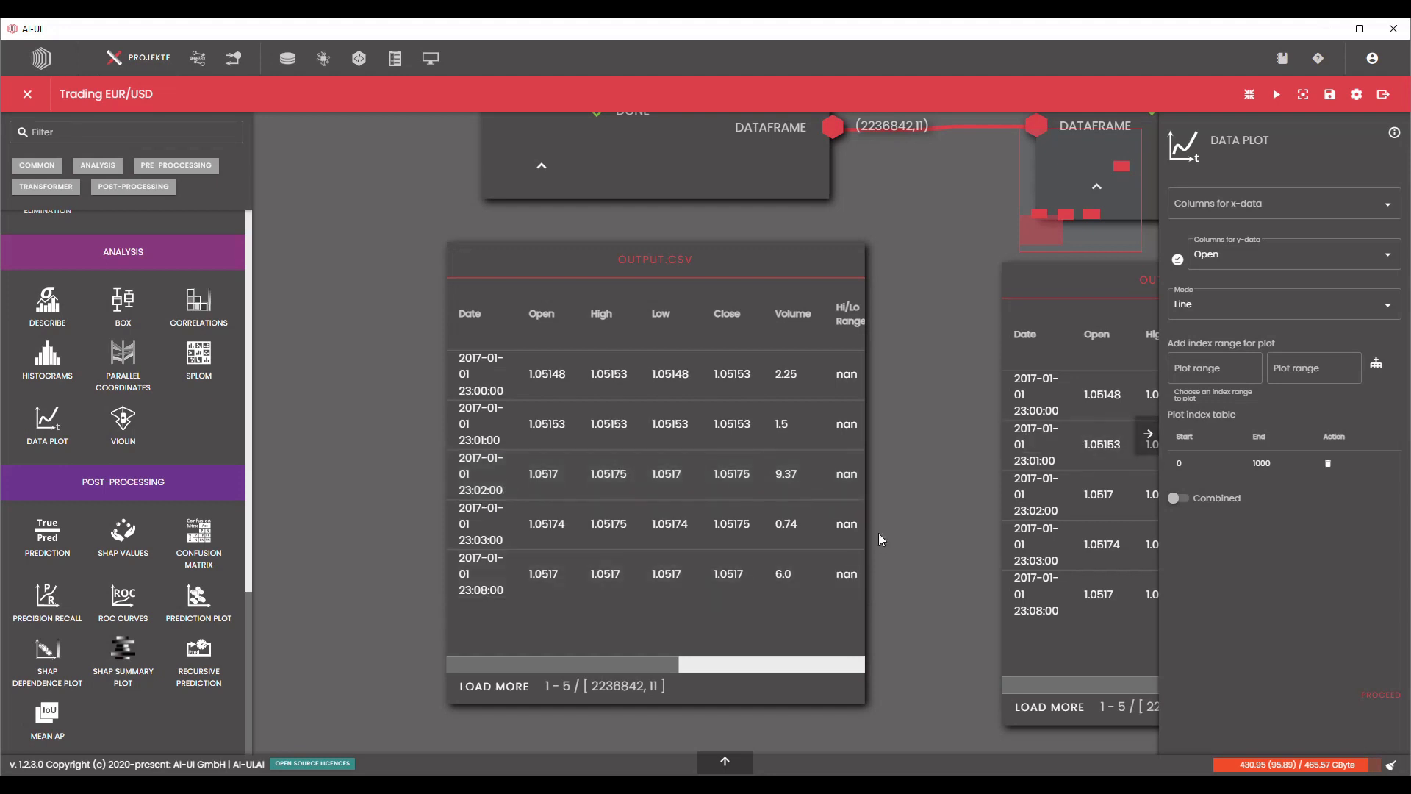
scroll(534, 507, down, 5)
drag(653, 497, 405, 504)
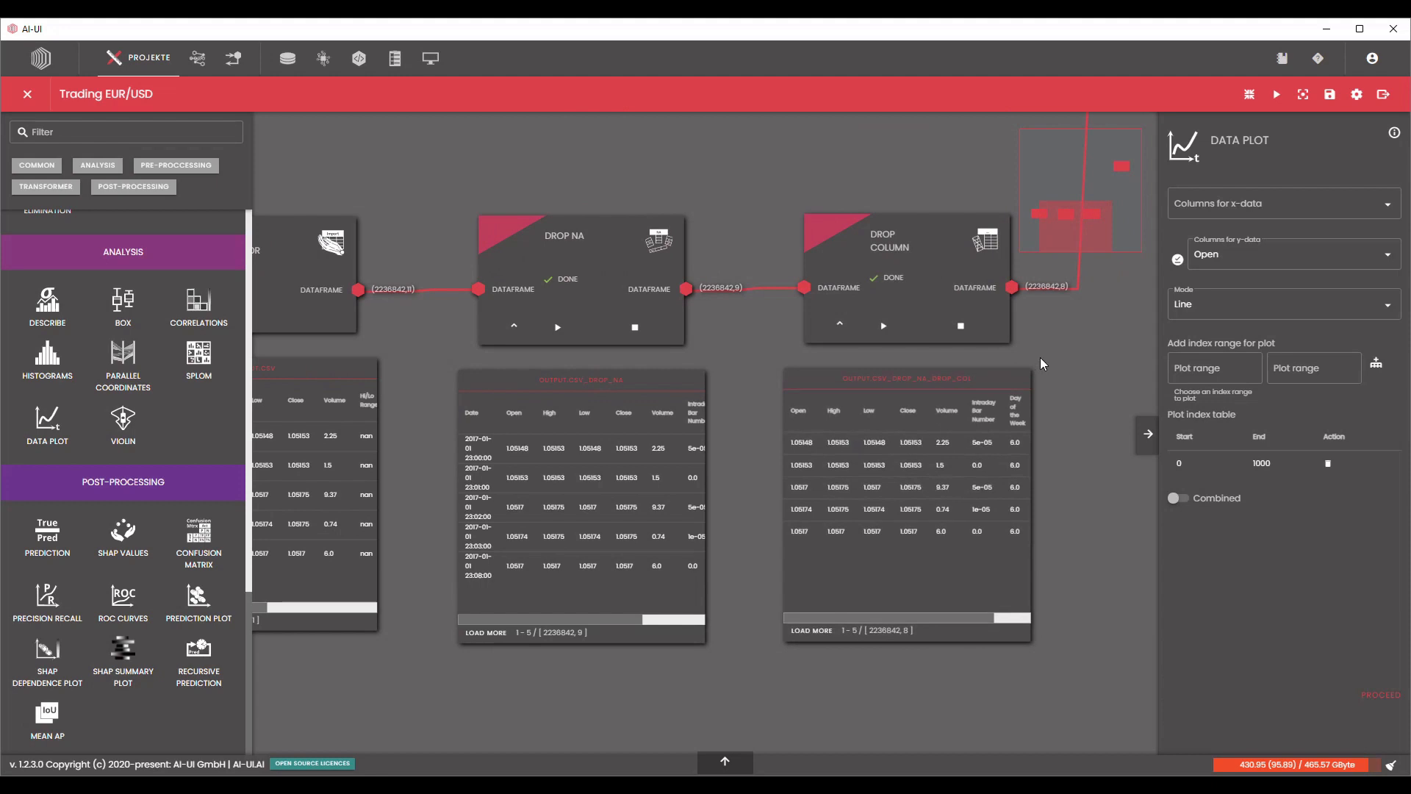
drag(1093, 347, 887, 352)
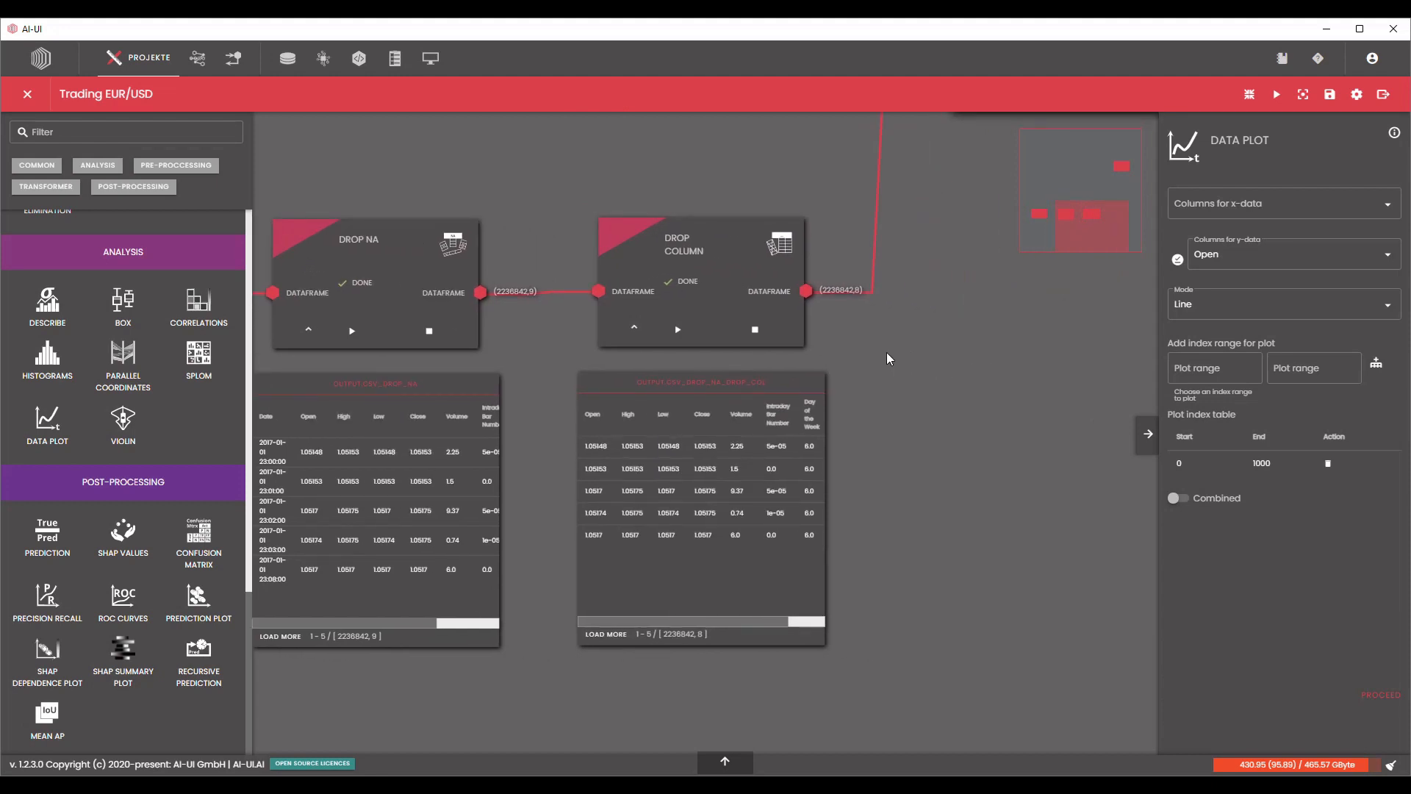
scroll(888, 350, down, 2)
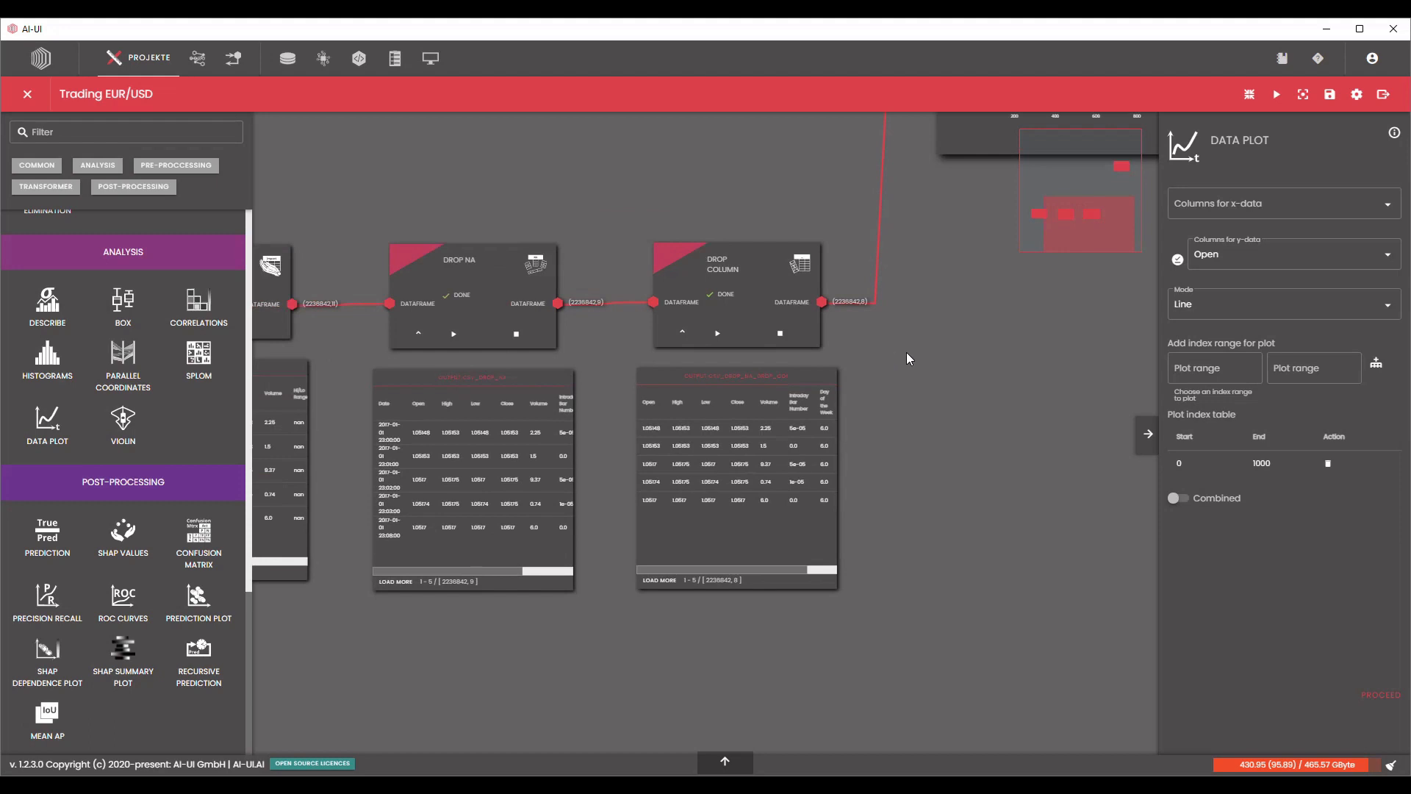
scroll(915, 352, down, 1)
drag(946, 356, 859, 426)
scroll(733, 460, up, 2)
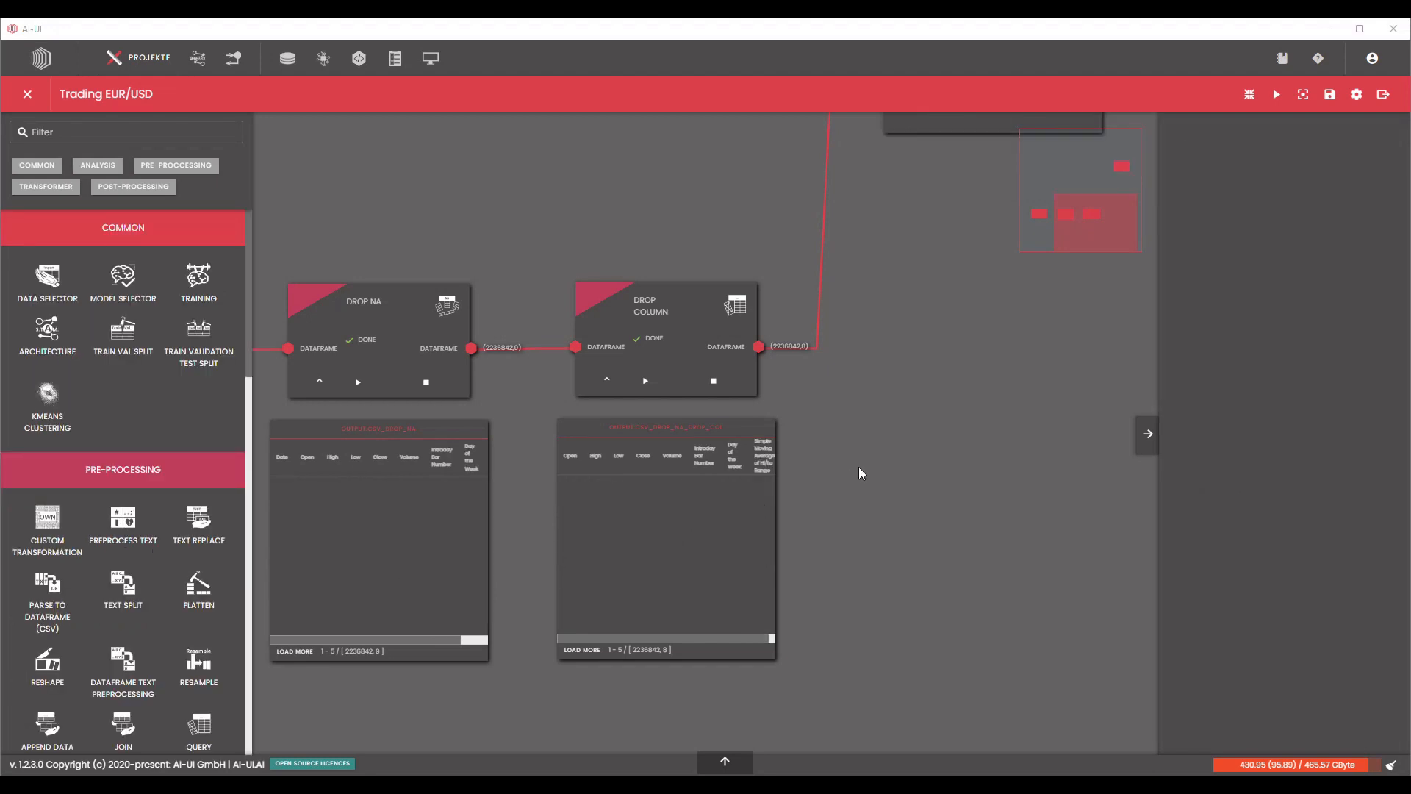
scroll(859, 467, down, 5)
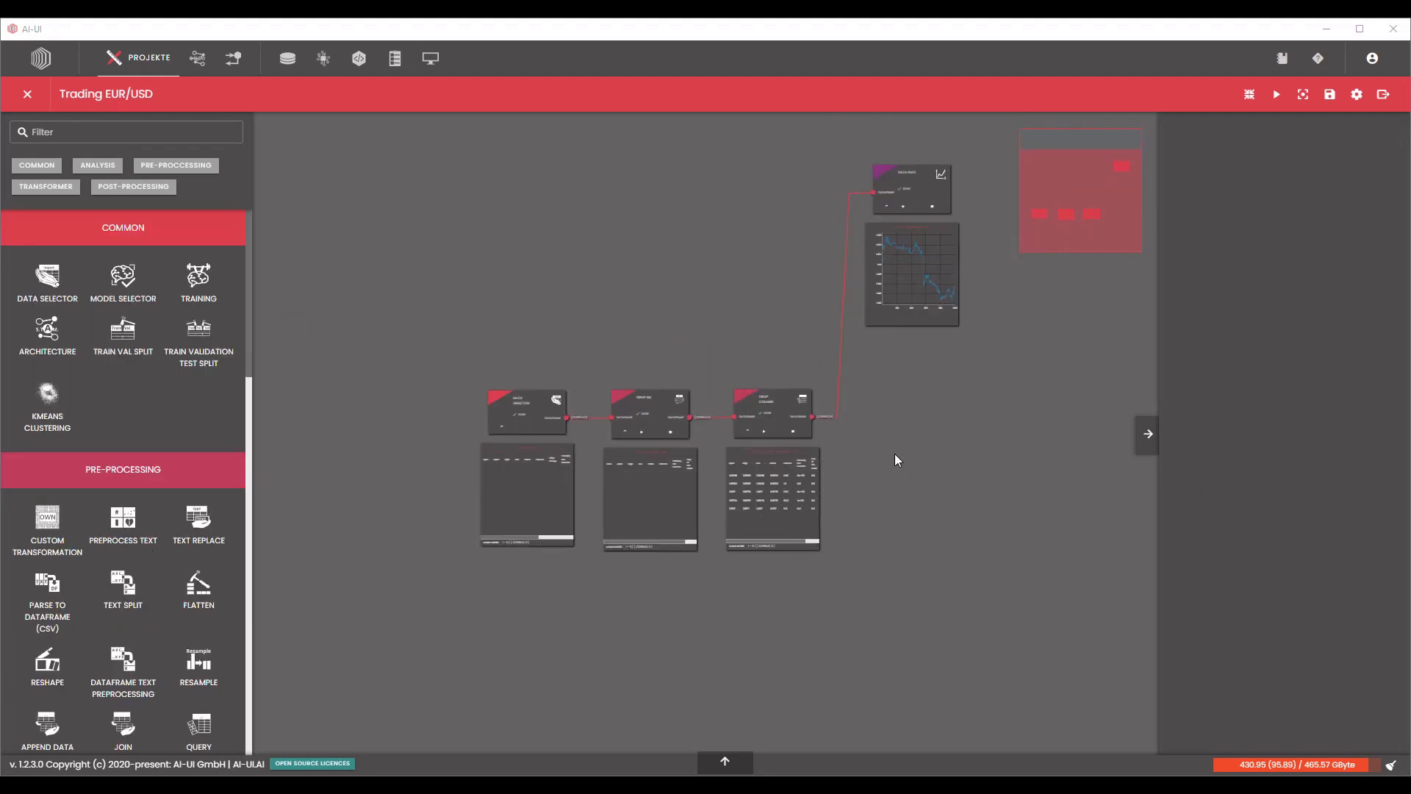
scroll(902, 476, up, 1)
scroll(897, 491, up, 1)
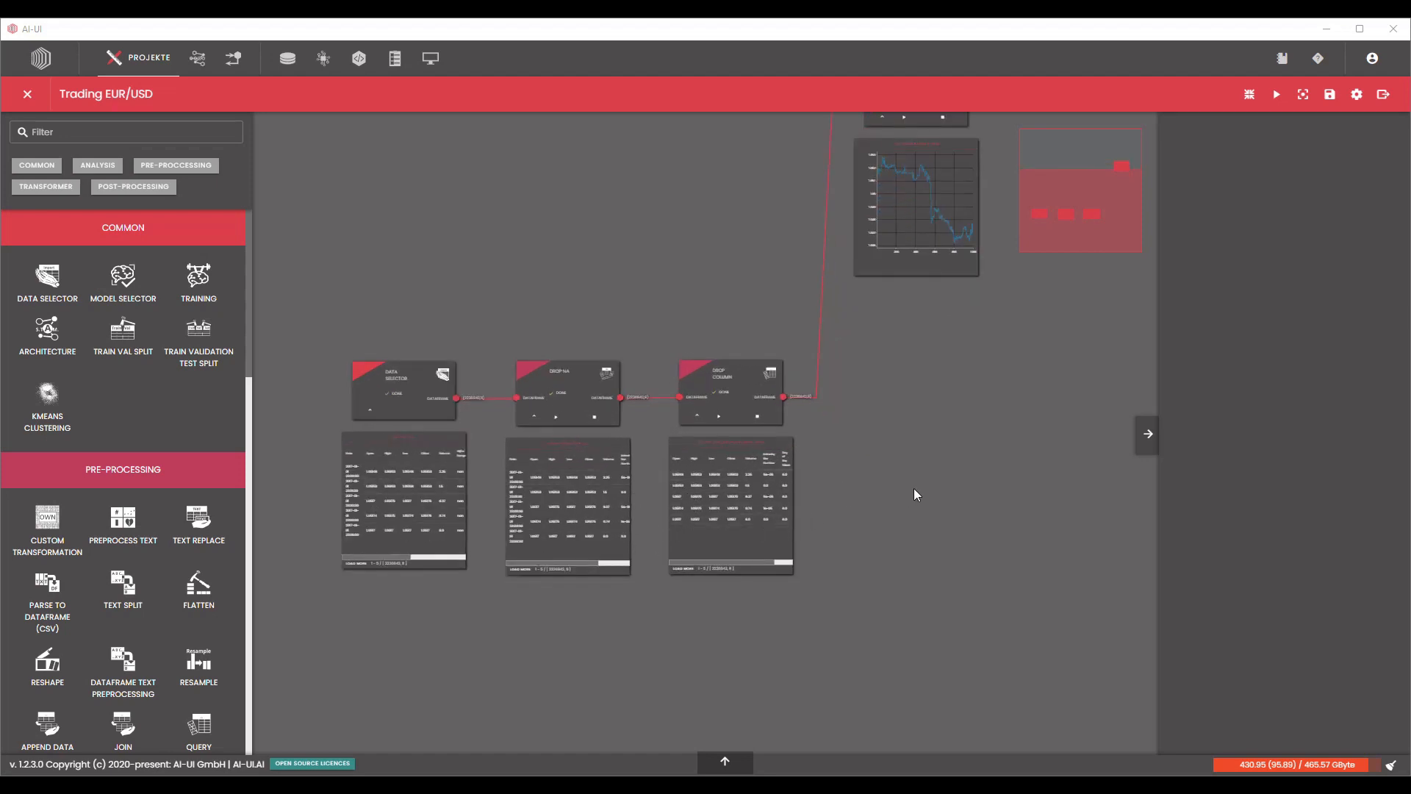
Add a Scale node beyond the Drop Column node and connect it to the Drop Column dataframe output.
scroll(915, 493, up, 1)
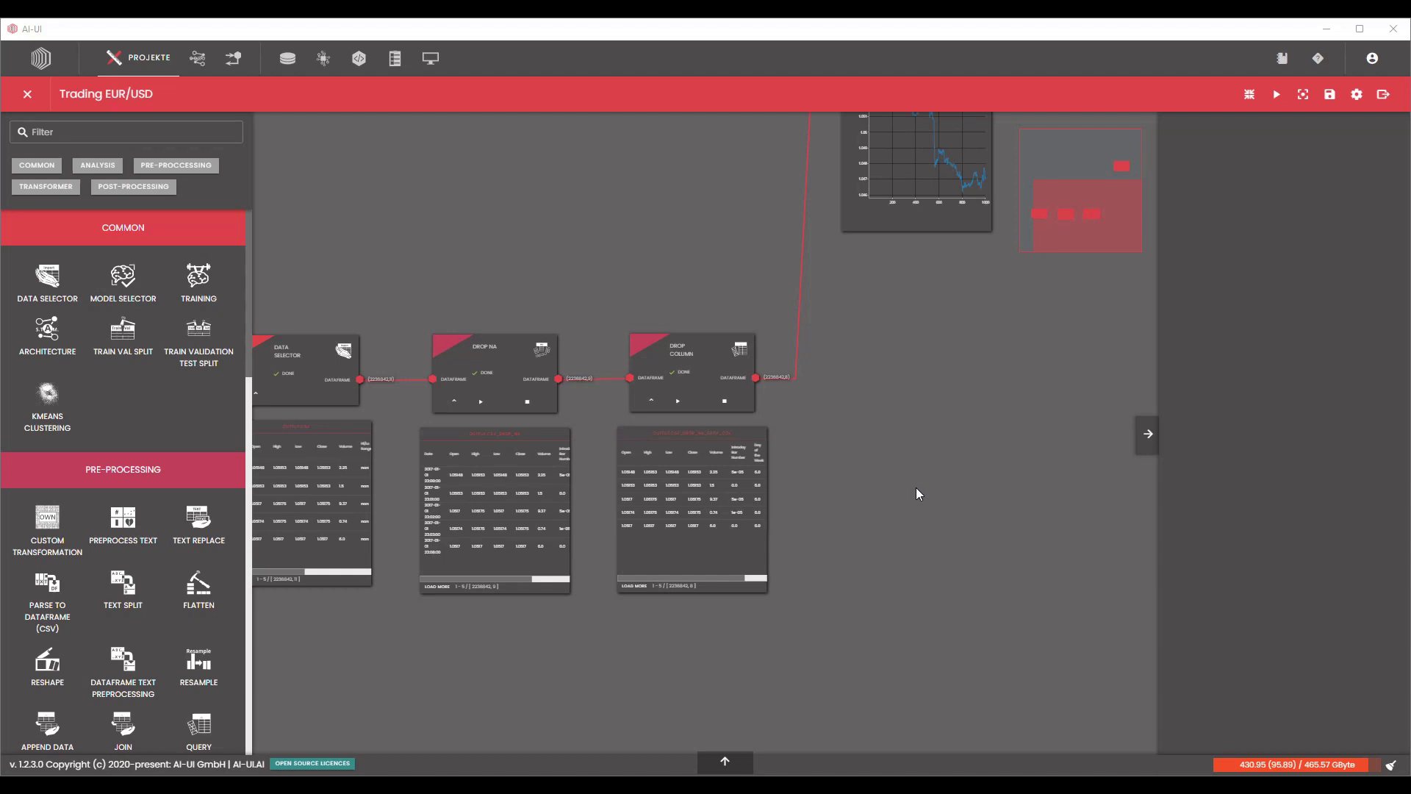
scroll(914, 486, down, 1)
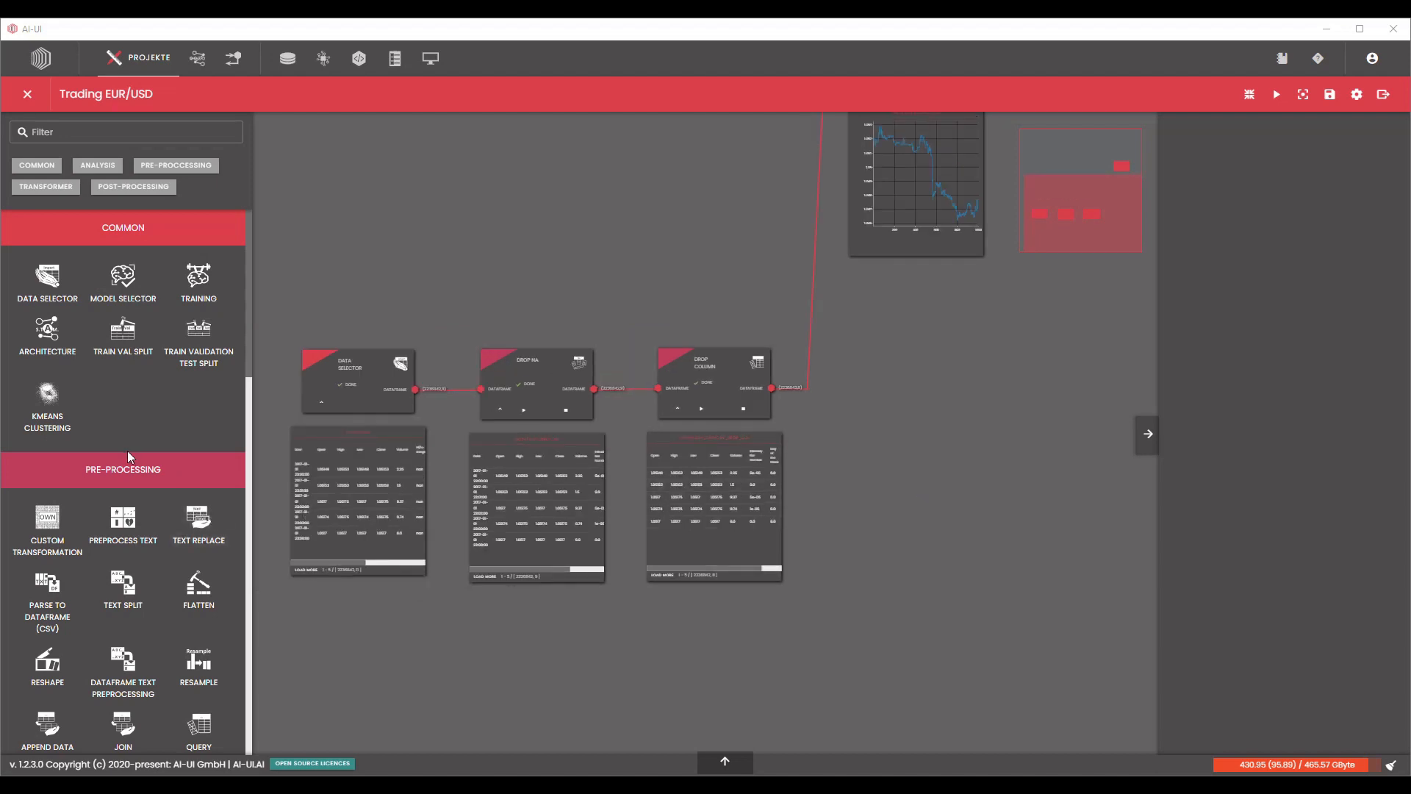
scroll(117, 459, down, 4)
scroll(103, 470, down, 2)
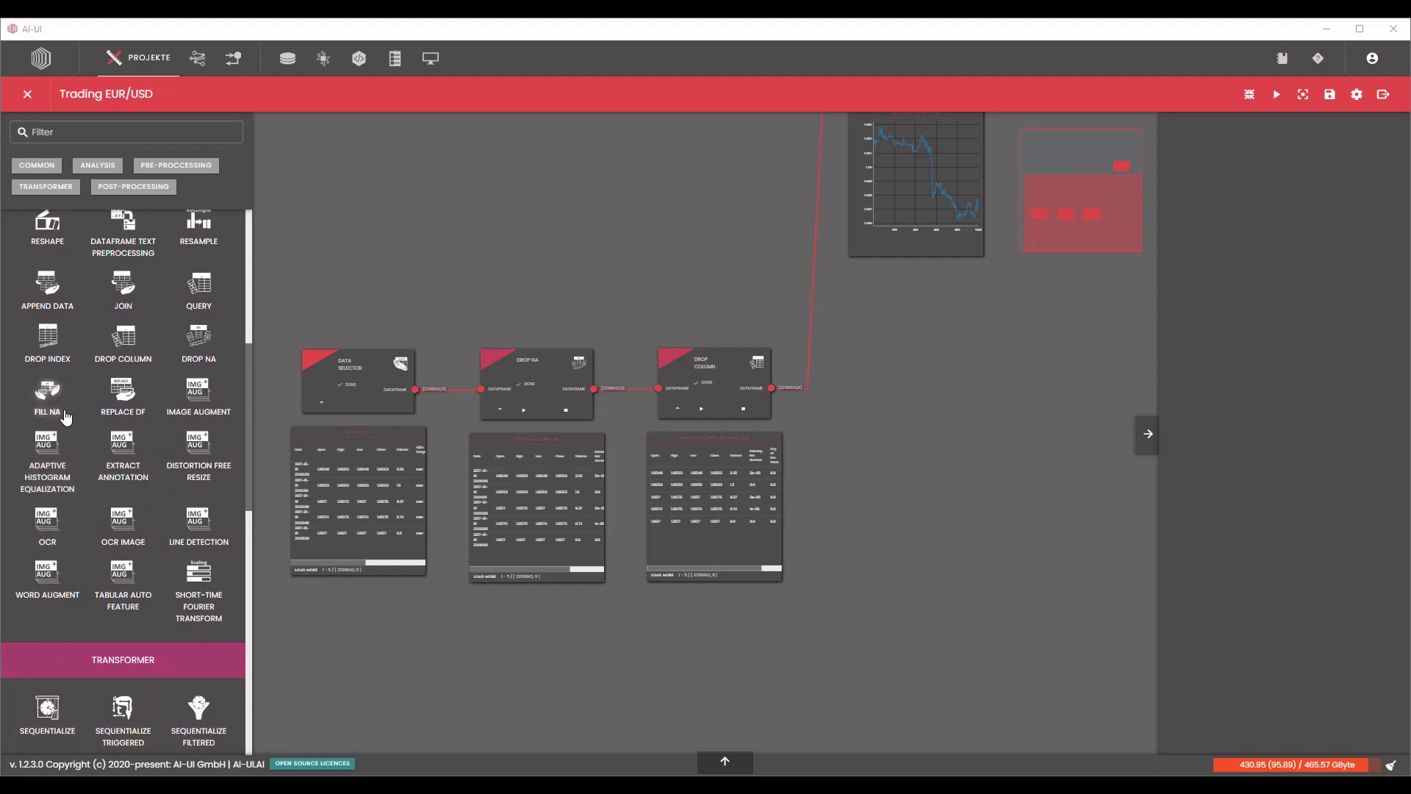
scroll(61, 417, down, 5)
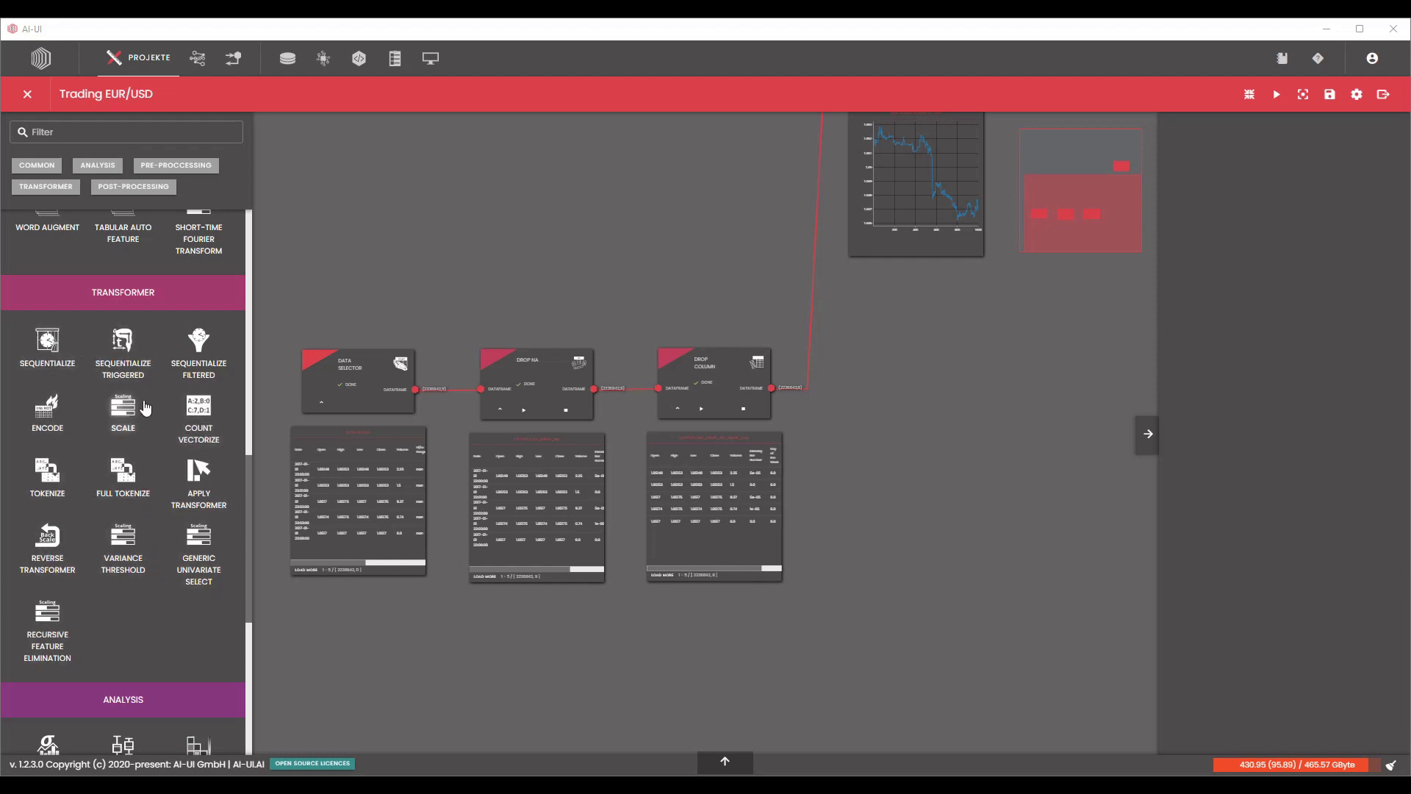
drag(123, 408, 846, 383)
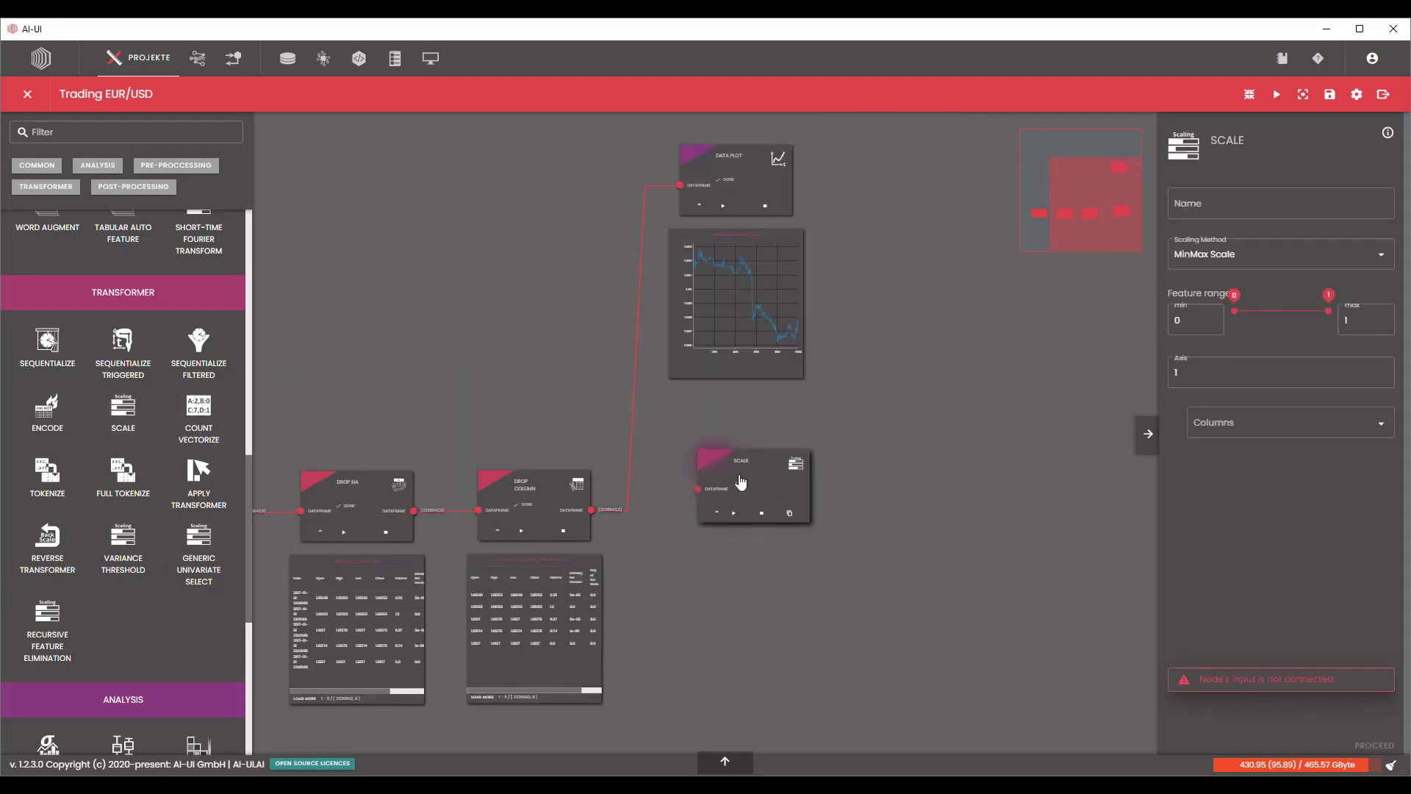
drag(600, 514, 691, 500)
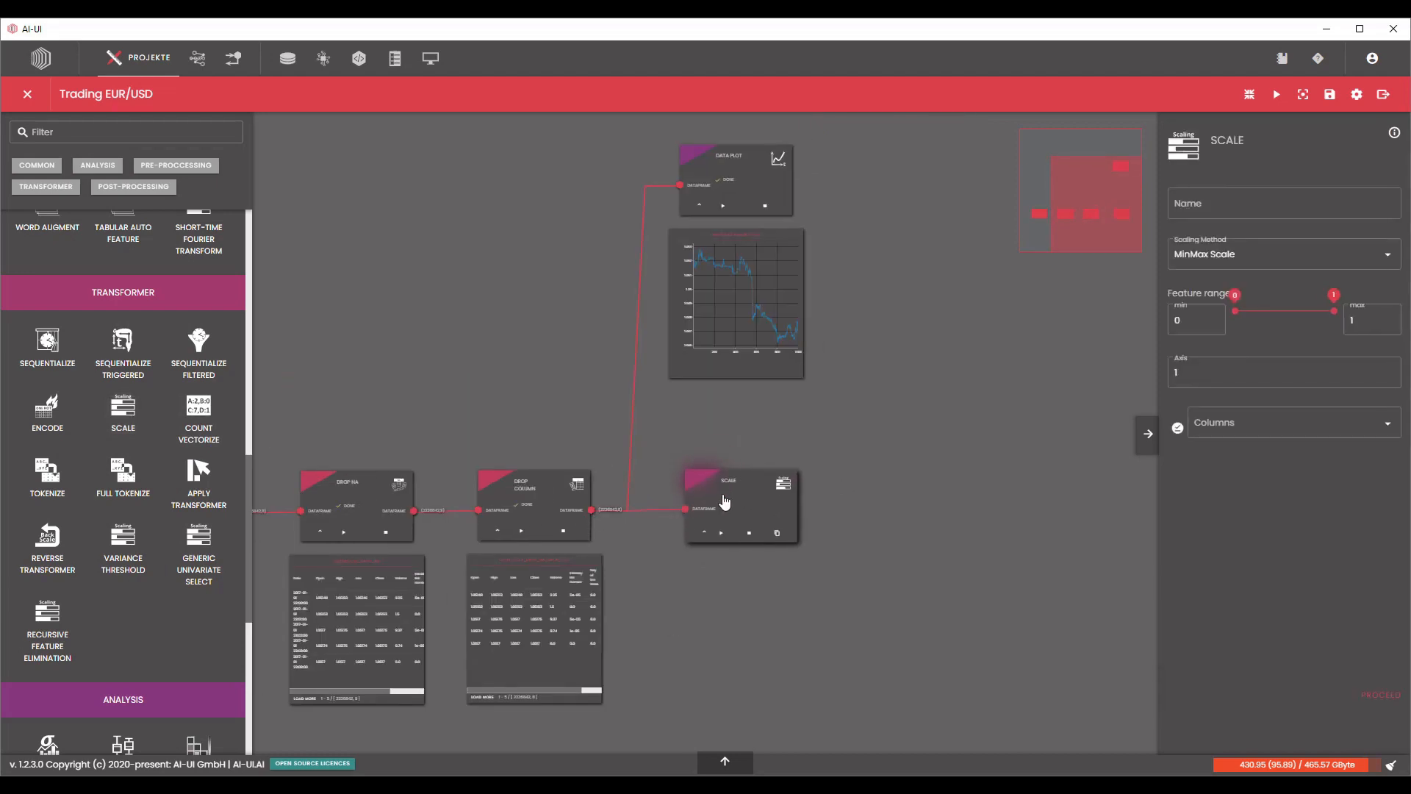
Name the Scale node Scale-Trading_0_1, select all columns for MinMax Scale with range 0 to 1, and process it.
click(1199, 205)
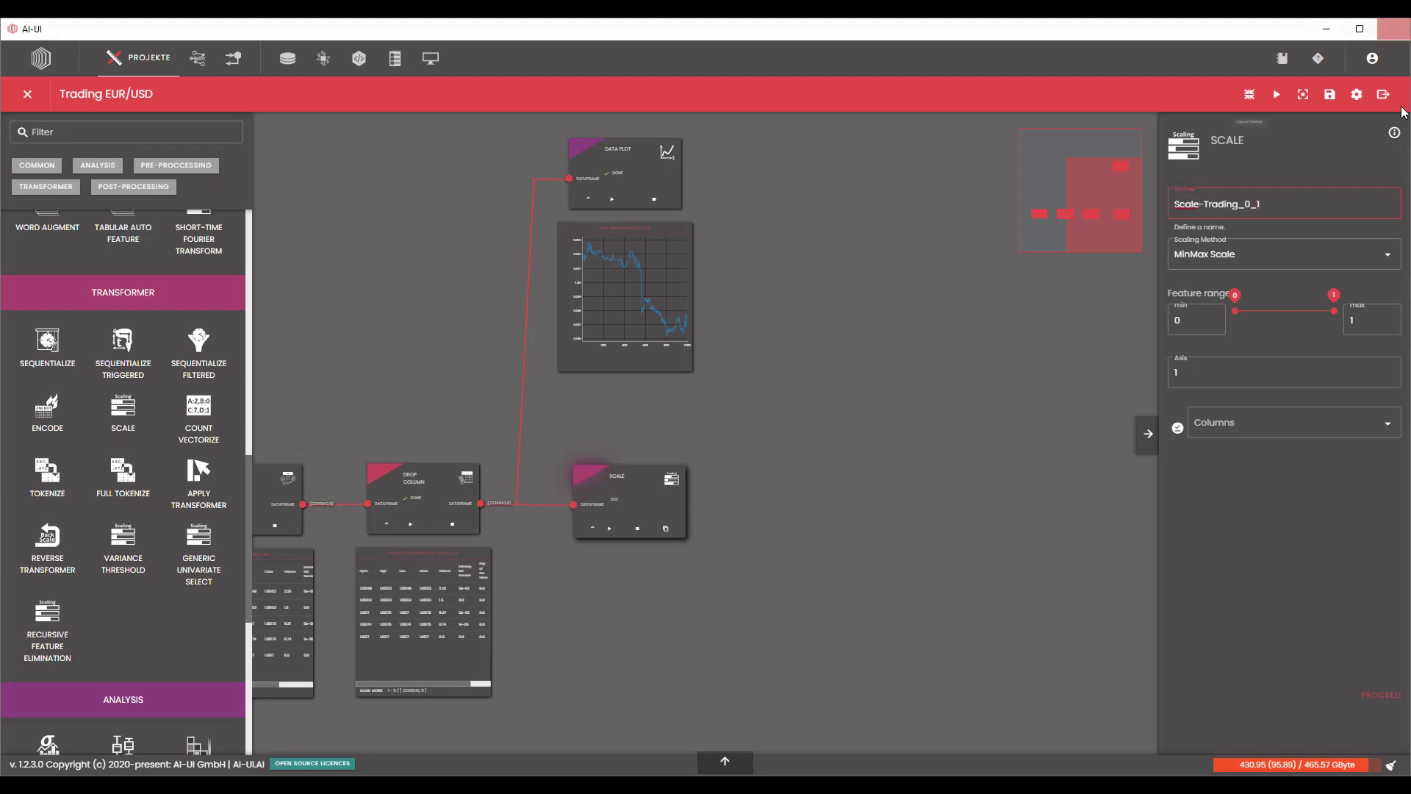
drag(627, 492, 625, 491)
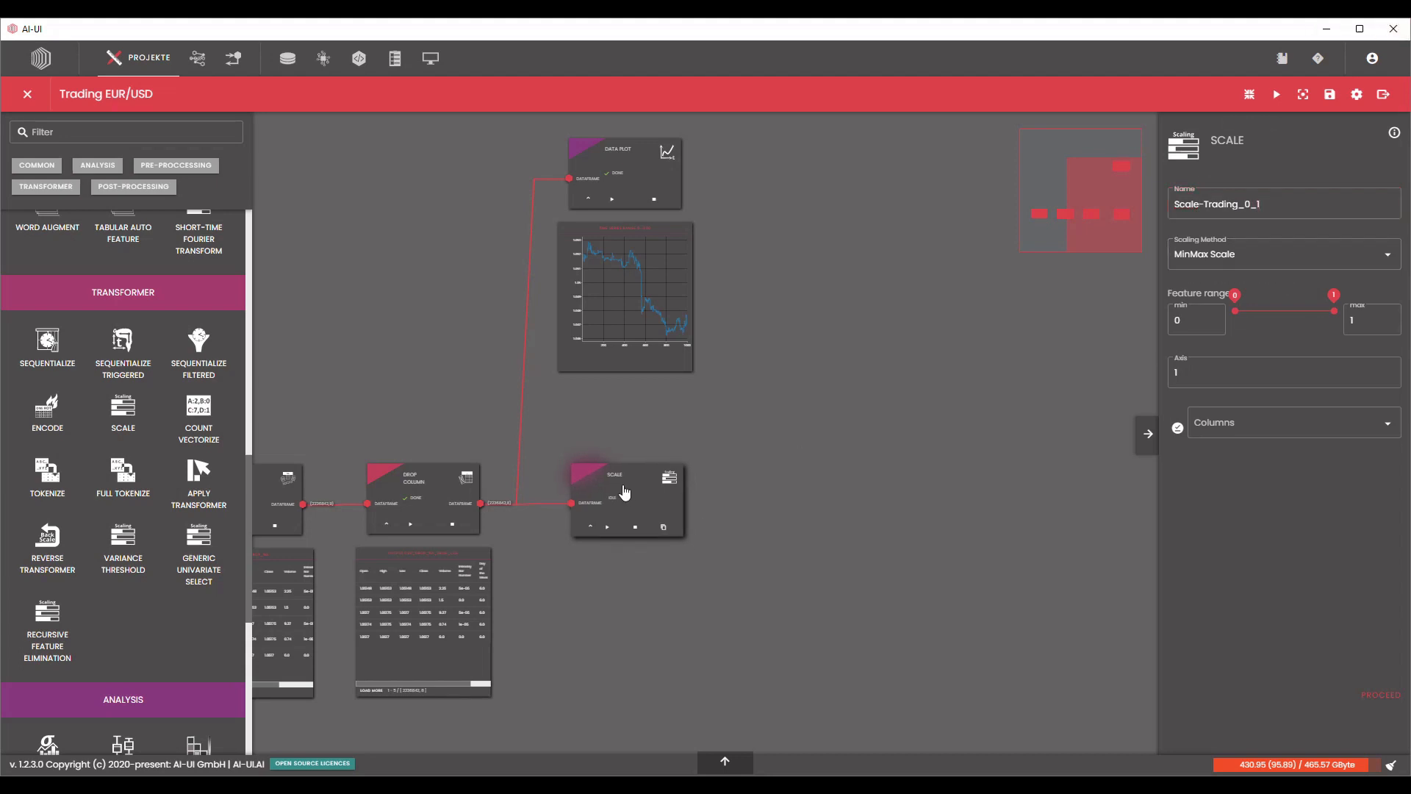
scroll(527, 537, up, 3)
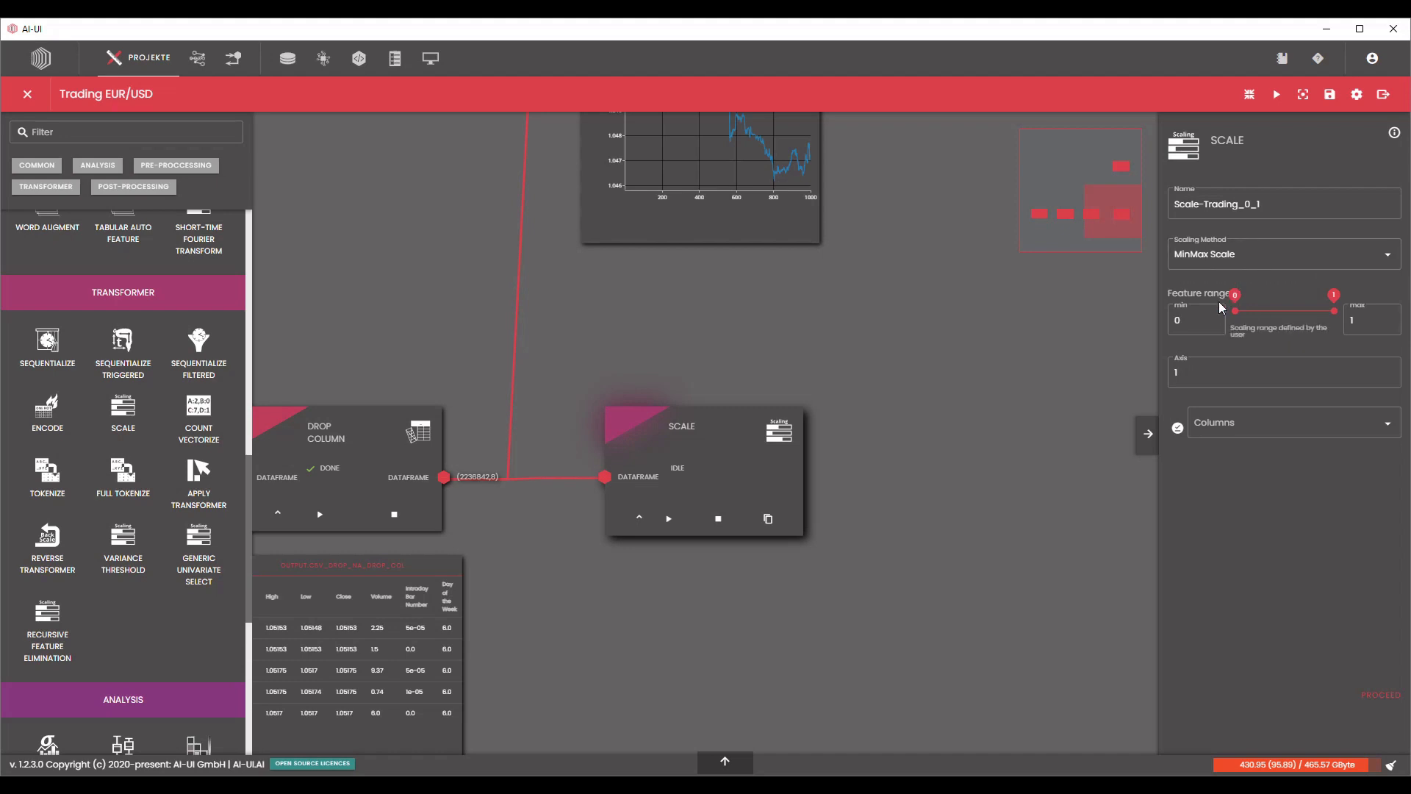
click(1177, 428)
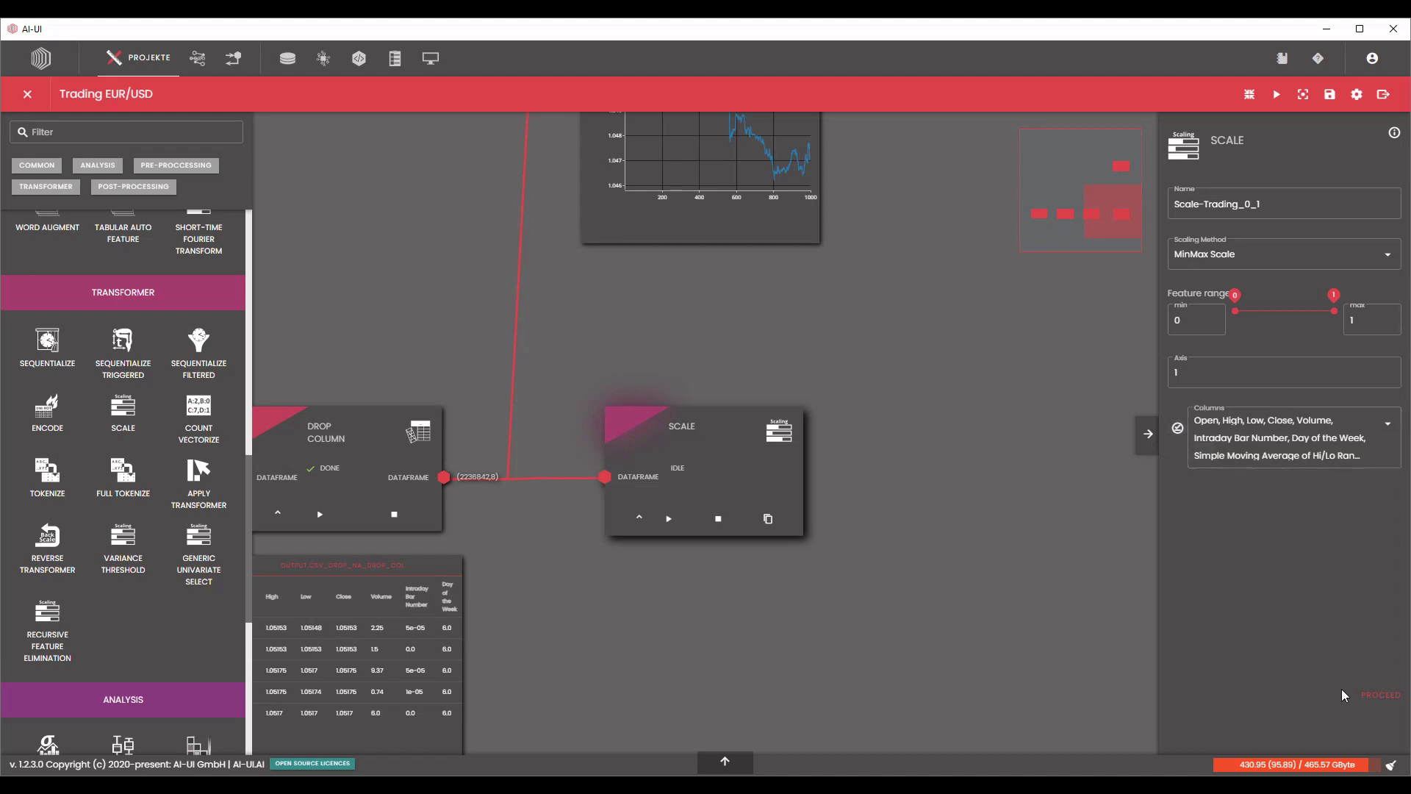
click(1378, 700)
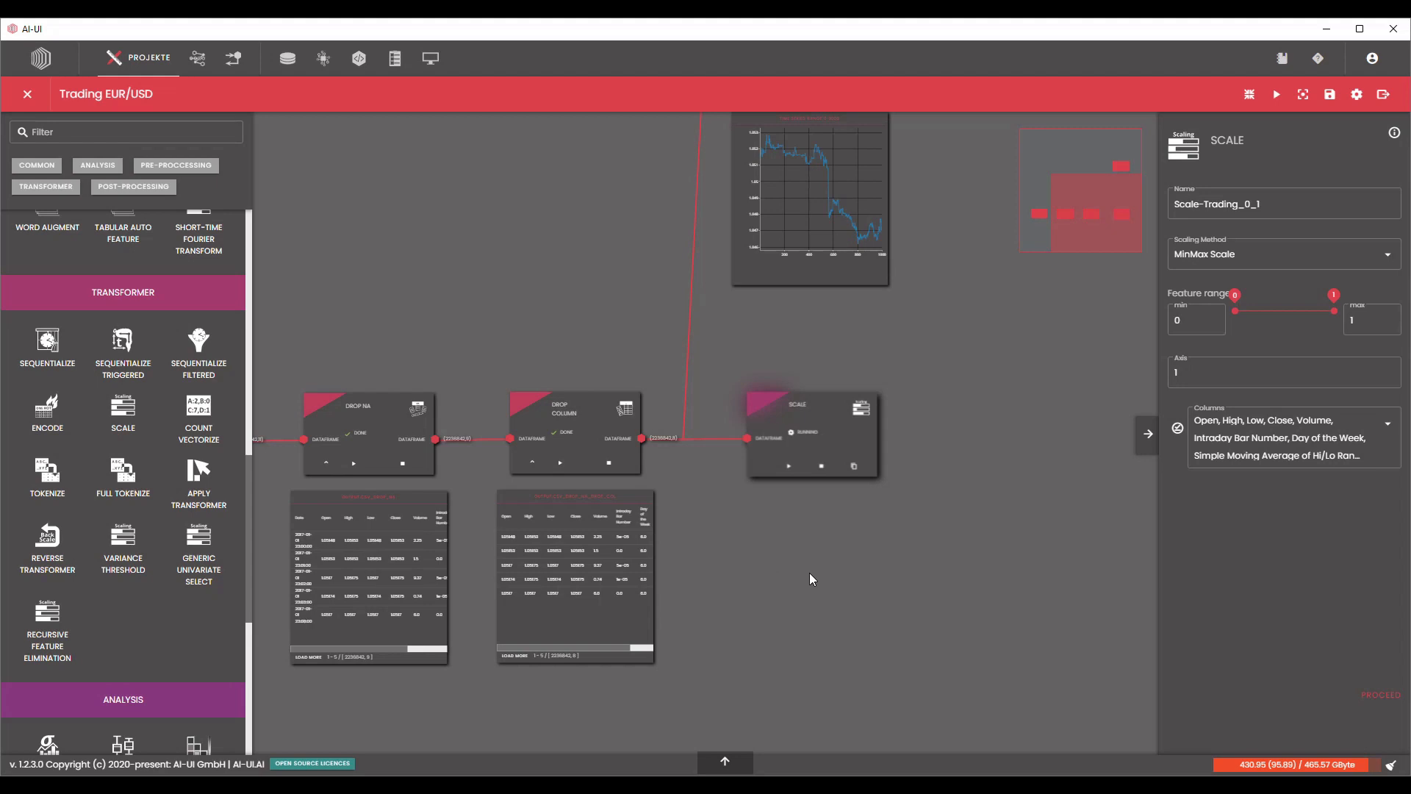
Examine the Drop Column output values, comparing the price columns with Volume, while the Scale node runs.
scroll(809, 572, up, 2)
scroll(924, 494, down, 4)
drag(1017, 480, 984, 525)
scroll(722, 630, up, 5)
scroll(721, 629, up, 3)
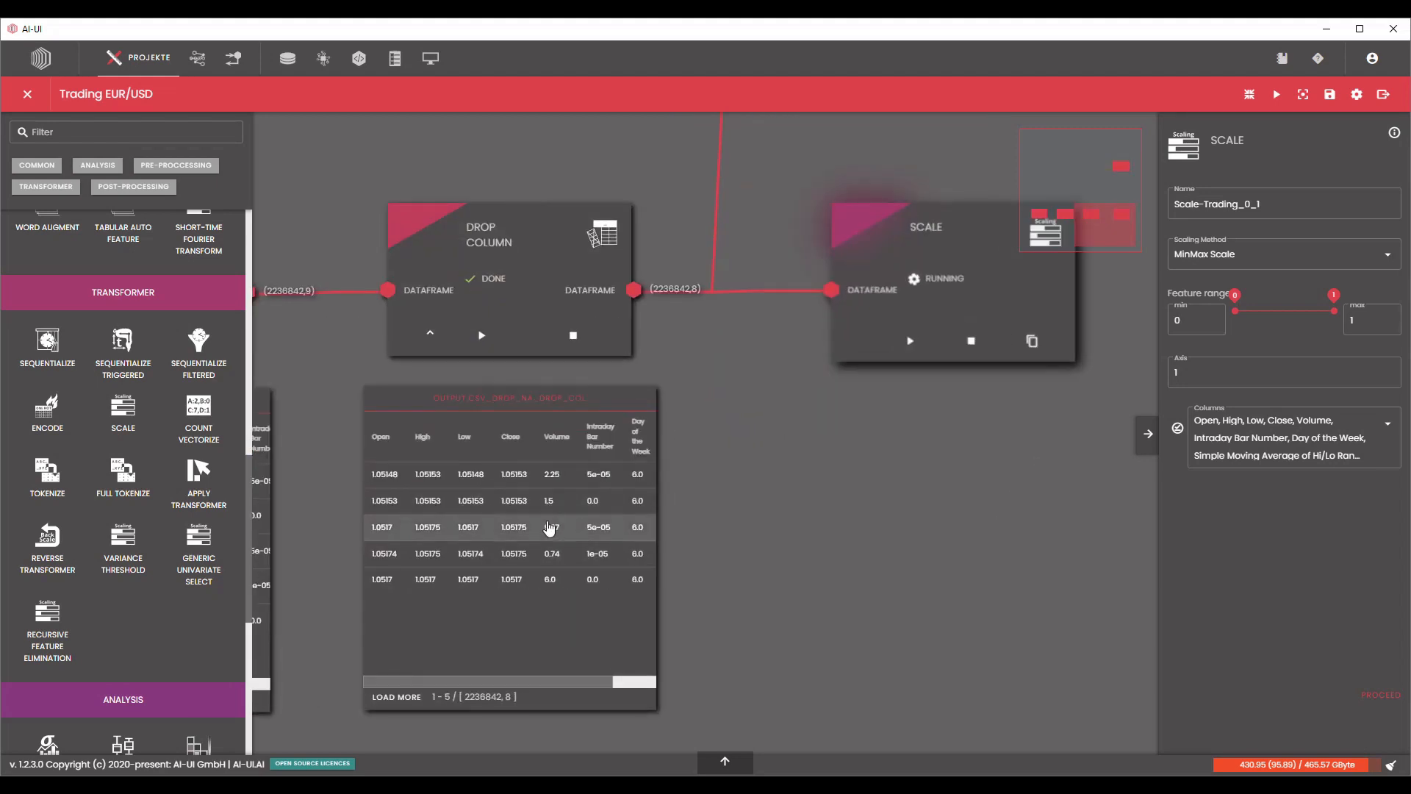
scroll(574, 521, down, 4)
scroll(86, 493, up, 3)
scroll(96, 500, down, 8)
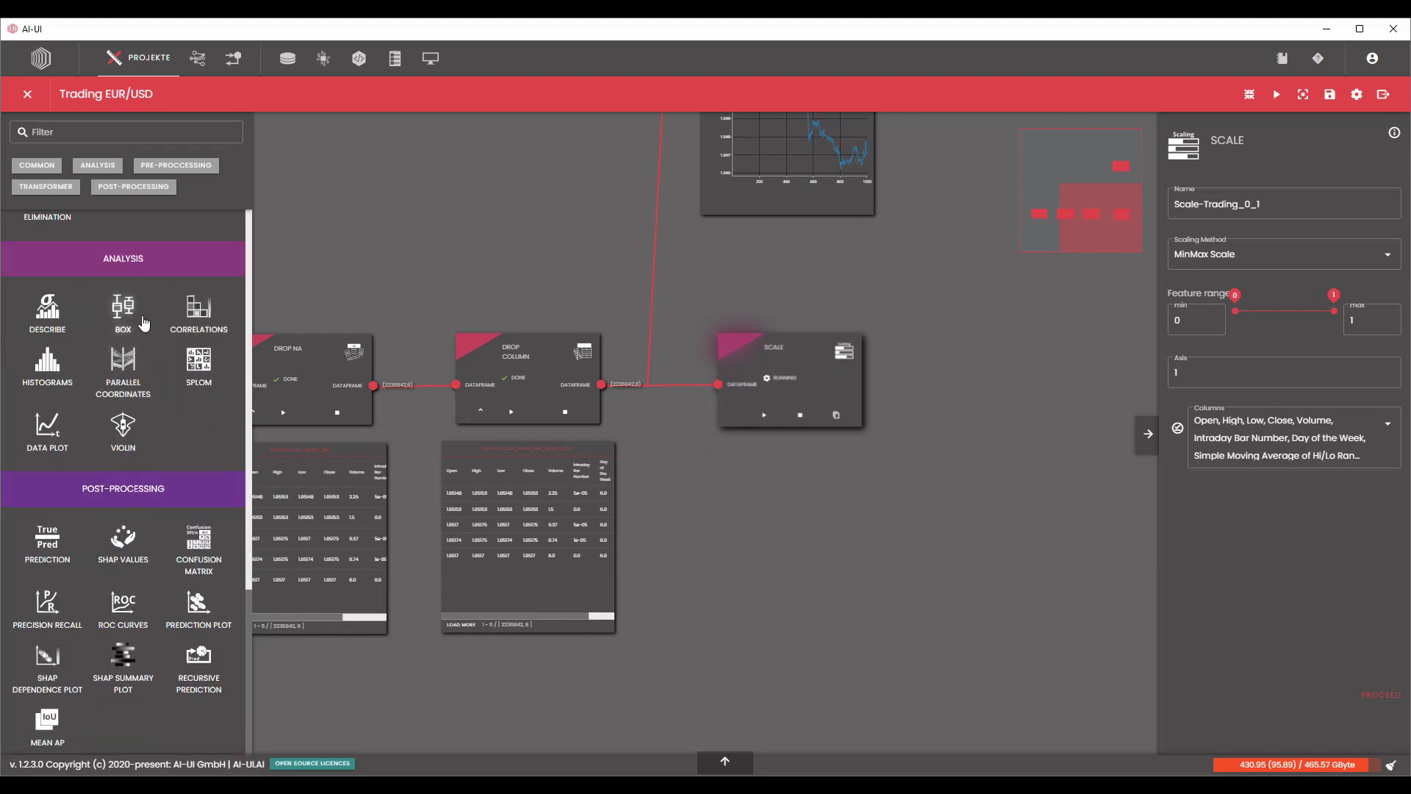
Add a Box node beside the Data Plot node, feed it from the Drop Column output, and process it with all columns.
drag(140, 318, 949, 257)
drag(989, 417, 821, 593)
drag(841, 445, 845, 132)
drag(433, 561, 788, 156)
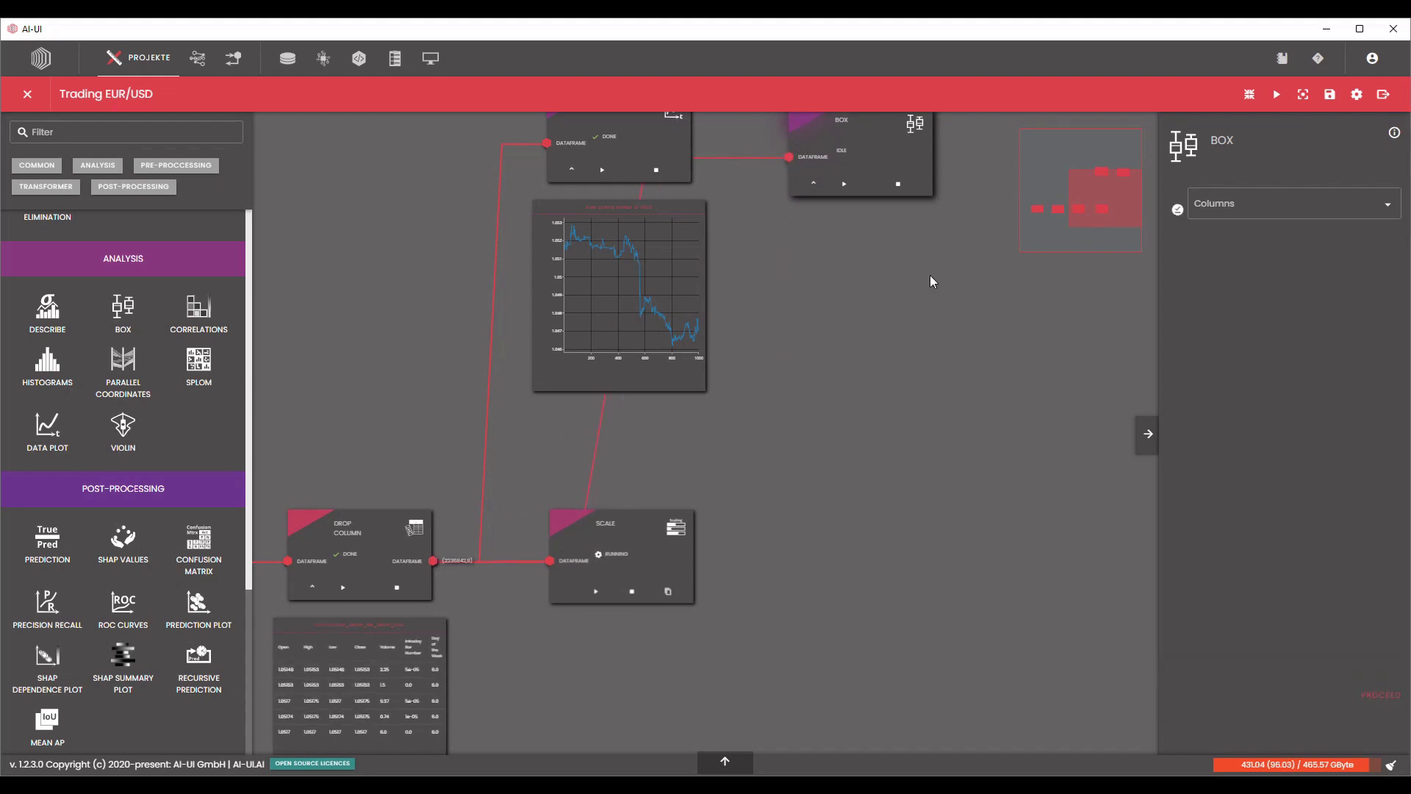
drag(886, 159, 885, 155)
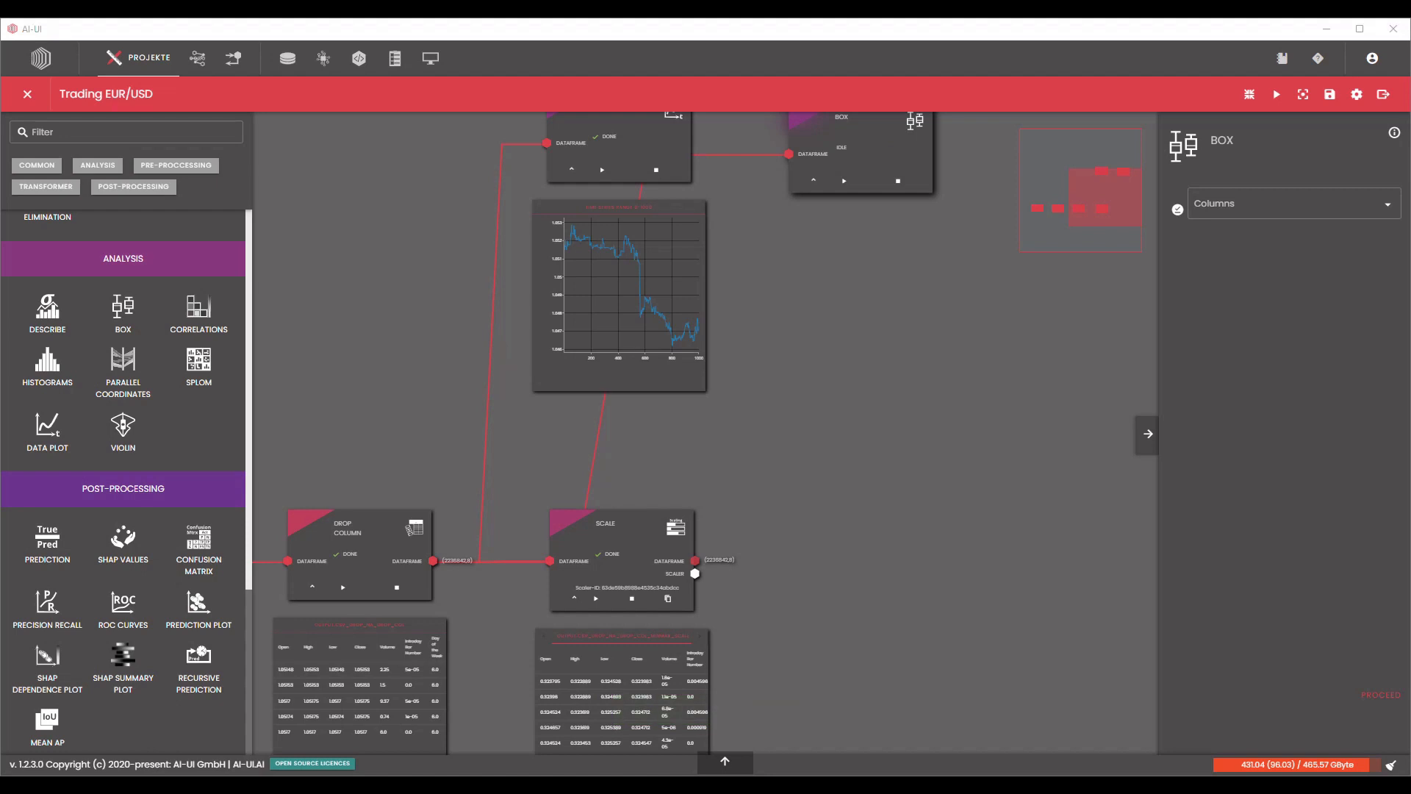
click(1180, 212)
click(1378, 696)
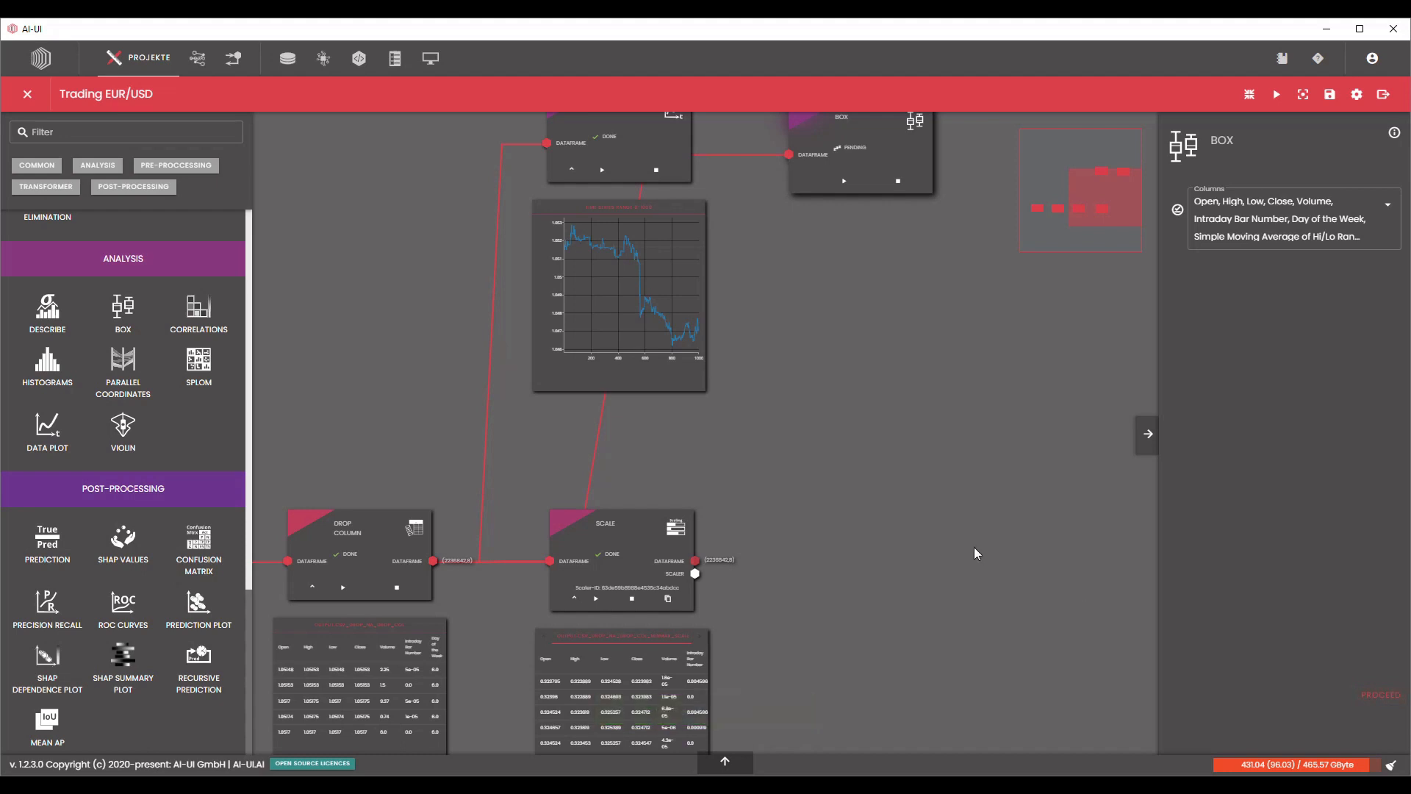
Examine the Scale node's output table and the box plot of the unscaled columns.
scroll(973, 547, down, 2)
scroll(730, 647, up, 4)
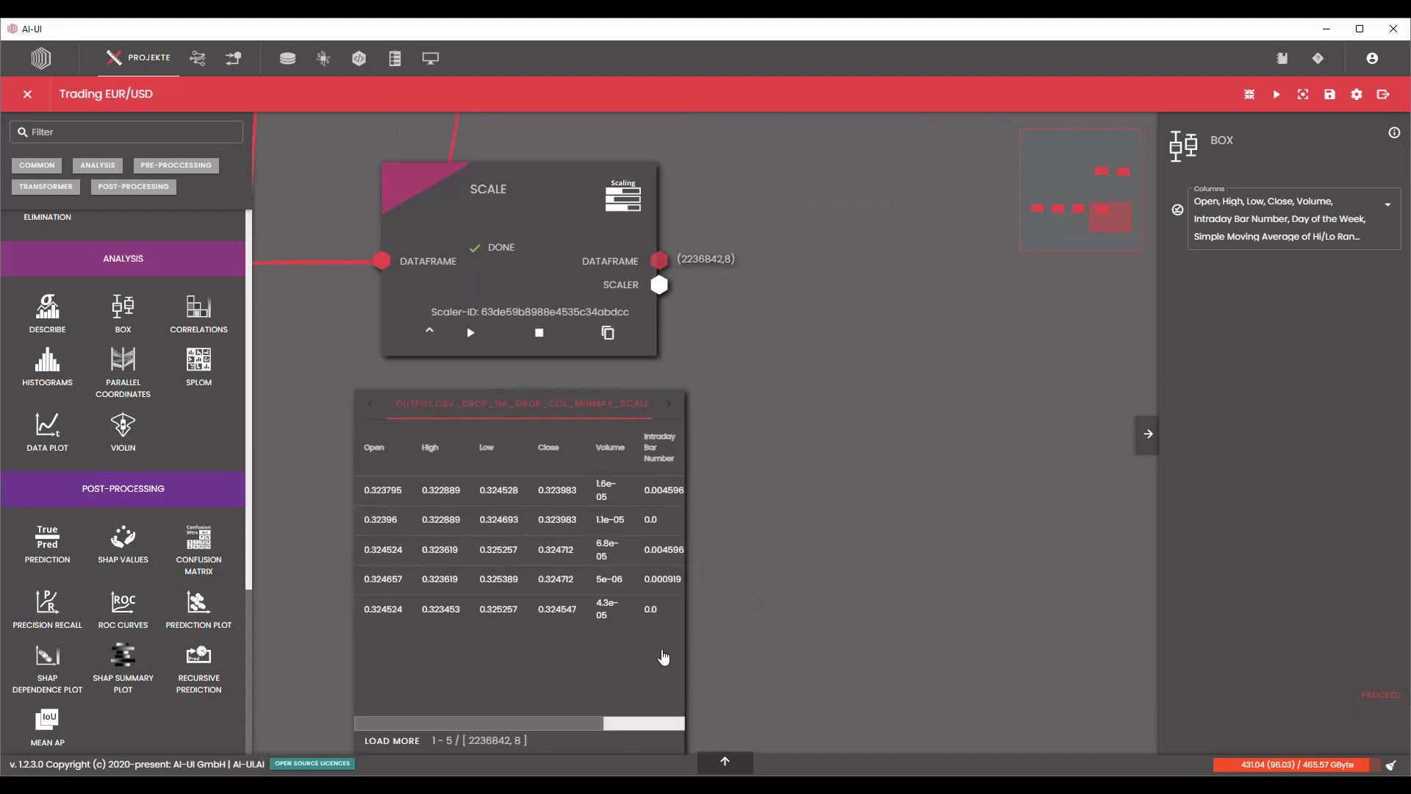
drag(493, 730, 437, 717)
scroll(877, 519, down, 5)
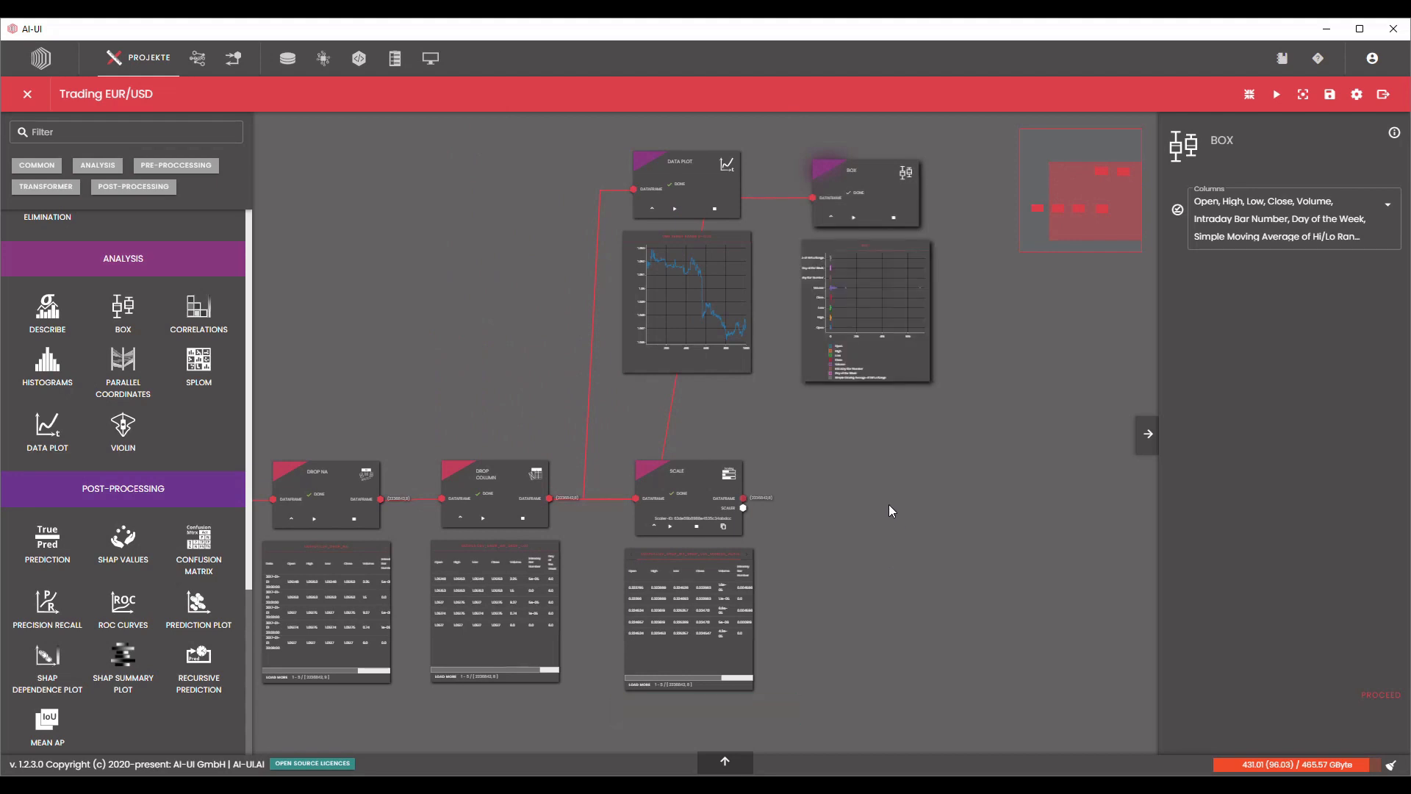
scroll(882, 291, up, 3)
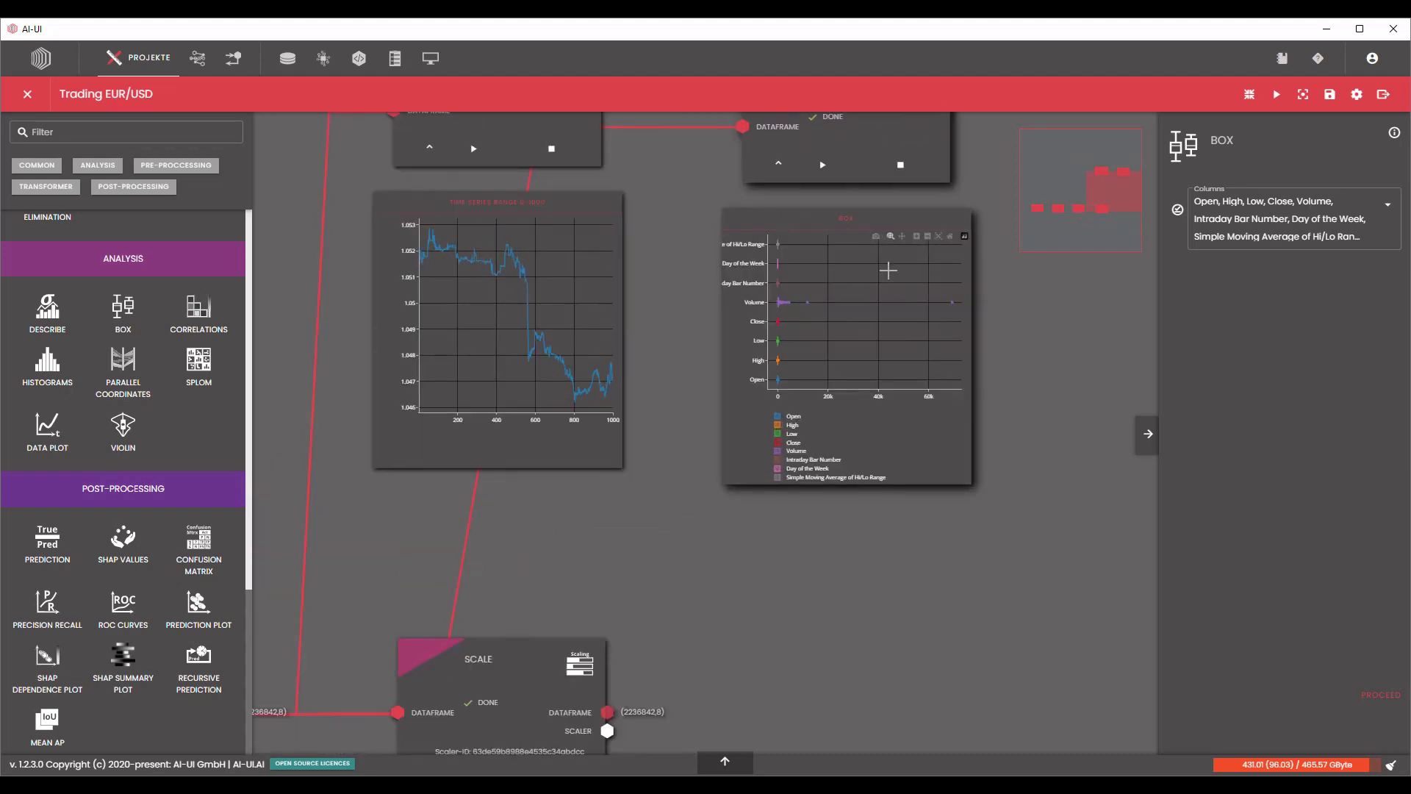
scroll(887, 277, up, 4)
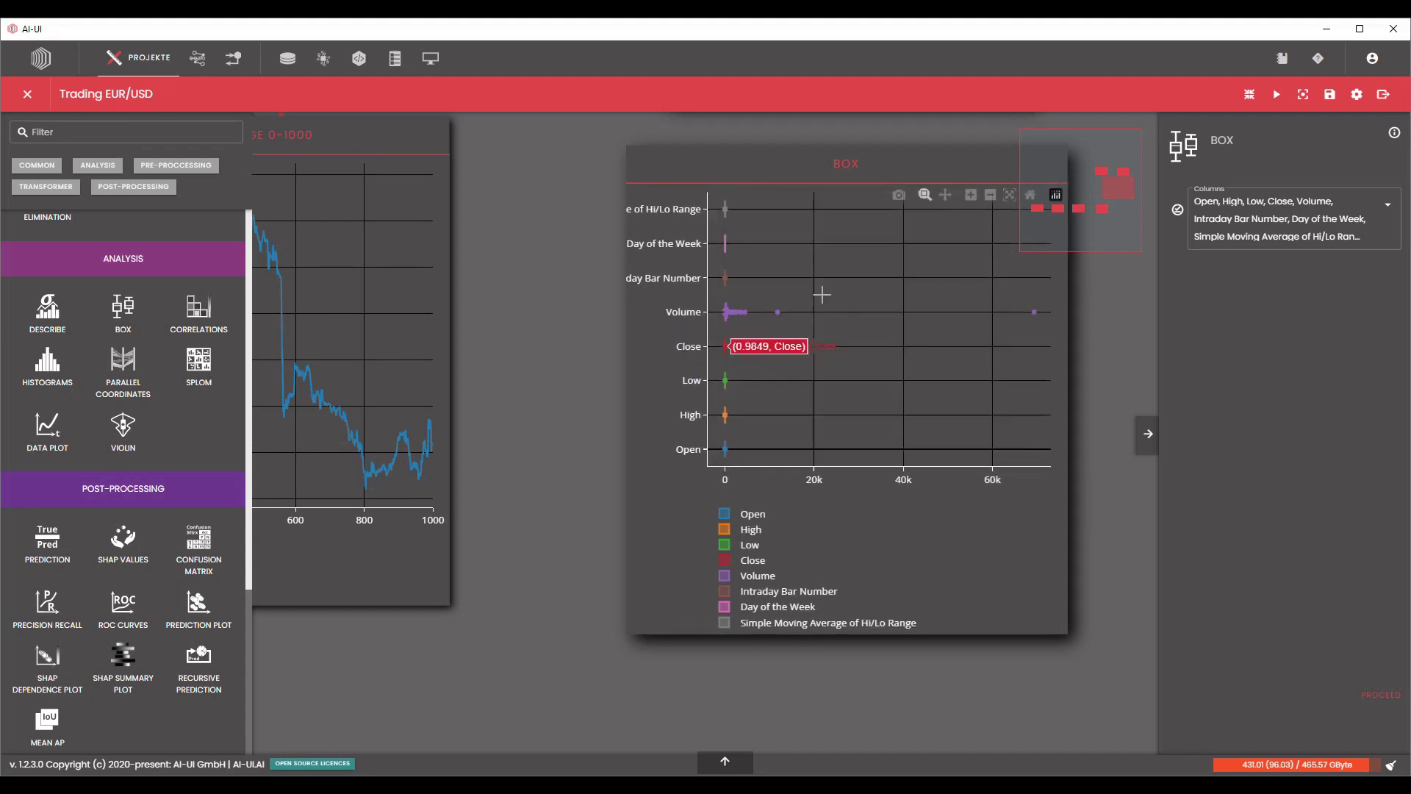
scroll(971, 505, down, 5)
drag(989, 610, 913, 520)
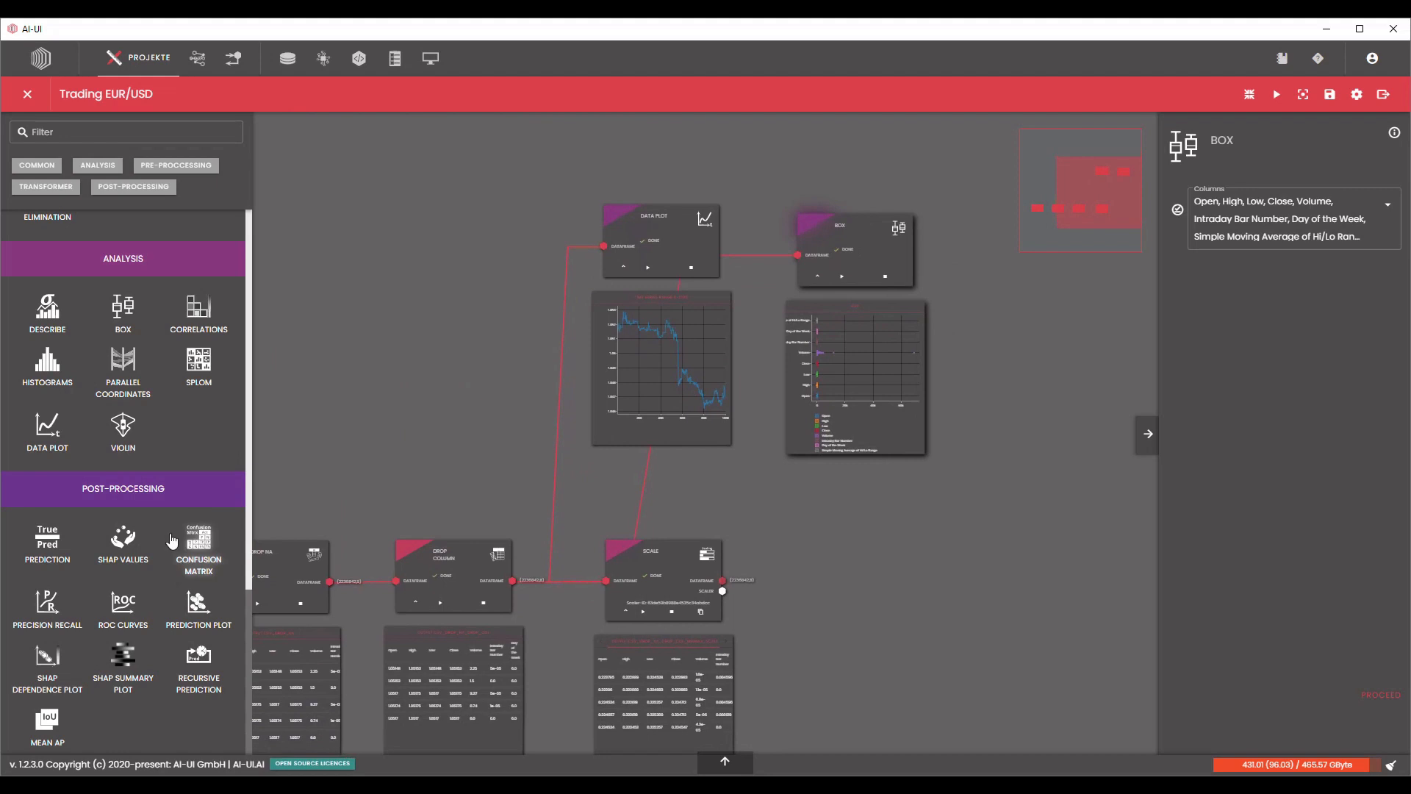
Add a second Box node beside the first one and connect it to the Scale node's dataframe output.
scroll(185, 545, down, 1)
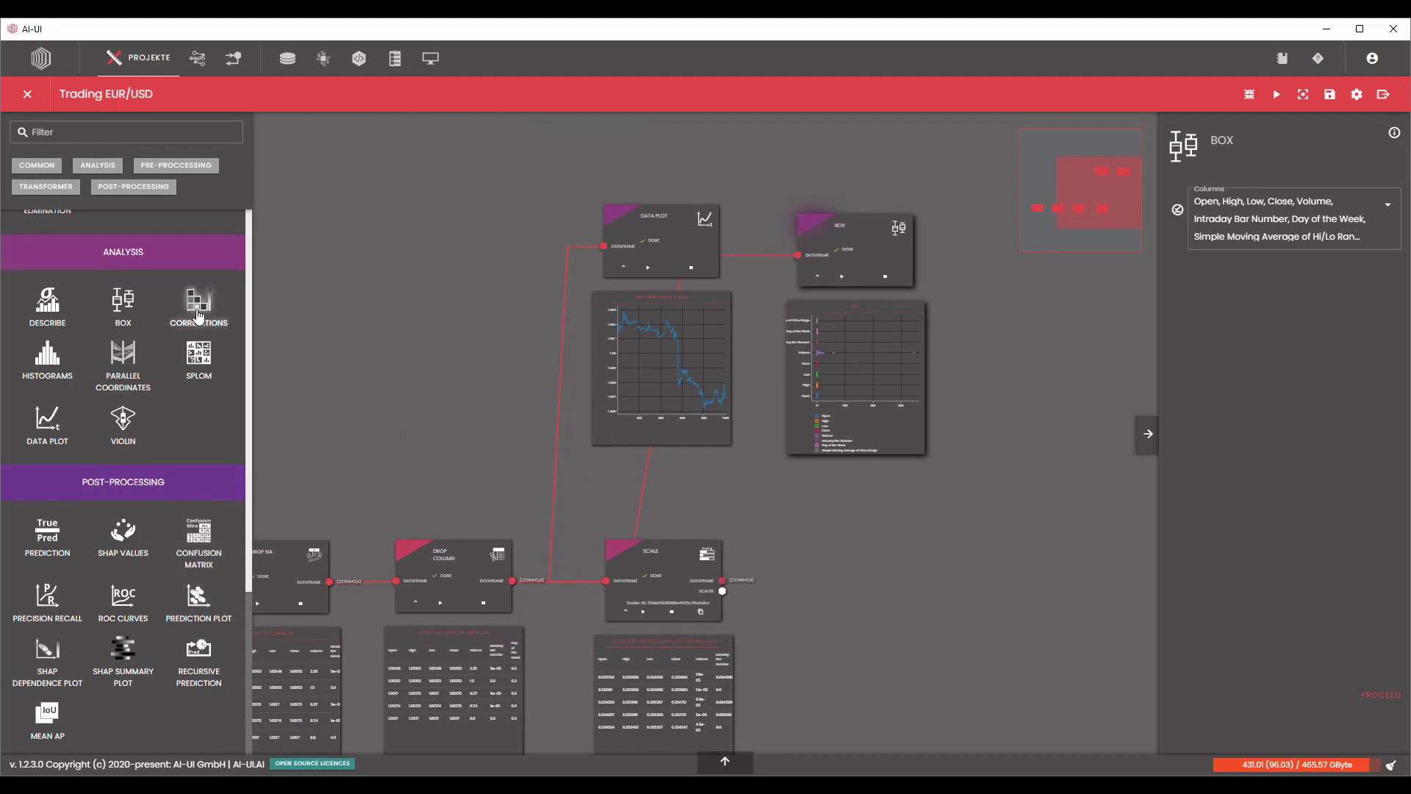
drag(122, 302, 981, 268)
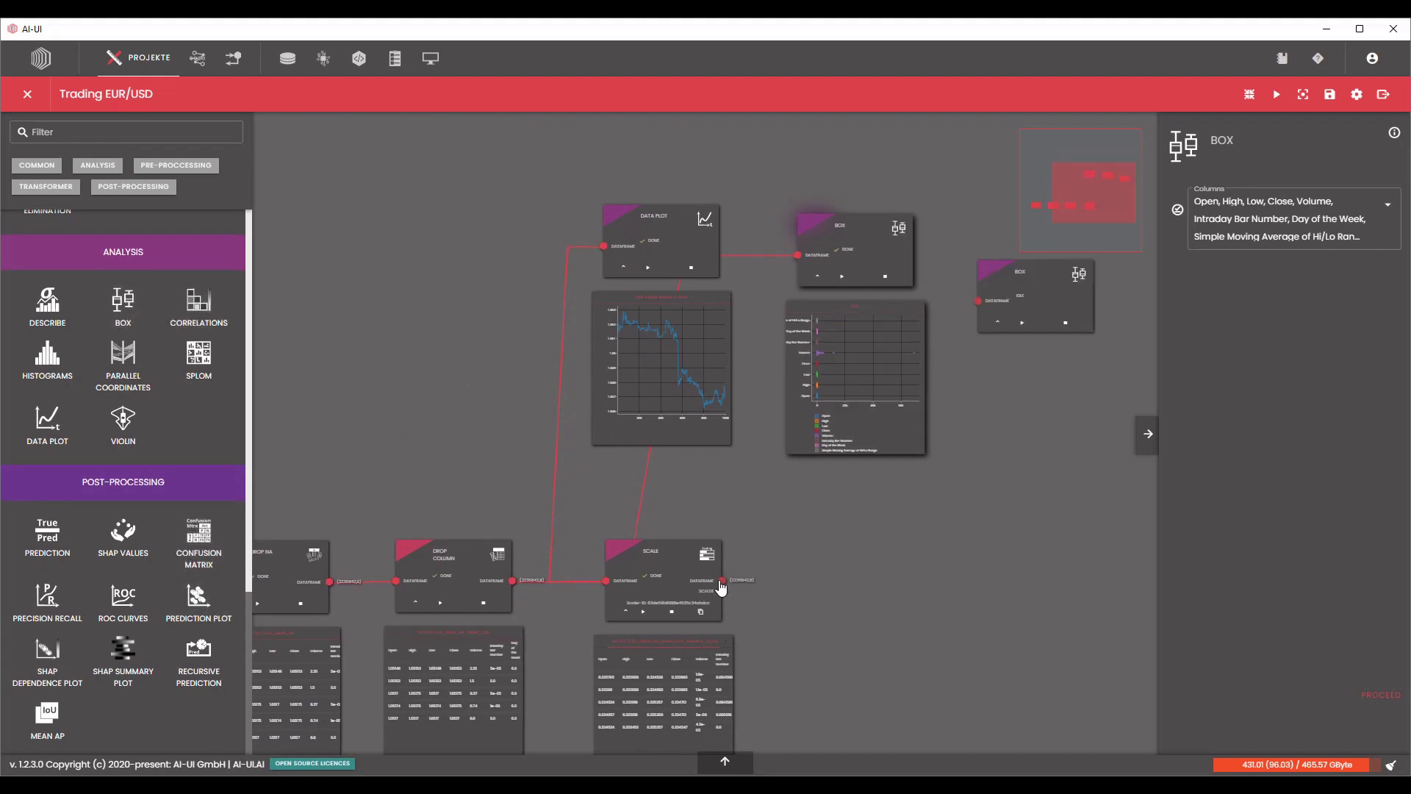
drag(982, 340, 978, 301)
drag(1018, 293, 1003, 247)
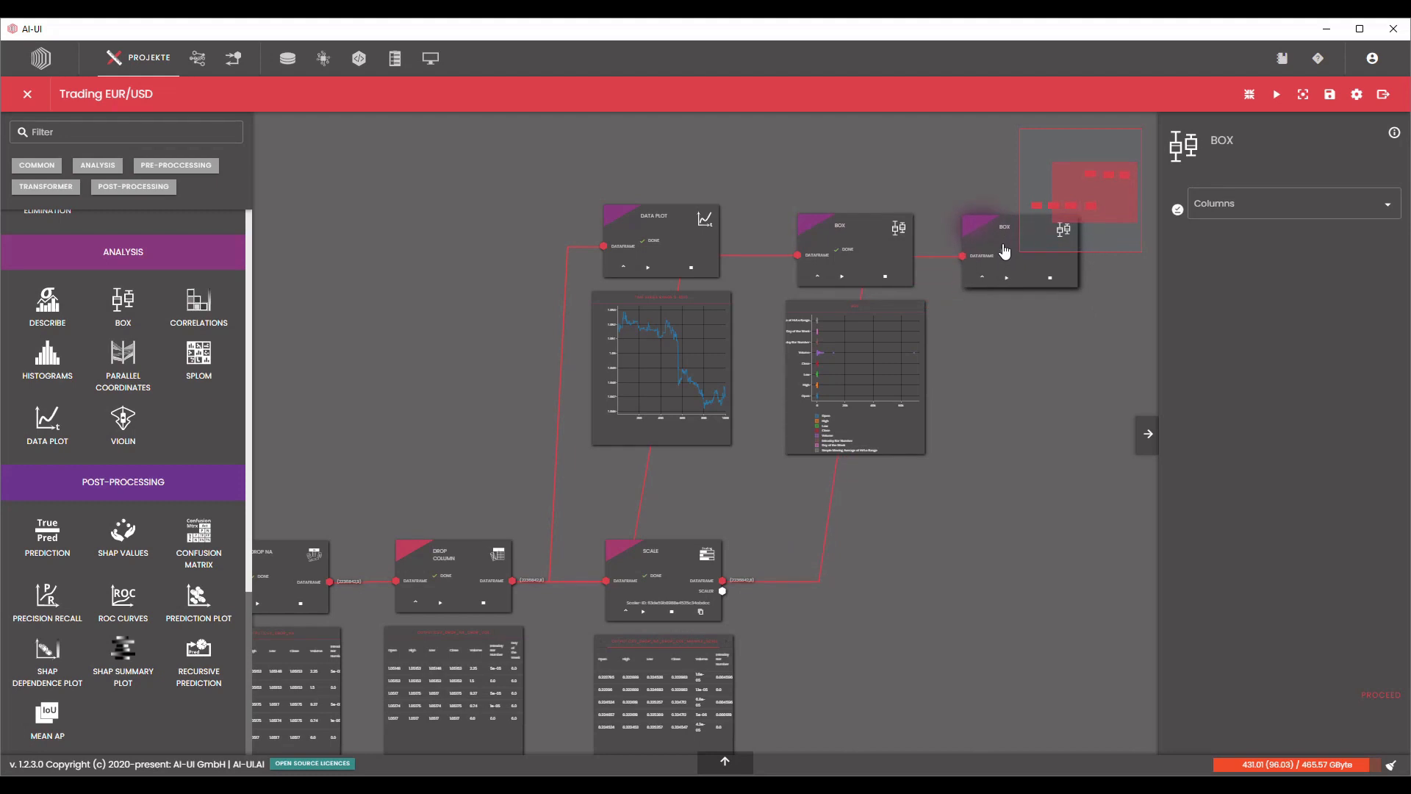
Process the second Box node with all columns selected and align the two Box nodes with the Data Plot node.
click(1182, 211)
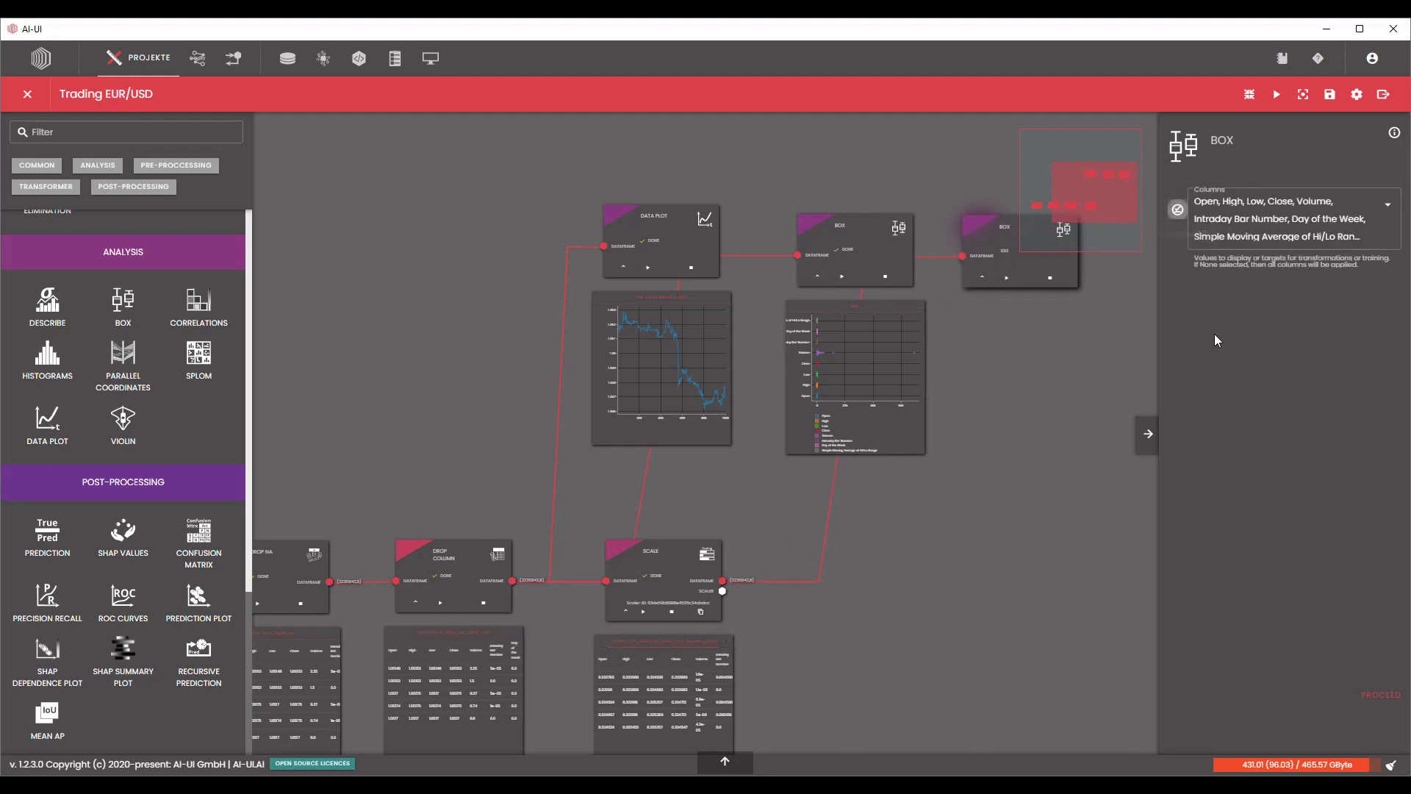
click(1374, 693)
drag(1008, 577, 786, 570)
drag(627, 219, 620, 212)
drag(758, 225, 761, 218)
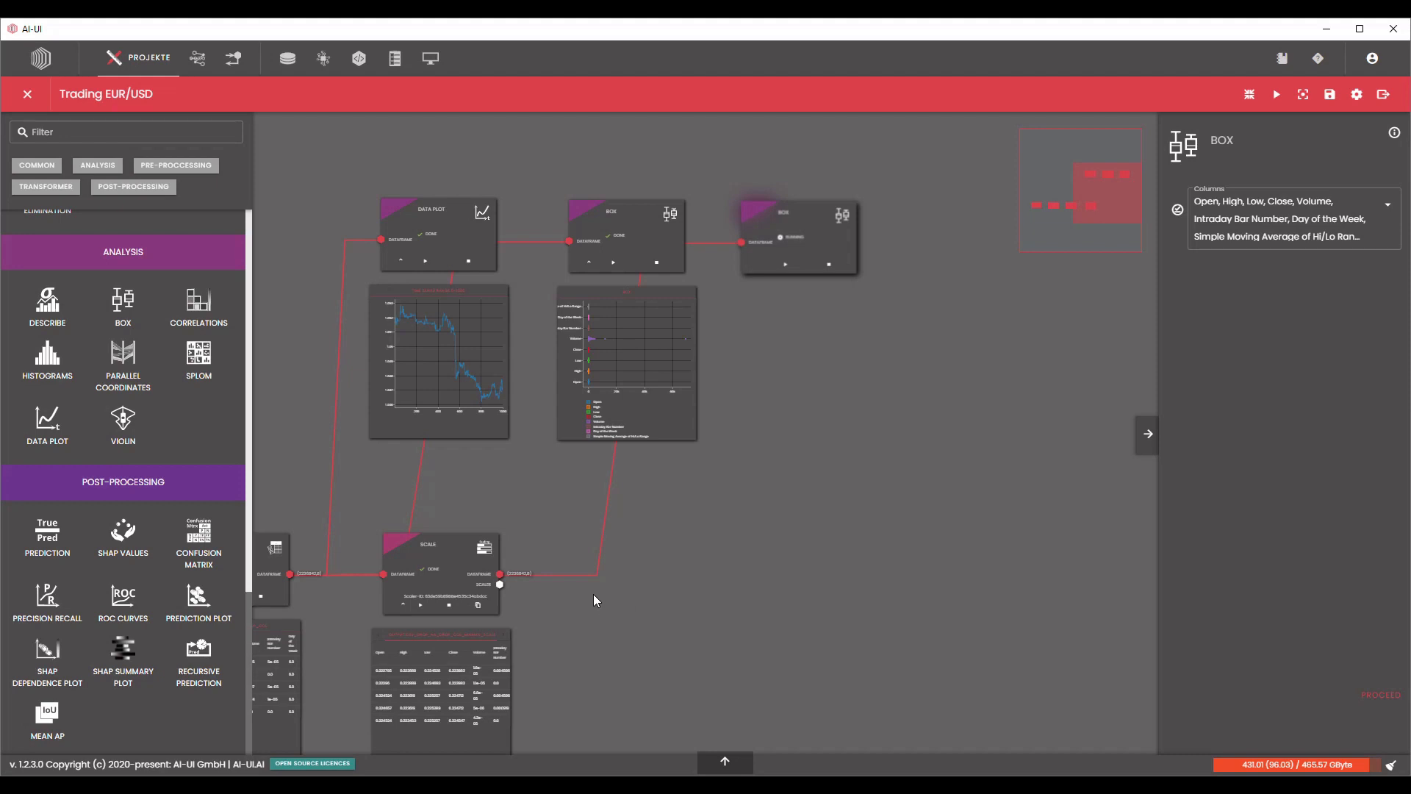
Compare the box plot of the scaled columns with the box plot of the unscaled columns.
drag(919, 327, 776, 425)
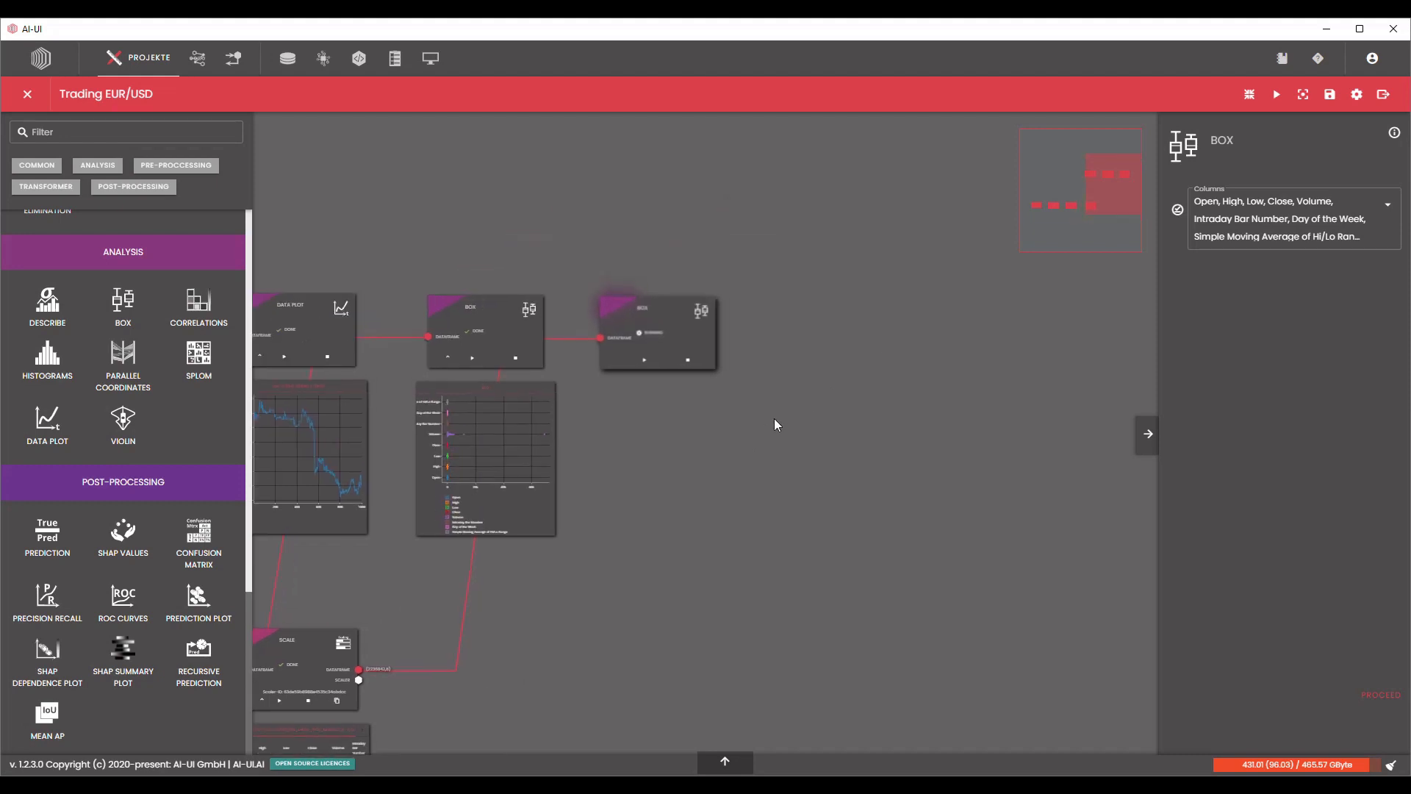
scroll(614, 417, up, 3)
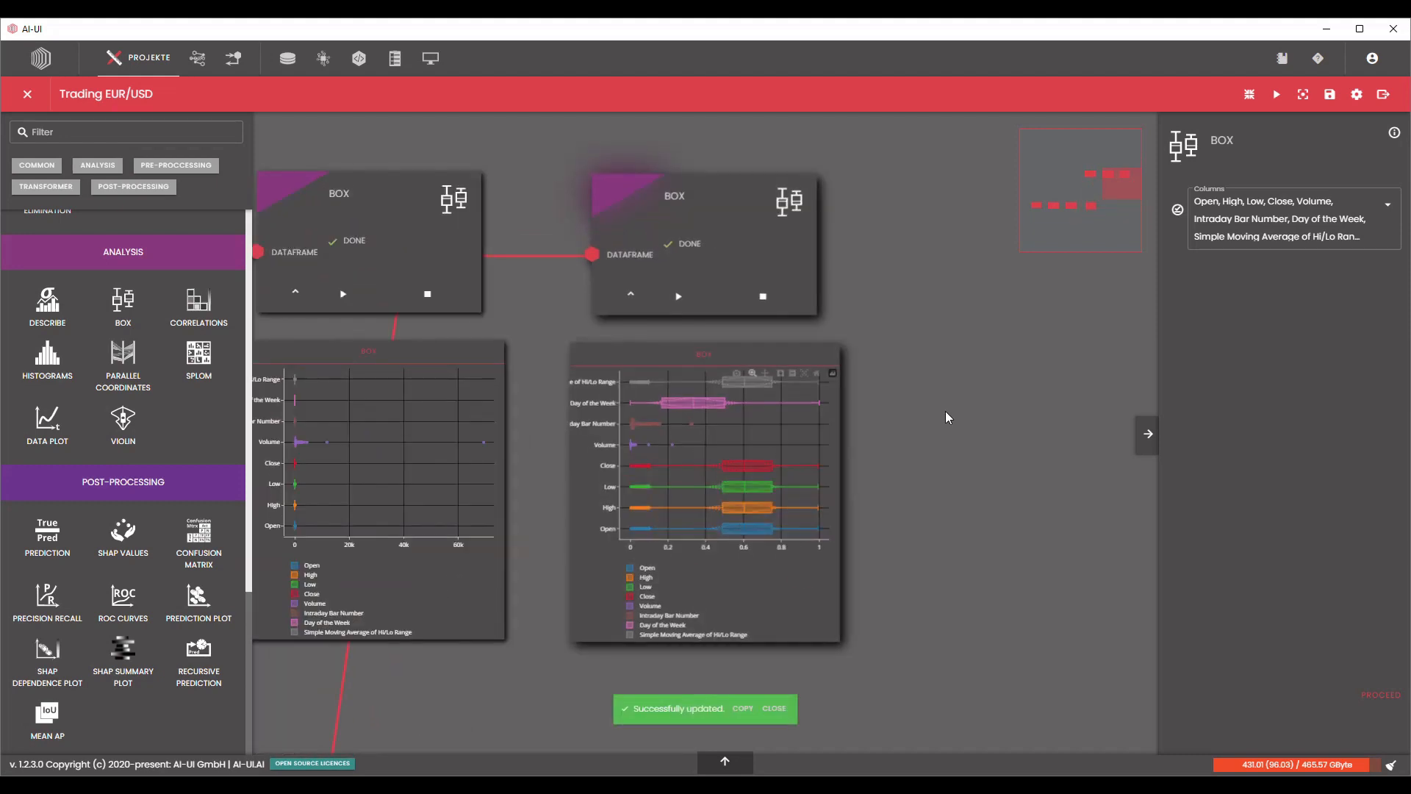
drag(947, 418, 1065, 447)
scroll(958, 514, up, 1)
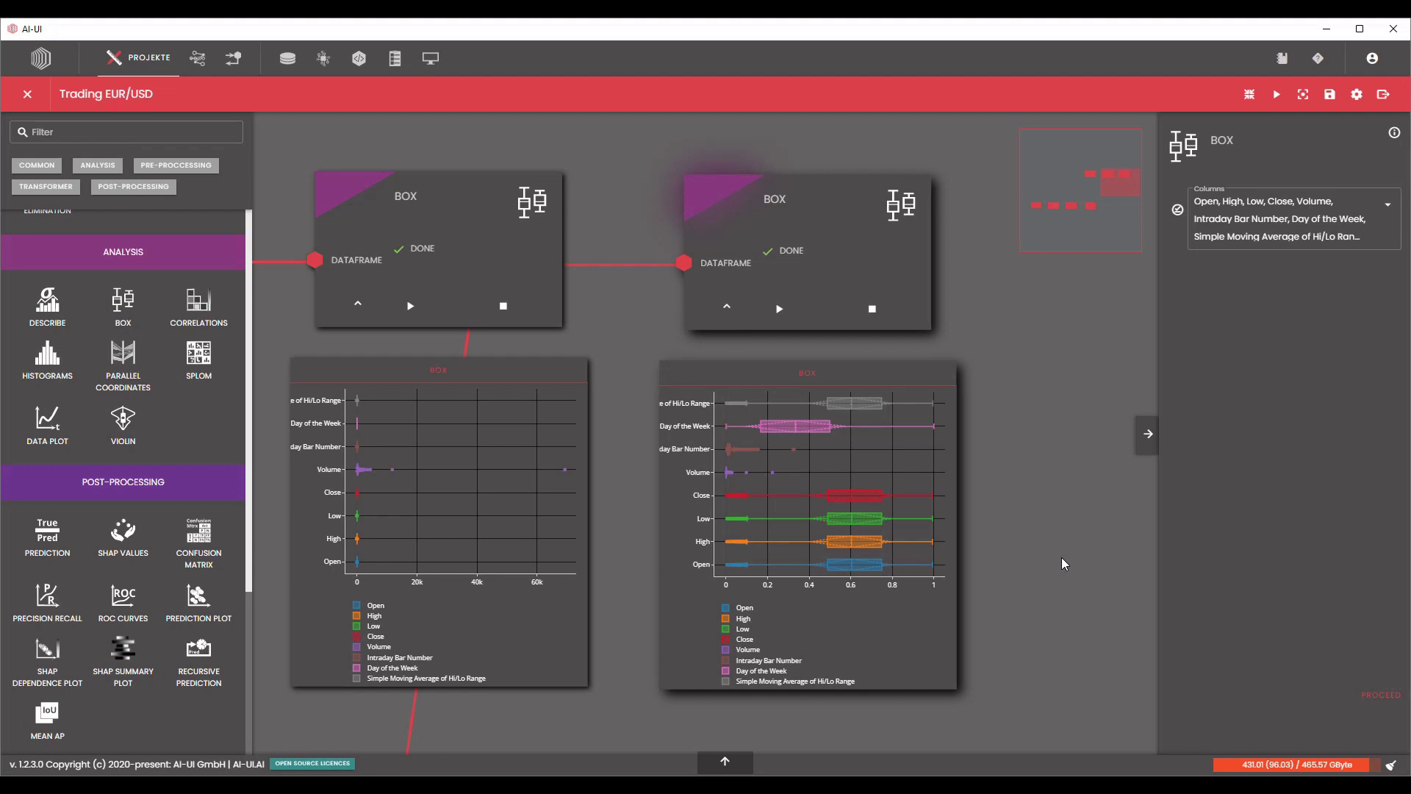
scroll(1047, 638, down, 5)
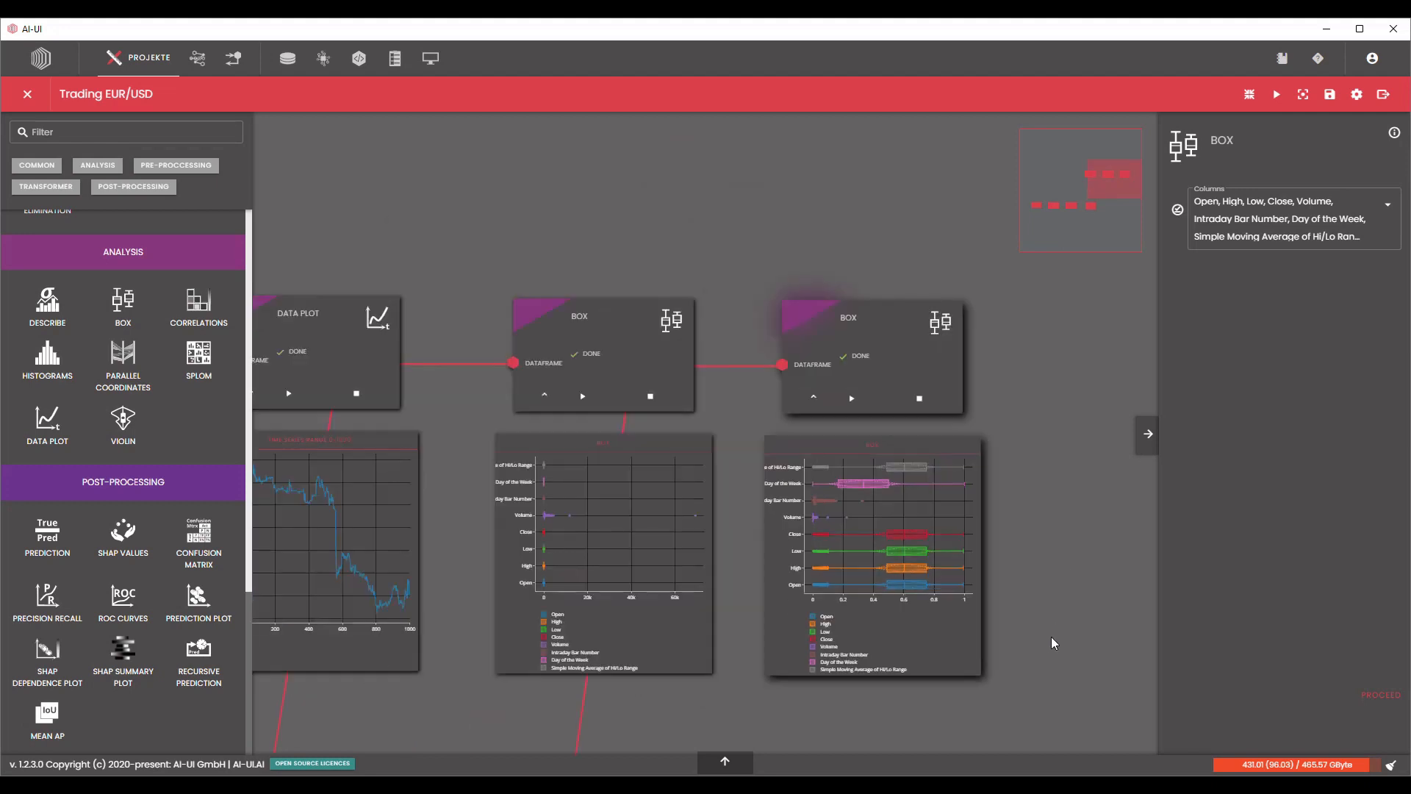
Add another Drop Column node in line beyond the Scale node and connect it to the Scale dataframe output.
scroll(995, 354, down, 2)
drag(968, 522, 924, 435)
drag(857, 518, 823, 480)
scroll(588, 622, up, 4)
scroll(786, 566, up, 2)
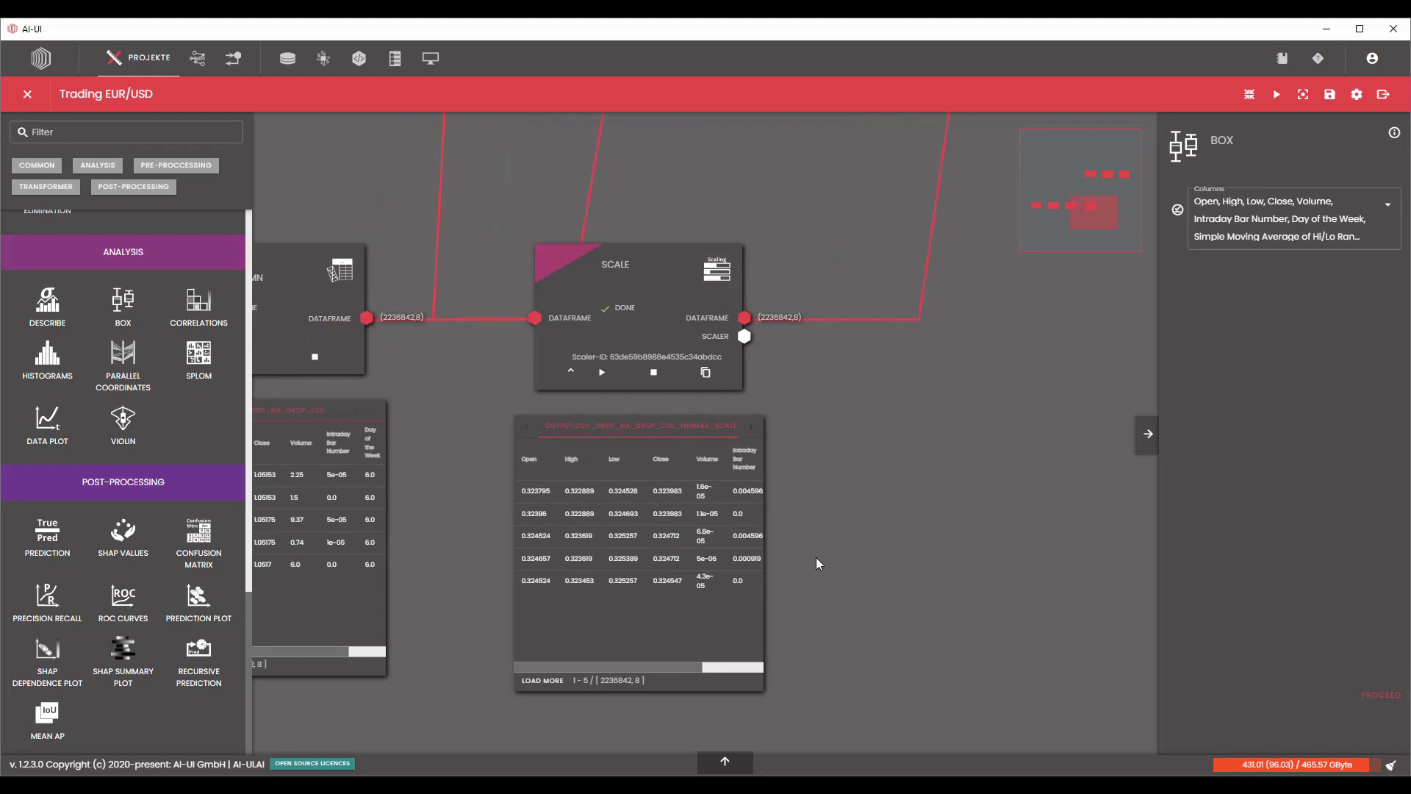
scroll(188, 581, up, 3)
scroll(188, 581, up, 10)
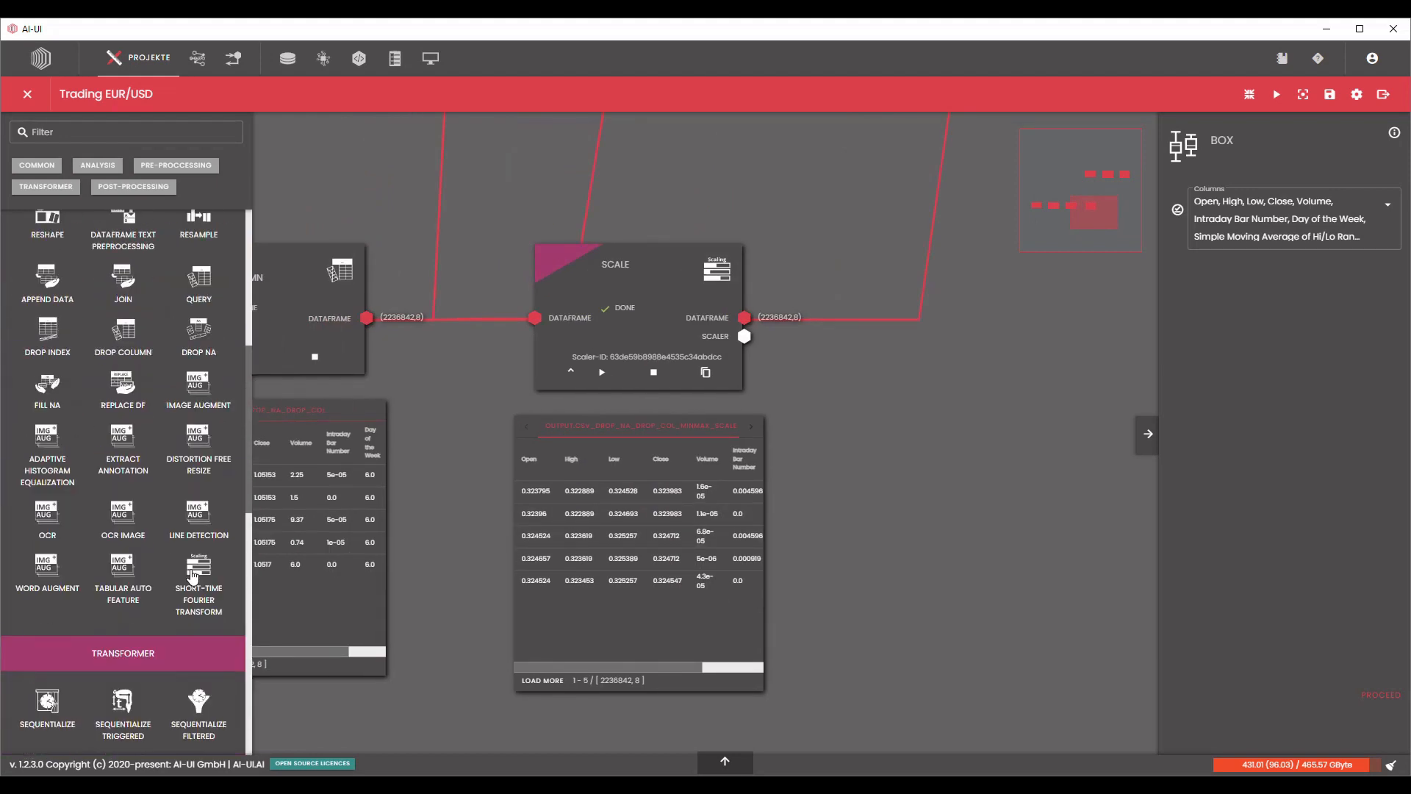
scroll(189, 572, down, 5)
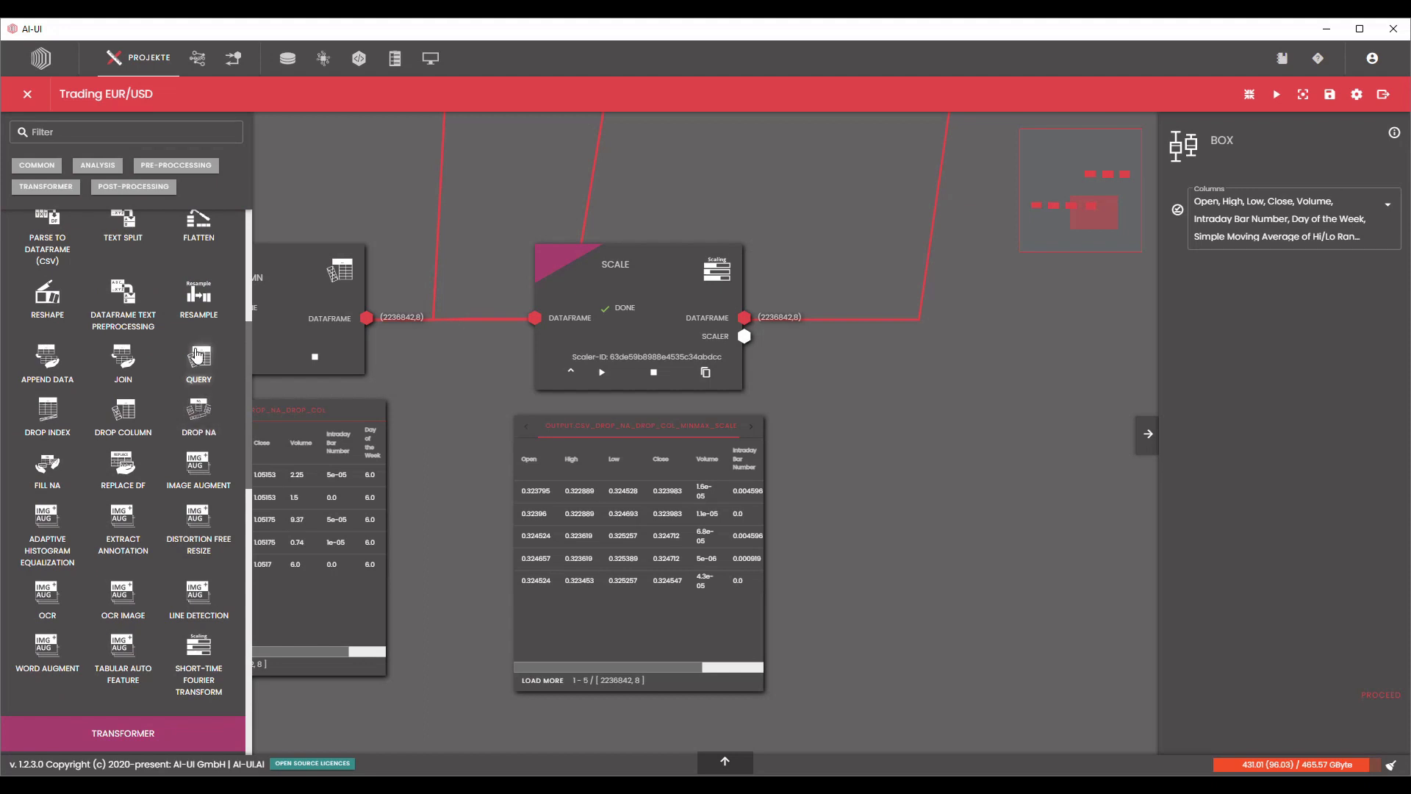
drag(124, 410, 871, 342)
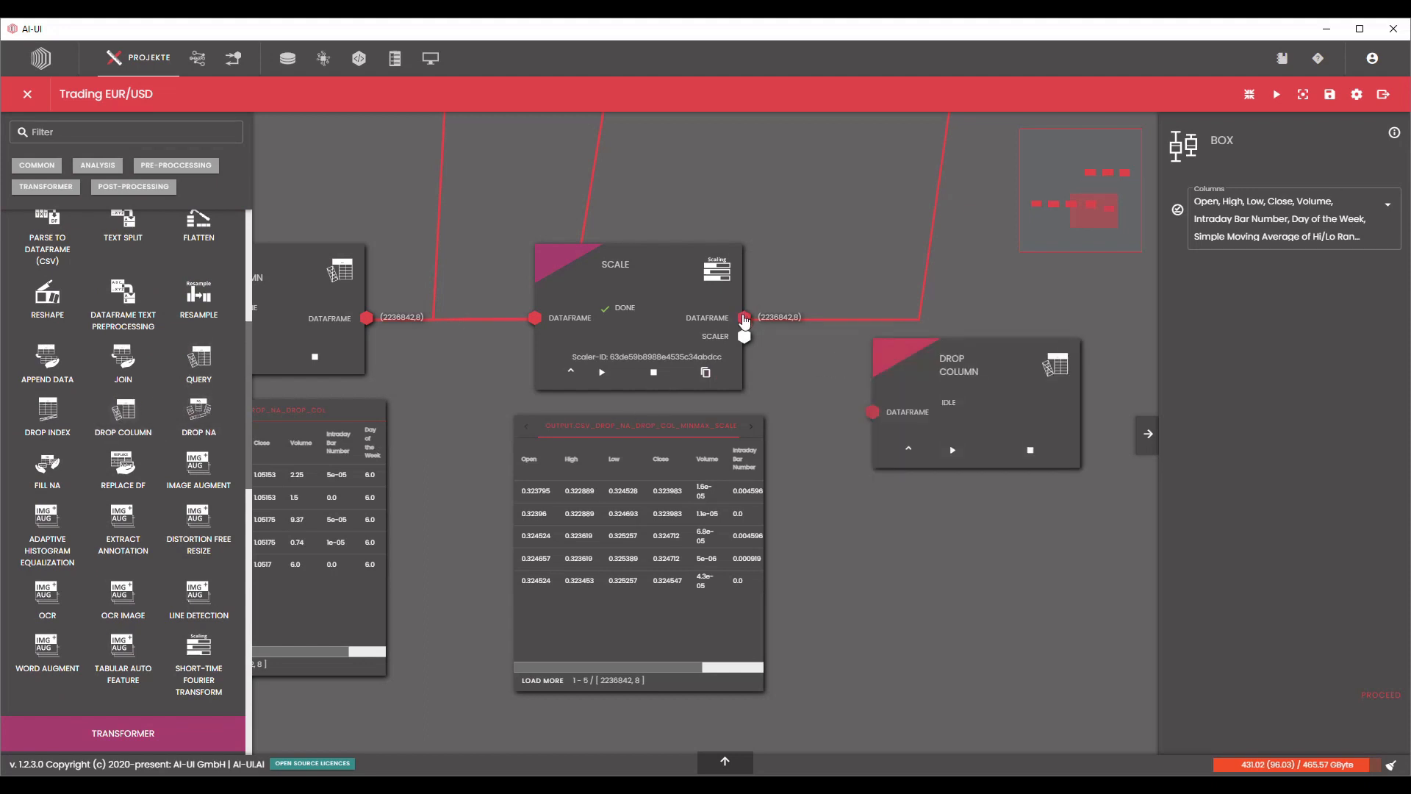
drag(745, 319, 875, 413)
drag(929, 389, 994, 305)
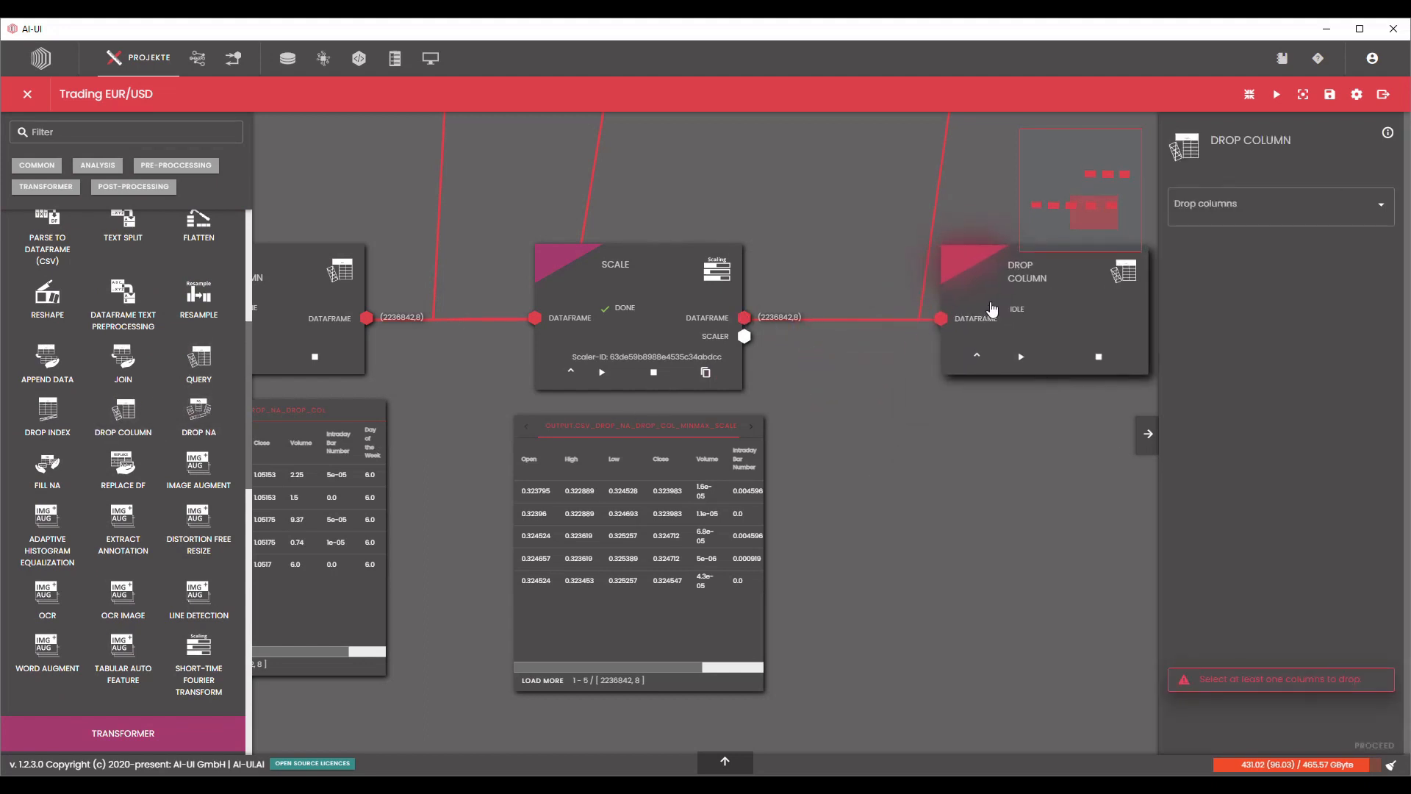
Set the new Drop Column node to drop Open, High and Low, and process it.
drag(911, 485, 710, 499)
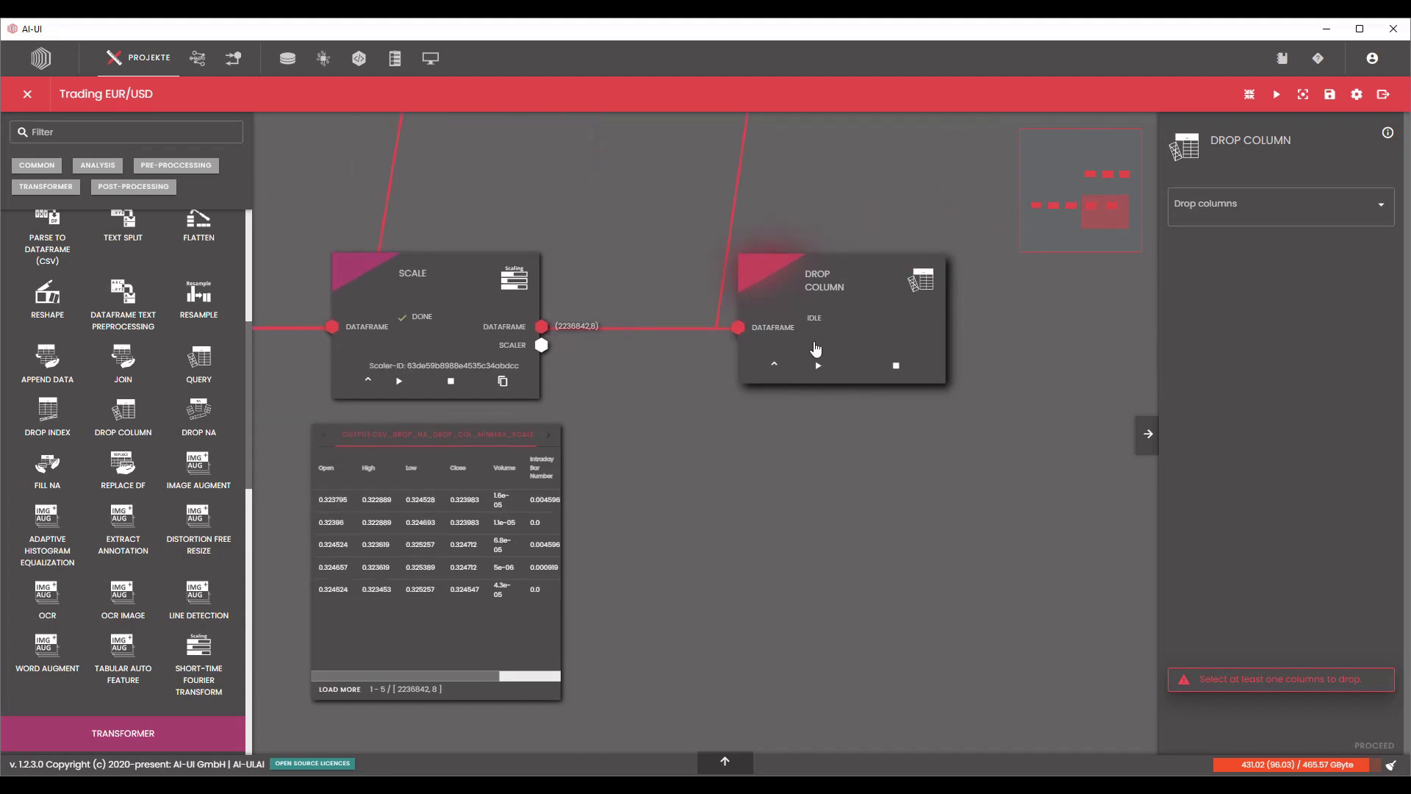
click(1273, 207)
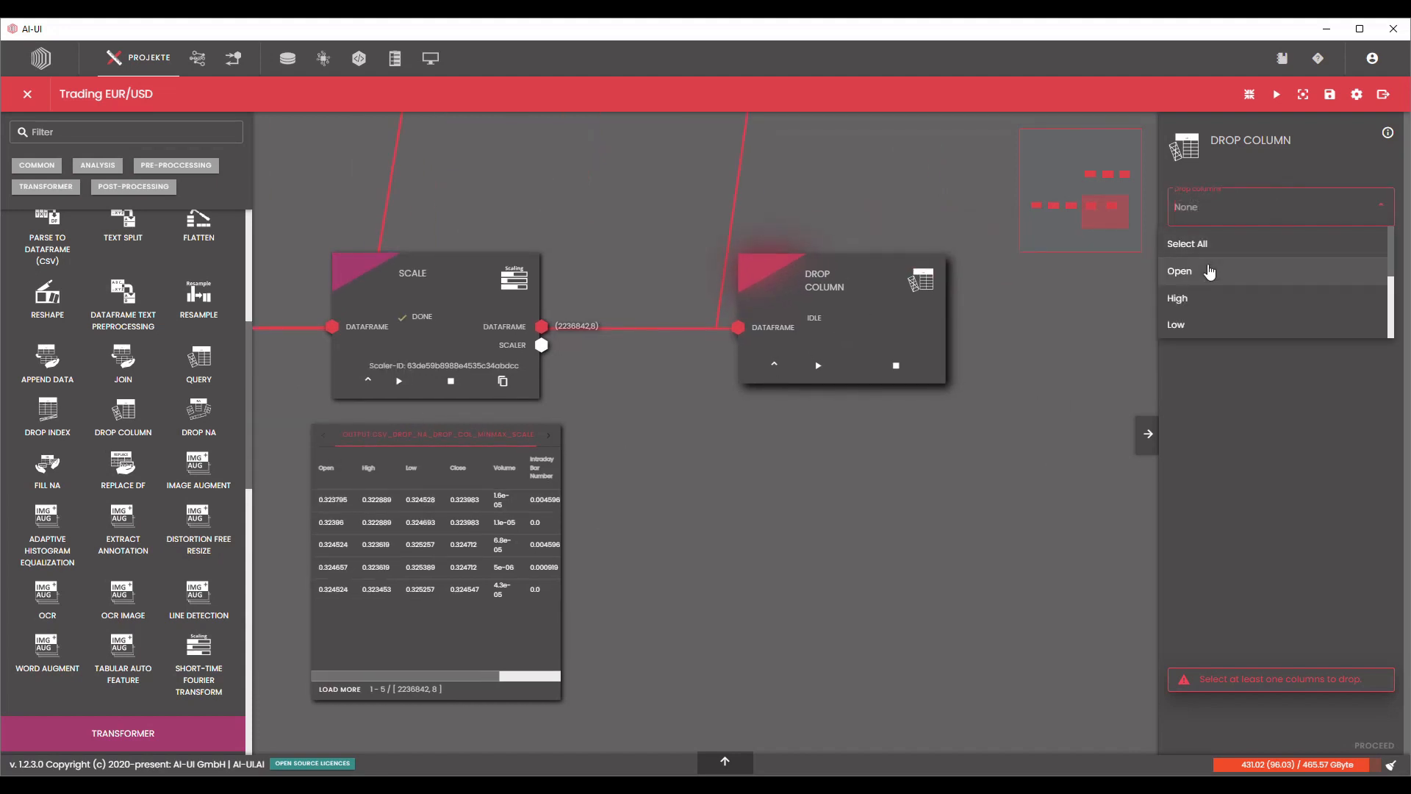
click(1207, 271)
click(1209, 272)
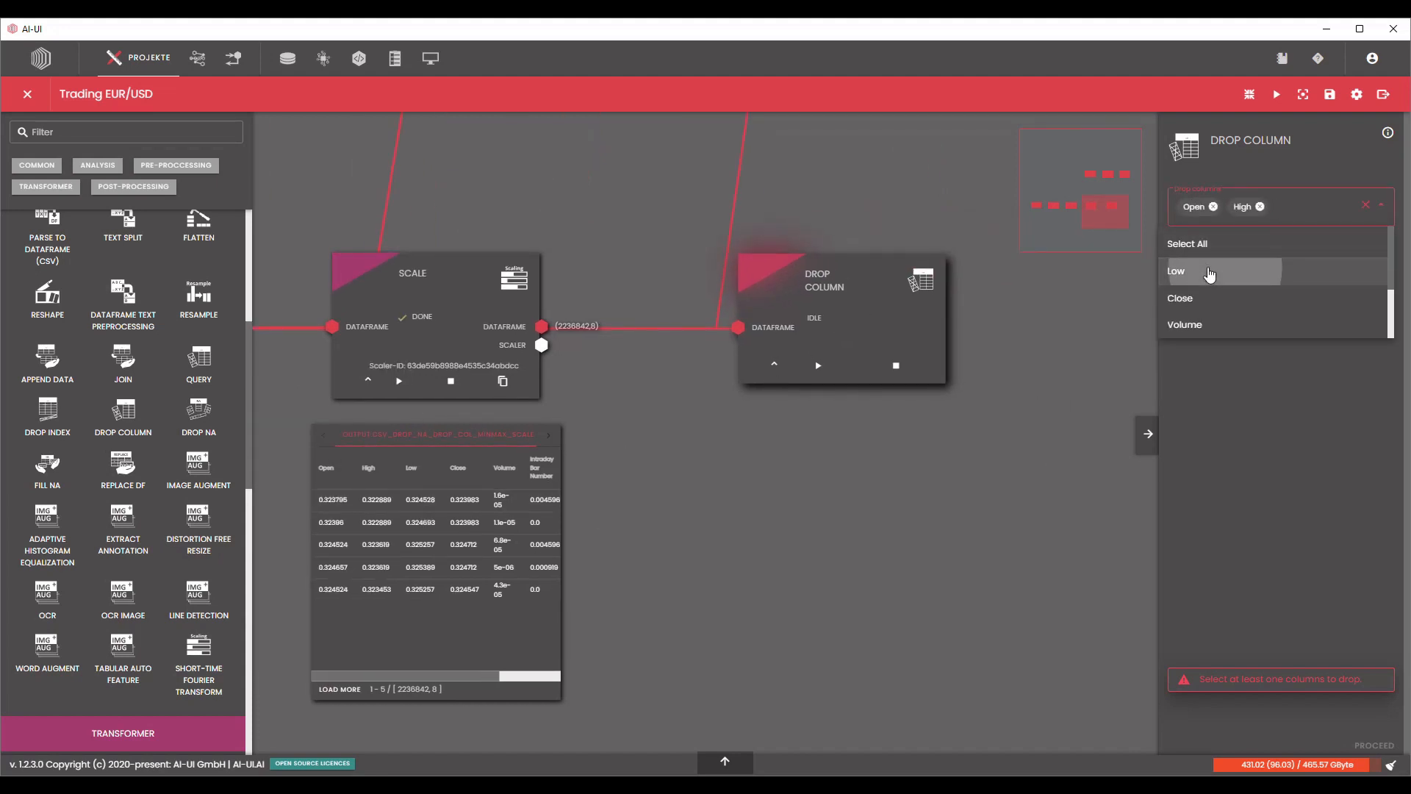
click(1209, 273)
click(1095, 618)
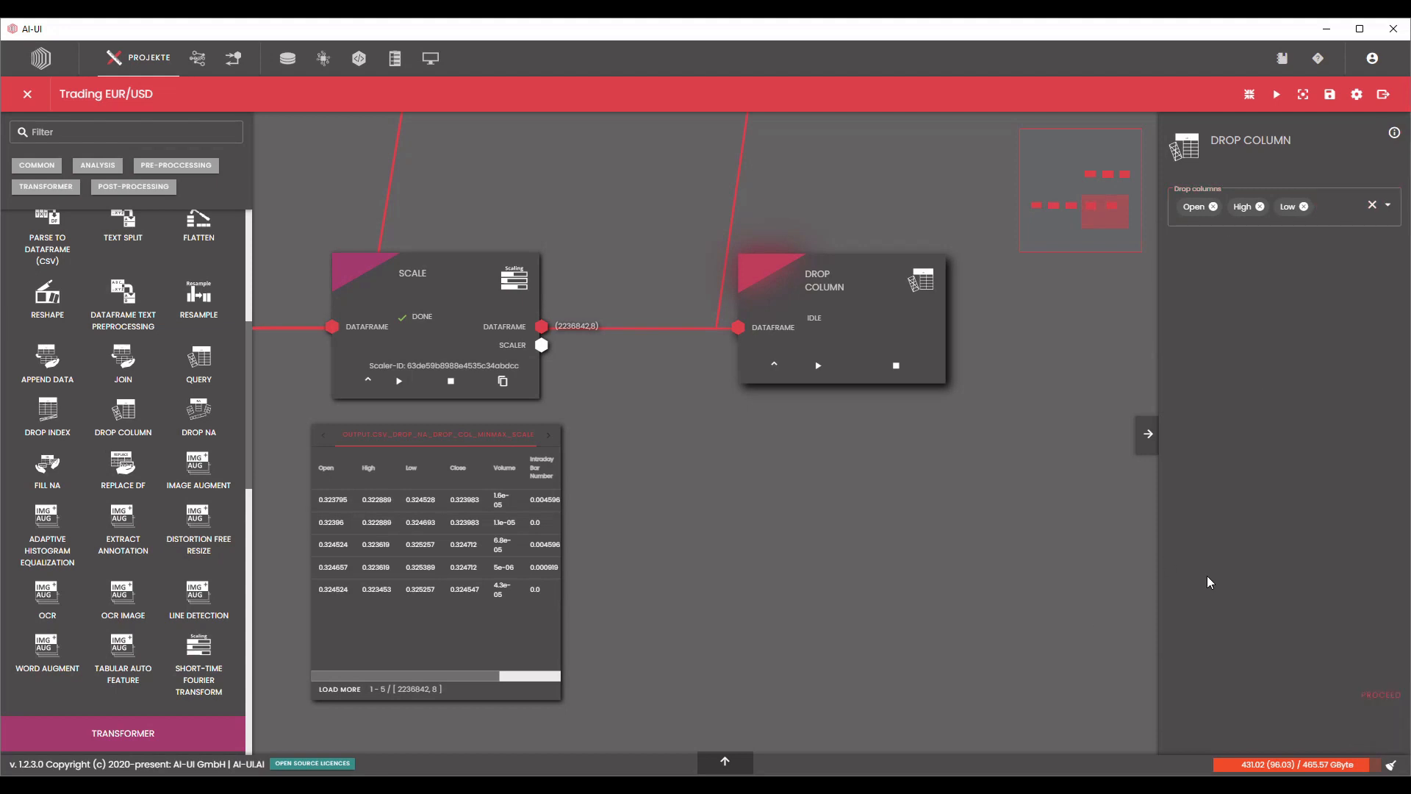
click(1381, 696)
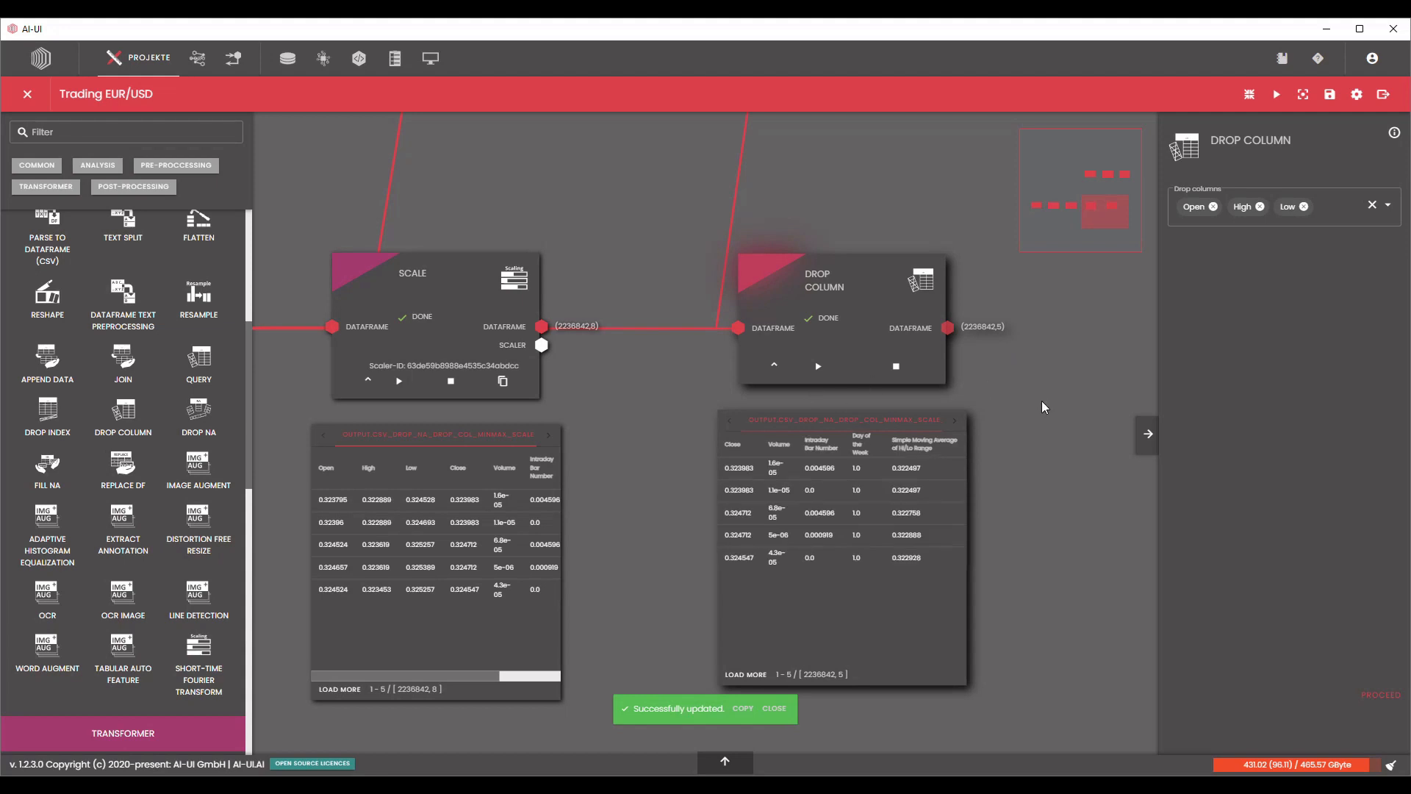
Add a Sequentialize node in line beyond the second Drop Column node and connect it to that node's dataframe output.
drag(1042, 402, 983, 396)
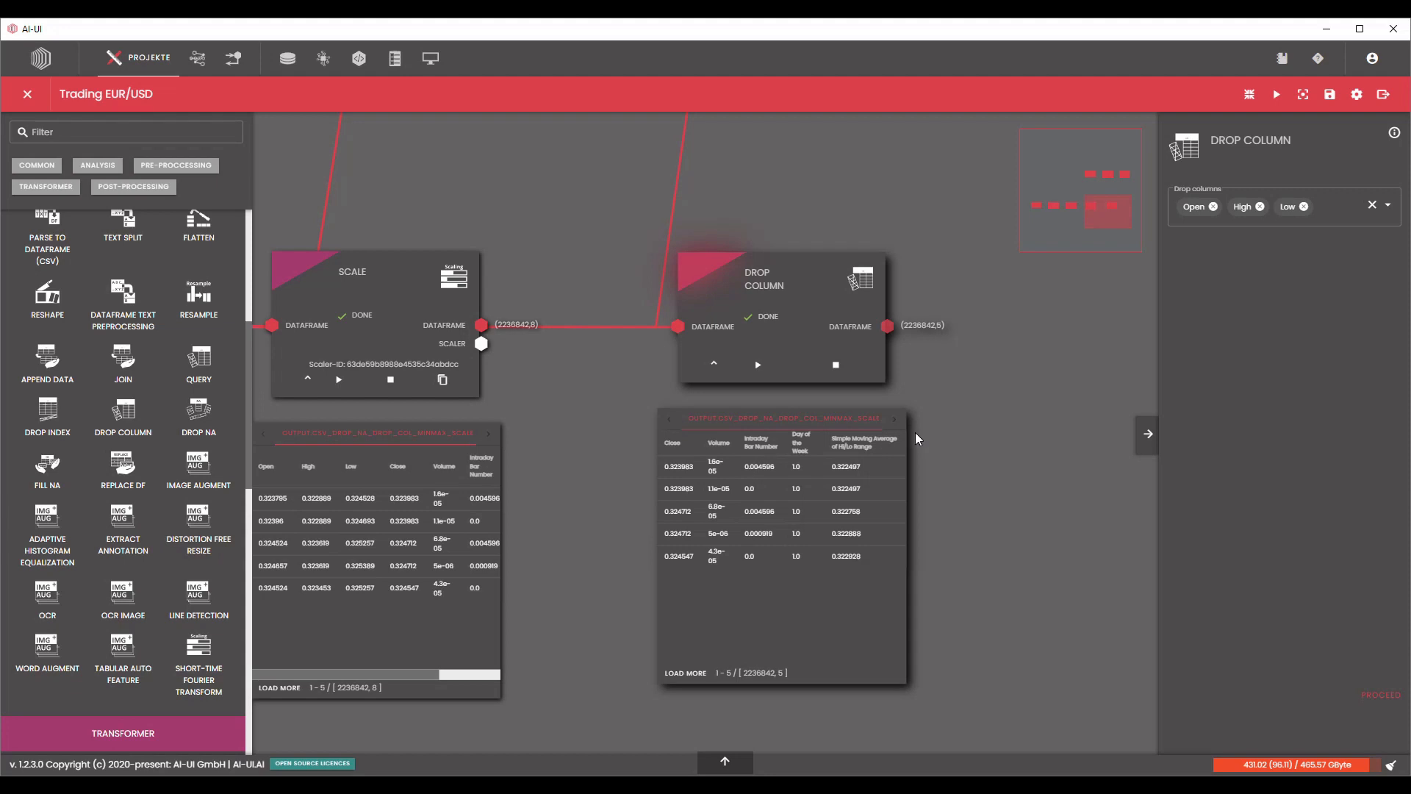
scroll(737, 482, down, 1)
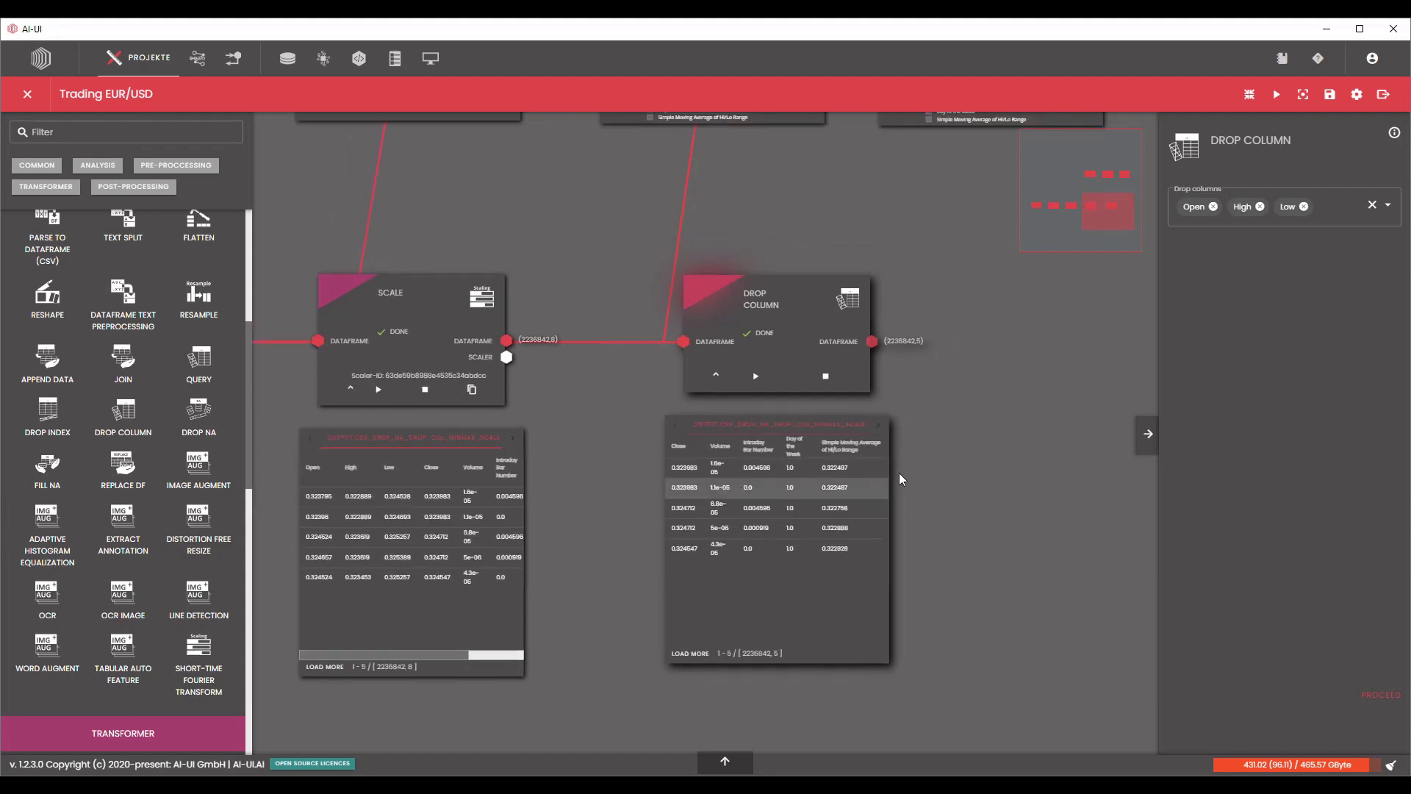
scroll(900, 479, down, 4)
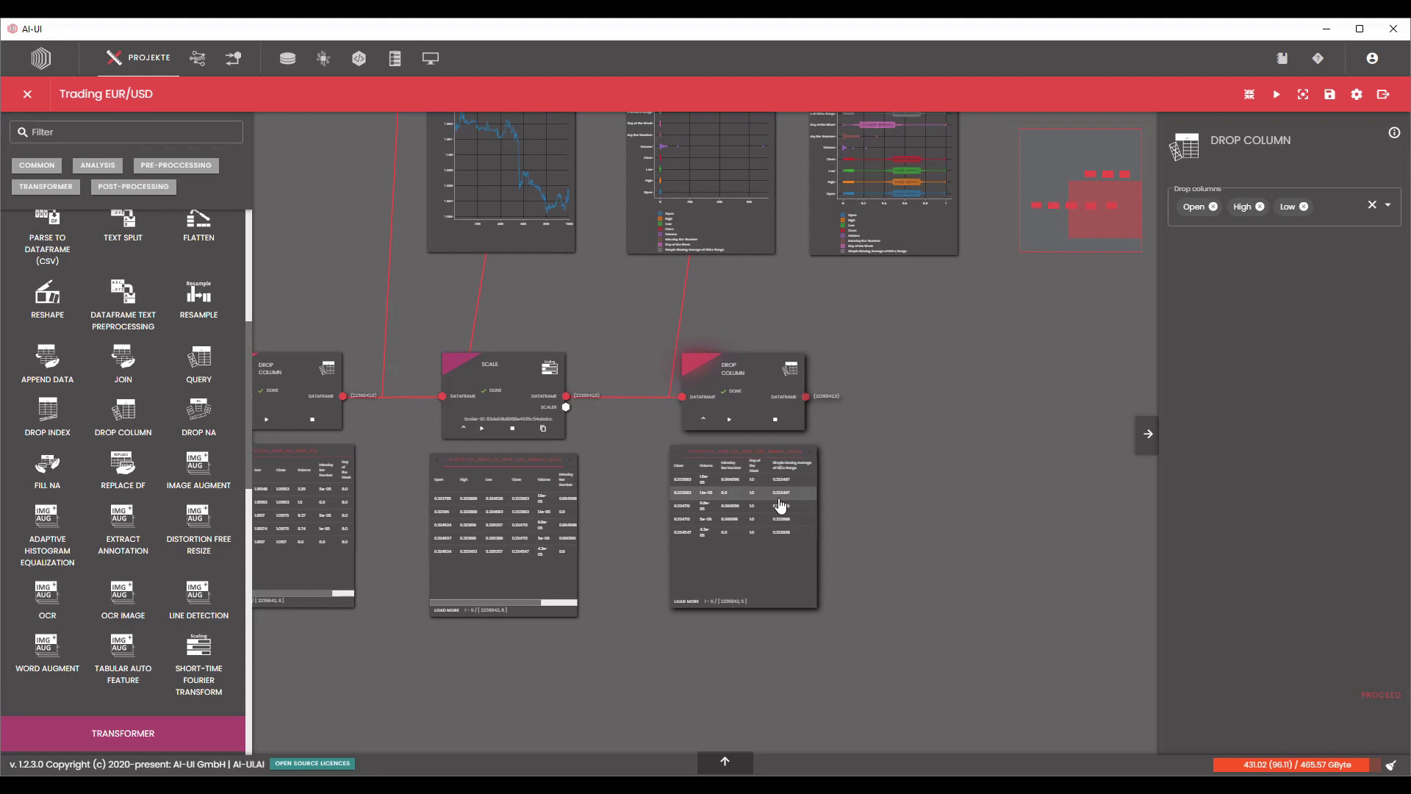
scroll(222, 519, up, 5)
scroll(222, 520, down, 3)
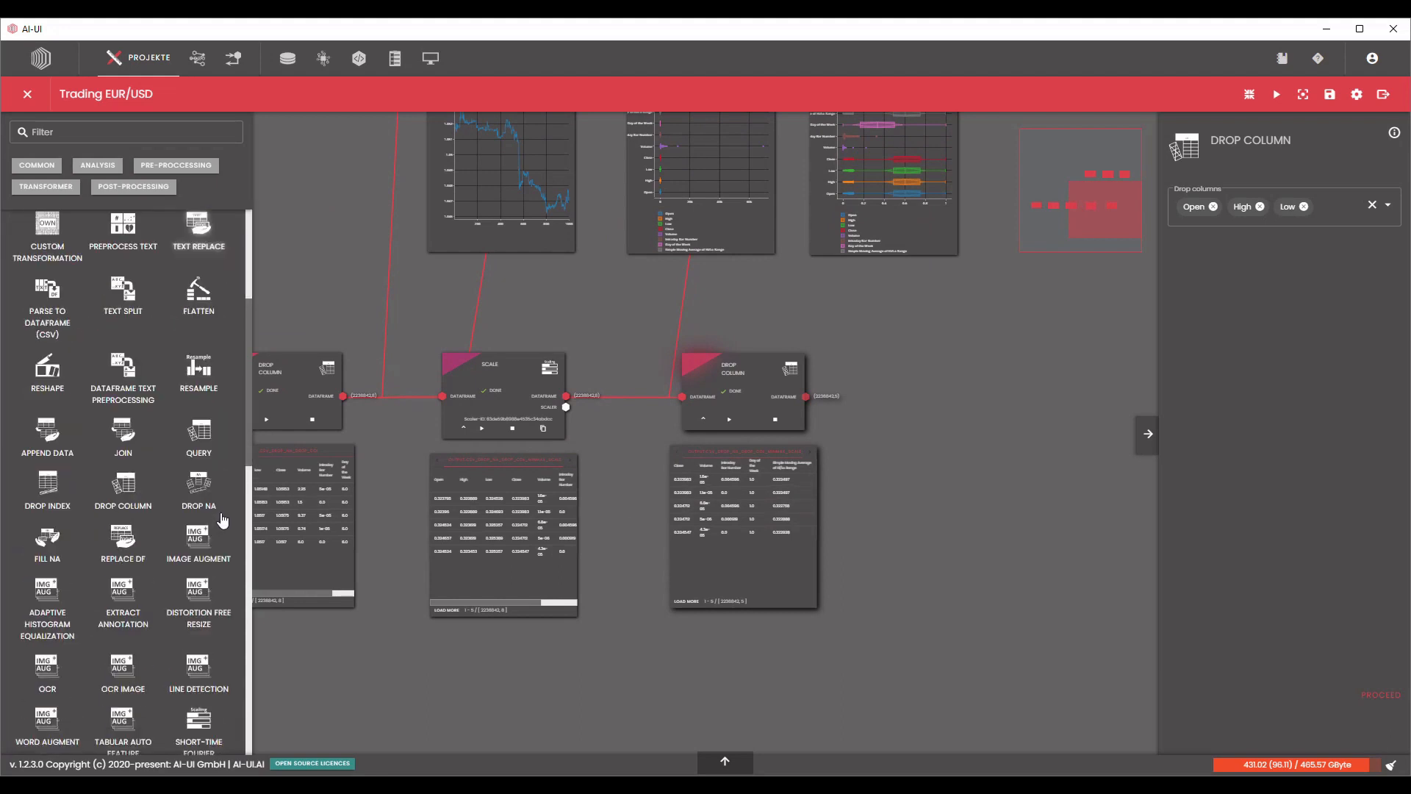
scroll(223, 520, down, 5)
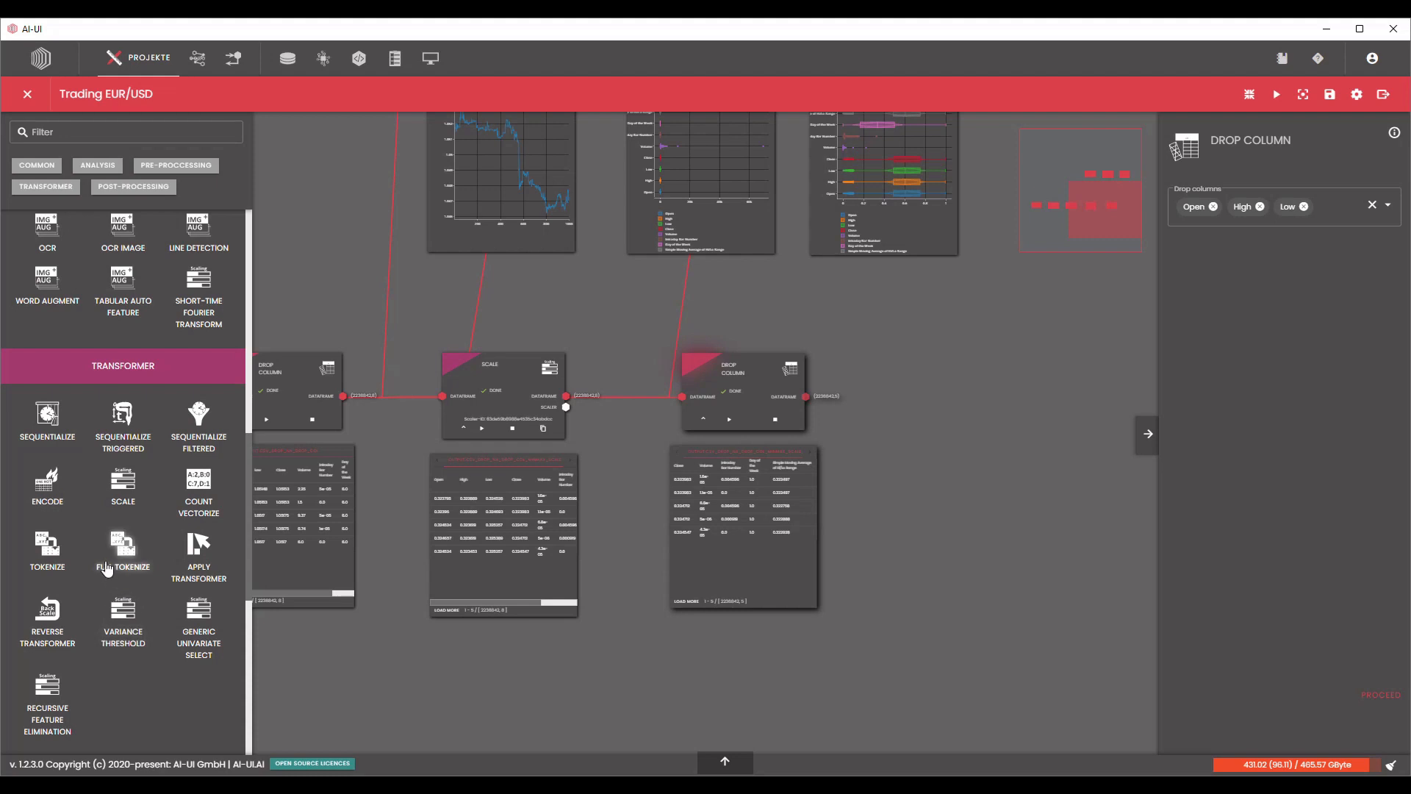
drag(47, 415, 898, 367)
drag(809, 403, 895, 386)
drag(768, 377, 729, 376)
drag(890, 371, 873, 373)
drag(652, 311, 716, 397)
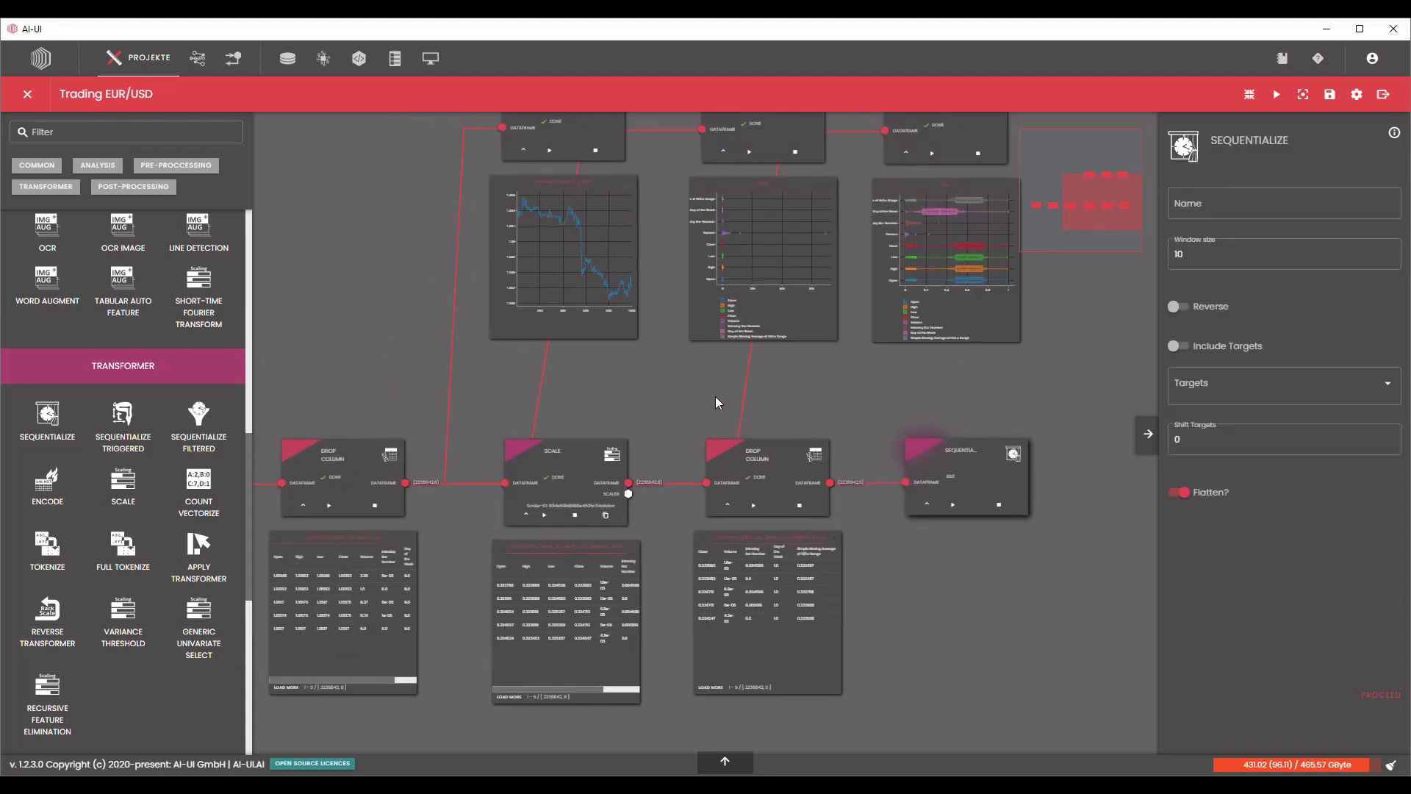
Name the Sequentialize transformer Sequentialize_50 and set its window size to 50.
click(1206, 208)
text(quentialize)
mouse_move(1242, 318)
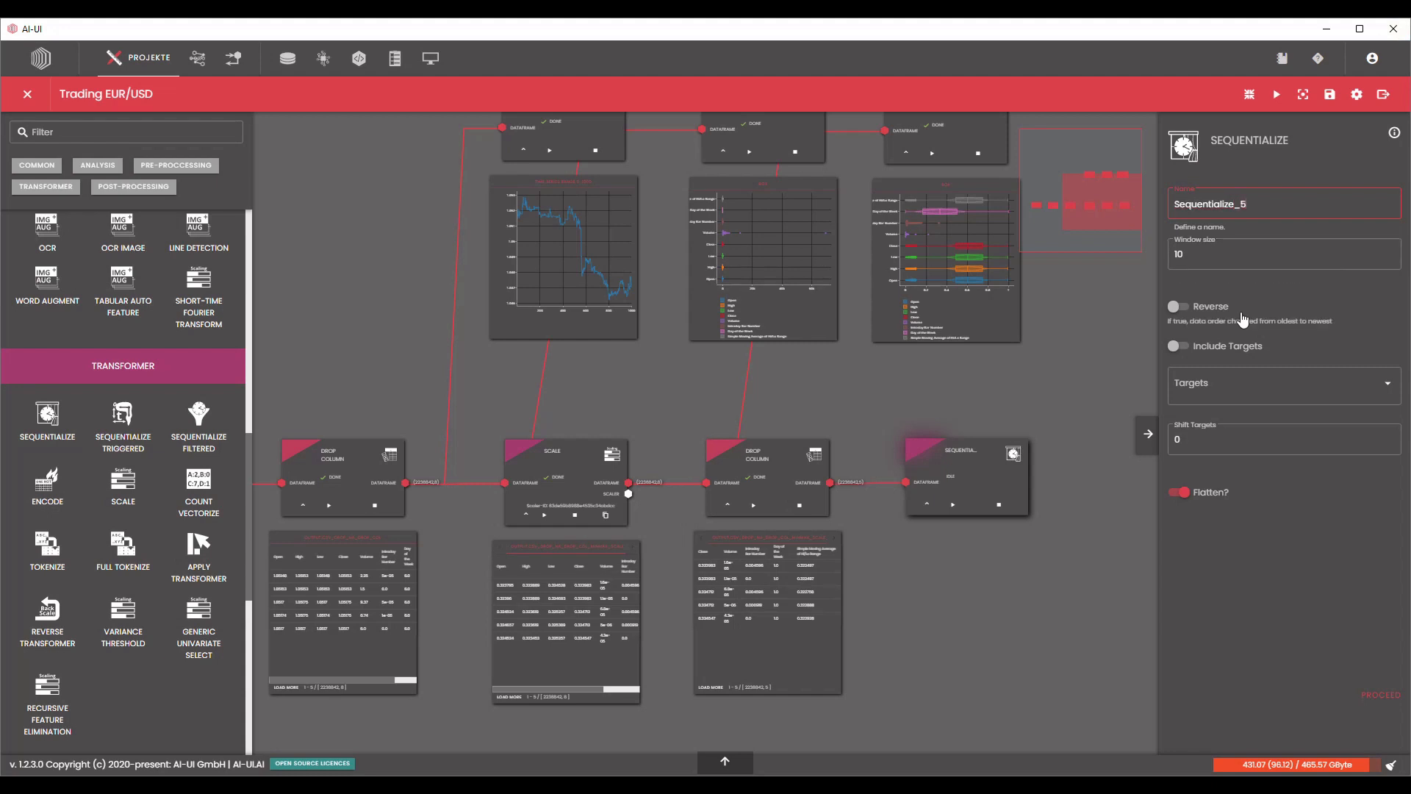
double_click(1204, 257)
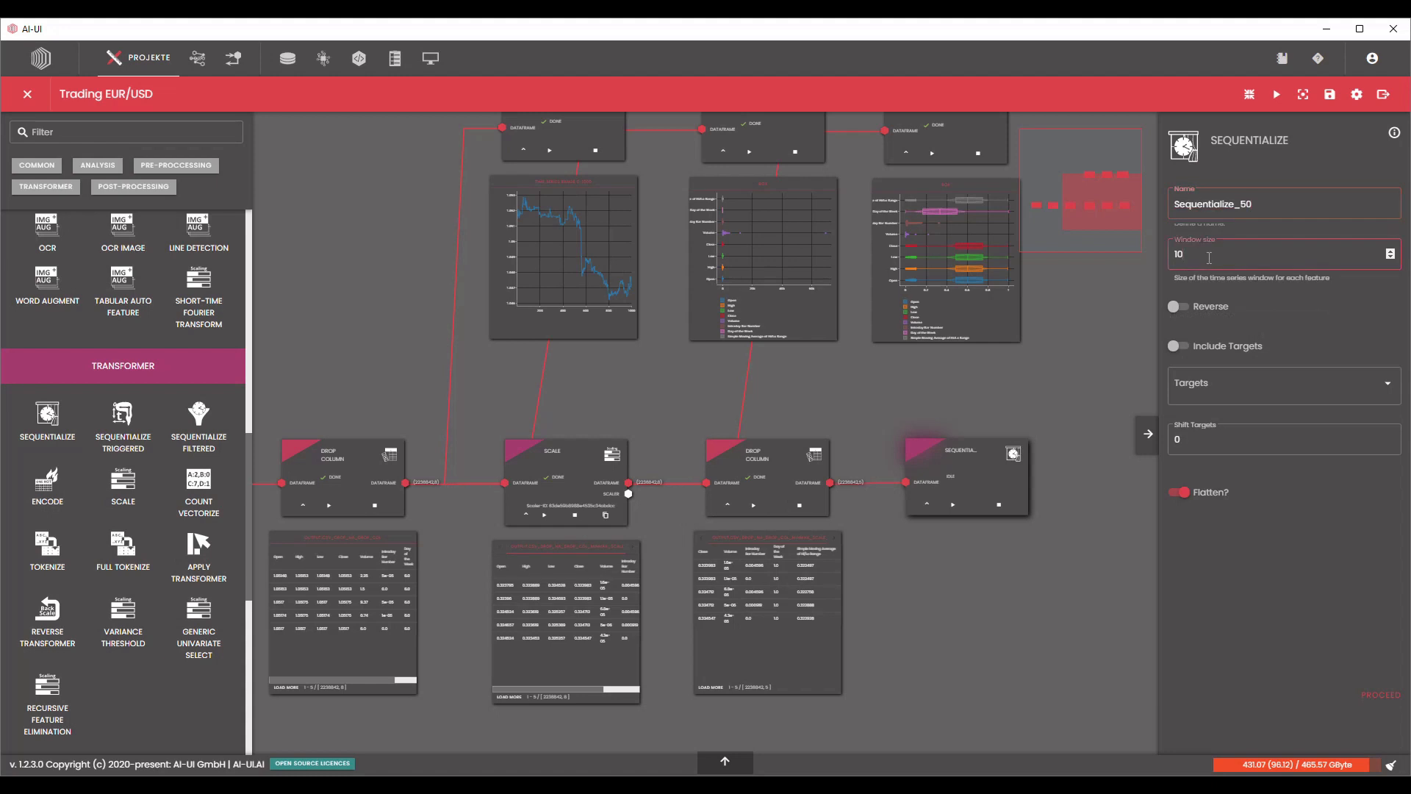
text(50)
click(1107, 342)
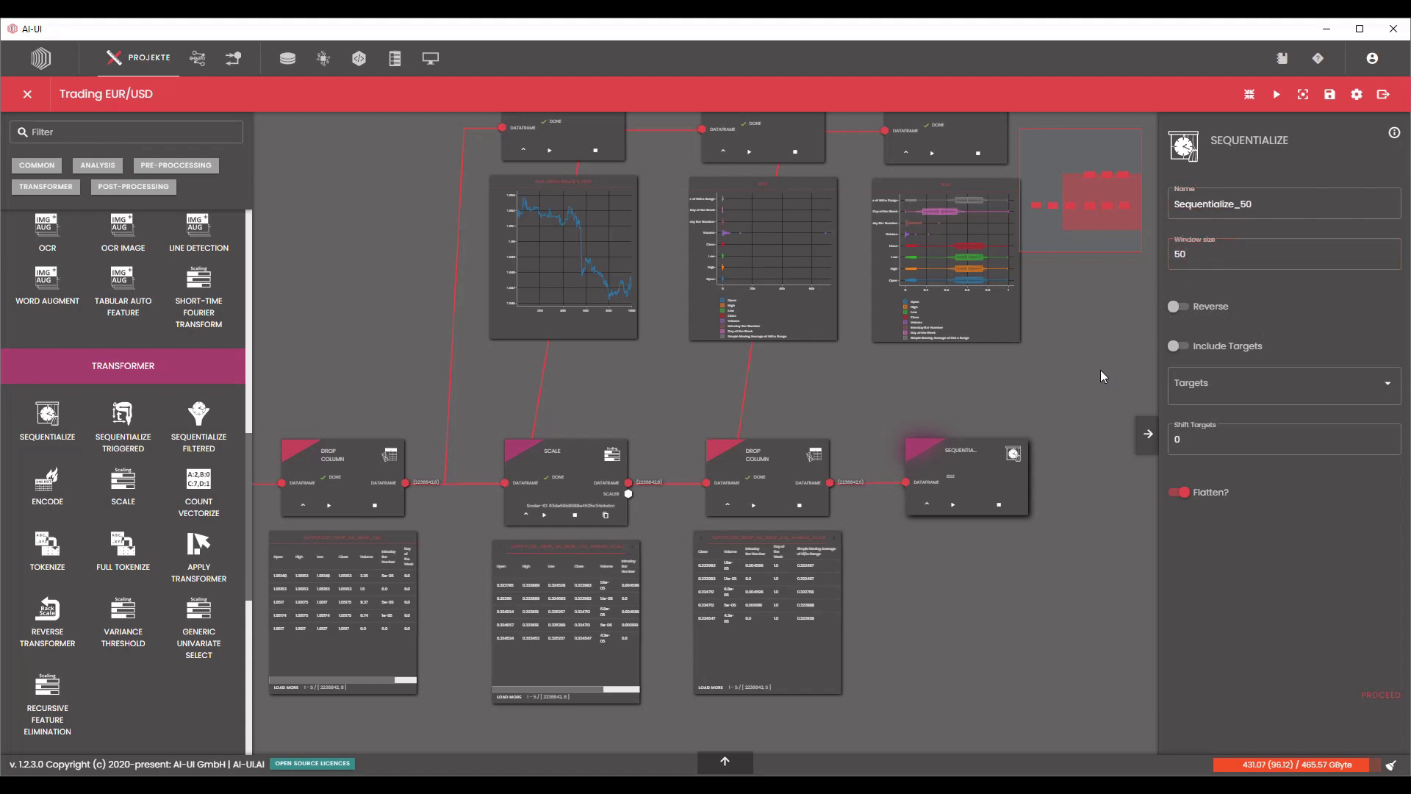
Include targets in the sequence with Close as the target column, and process the Sequentialize node.
drag(1101, 368, 983, 294)
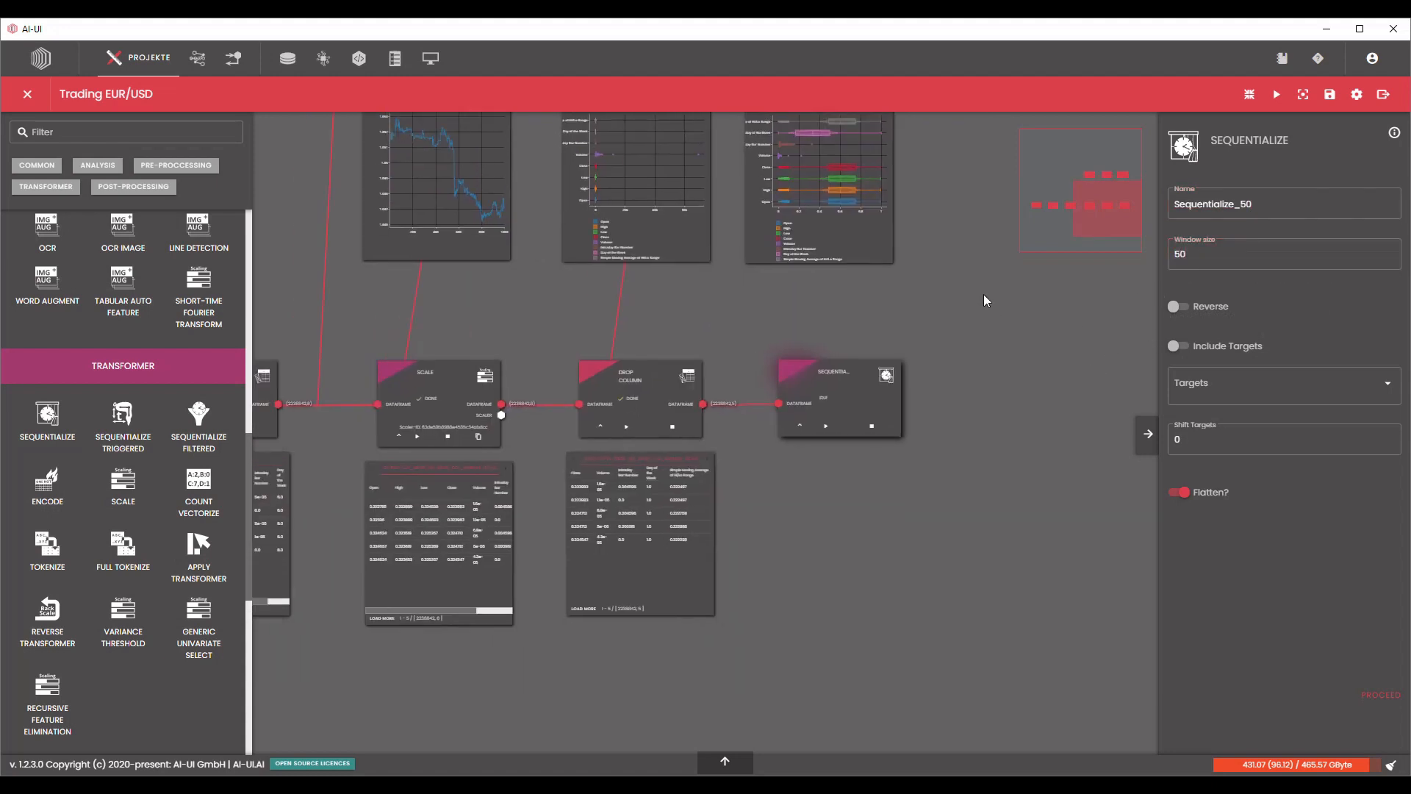
click(1184, 347)
click(1212, 383)
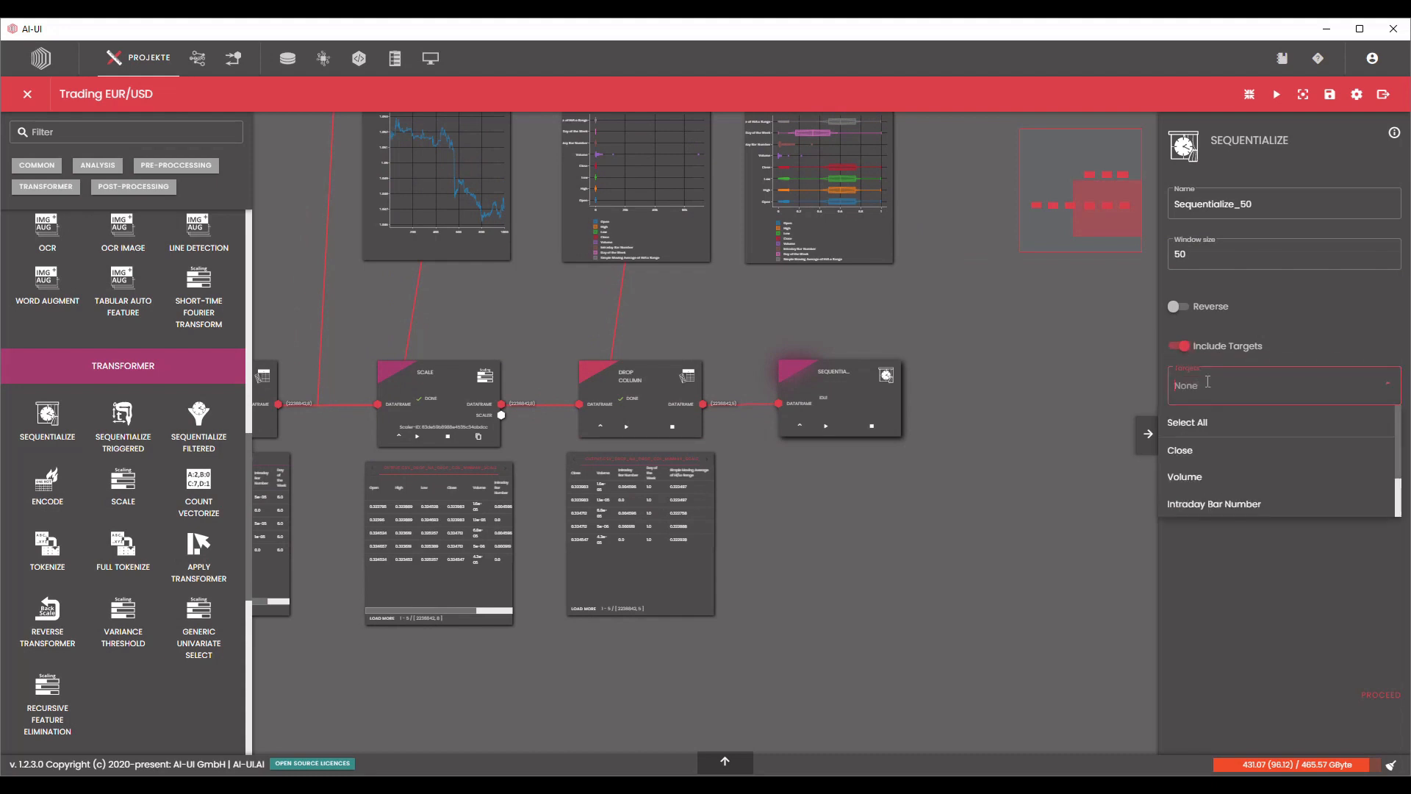
click(1226, 463)
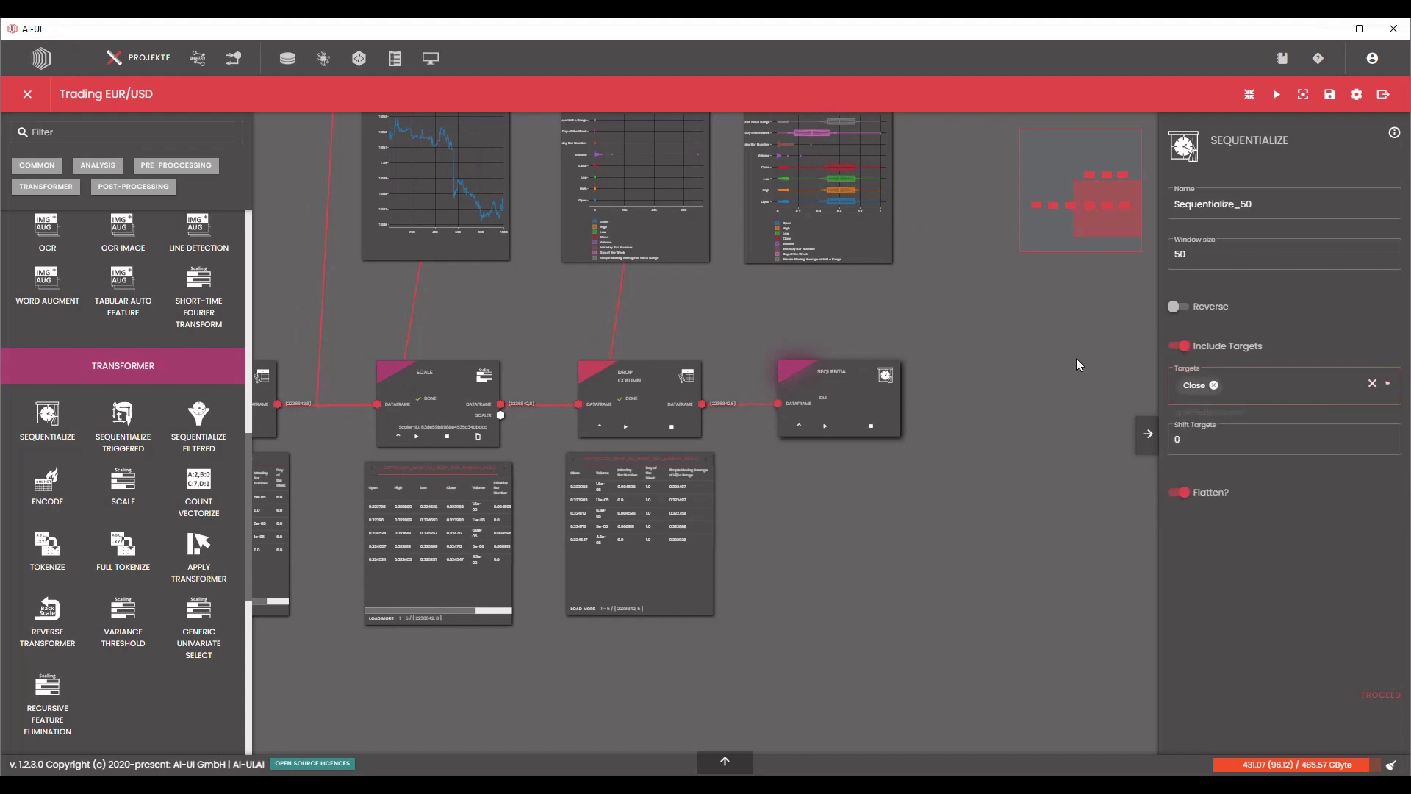
click(1368, 696)
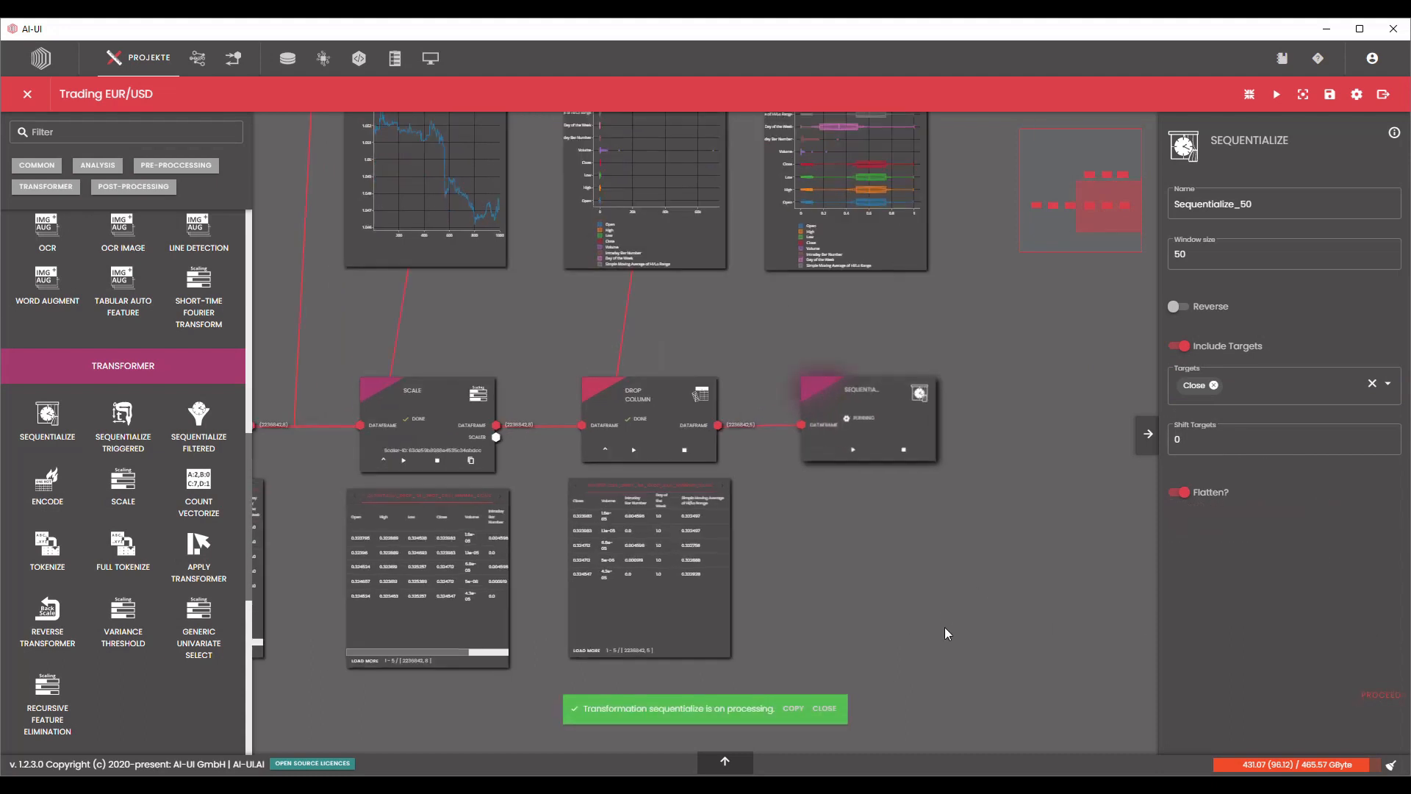
Examine the time series plot of the Data Plot node in relation to the Sequentialize window size.
scroll(953, 605, down, 3)
drag(604, 335, 903, 560)
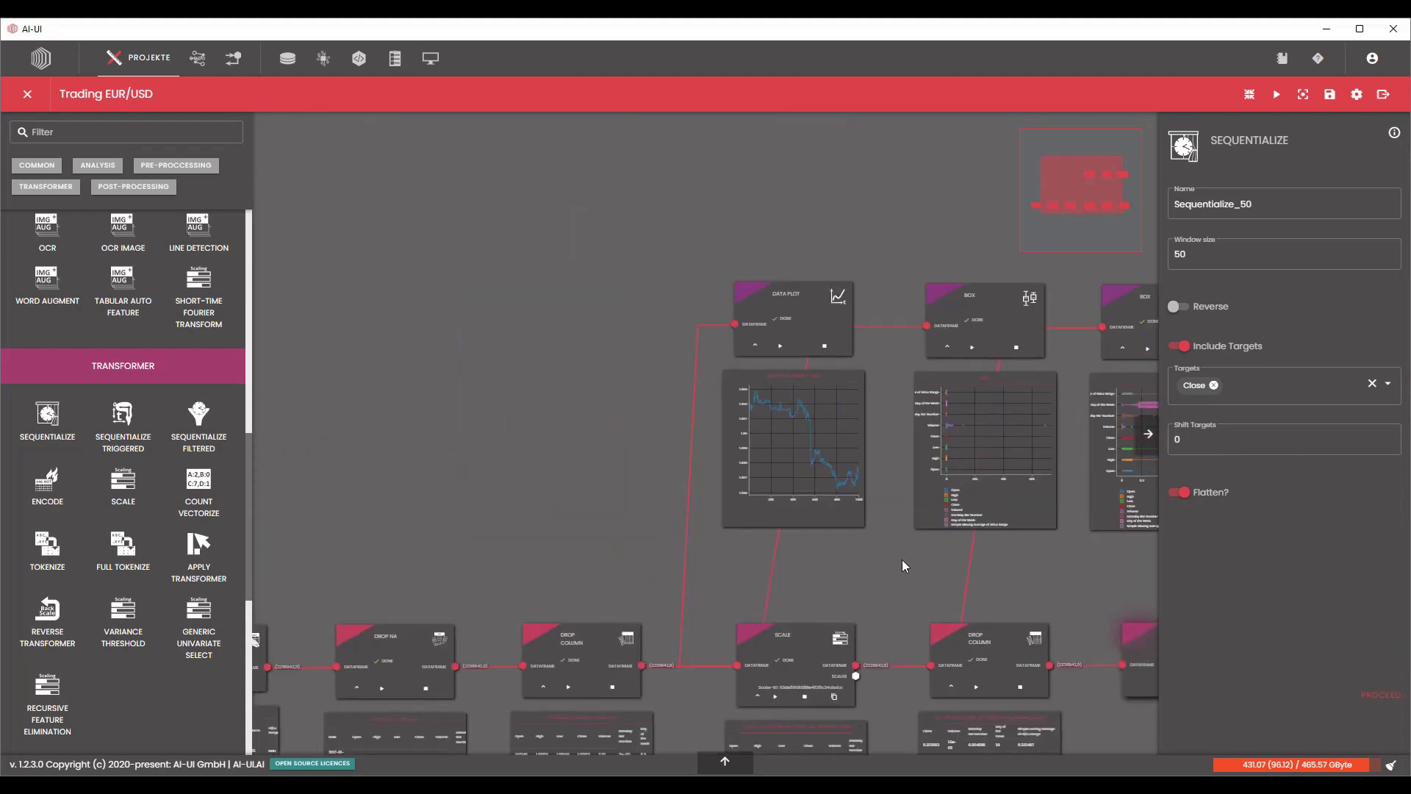
scroll(886, 451, up, 4)
scroll(887, 455, up, 2)
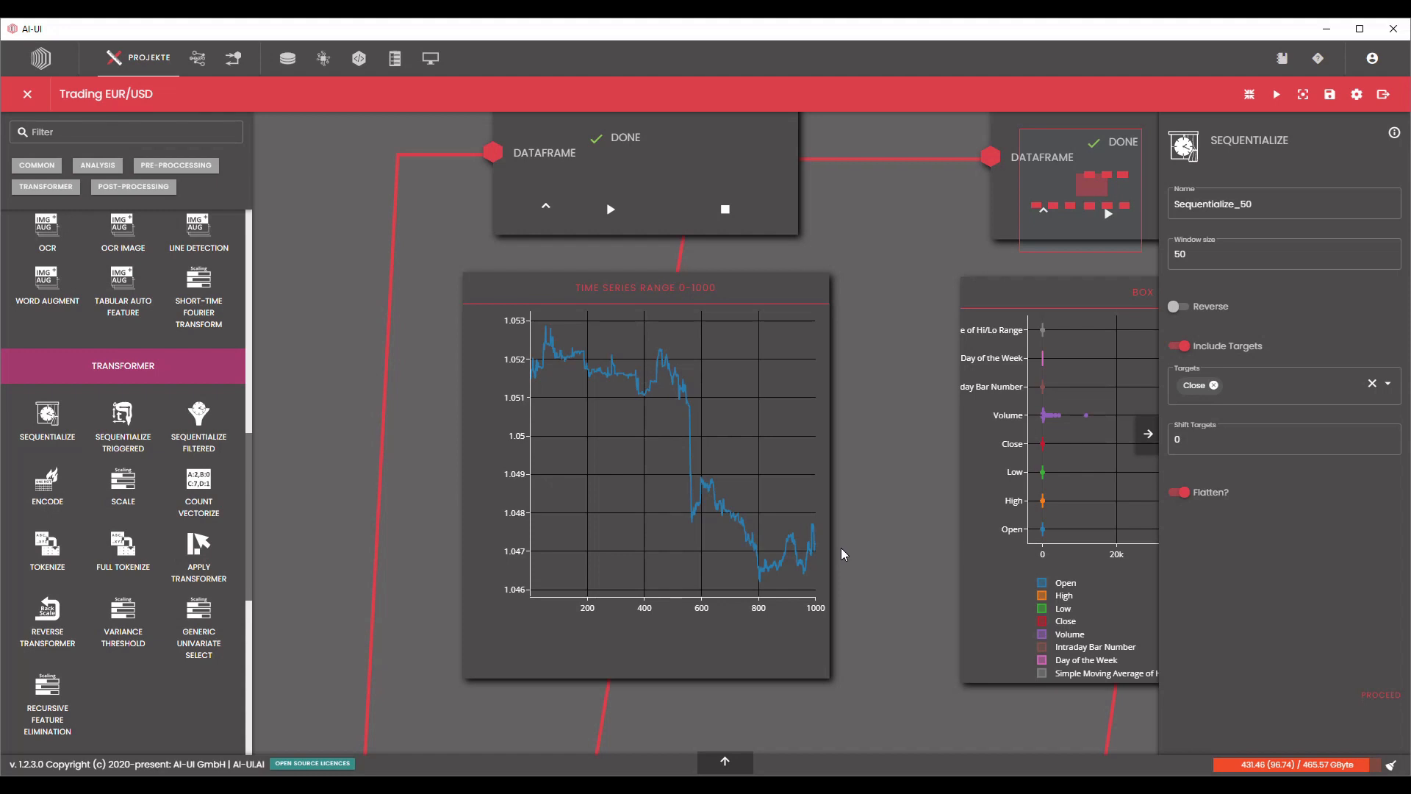
scroll(875, 517, down, 2)
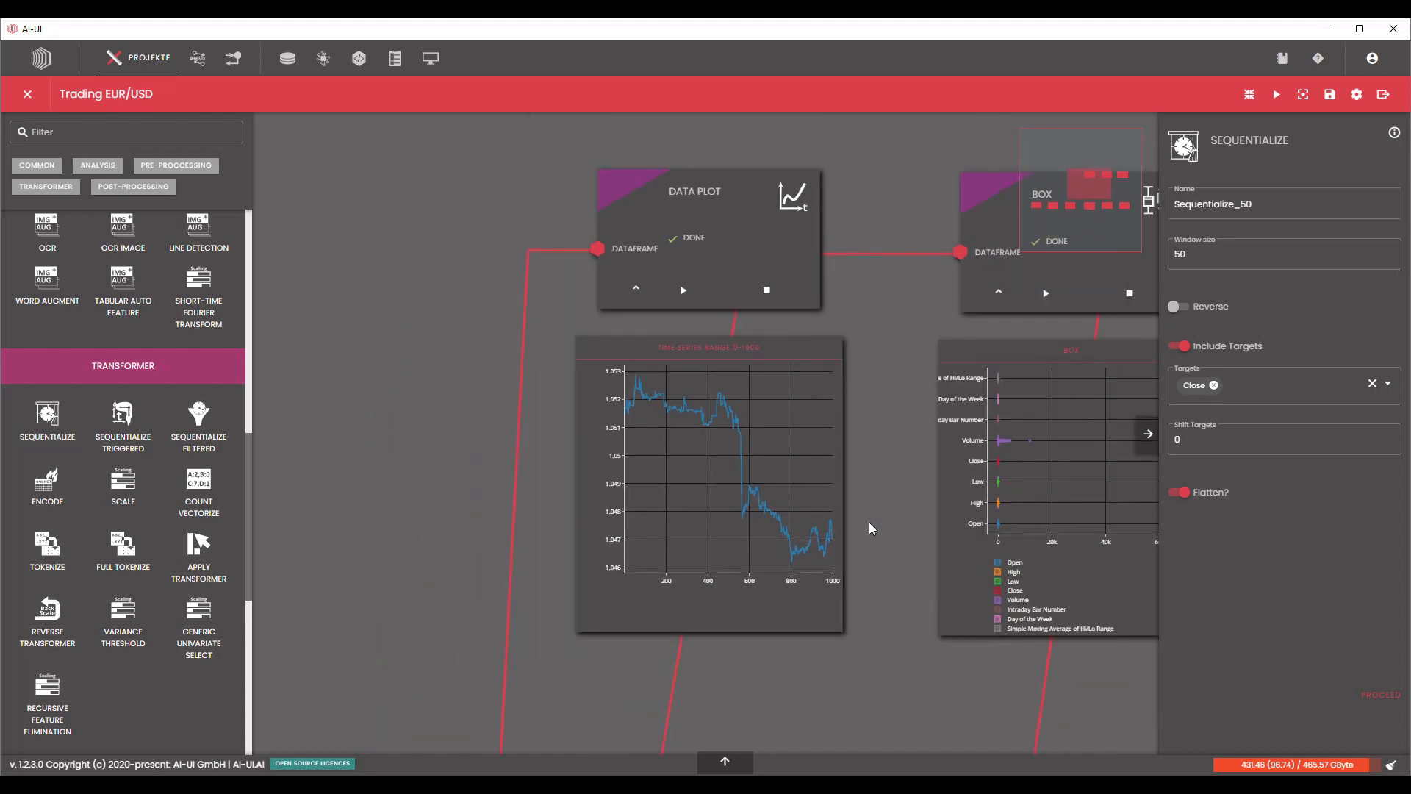
scroll(870, 521, down, 2)
drag(871, 522, 728, 433)
scroll(707, 447, up, 4)
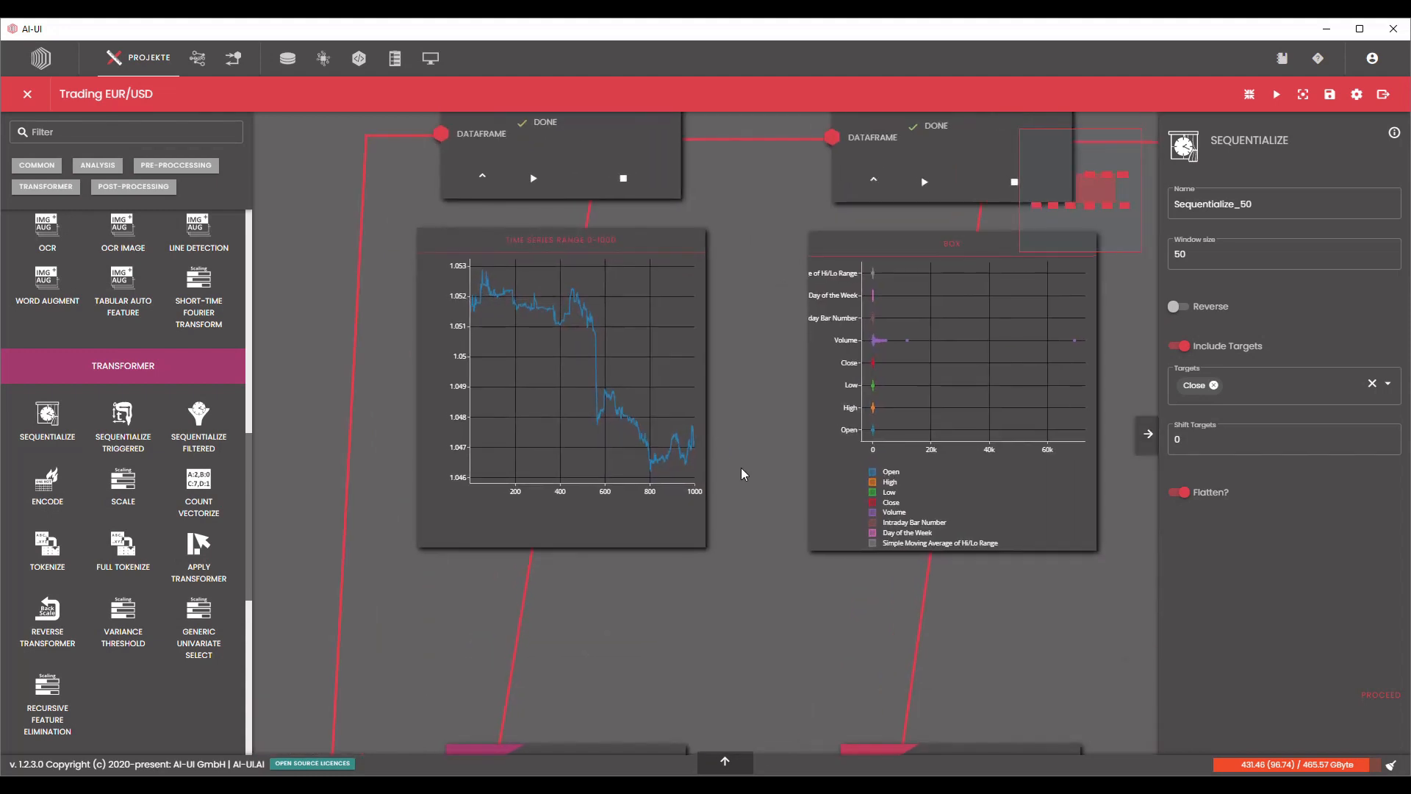
drag(795, 534, 826, 566)
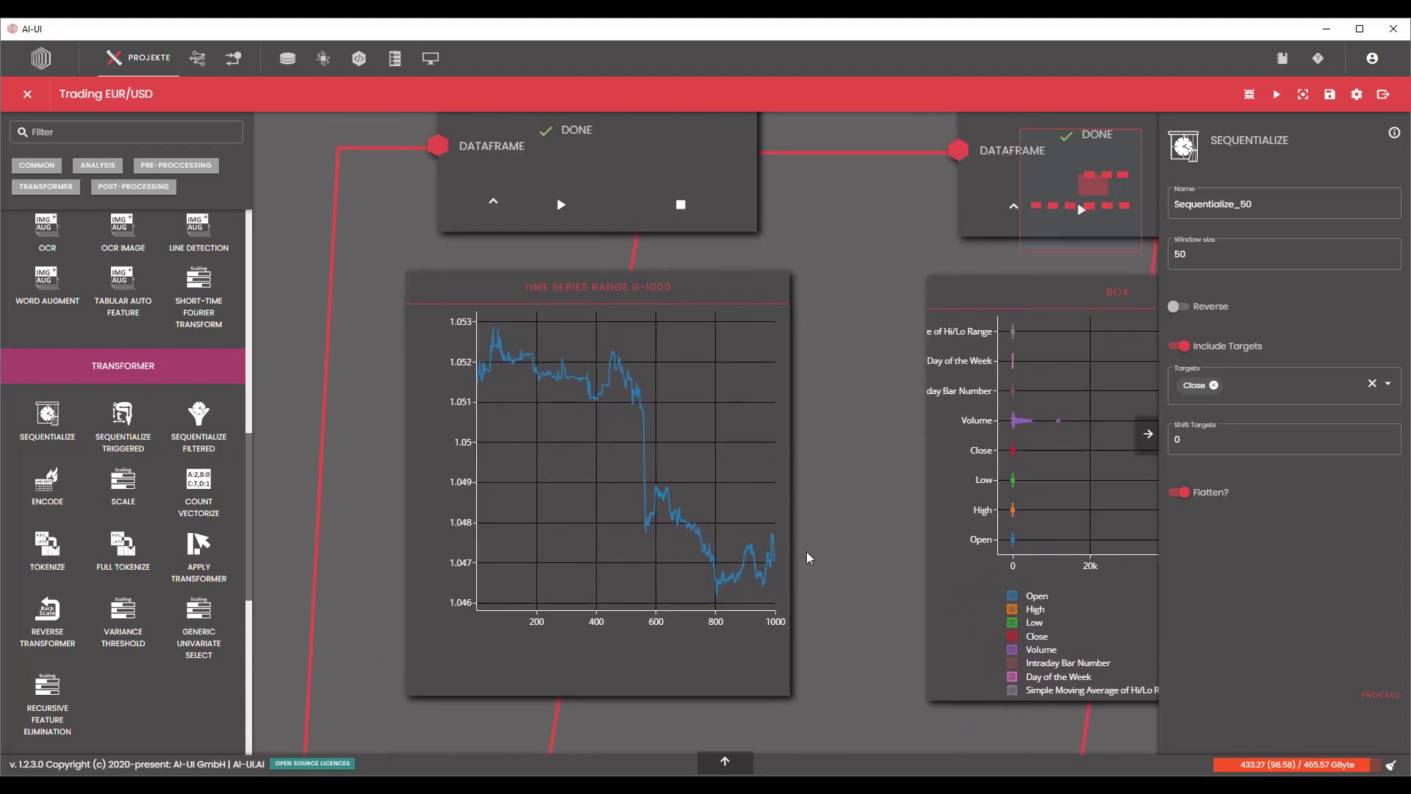
click(1192, 257)
scroll(845, 547, down, 5)
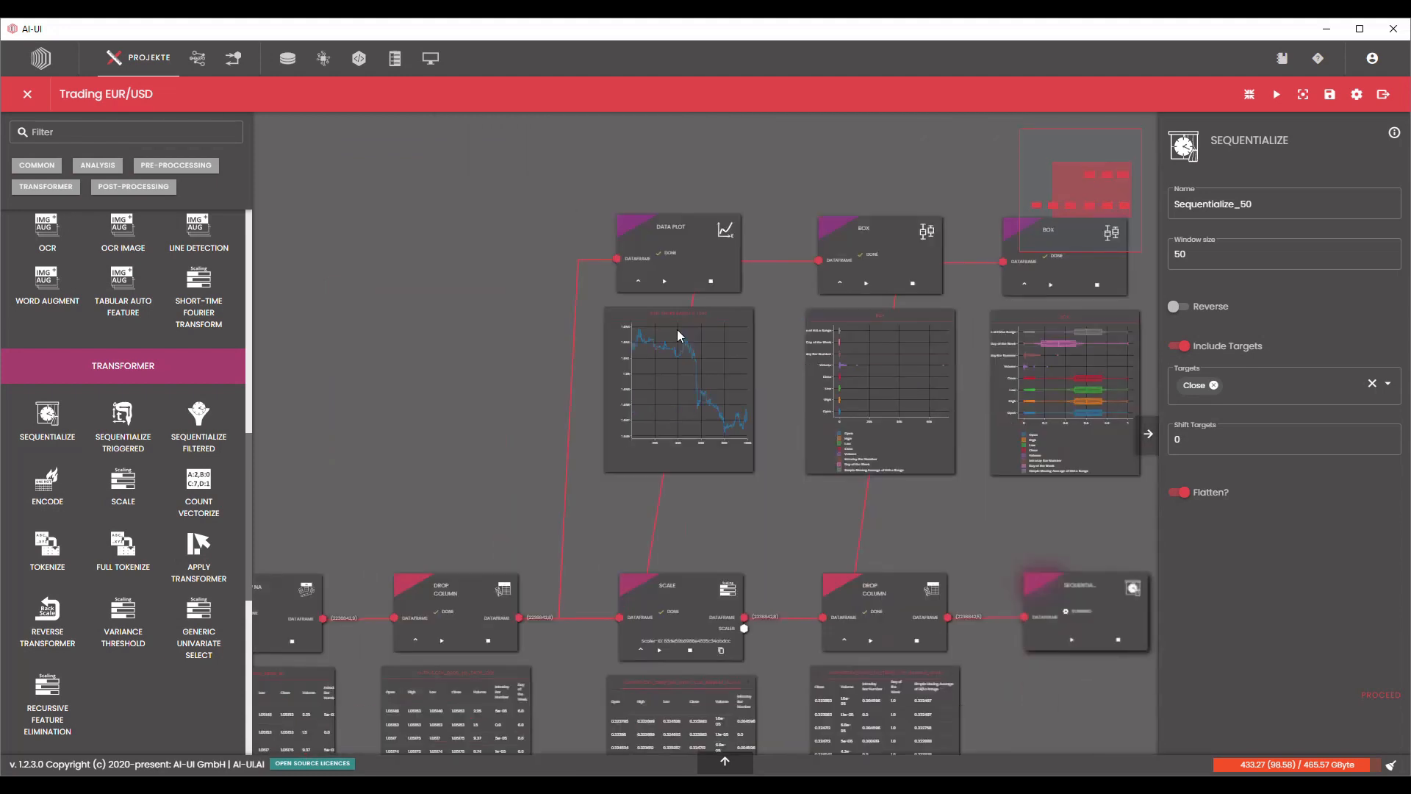
Collapse the output tables of both Drop Column nodes, the Scale node and the Drop NA node.
scroll(928, 538, up, 5)
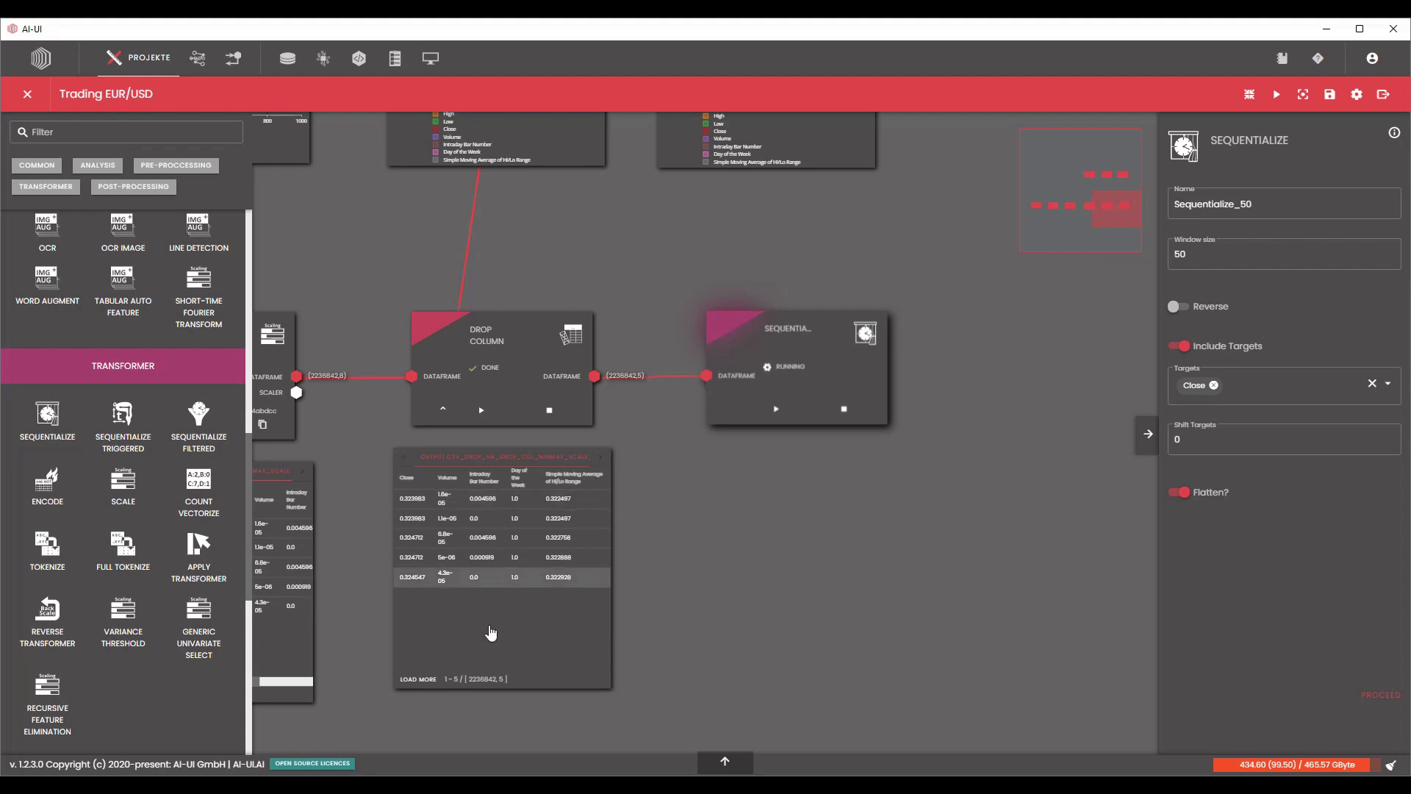
drag(931, 503, 1193, 494)
click(702, 403)
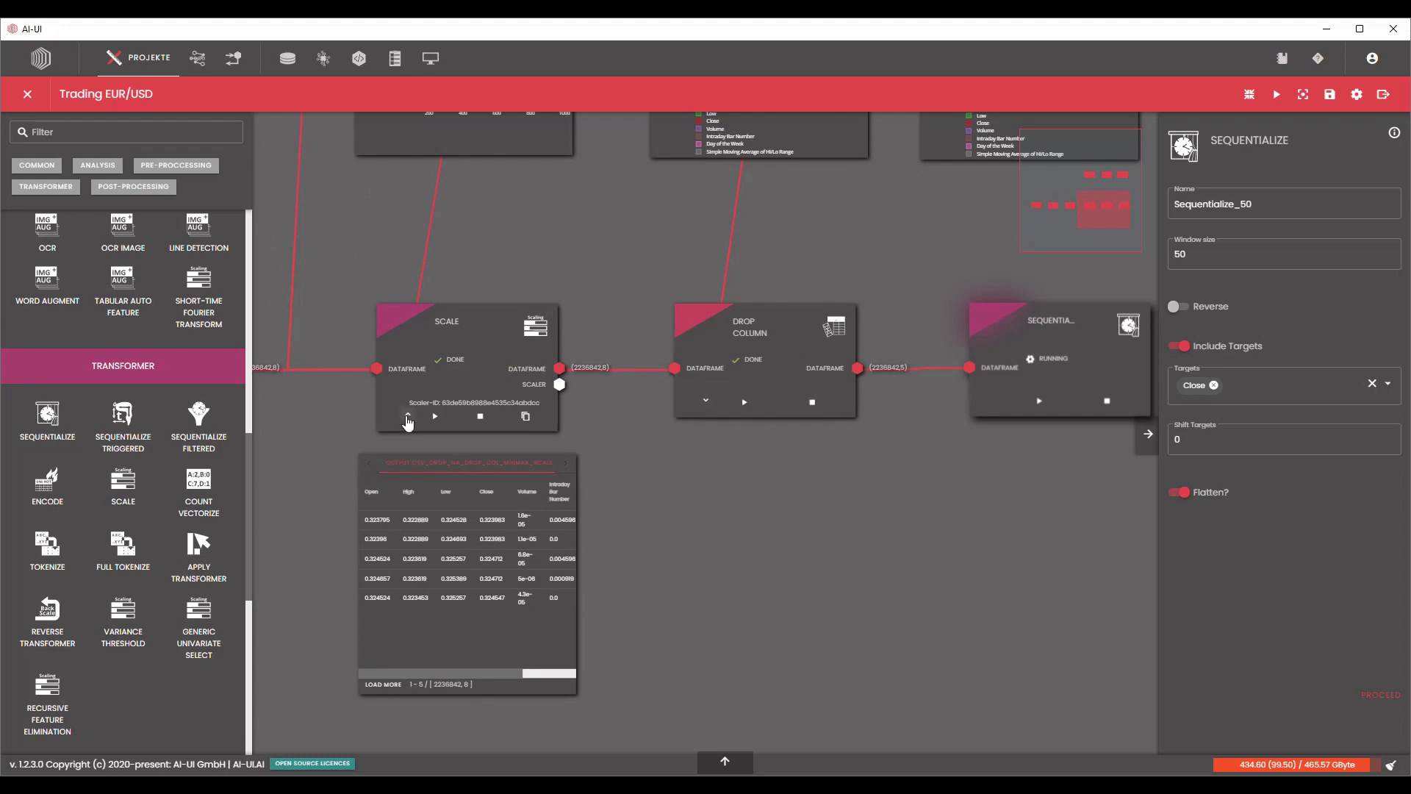
click(407, 417)
drag(681, 456, 1007, 483)
scroll(691, 516, down, 2)
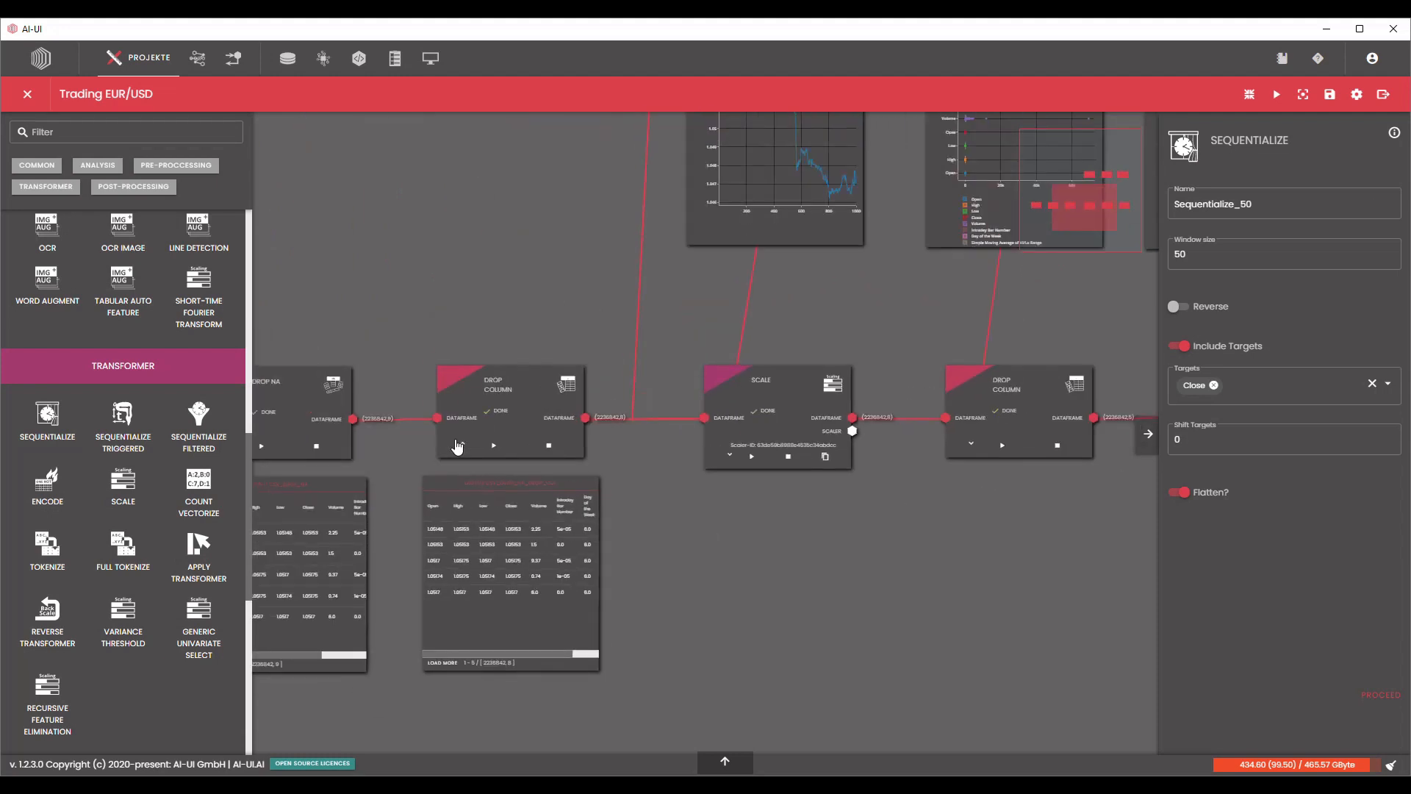
click(463, 444)
drag(680, 488, 1008, 511)
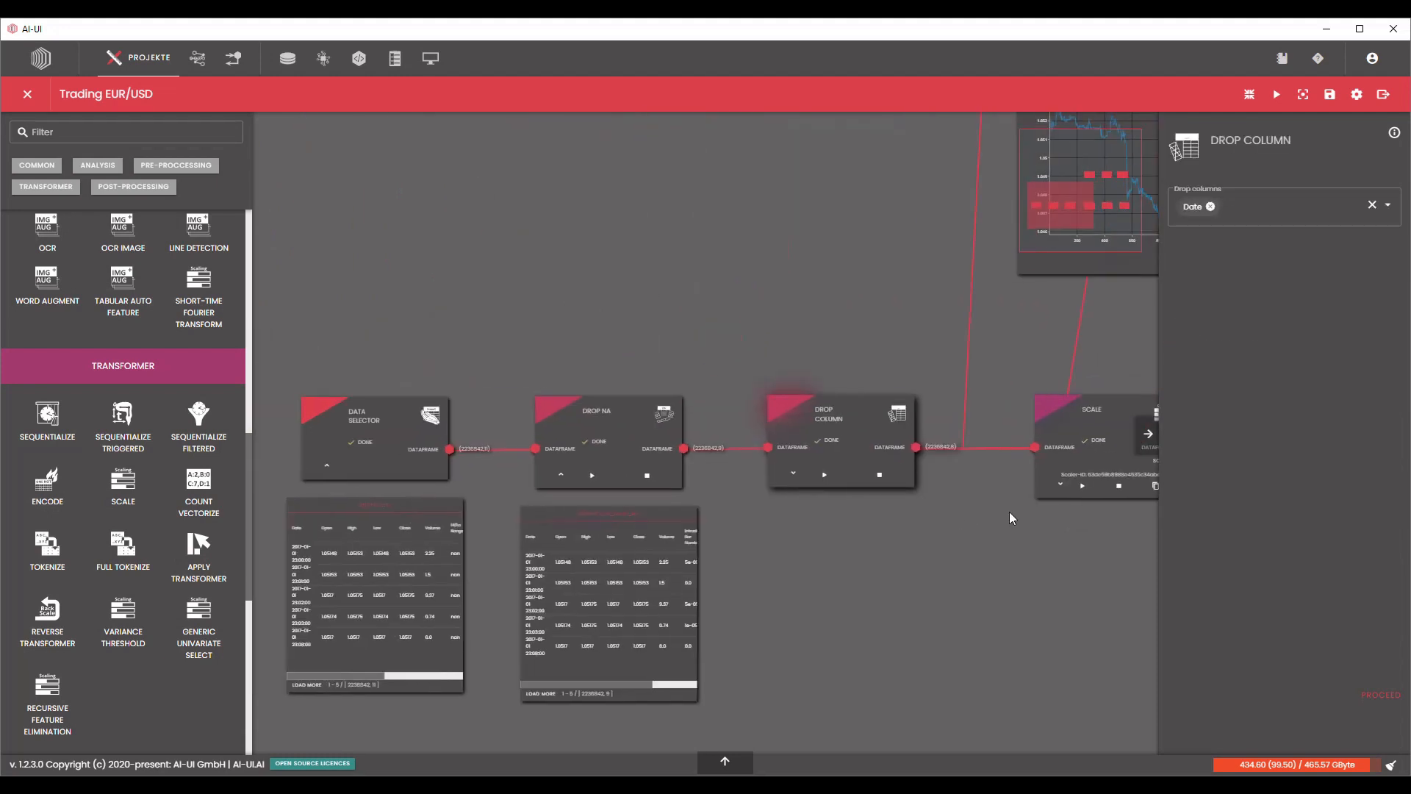
click(557, 480)
Check the Sequentialize node's processing status and examine its output table of windowed columns.
drag(808, 552, 435, 536)
drag(855, 565, 650, 564)
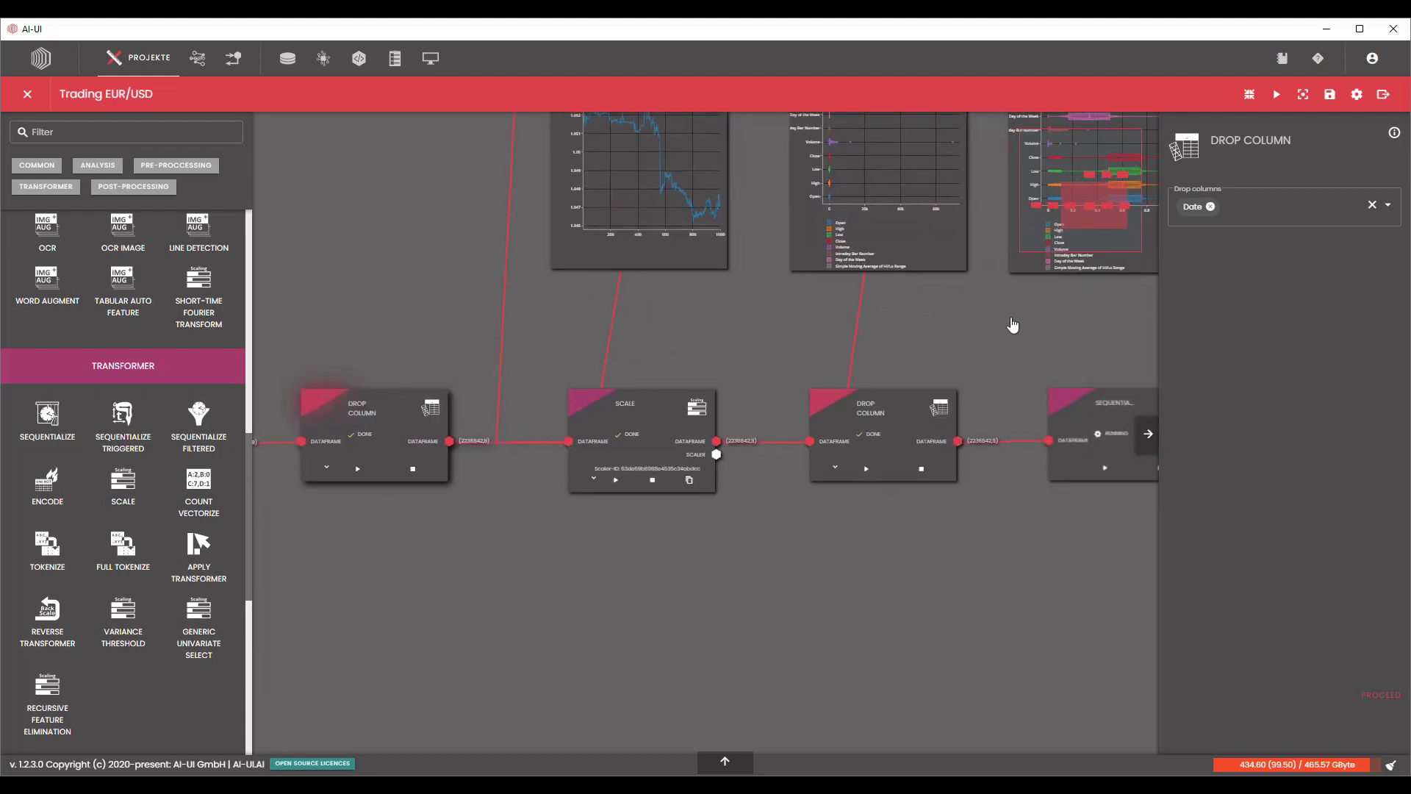
drag(1011, 552, 776, 578)
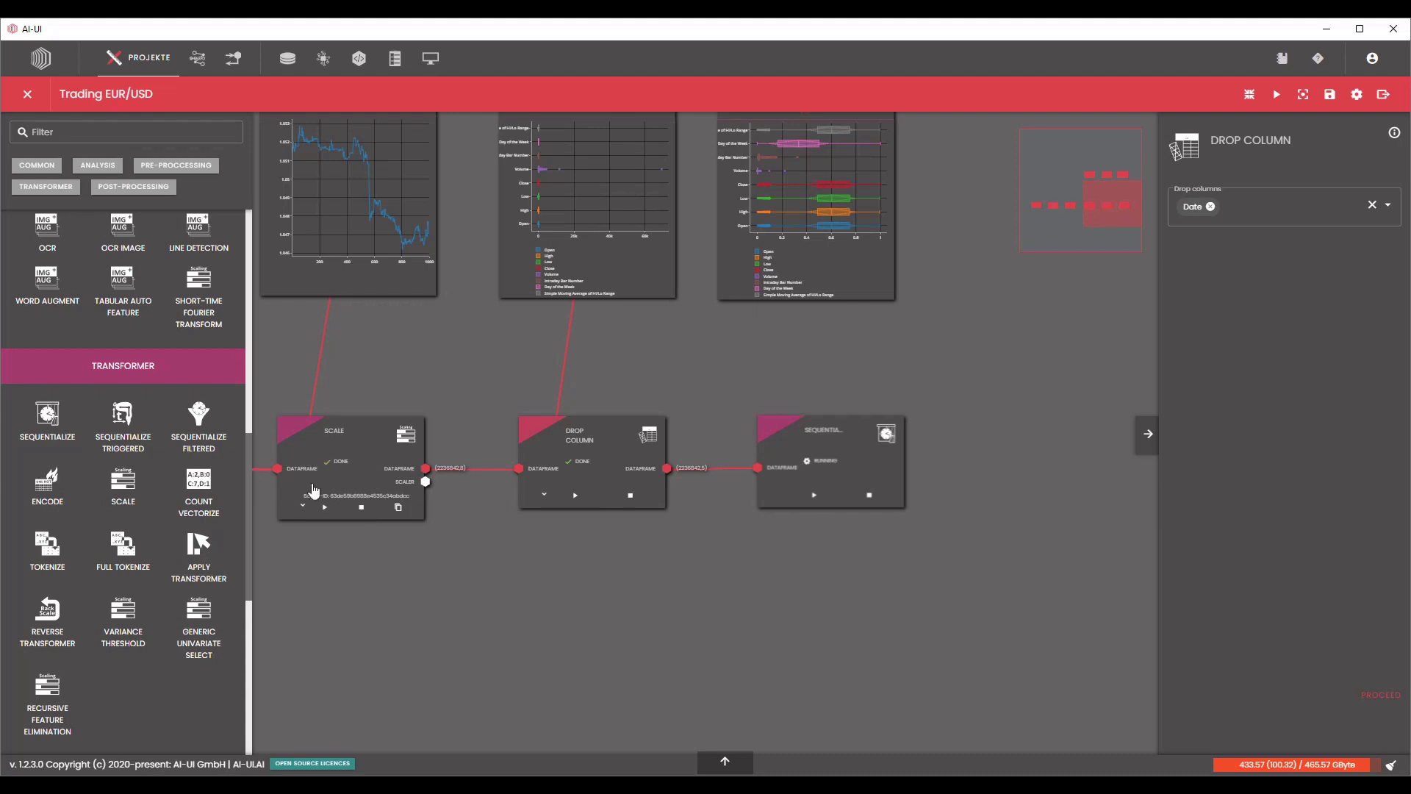
scroll(942, 548, up, 2)
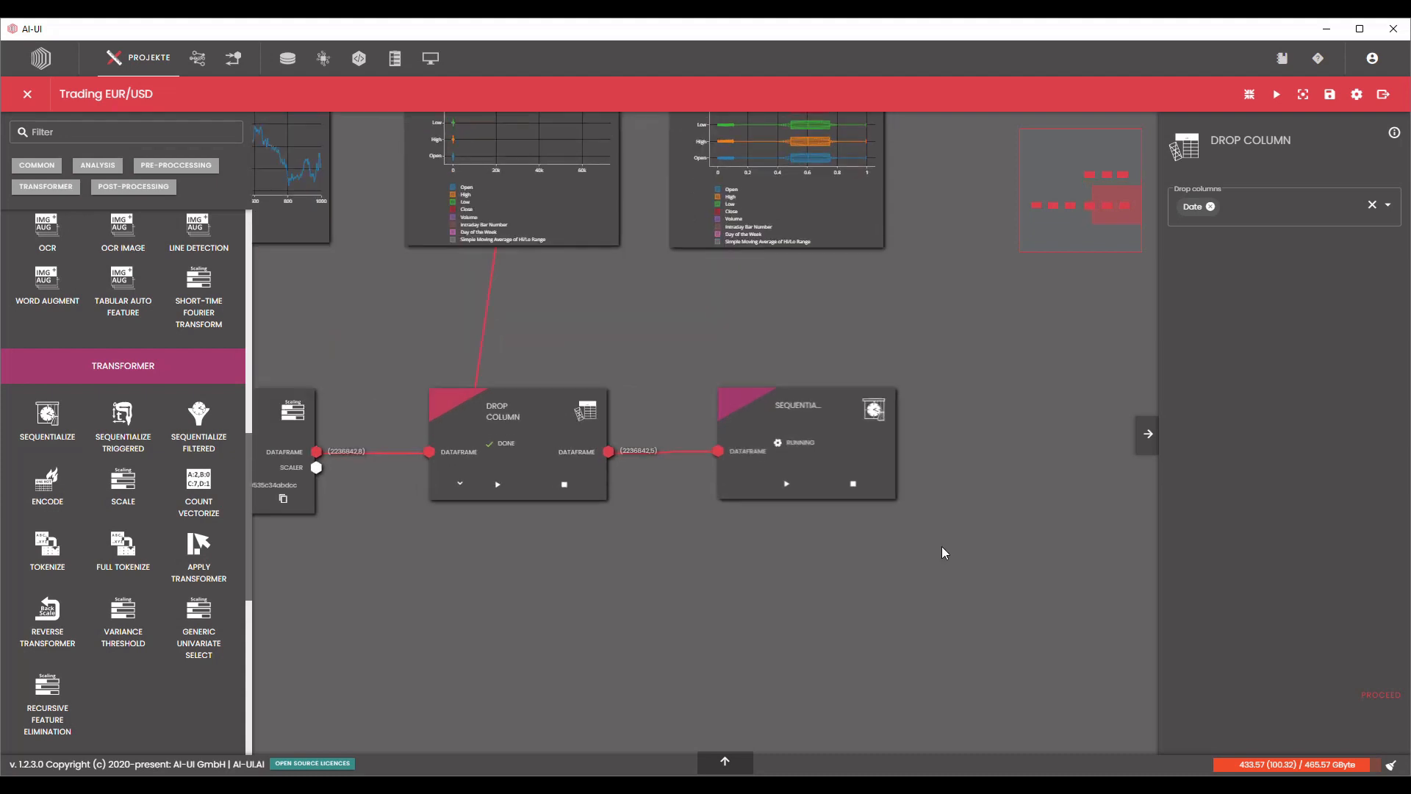
click(848, 450)
scroll(1046, 431, up, 2)
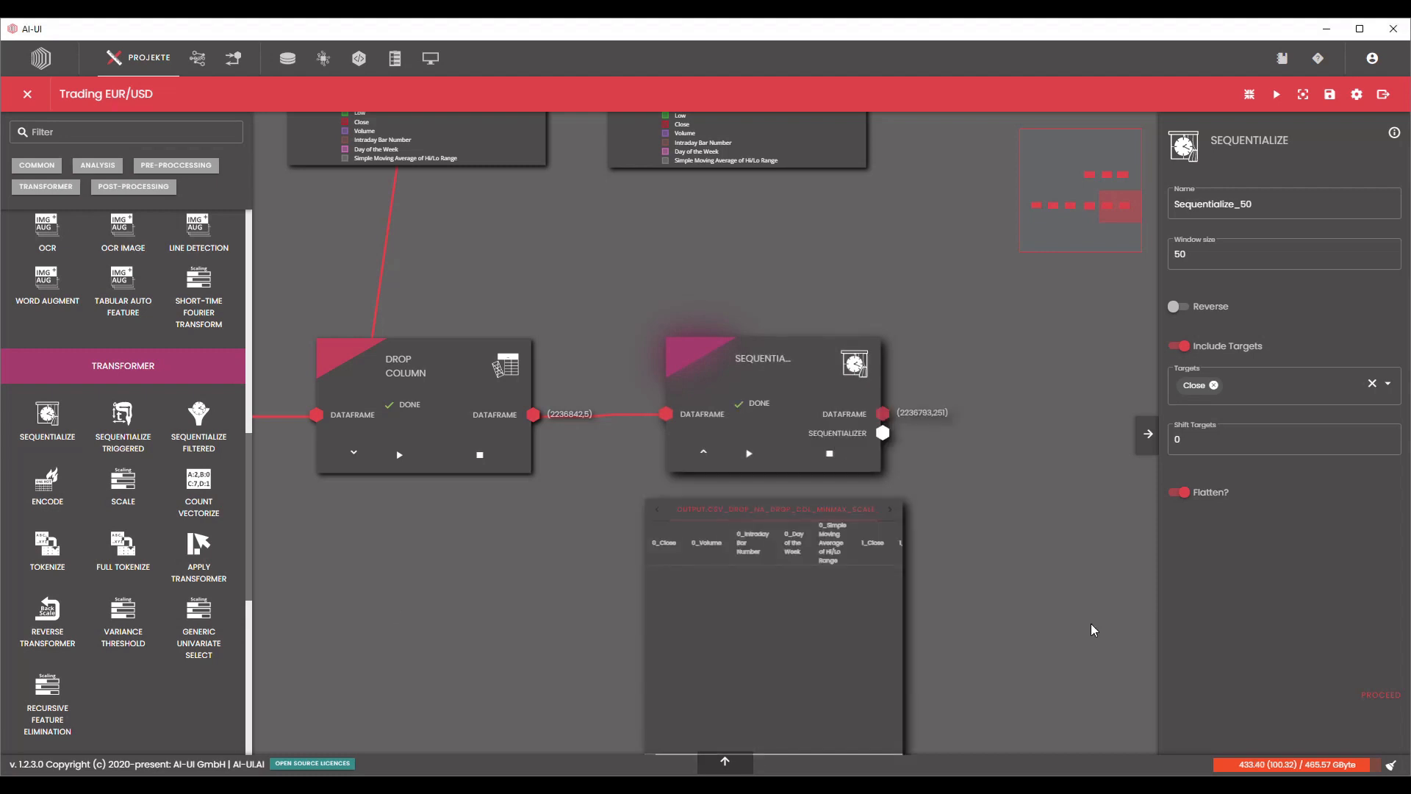
drag(1067, 634, 1056, 524)
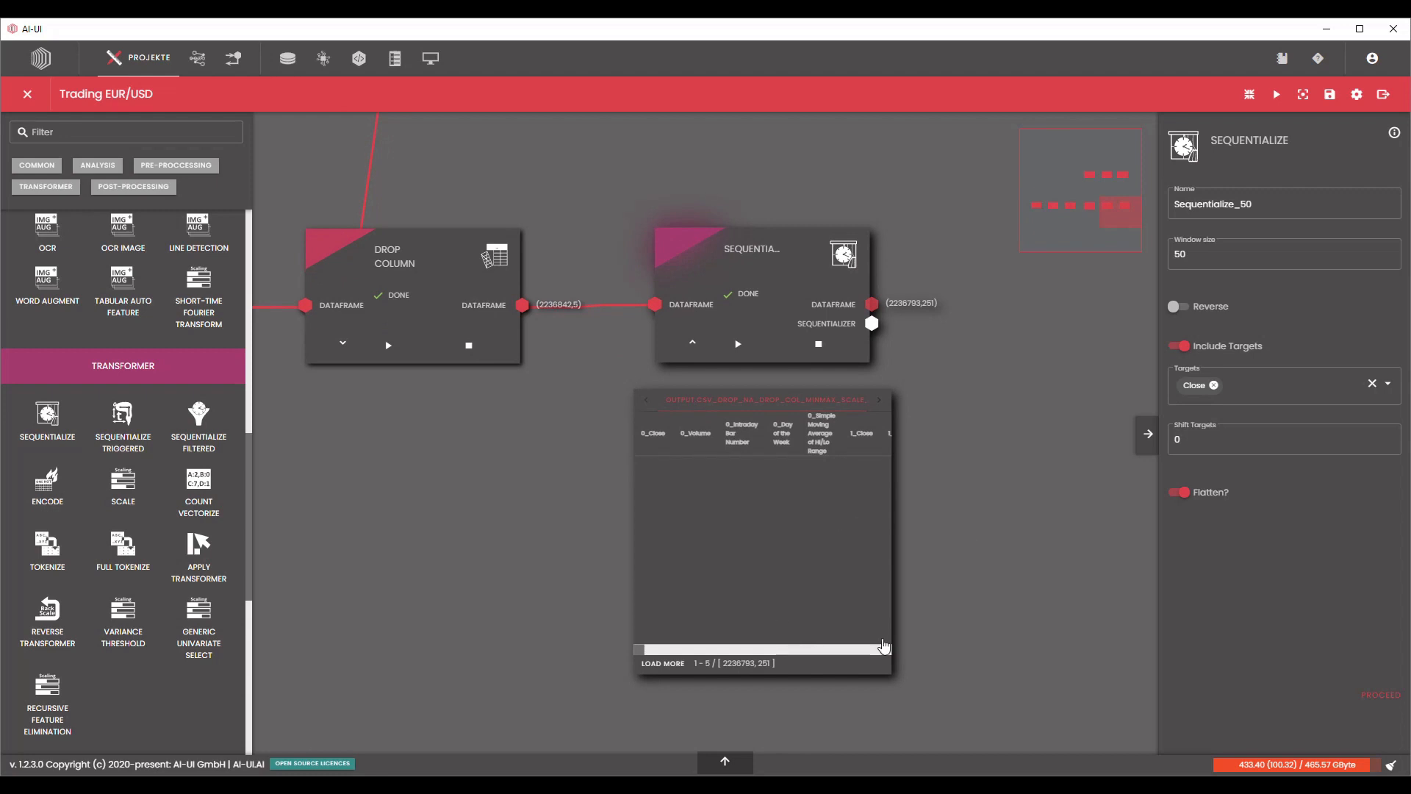
scroll(947, 524, up, 2)
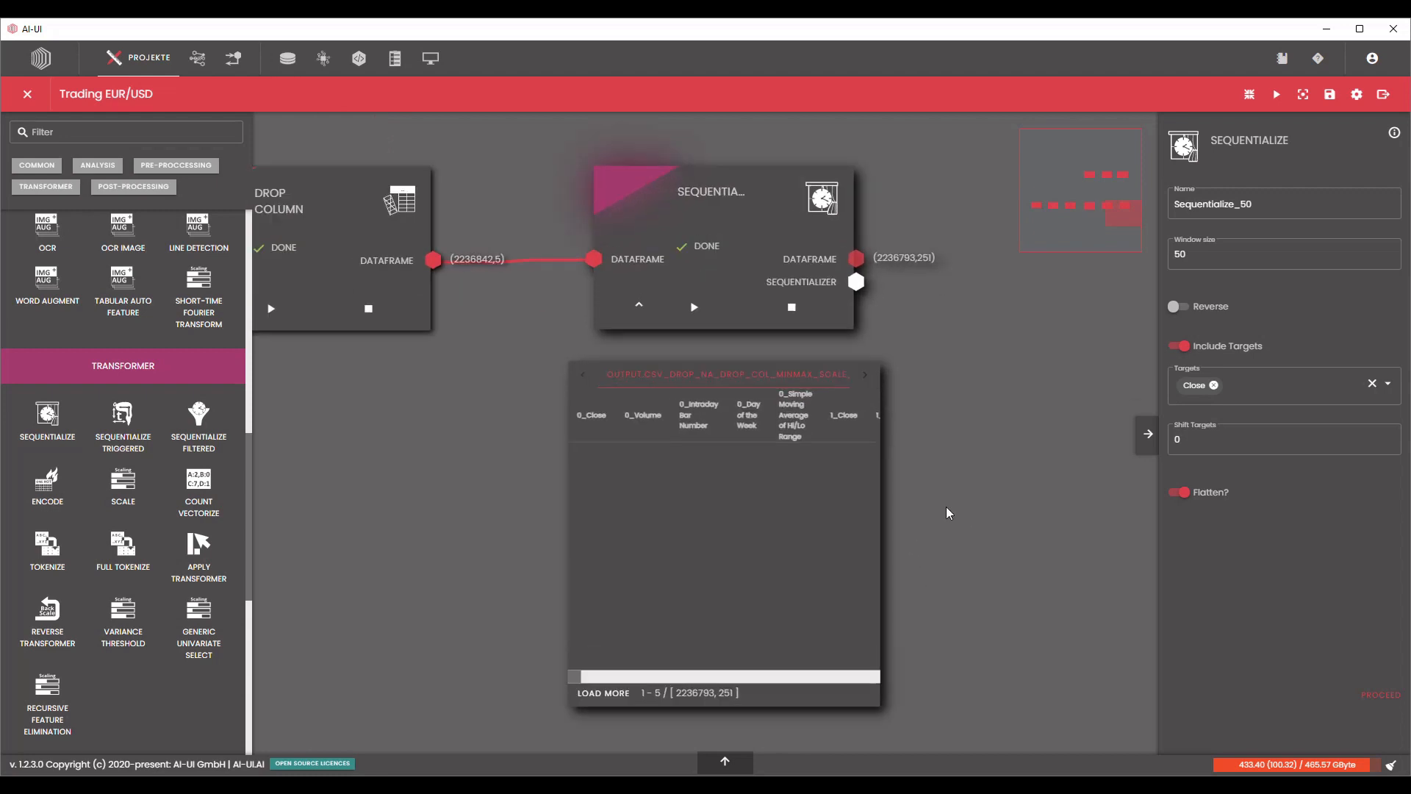
scroll(946, 509, down, 2)
drag(969, 385, 967, 450)
scroll(974, 373, up, 2)
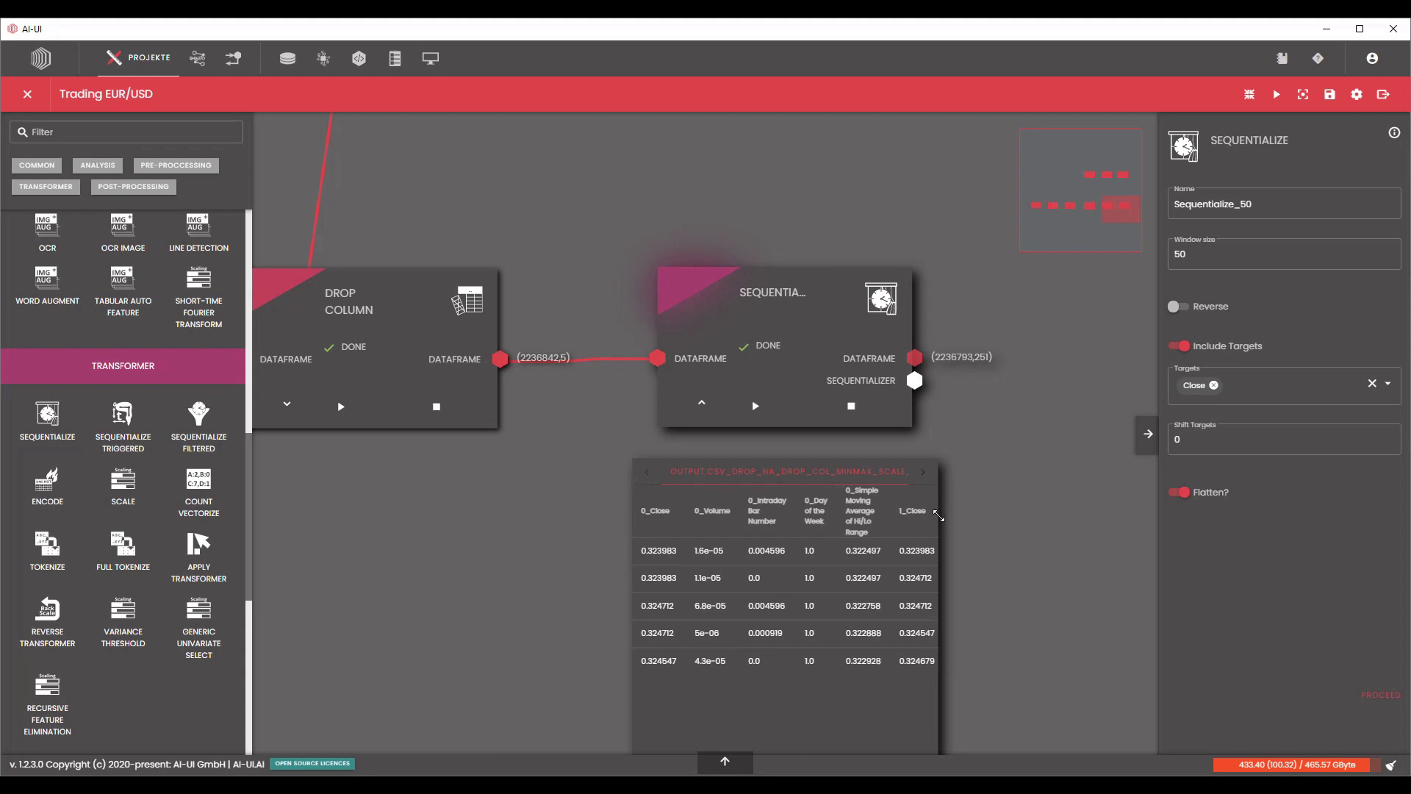
Review the Sequentialize output table's windowed columns from the first window step through to the Close target, and collapse the table.
drag(1016, 558, 996, 479)
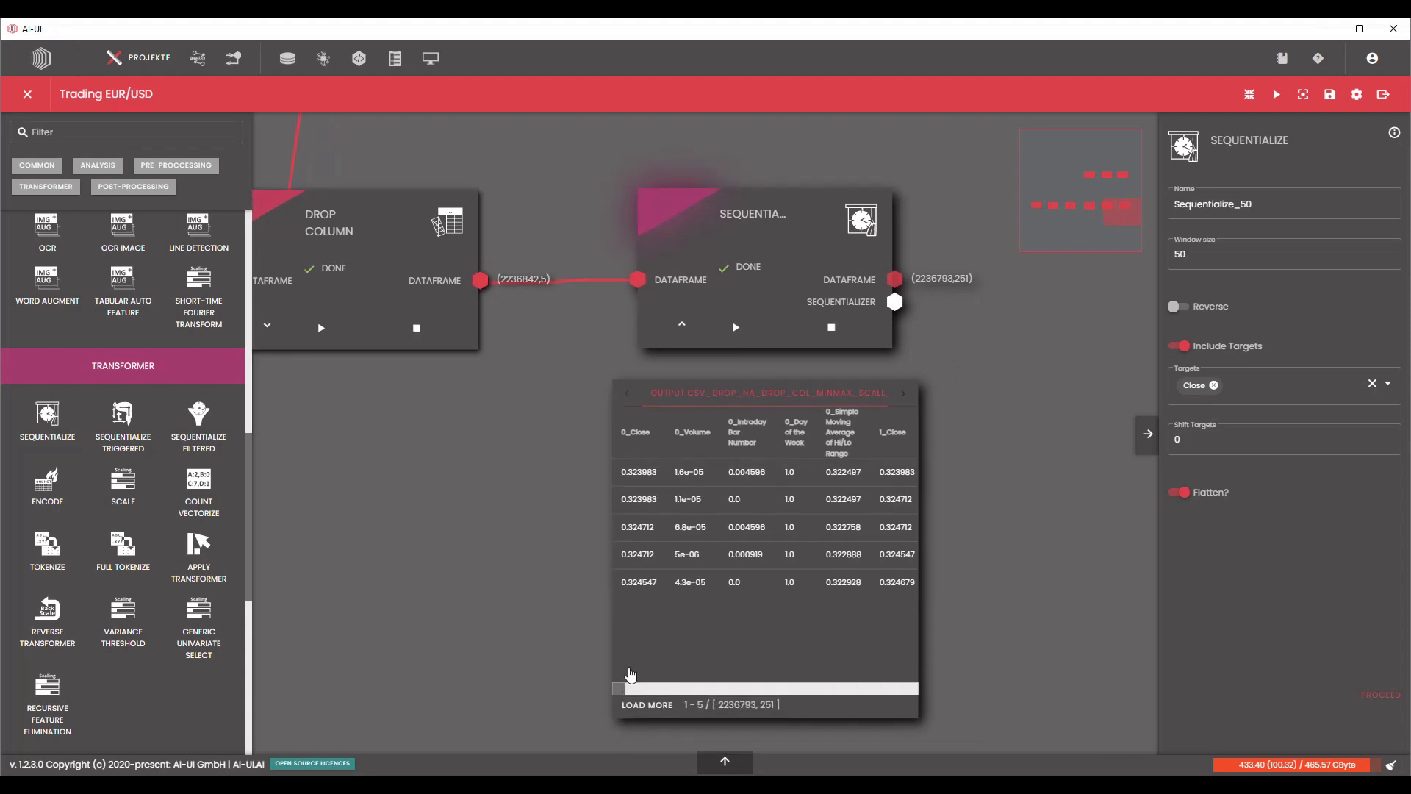
drag(623, 690, 624, 690)
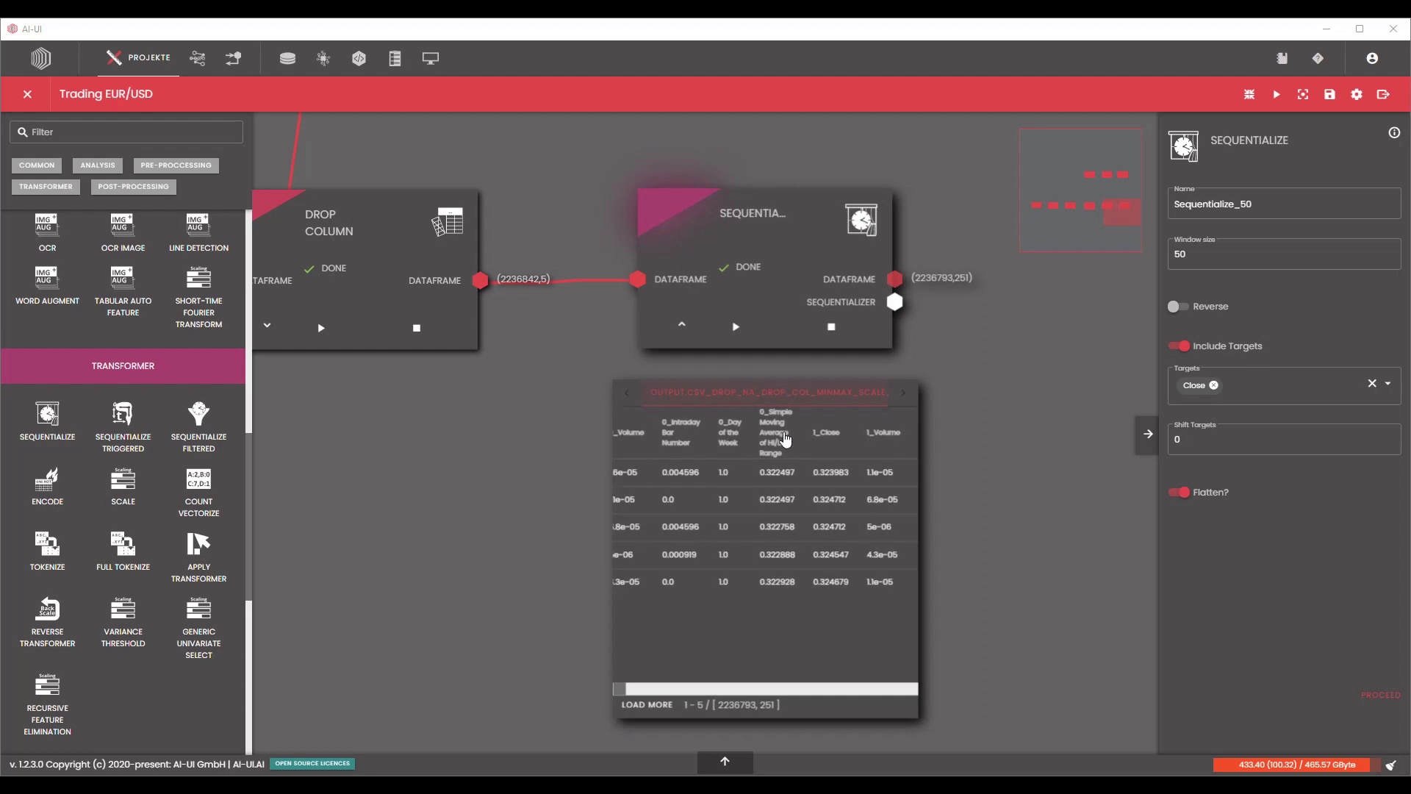
drag(621, 697, 918, 681)
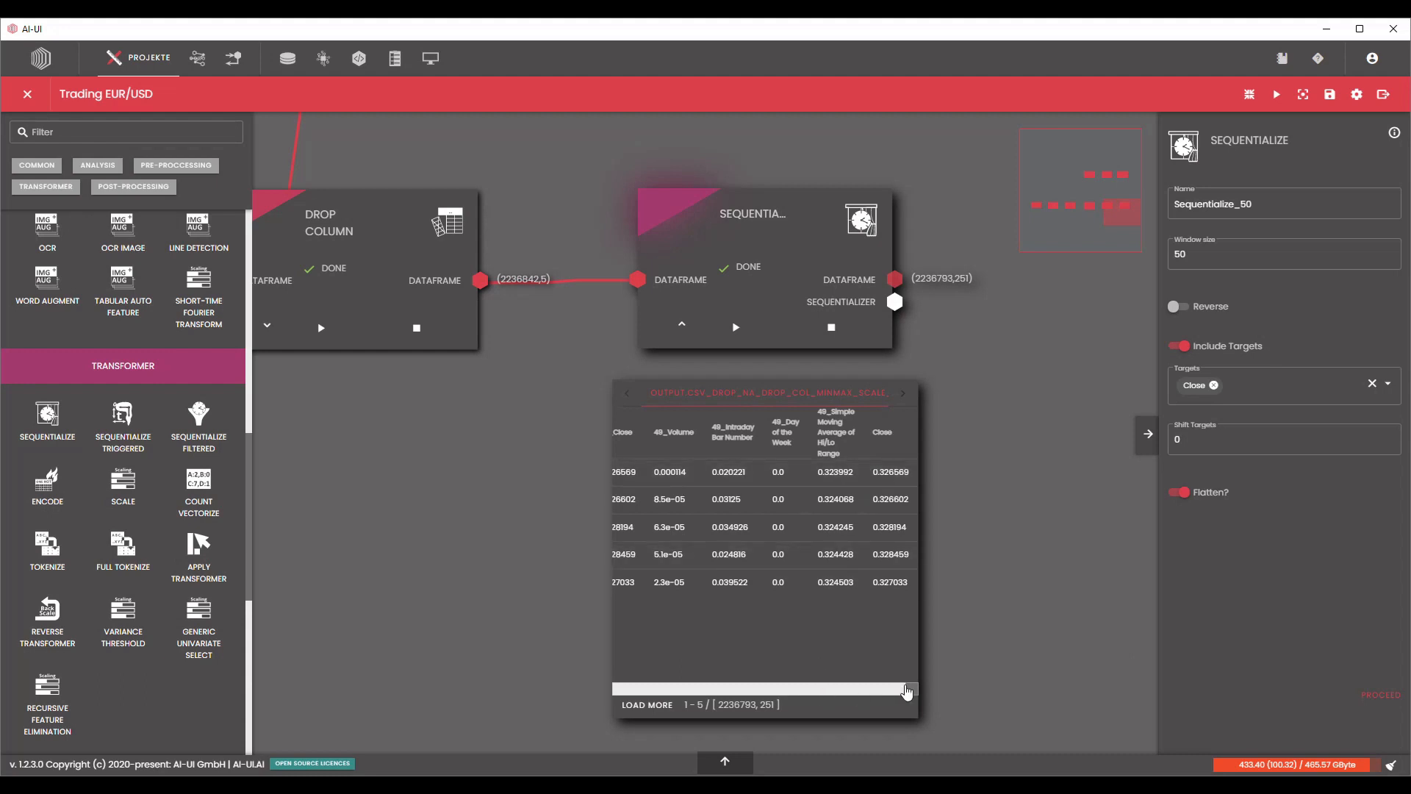
drag(911, 695, 616, 689)
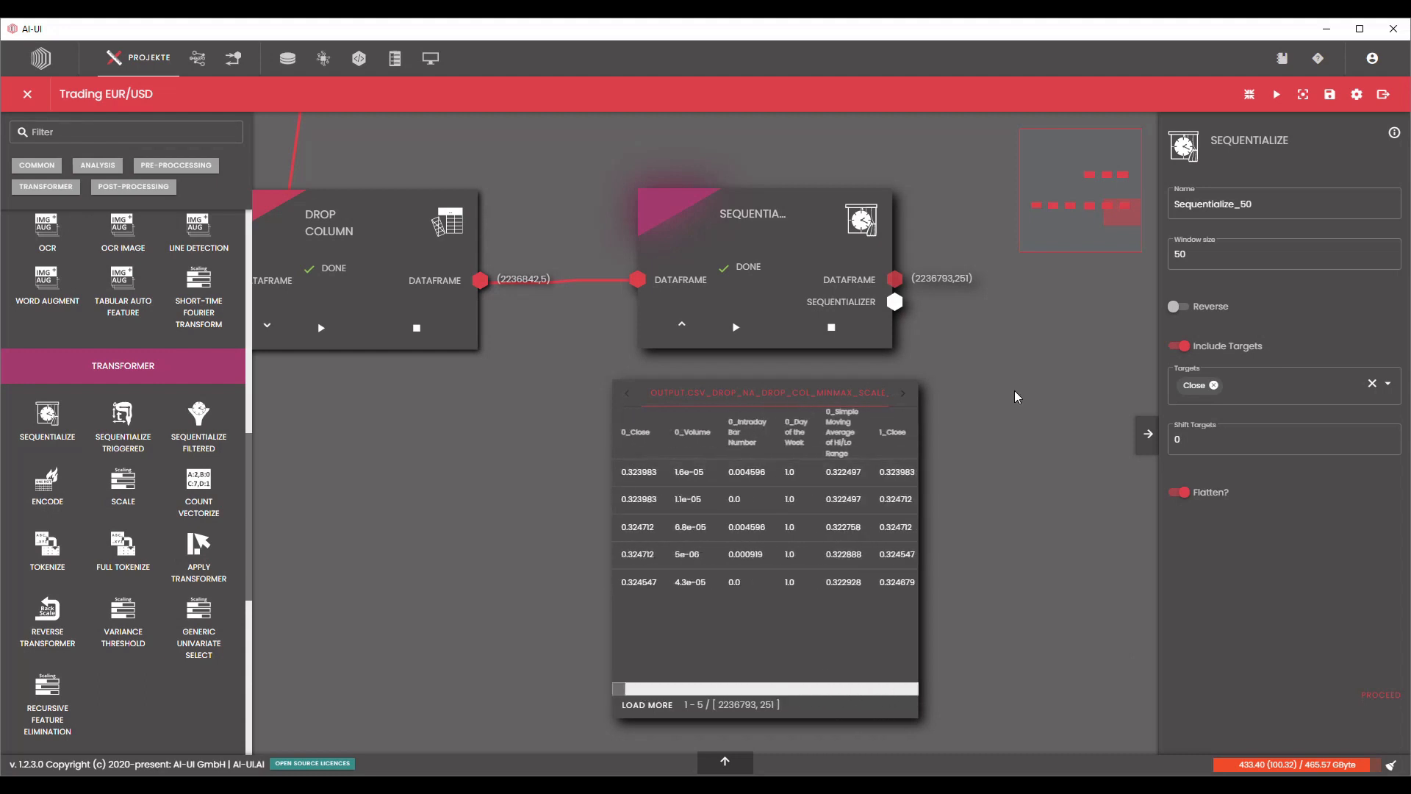
scroll(779, 430, down, 3)
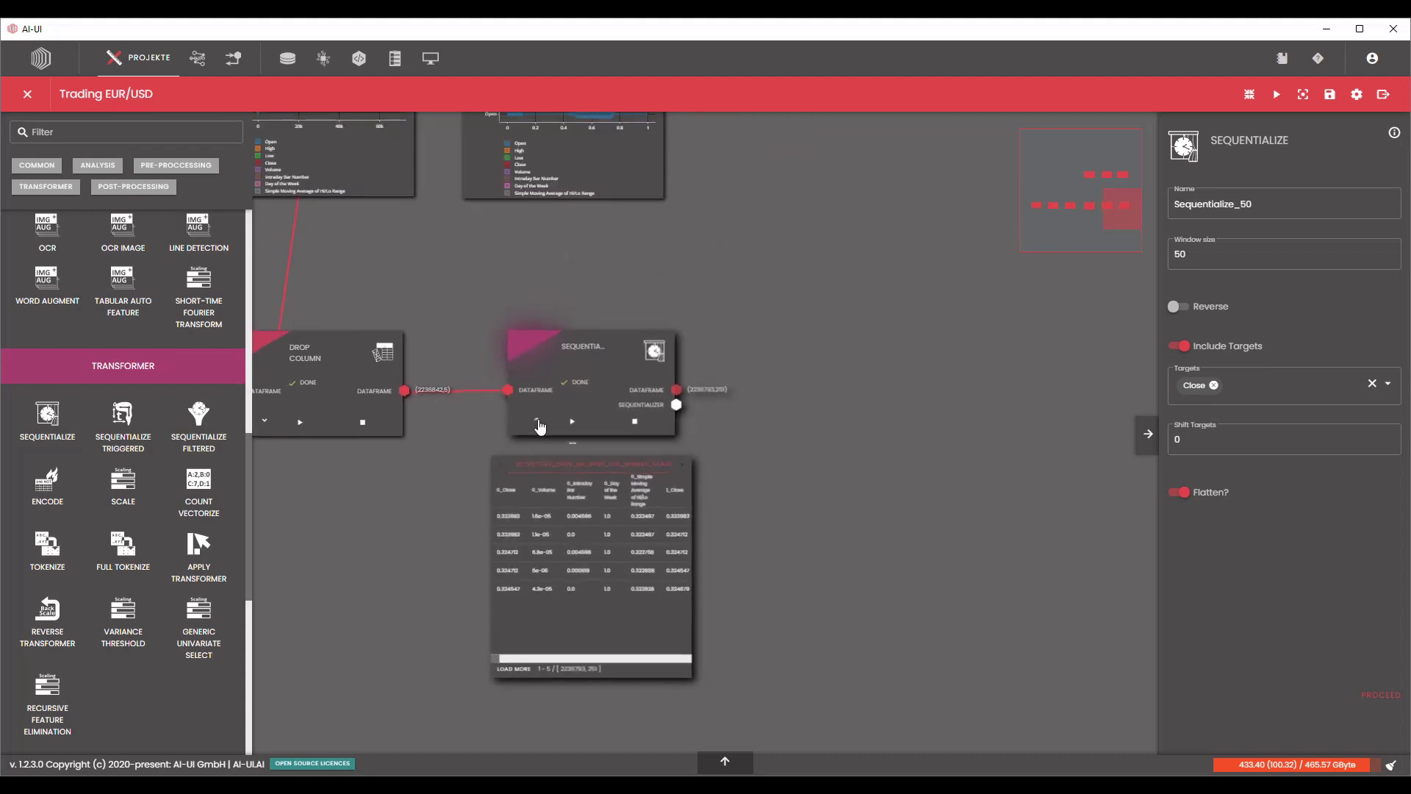
click(537, 420)
Add a Train Validation Test Split node after the Sequentialize node and feed it the Sequentialize dataframe output.
scroll(184, 383, up, 5)
scroll(184, 383, up, 4)
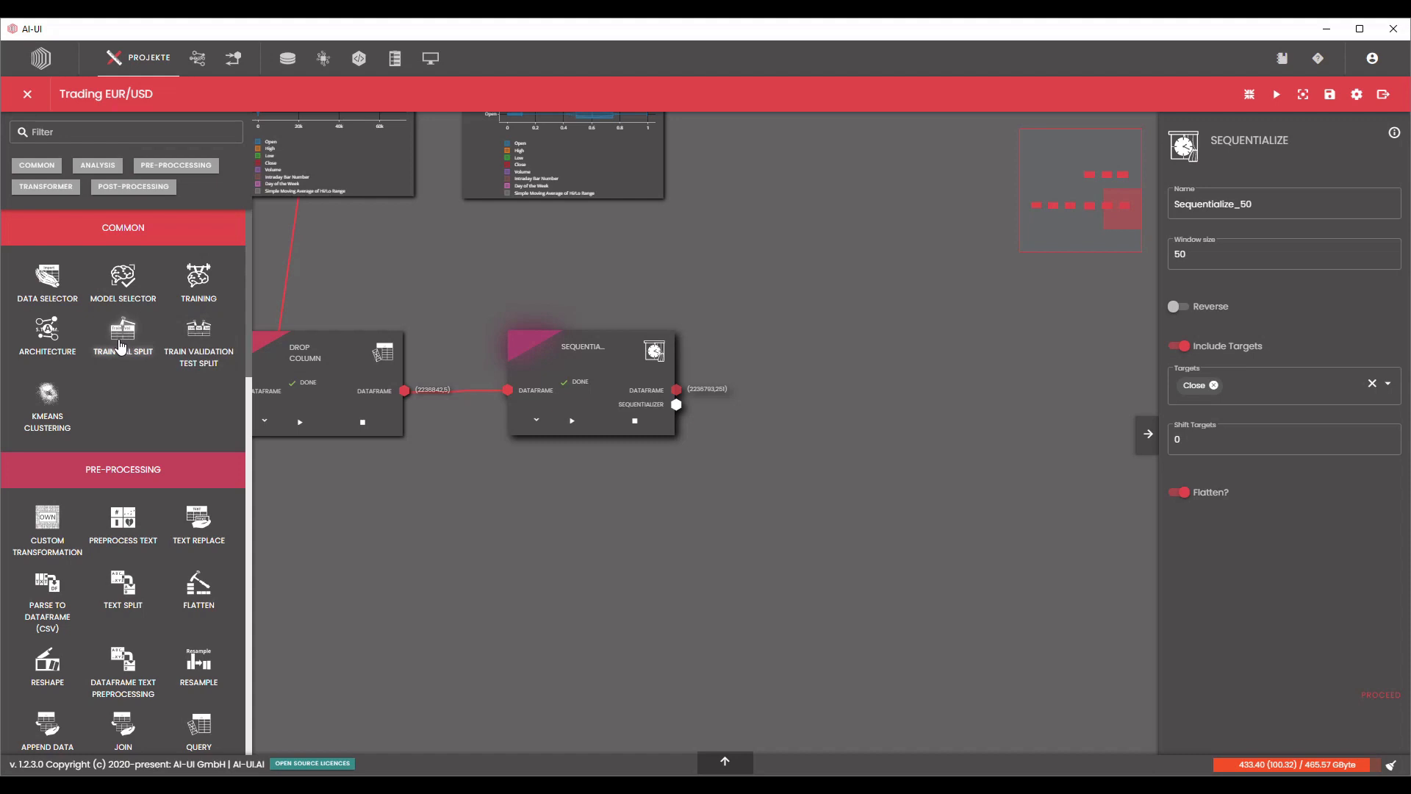
drag(196, 339, 834, 327)
click(717, 434)
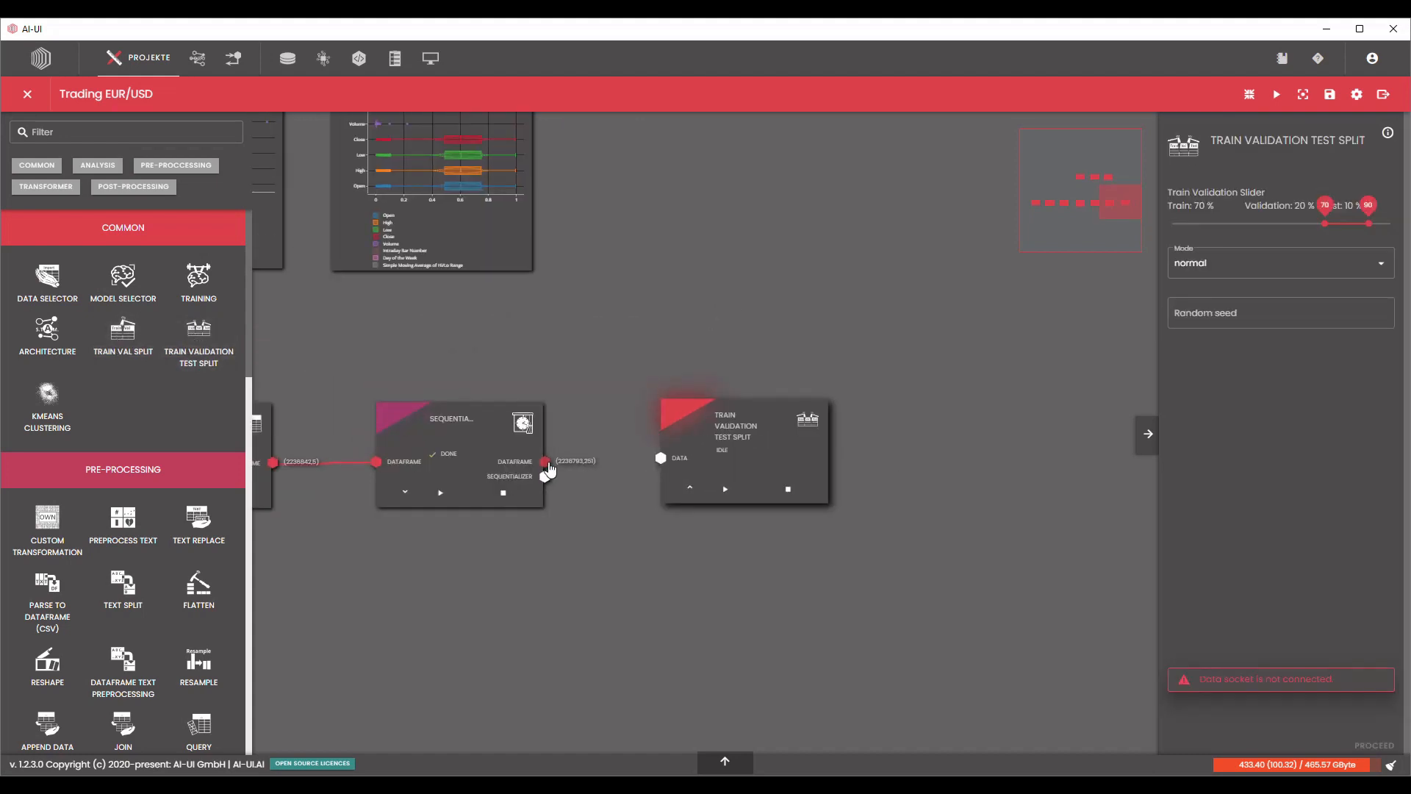
drag(545, 461, 733, 449)
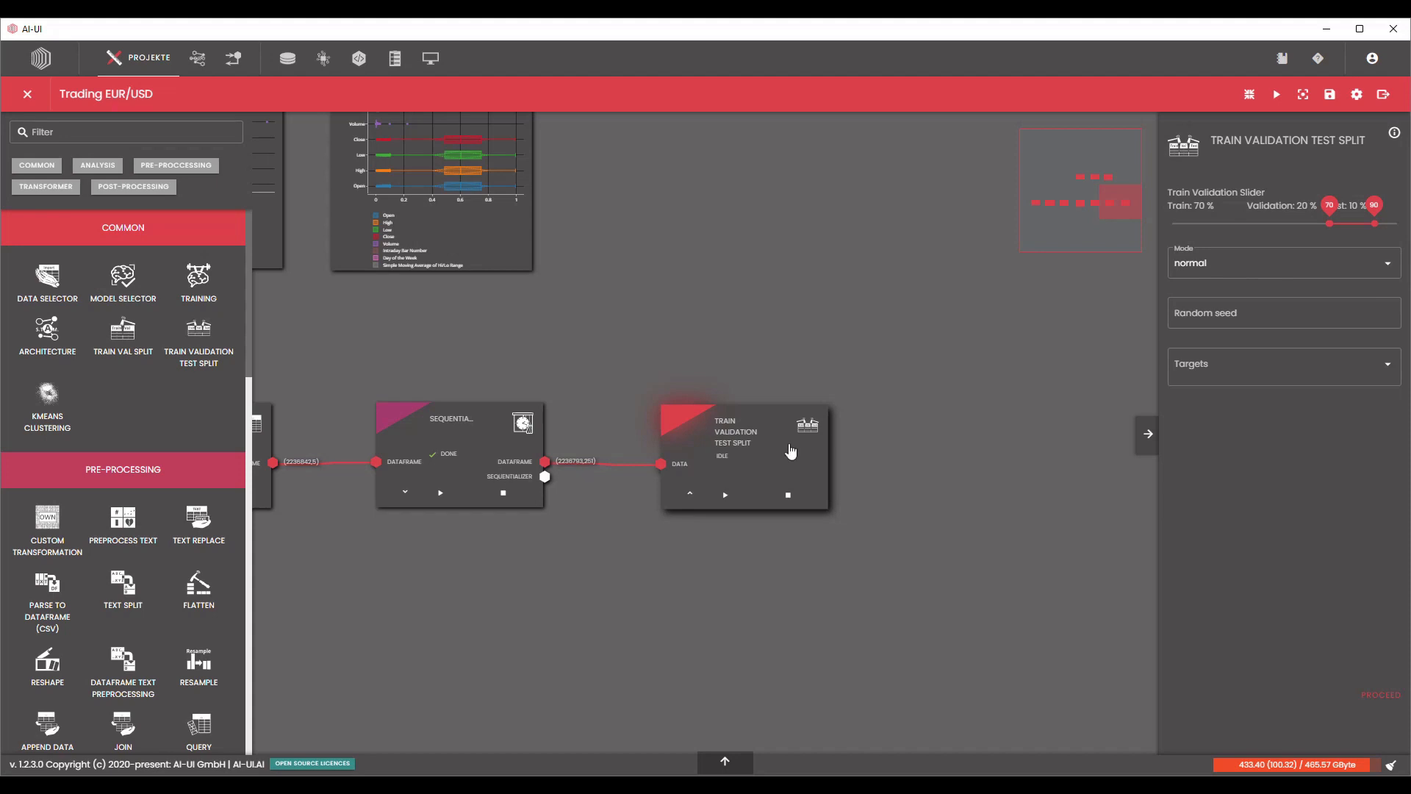
Process the Train Validation Test Split node in normal mode with 70 % train, 20 % validation and 10 % test, leaving the random seed empty.
click(1209, 320)
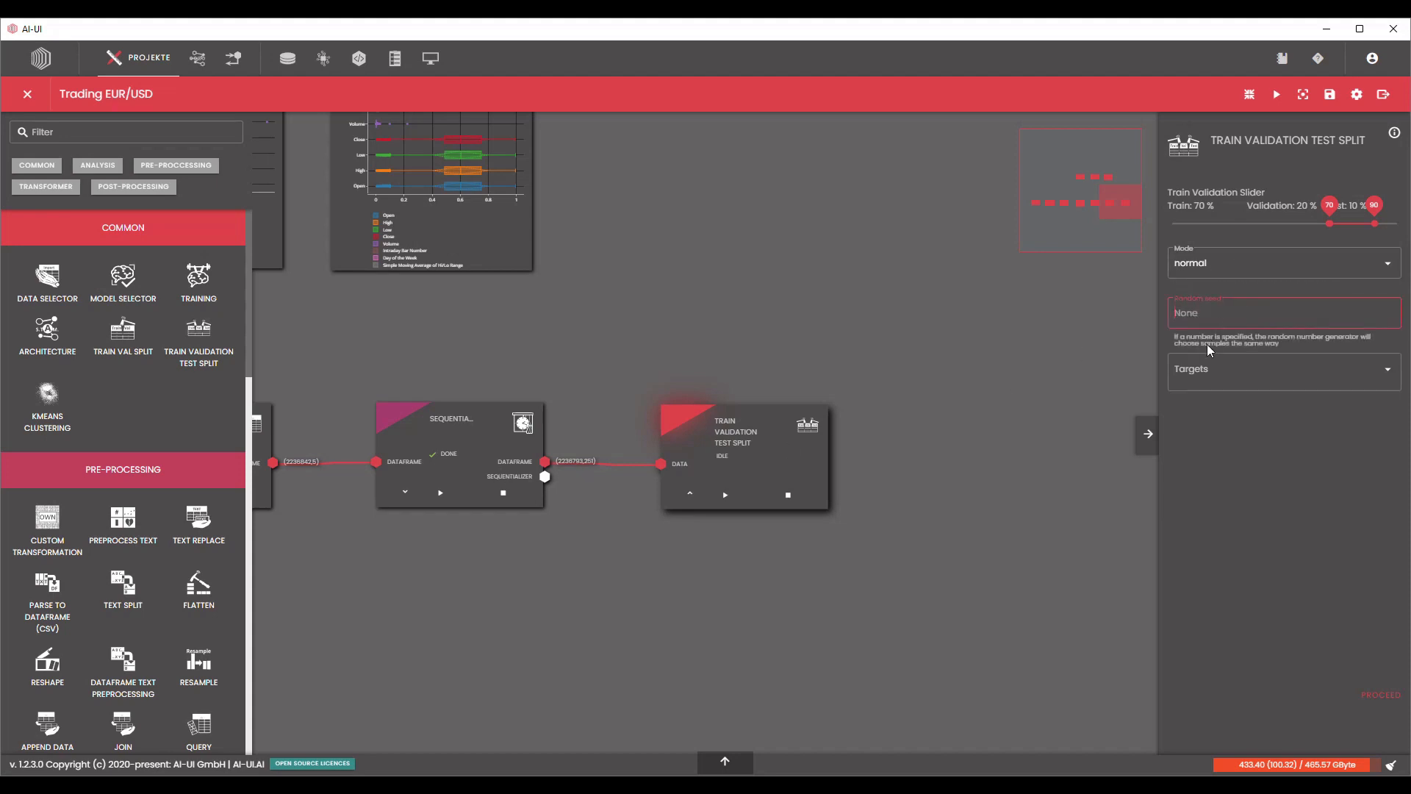
click(1068, 405)
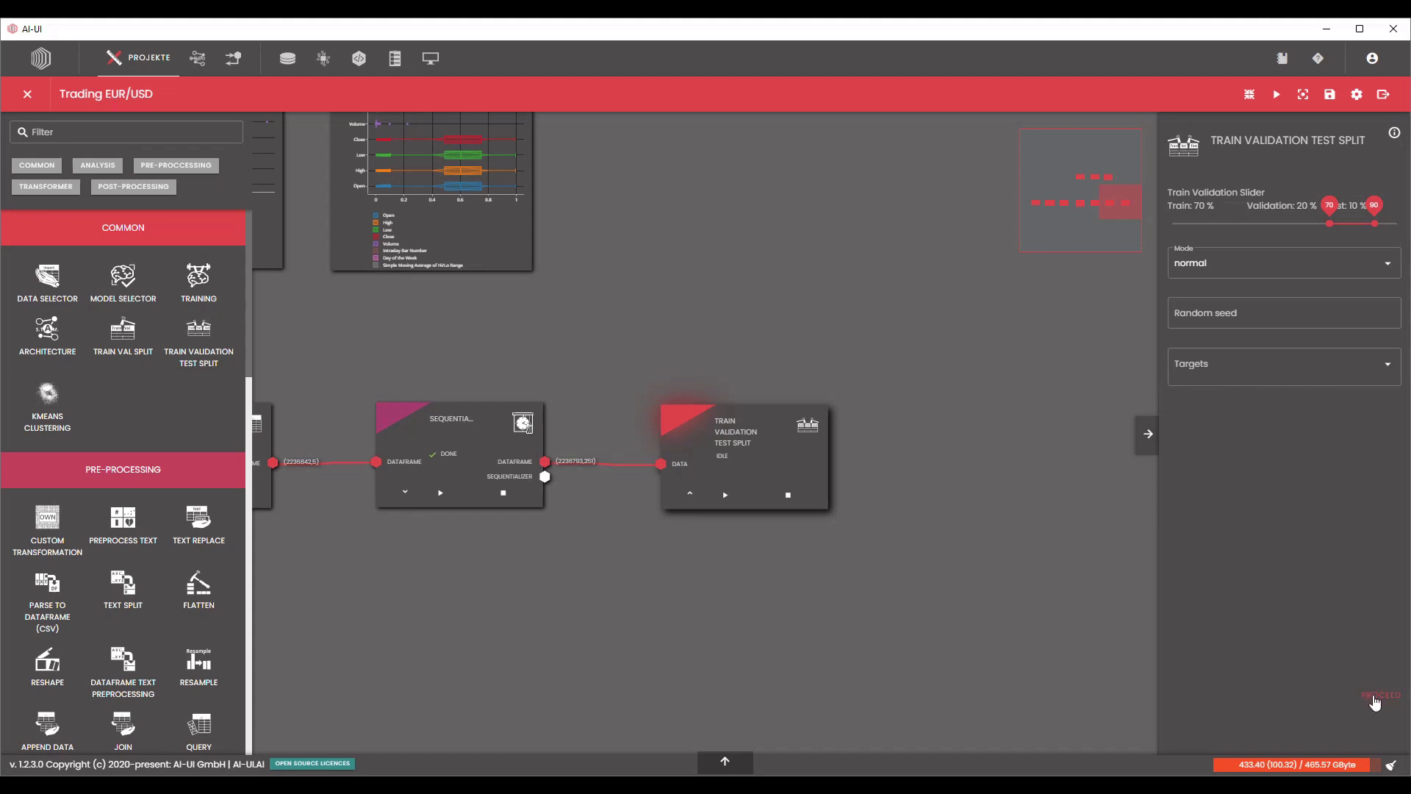
click(1370, 695)
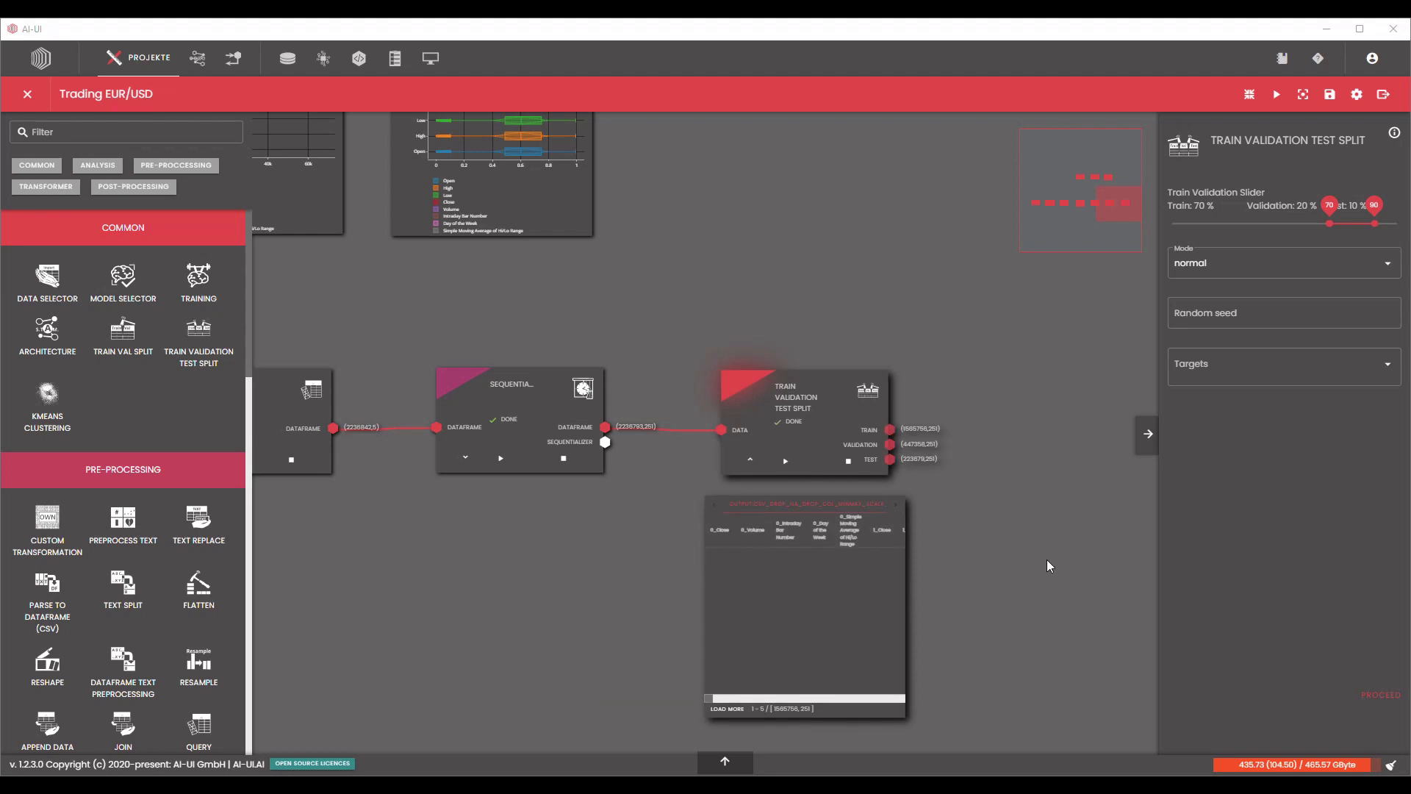
Examine the train, validation and test output shapes of the split node in relation to its incoming dataframe.
scroll(1008, 492, up, 5)
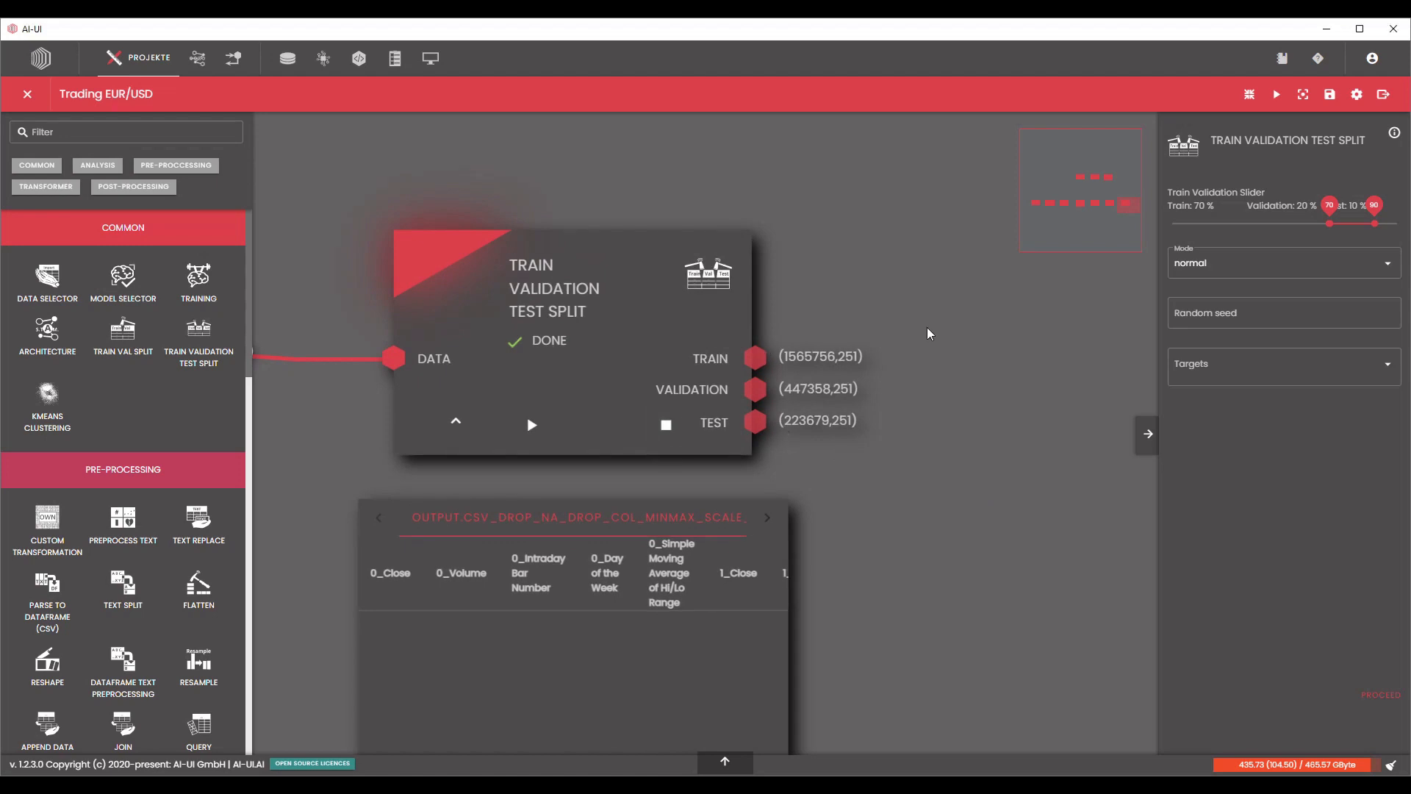
drag(363, 286, 533, 364)
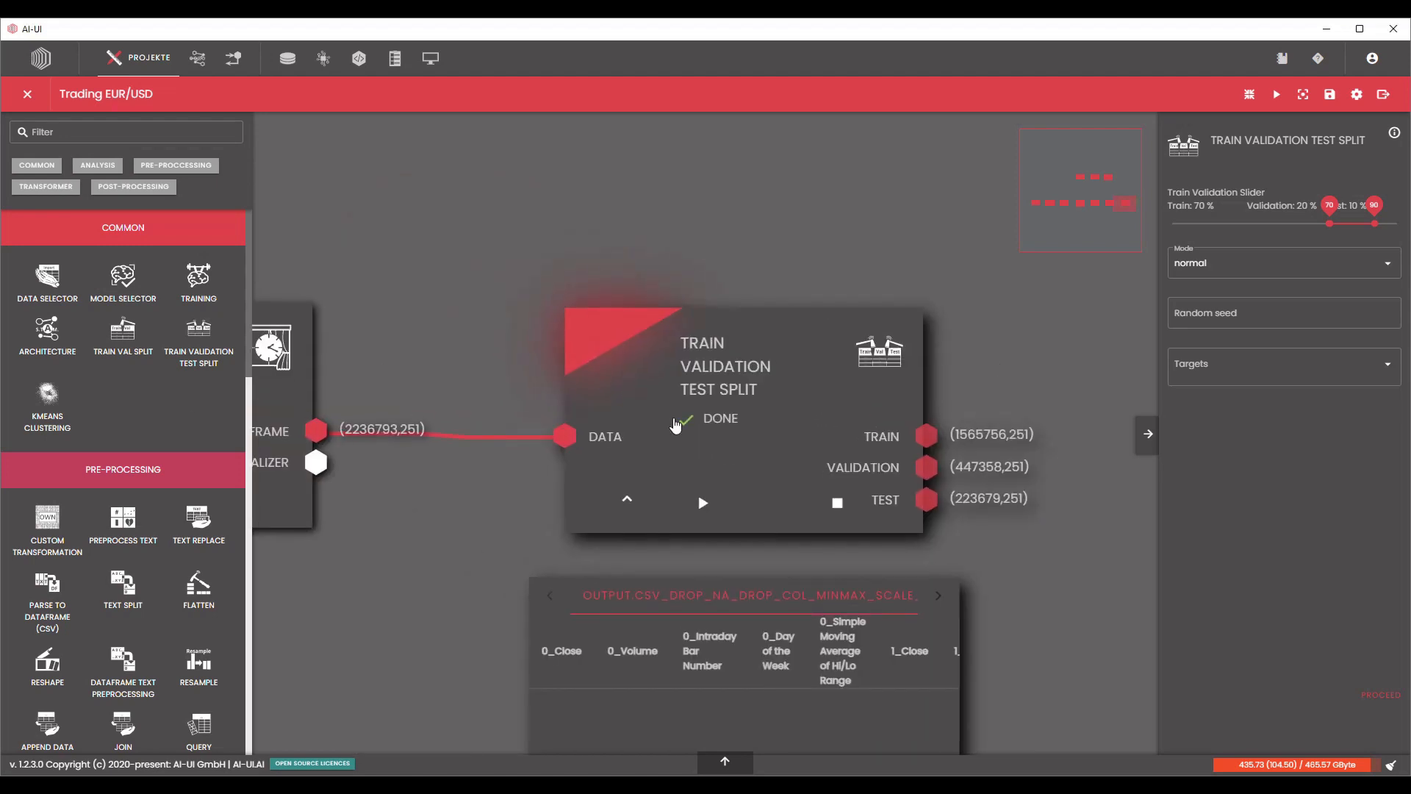
drag(1043, 399, 980, 376)
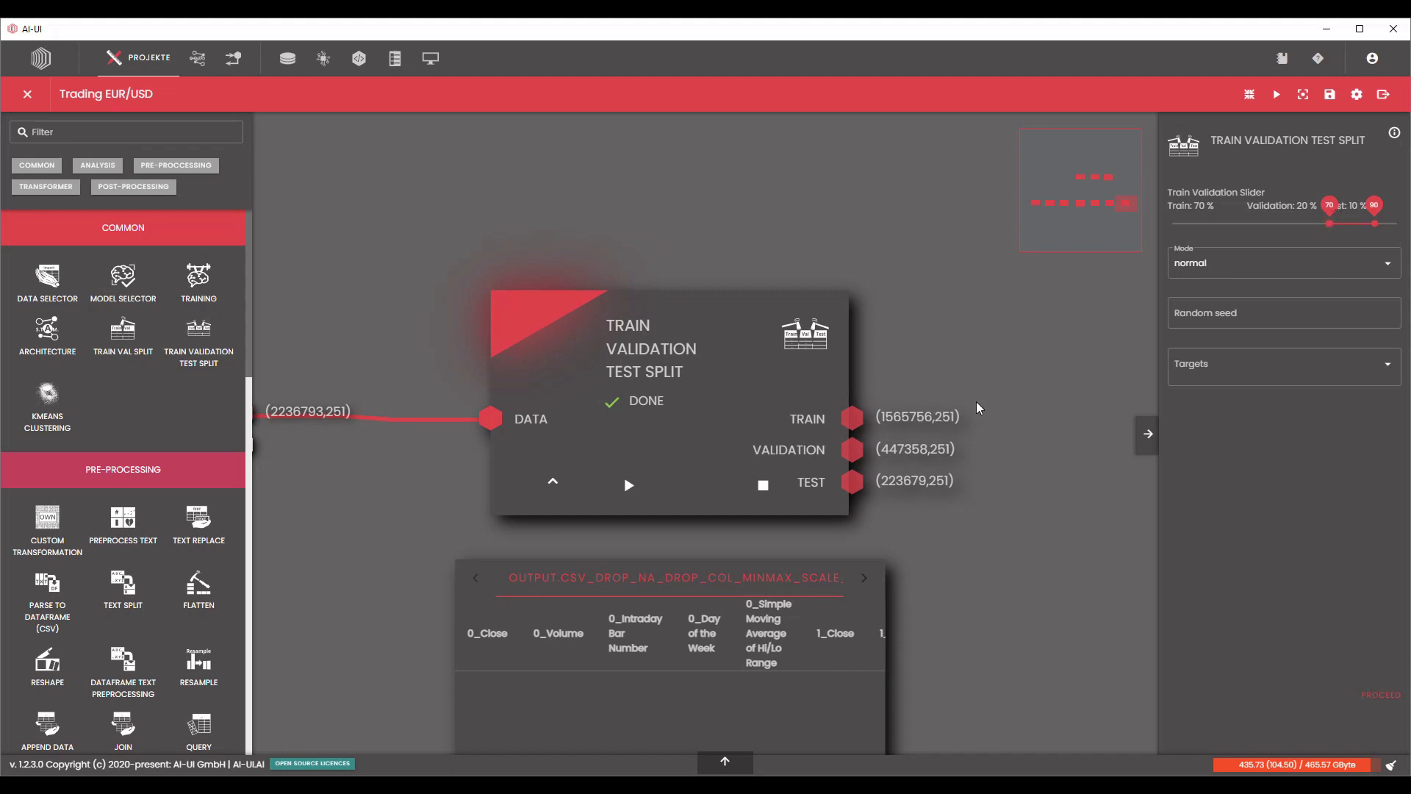
drag(1010, 411, 930, 384)
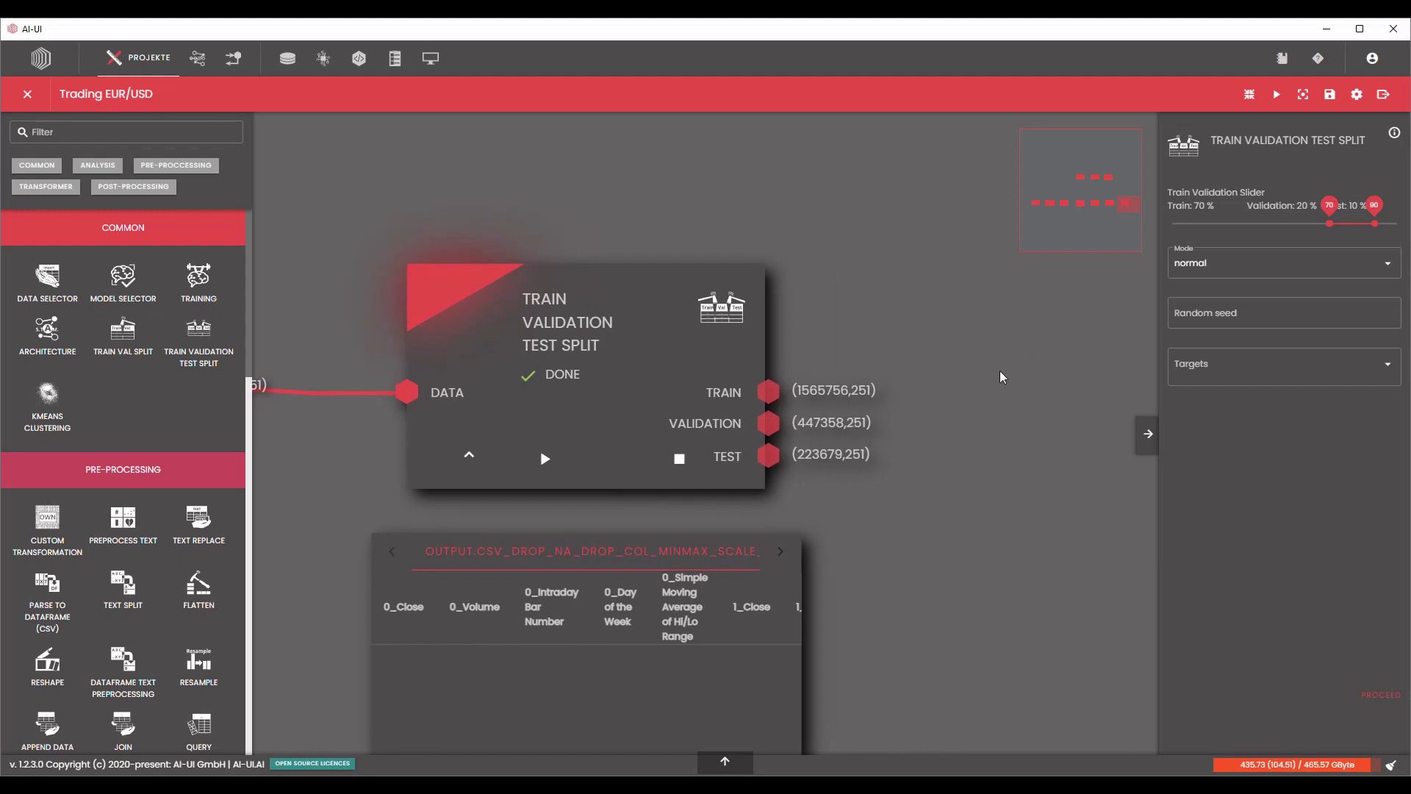
click(1225, 313)
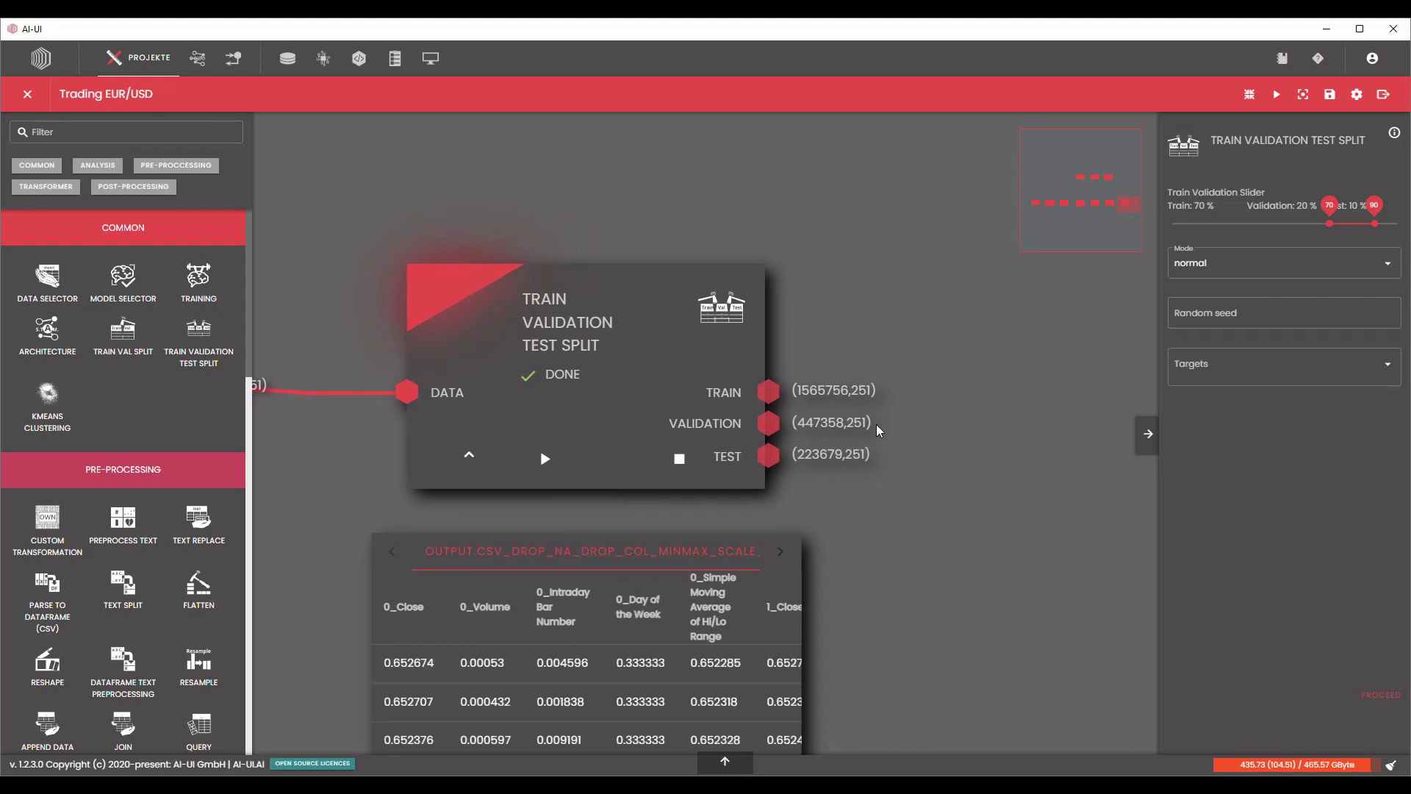
scroll(893, 424, down, 3)
scroll(894, 424, down, 2)
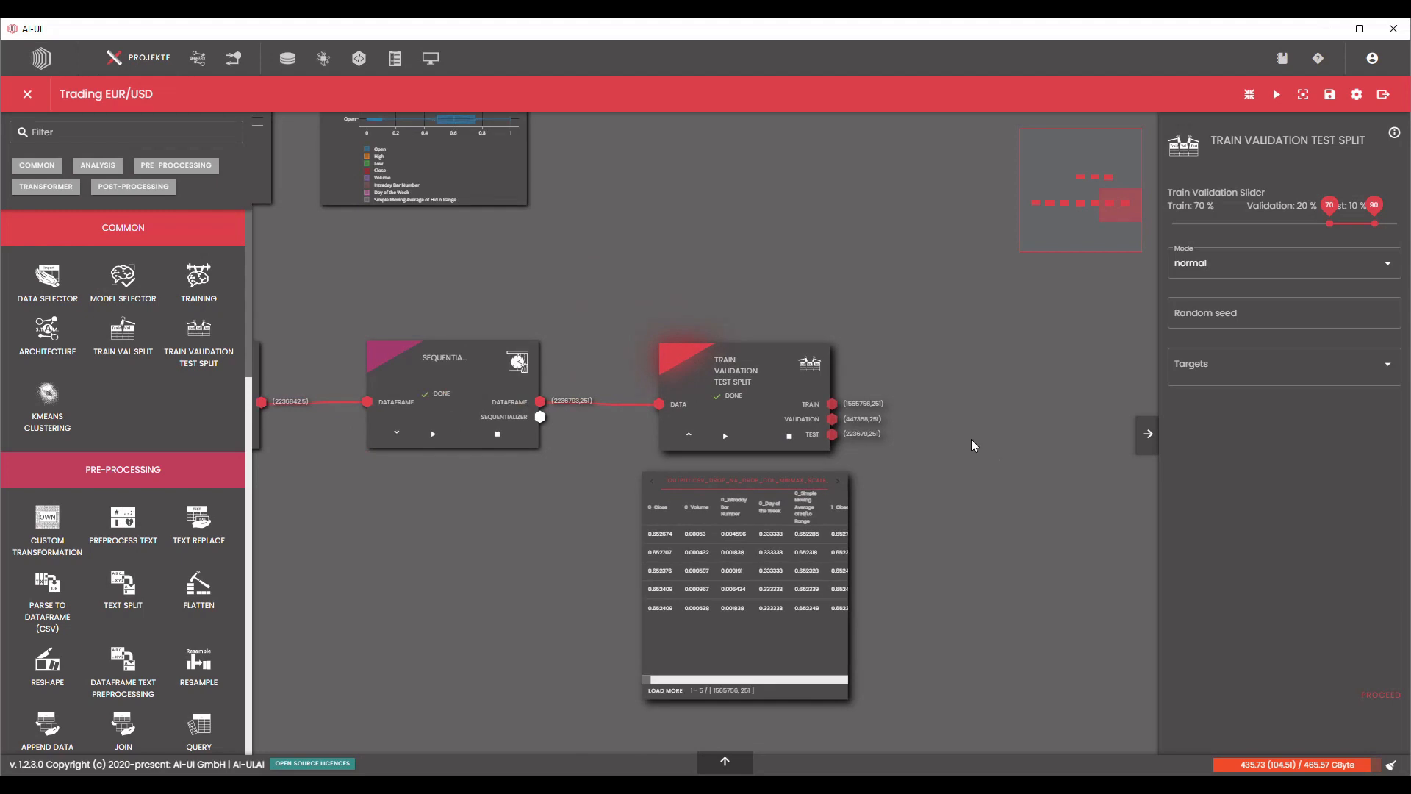
Collapse the output table of the Train Validation Test Split node and save the Trading EUR/USD project.
click(688, 435)
scroll(882, 390, down, 3)
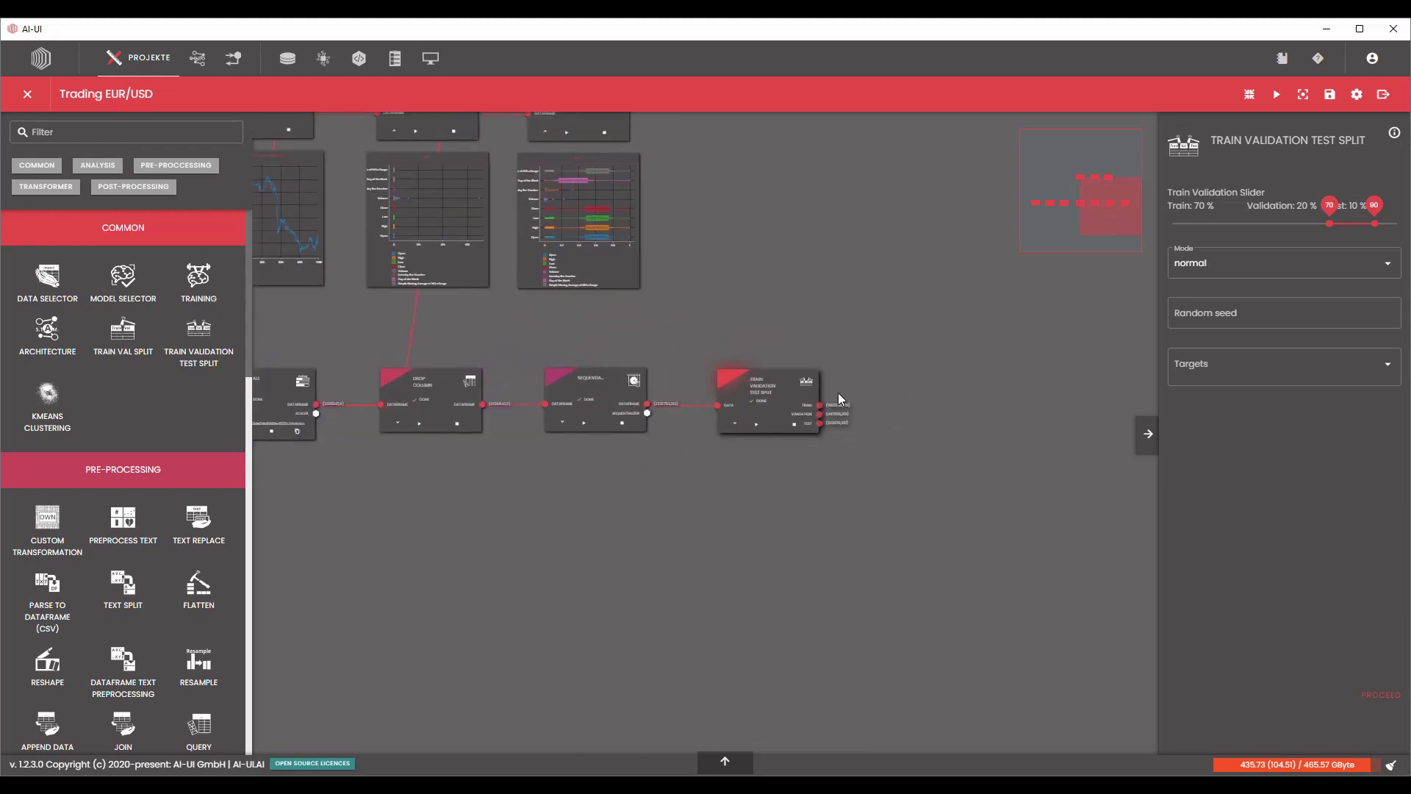
drag(841, 399, 684, 422)
click(1330, 94)
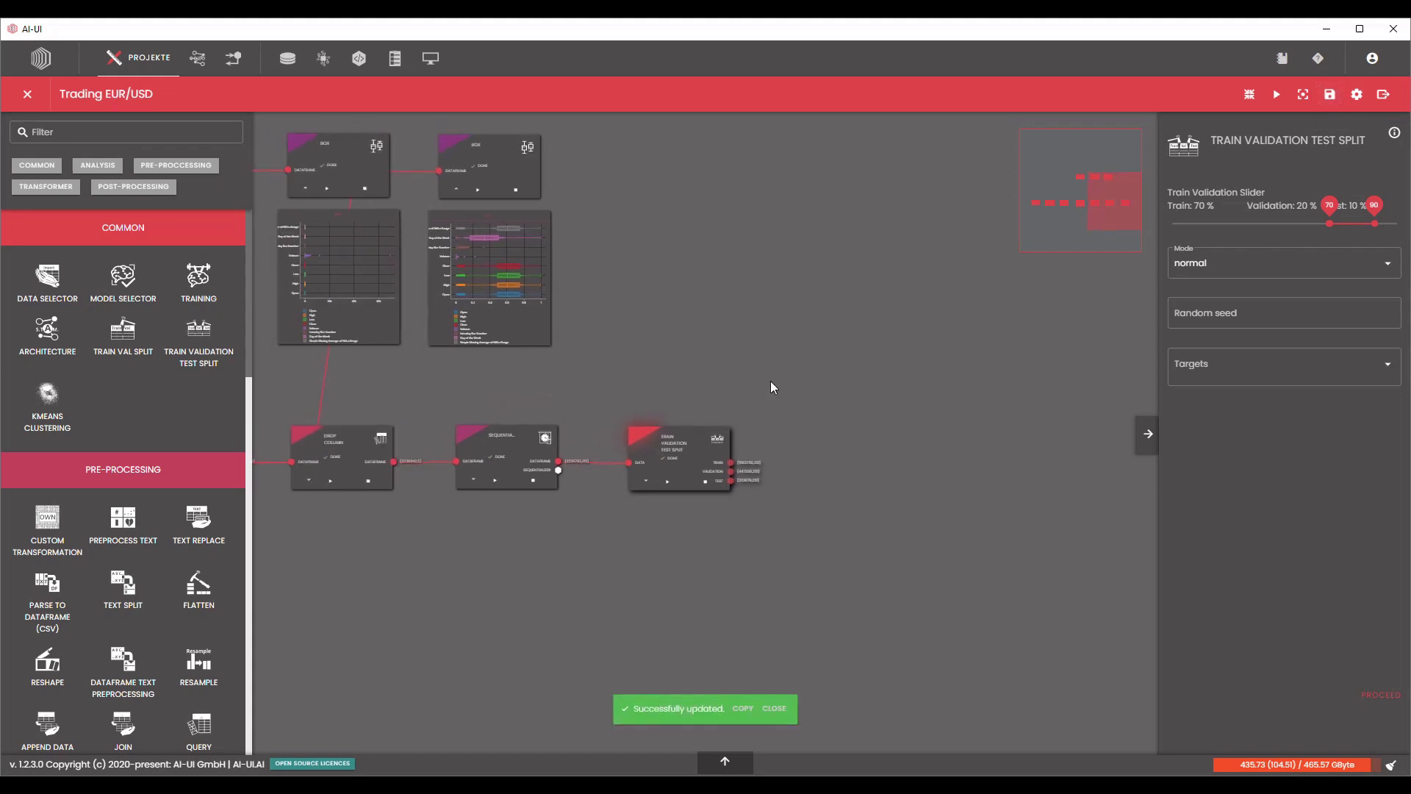
scroll(669, 489, up, 4)
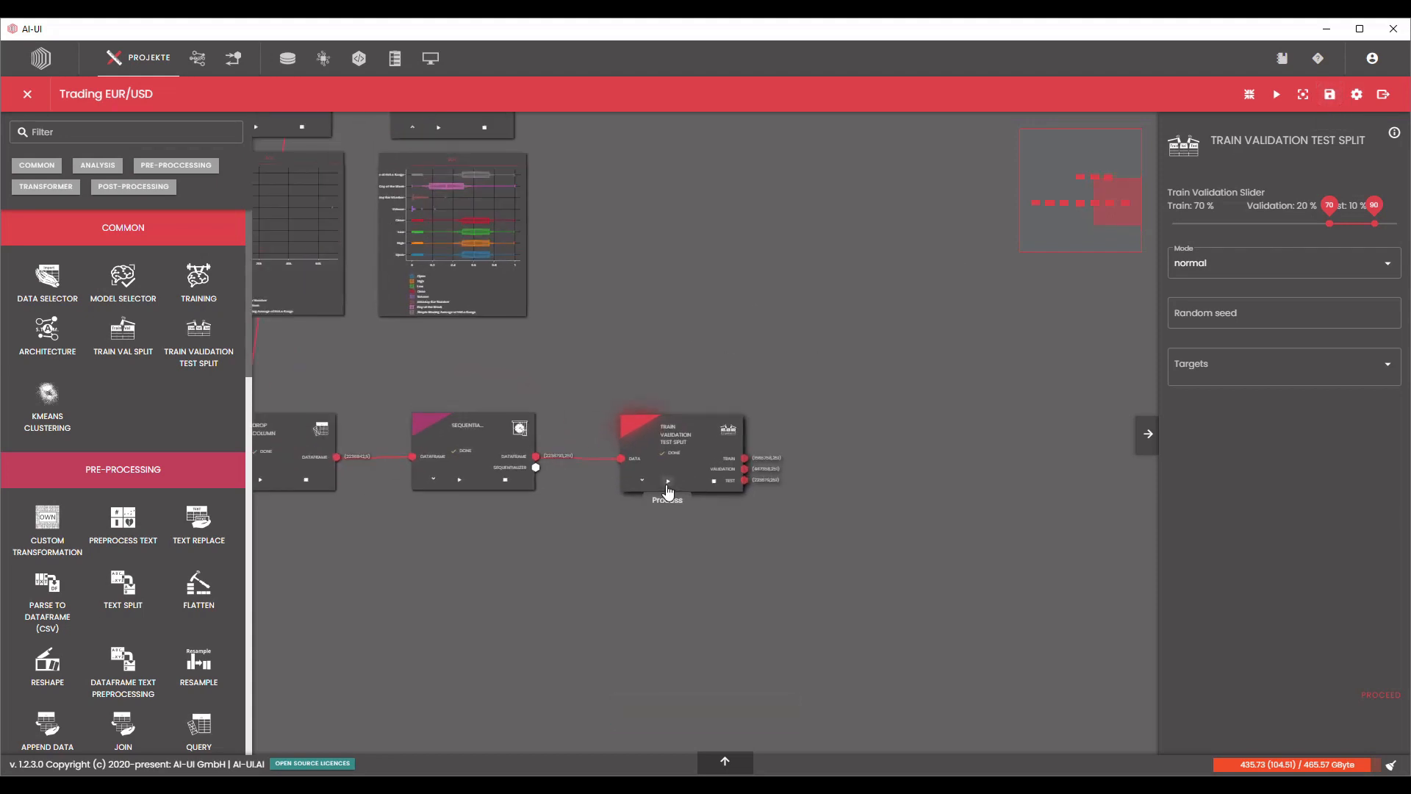
scroll(845, 482, up, 4)
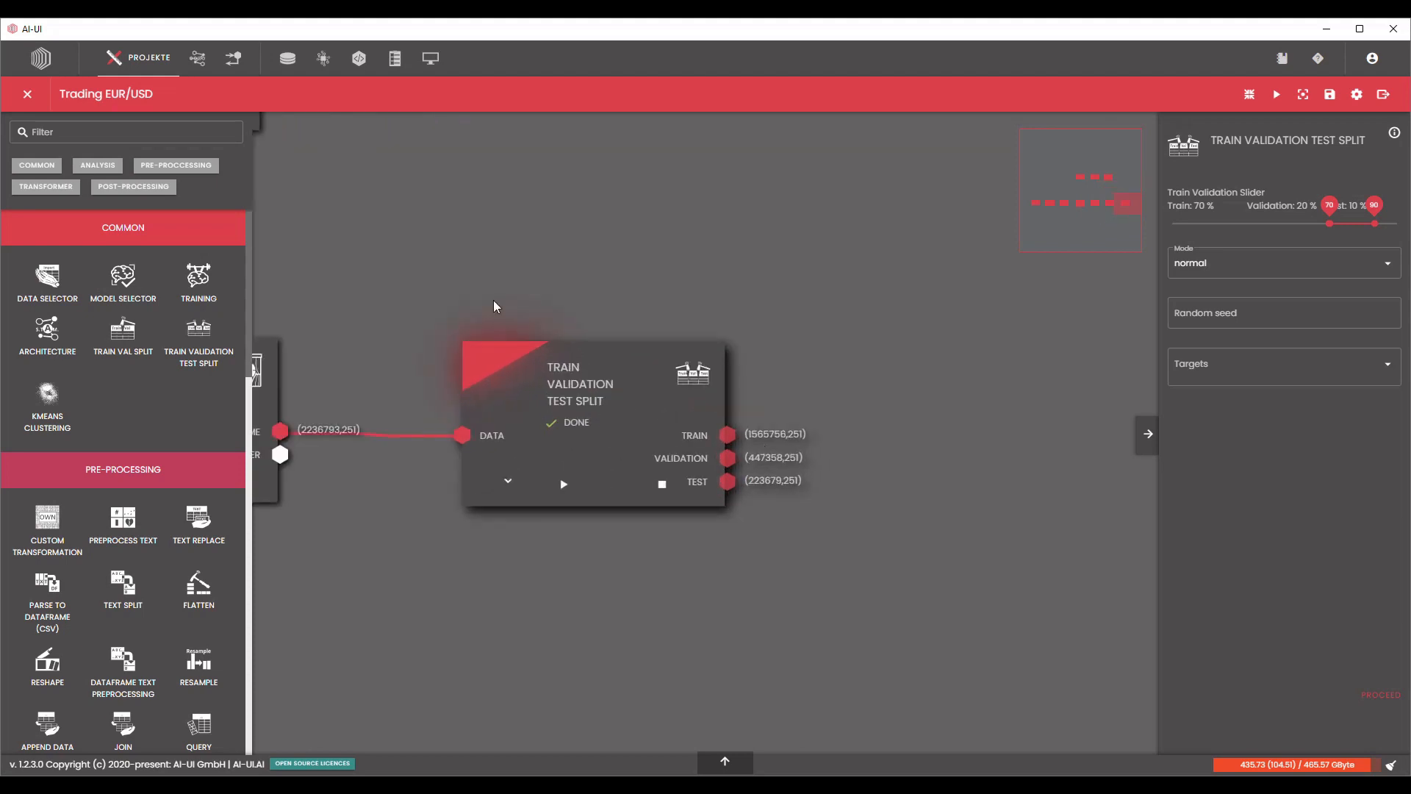
drag(481, 267, 757, 263)
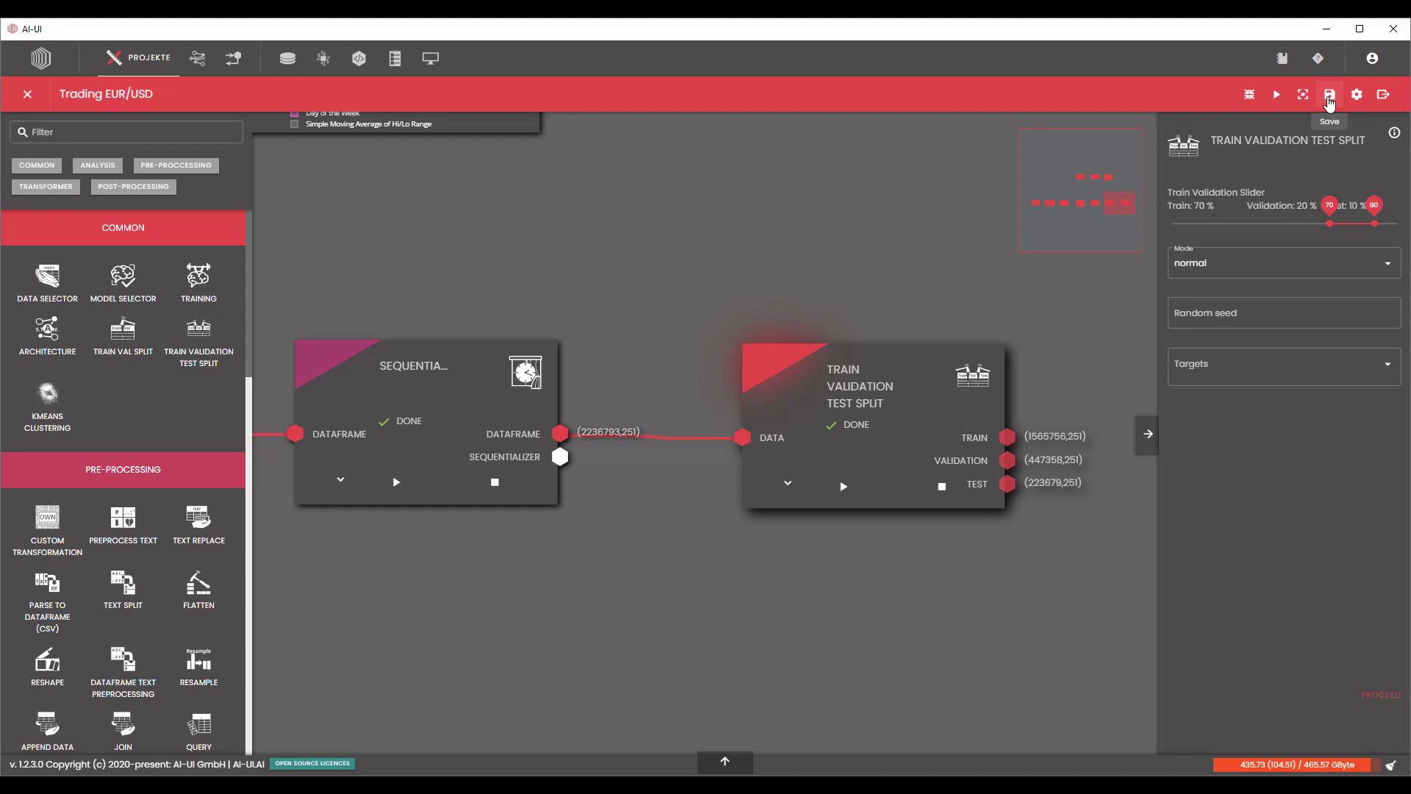
click(1330, 95)
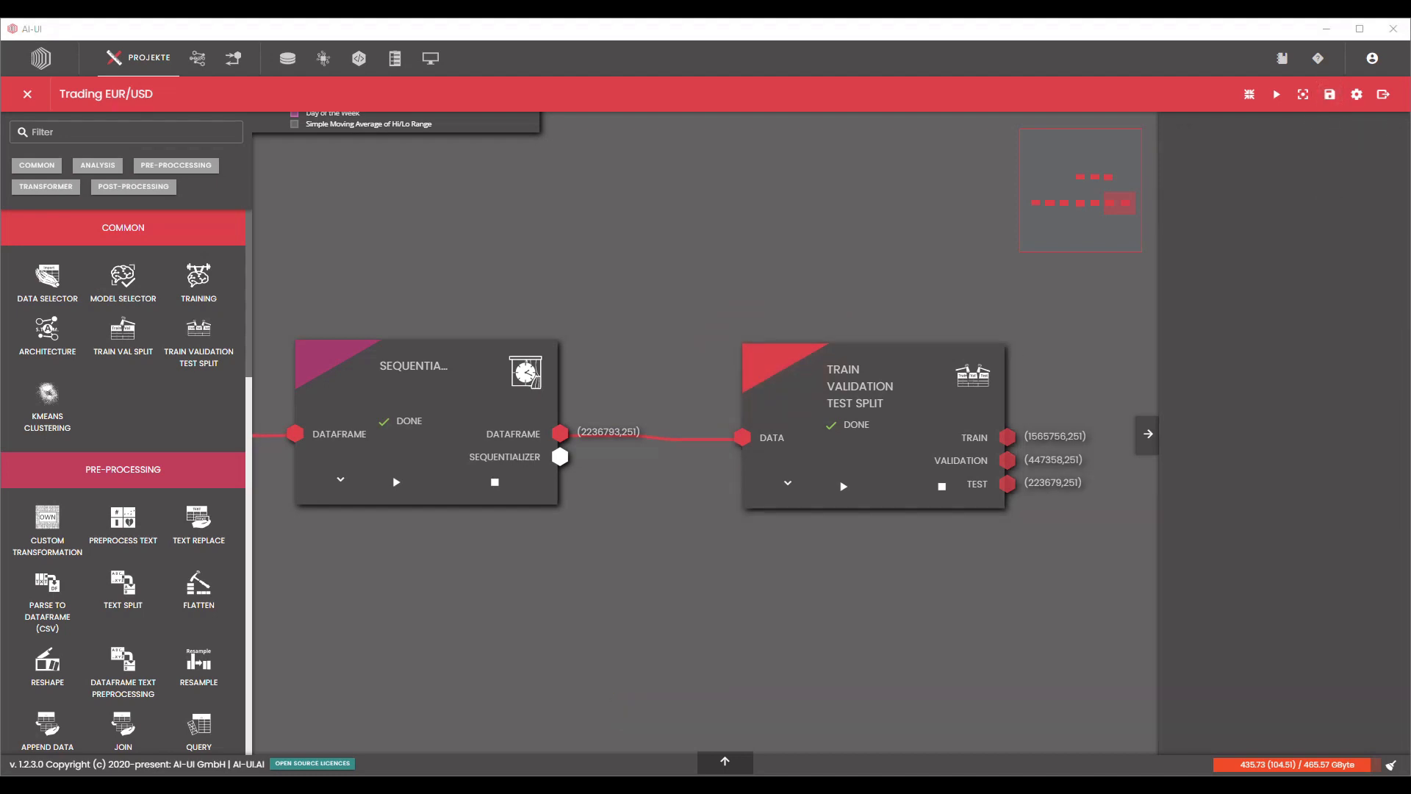
Create a new architecture named Trading_EUR/USD and open it for editing.
click(200, 65)
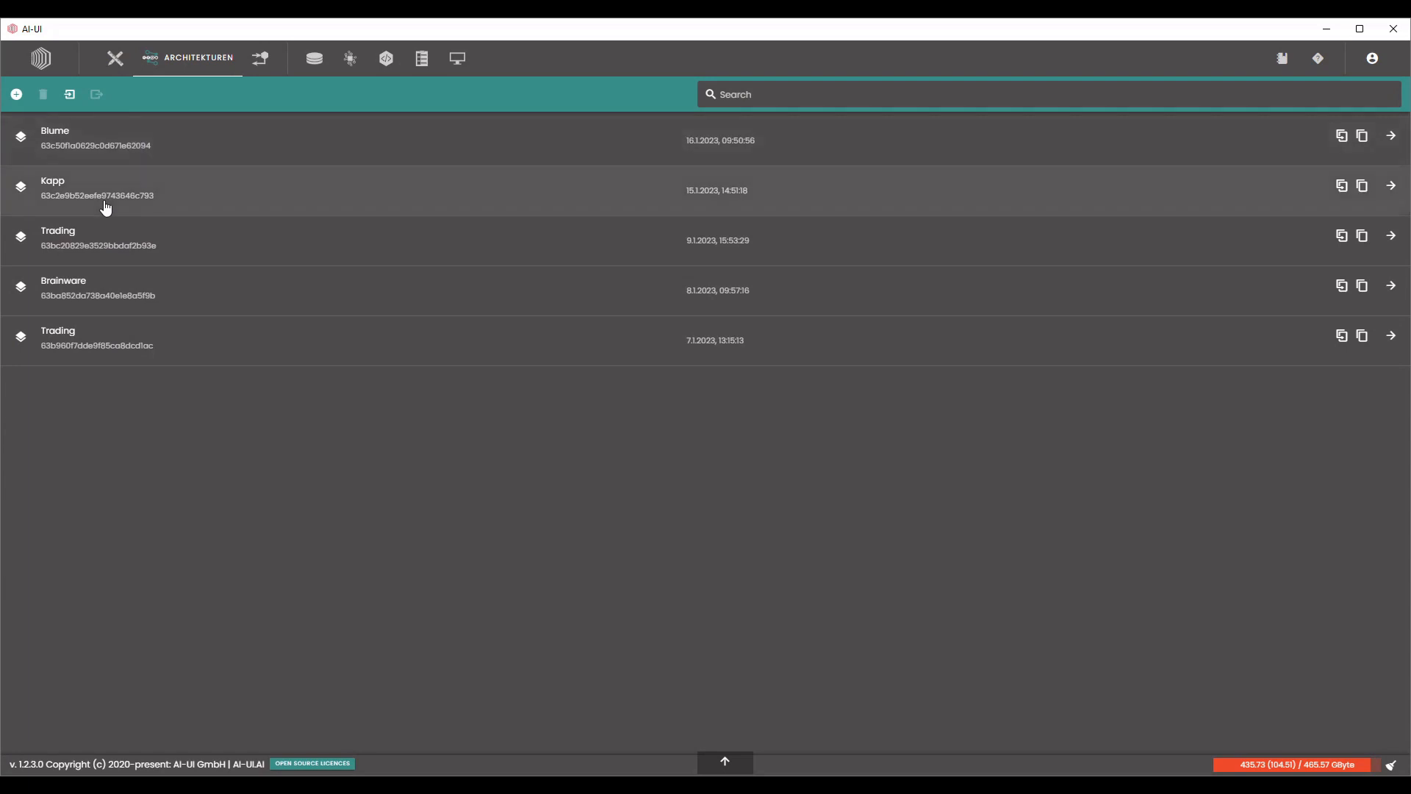
click(17, 94)
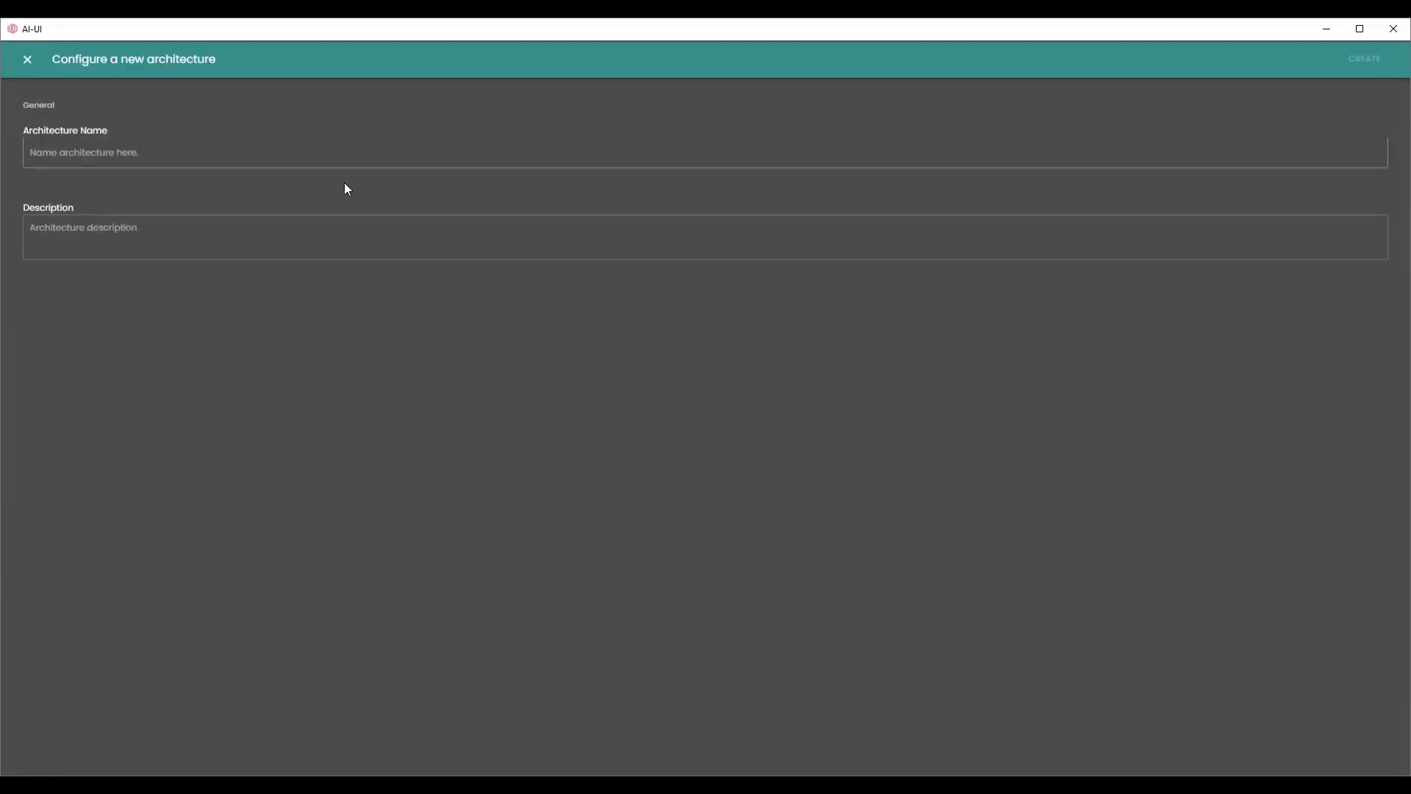
text(Trading_EUR/USD)
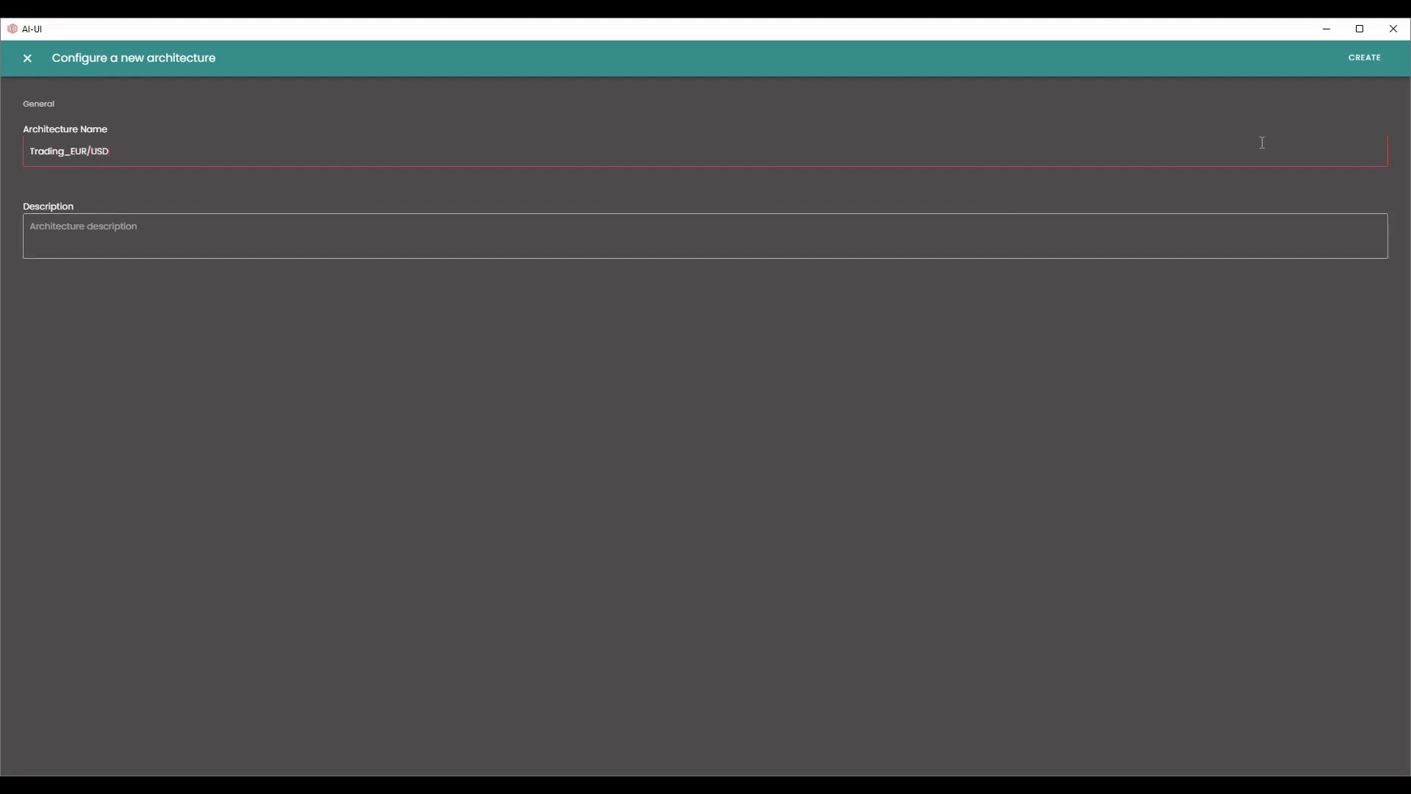
click(1367, 58)
click(123, 144)
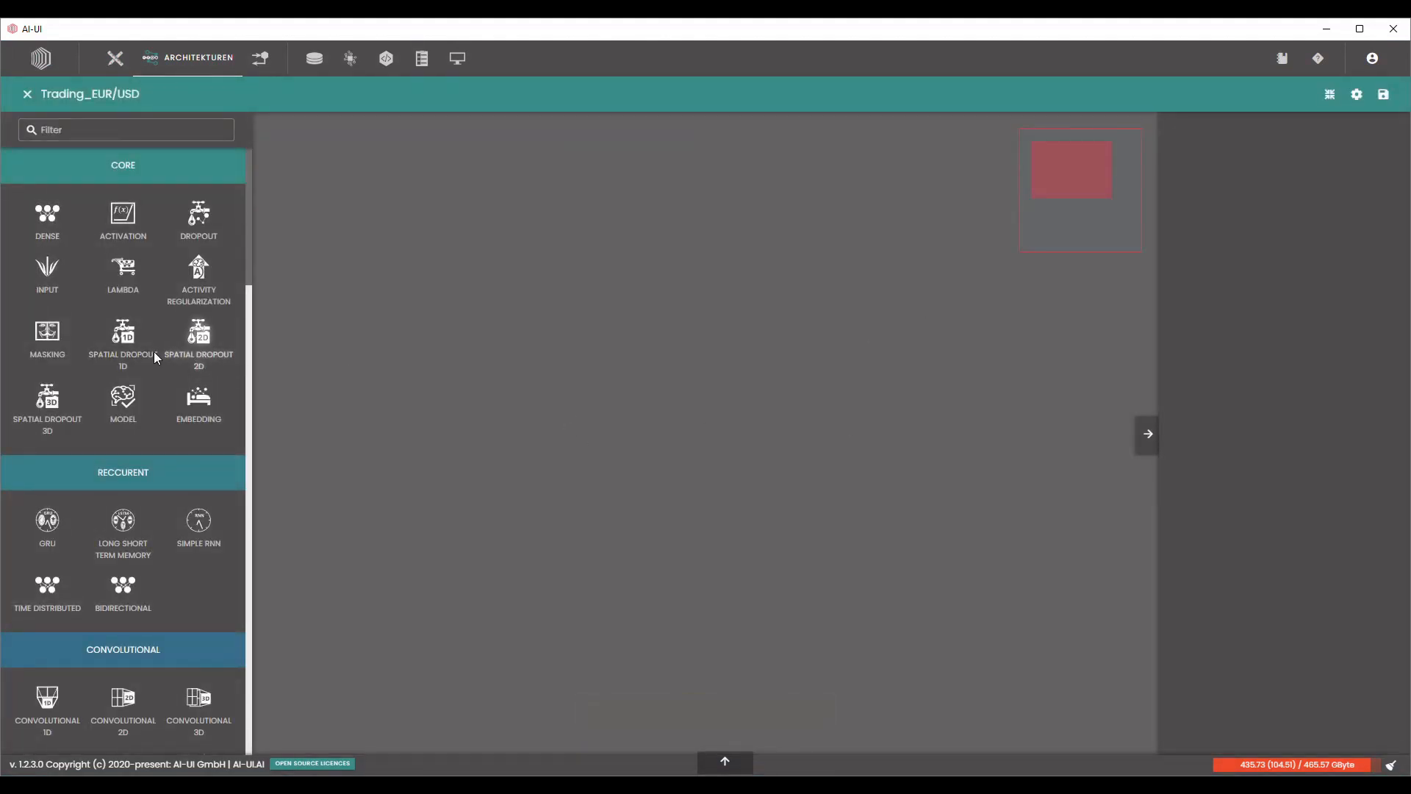
Add an Input layer, remove the second axis of its batch input shape, and set axis 1 to 250.
drag(48, 274, 624, 226)
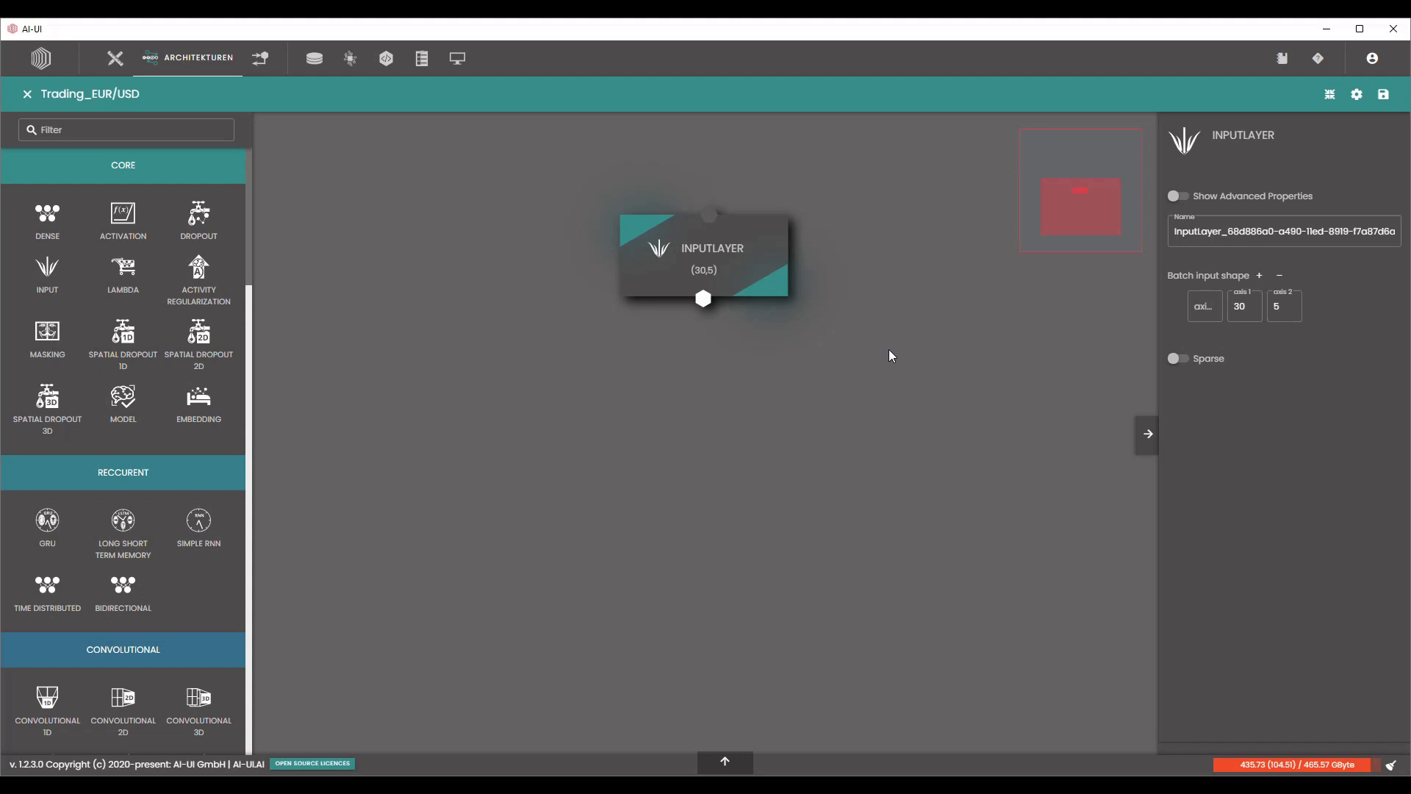
click(1282, 280)
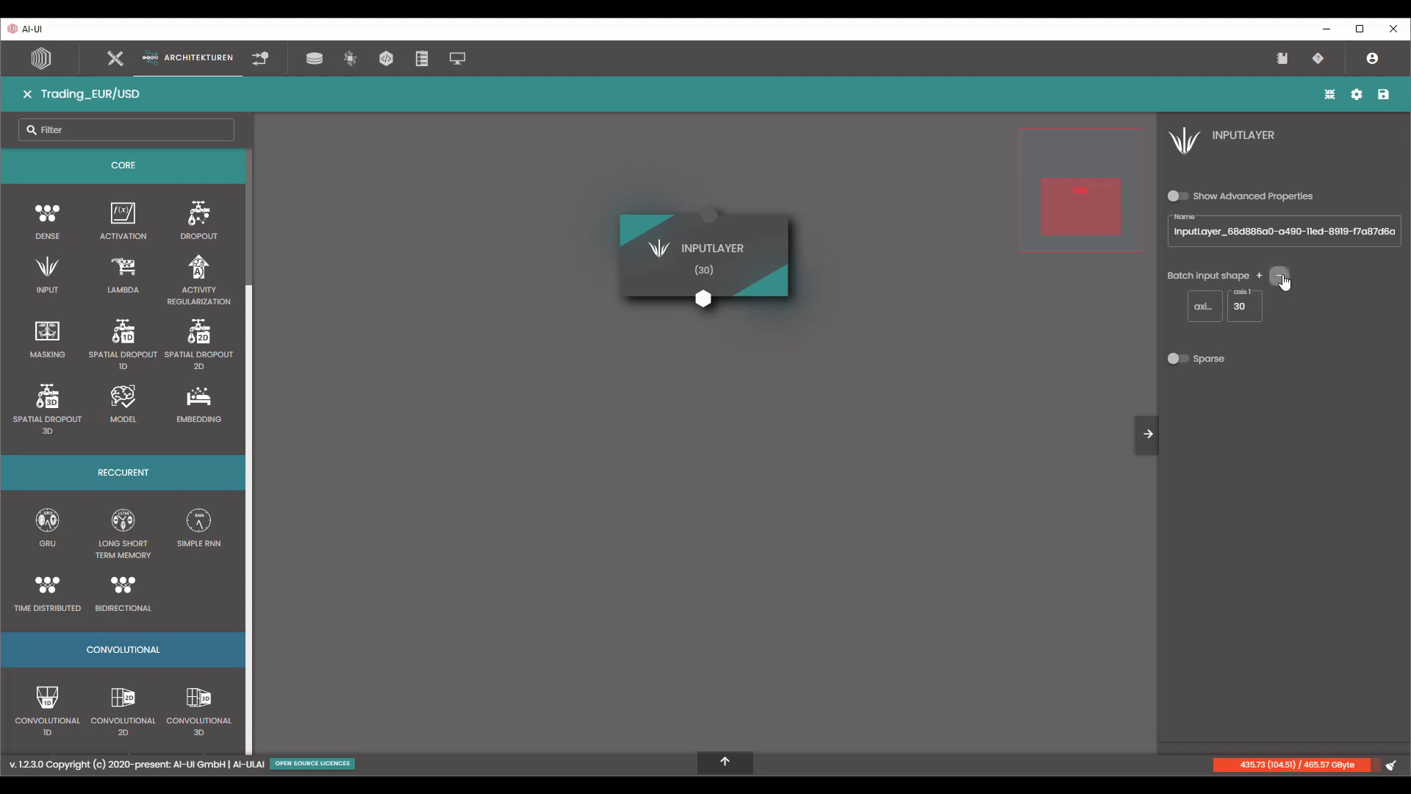
click(1242, 304)
text(250)
Add a Dense layer directly below the Input layer and connect the Input layer's output to it.
drag(48, 221, 683, 351)
drag(704, 298, 711, 355)
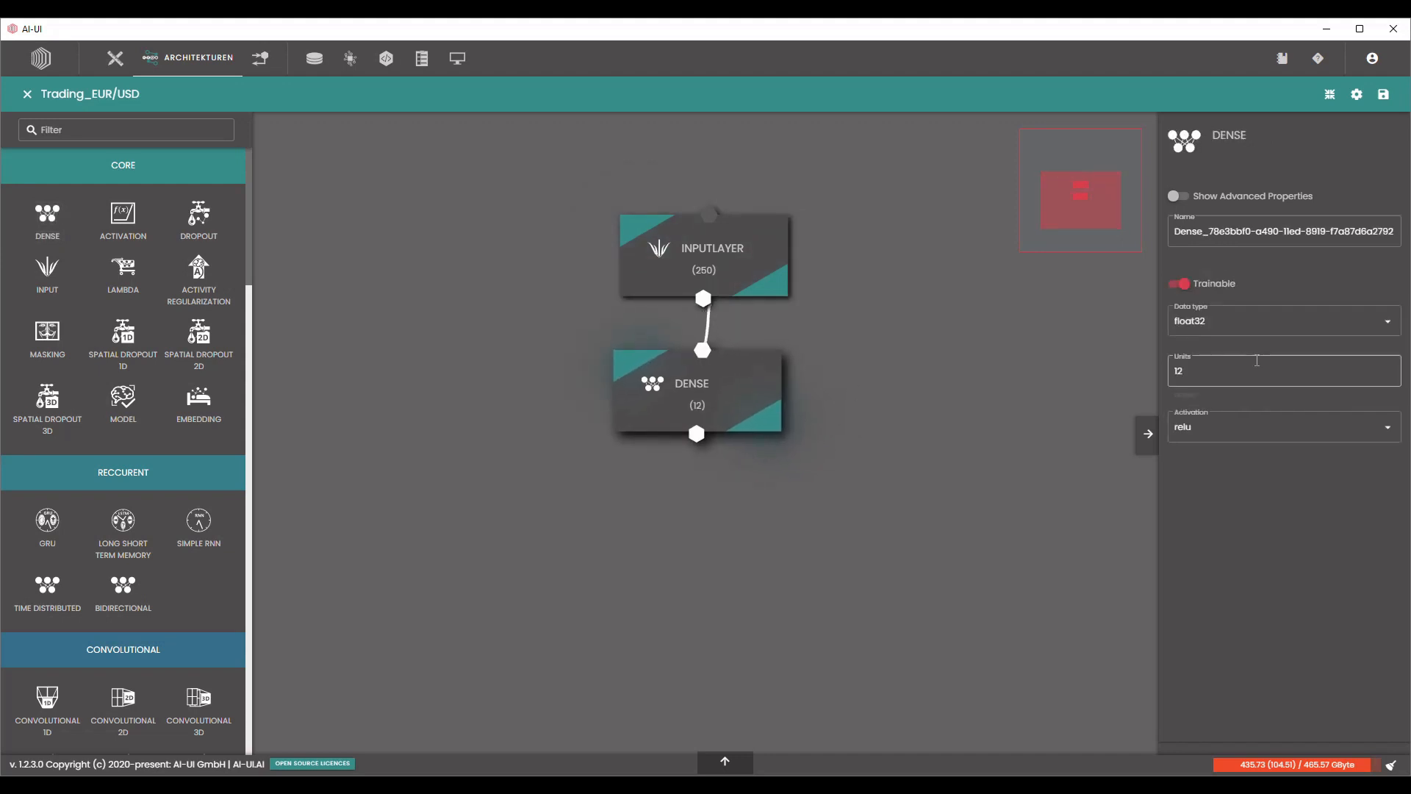
drag(724, 406, 729, 406)
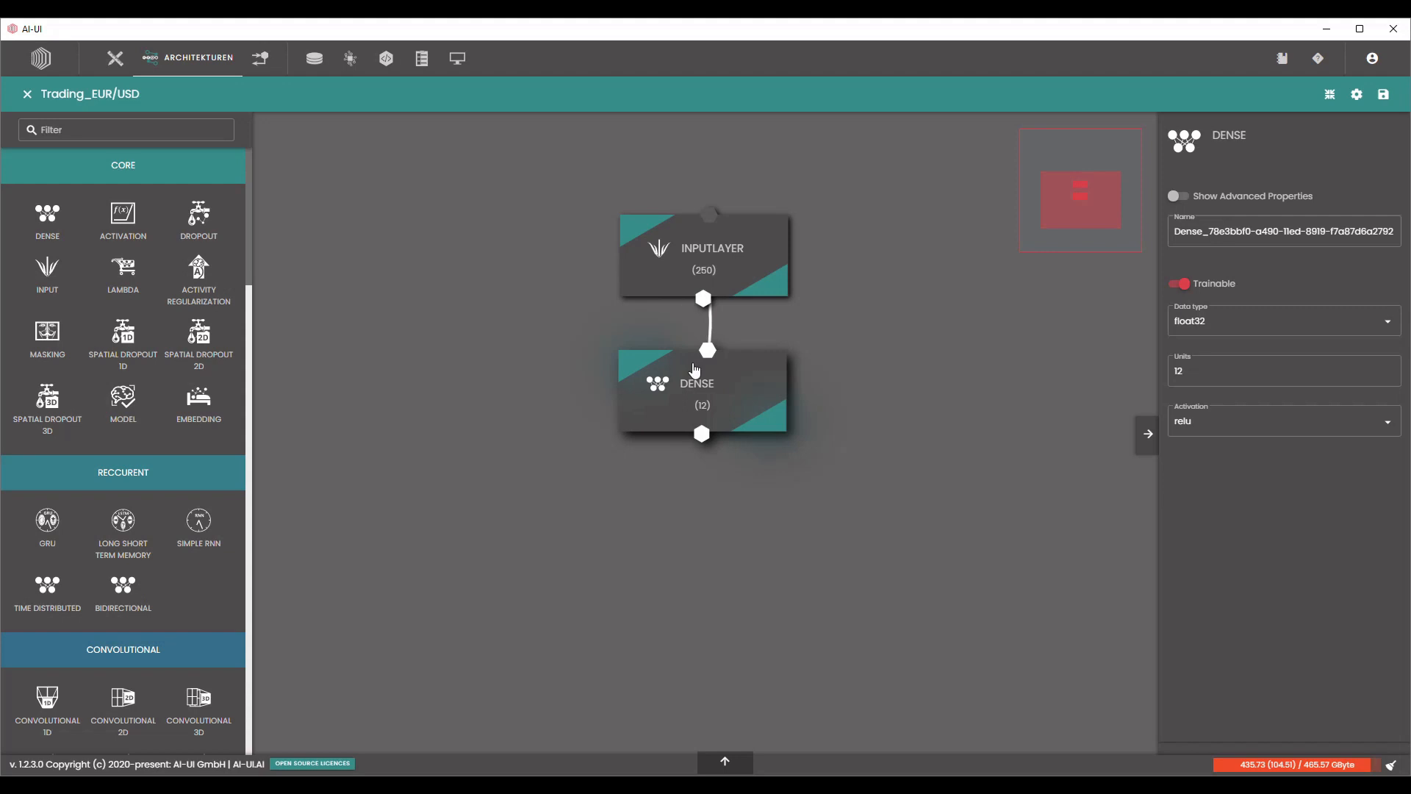
Set the number of units of the Dense layer to 250.
click(1210, 371)
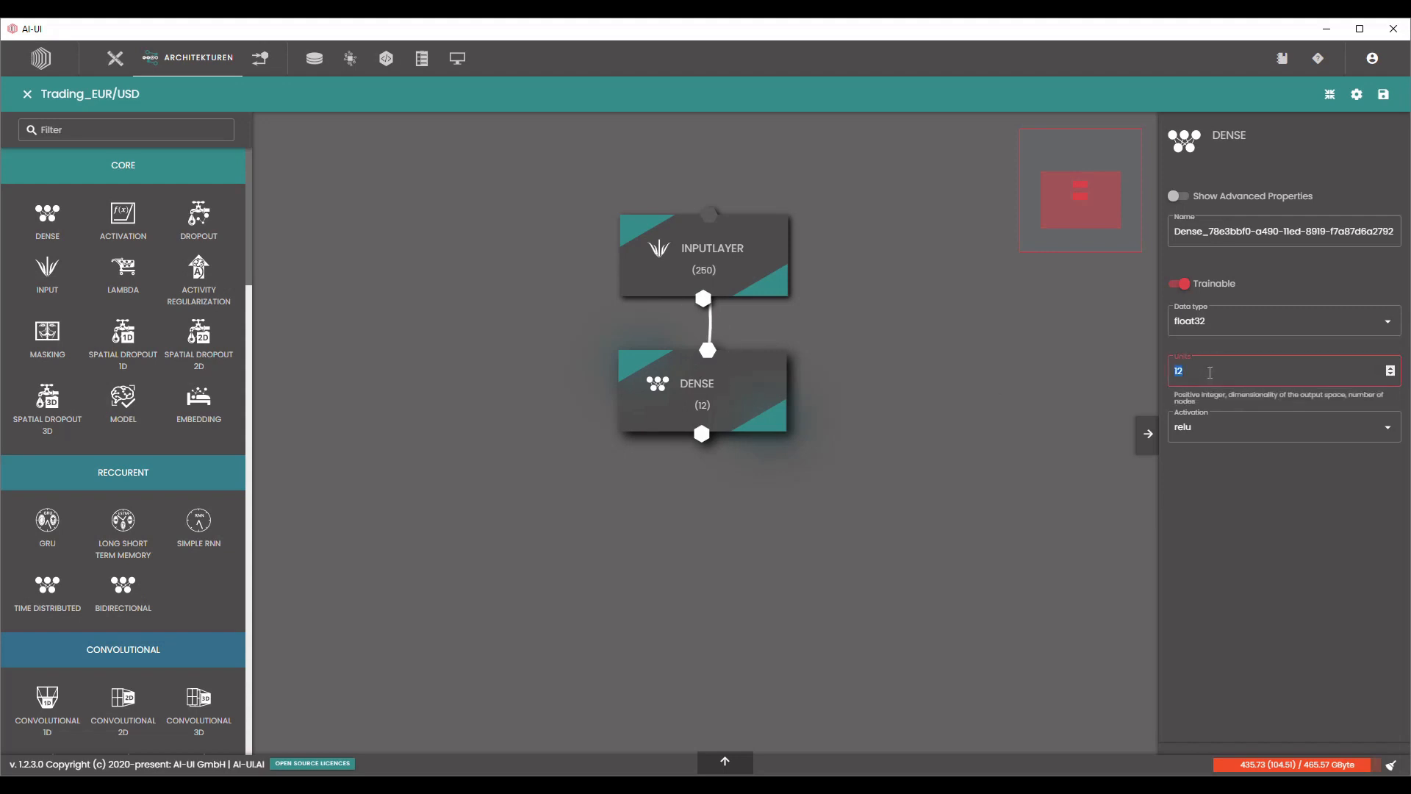
text(250)
click(800, 395)
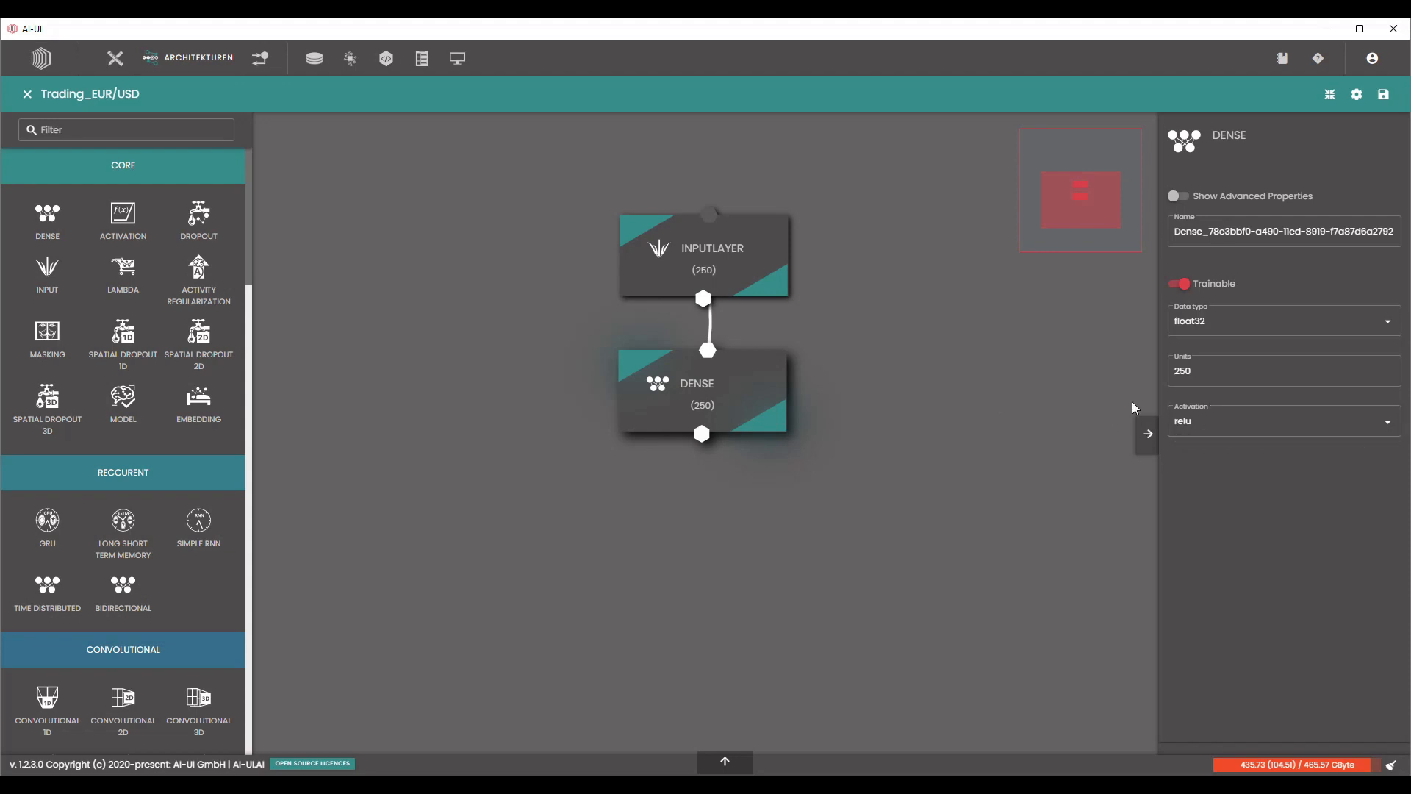
Look through the activation functions available for the Dense layer, keeping relu selected.
click(1263, 425)
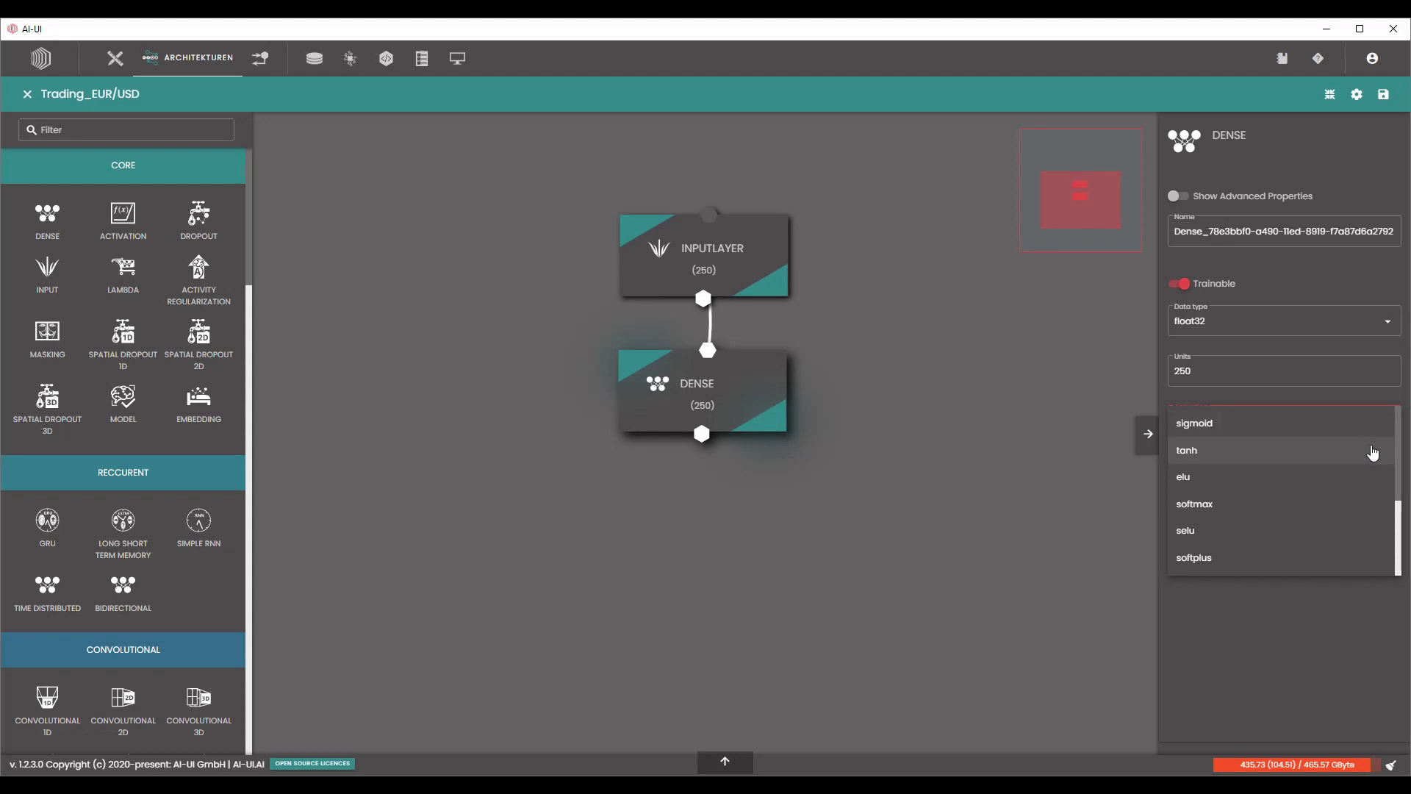
scroll(1368, 456, down, 3)
scroll(1358, 465, up, 3)
click(1059, 435)
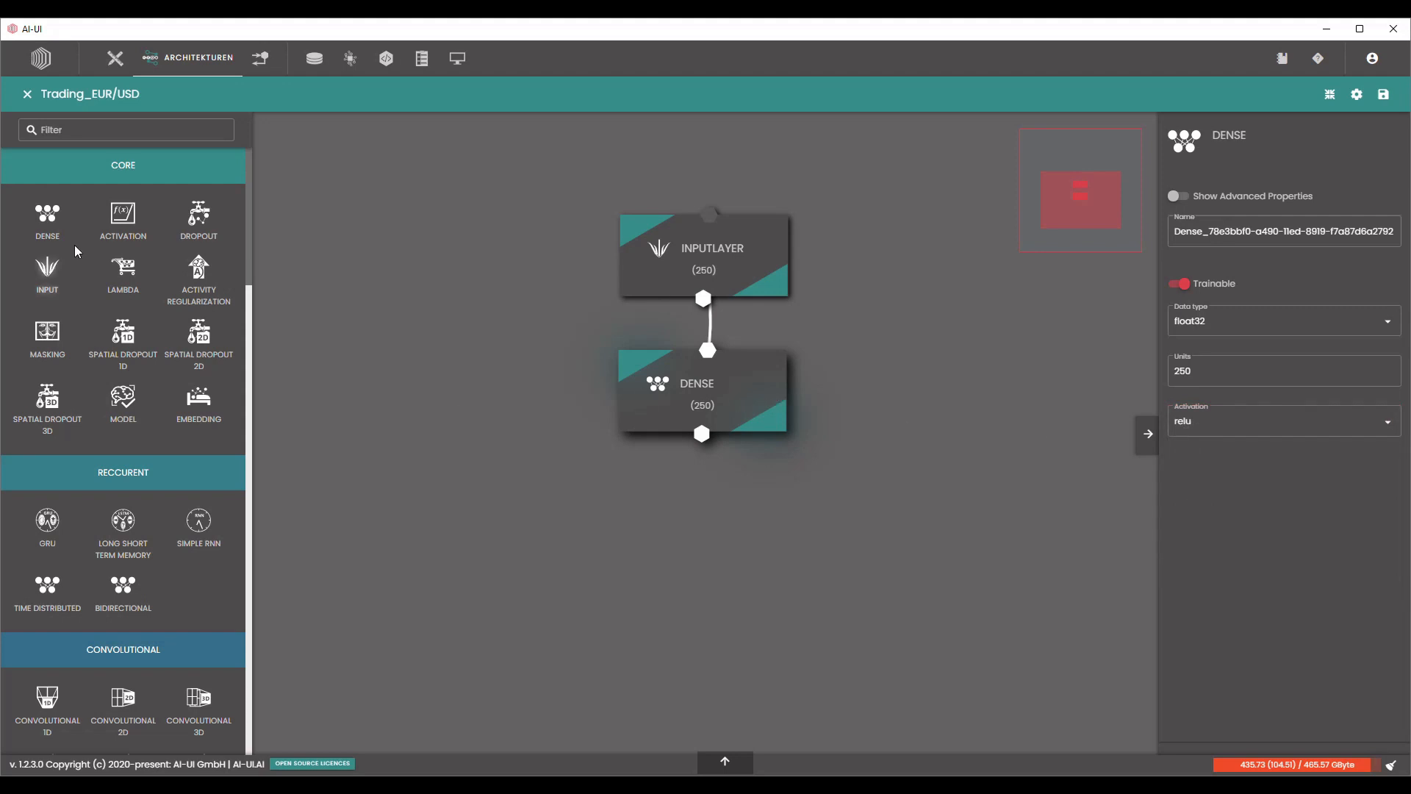
Add a LayerNormalization layer below the 250-unit Dense layer and connect the Dense output to it.
scroll(199, 538, down, 10)
scroll(195, 541, down, 8)
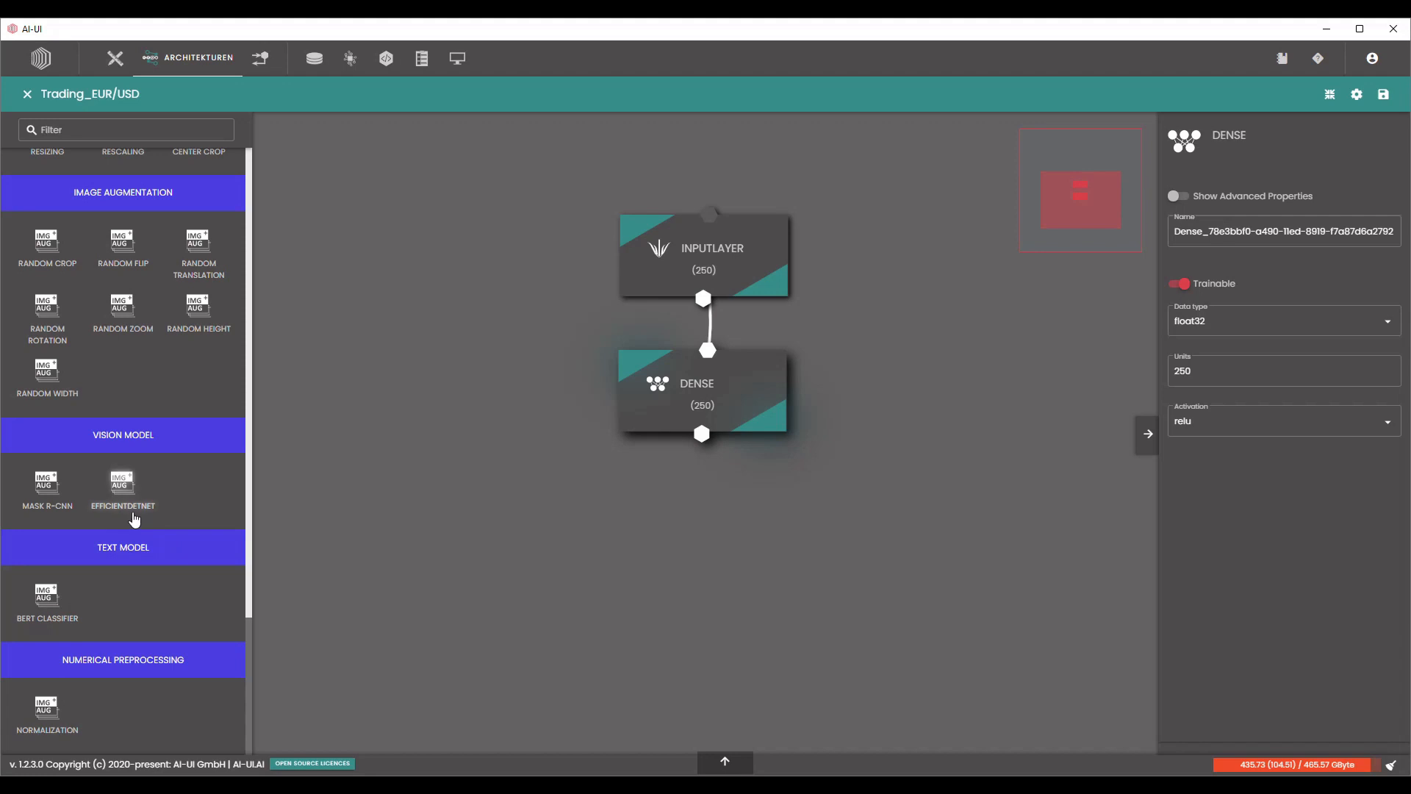
scroll(143, 507, up, 3)
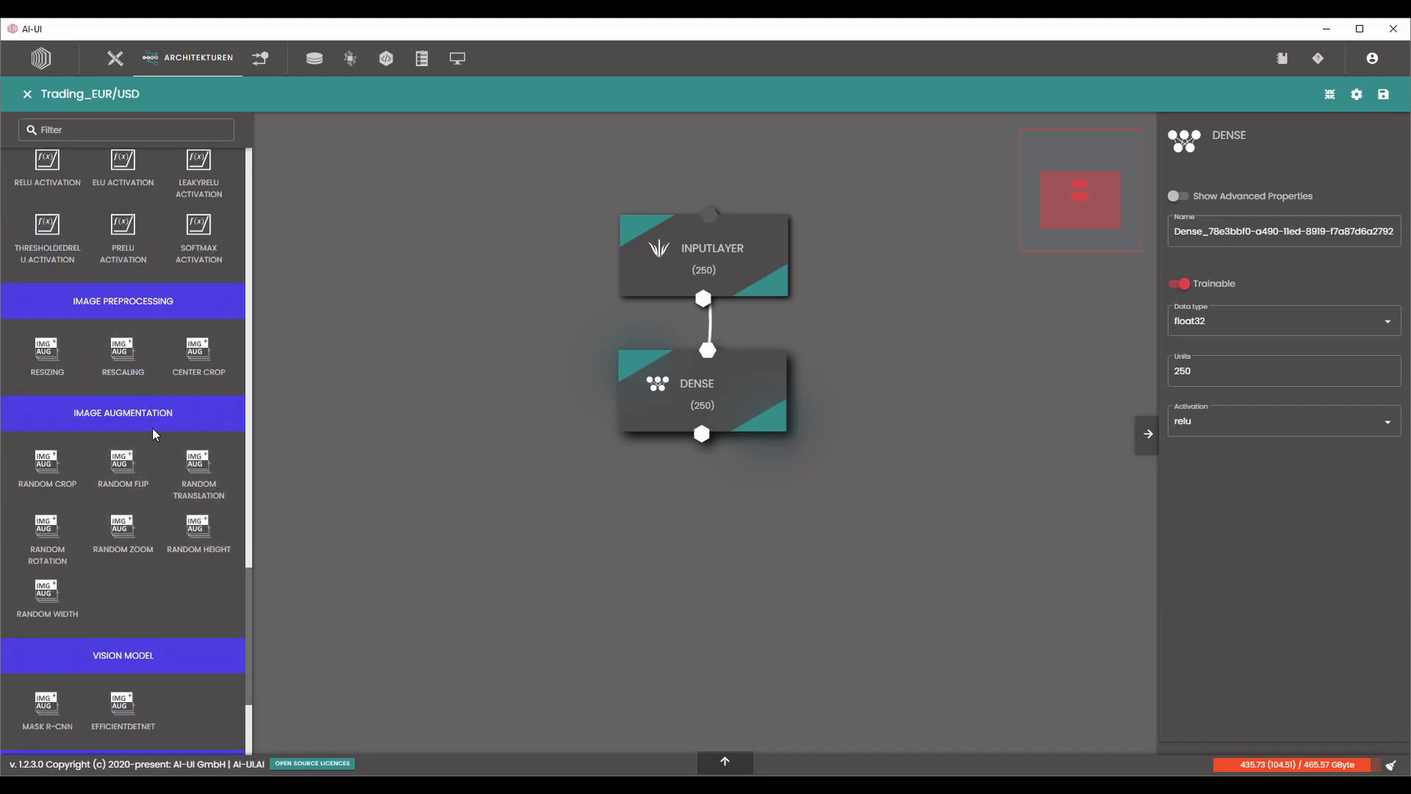
scroll(147, 434, up, 5)
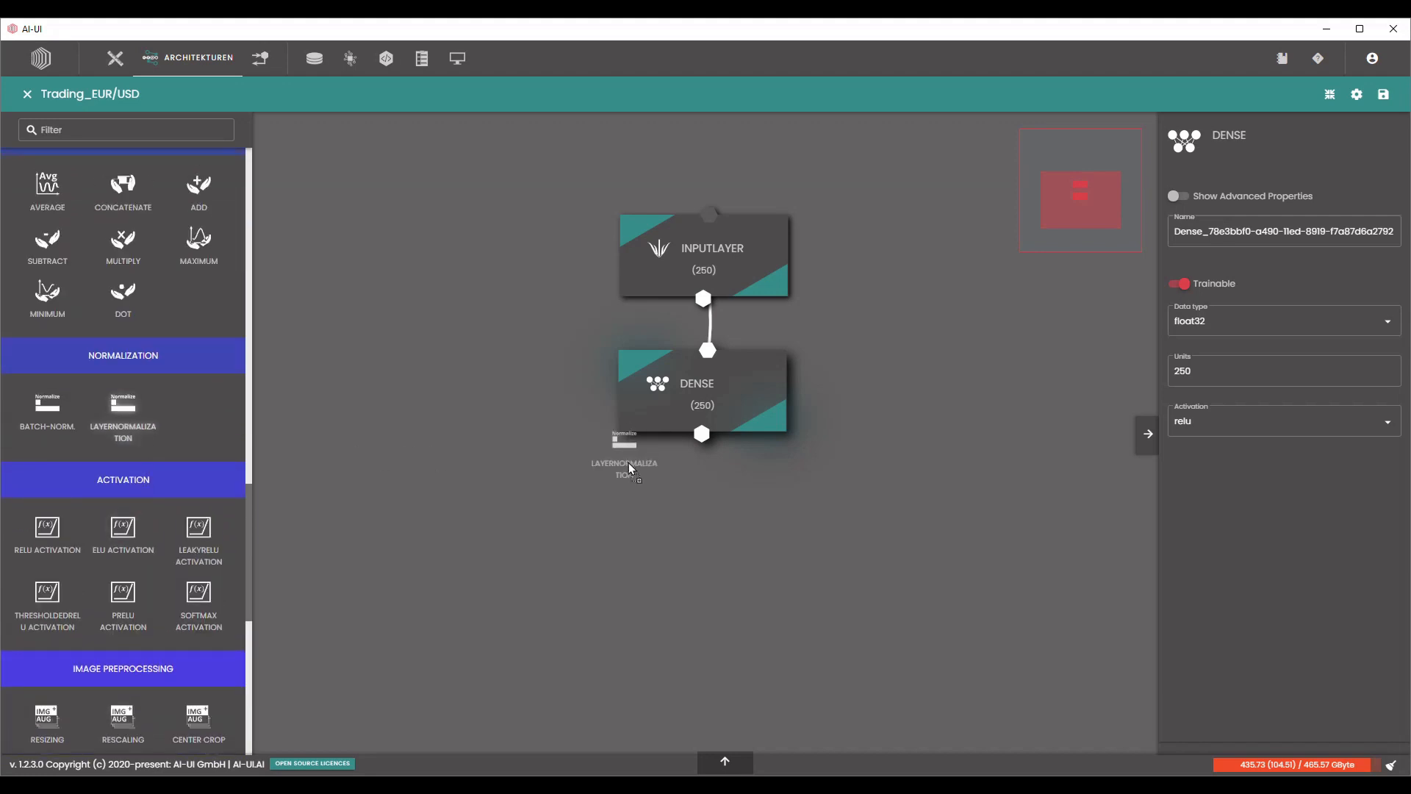
drag(630, 467, 692, 502)
drag(785, 512, 772, 545)
drag(877, 513, 873, 423)
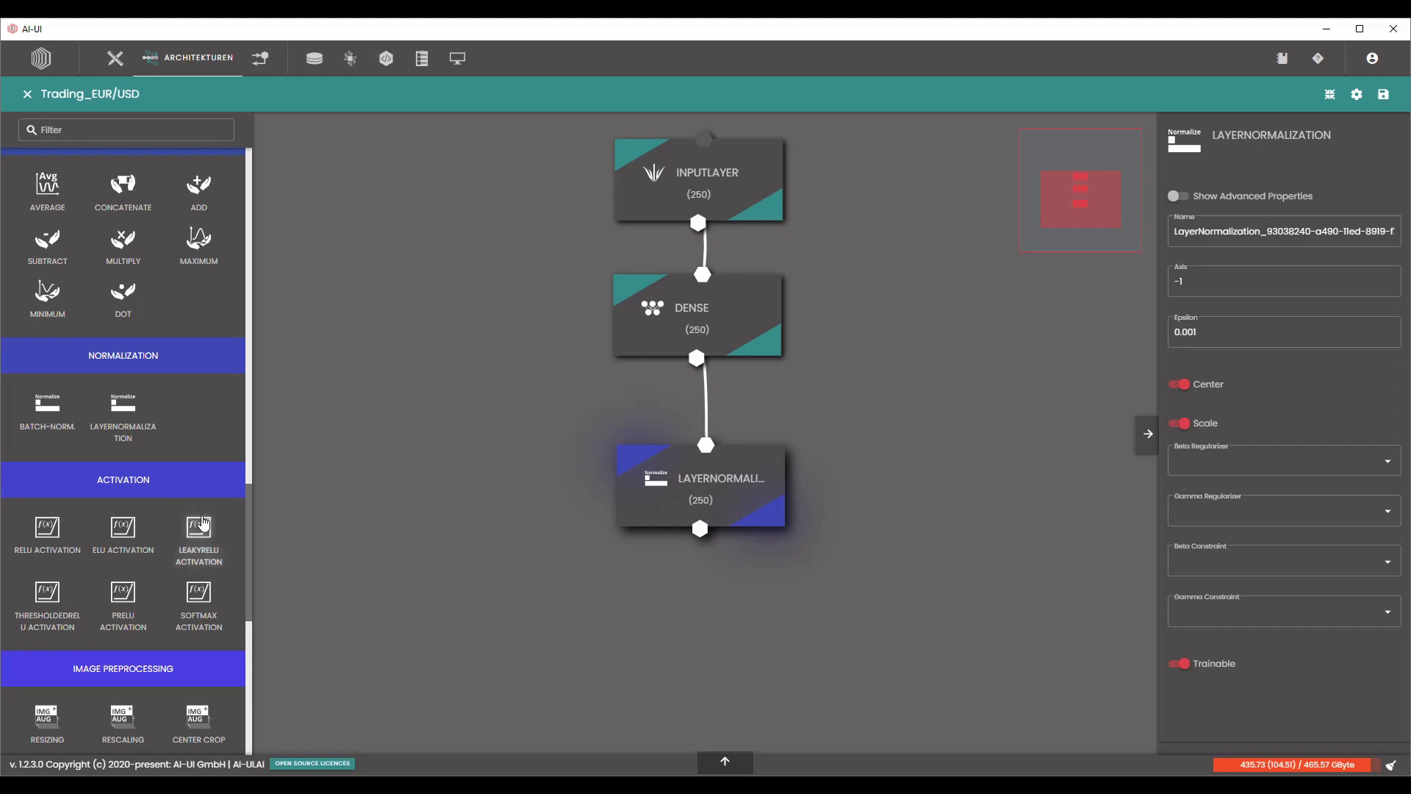
Add a second Dense layer below the LayerNormalization layer and connect the normalization output to it.
scroll(185, 506, up, 10)
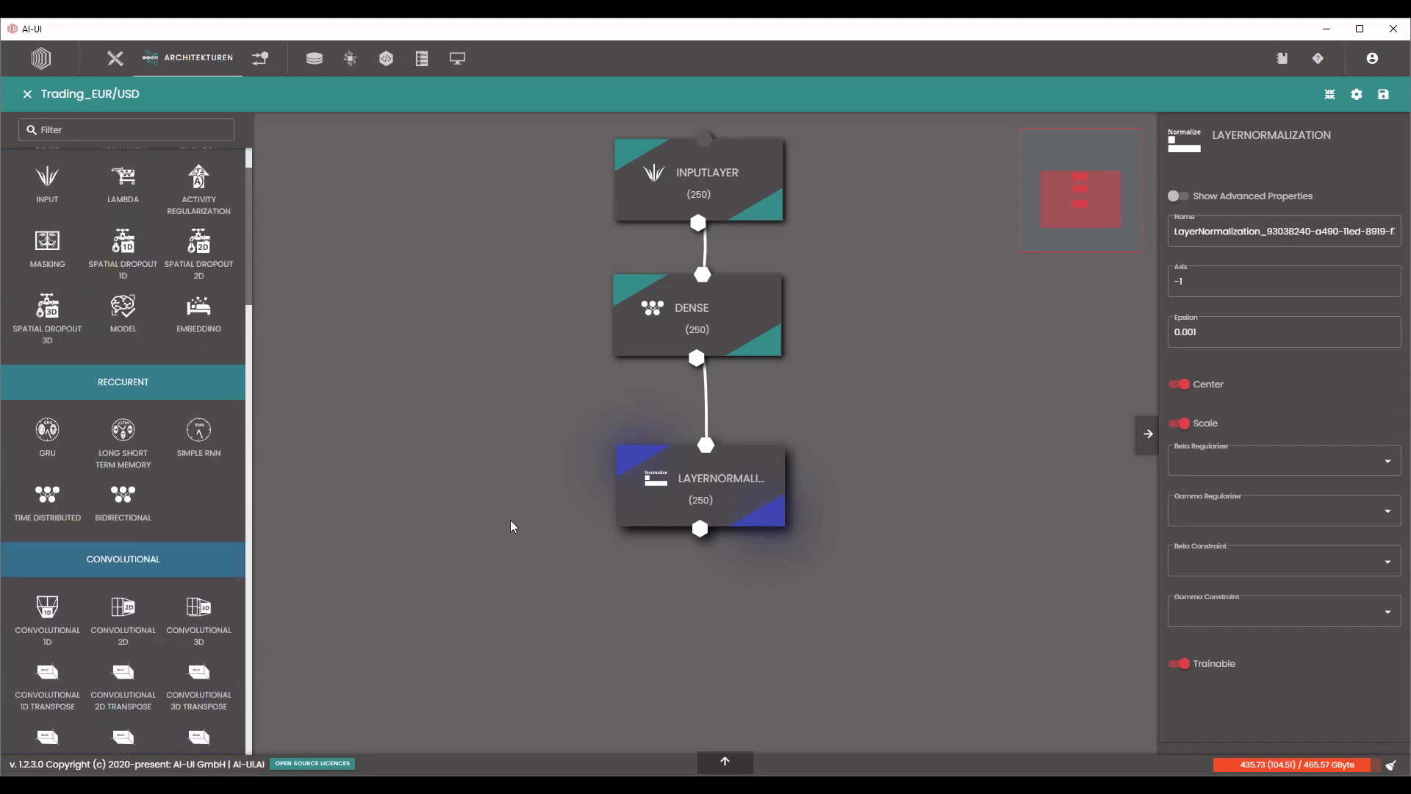
scroll(416, 508, down, 5)
scroll(626, 476, up, 2)
scroll(221, 418, up, 1)
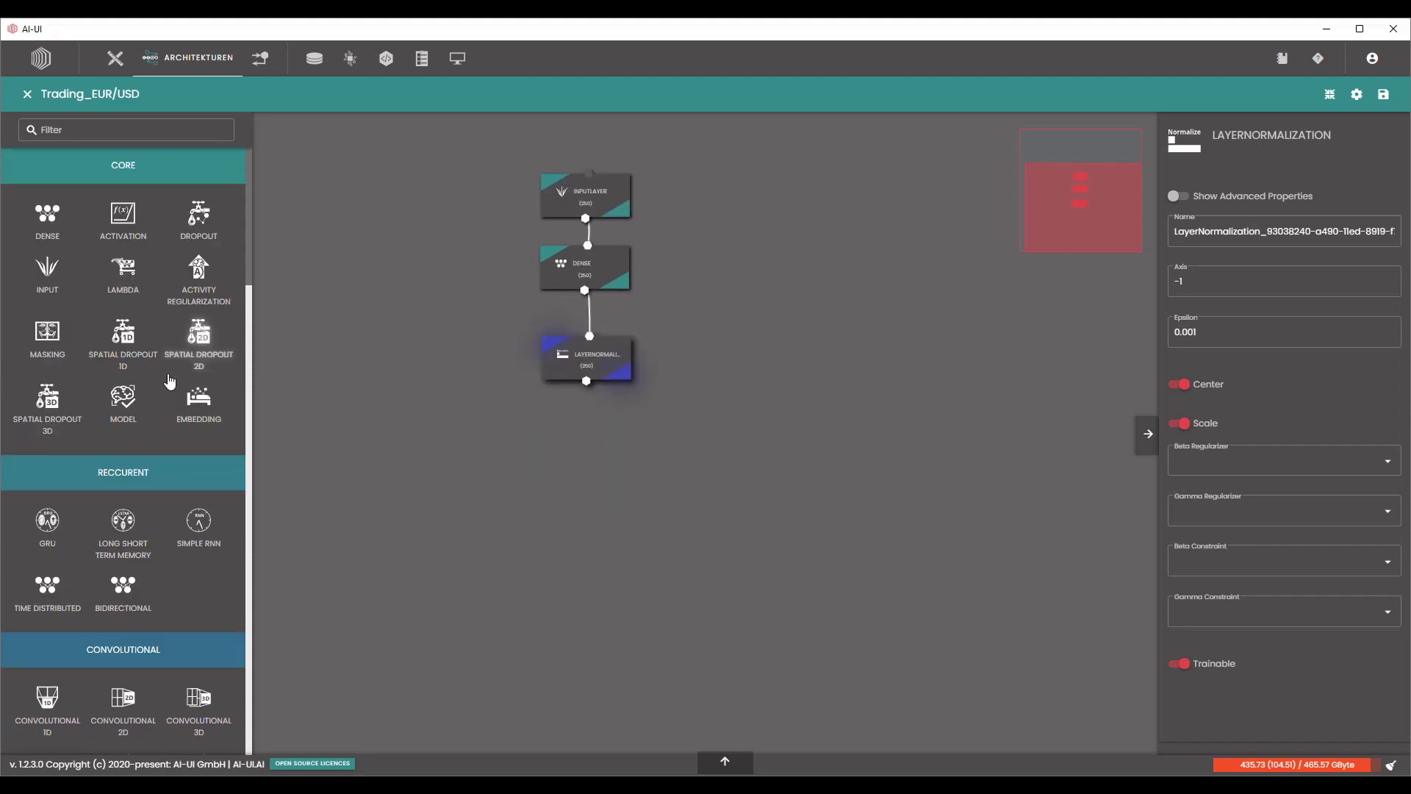
drag(50, 229, 603, 452)
scroll(657, 416, up, 4)
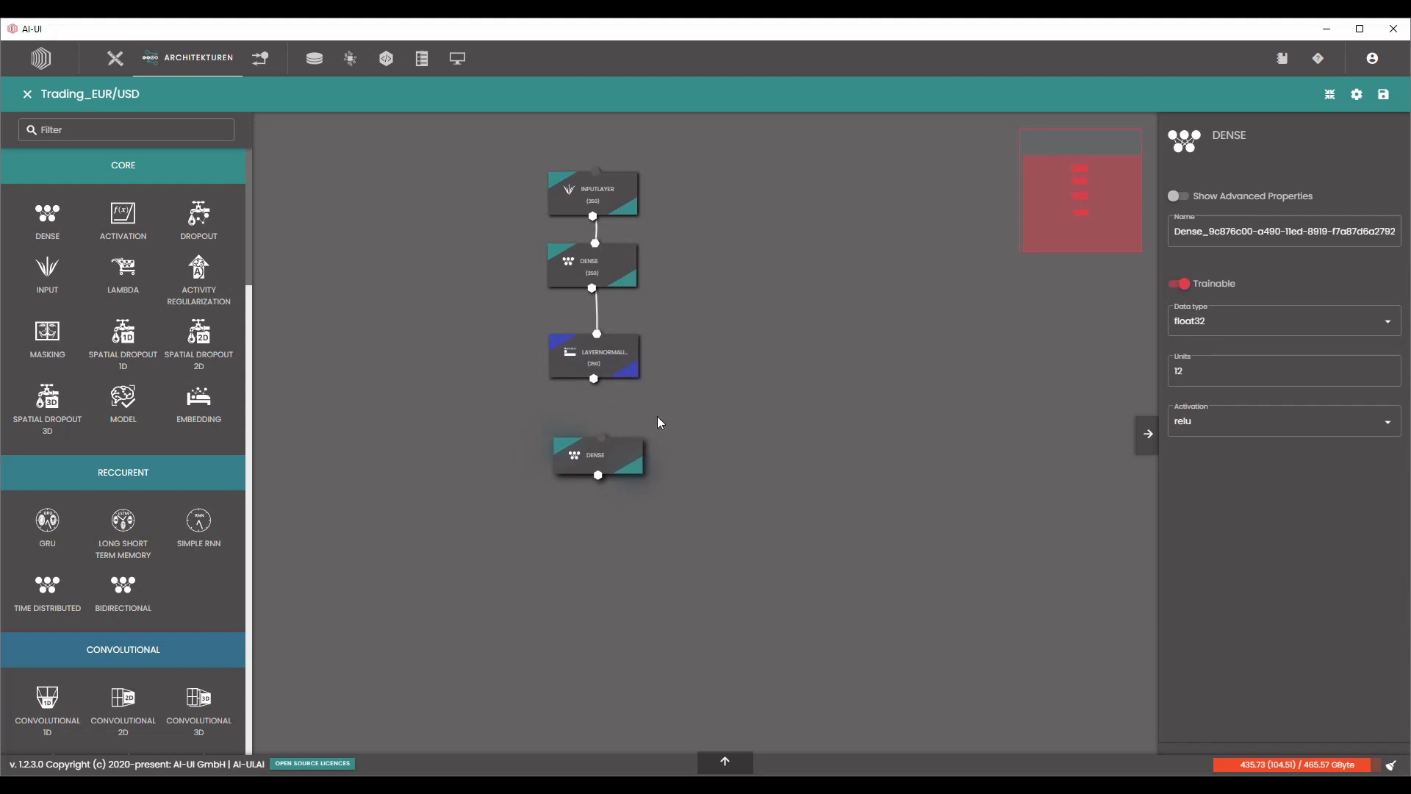
scroll(638, 424, up, 1)
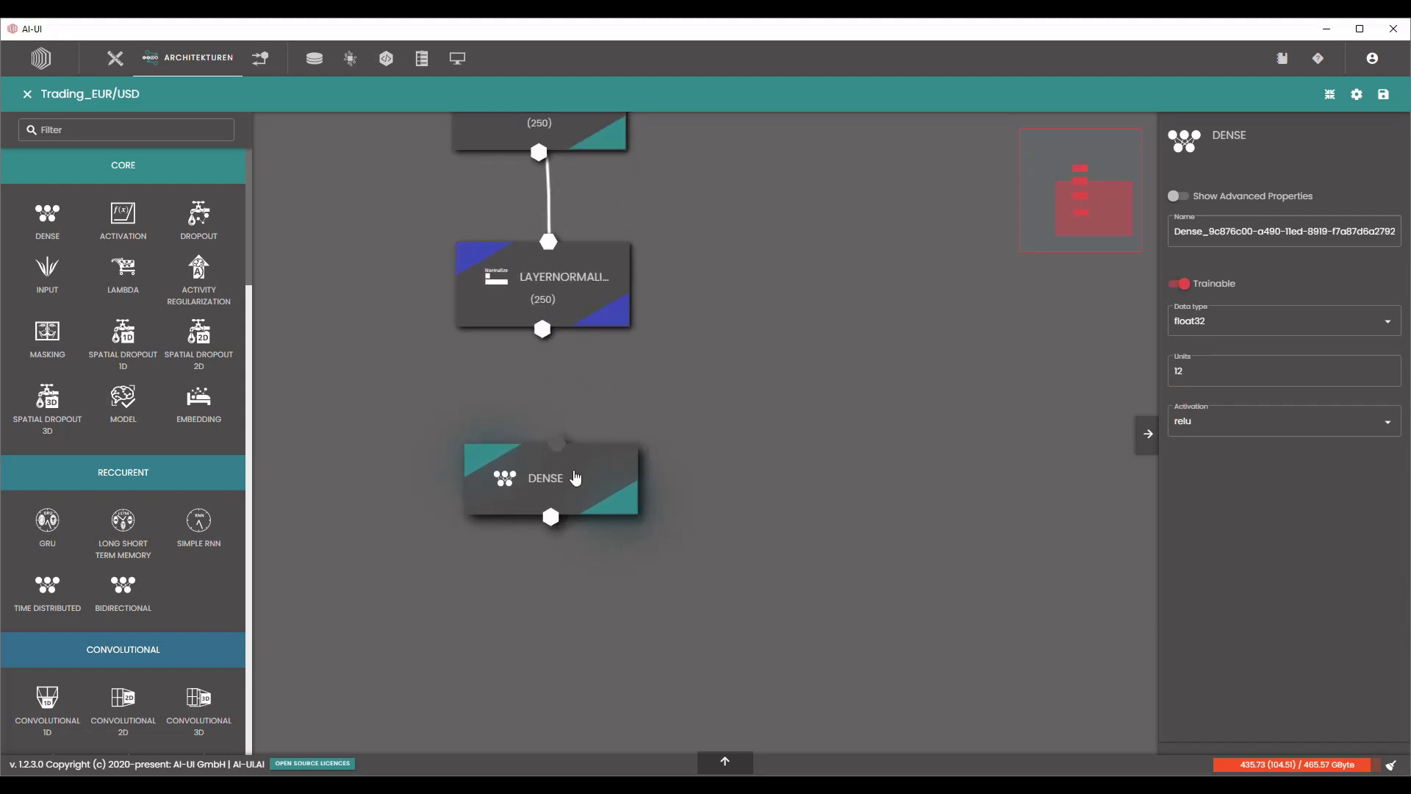
drag(576, 478, 558, 464)
drag(542, 330, 540, 431)
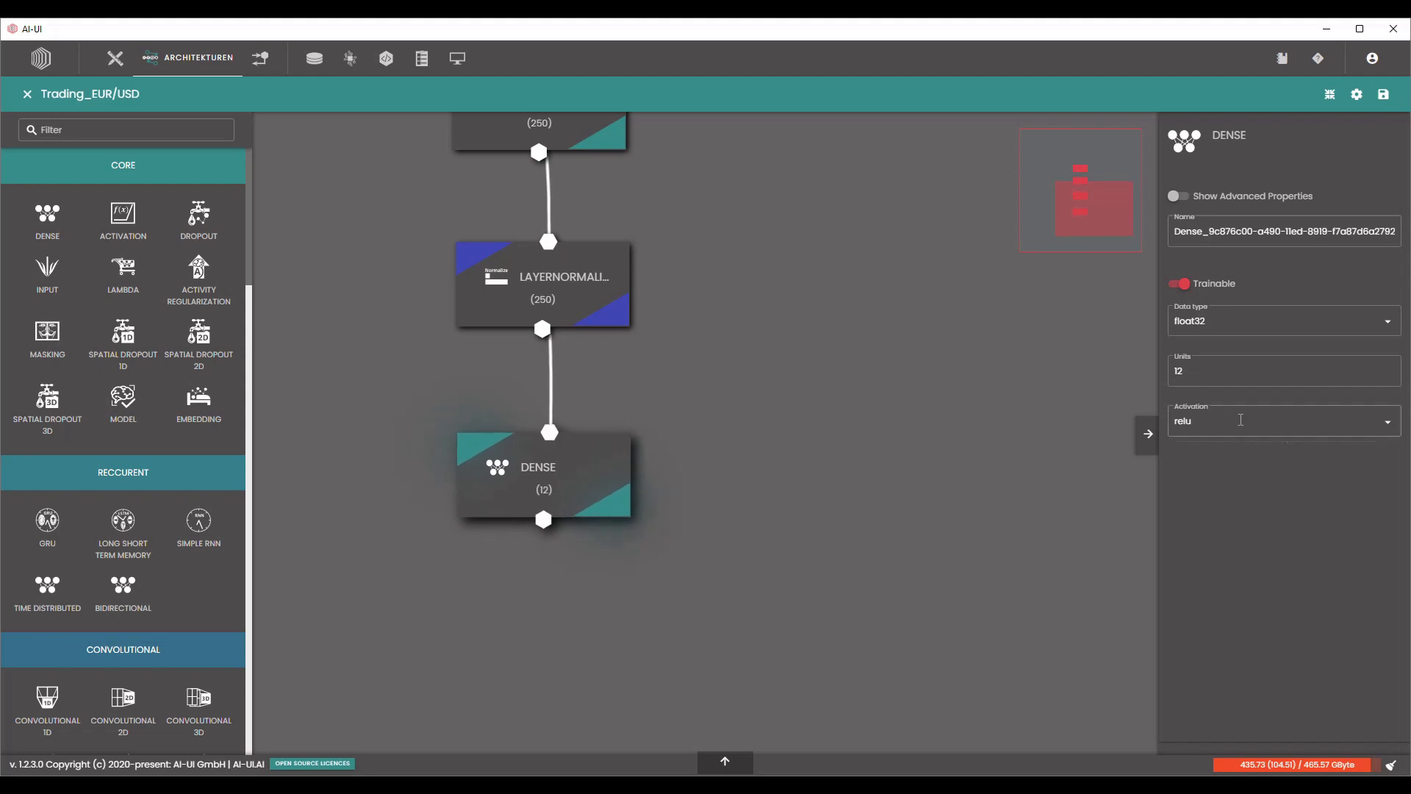
Set the second Dense layer's units to 300 and keep relu as its activation.
click(1218, 376)
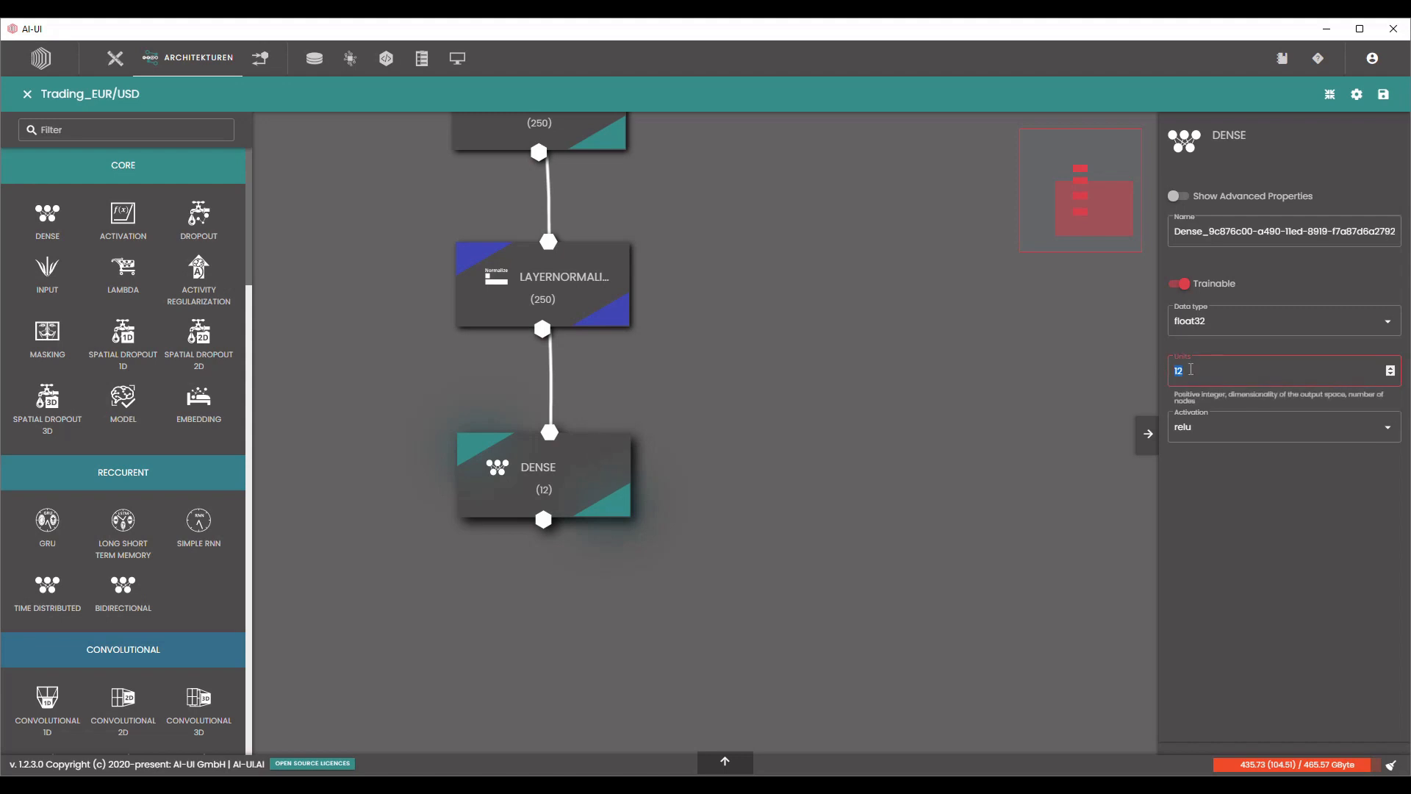
text(300)
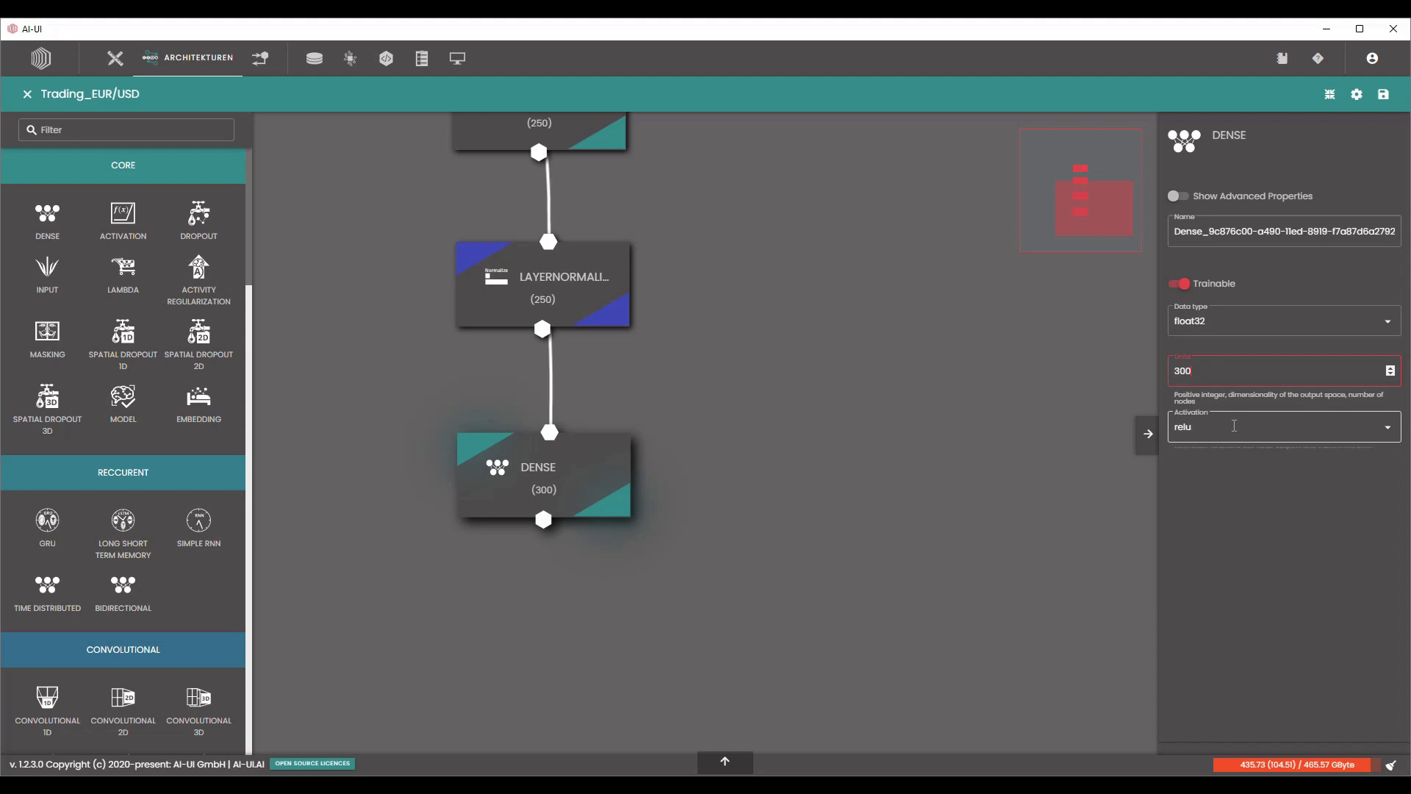
click(1212, 428)
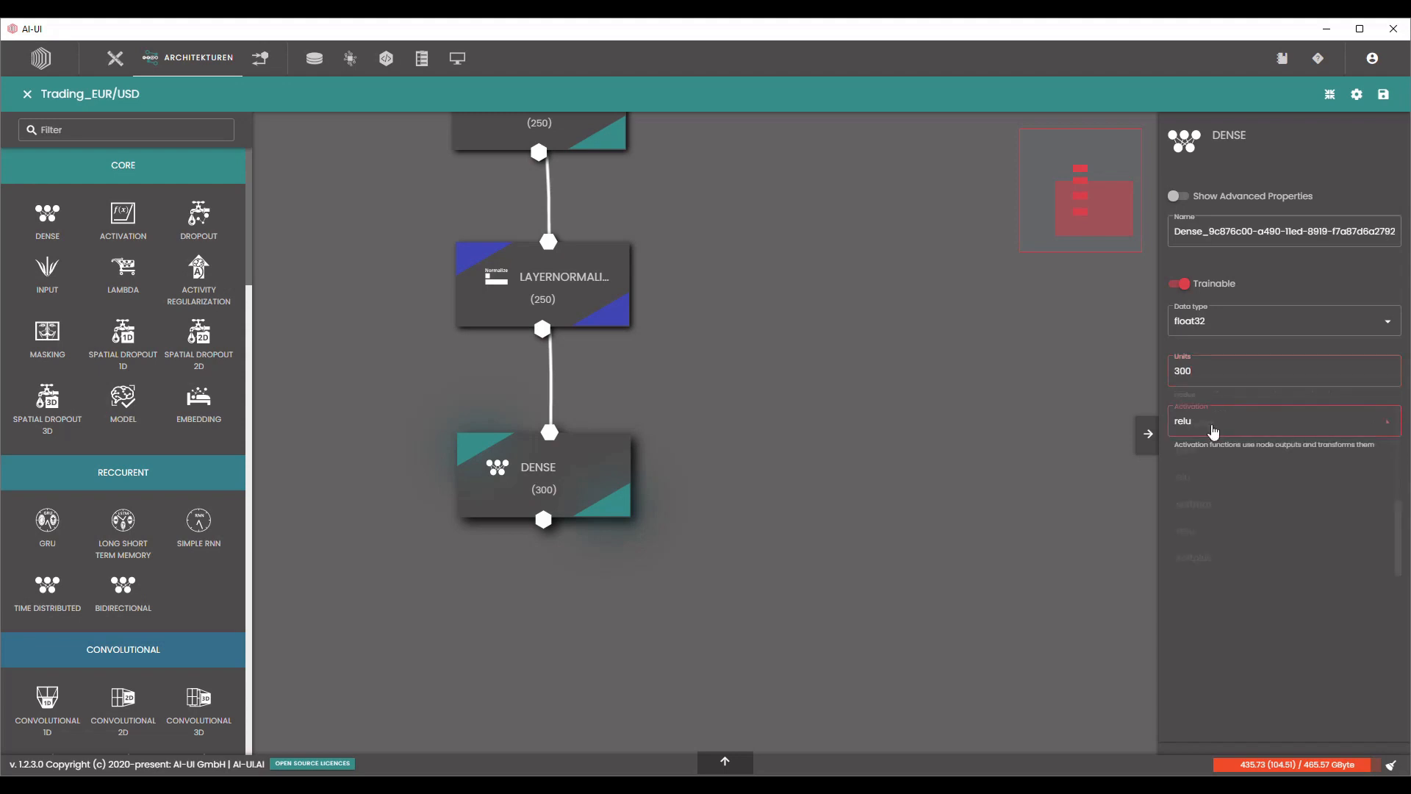
click(1002, 428)
Add a LayerNormalization layer below the 300-unit Dense layer and connect the Dense output to it.
scroll(154, 534, down, 10)
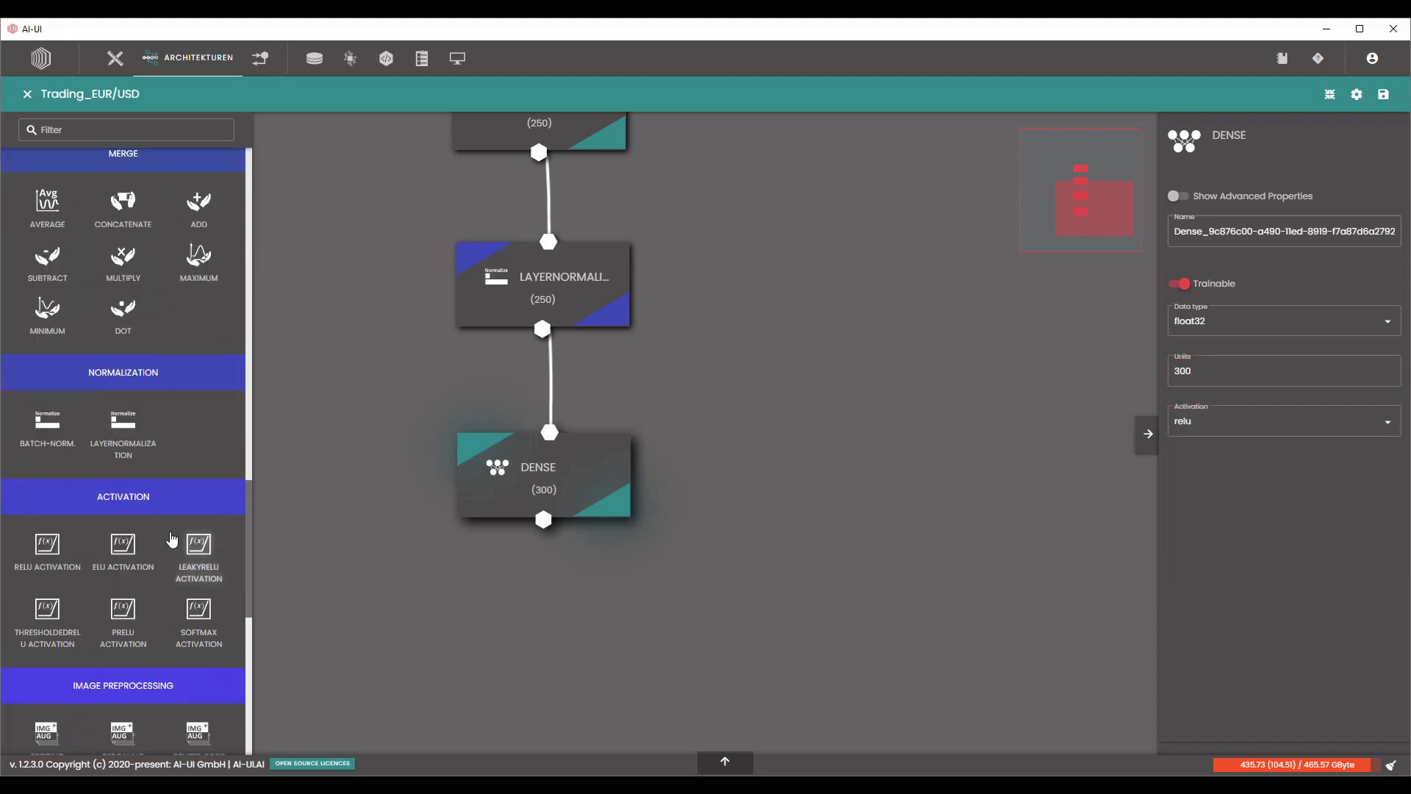
drag(123, 430, 586, 650)
drag(592, 493, 590, 453)
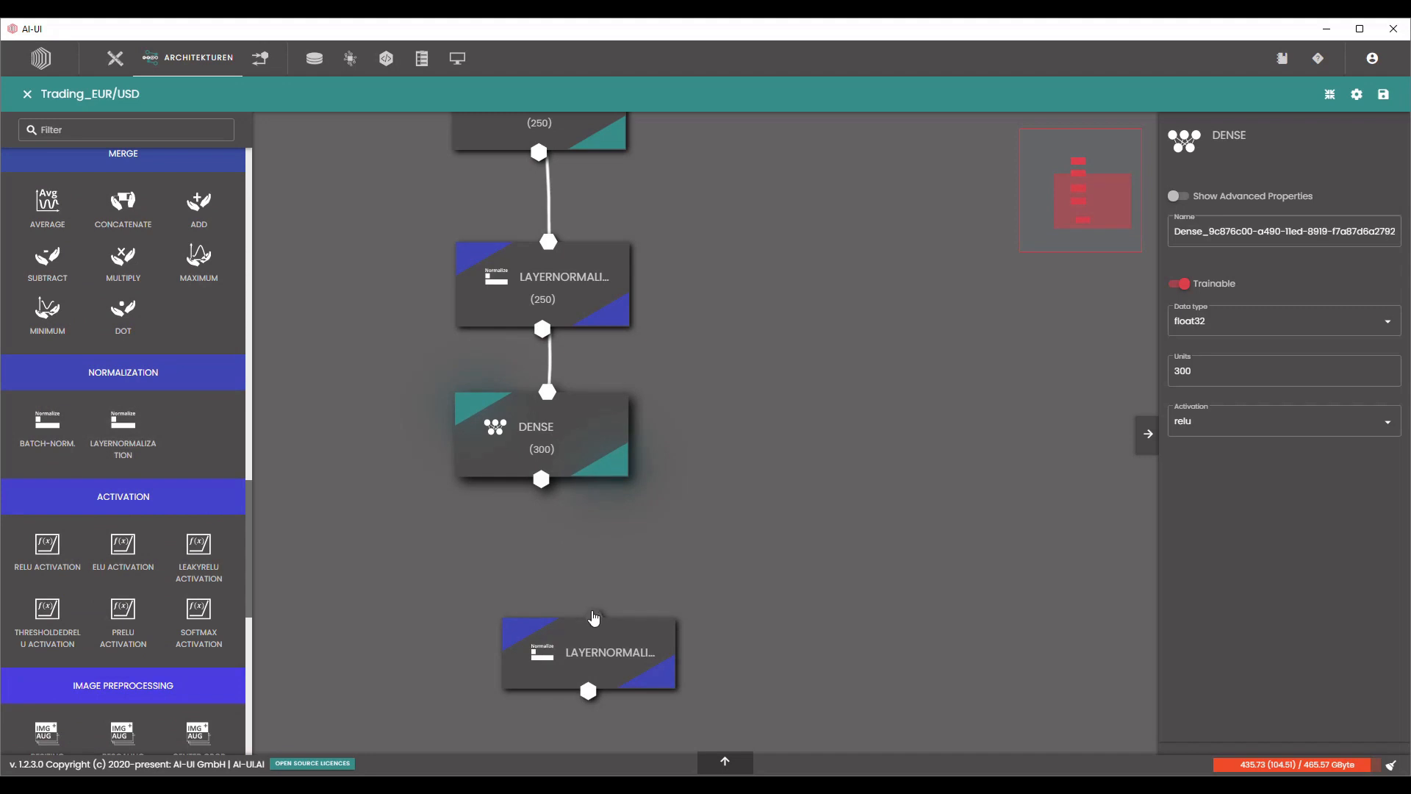
drag(547, 496, 592, 598)
Add a third Dense layer below the second LayerNormalization layer and connect the normalization output to it.
scroll(237, 436, up, 10)
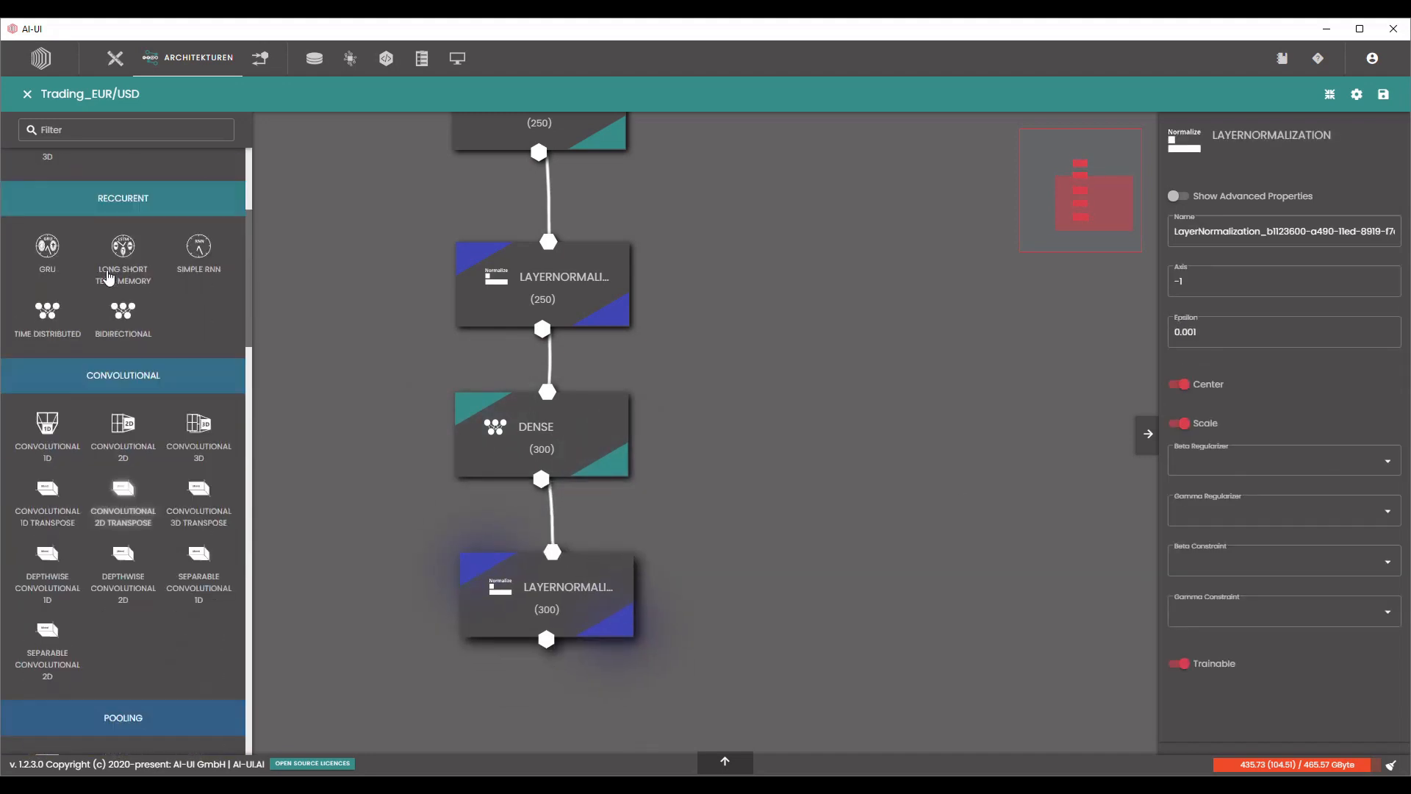
drag(47, 215, 410, 654)
drag(898, 513, 980, 257)
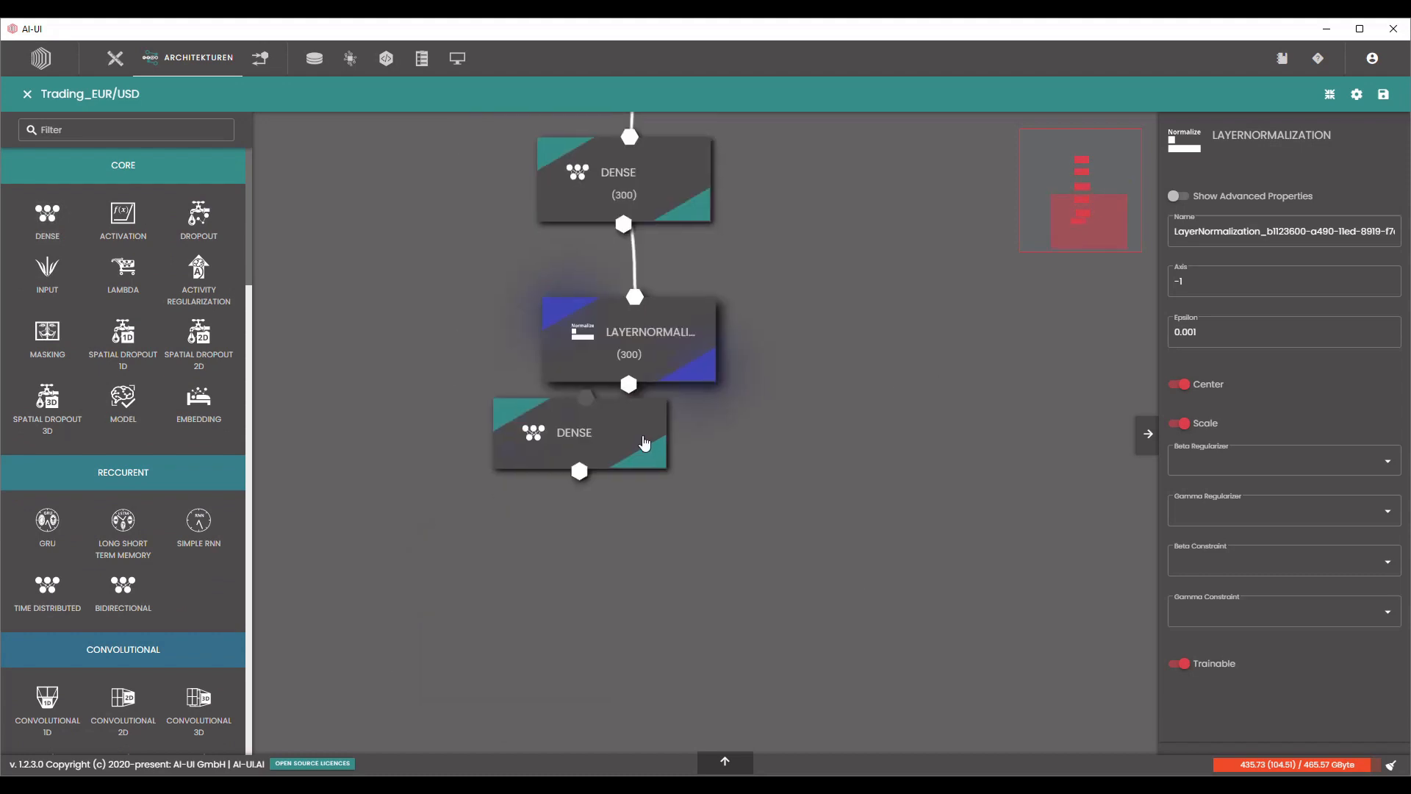
drag(633, 439, 680, 507)
mouse_move(629, 397)
mouse_down()
mouse_move(639, 482)
mouse_move(636, 468)
mouse_up()
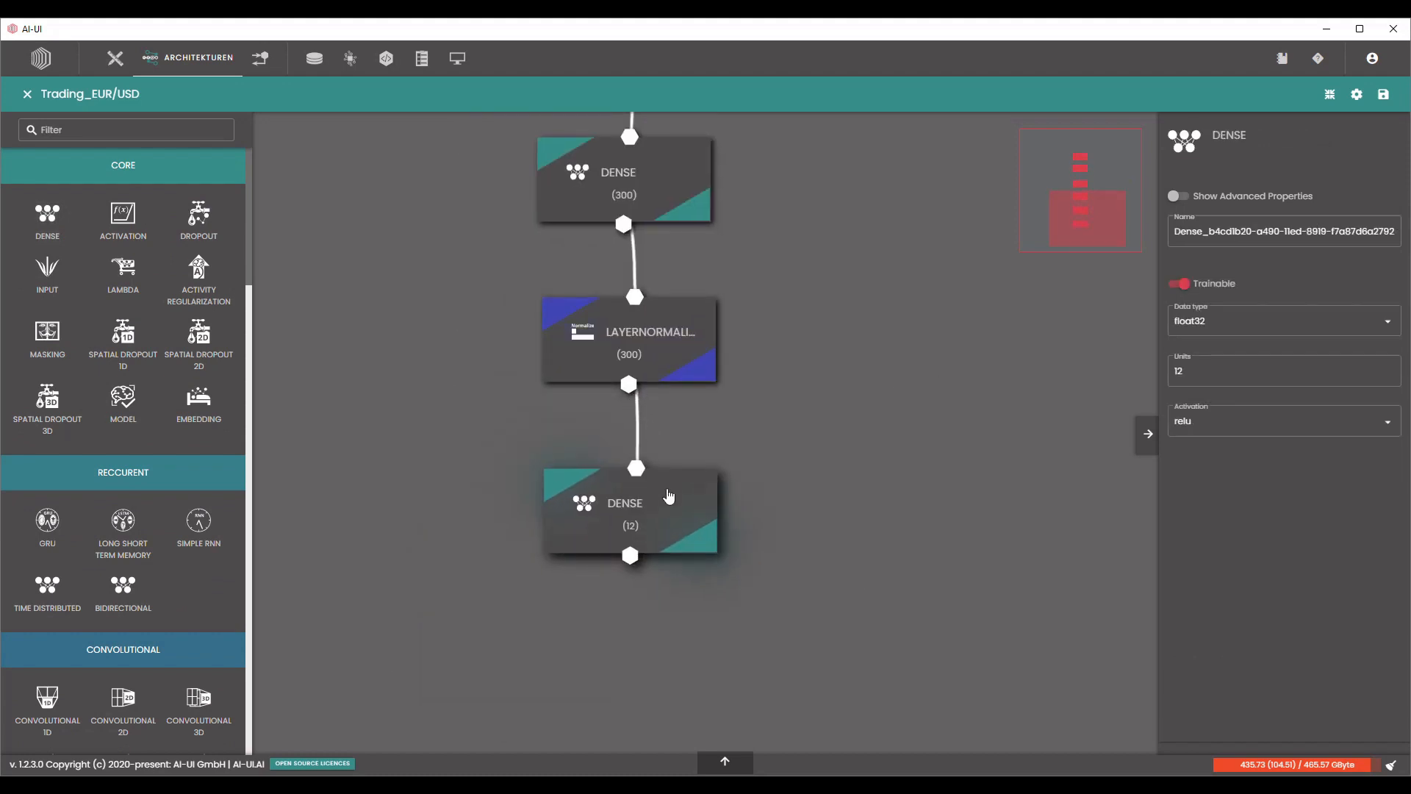
Set the third Dense layer's number of units to 111.
double_click(1213, 378)
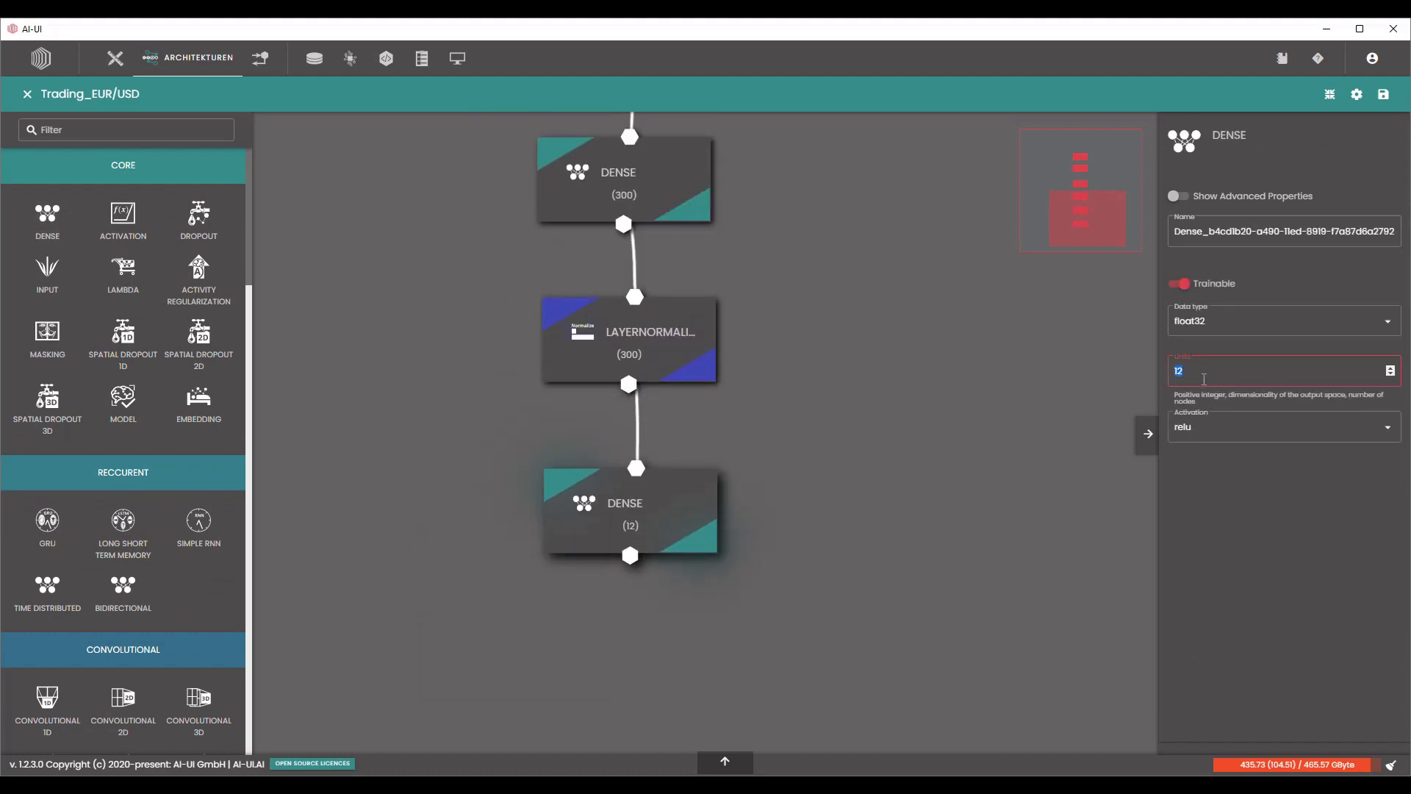
text(111)
key(Return)
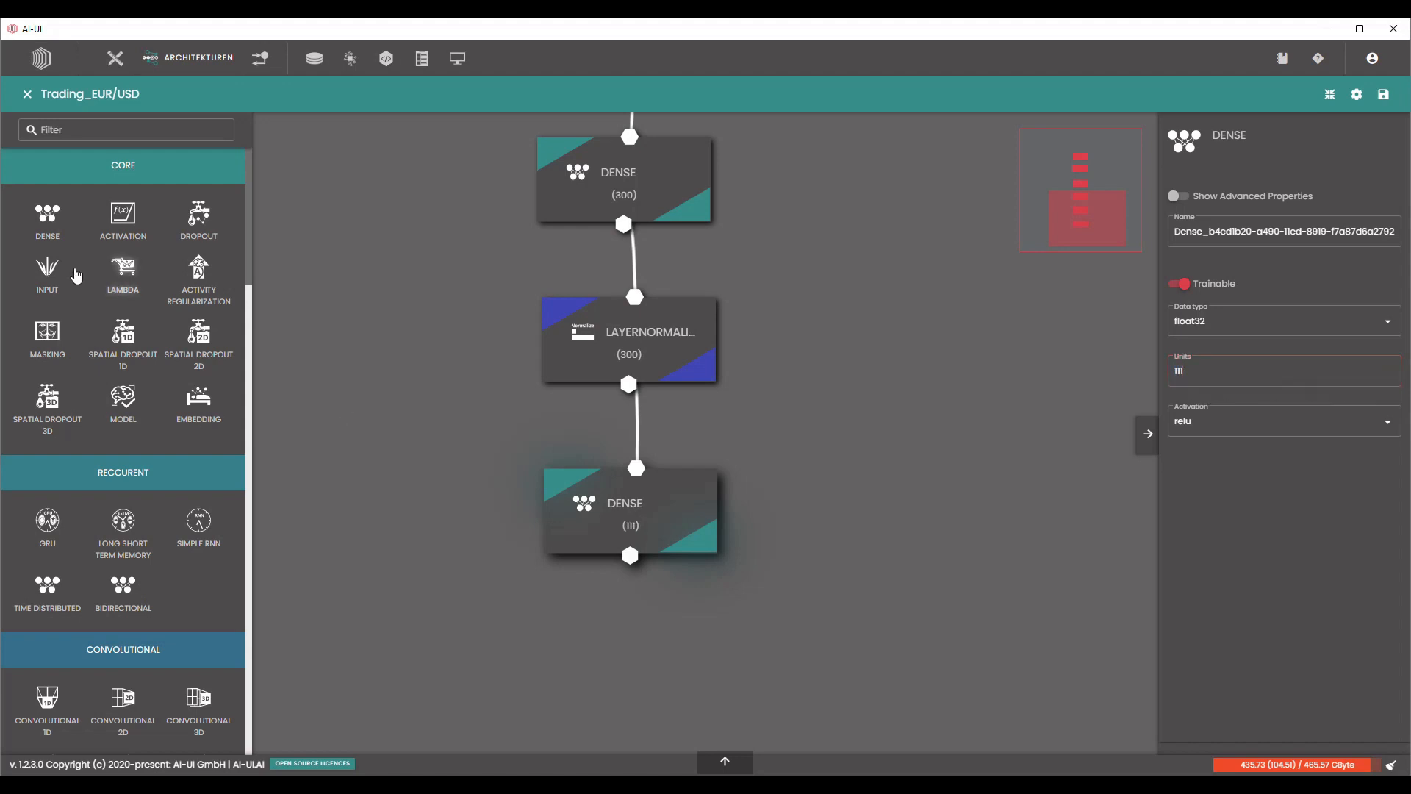
Add a LayerNormalization layer below the 111-unit Dense layer and connect the Dense output to it.
scroll(172, 359, down, 20)
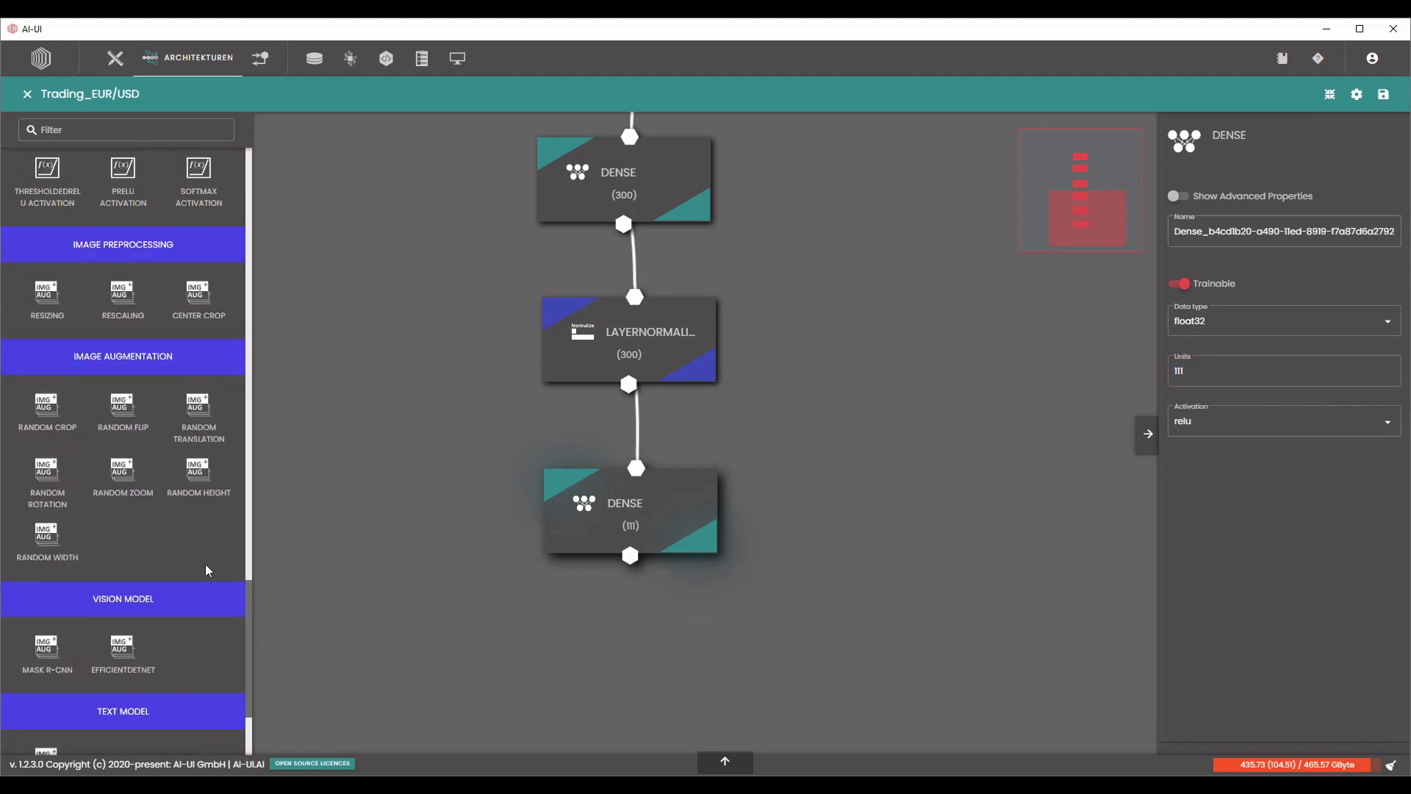
scroll(184, 448, up, 1)
scroll(186, 504, down, 4)
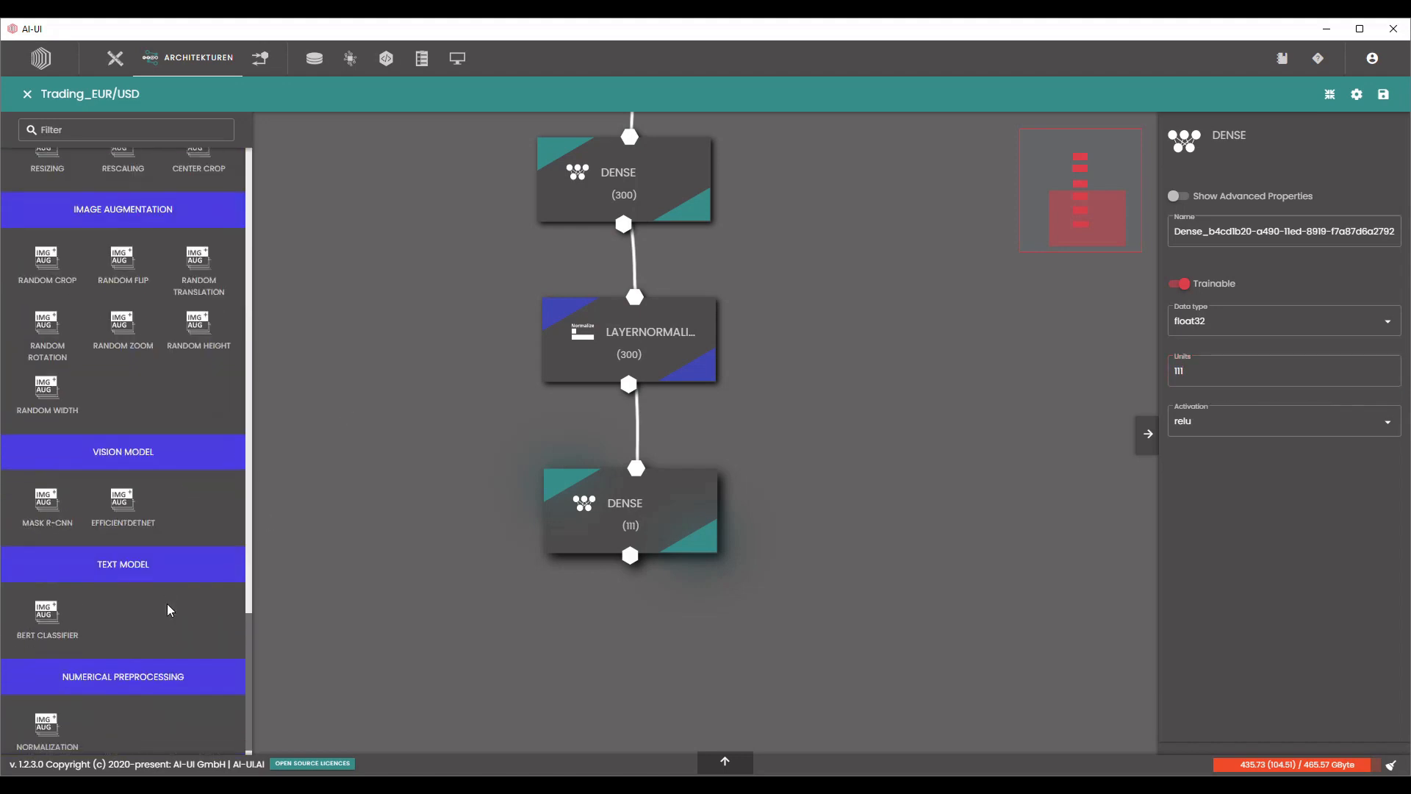
scroll(166, 599, up, 5)
scroll(161, 591, down, 4)
scroll(154, 581, up, 7)
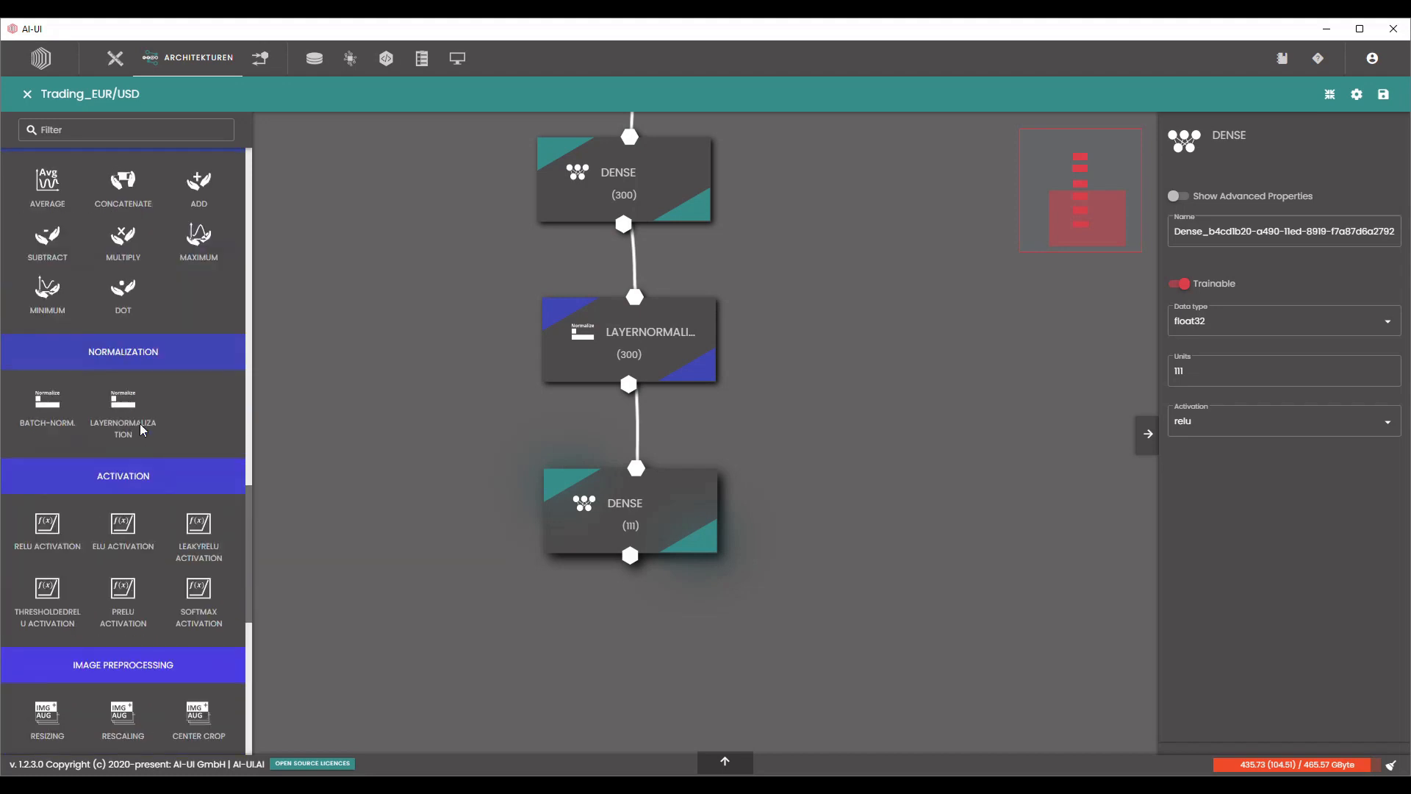
drag(130, 416, 602, 599)
drag(805, 579, 805, 465)
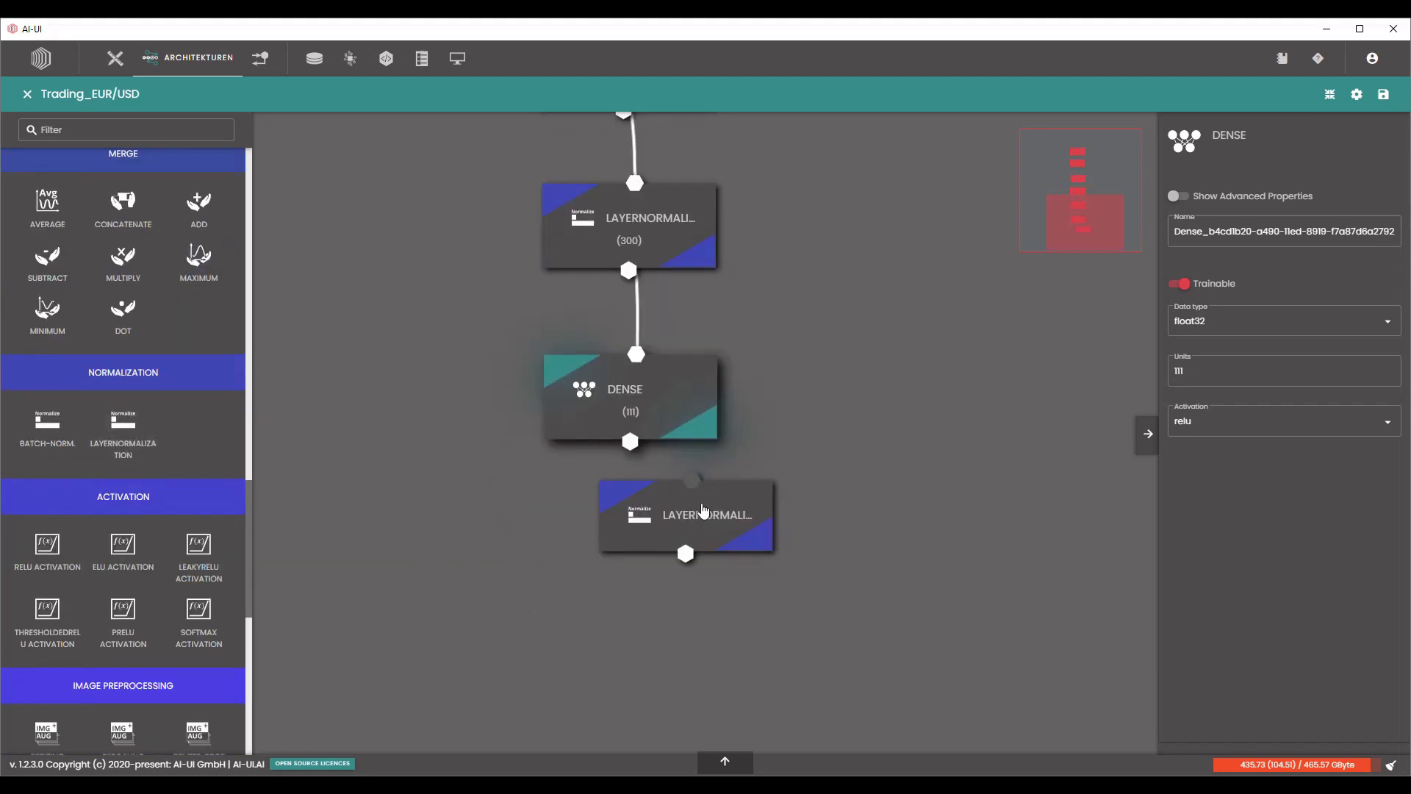
drag(702, 508, 637, 567)
drag(628, 509, 626, 538)
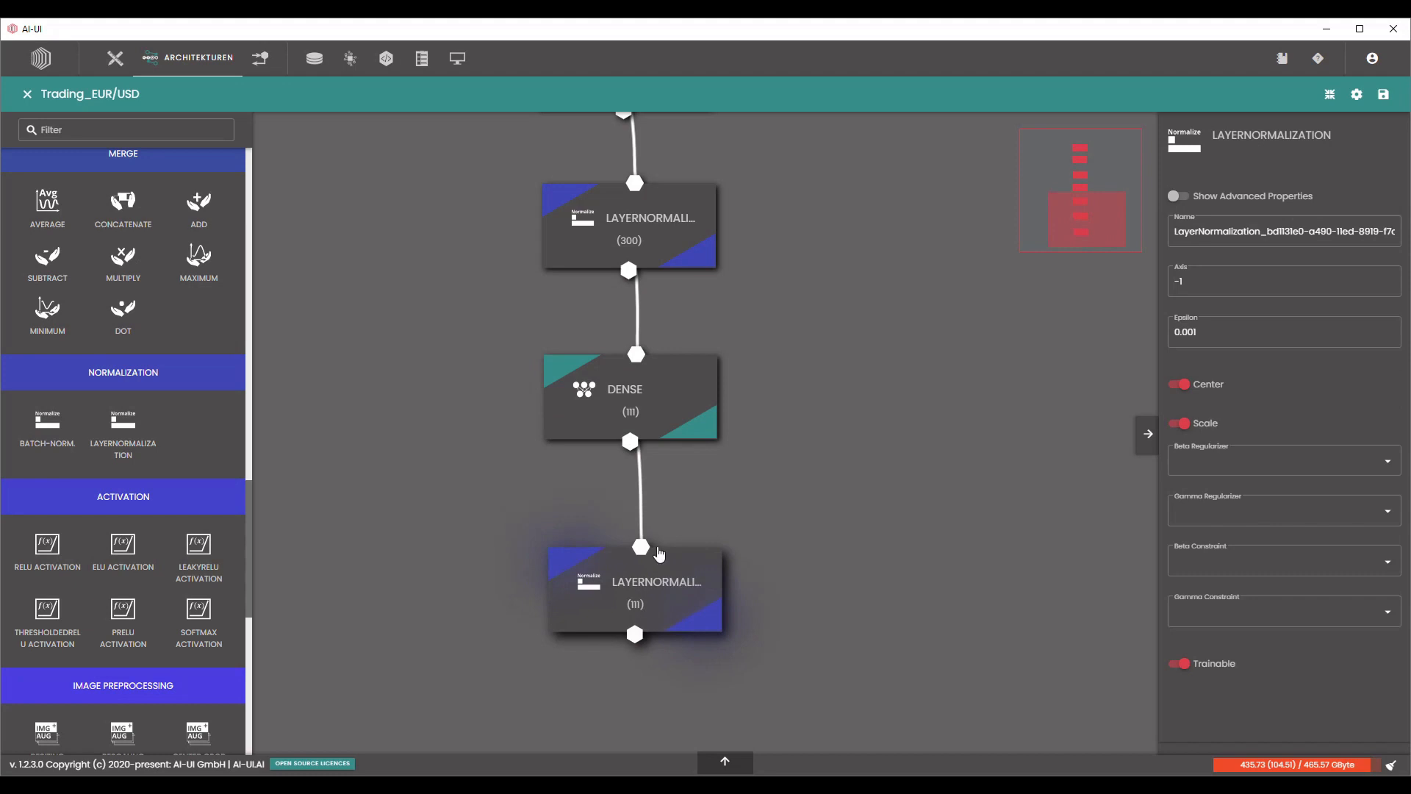
Add a fourth Dense layer below the third LayerNormalization layer and connect the normalization output to it.
scroll(105, 366, up, 10)
scroll(105, 366, up, 3)
drag(47, 213, 478, 669)
drag(919, 654, 914, 403)
drag(568, 466, 660, 552)
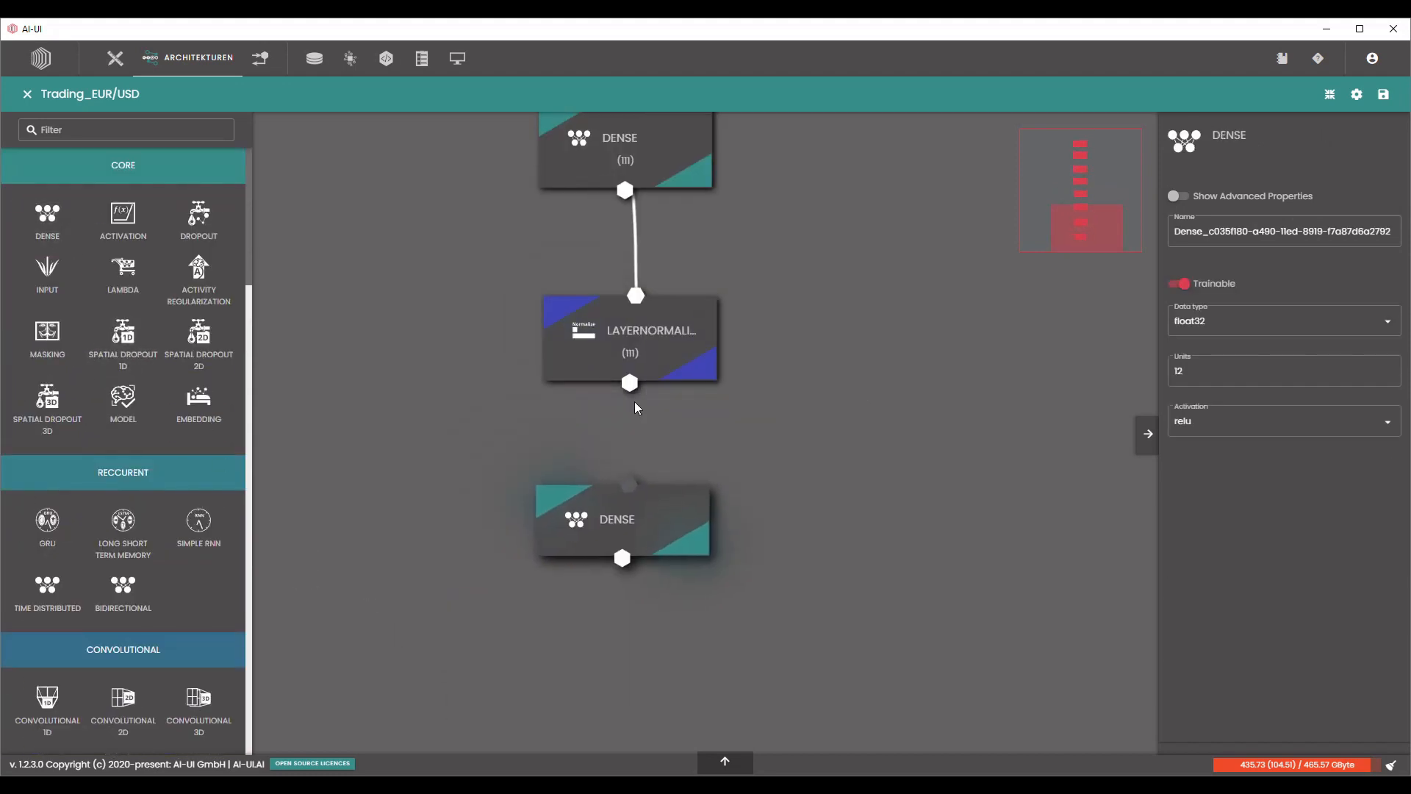
drag(628, 472, 628, 482)
Set the fourth Dense layer's number of units to 17.
click(1250, 372)
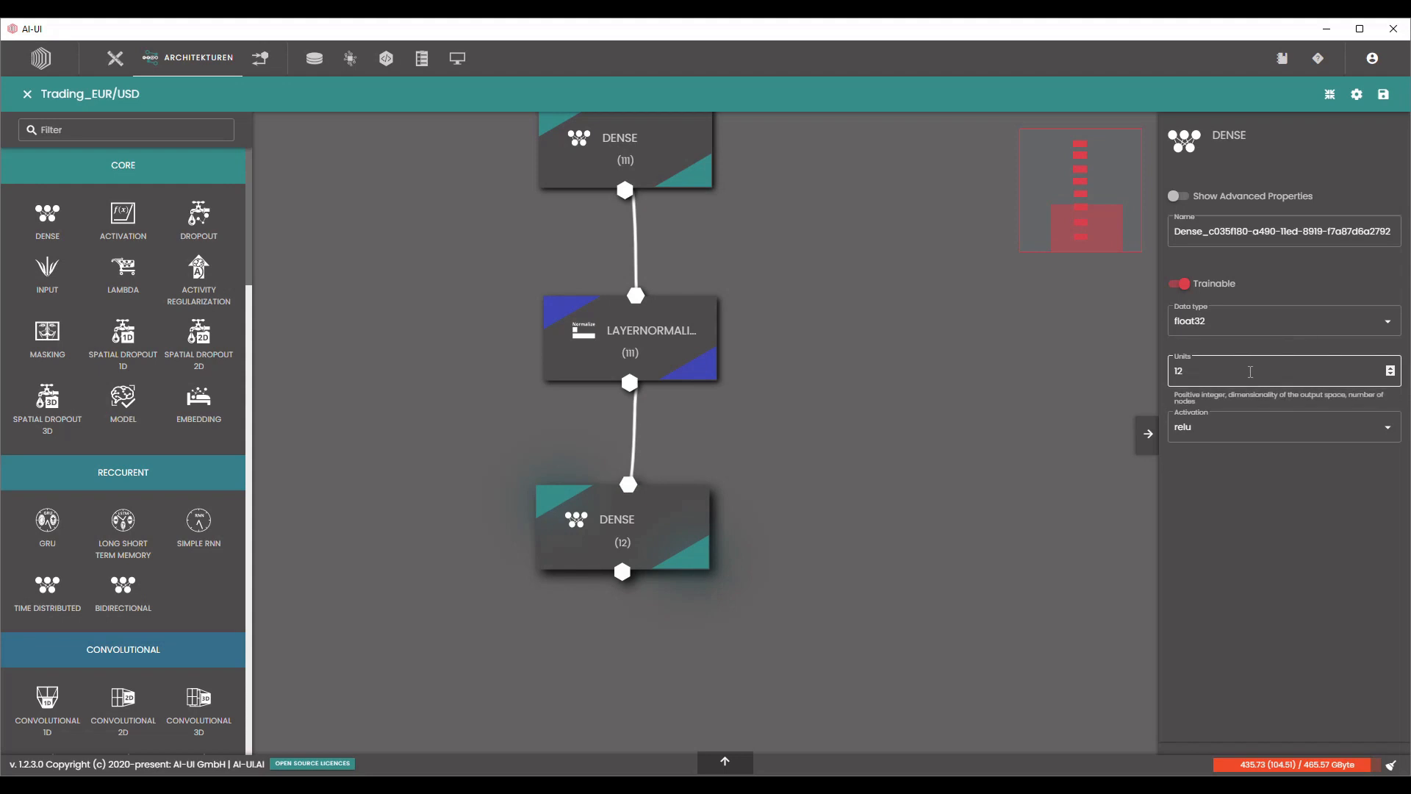
double_click(1250, 372)
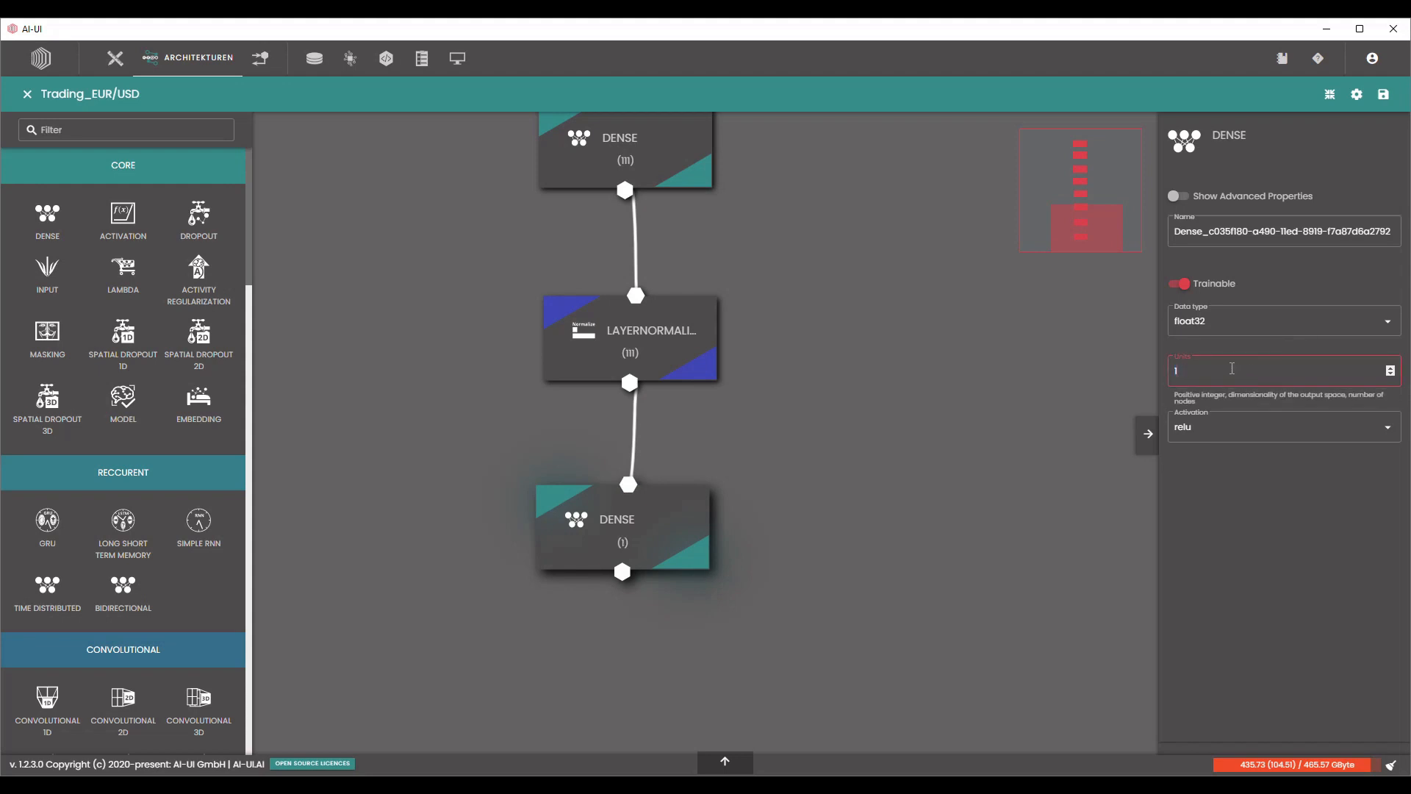
click(1052, 438)
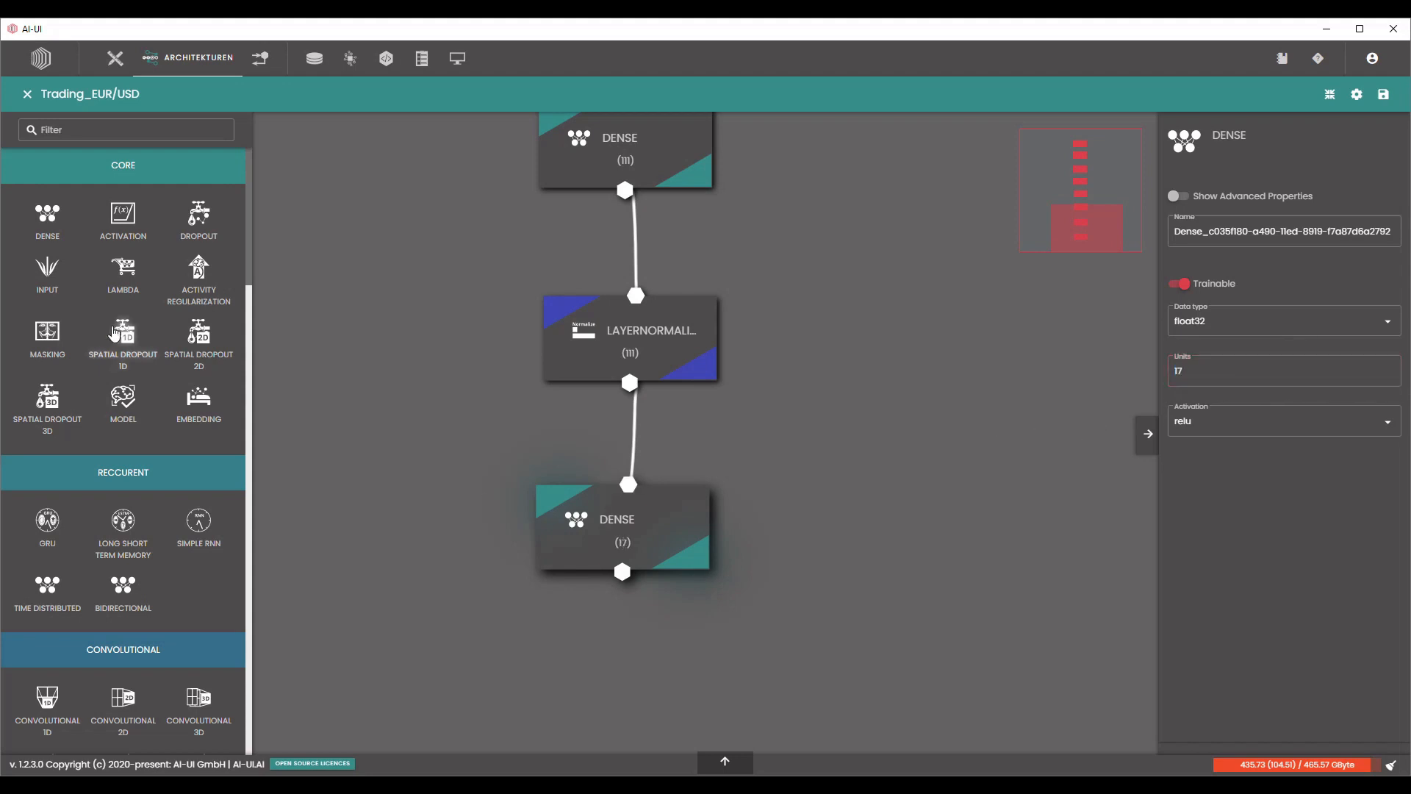
Add an output Dense layer below the 17-unit Dense layer and connect the two layers.
drag(52, 224, 613, 665)
drag(909, 517, 899, 313)
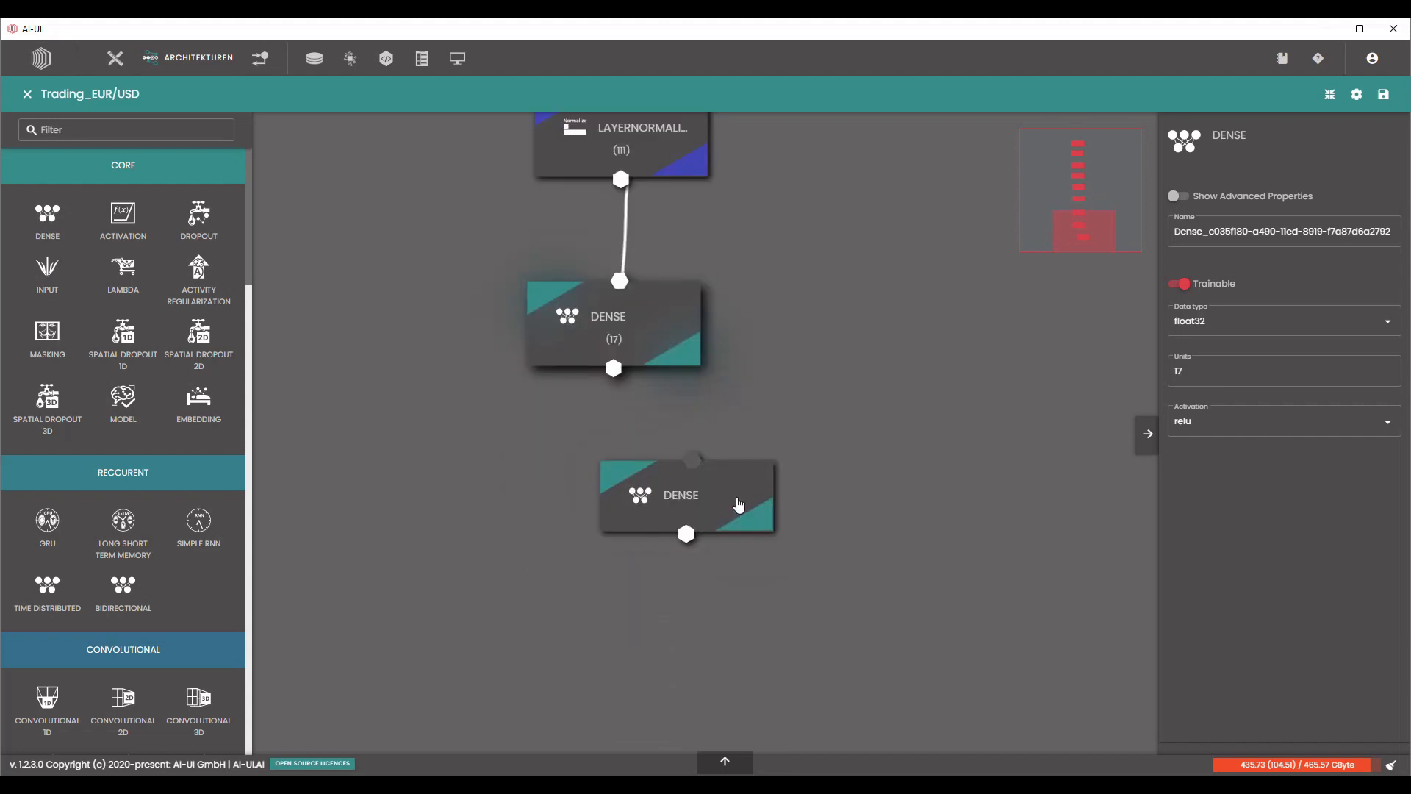
drag(735, 501, 688, 516)
drag(614, 367, 655, 507)
Set the output Dense layer to 1 unit with a linear activation.
click(1197, 371)
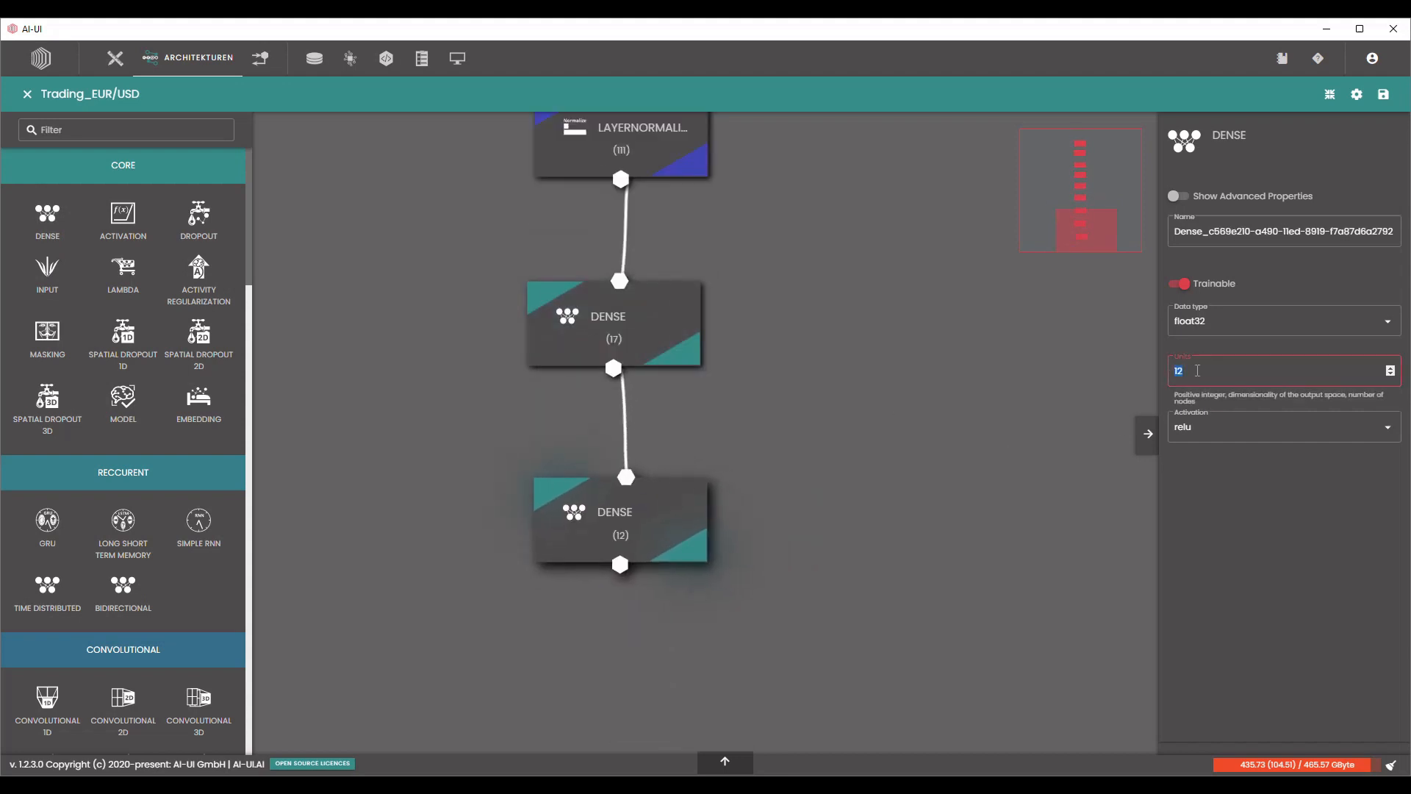
text(1)
click(1226, 427)
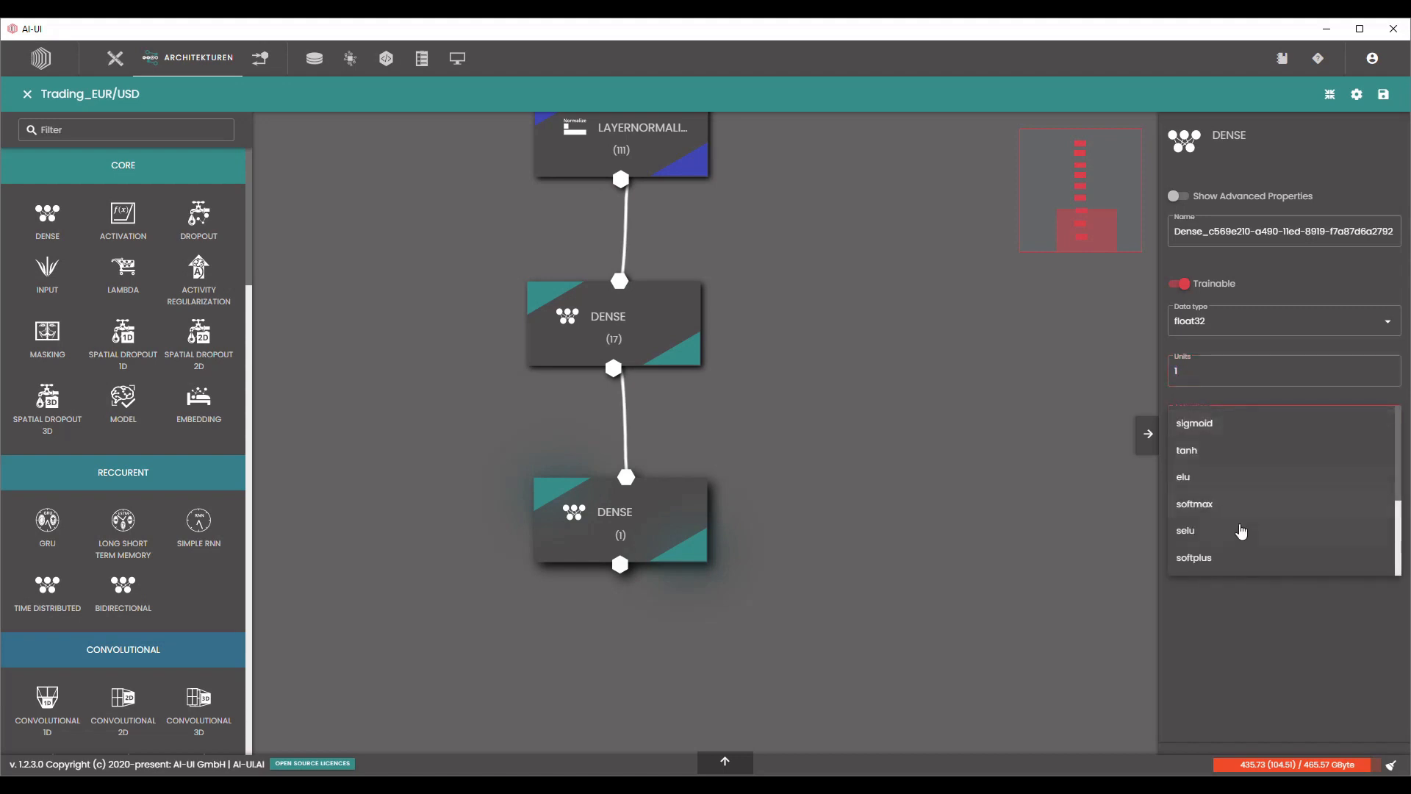
scroll(1241, 531, down, 2)
click(1234, 557)
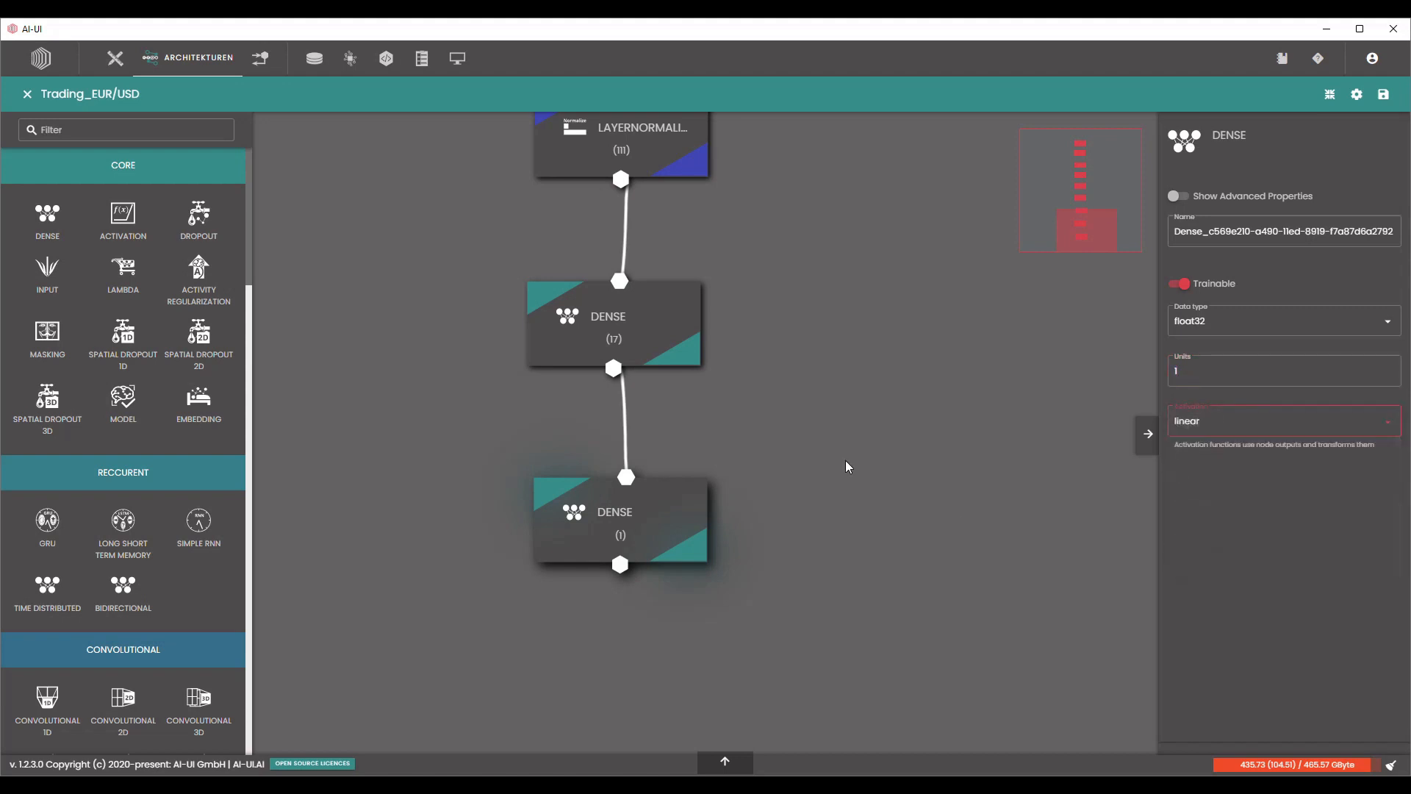
Arrange all layers of the network evenly with the automatic node layout.
scroll(877, 486, down, 3)
scroll(907, 489, down, 5)
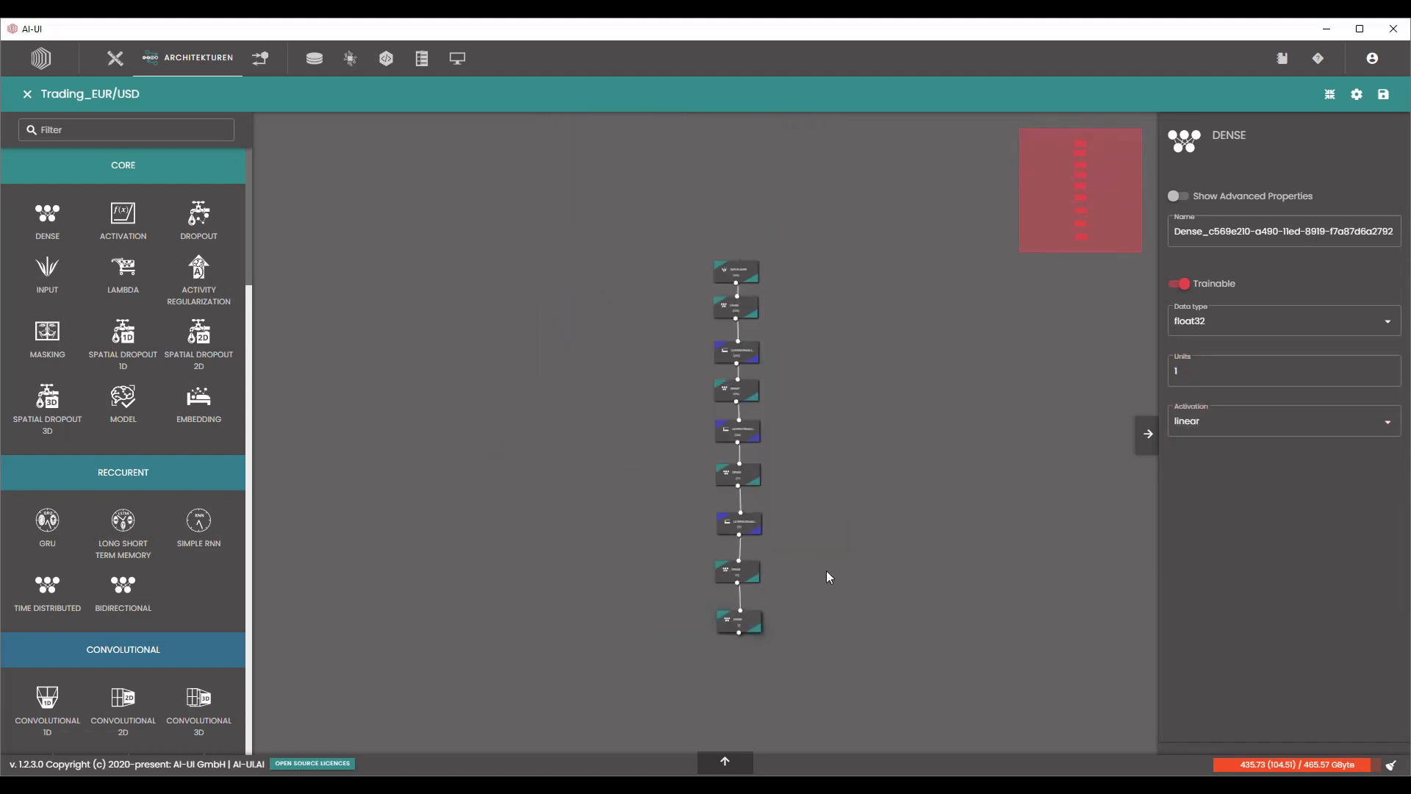
click(1330, 97)
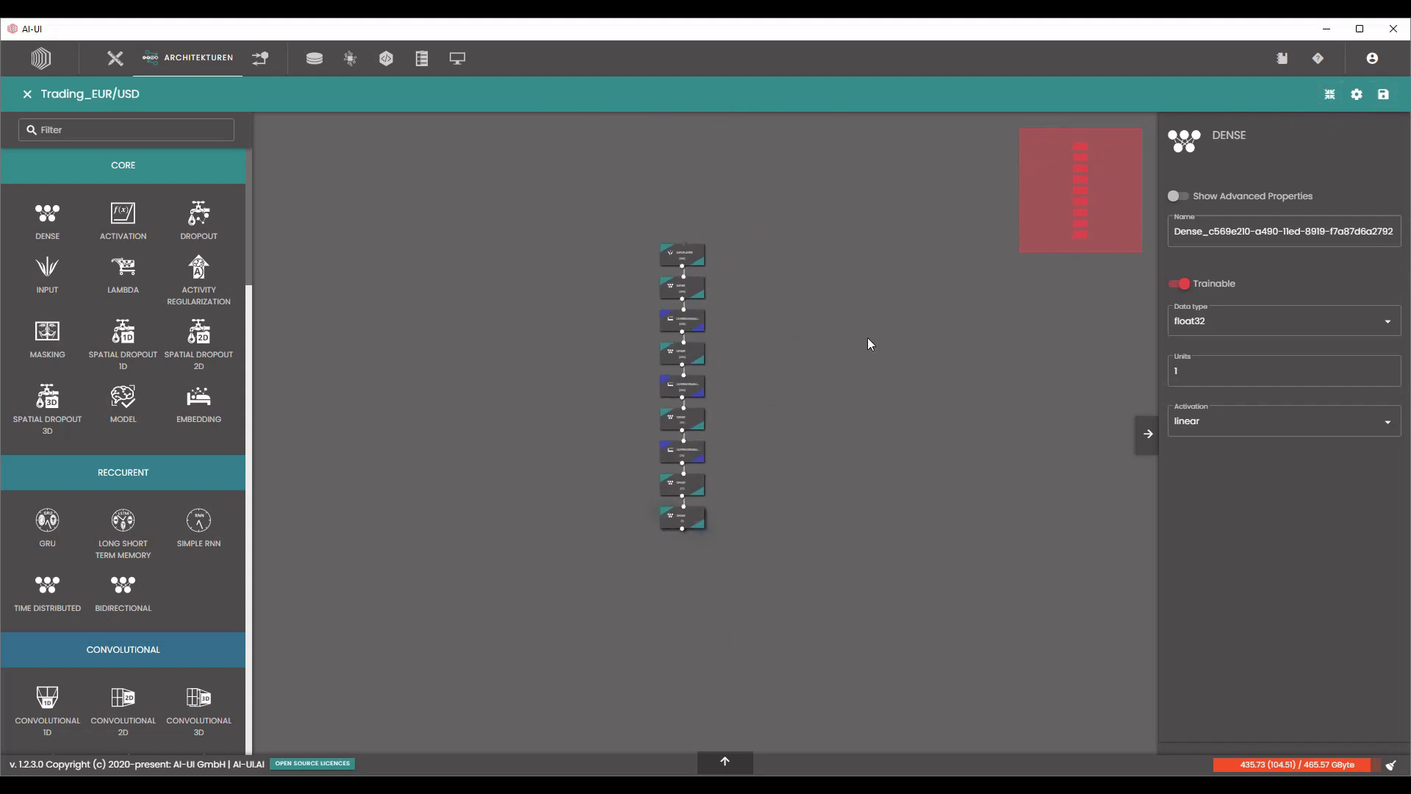
scroll(869, 344, up, 4)
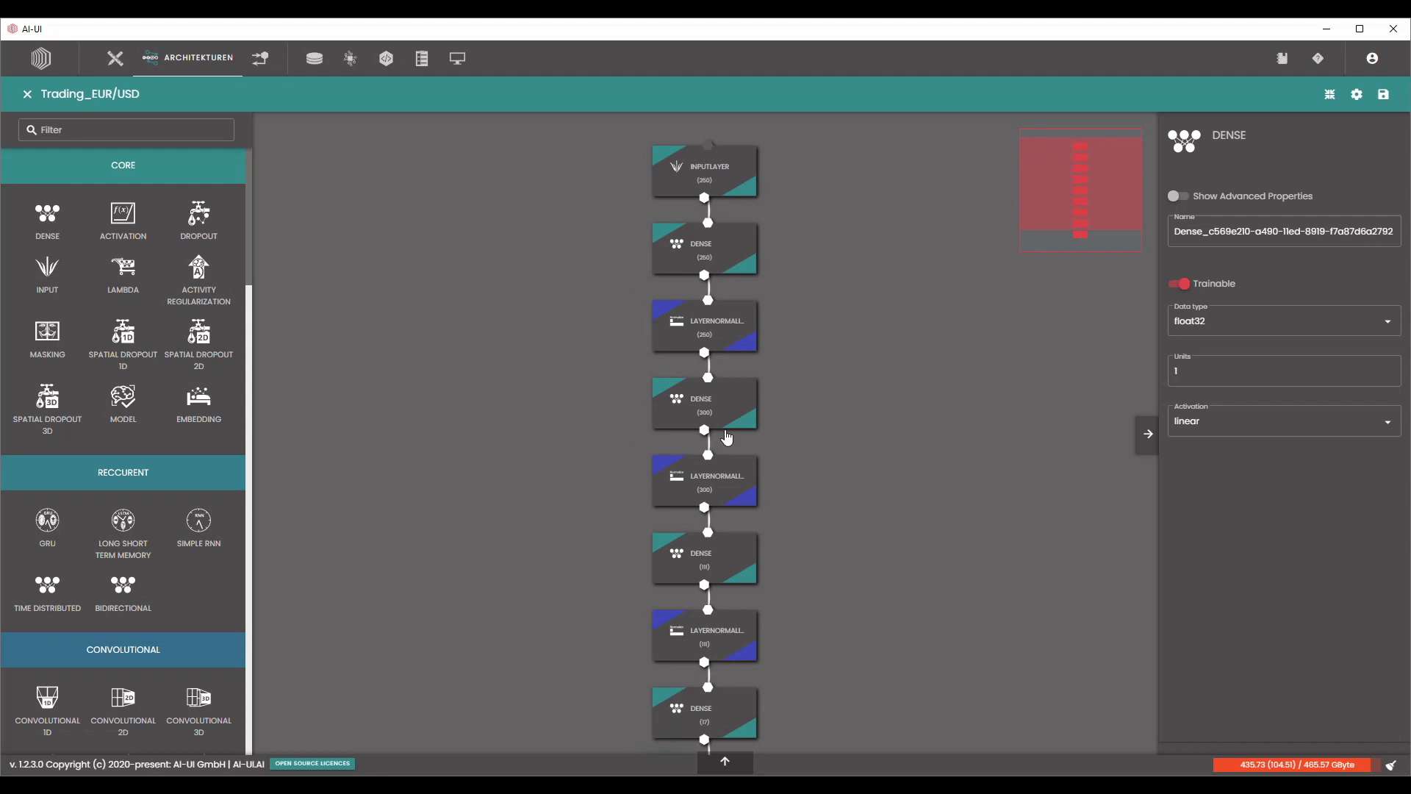
Save the Trading_EUR/USD architecture and check that the model compiles.
click(1330, 94)
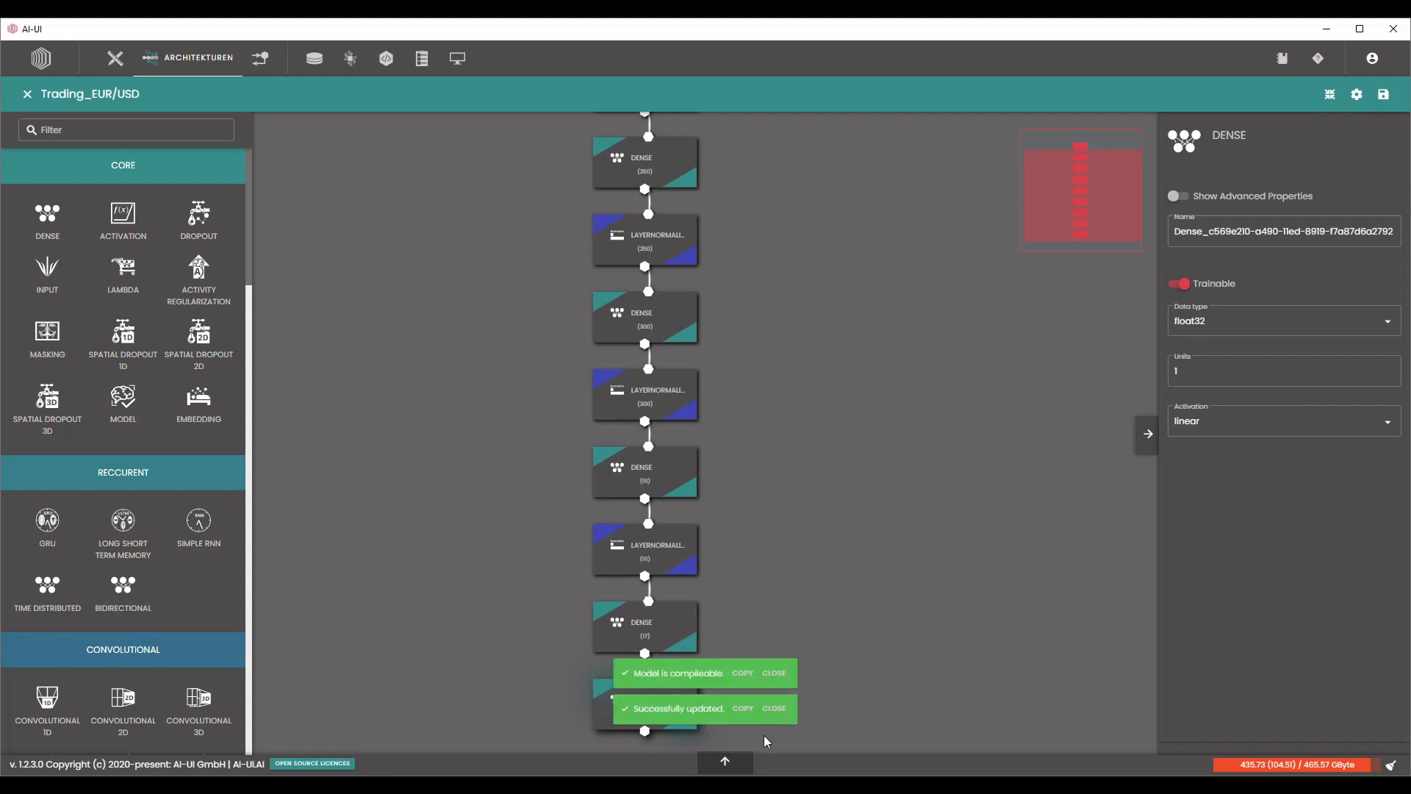
click(724, 760)
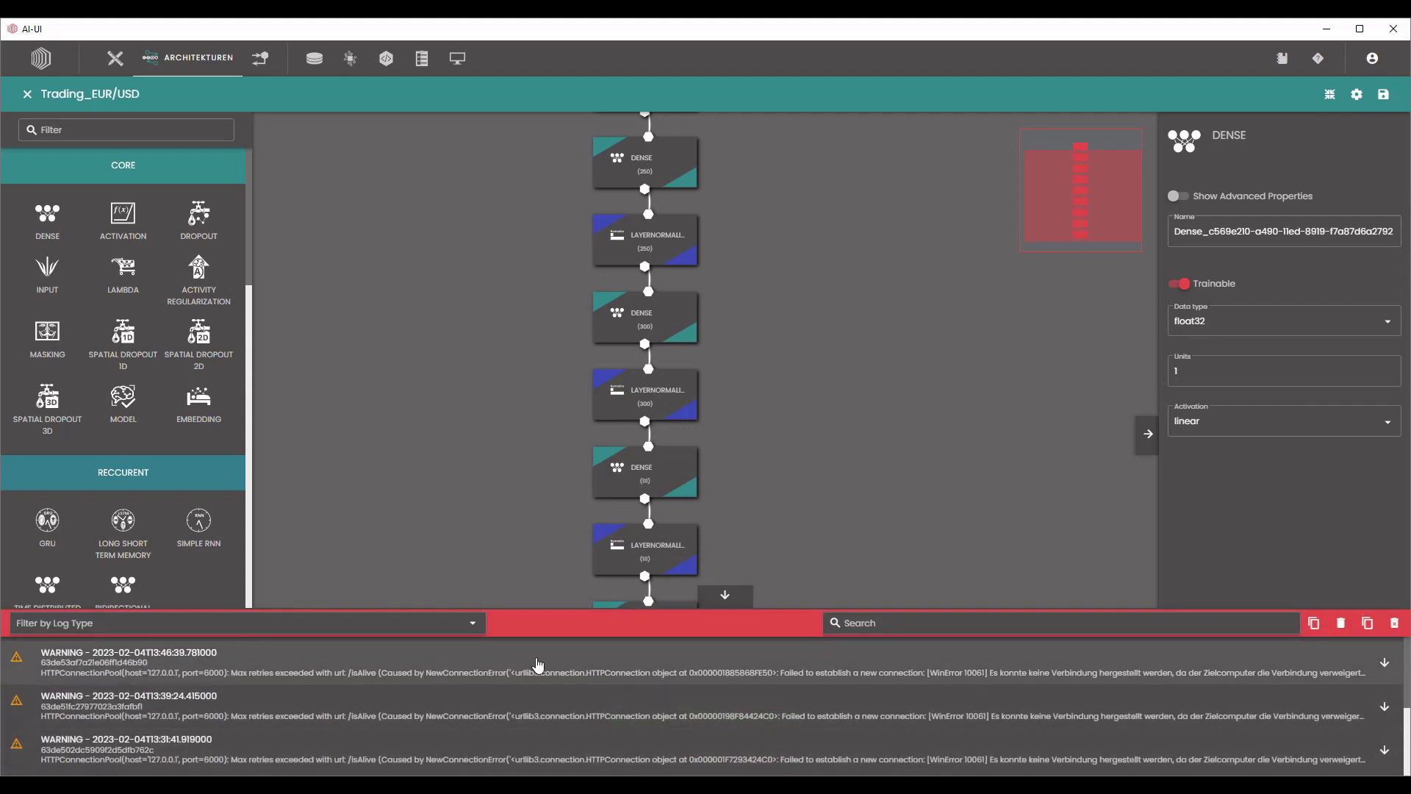
scroll(544, 673, down, 5)
click(723, 596)
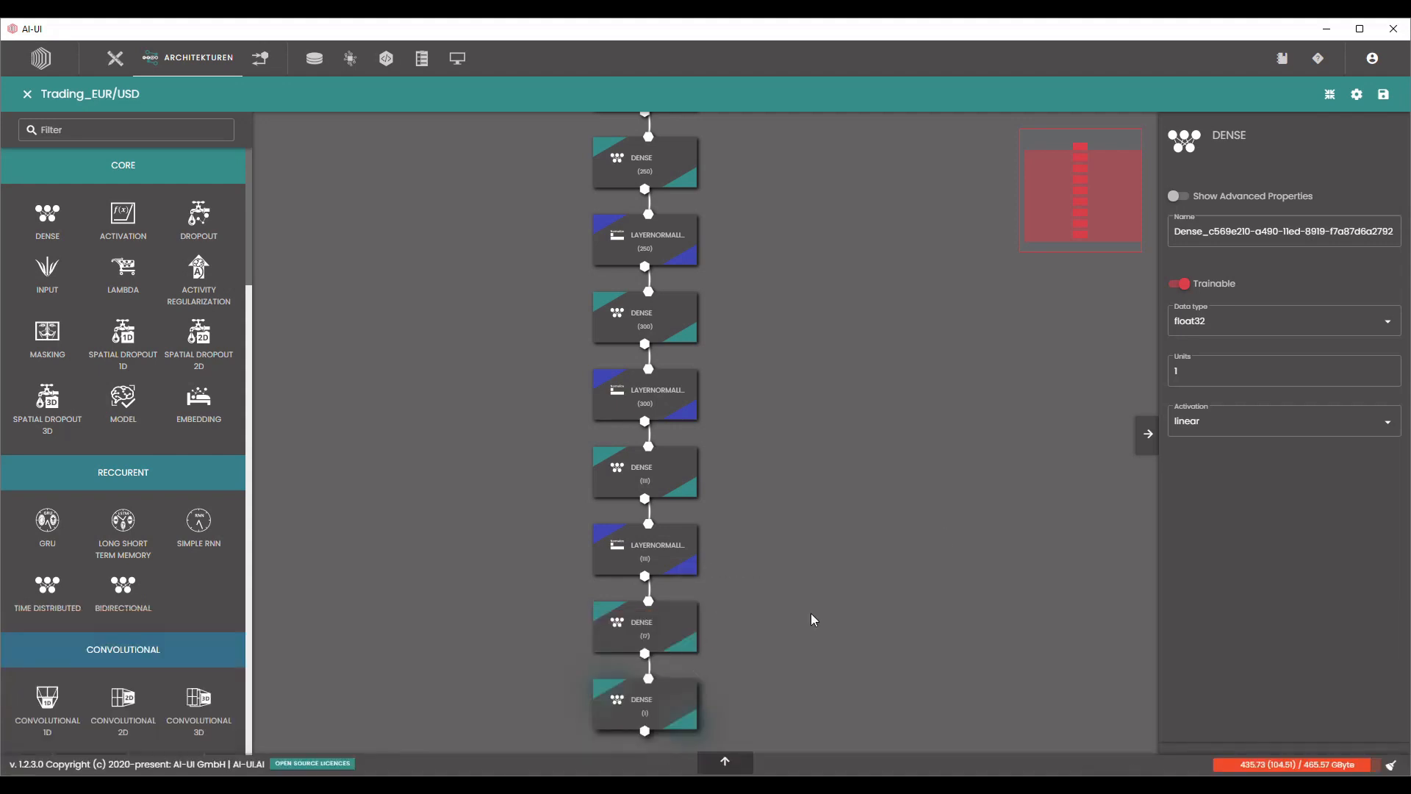
click(1358, 96)
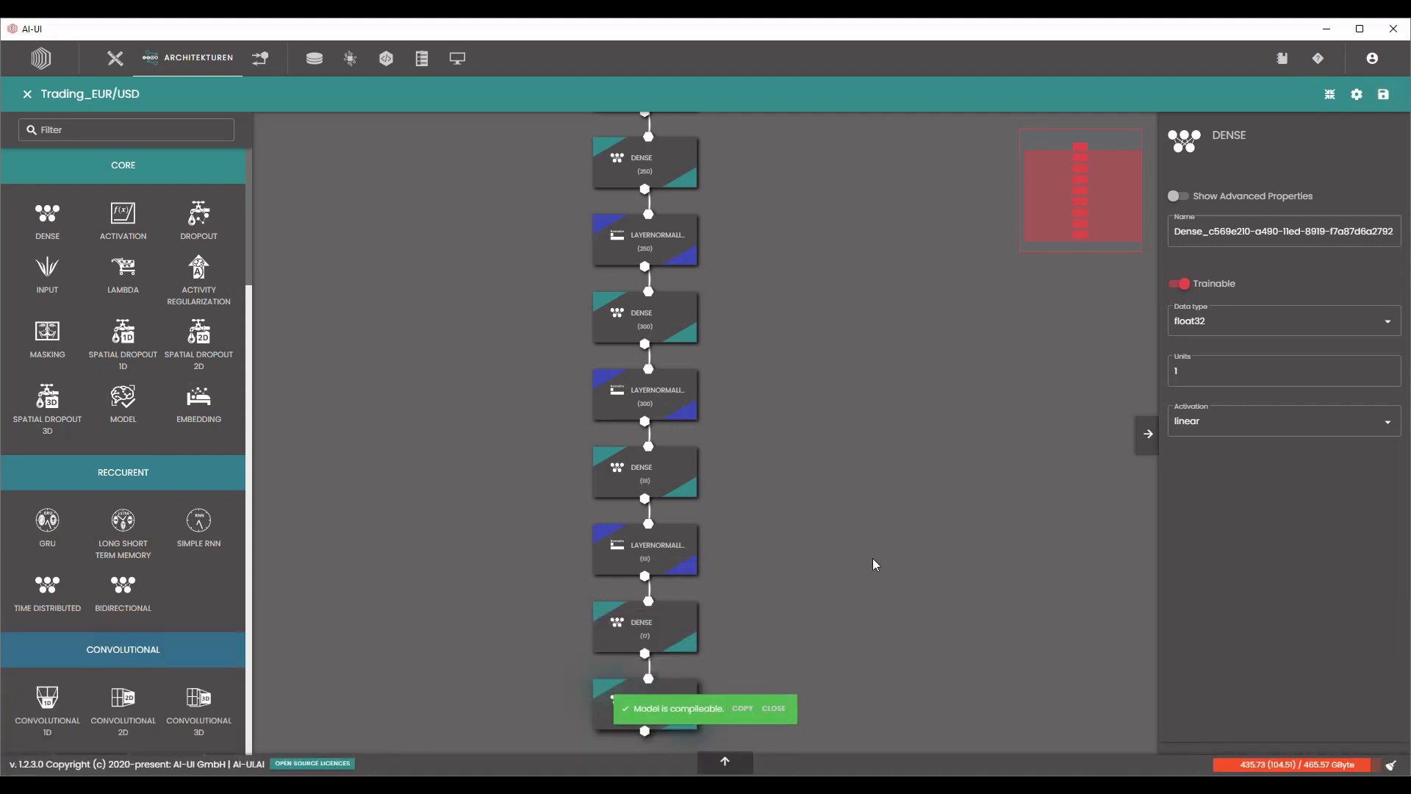
scroll(872, 554, down, 4)
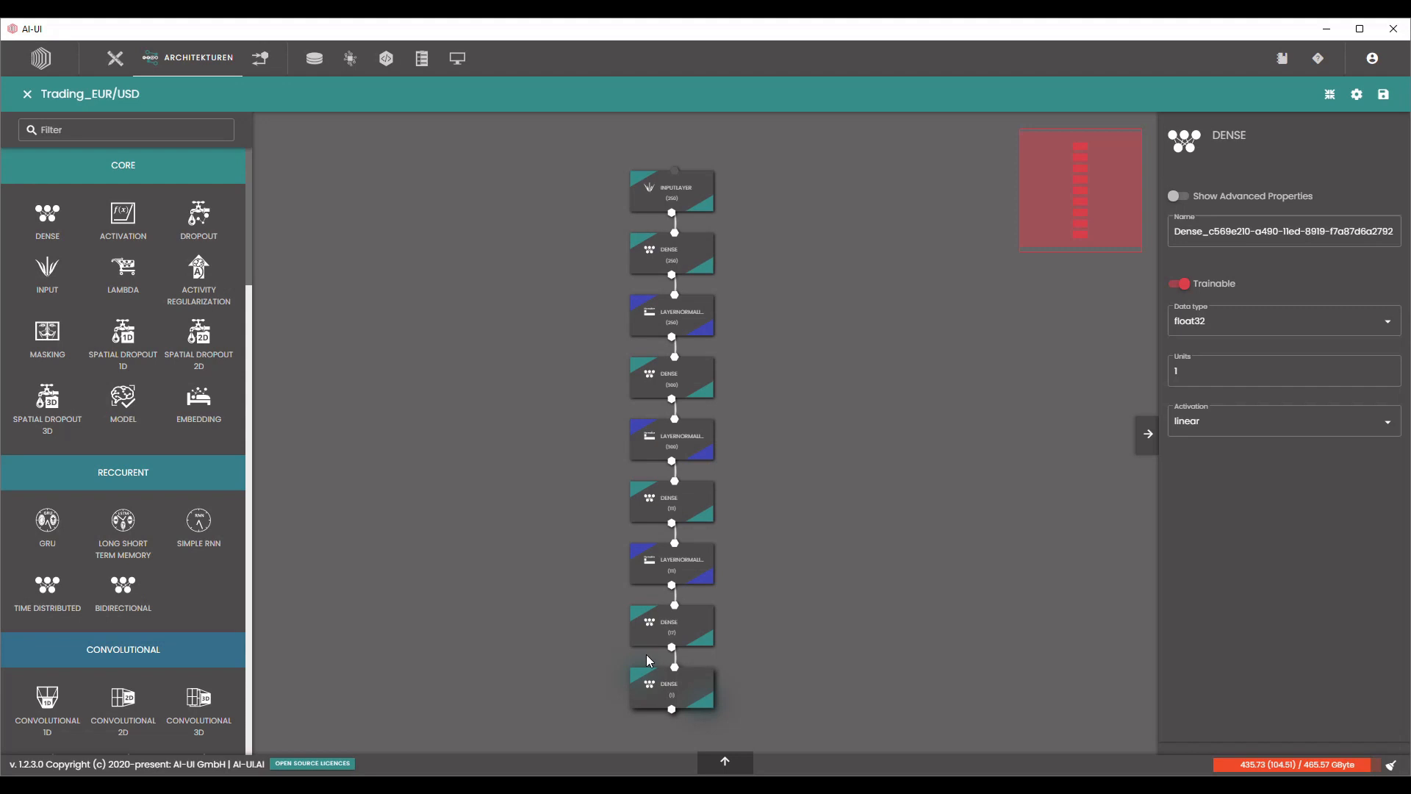
In the Trading EUR/USD project, add an Architecture node below the Train Validation Test Split node and a Training node beside them.
click(115, 58)
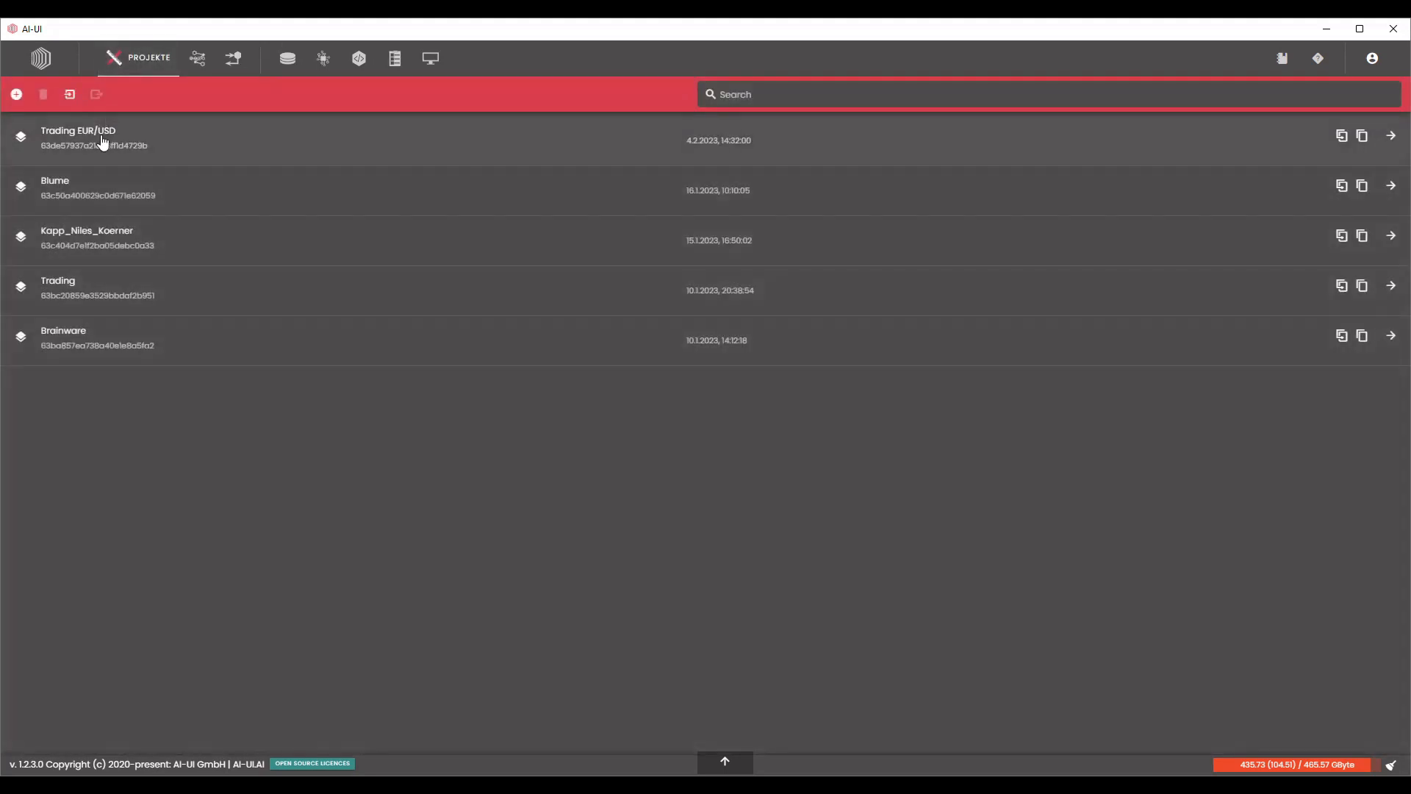
click(103, 142)
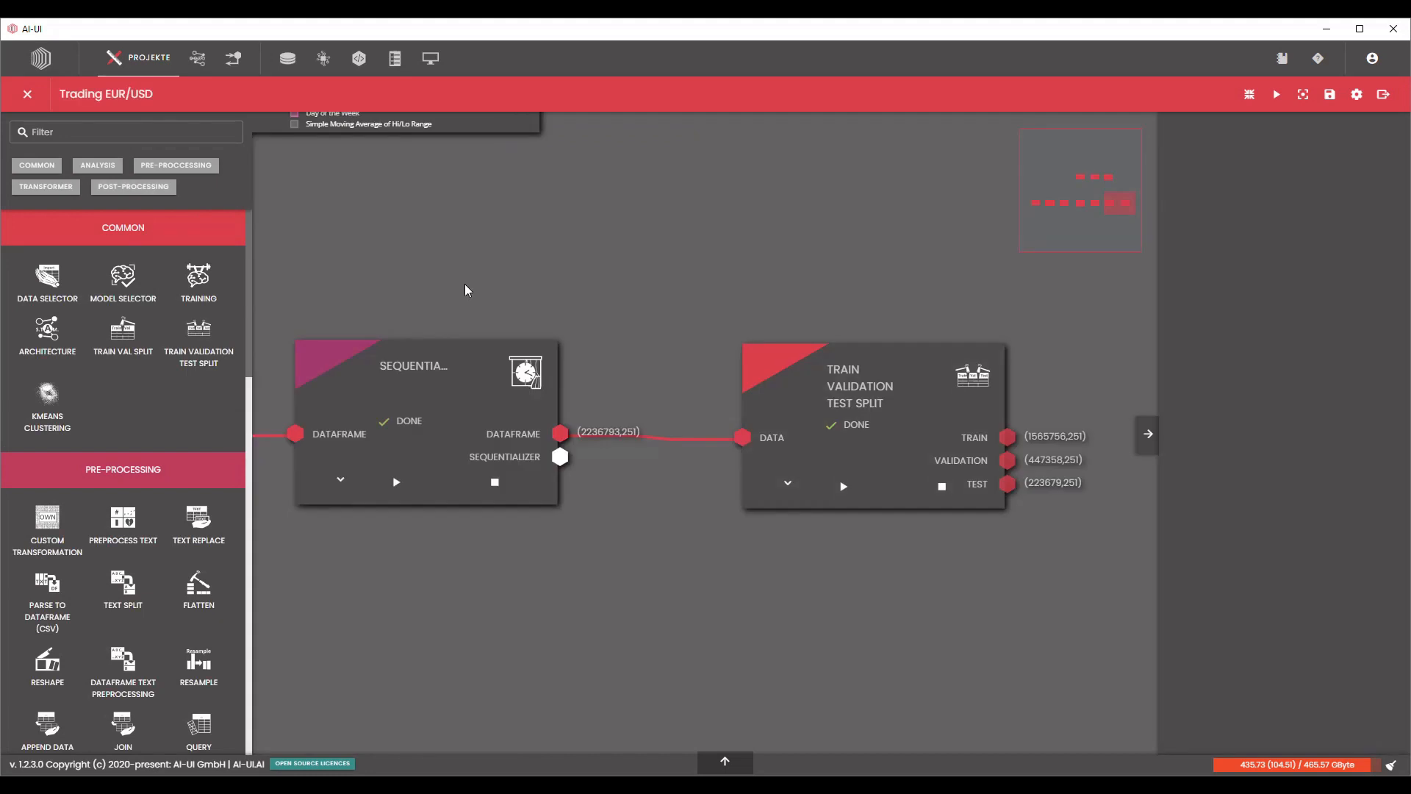
scroll(515, 298, down, 3)
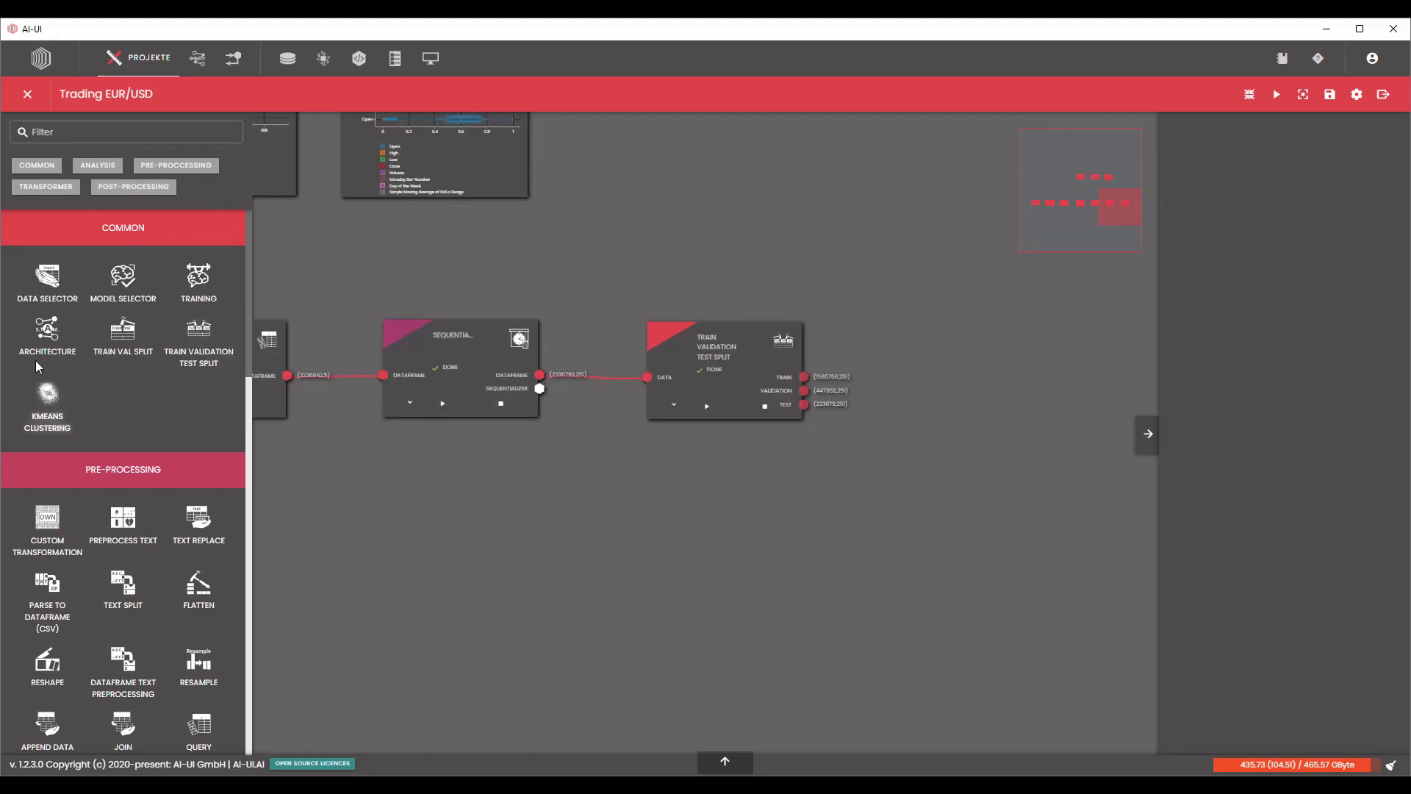
drag(41, 343, 674, 507)
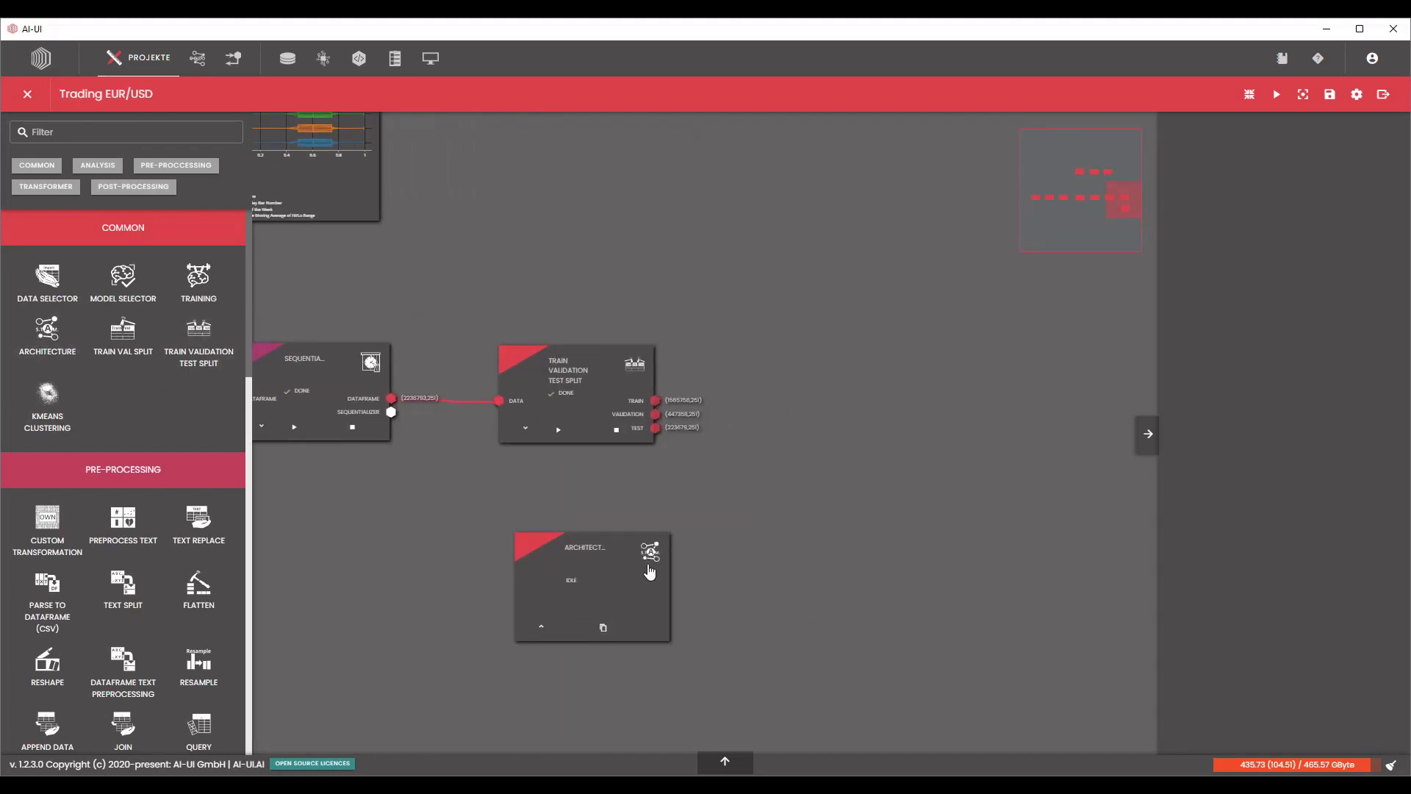
click(581, 560)
drag(199, 279, 813, 445)
Assign the Trading_EUR/USD architecture to the Architecture node and apply the selection.
click(604, 588)
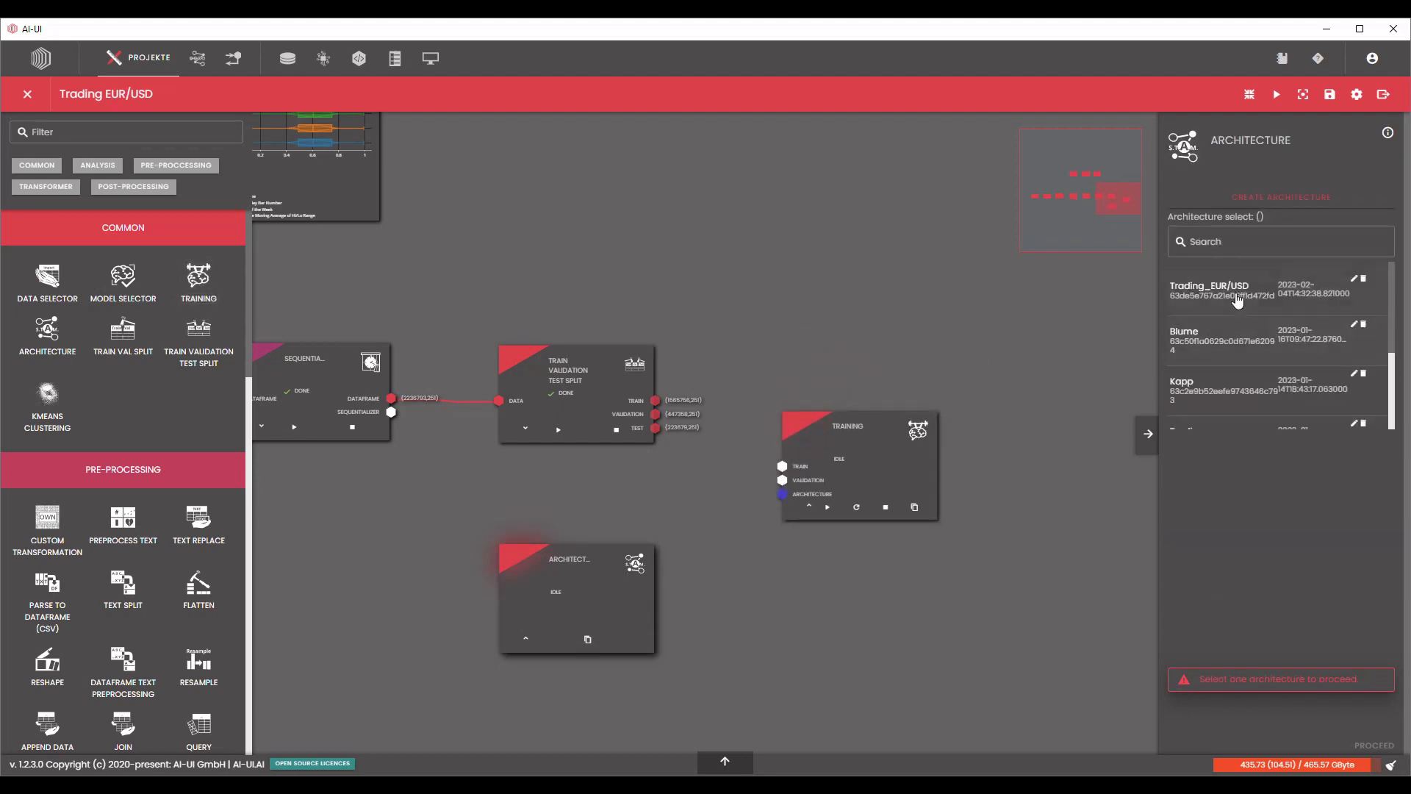
click(1238, 300)
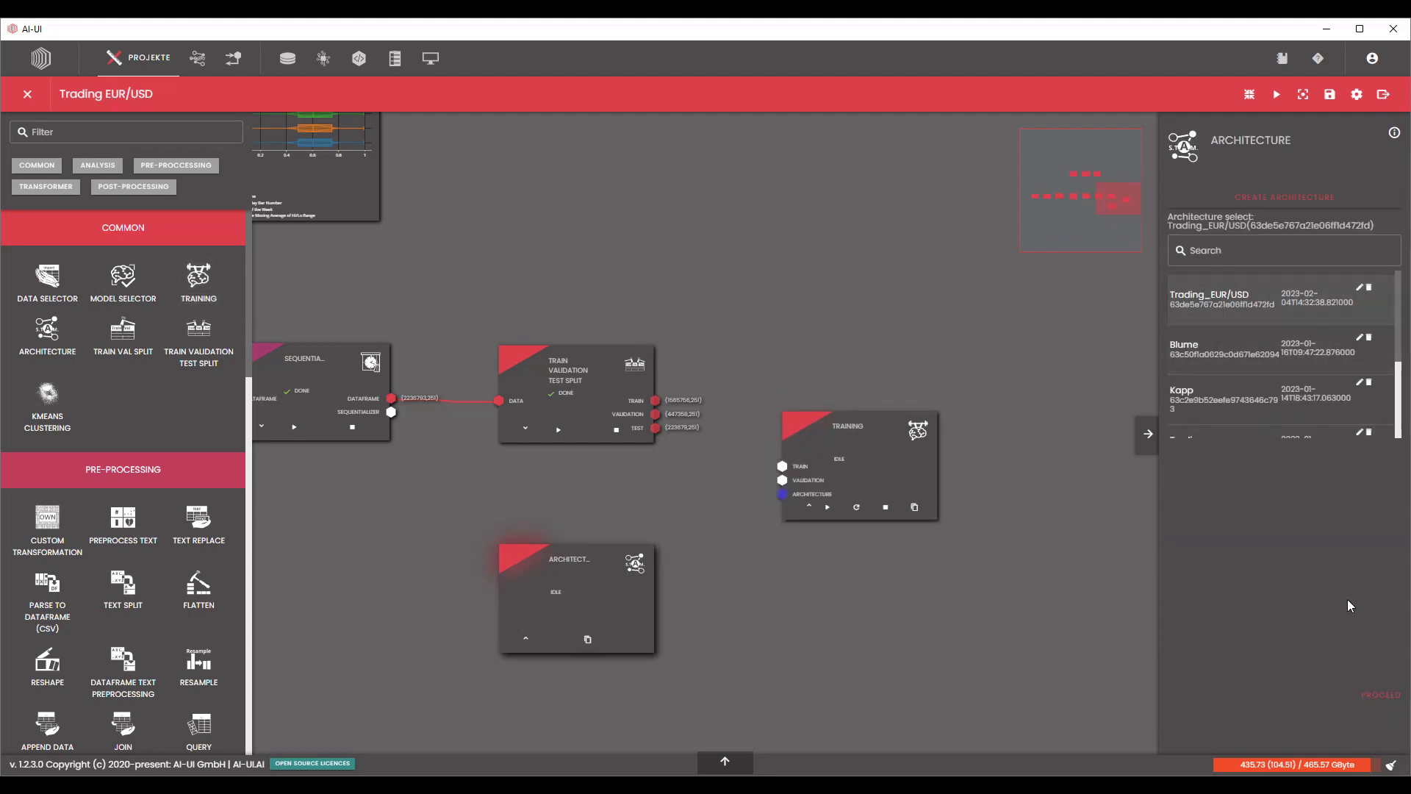
click(1381, 694)
Connect the split's Train and Validation outputs and the Architecture output to the matching inputs of the Training node.
click(597, 380)
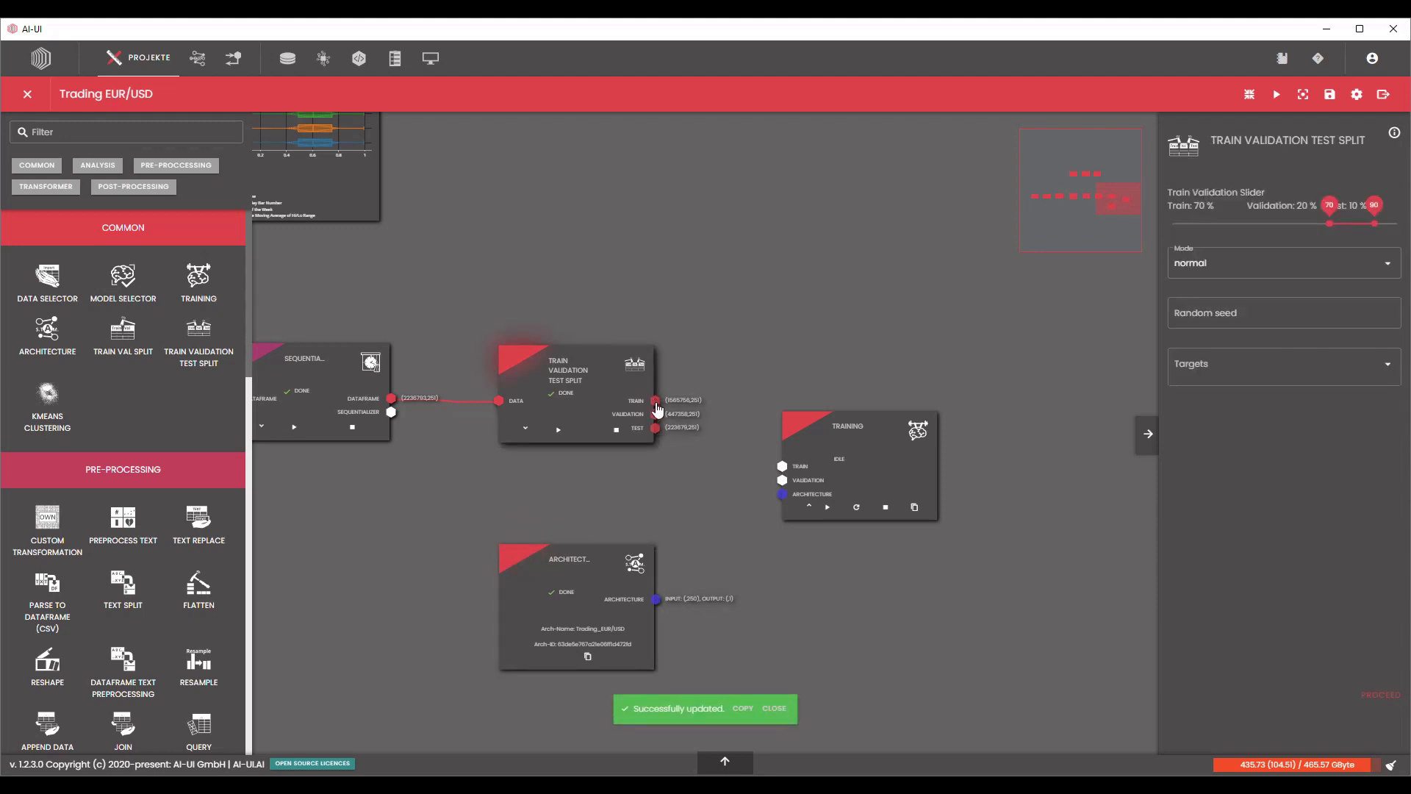
drag(655, 400, 782, 466)
drag(654, 413, 783, 481)
drag(658, 601, 783, 494)
Compare the Architecture node's input and output shape with the Sequentialize node's output columns and settings.
scroll(751, 618, up, 3)
scroll(731, 636, up, 3)
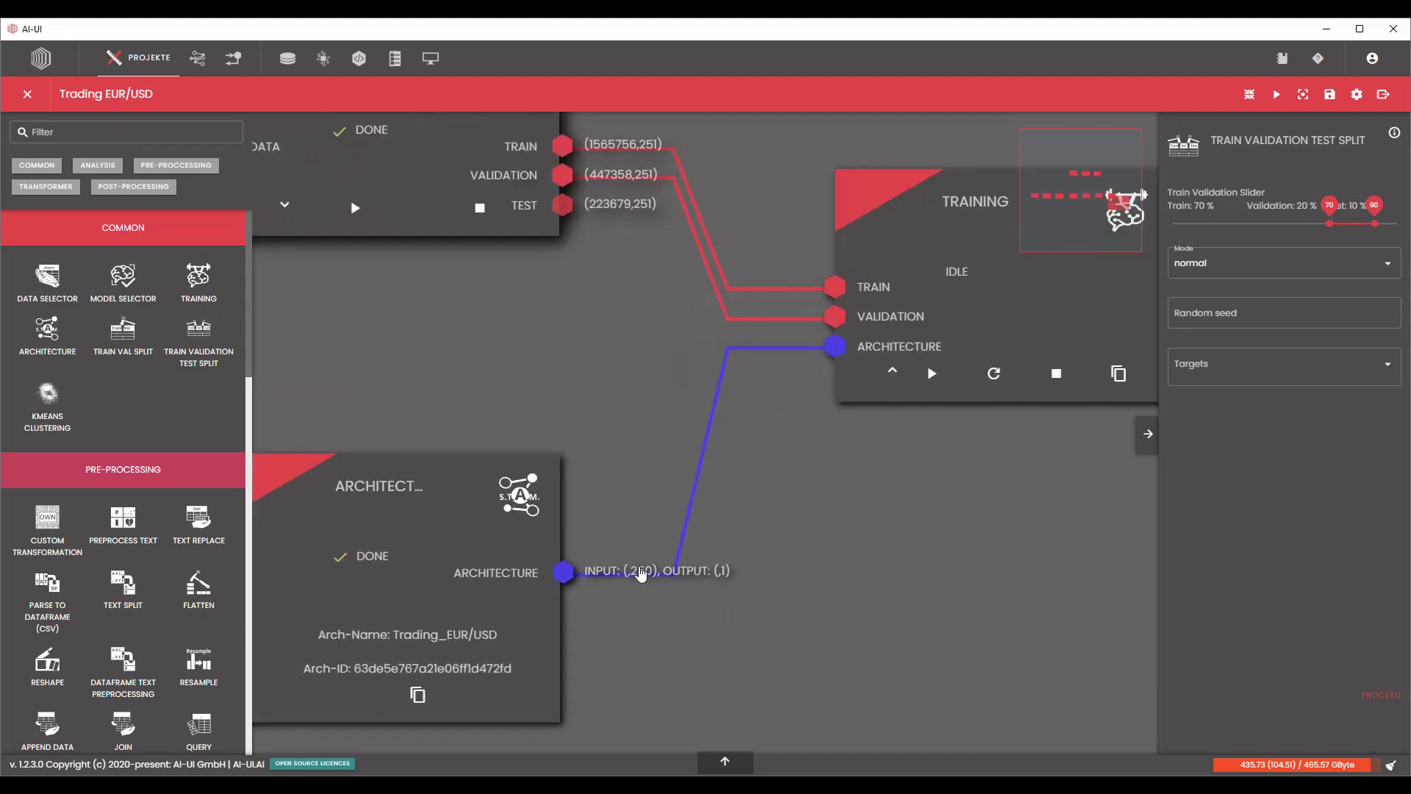
scroll(677, 400, down, 2)
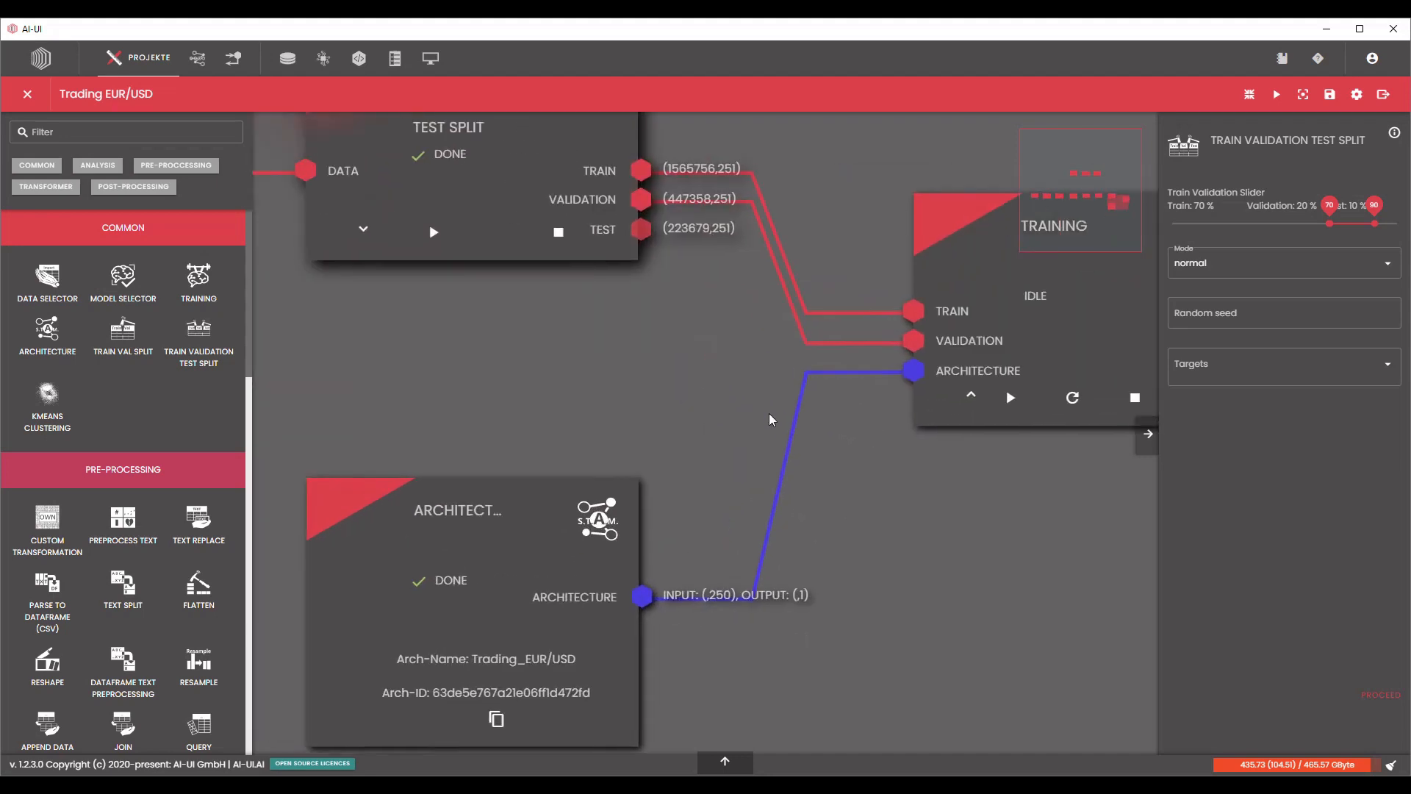
scroll(706, 355, down, 3)
scroll(741, 243, up, 1)
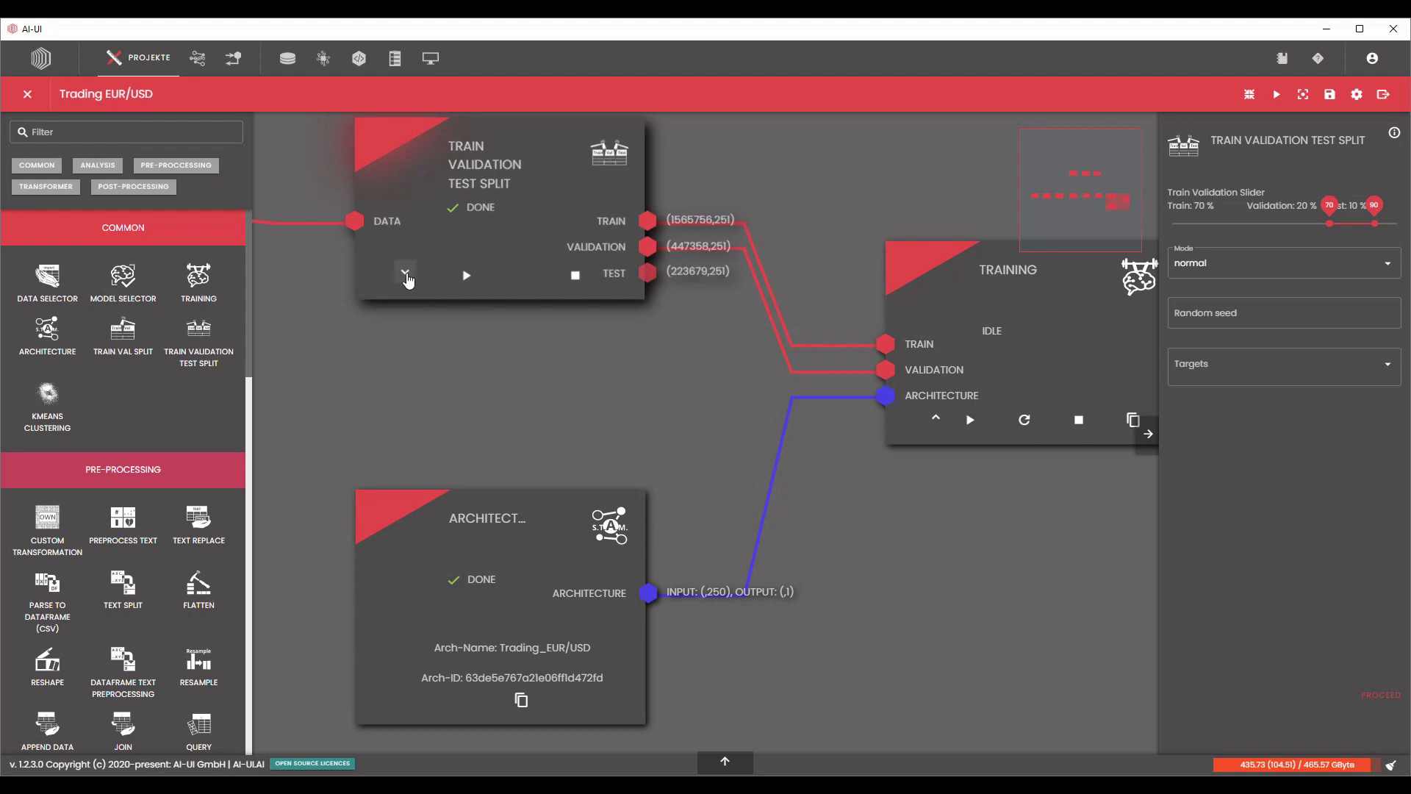
drag(385, 358, 790, 370)
click(318, 283)
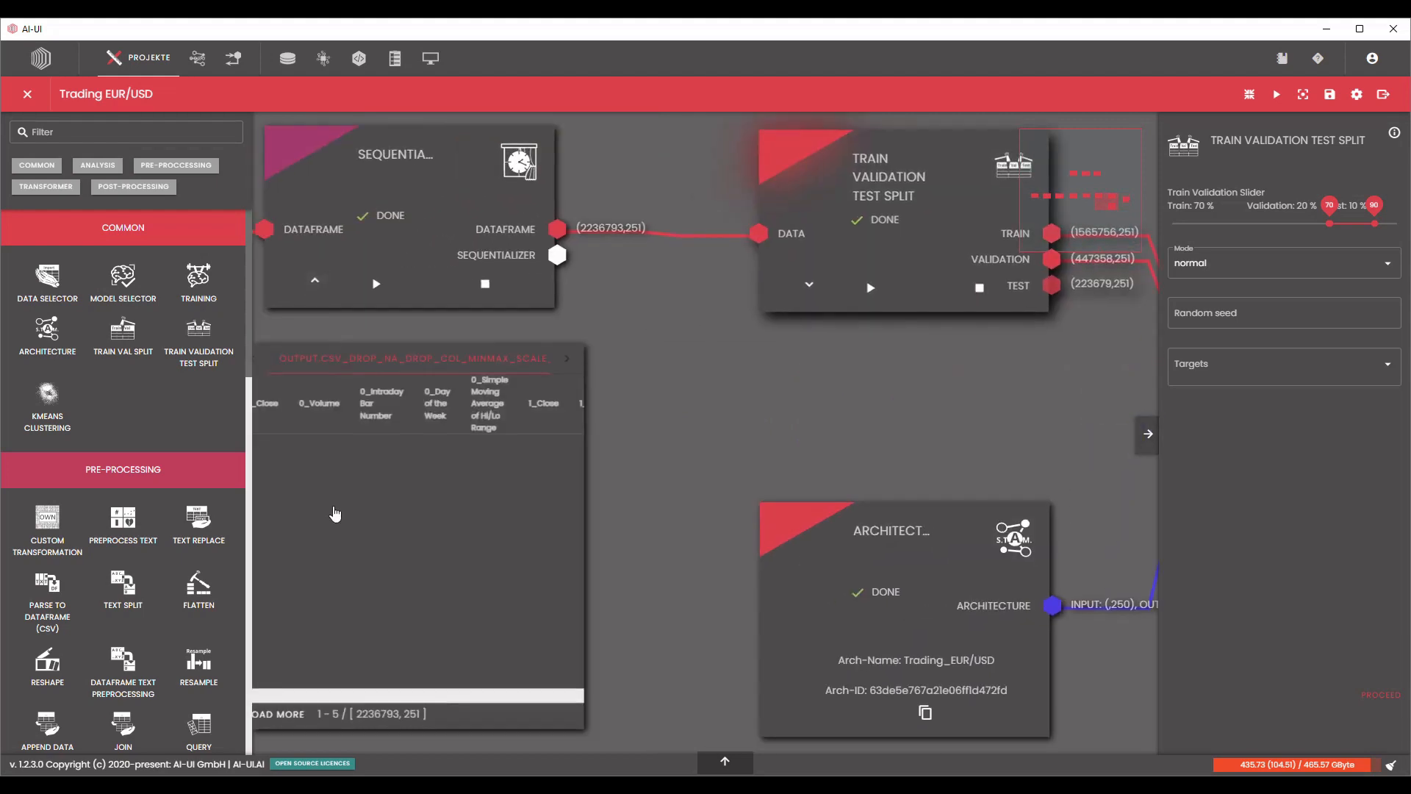
drag(367, 670, 717, 672)
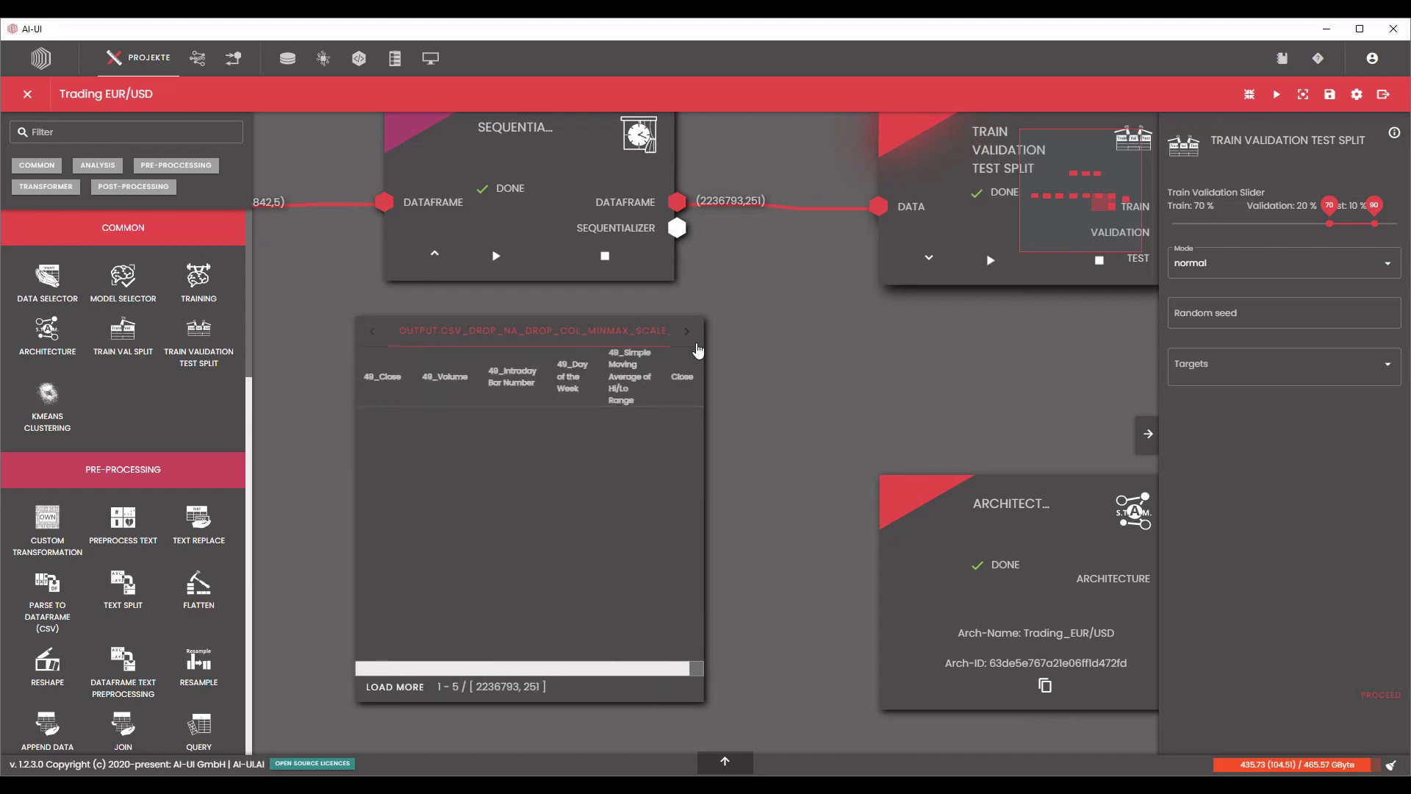
click(436, 256)
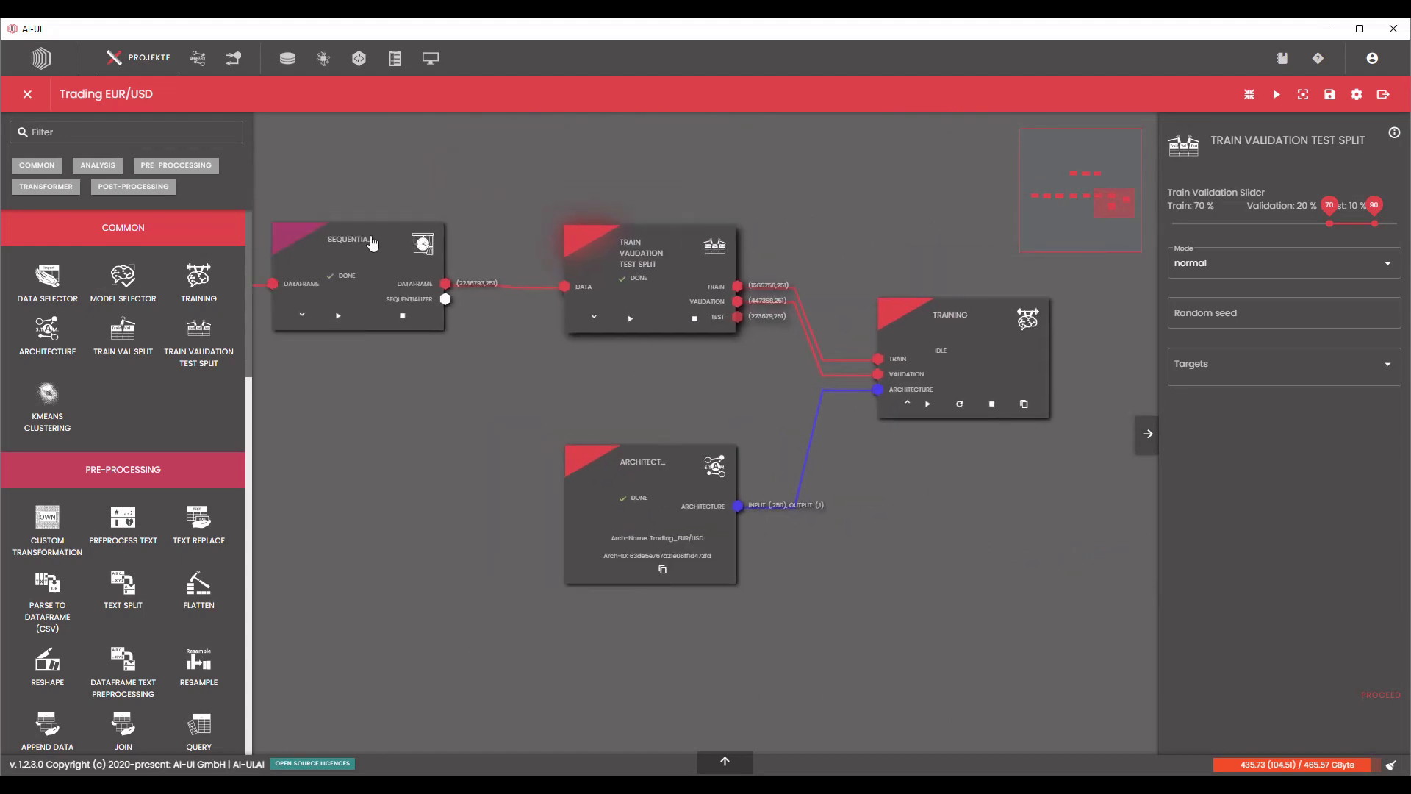
click(374, 232)
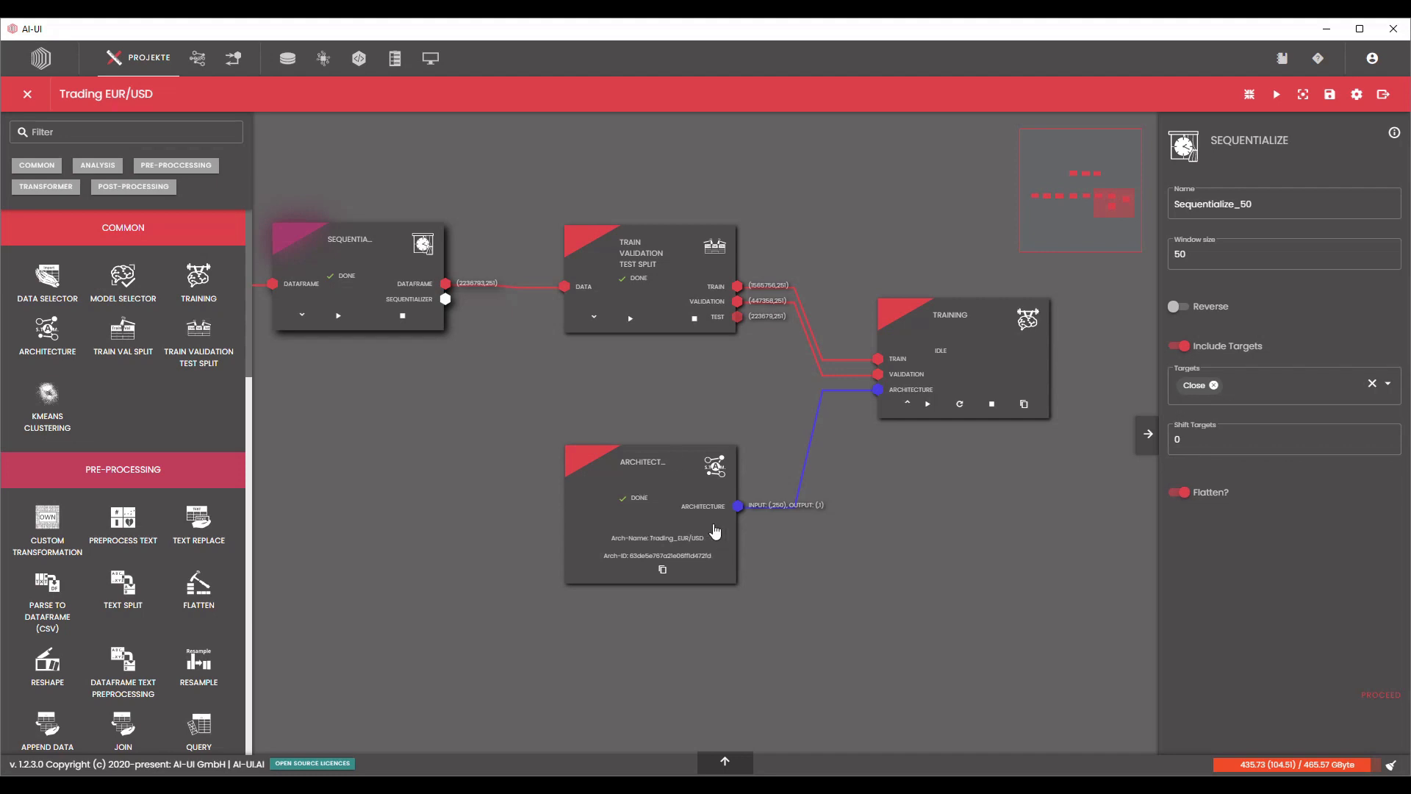
Name the training Trading EUR/USD, turn off GPU training and enable the fallback to CPU.
drag(893, 505, 653, 540)
click(725, 379)
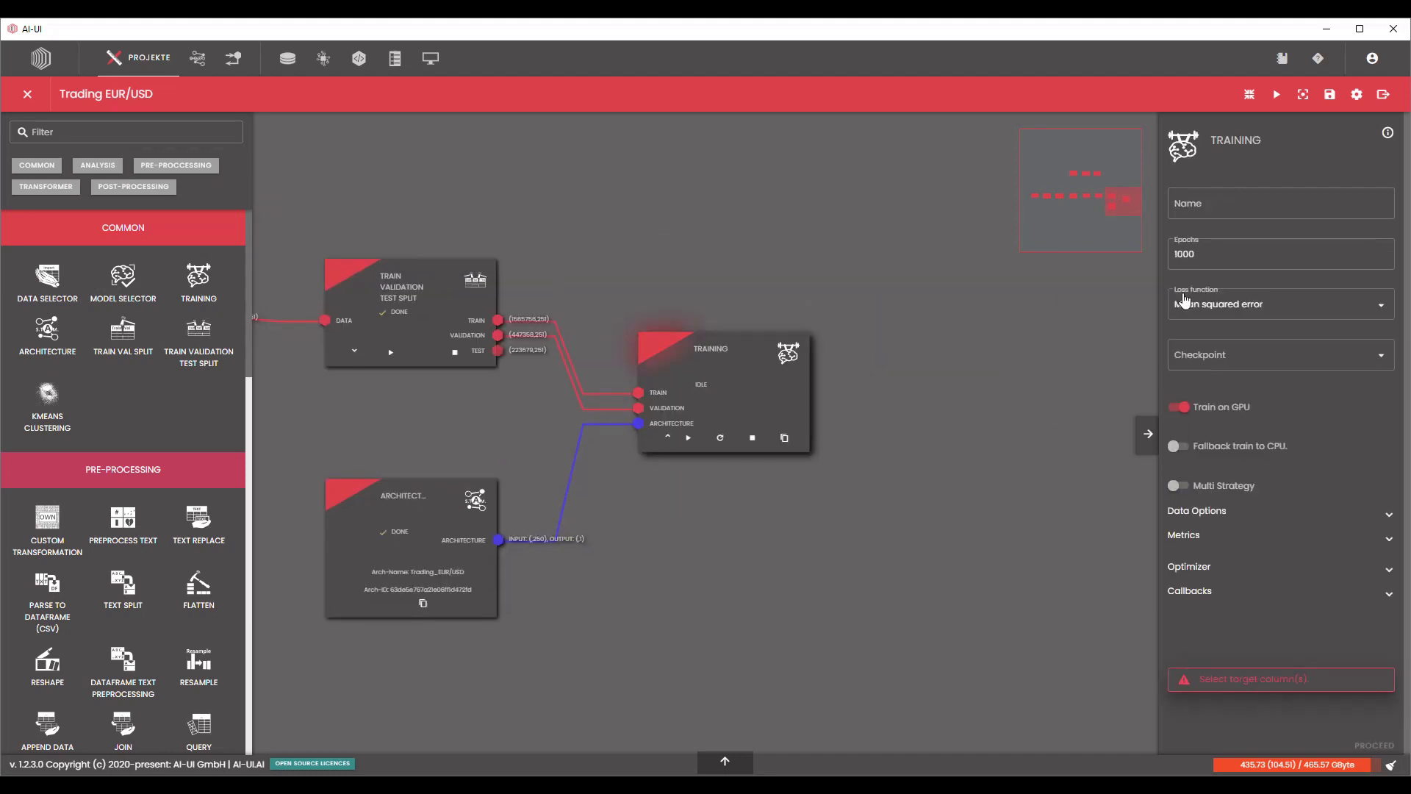
click(1236, 213)
click(1225, 256)
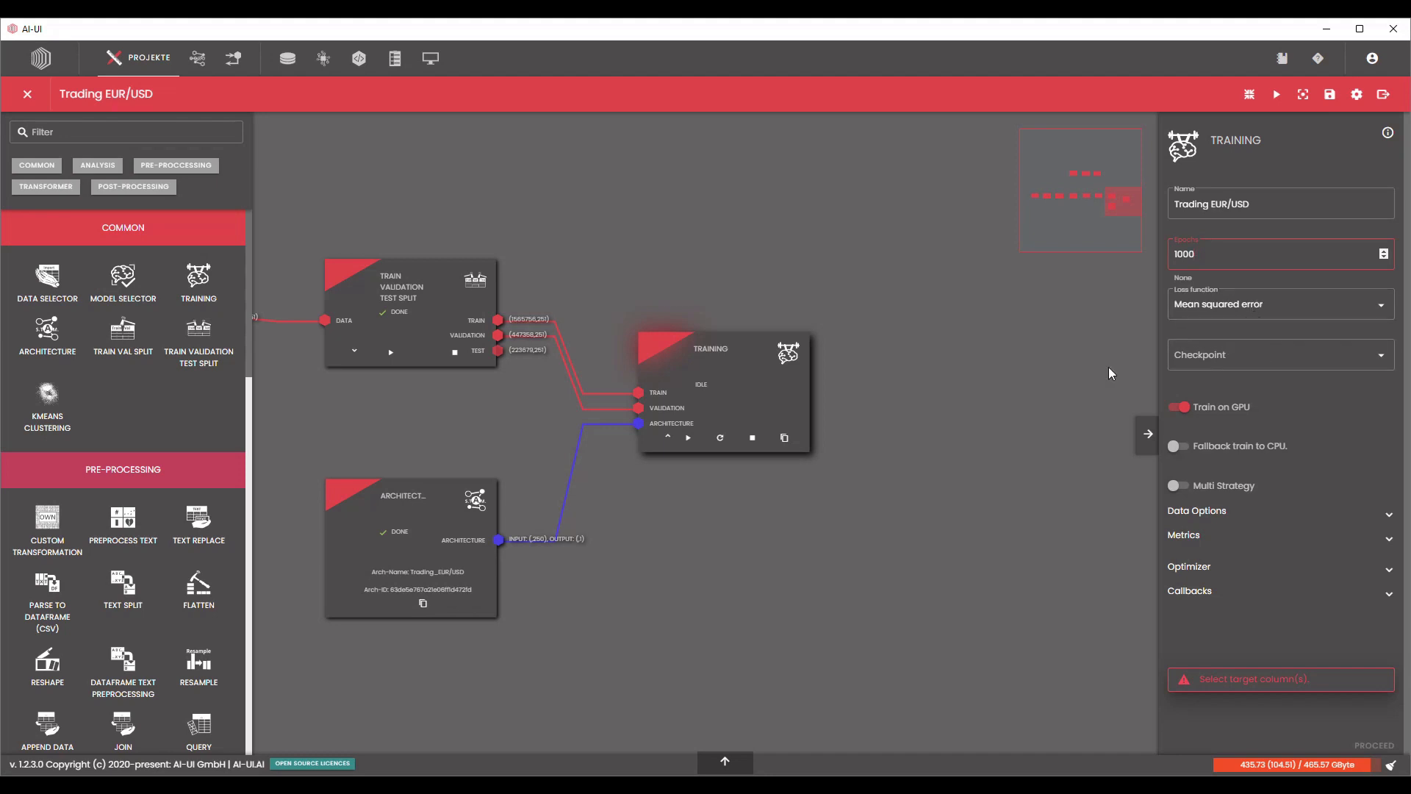
scroll(1108, 367, down, 1)
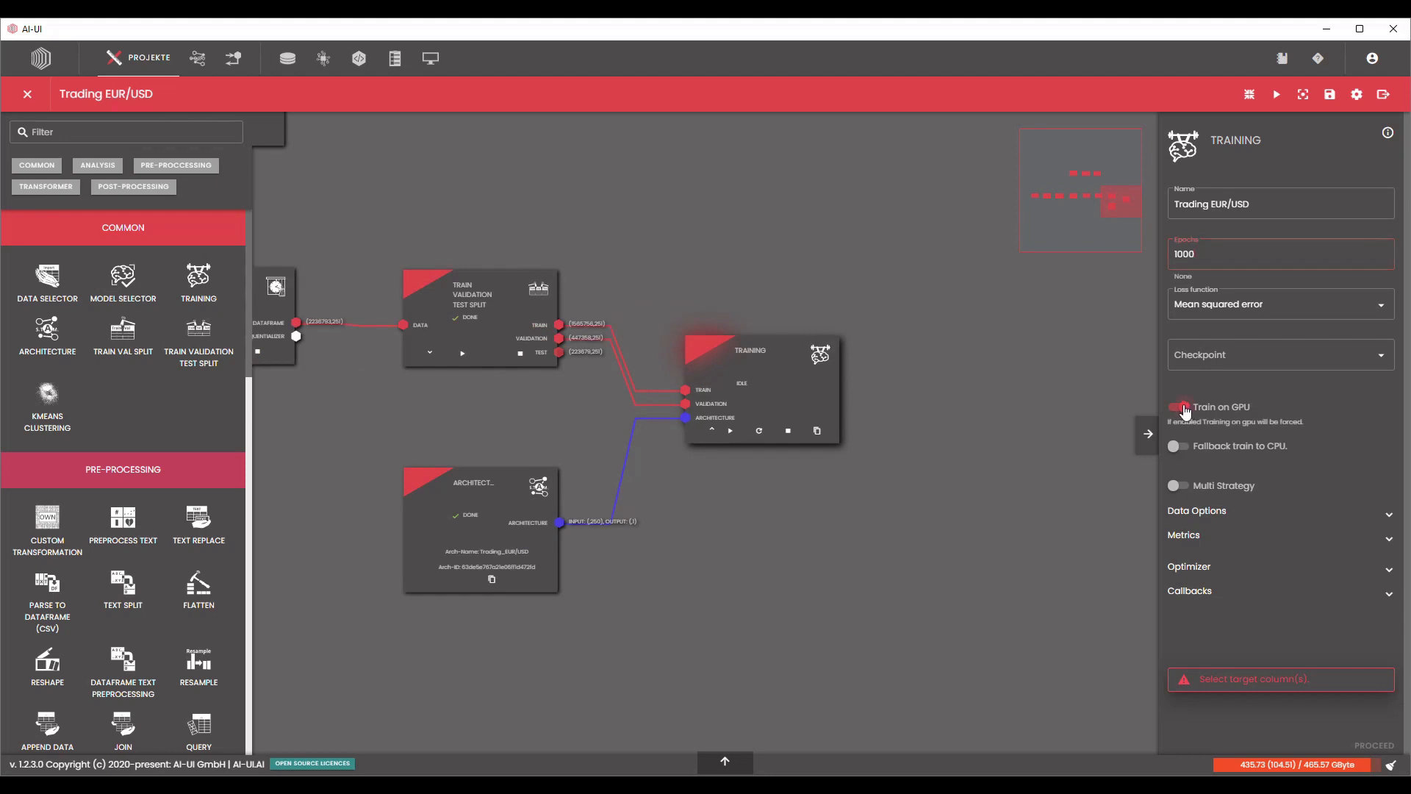
click(1179, 446)
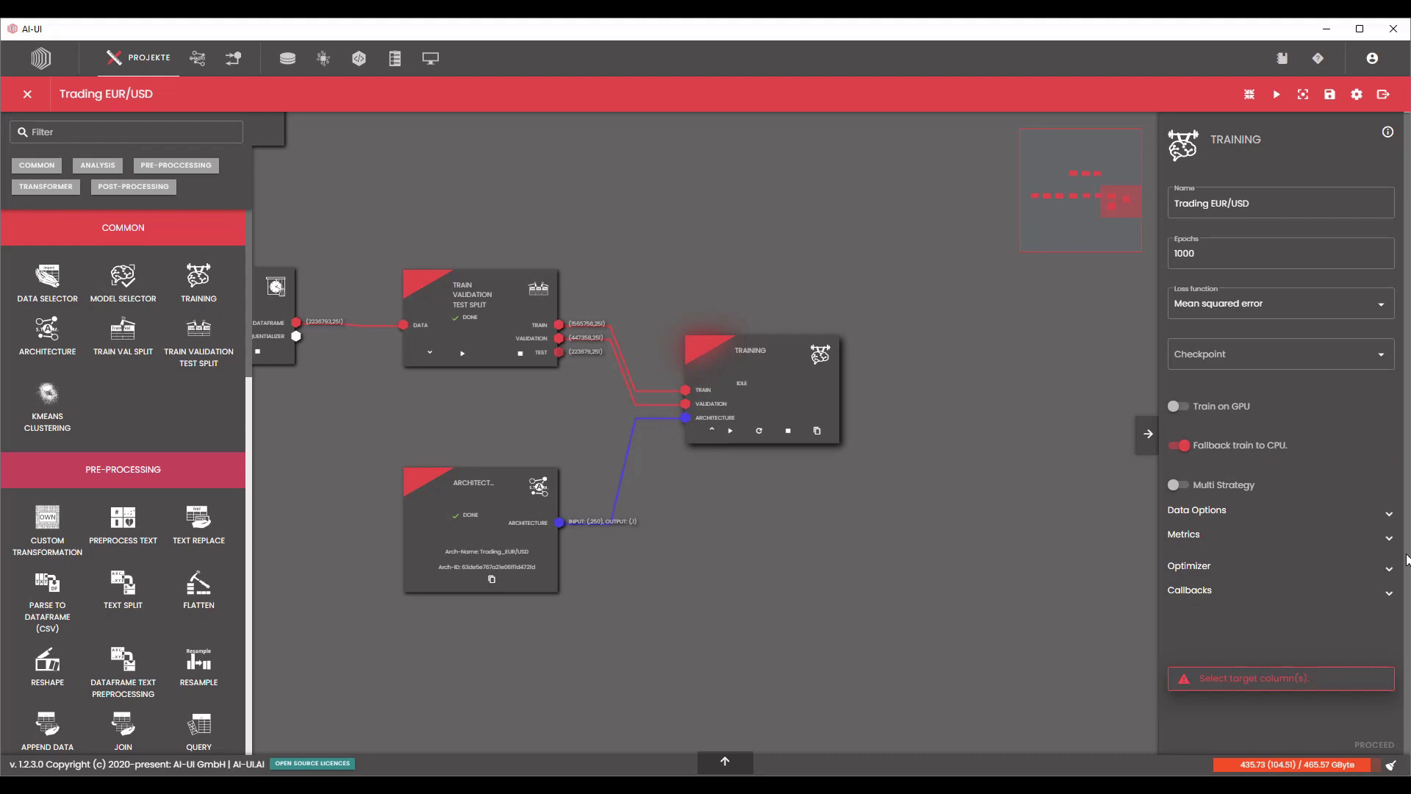
Set the batch size in the training's data options to 512.
click(1389, 515)
scroll(1392, 525, down, 1)
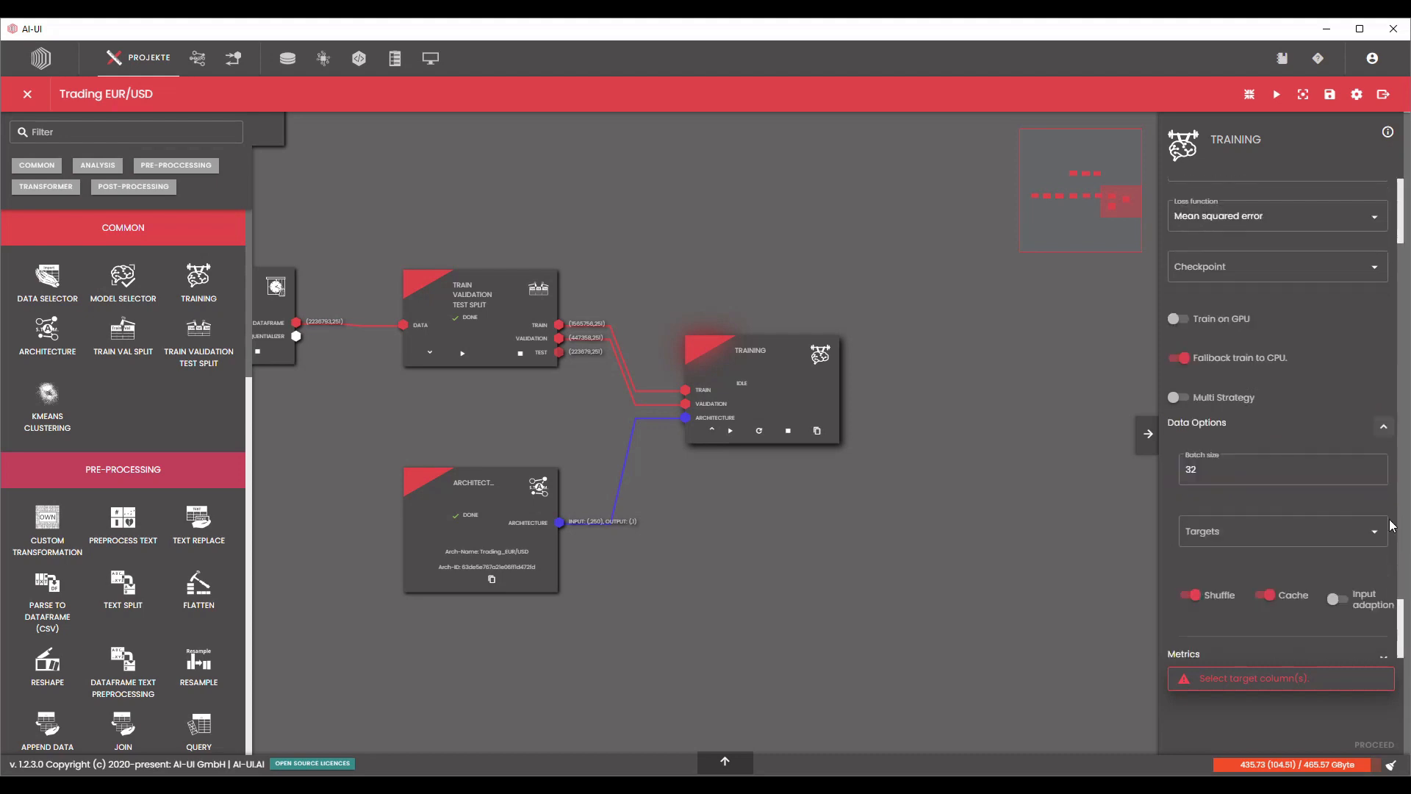
scroll(1391, 525, down, 1)
click(1273, 409)
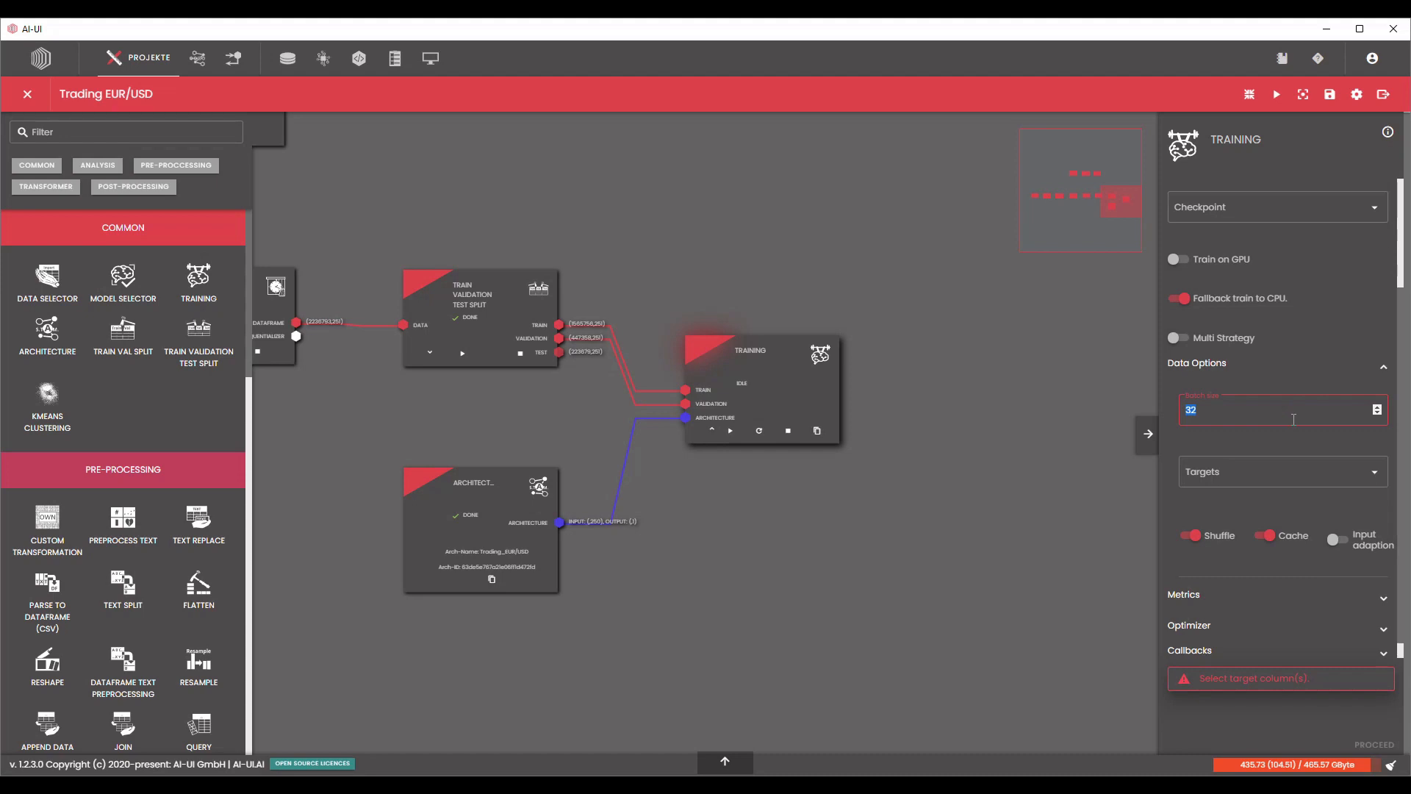
text(51)
Find the unnumbered Close column and choose it as the training's target.
click(1327, 479)
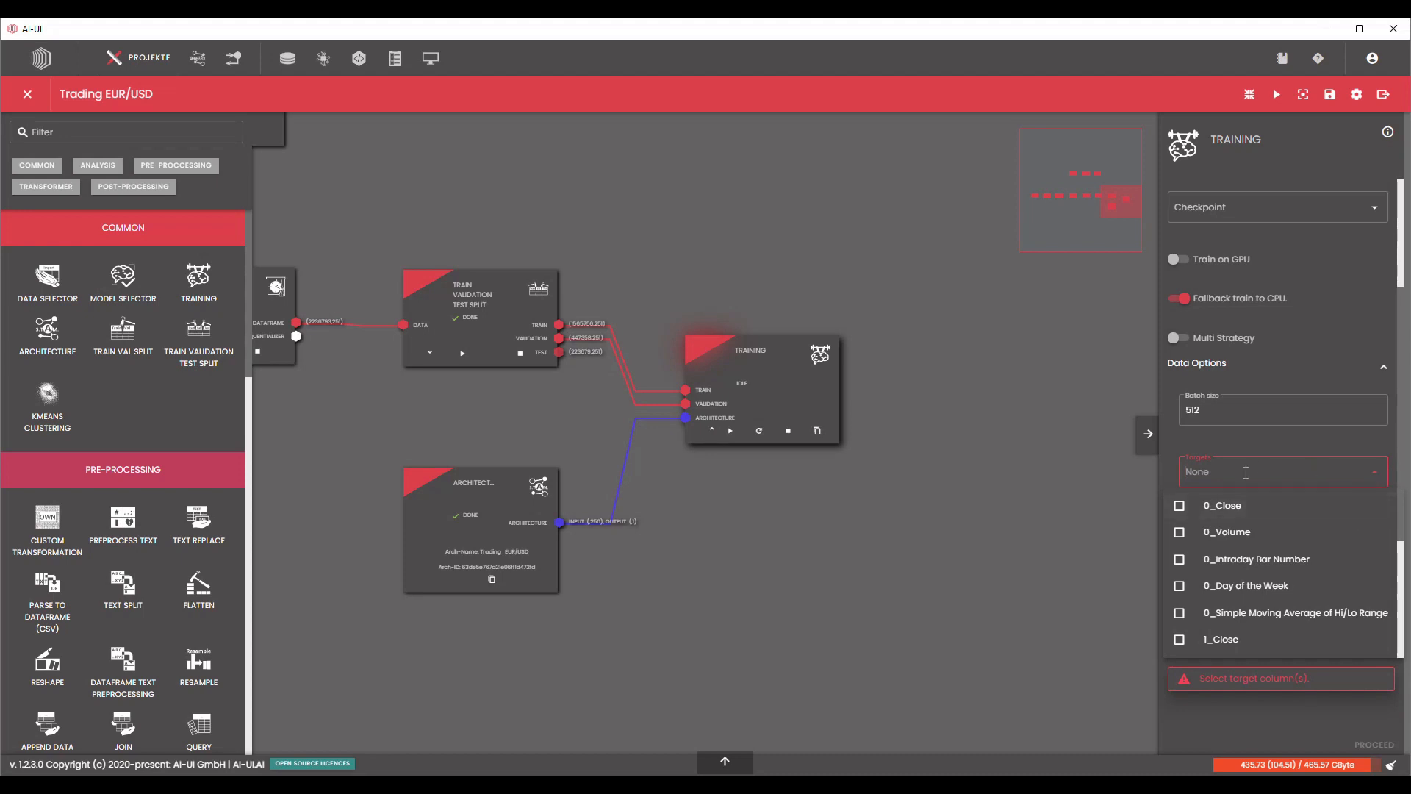
scroll(1294, 542, down, 10)
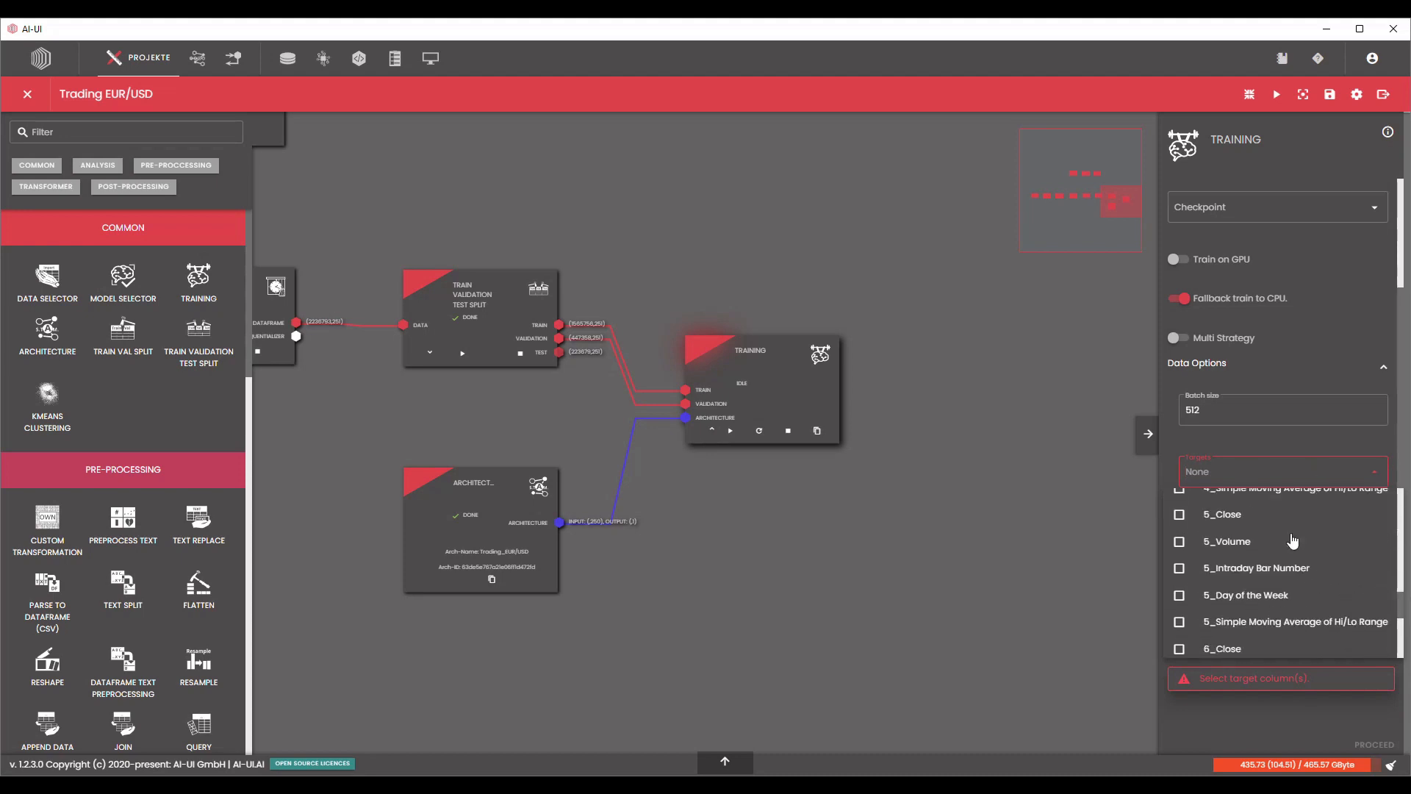
scroll(1289, 536, up, 10)
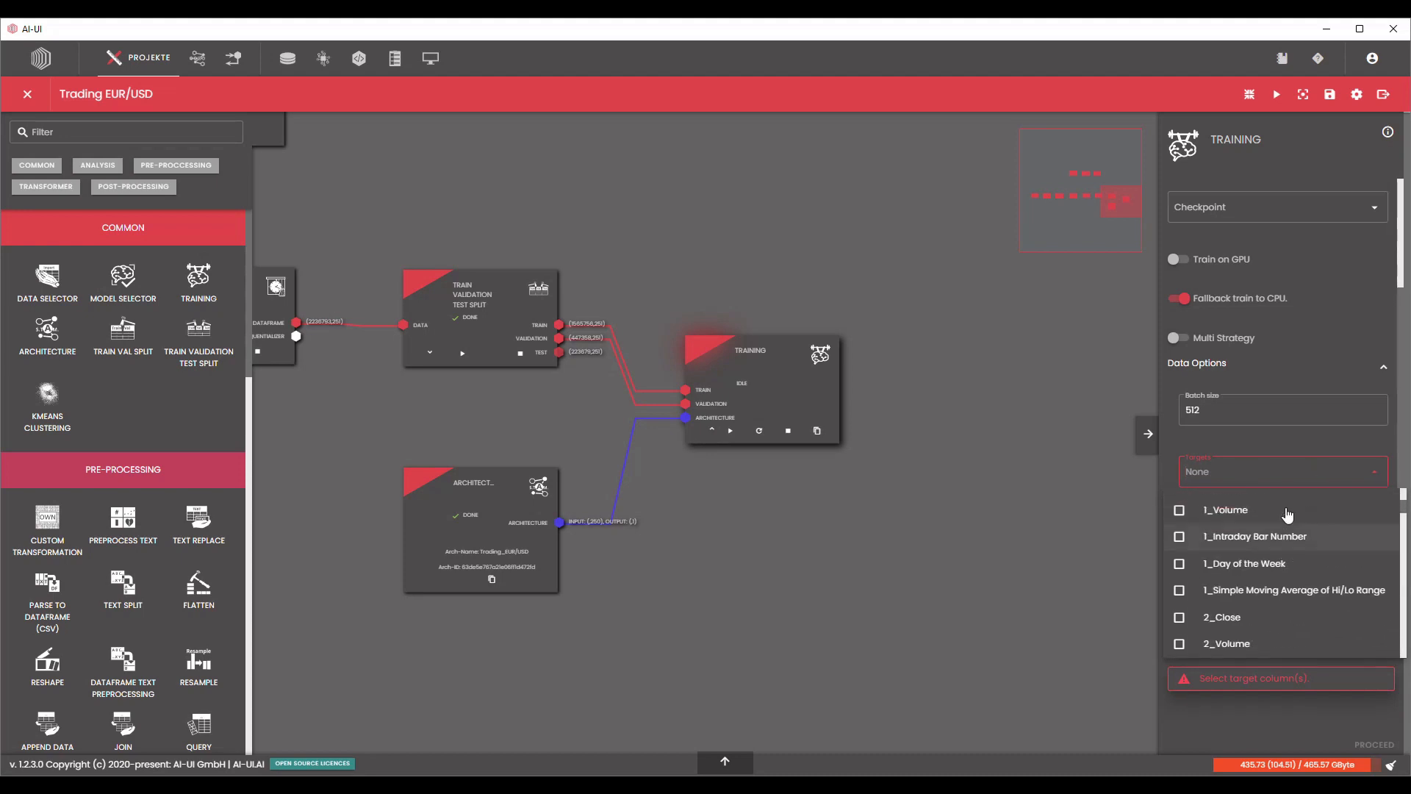
text(cl)
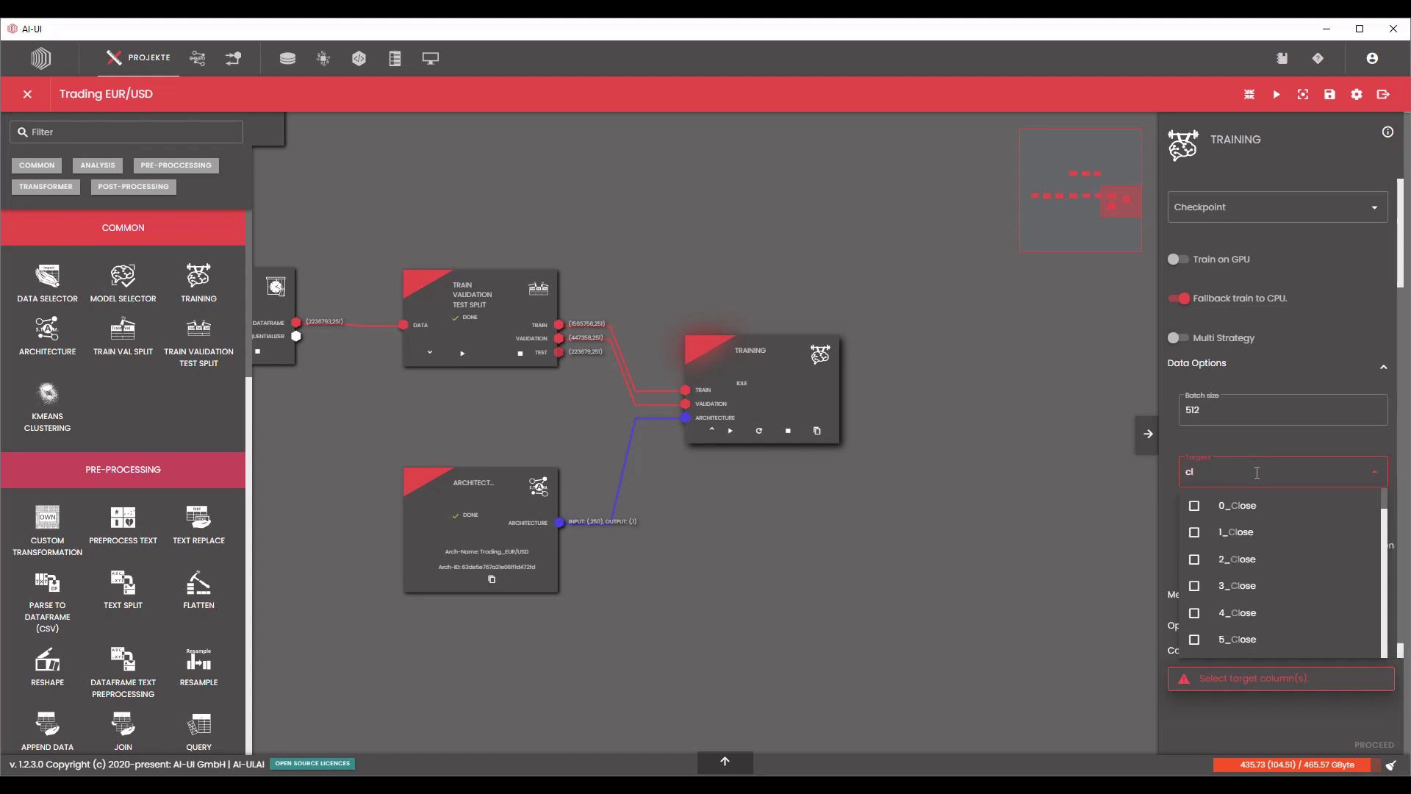
text(ose)
scroll(1258, 580, down, 15)
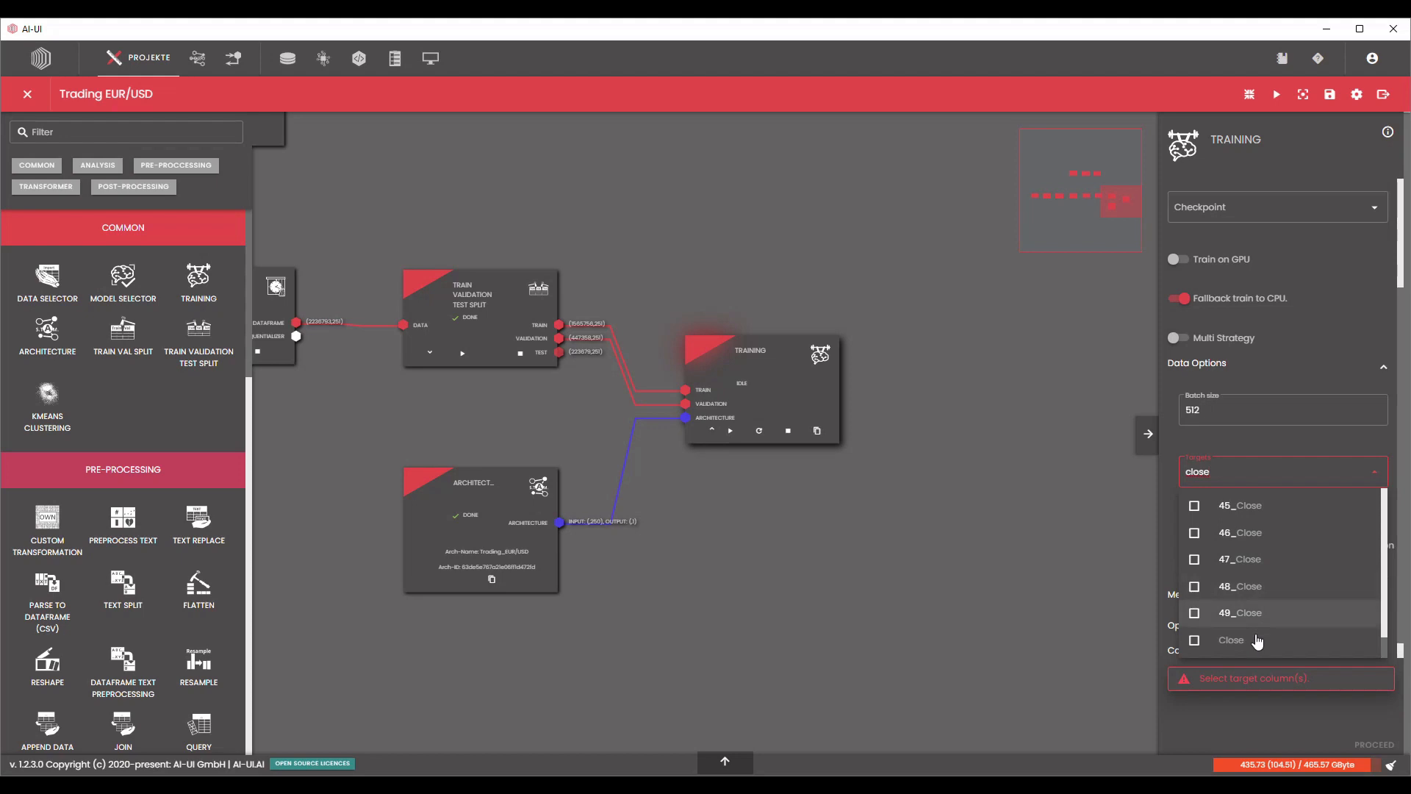
click(1258, 641)
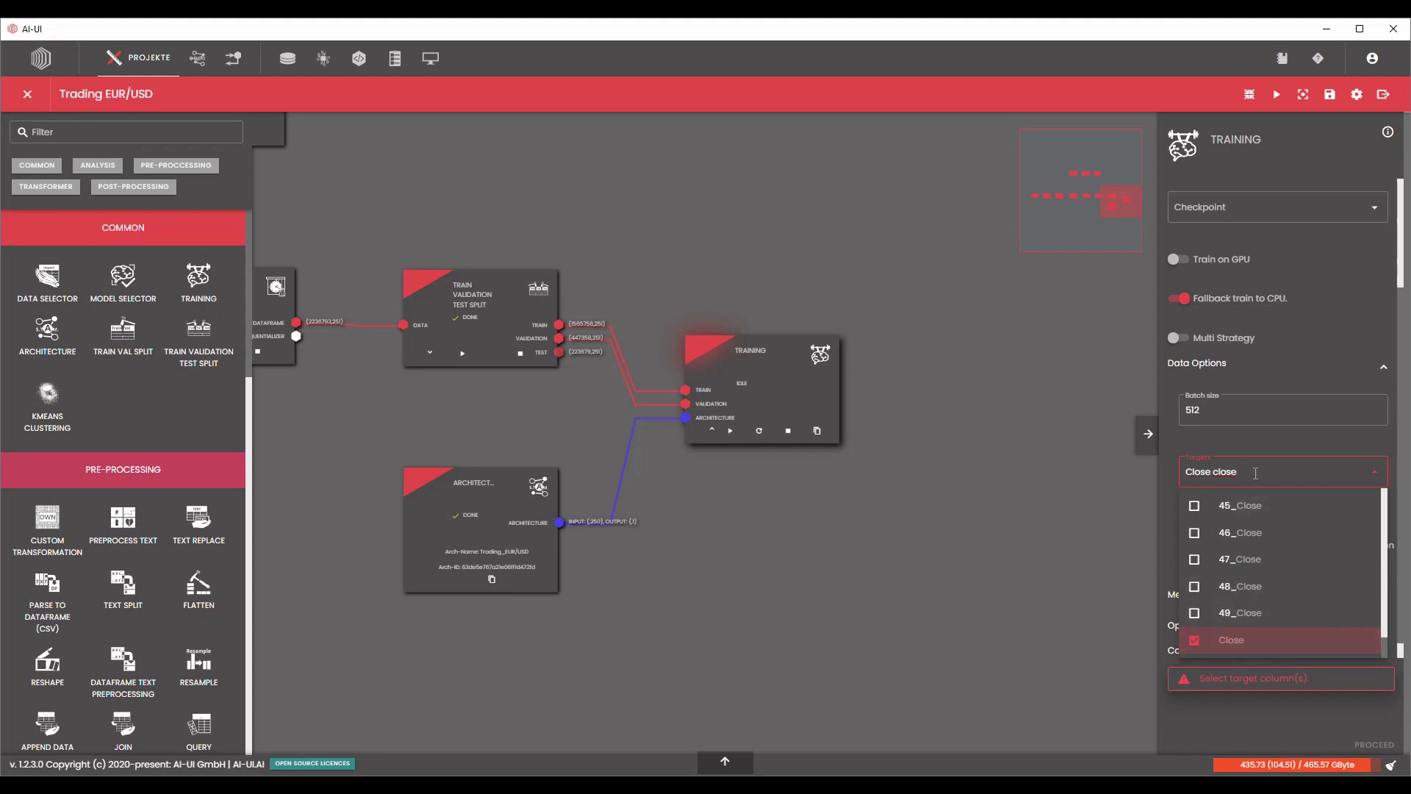
key(BackSpace)
key(BackSpace)
key(BackSpace)
key(BackSpace)
key(BackSpace)
click(1087, 502)
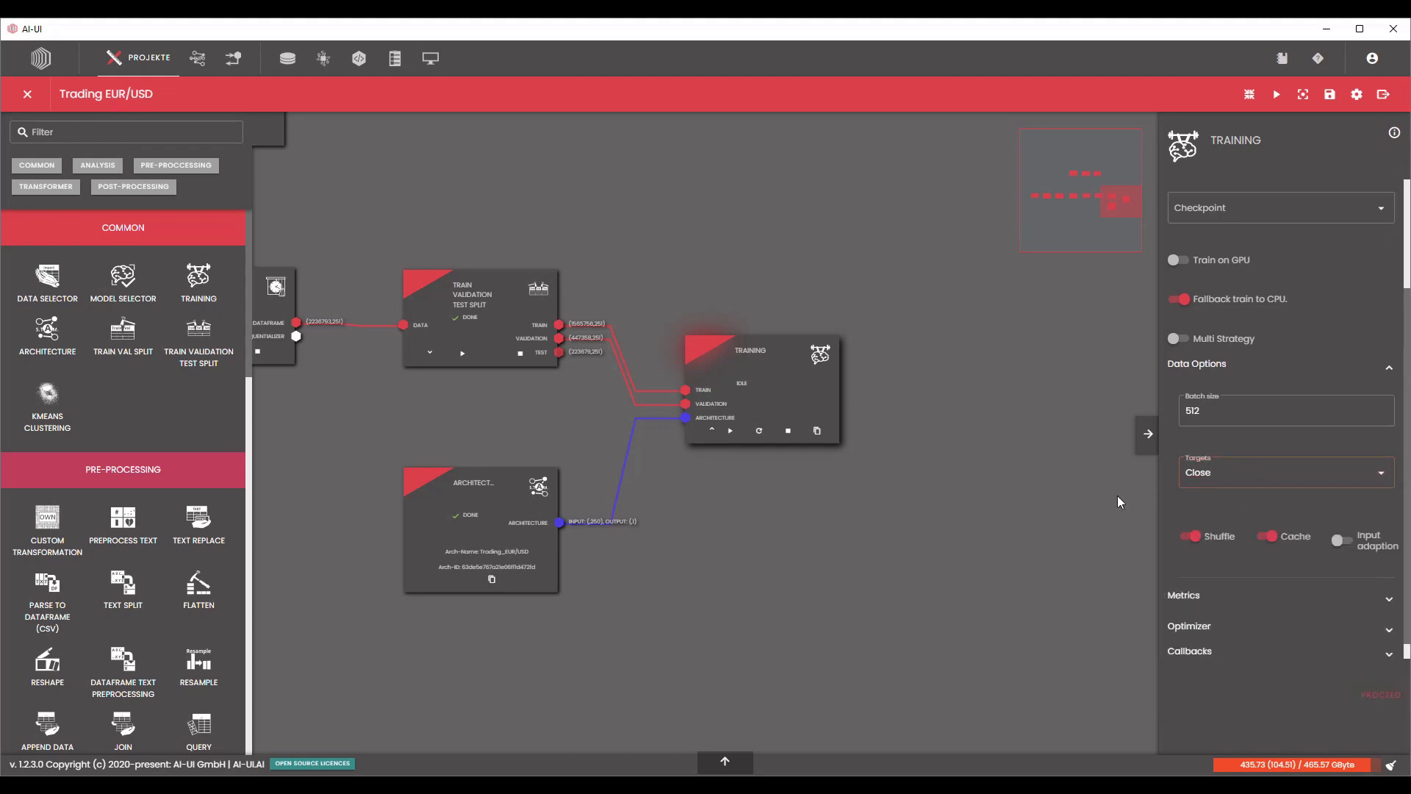
Leave the training's metrics unset and set the Adam optimizer's initial learning rate to 0.001.
scroll(1268, 489, down, 1)
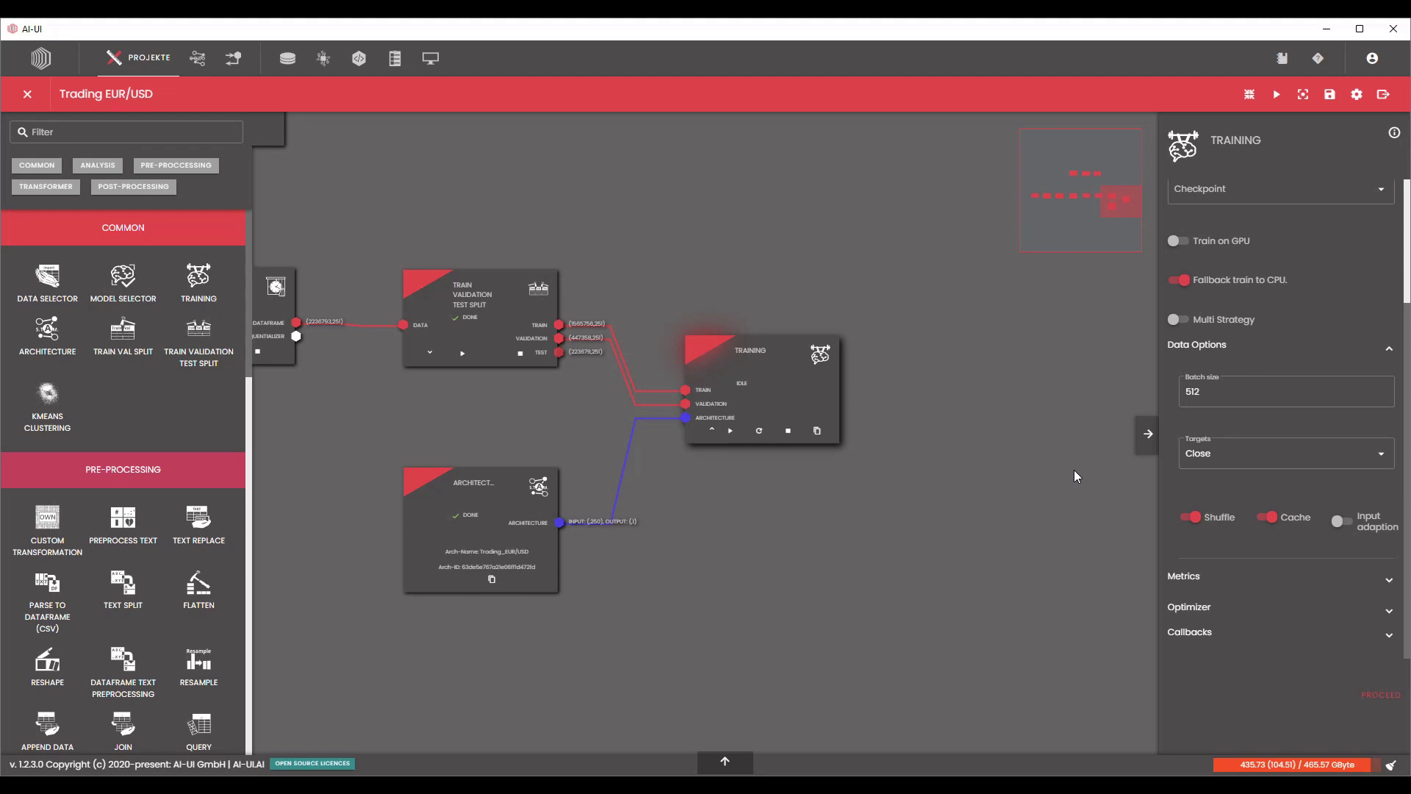
click(1390, 581)
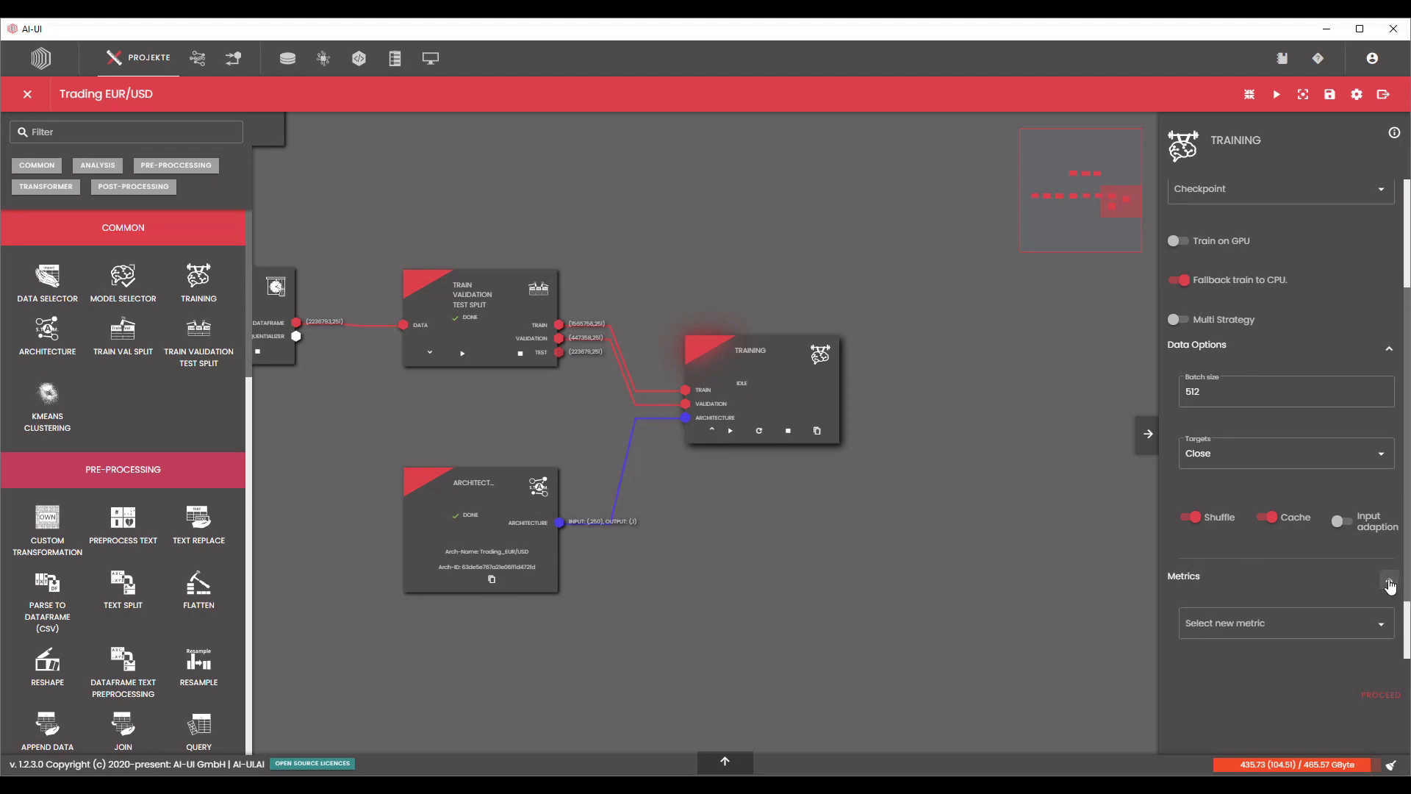
scroll(1392, 573, down, 1)
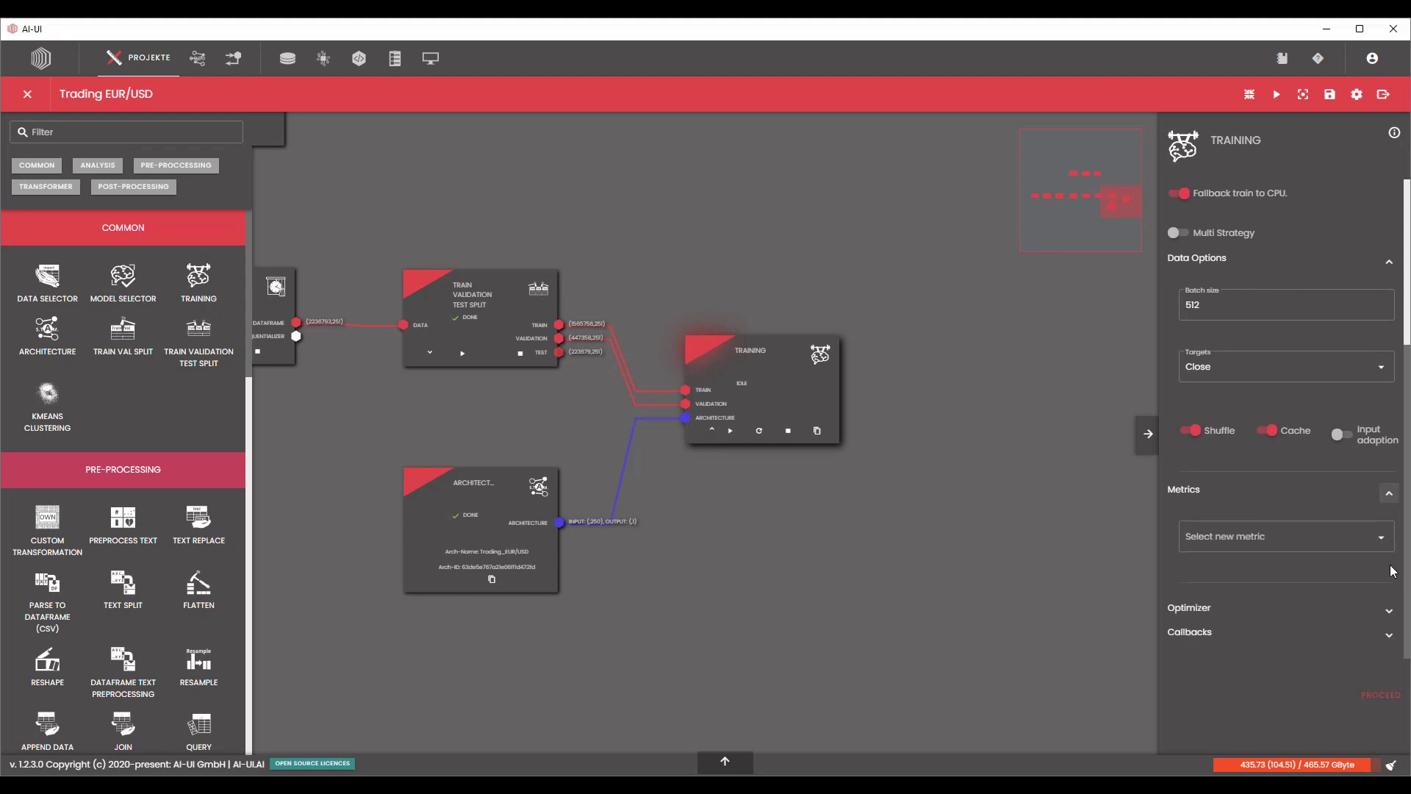
click(1391, 494)
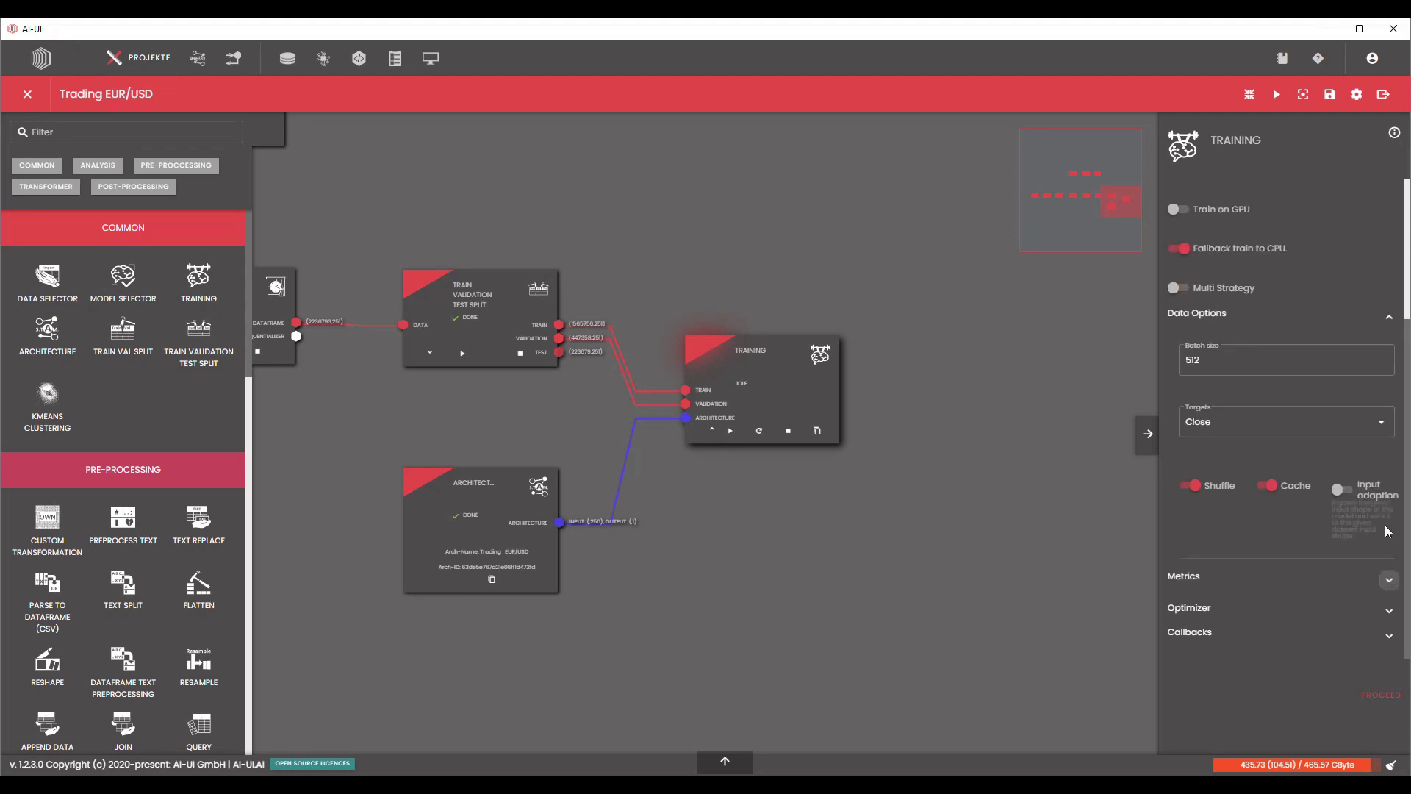
click(1389, 609)
scroll(1388, 609, down, 2)
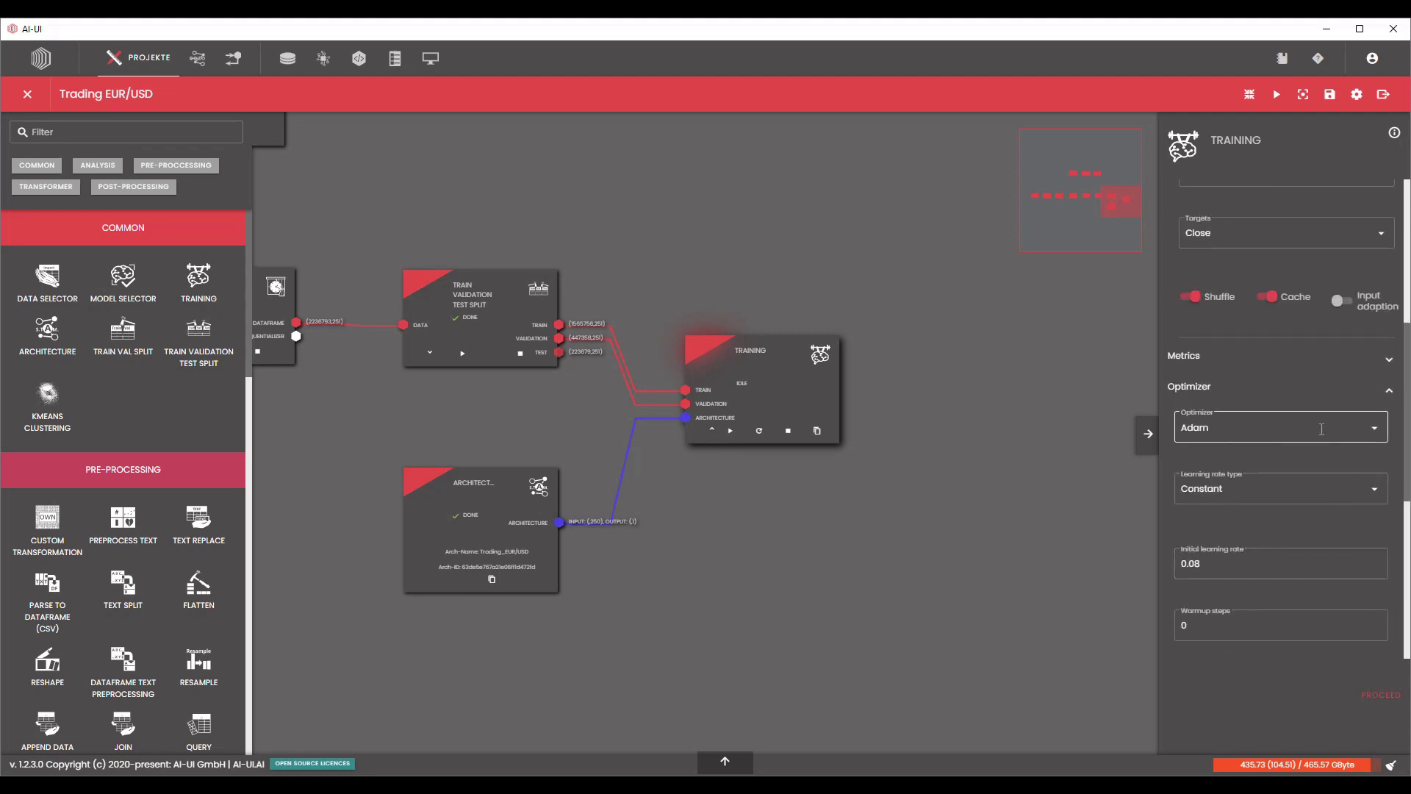
click(1197, 564)
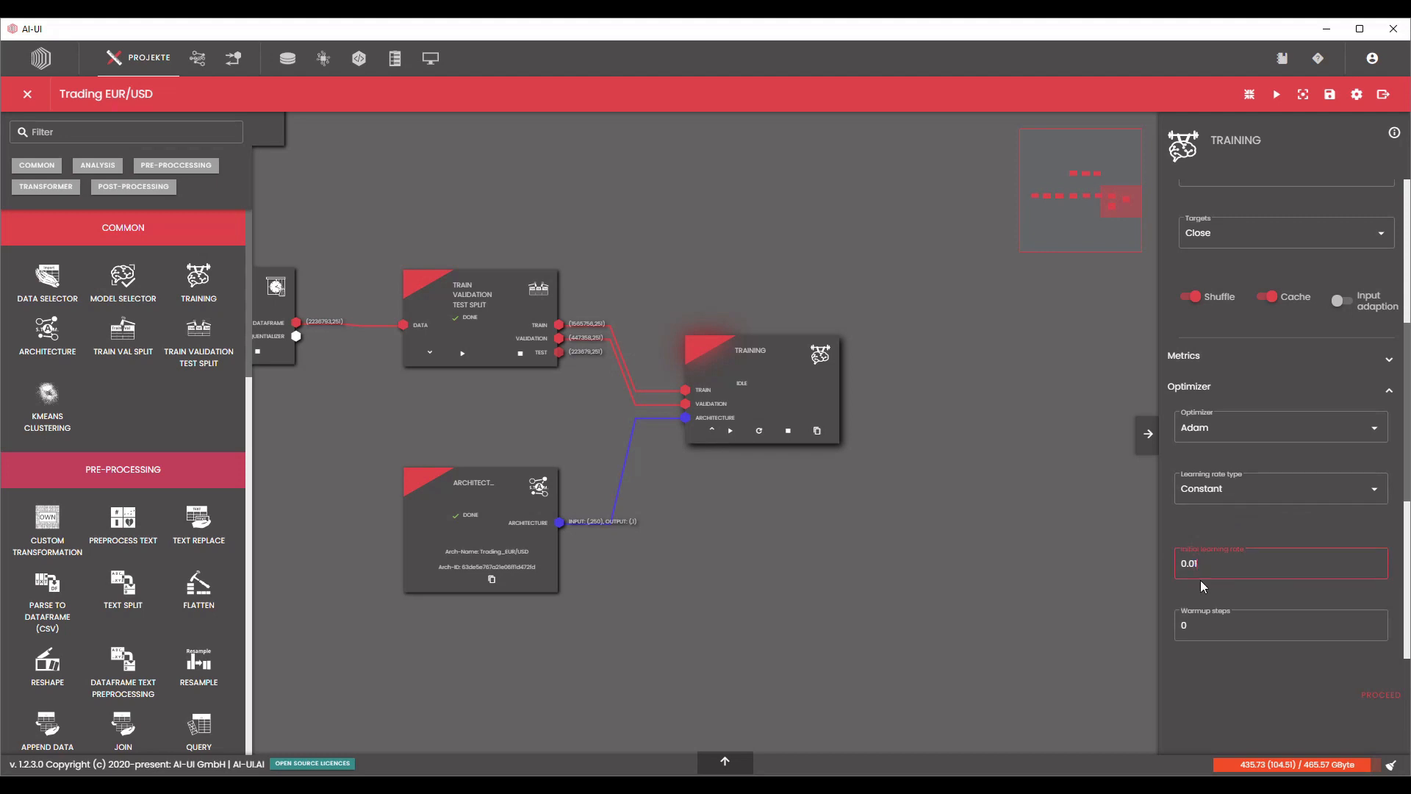
key(Left)
text(0)
Check the remaining optimizer parameters and start the Trading EUR/USD training.
scroll(1340, 568, down, 2)
scroll(1304, 457, down, 3)
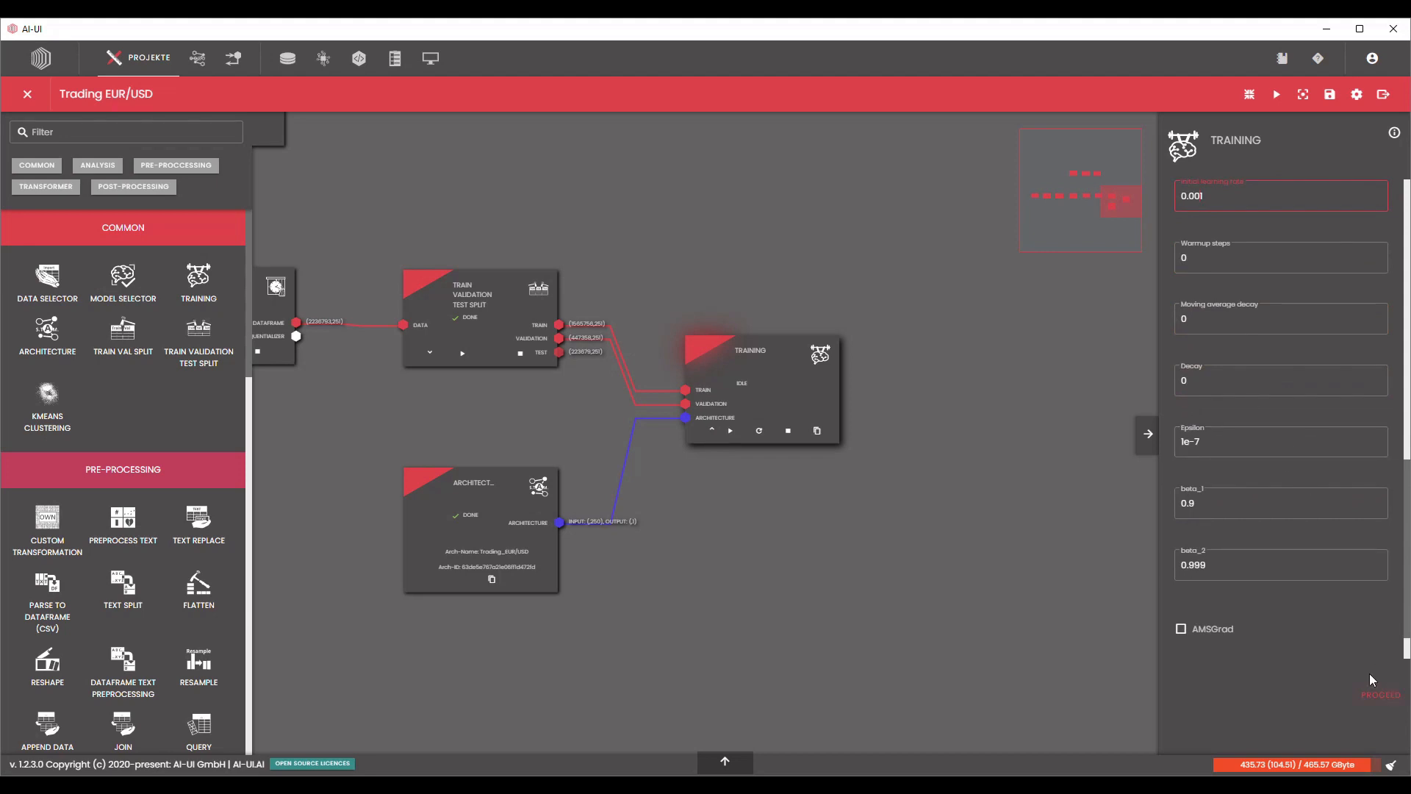
scroll(1370, 632, up, 10)
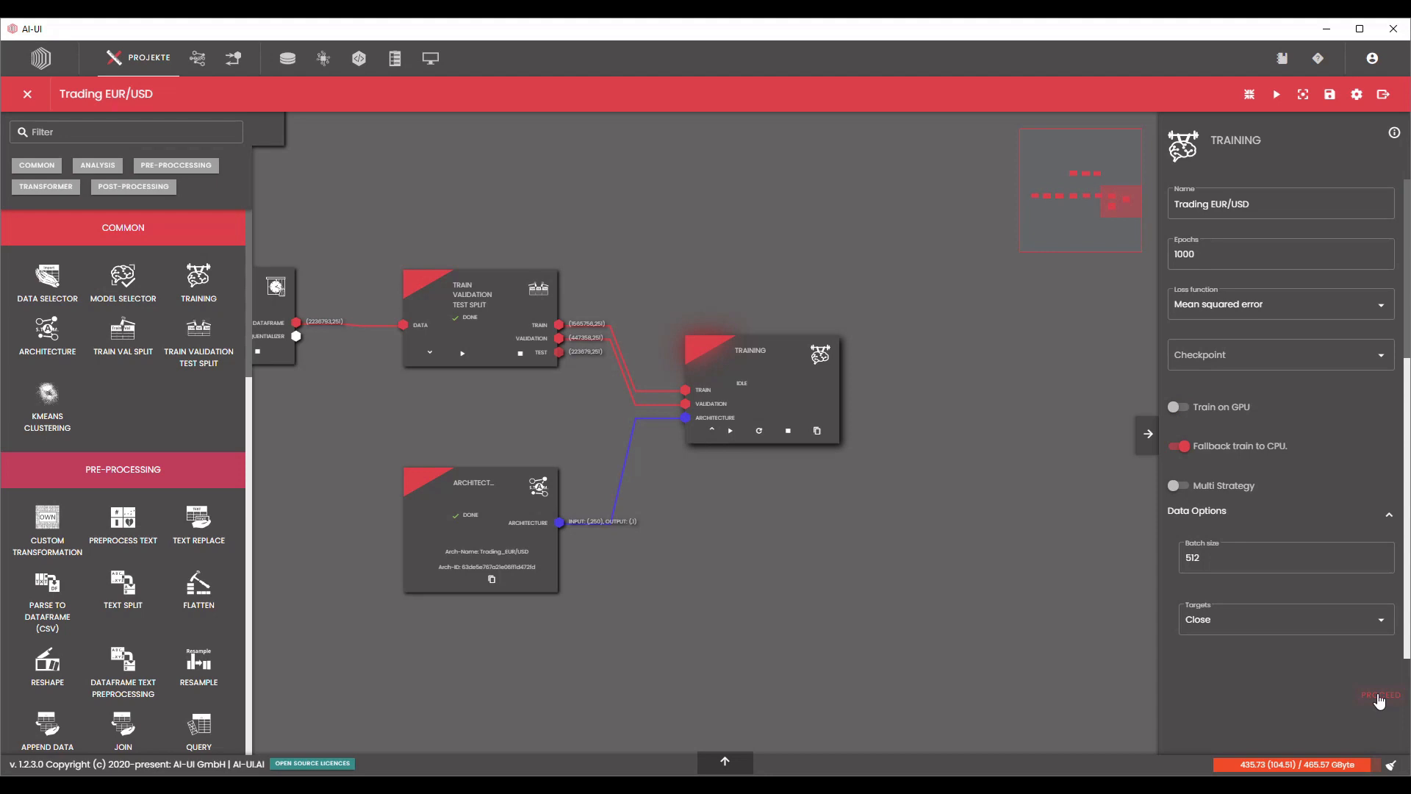
click(1381, 698)
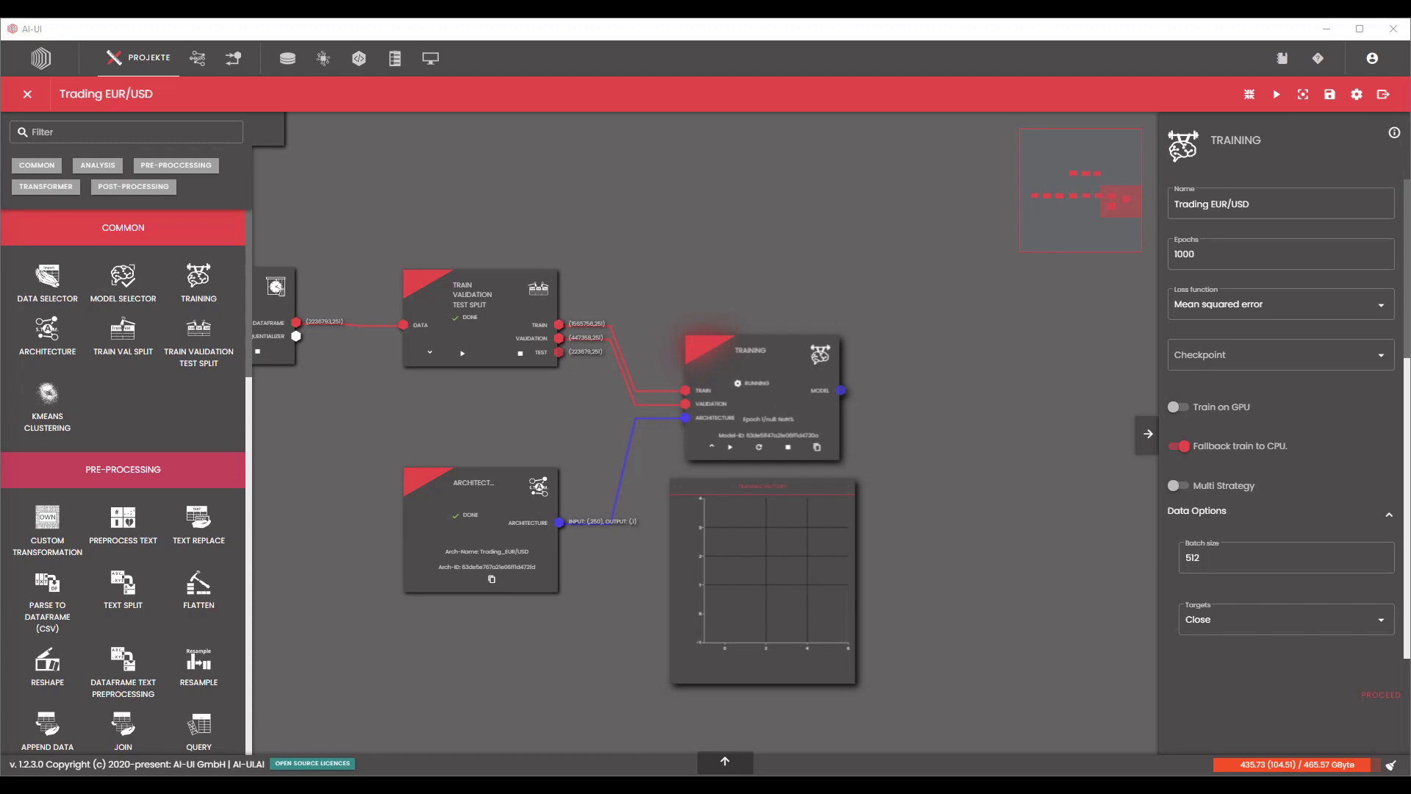
Switch to Task Manager, widen its window and examine the CPU and memory load while the training runs.
key(ctrl+shift+Escape)
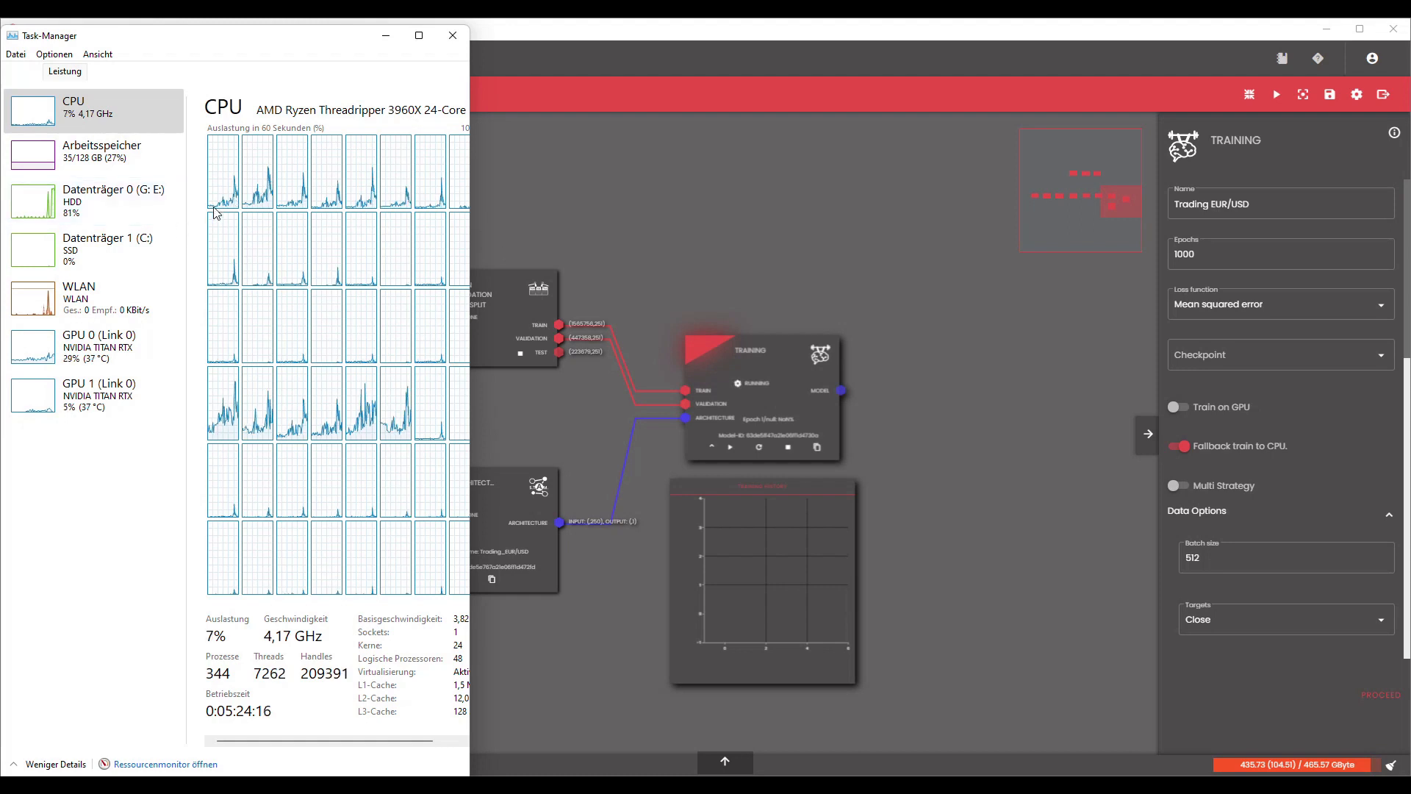
drag(472, 258, 567, 253)
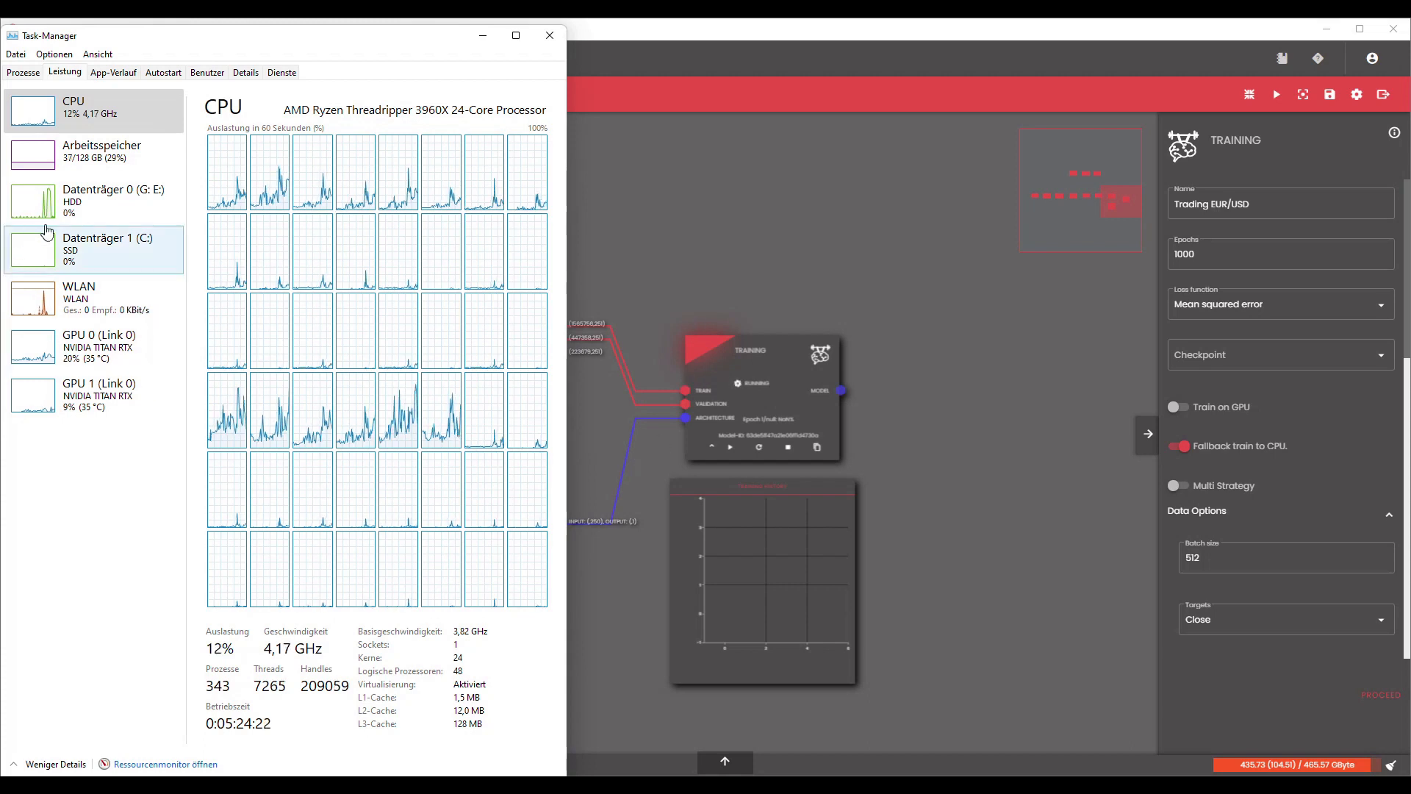
scroll(755, 535, up, 2)
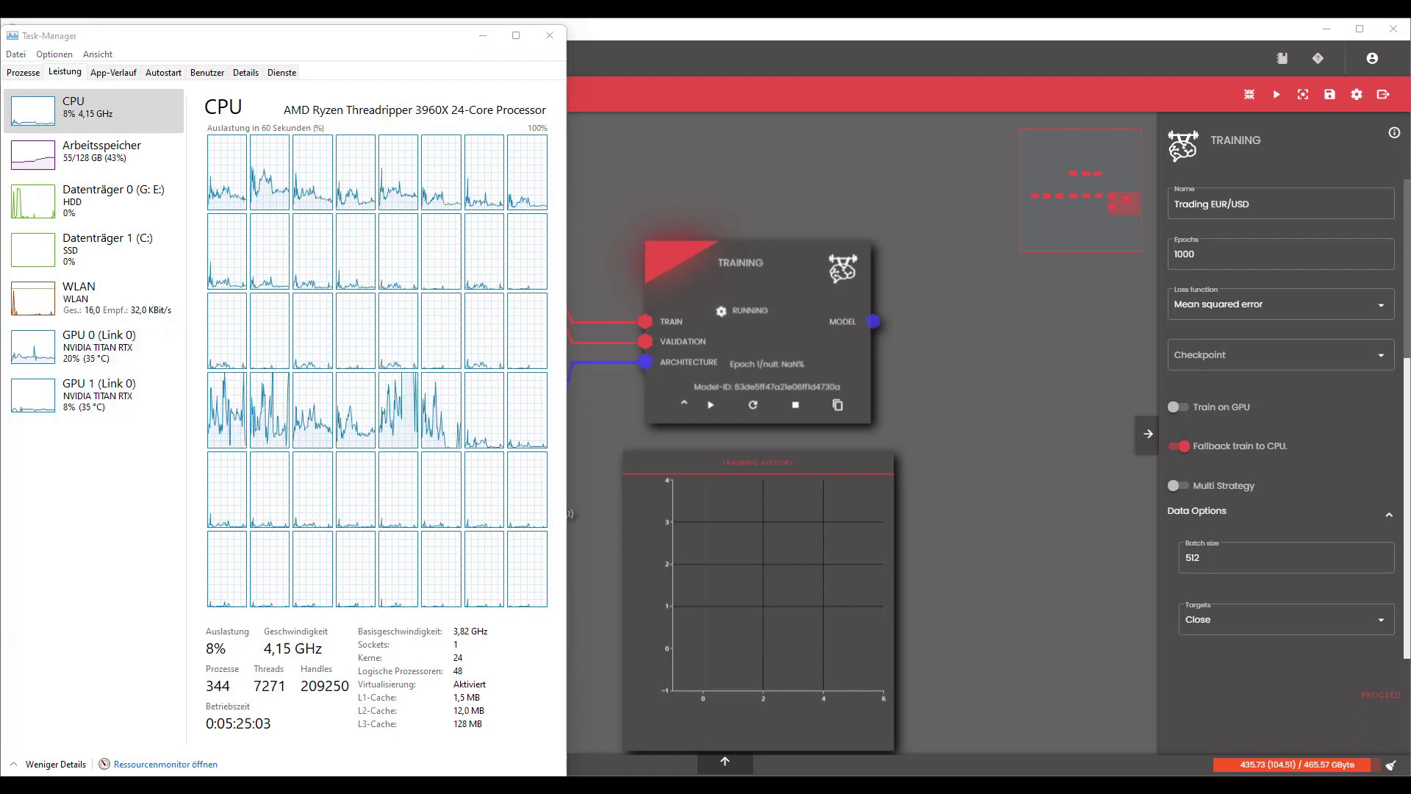
click(74, 165)
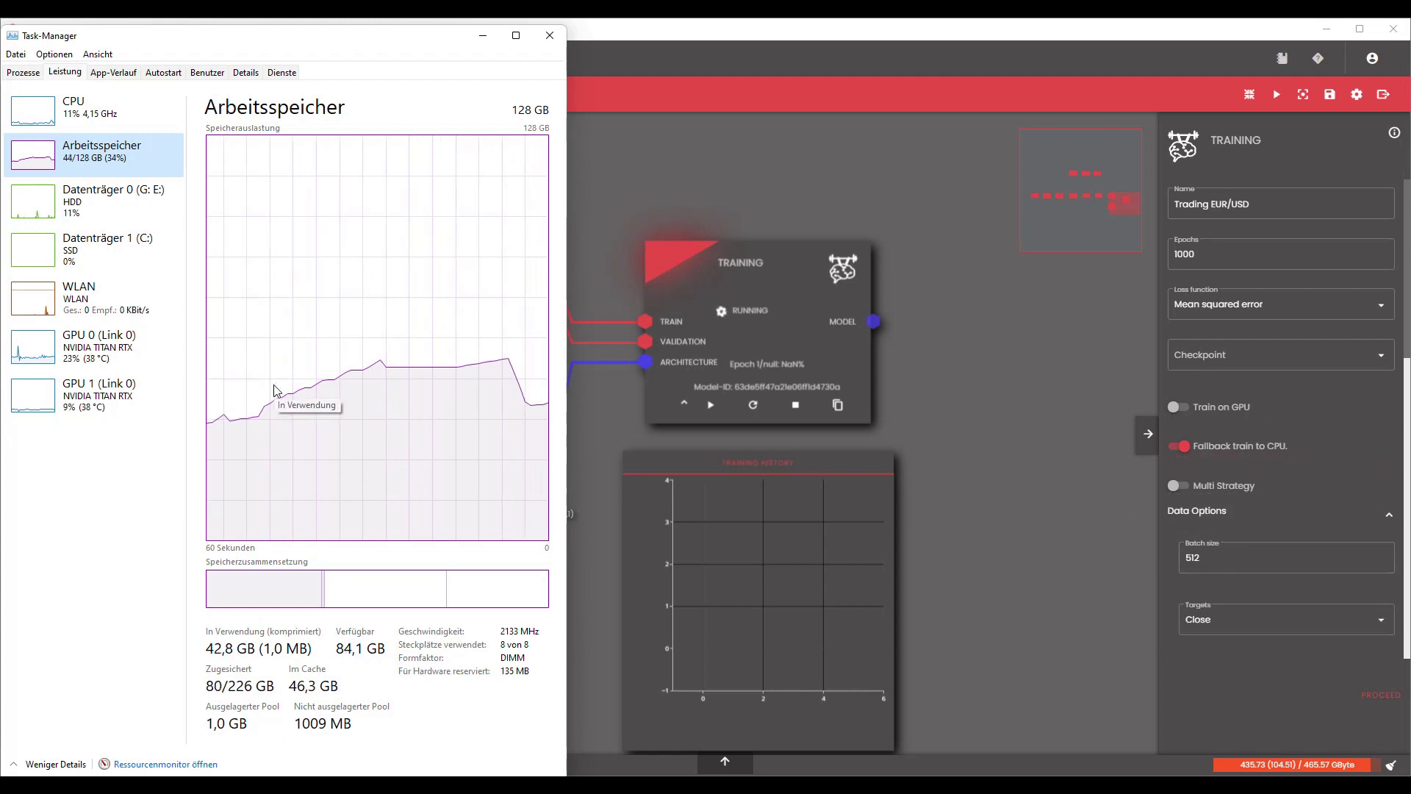
click(55, 118)
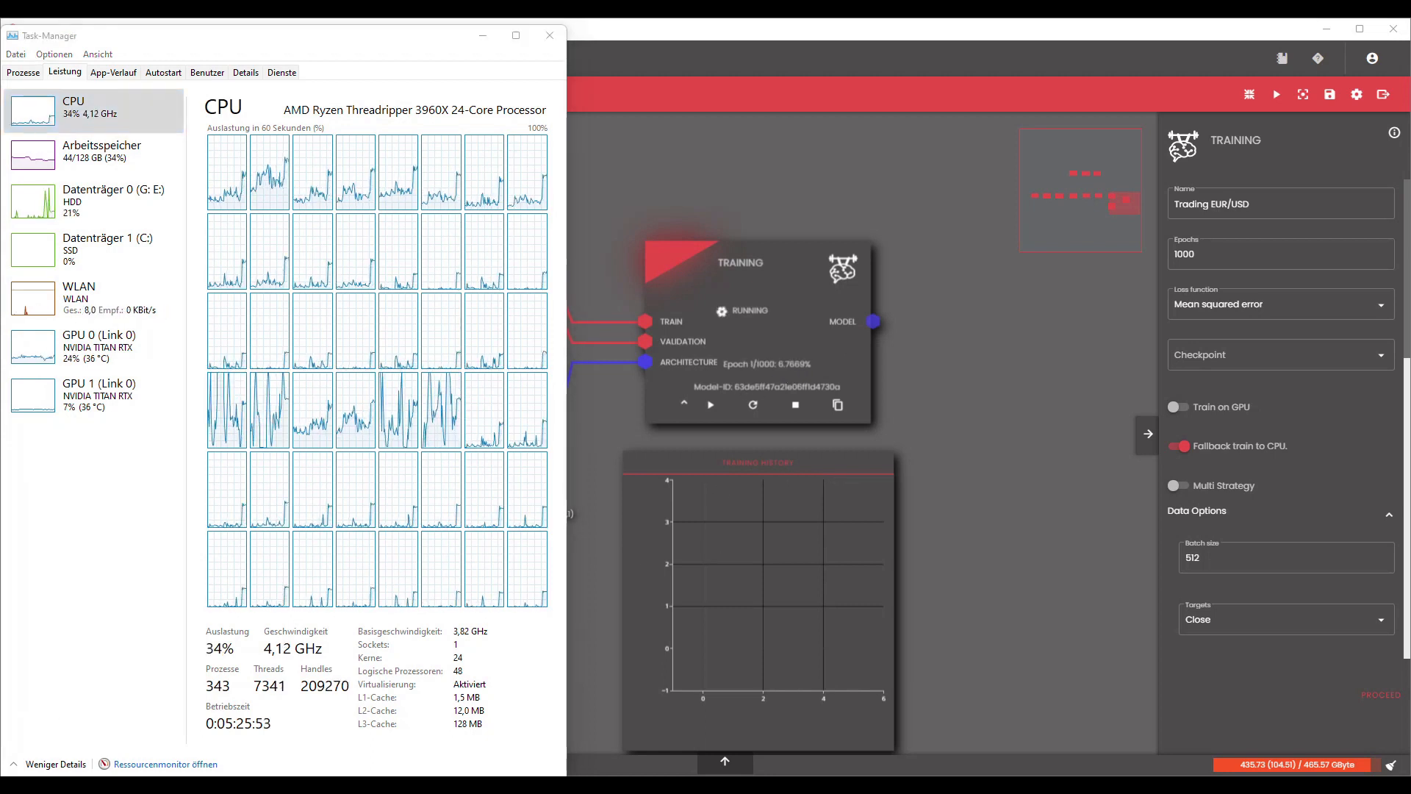
Switch to the AIMS_v1.2.4win folder in File Explorer and open ai_default_worker.log from its logs folder.
mouse_move(55, 785)
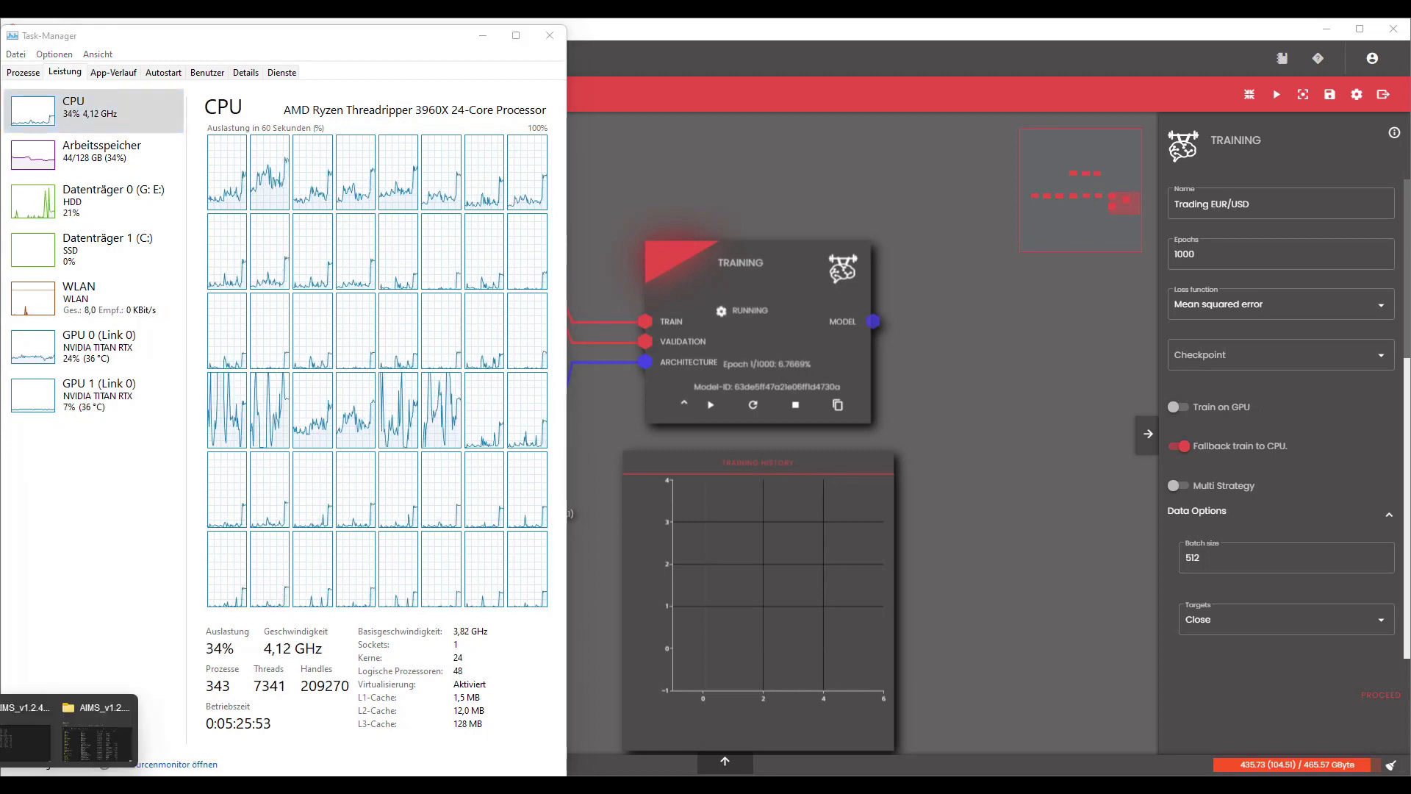
click(98, 735)
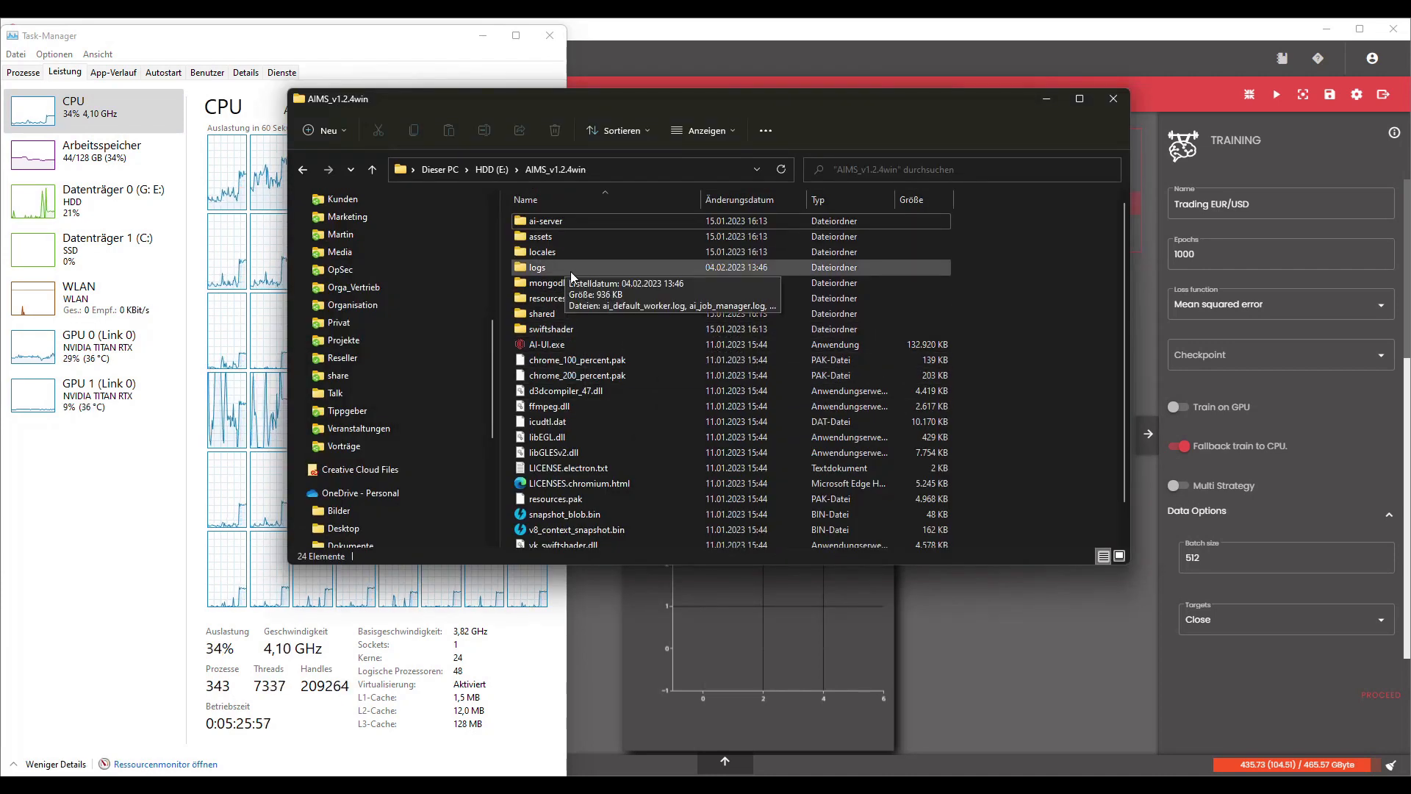
double_click(594, 268)
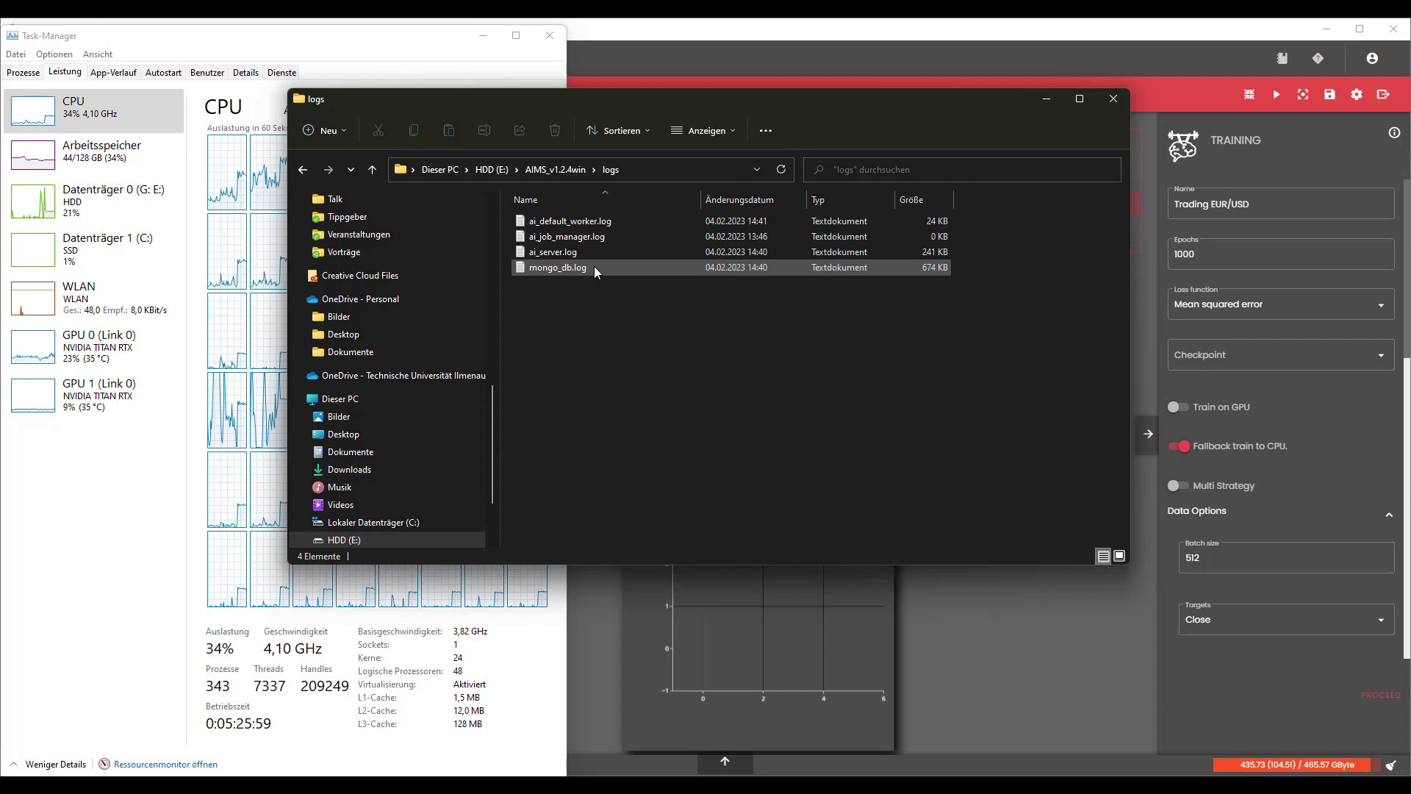
click(616, 221)
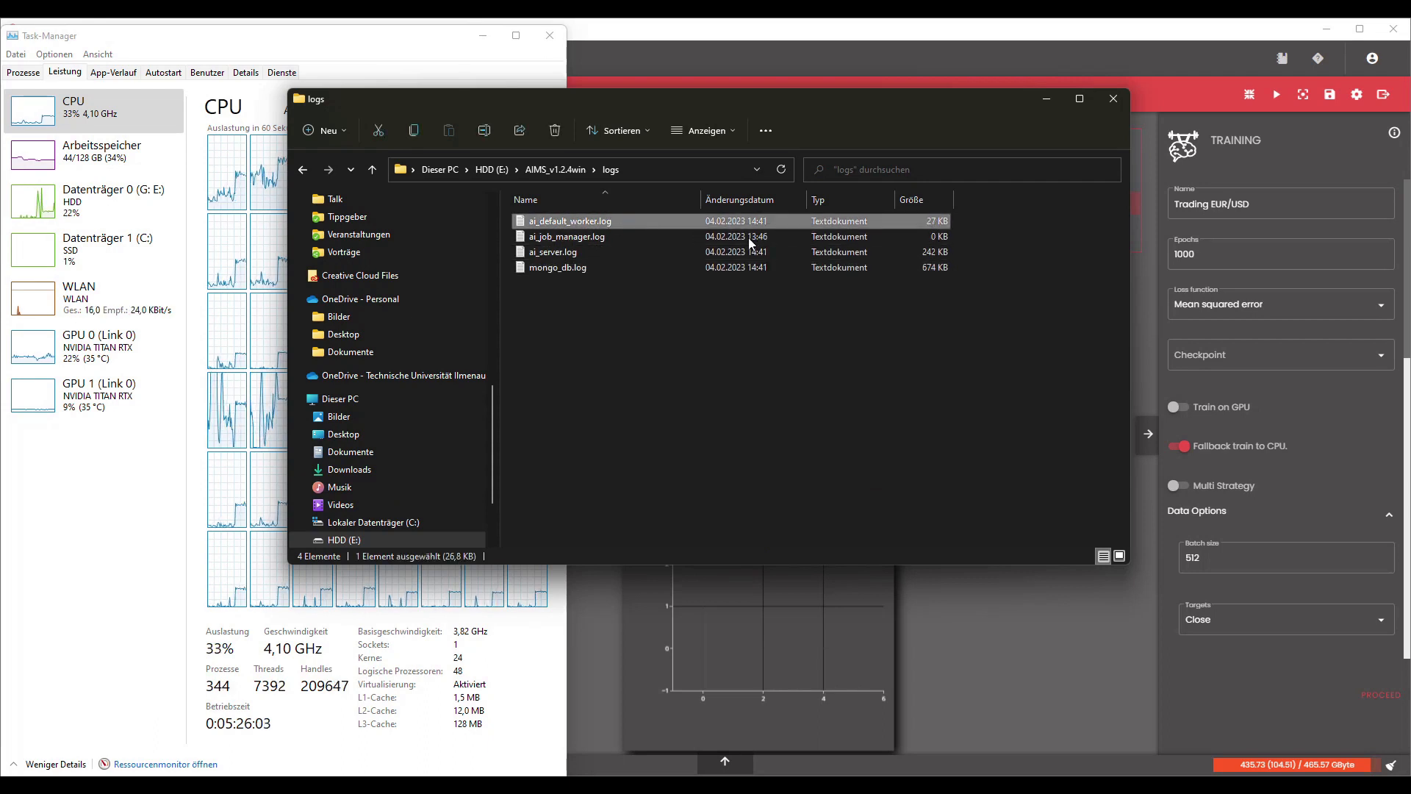
key(Return)
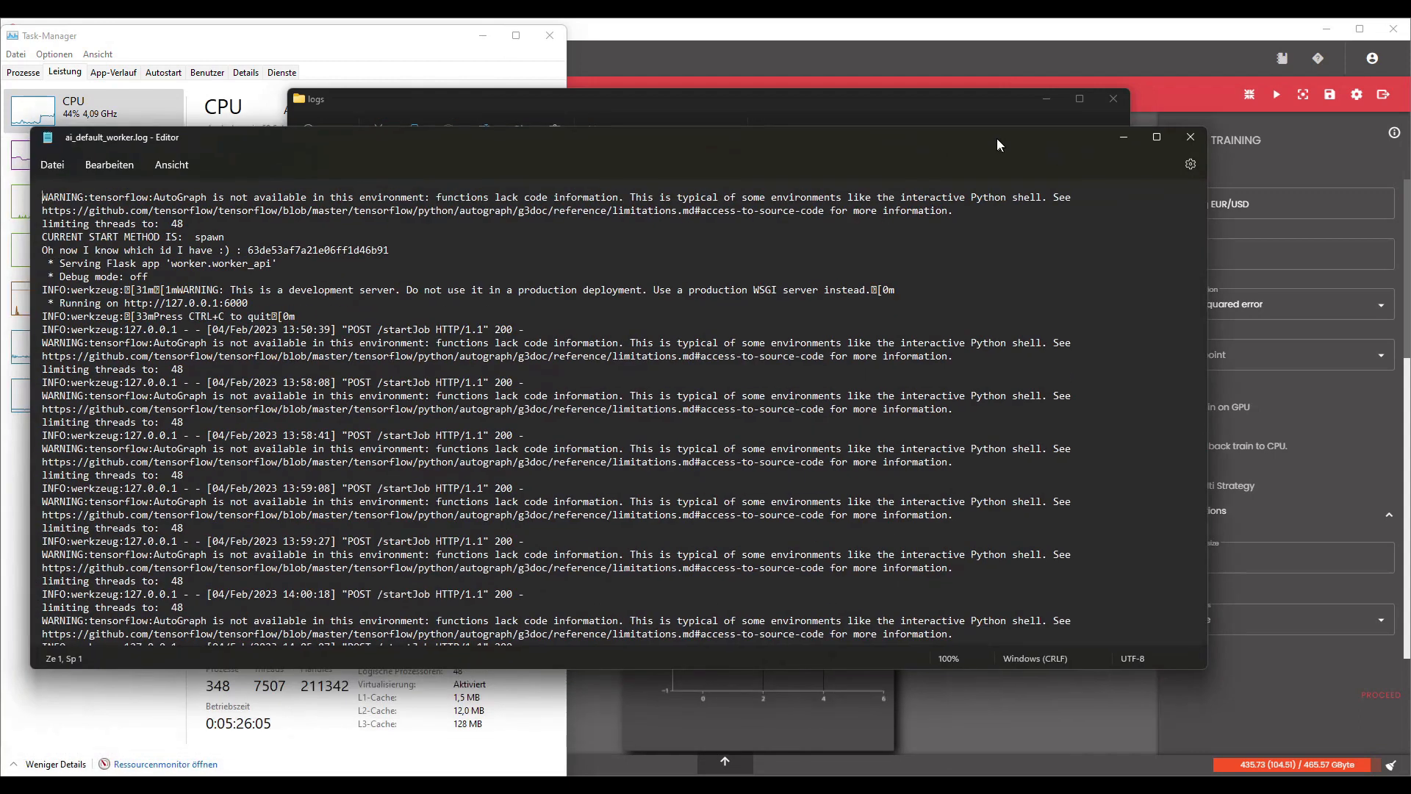
Examine the model summary and loss progress in the worker log, close it and minimise the logs folder.
drag(997, 139, 991, 127)
drag(1197, 205, 1199, 556)
drag(1194, 510, 1207, 337)
scroll(152, 556, up, 5)
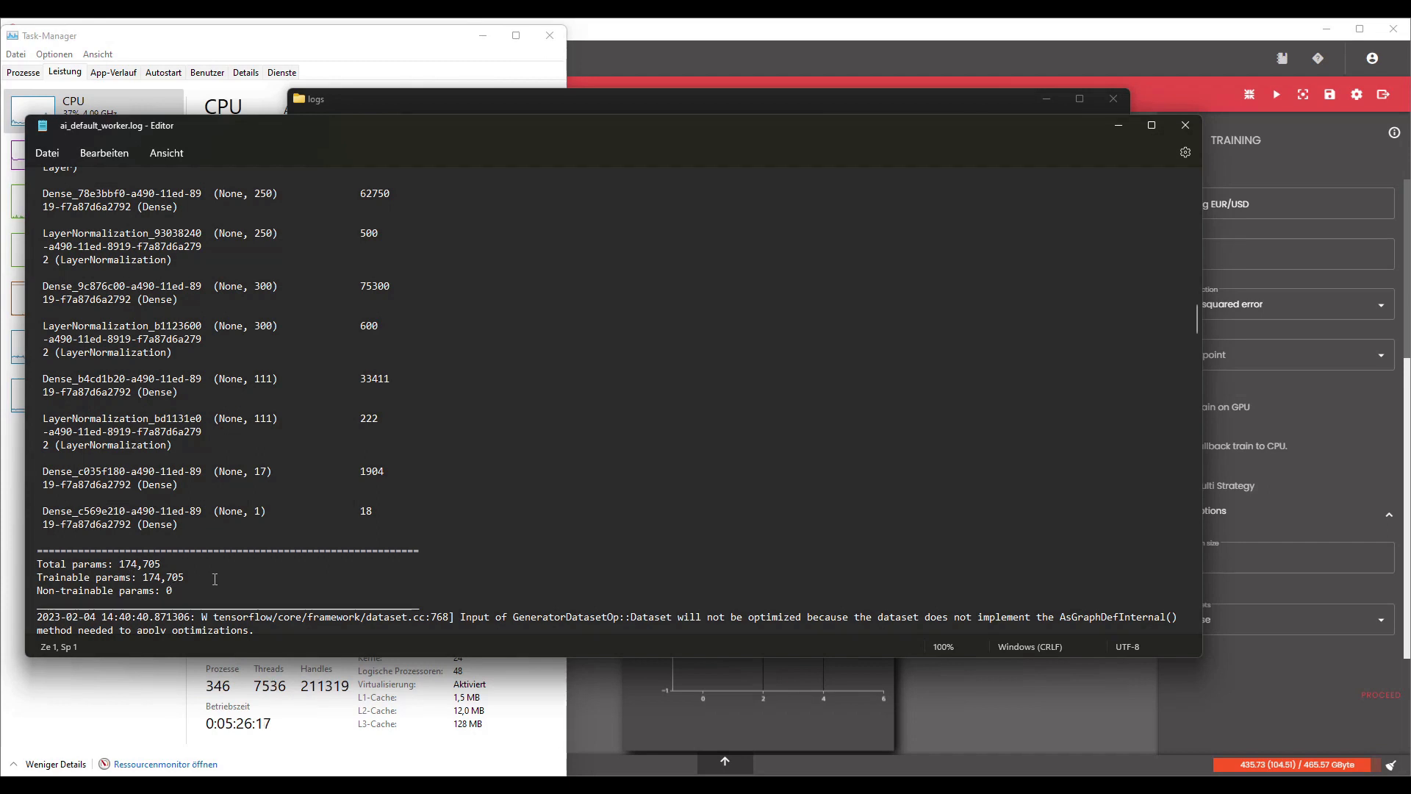
drag(1197, 322, 1224, 599)
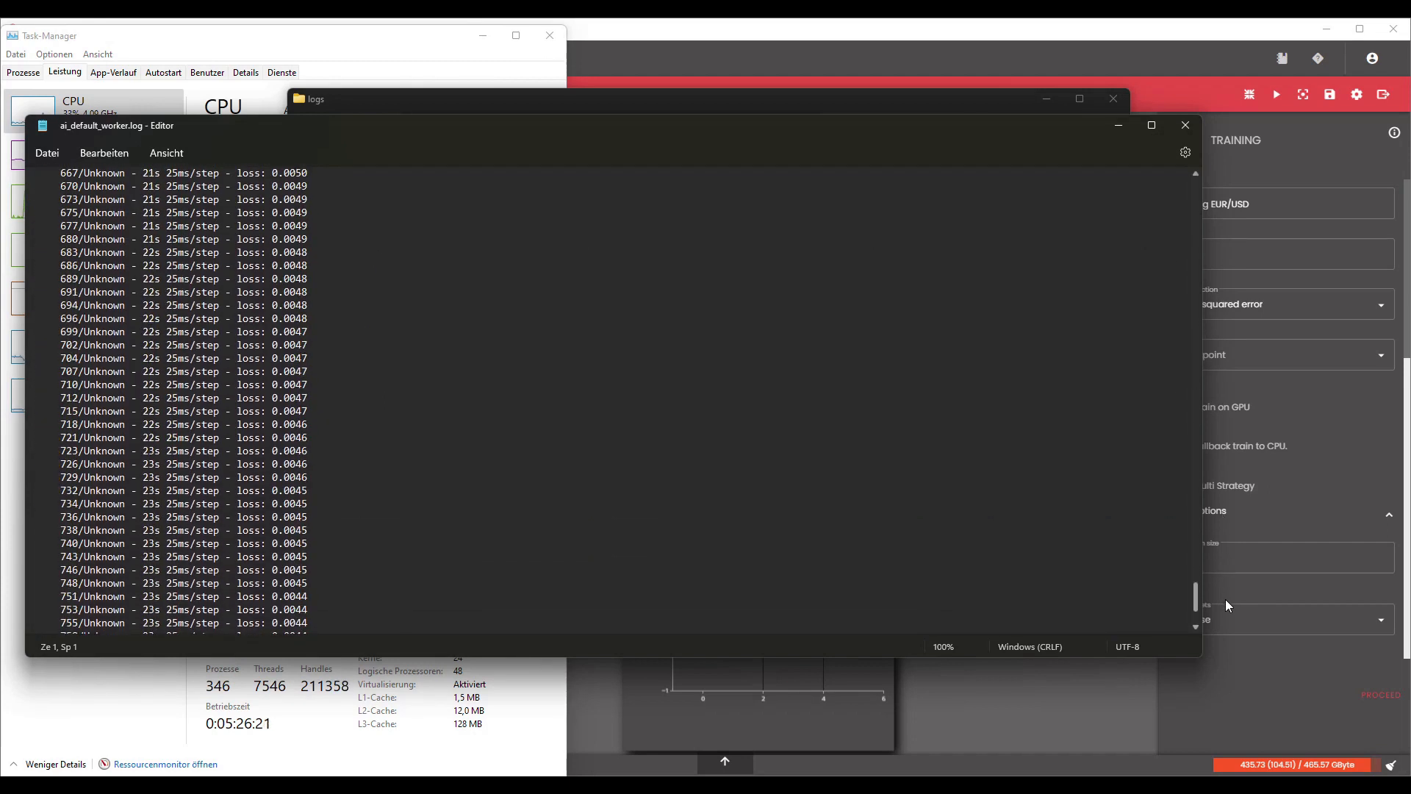
click(1185, 124)
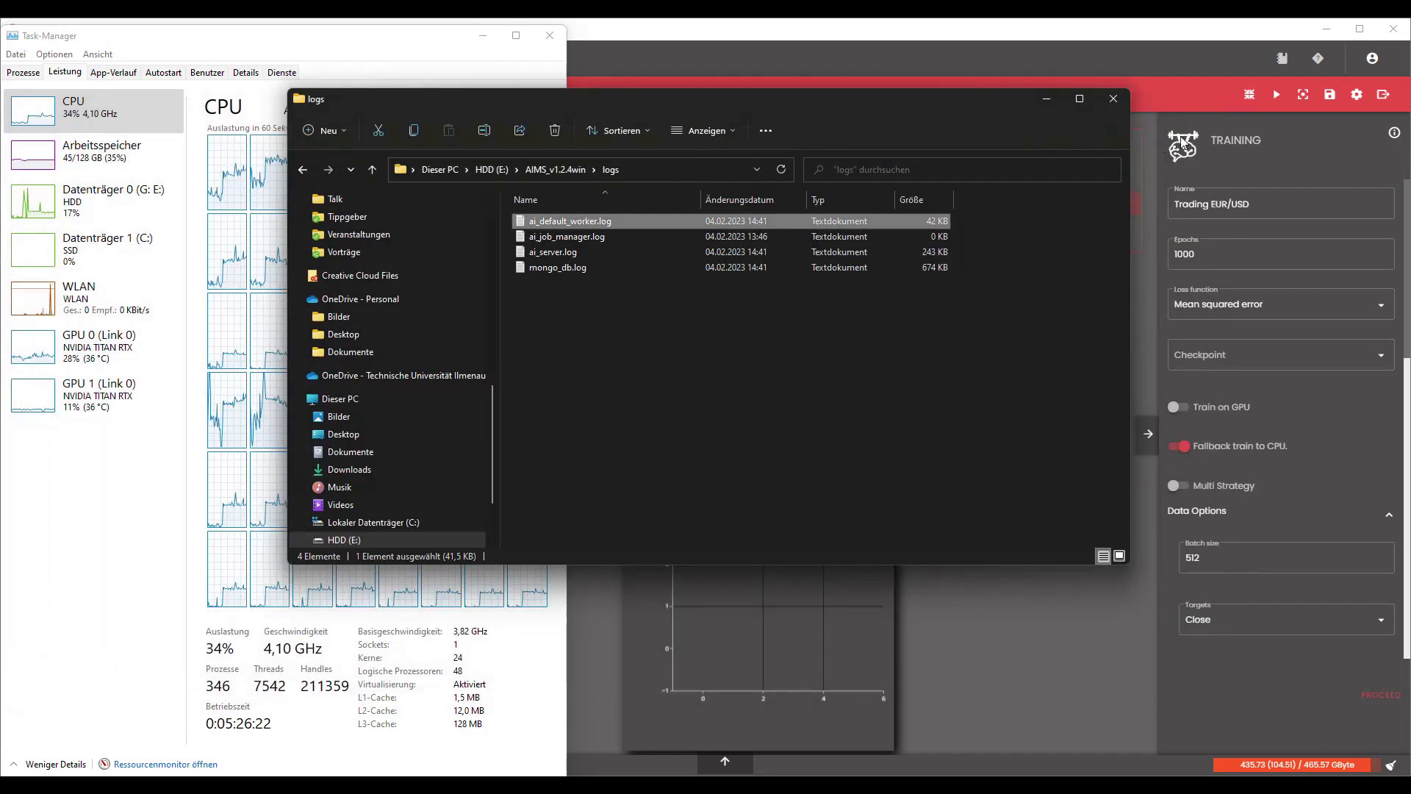
click(1049, 95)
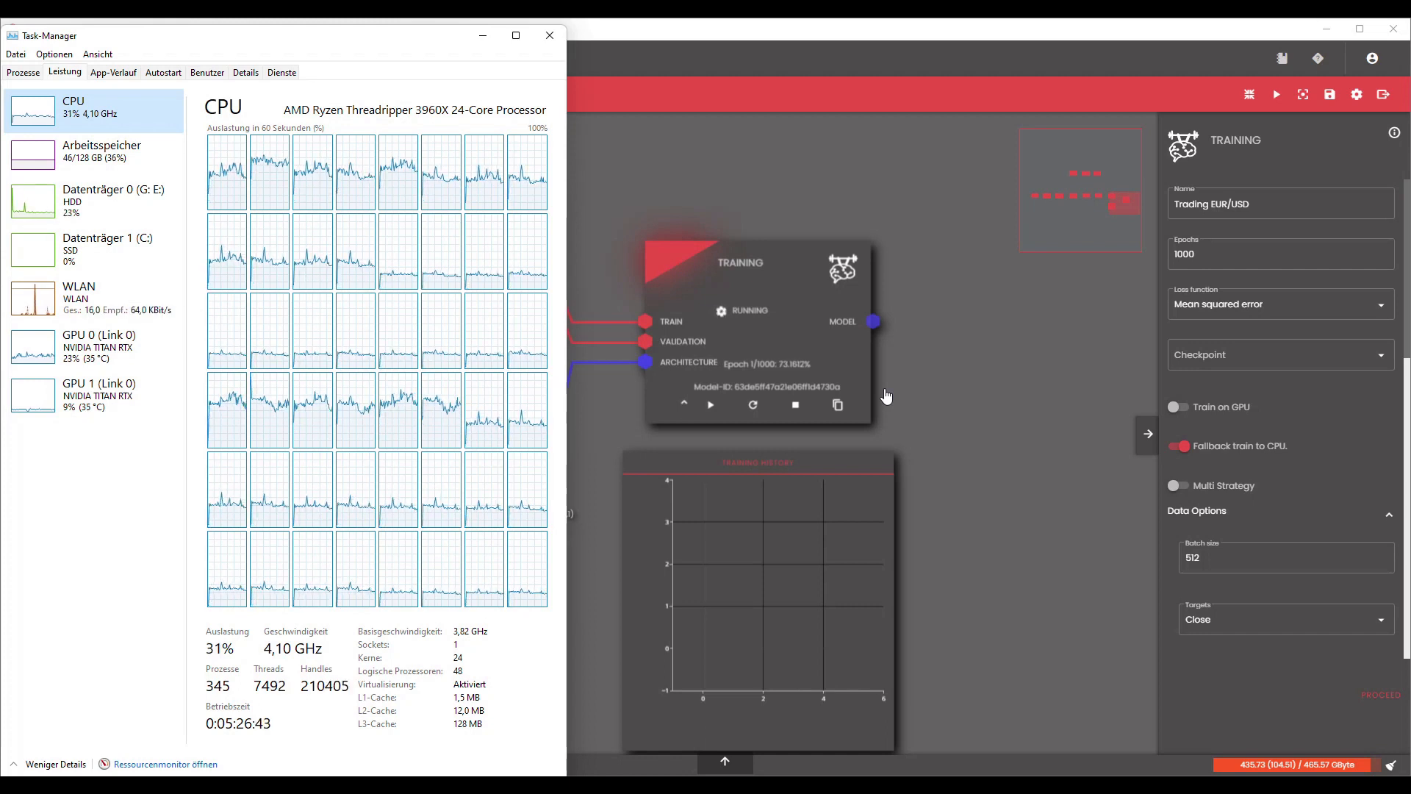
scroll(1327, 426, down, 6)
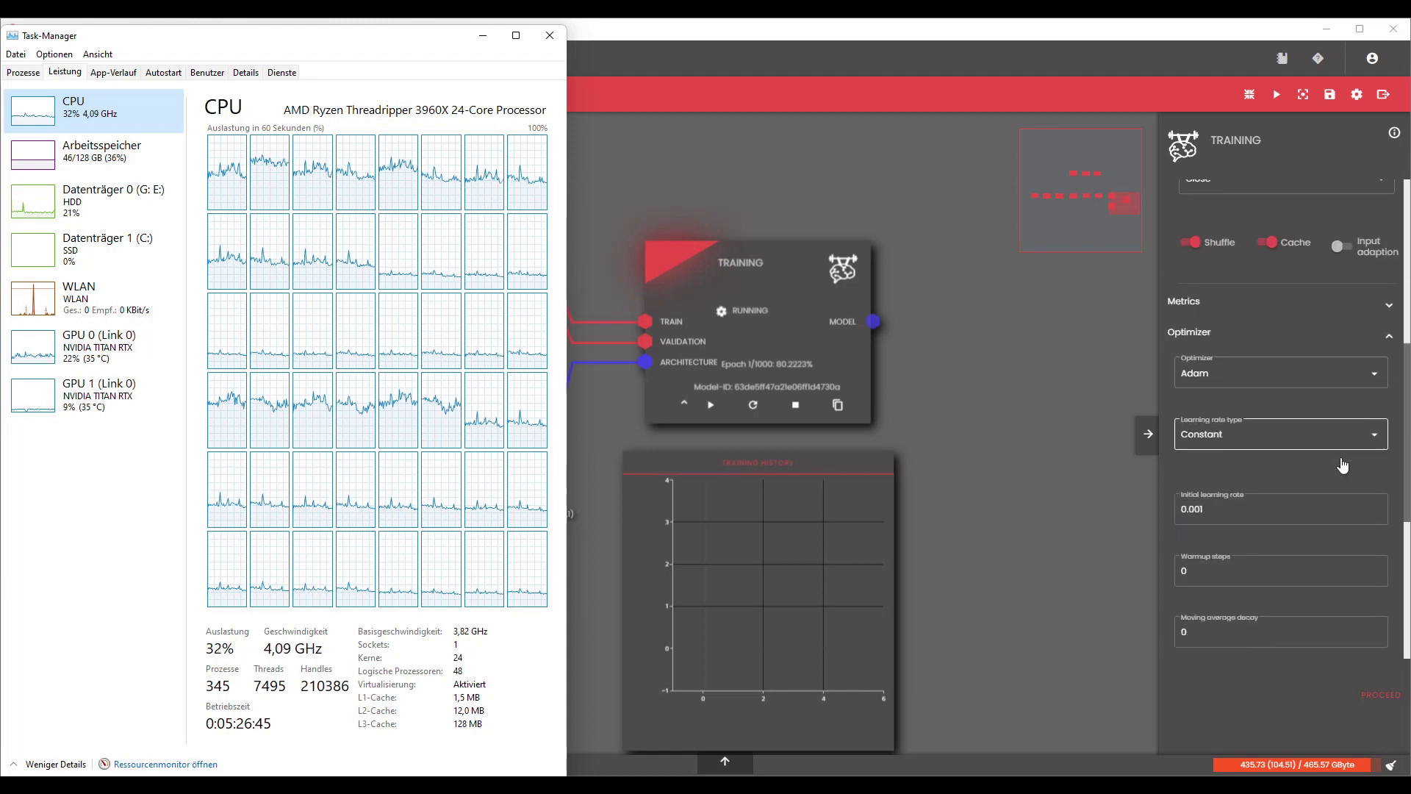
scroll(1342, 466, up, 2)
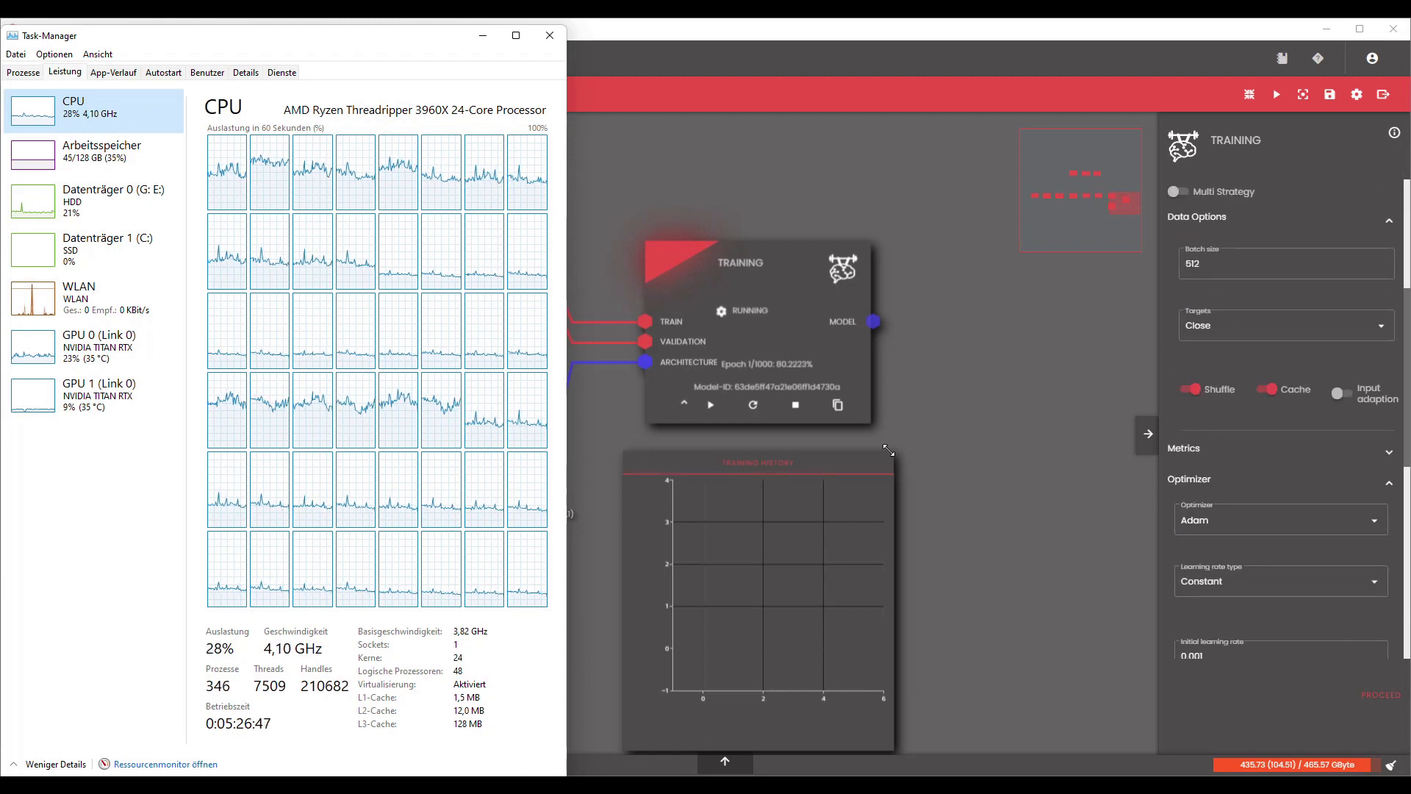
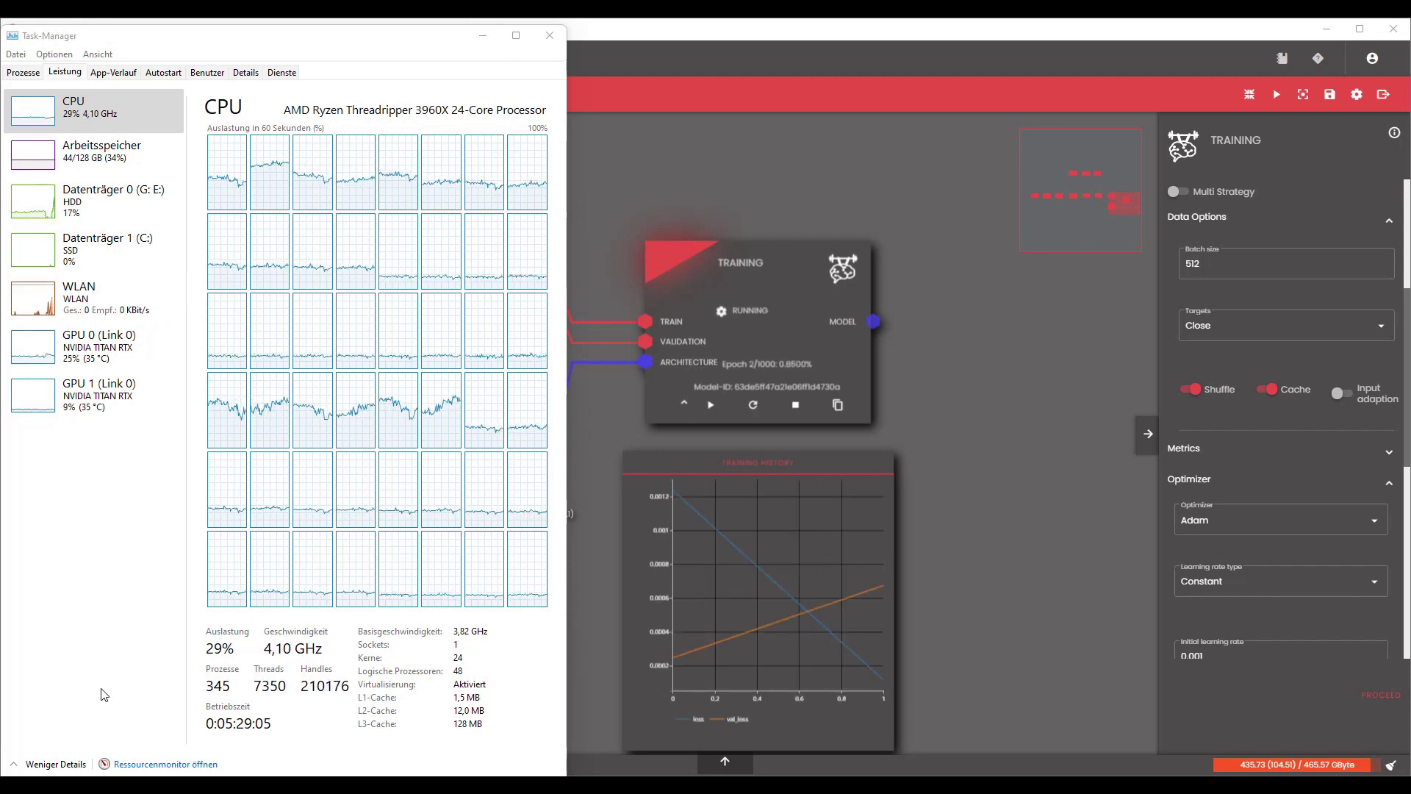
Stop the training, enable Train on GPU and Multi Strategy, disable Fallback train to CPU, and restart the training.
click(794, 411)
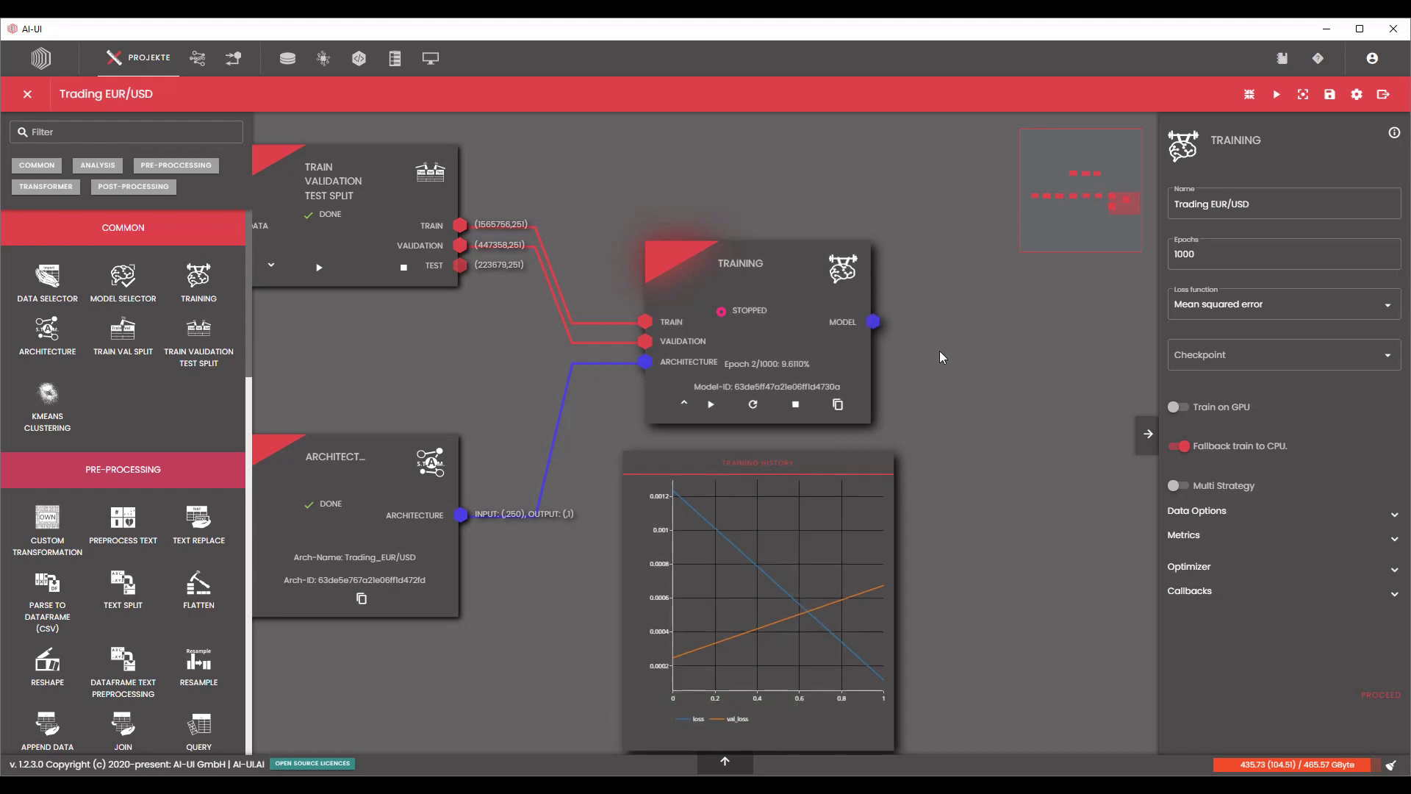
click(1185, 449)
click(1179, 409)
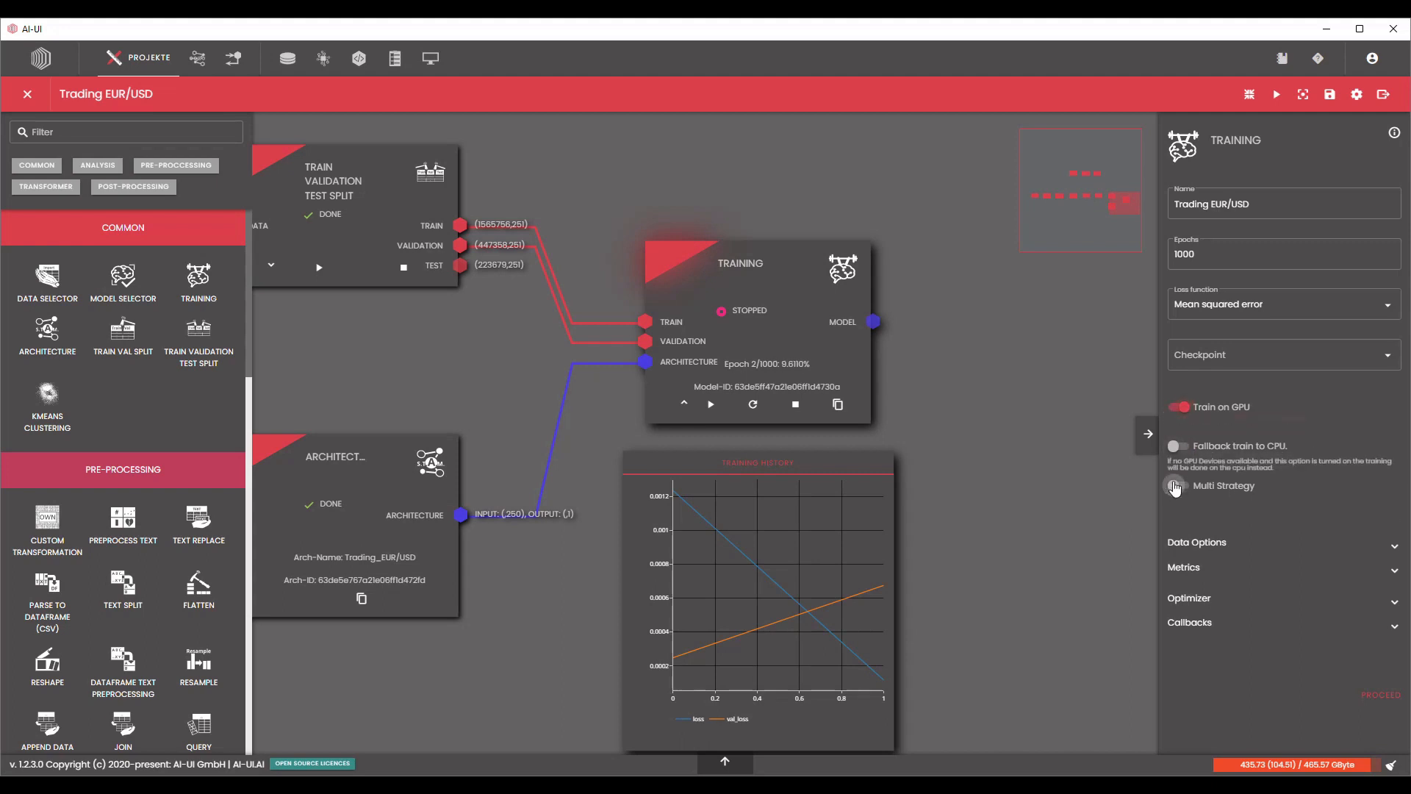
click(1176, 488)
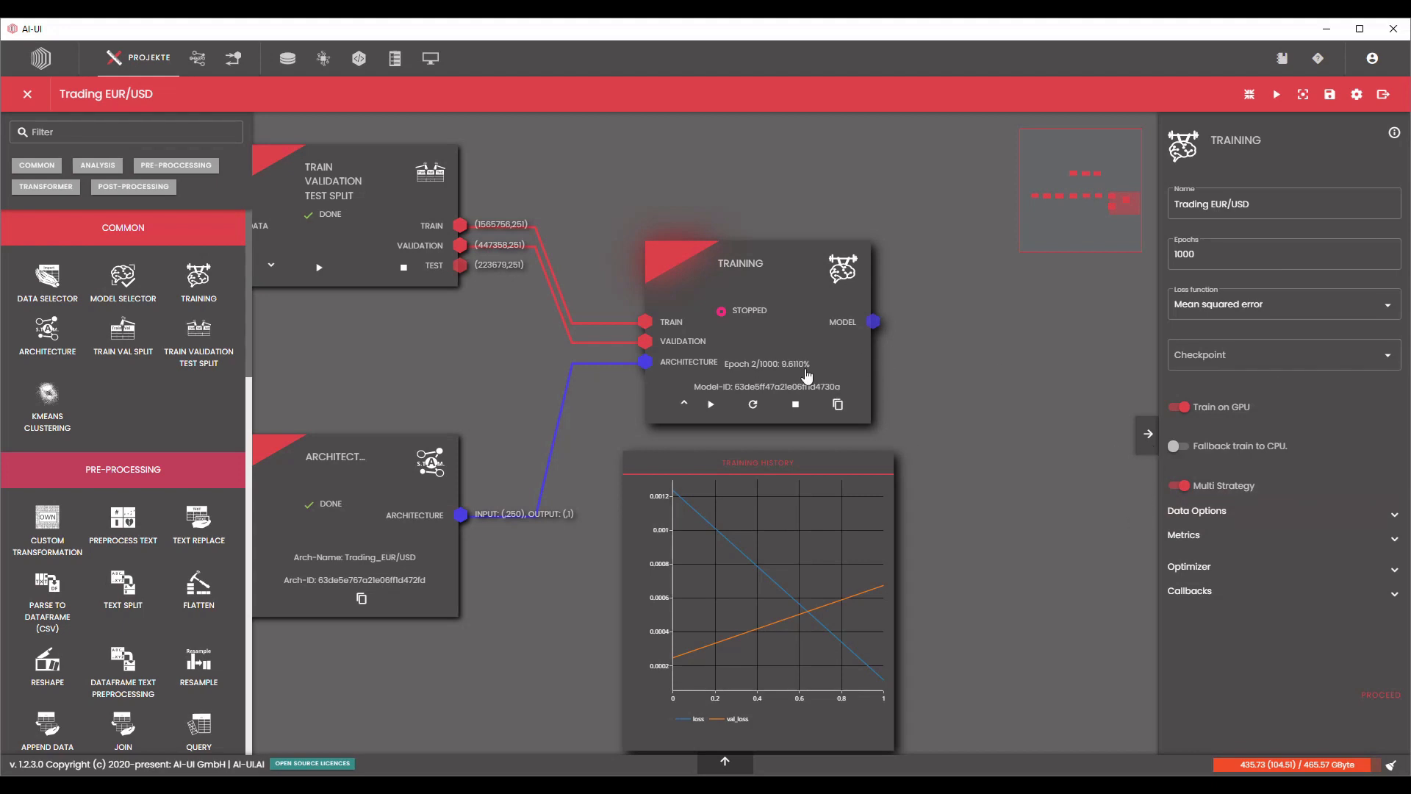
click(754, 410)
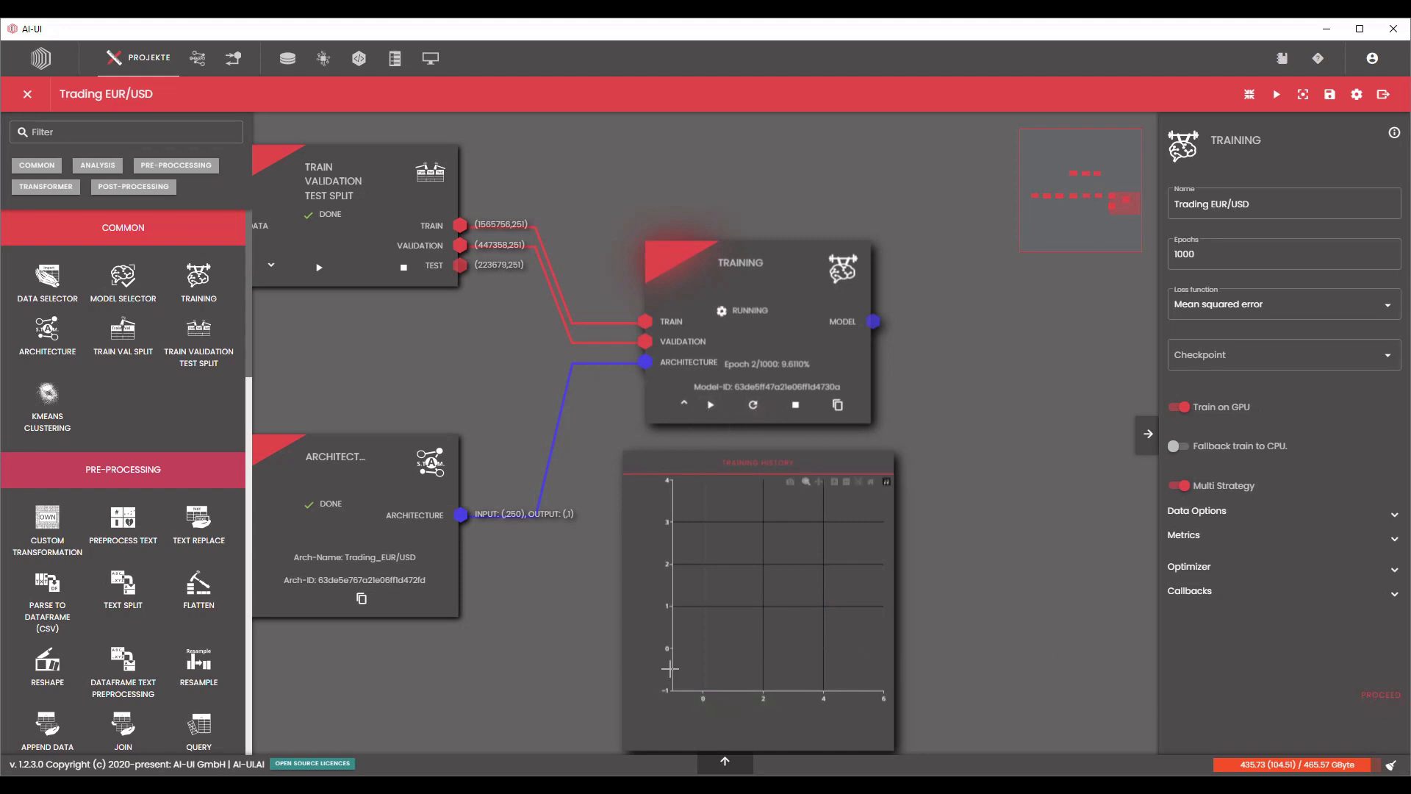
Switch to Task Manager and examine the utilisation and dedicated memory of GPU 0 and GPU 1 as training starts.
click(248, 785)
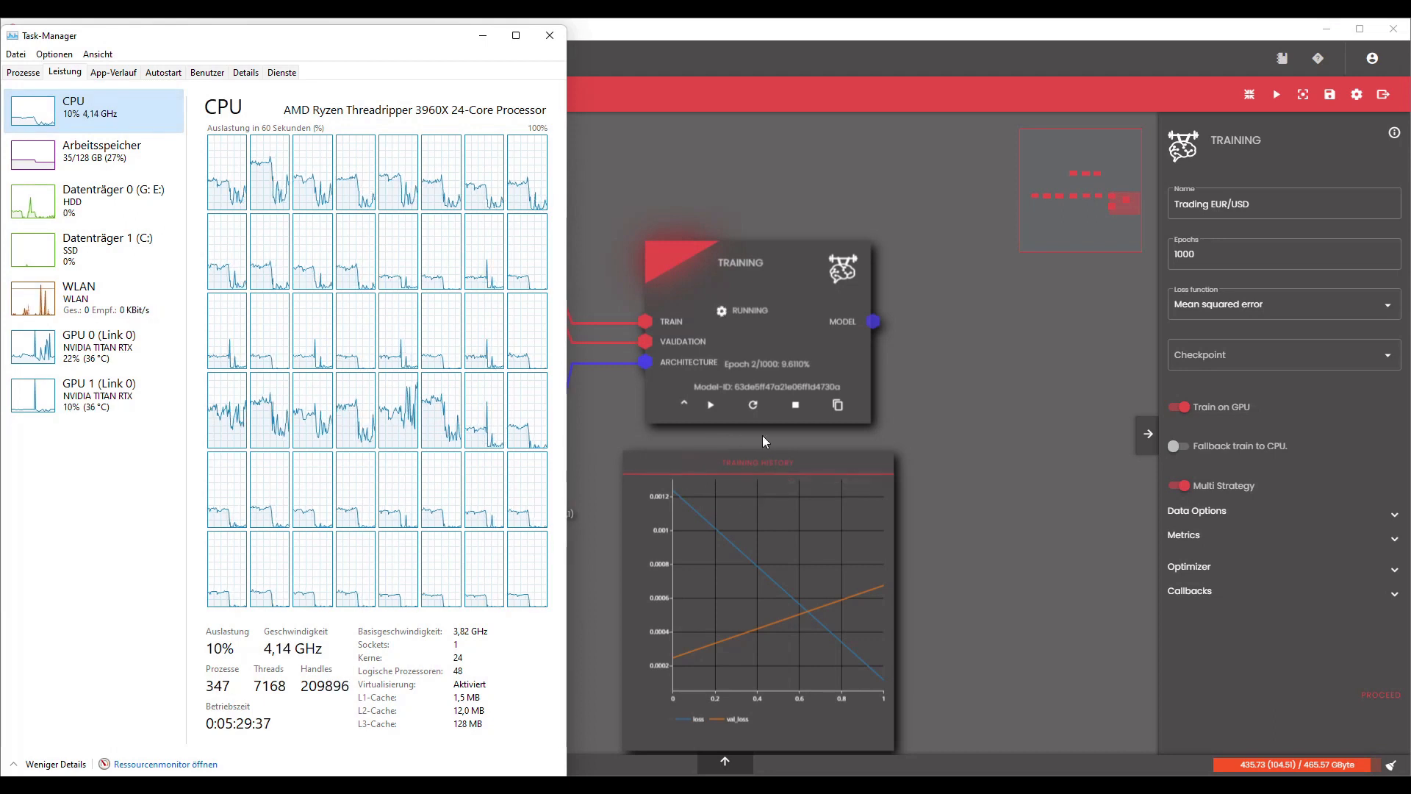
click(107, 360)
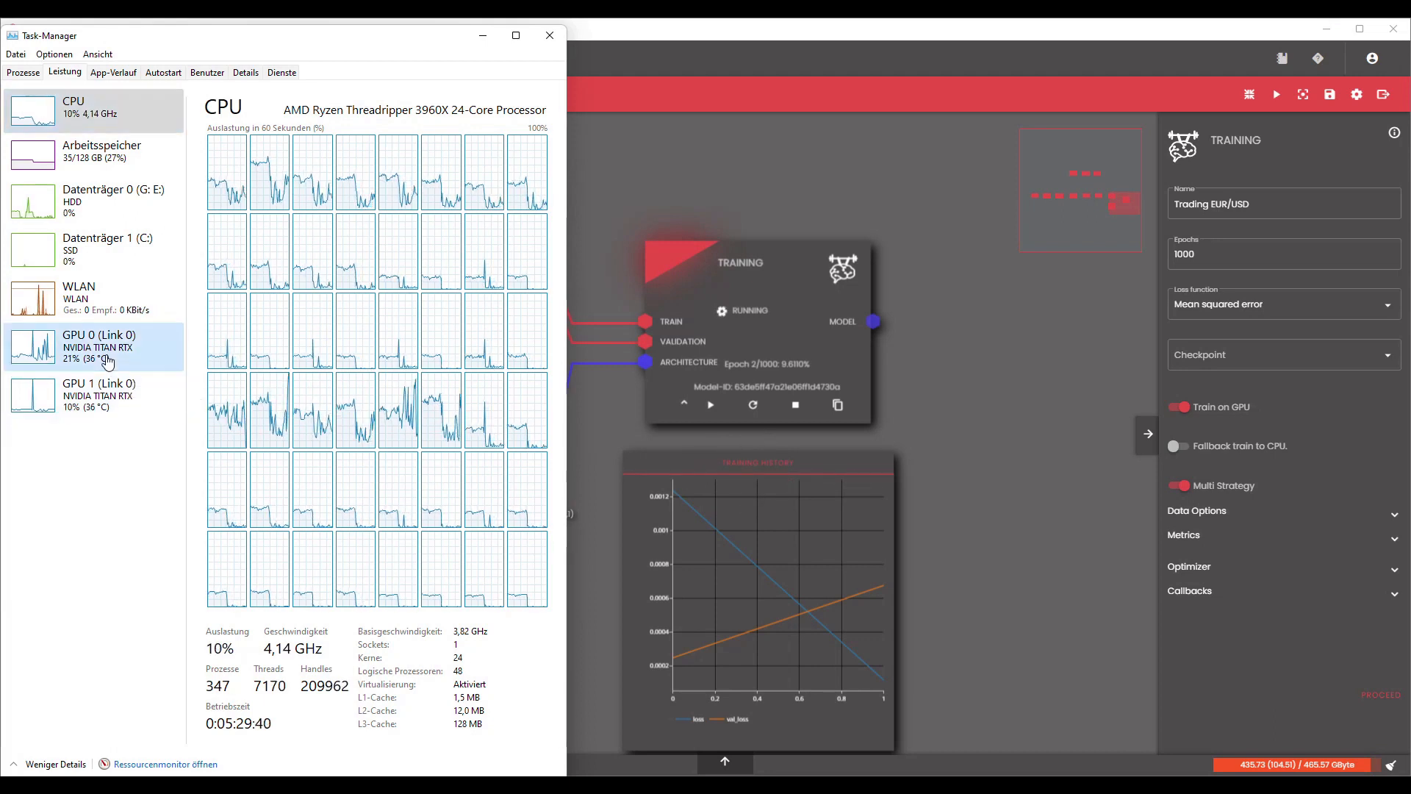
click(99, 411)
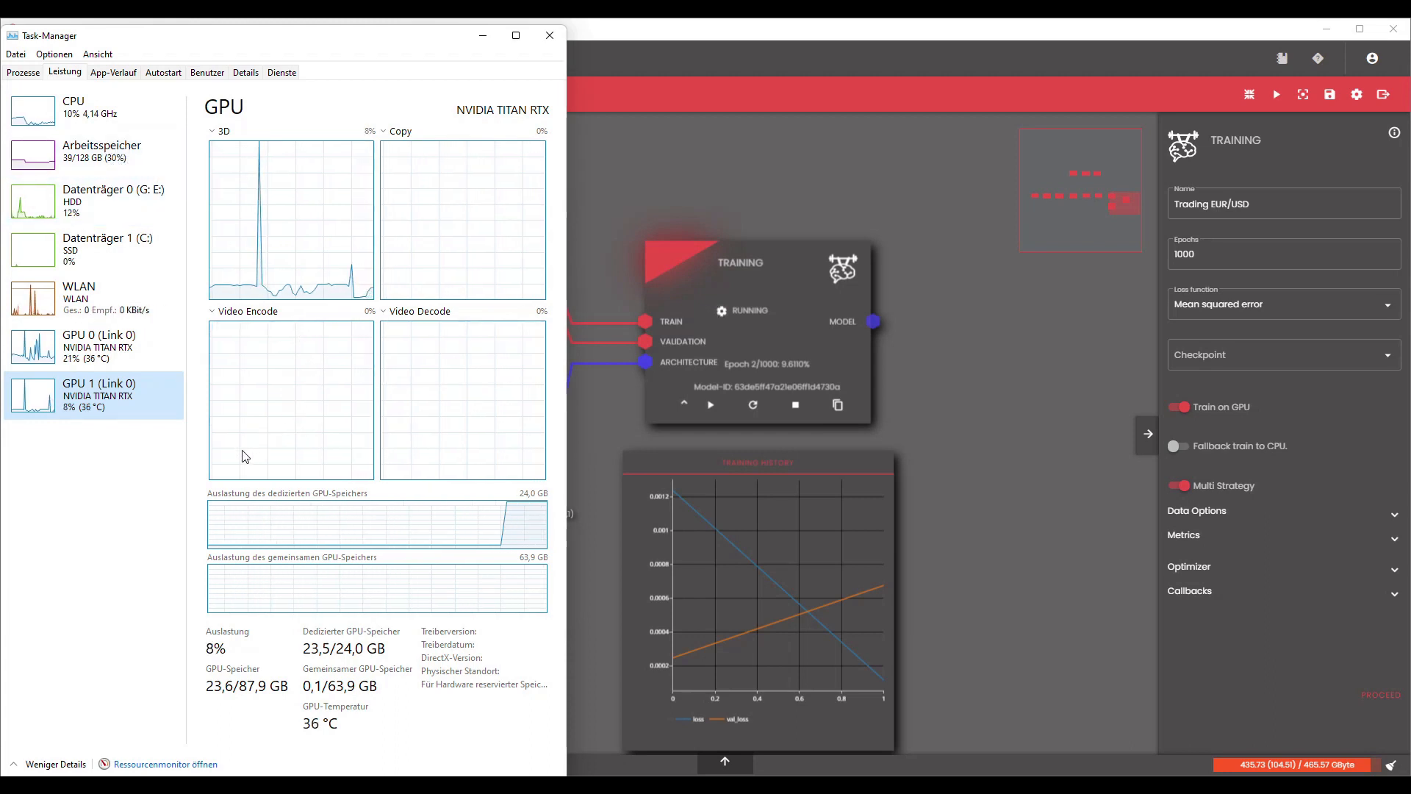
click(88, 345)
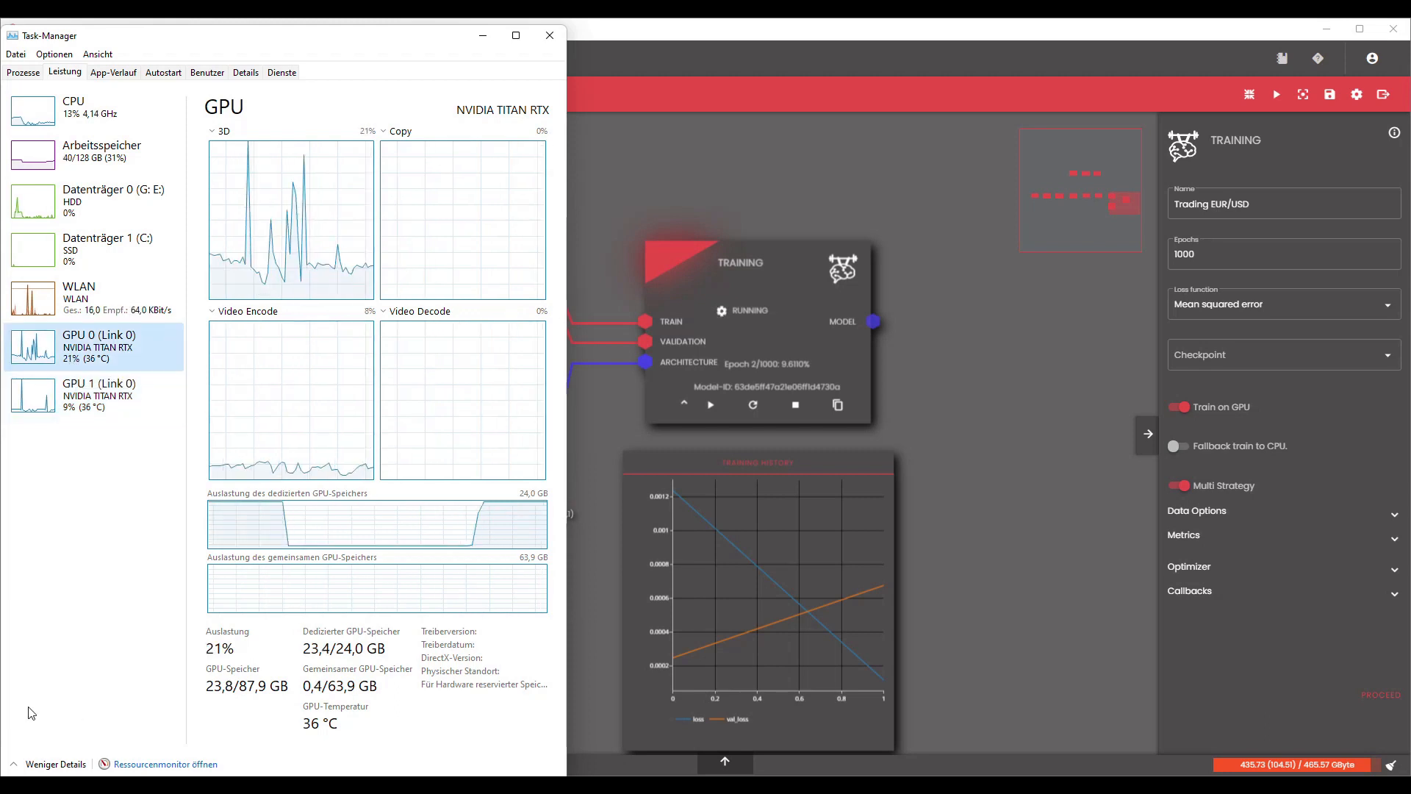
Check the CPU and main memory load in Task Manager, and recheck both GPUs once the epochs are running.
click(84, 129)
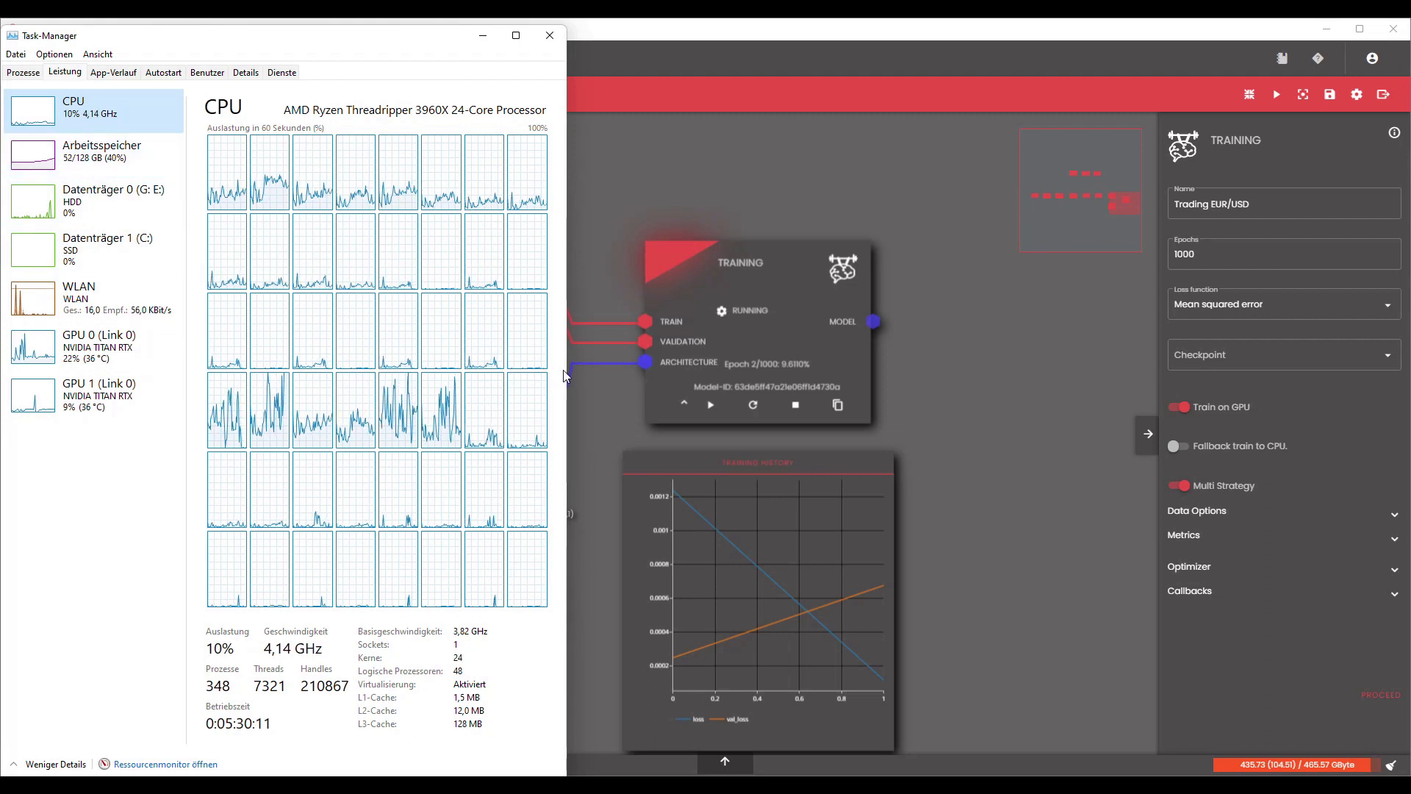
click(99, 151)
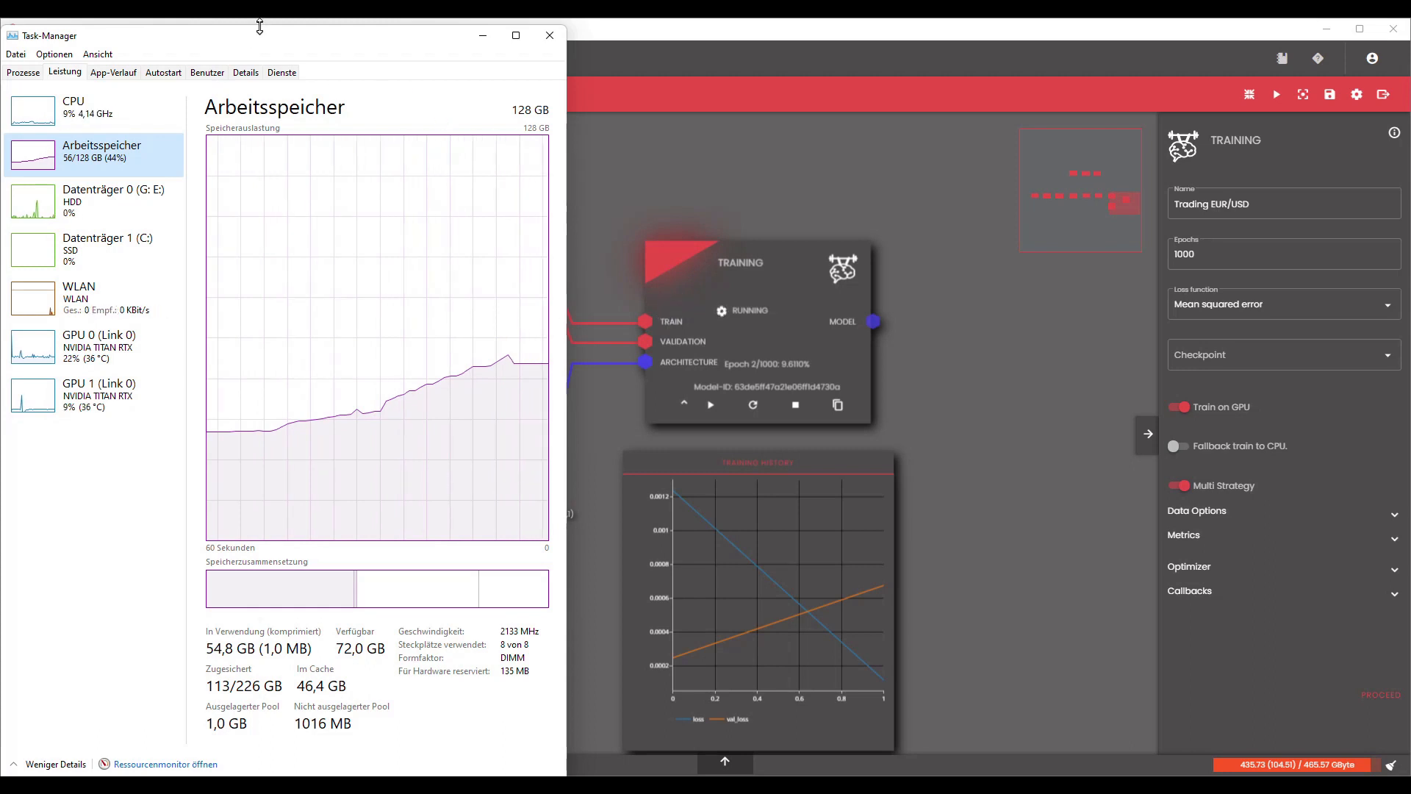
drag(259, 27, 260, 19)
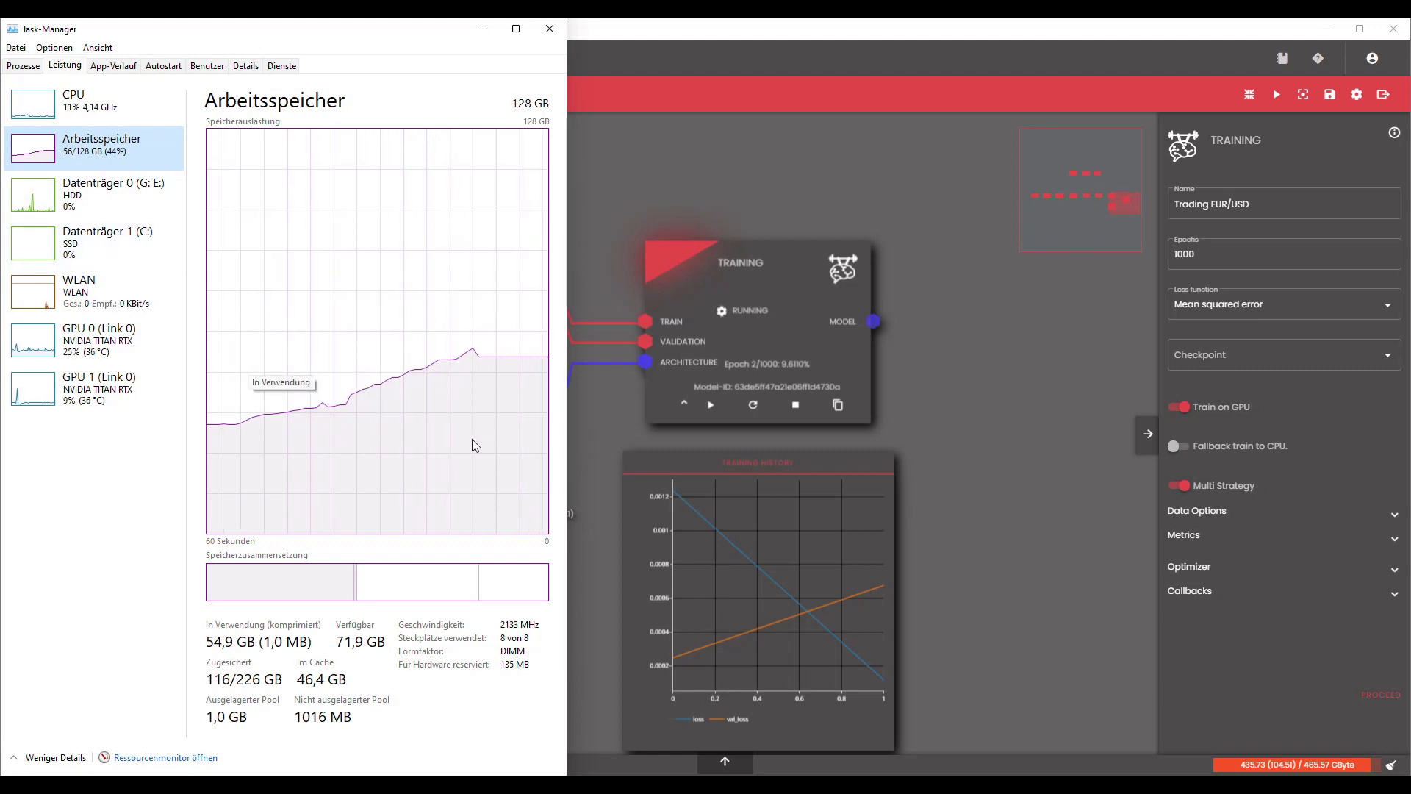
click(79, 120)
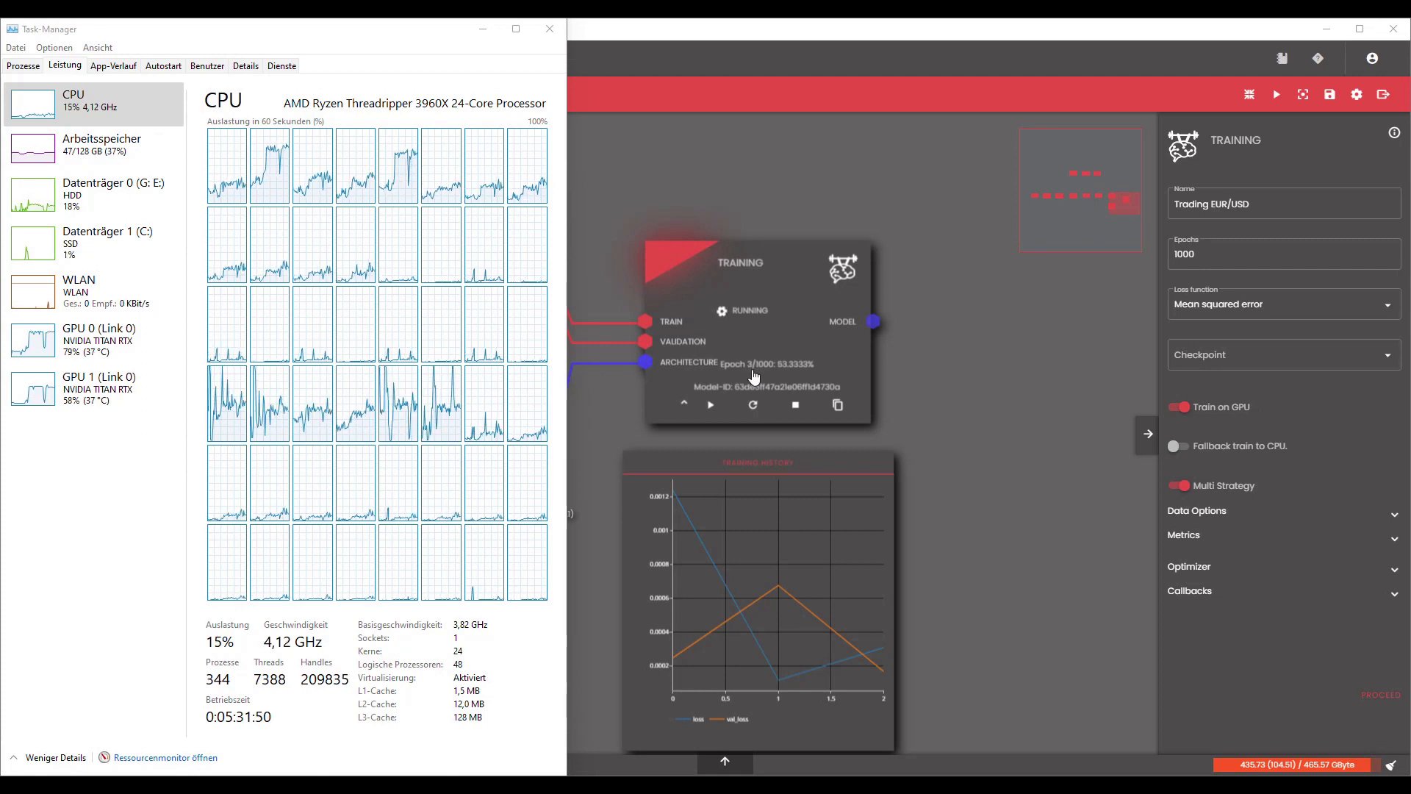
click(96, 341)
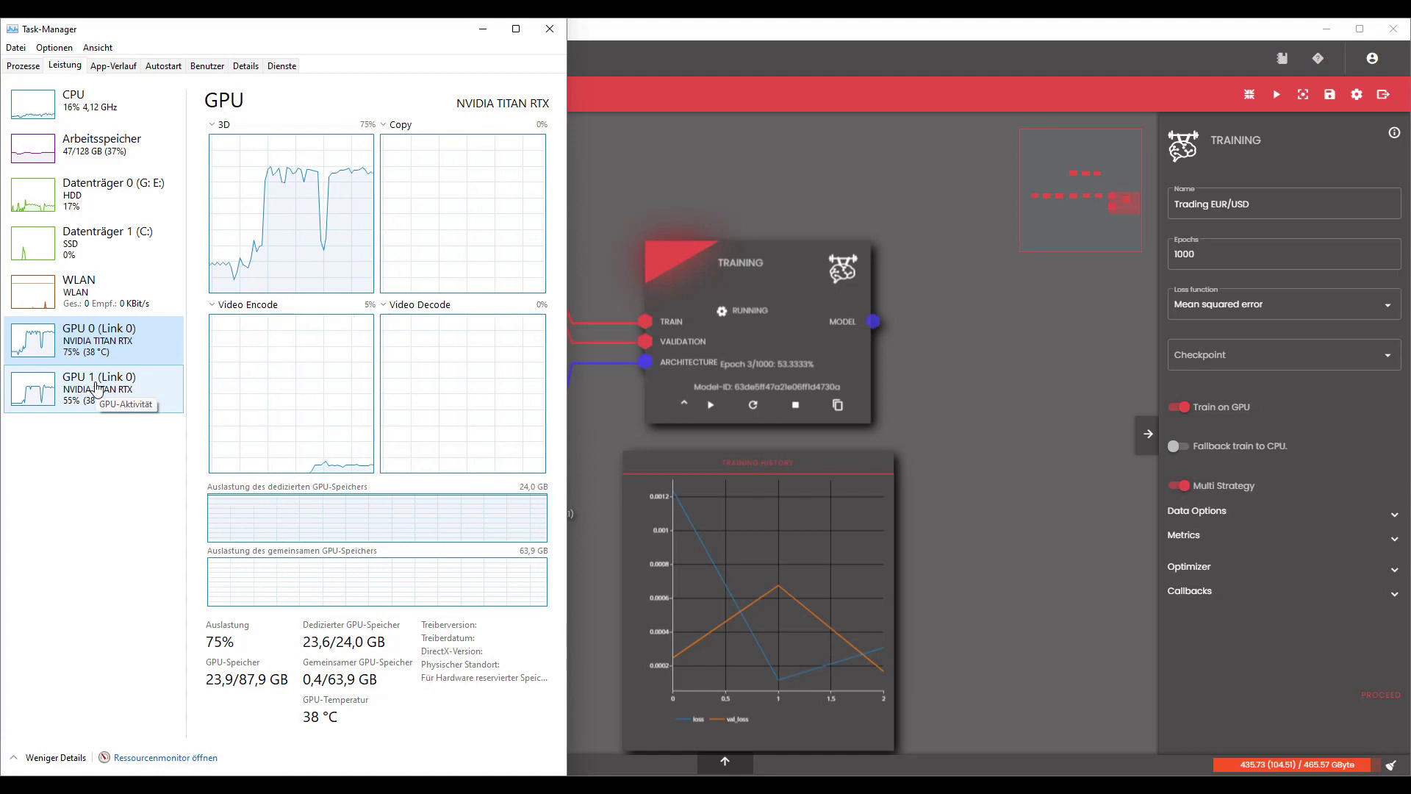
click(98, 387)
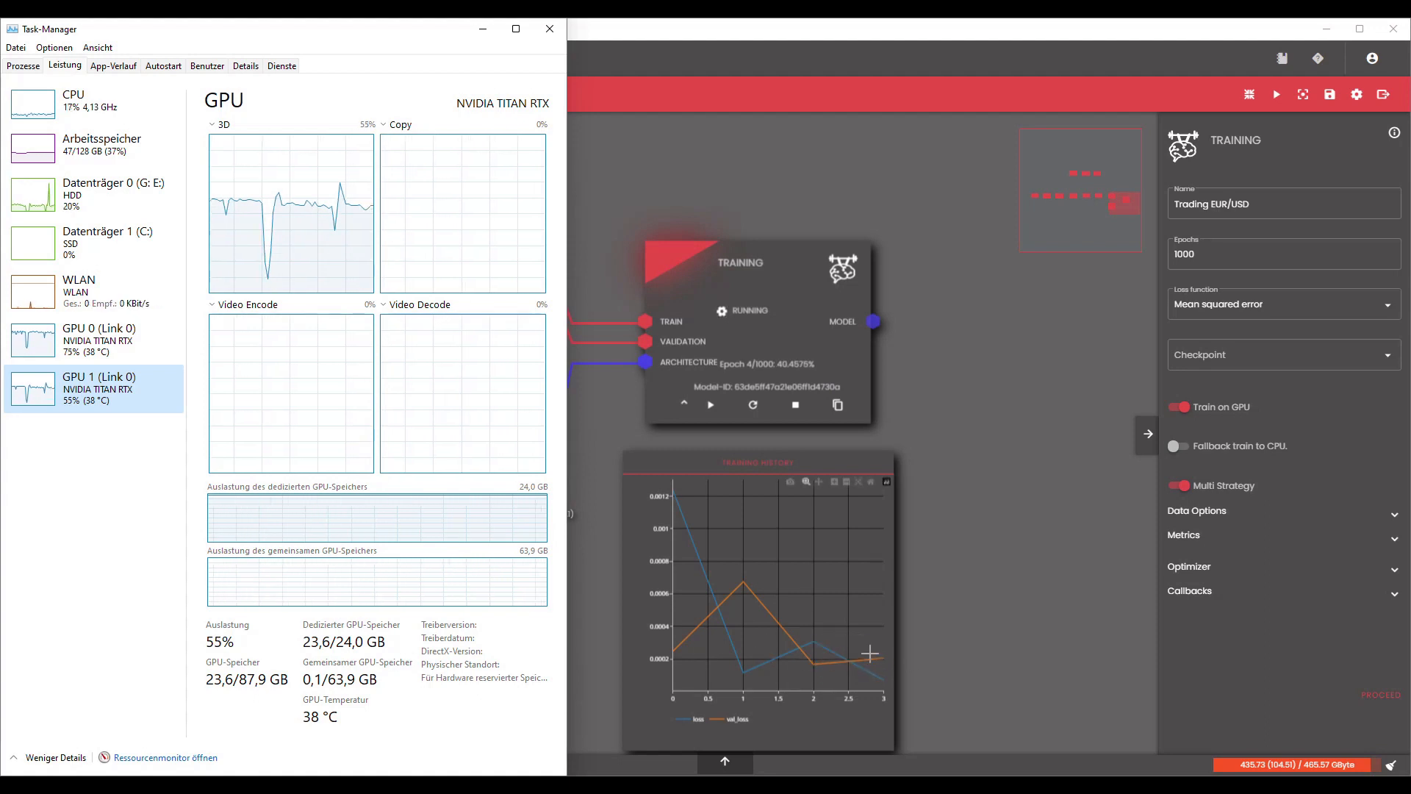
Switch to AI-UI, examine the loss and val_loss curves in the Training History chart, and bring Task Manager back up to recheck GPU 1.
scroll(829, 722, up, 4)
drag(1005, 619, 1122, 538)
scroll(1044, 597, up, 1)
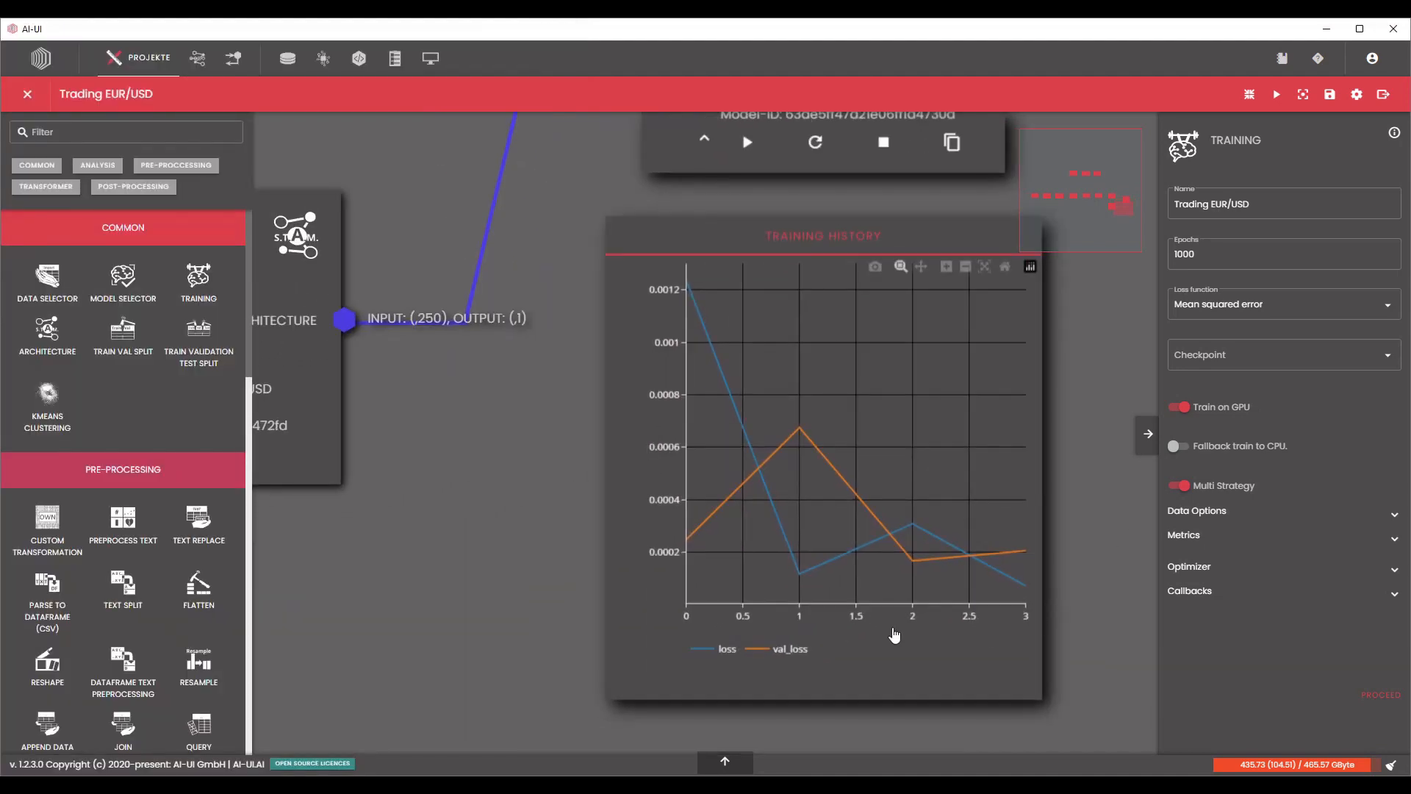
scroll(737, 612, down, 2)
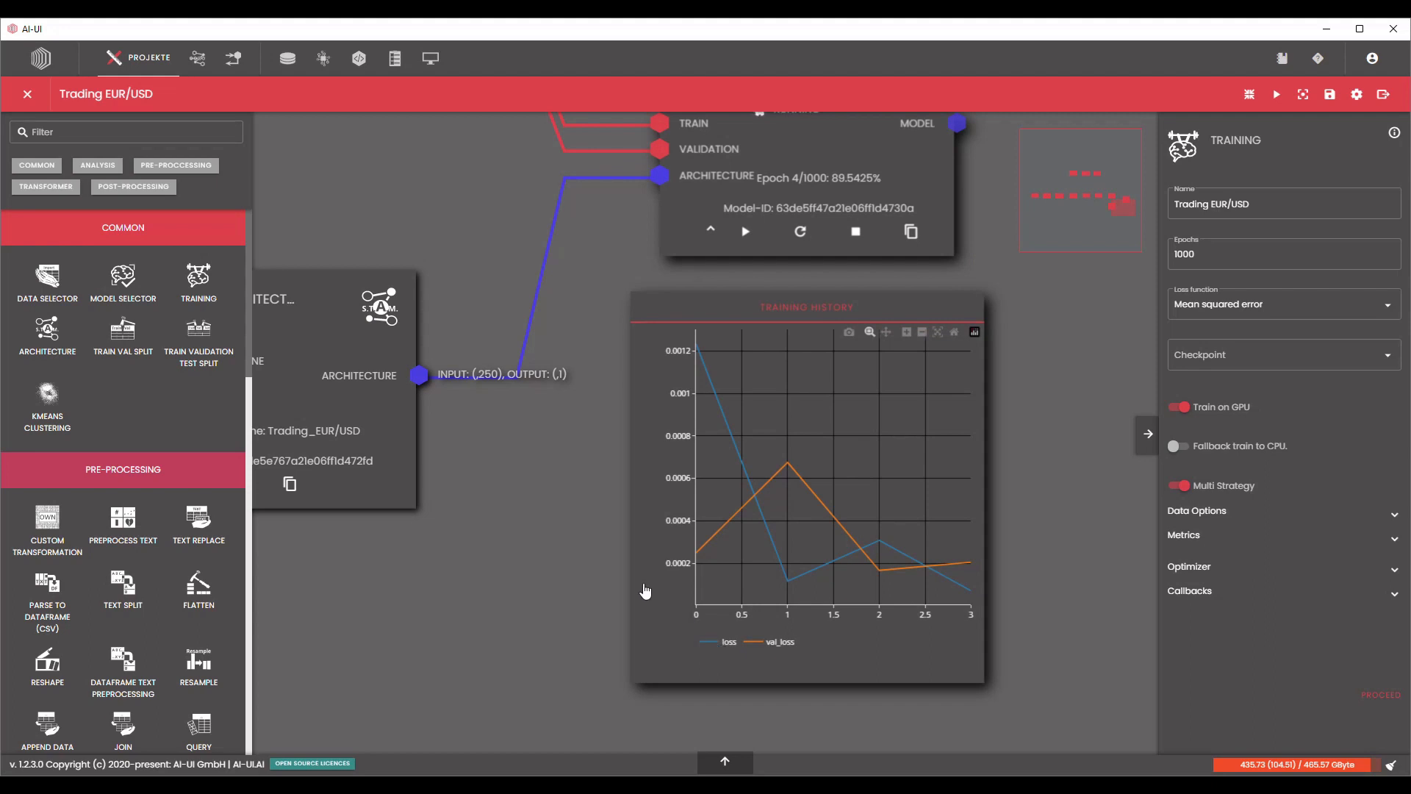
drag(583, 539, 586, 618)
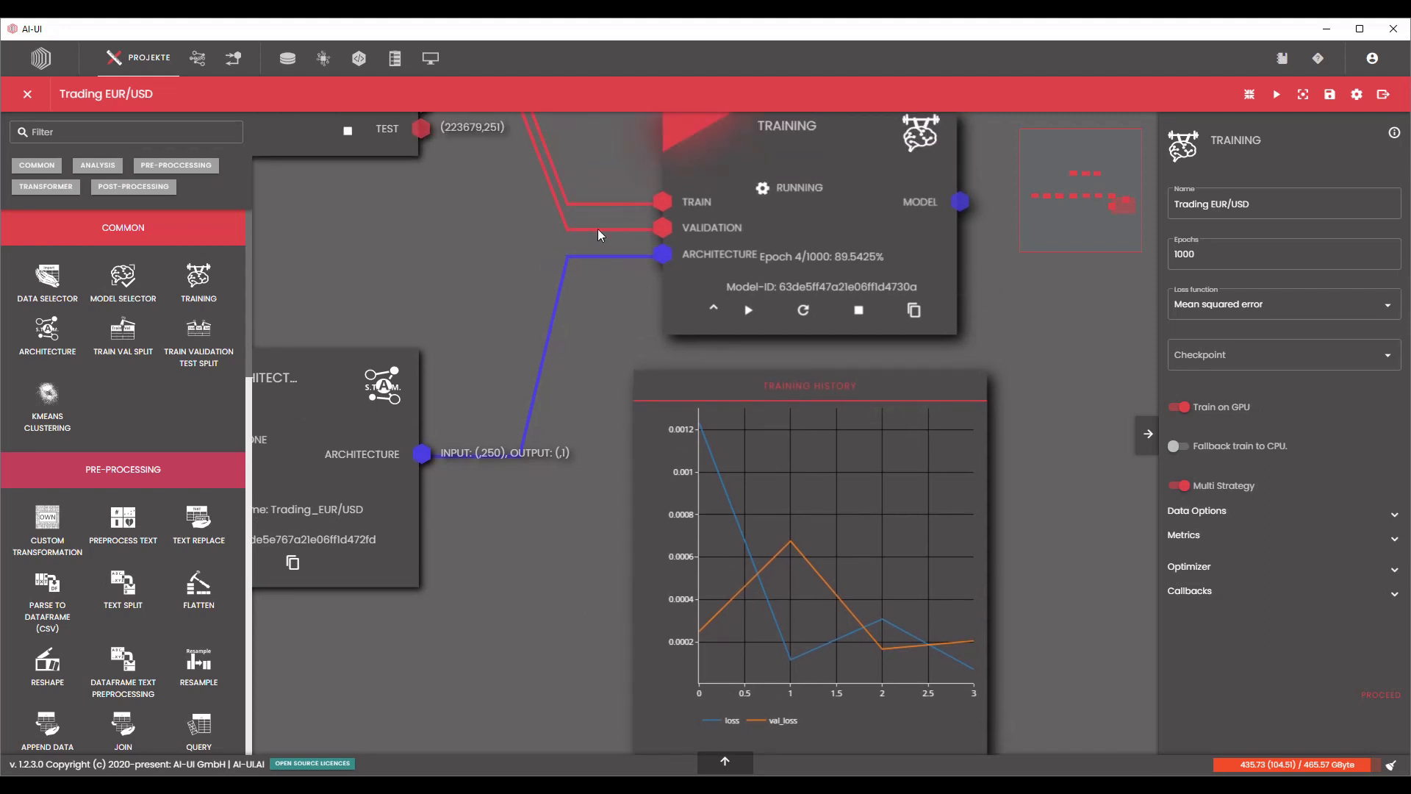
scroll(580, 227, down, 3)
drag(945, 276, 1017, 354)
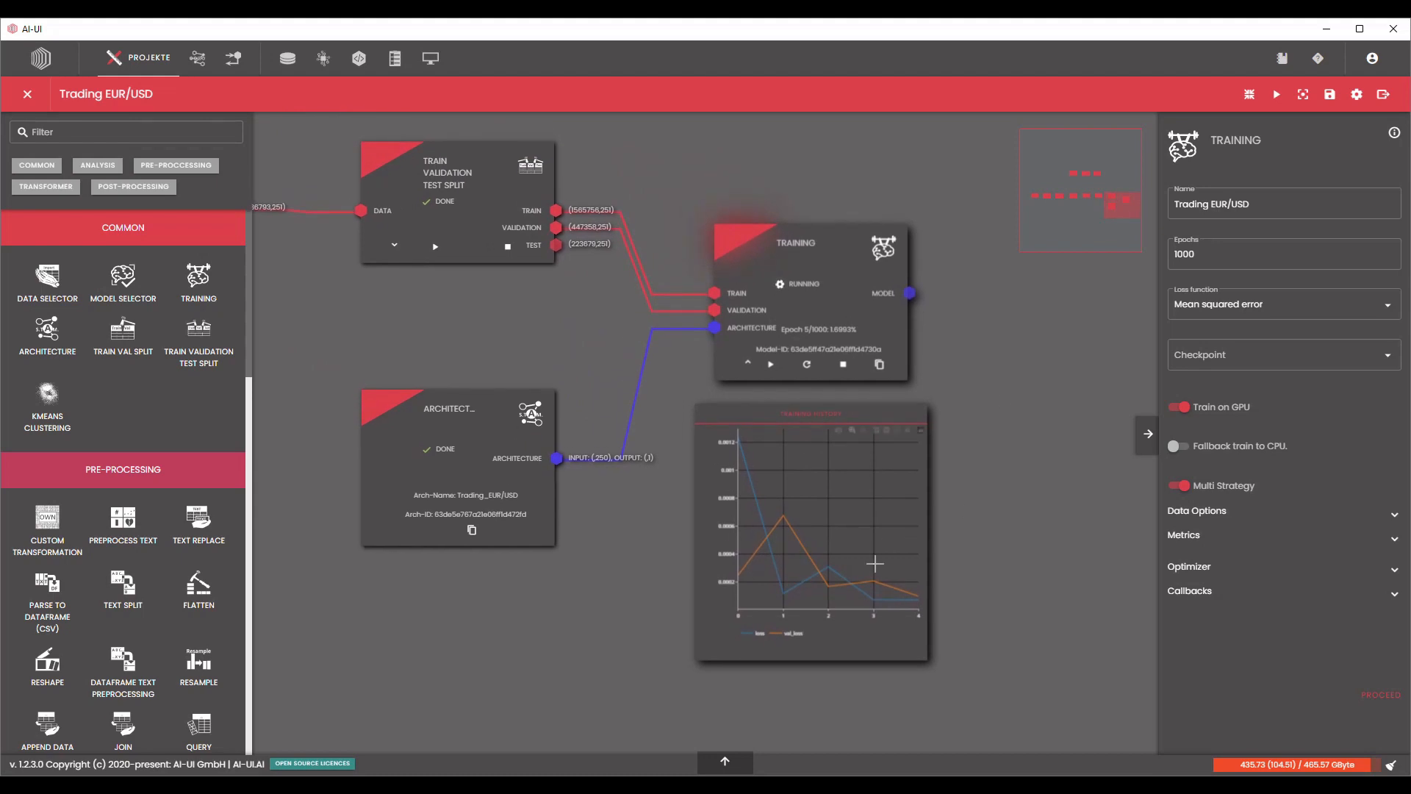
scroll(812, 586, up, 2)
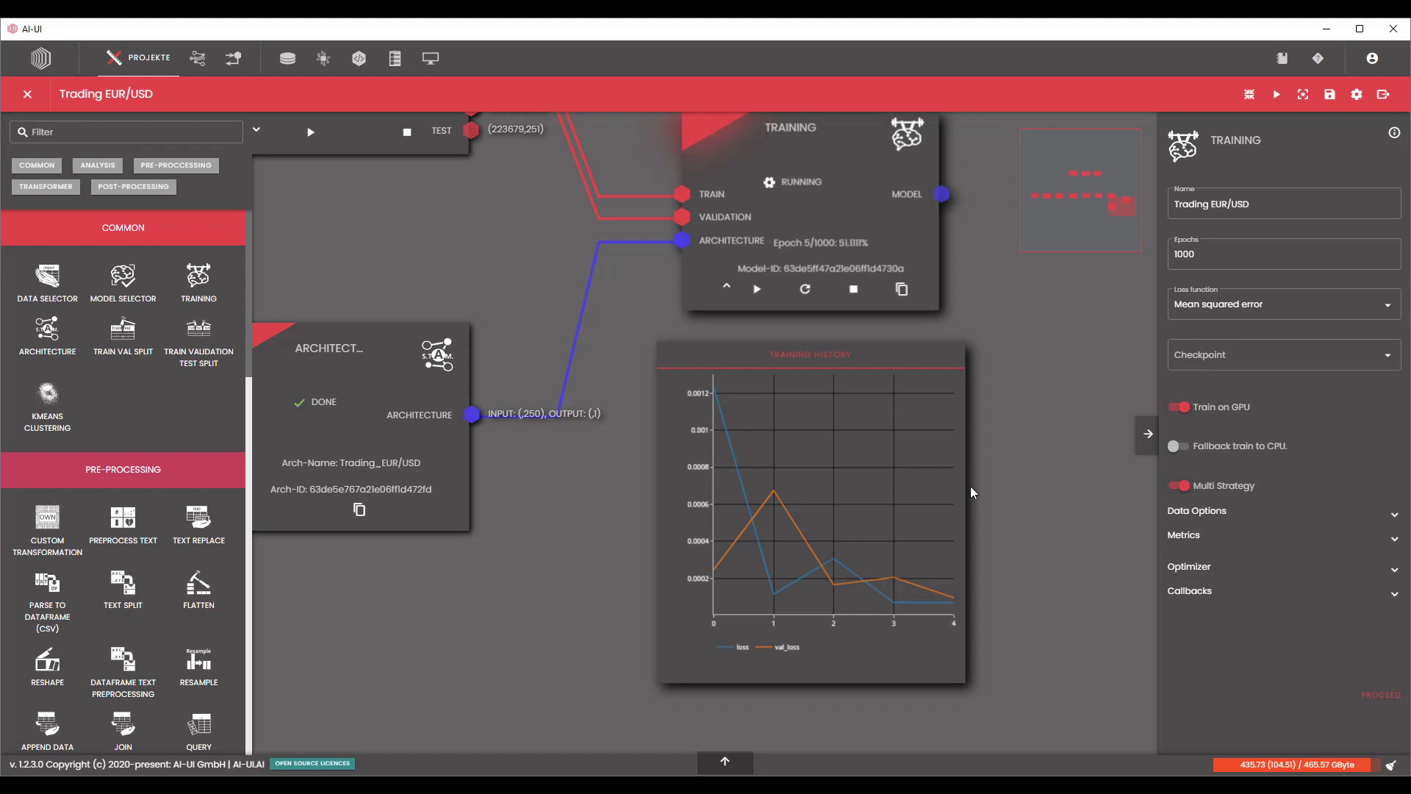
scroll(986, 486, up, 1)
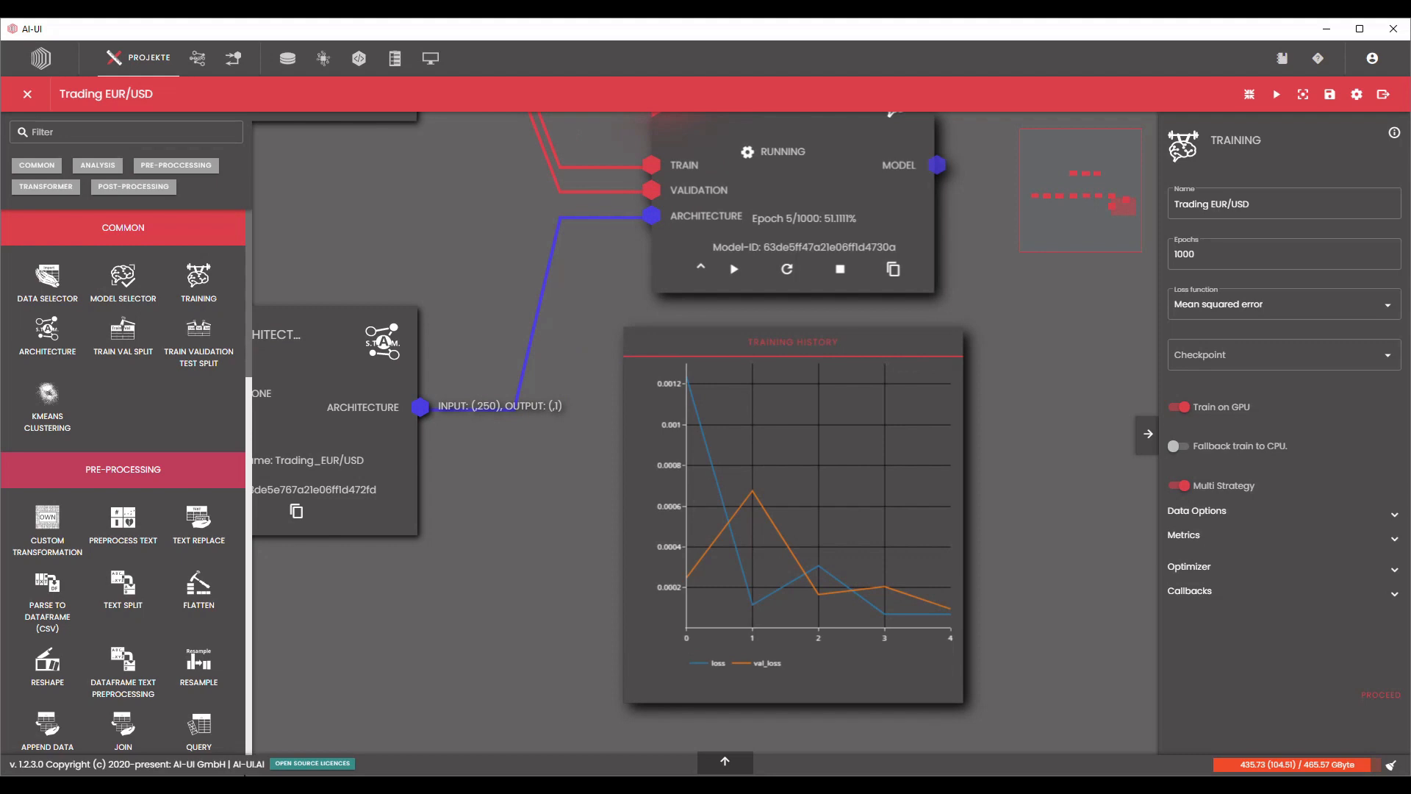
key(alt+Tab)
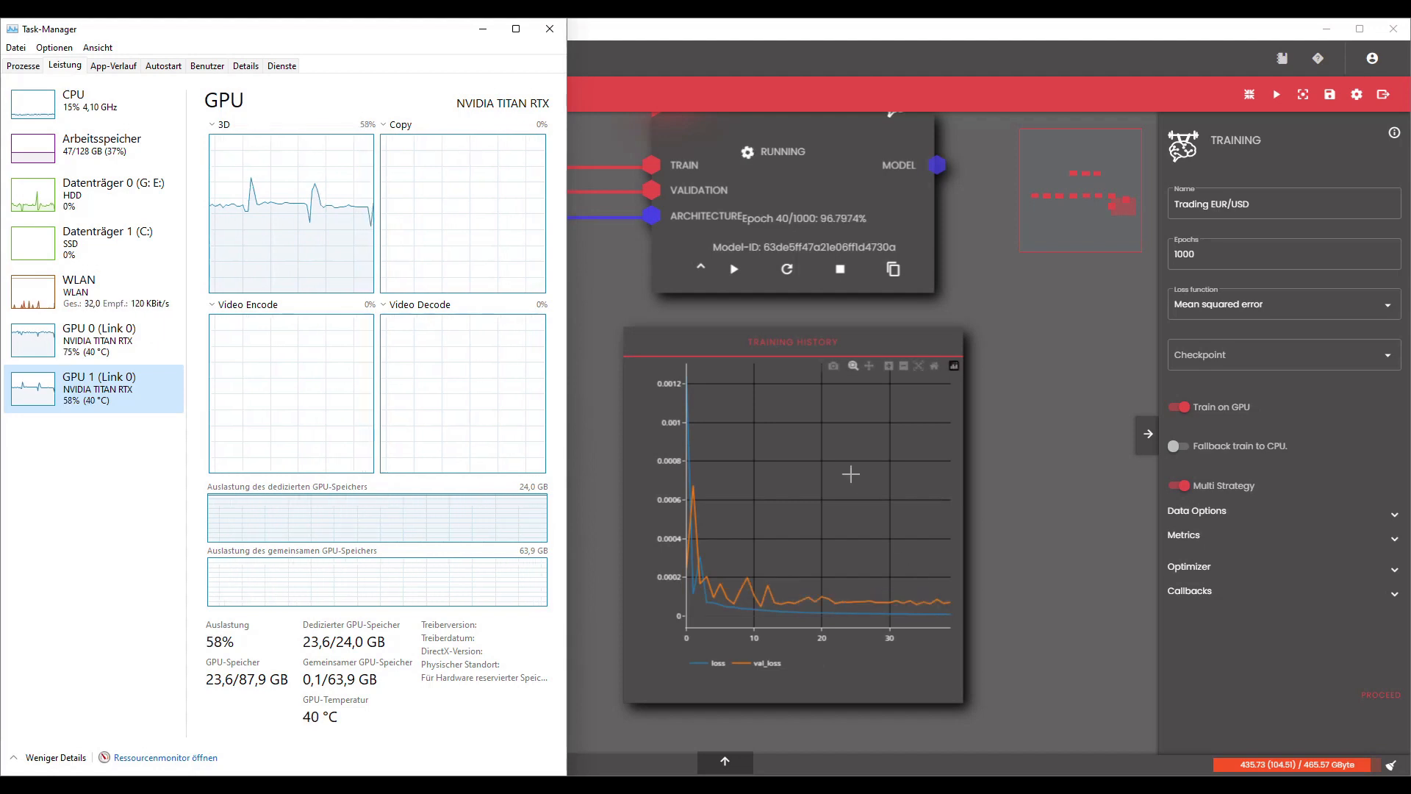
Switch back to AI-UI, stop the running training and save the Trading EUR/USD project.
click(839, 272)
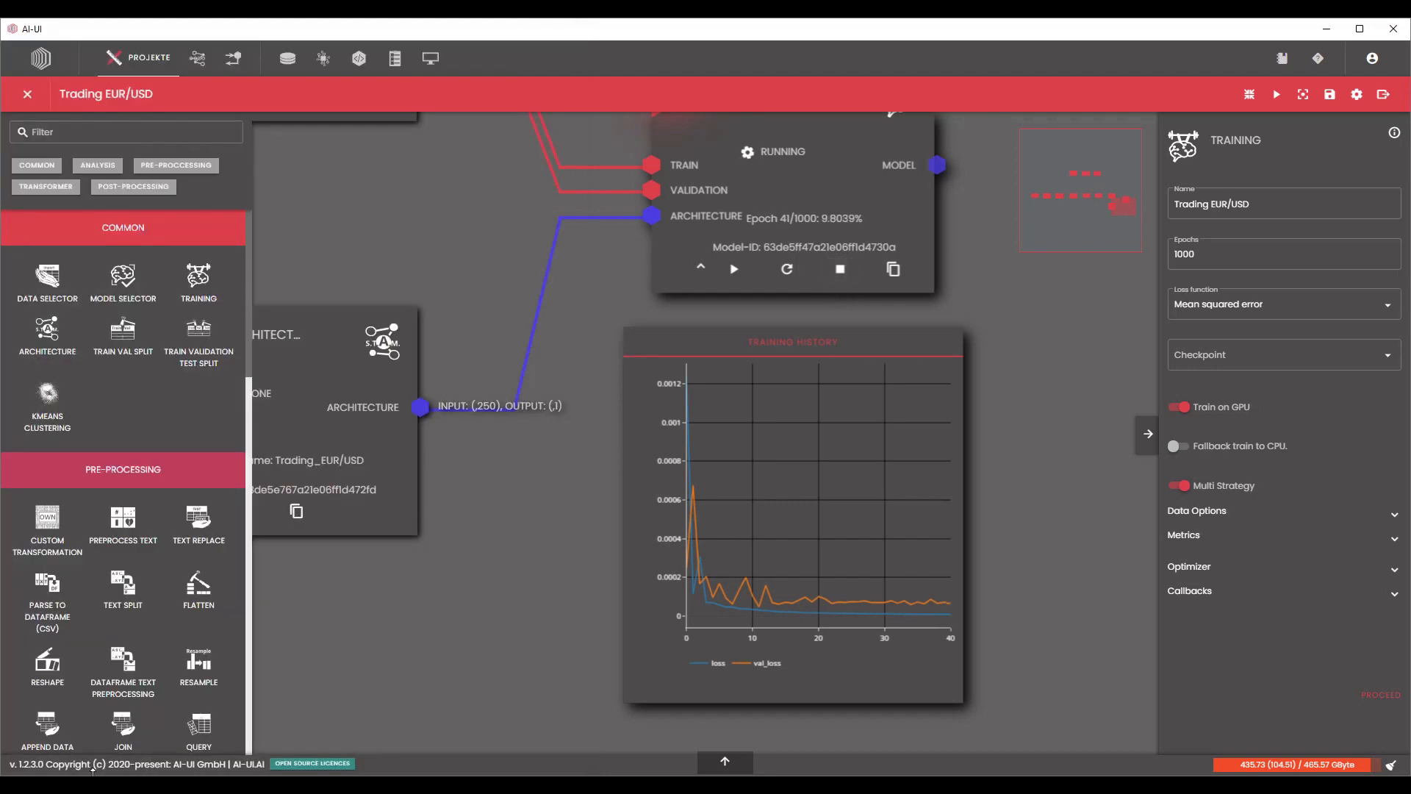
scroll(1048, 386, down, 3)
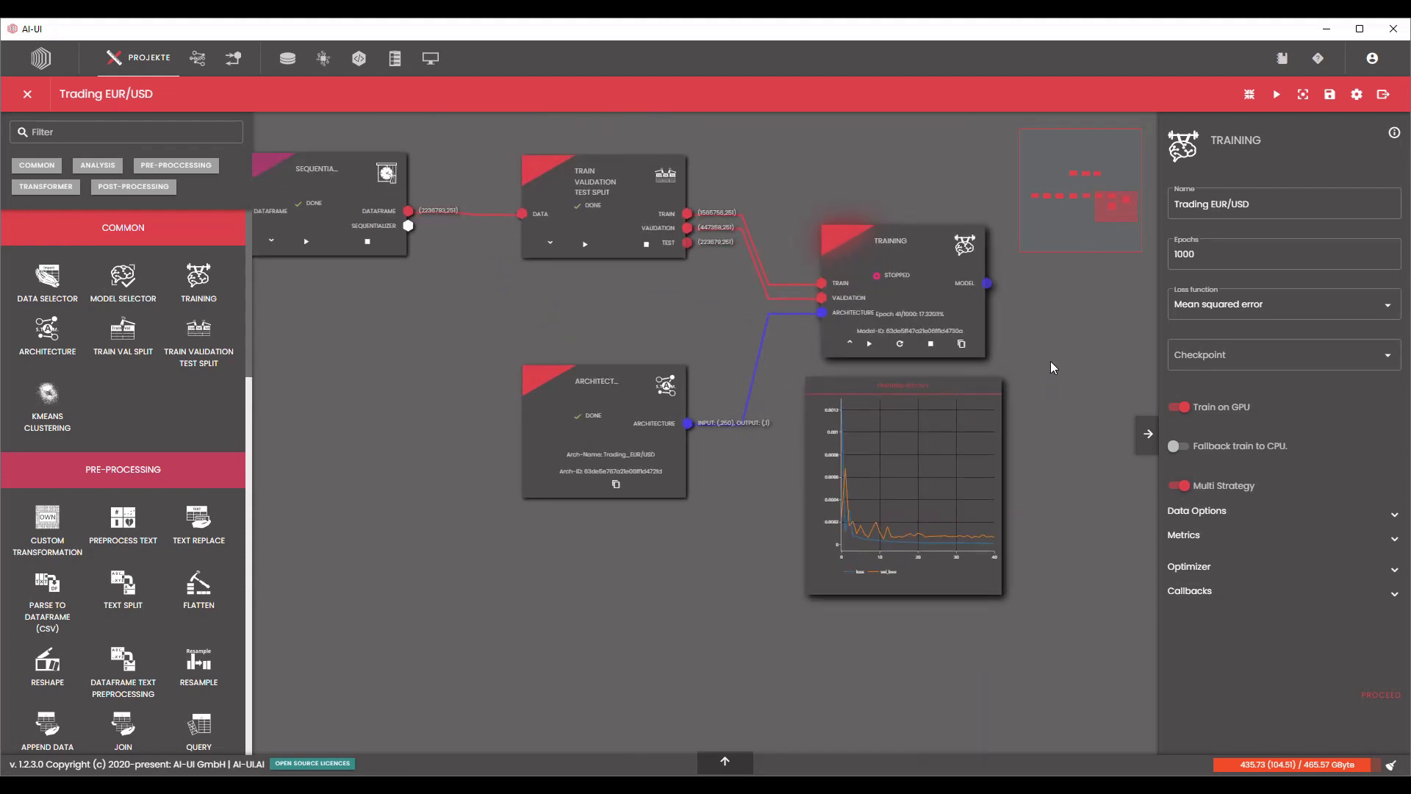
click(1328, 105)
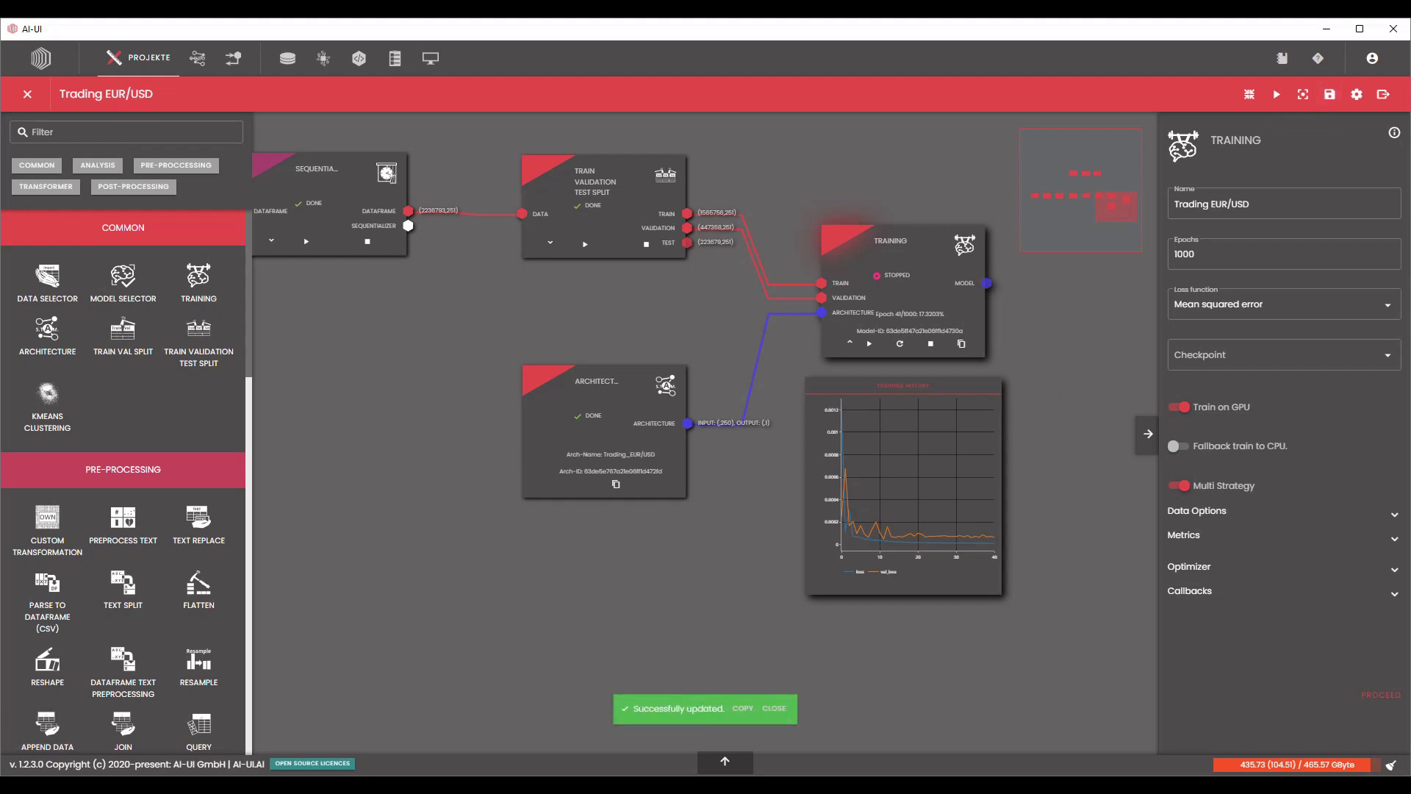
Open the trained Trading EUR/USD model's details, examine its loss values and curve, and reopen the Trading EUR/USD project.
click(323, 60)
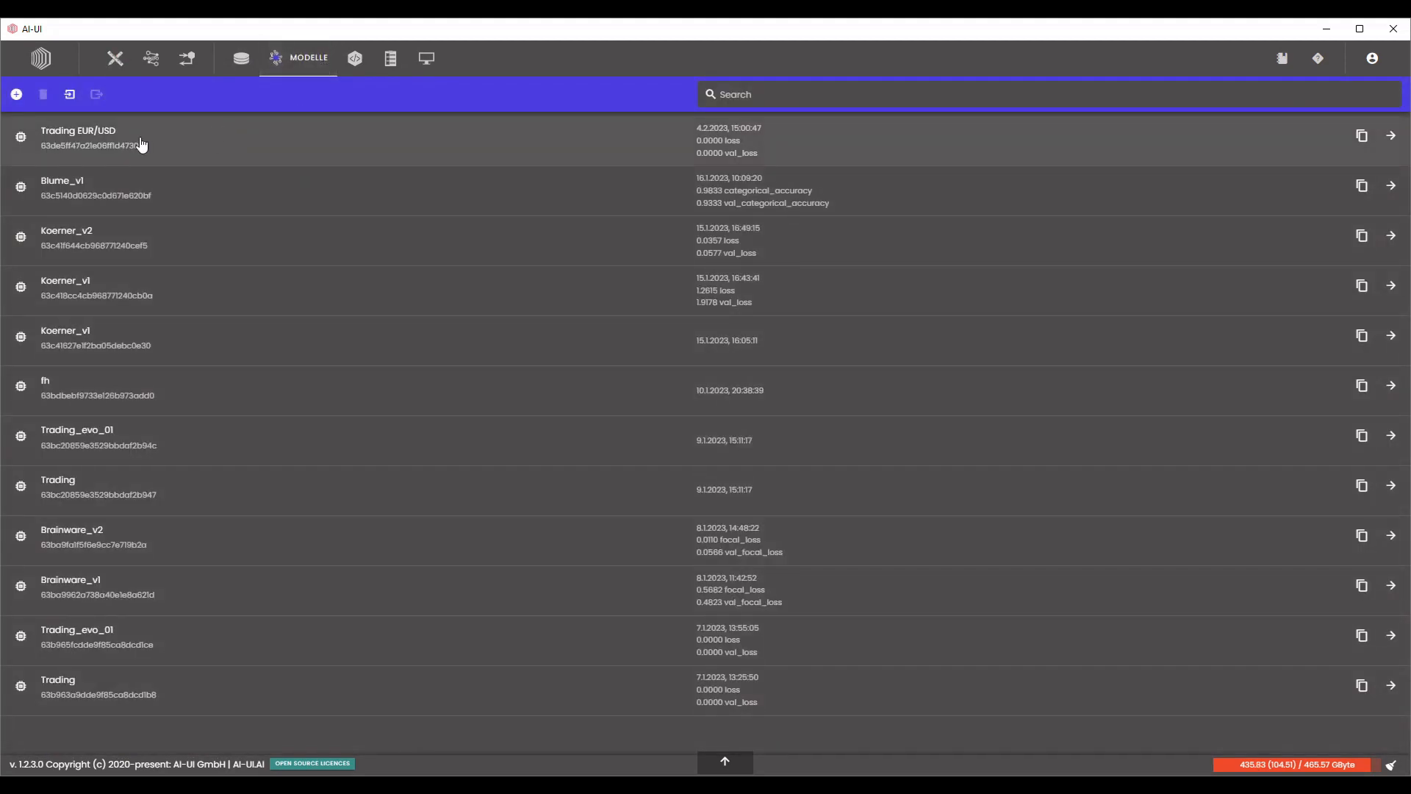
click(84, 150)
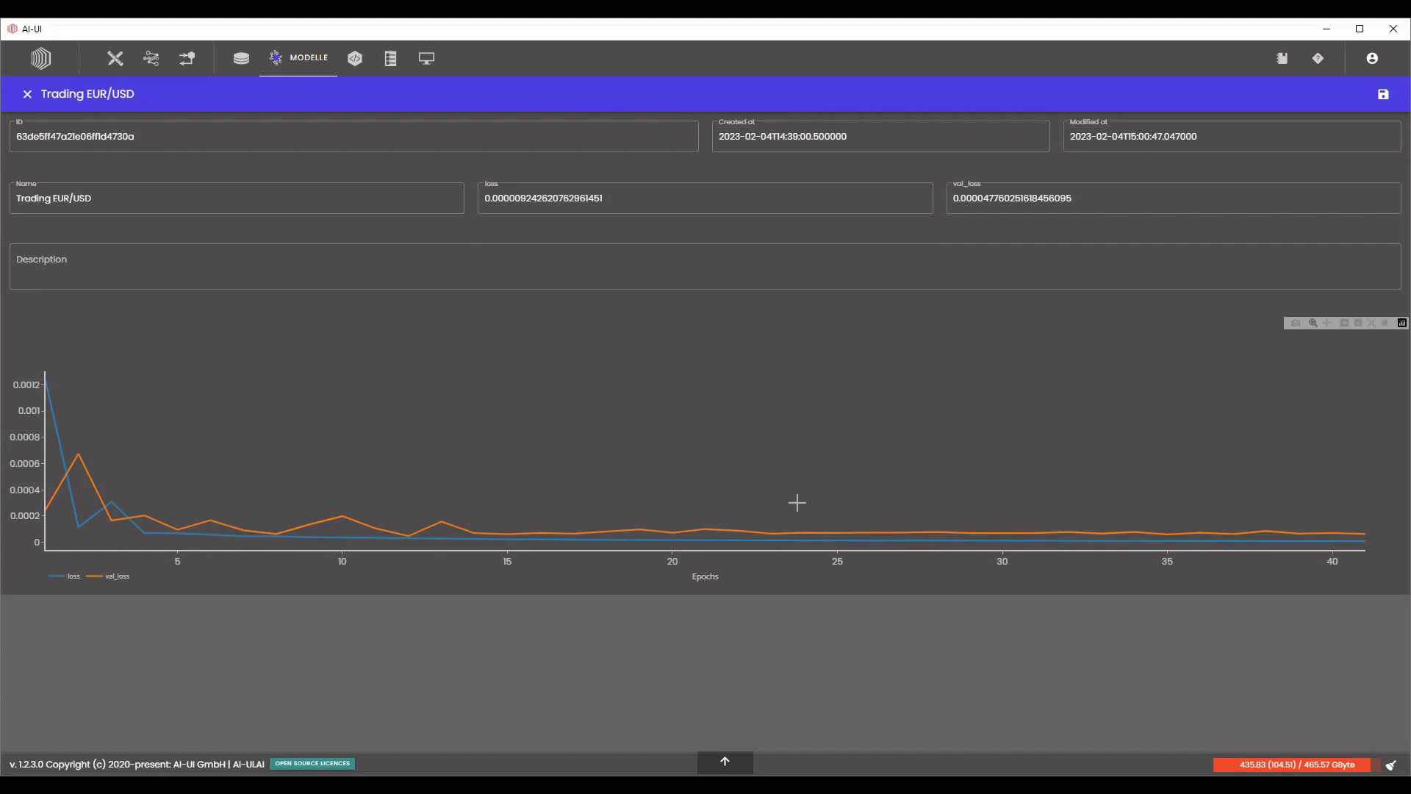
click(116, 59)
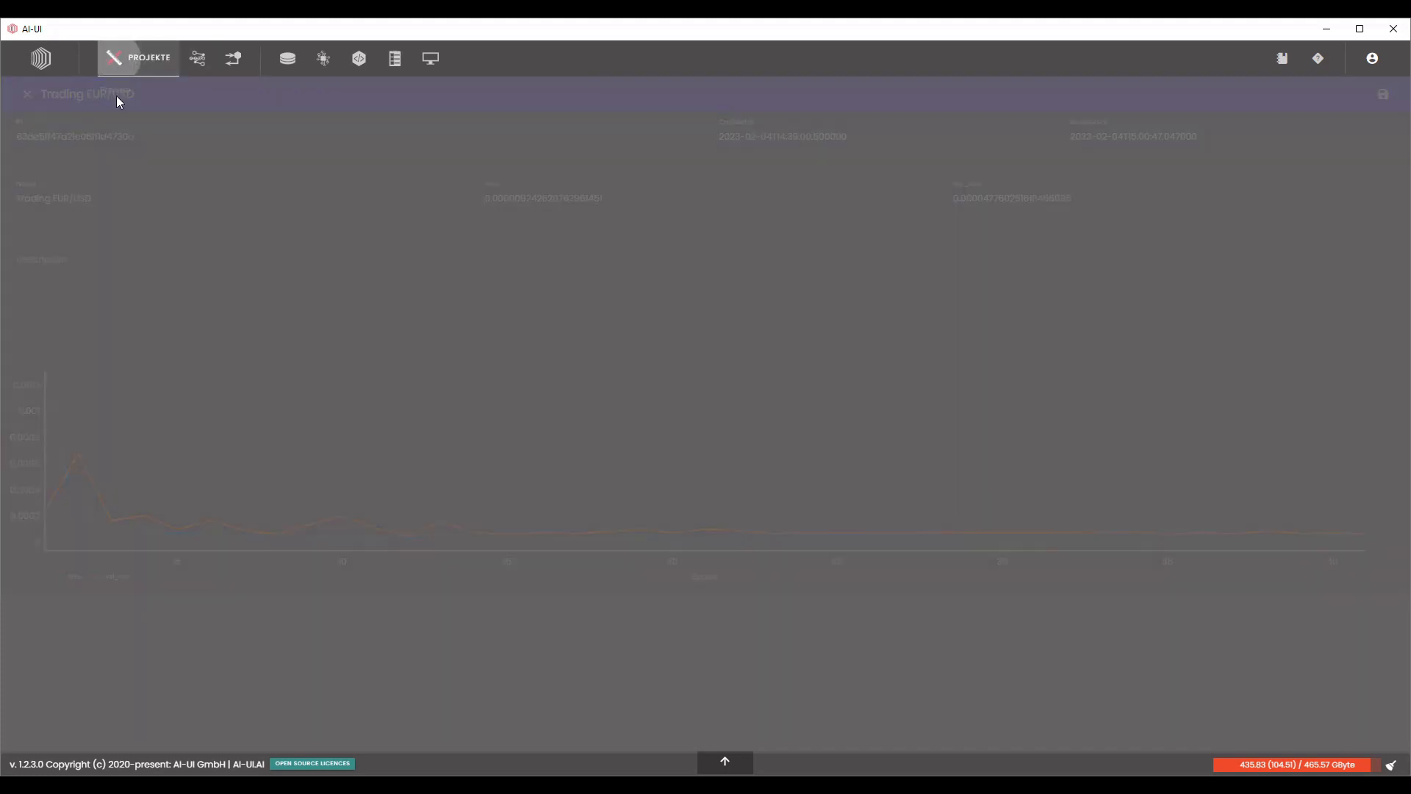
double_click(120, 129)
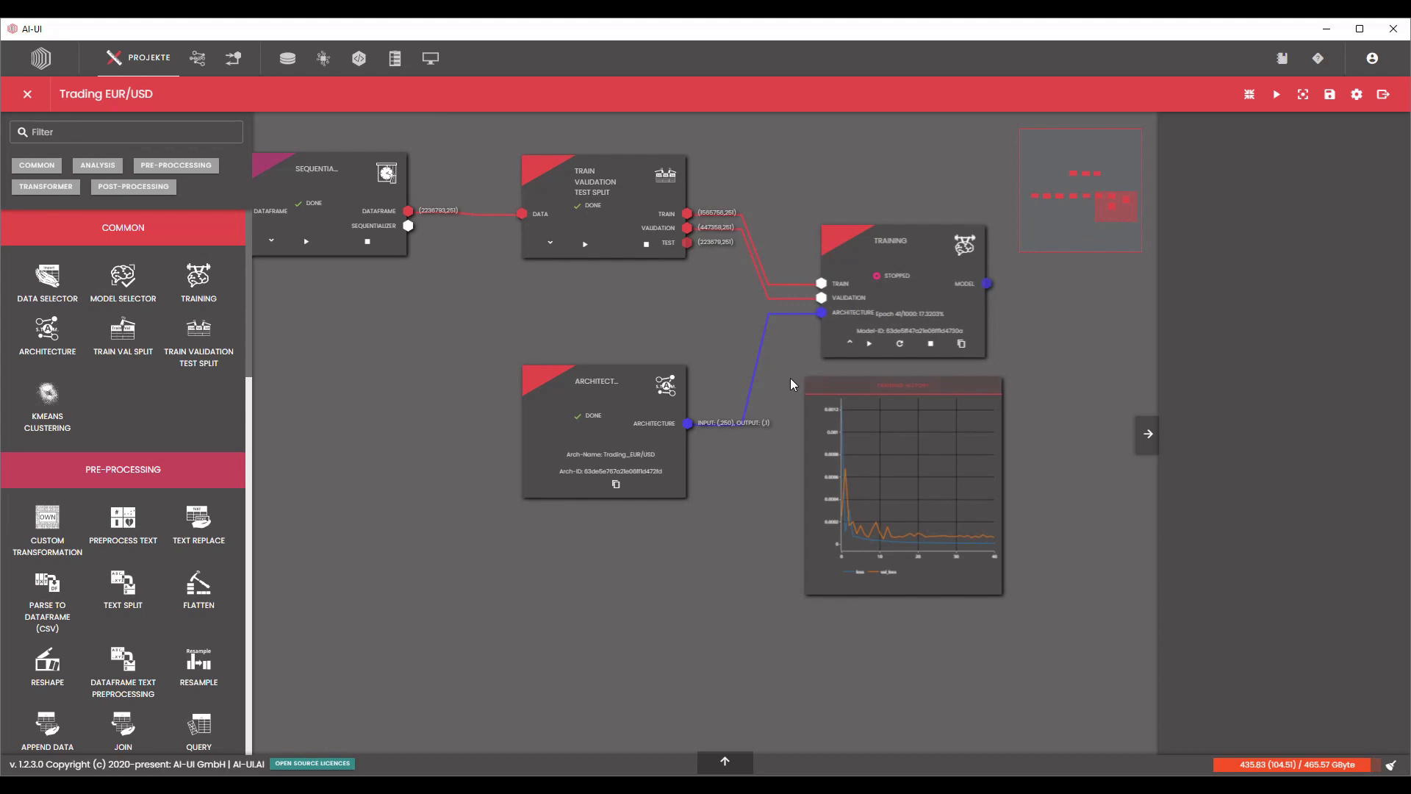
Add a Prediction block from the post-processing blocks to the pipeline, to the right of the Training block.
scroll(1052, 394, down, 5)
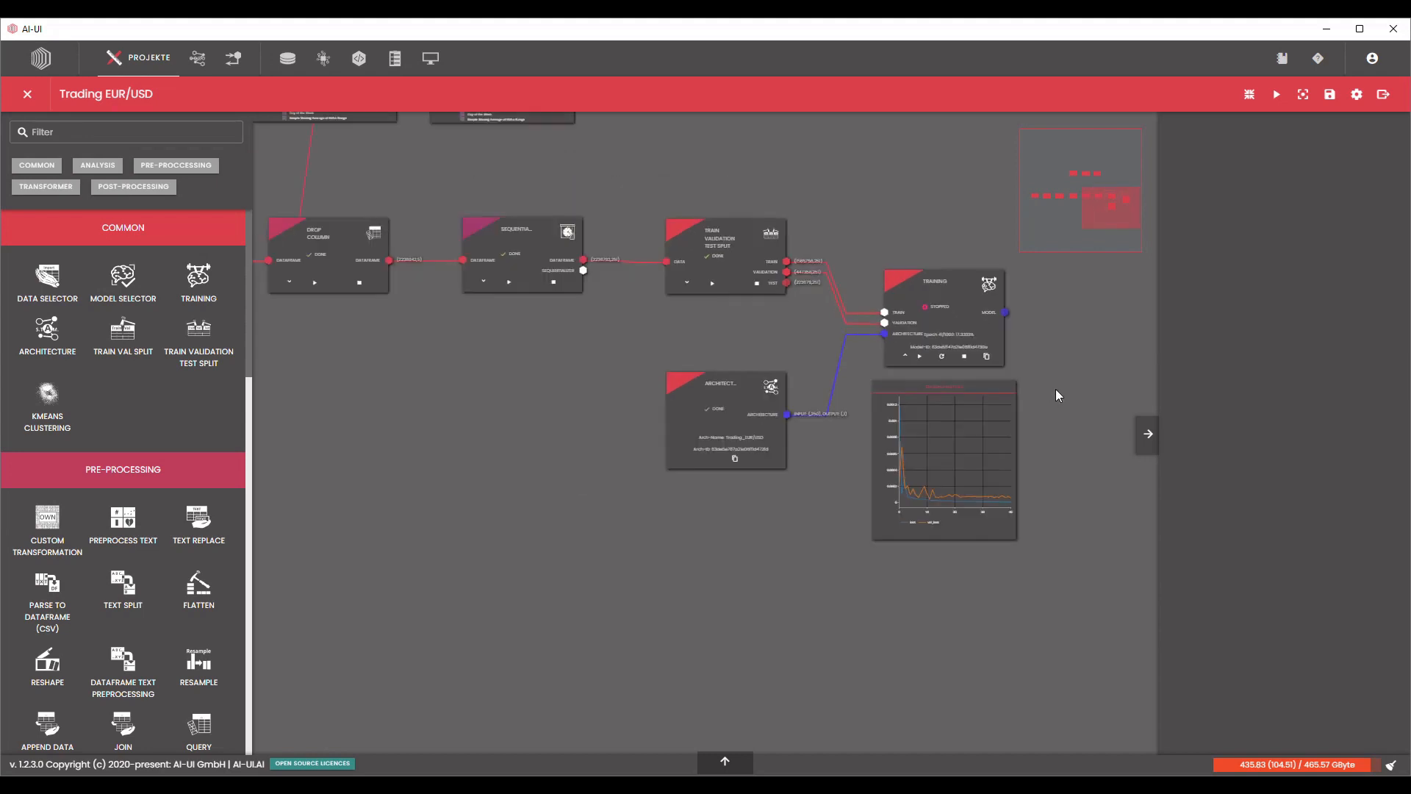
scroll(1021, 409, down, 2)
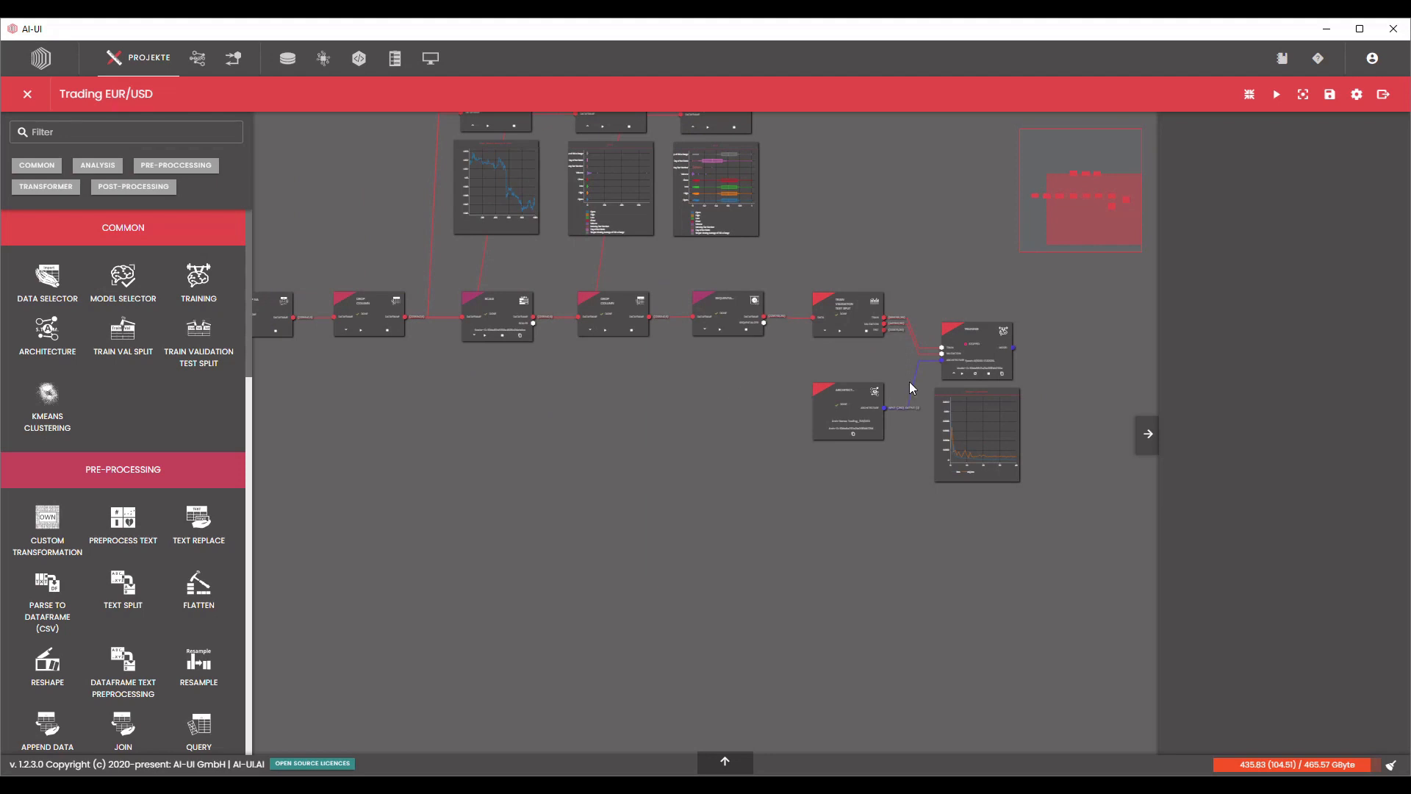
scroll(1043, 381, up, 3)
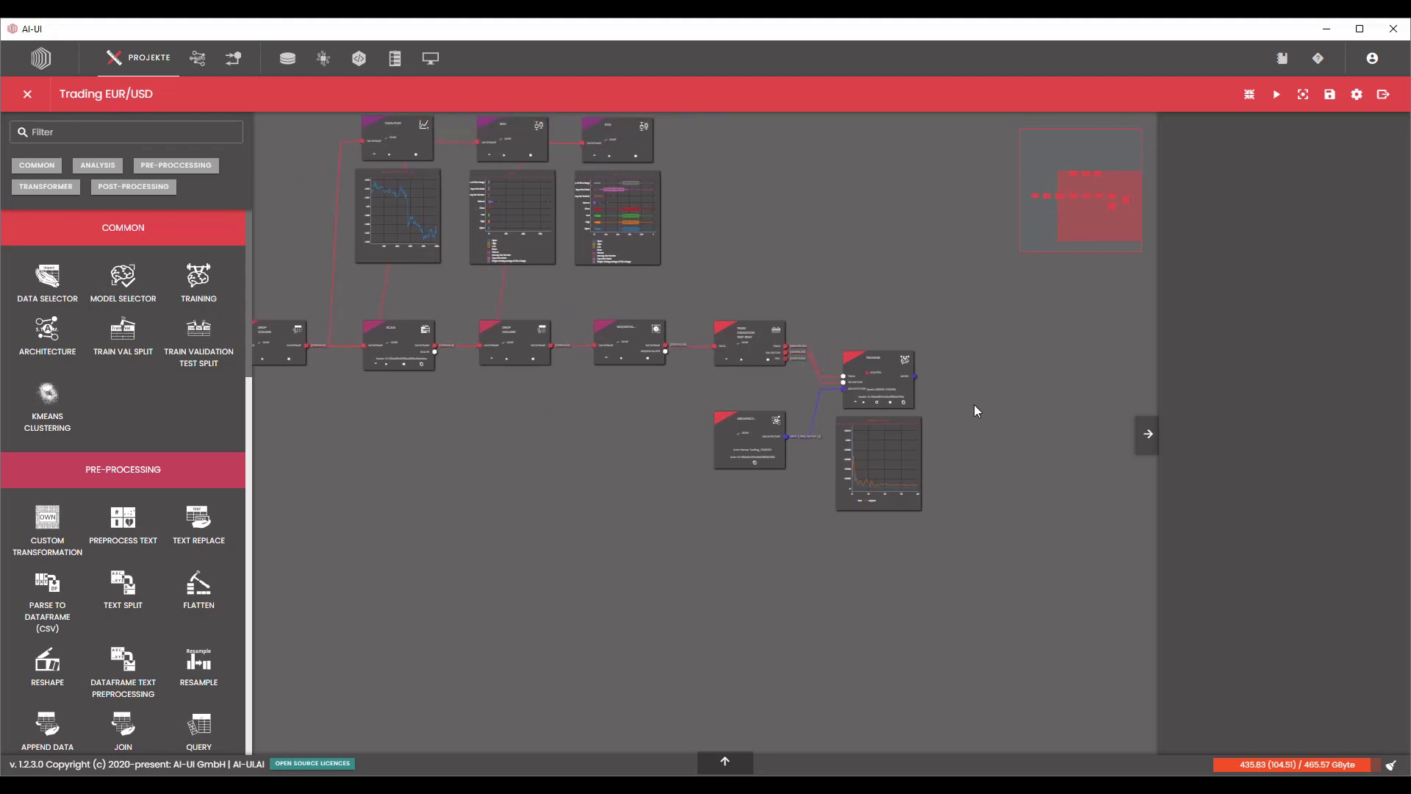
scroll(938, 421, up, 5)
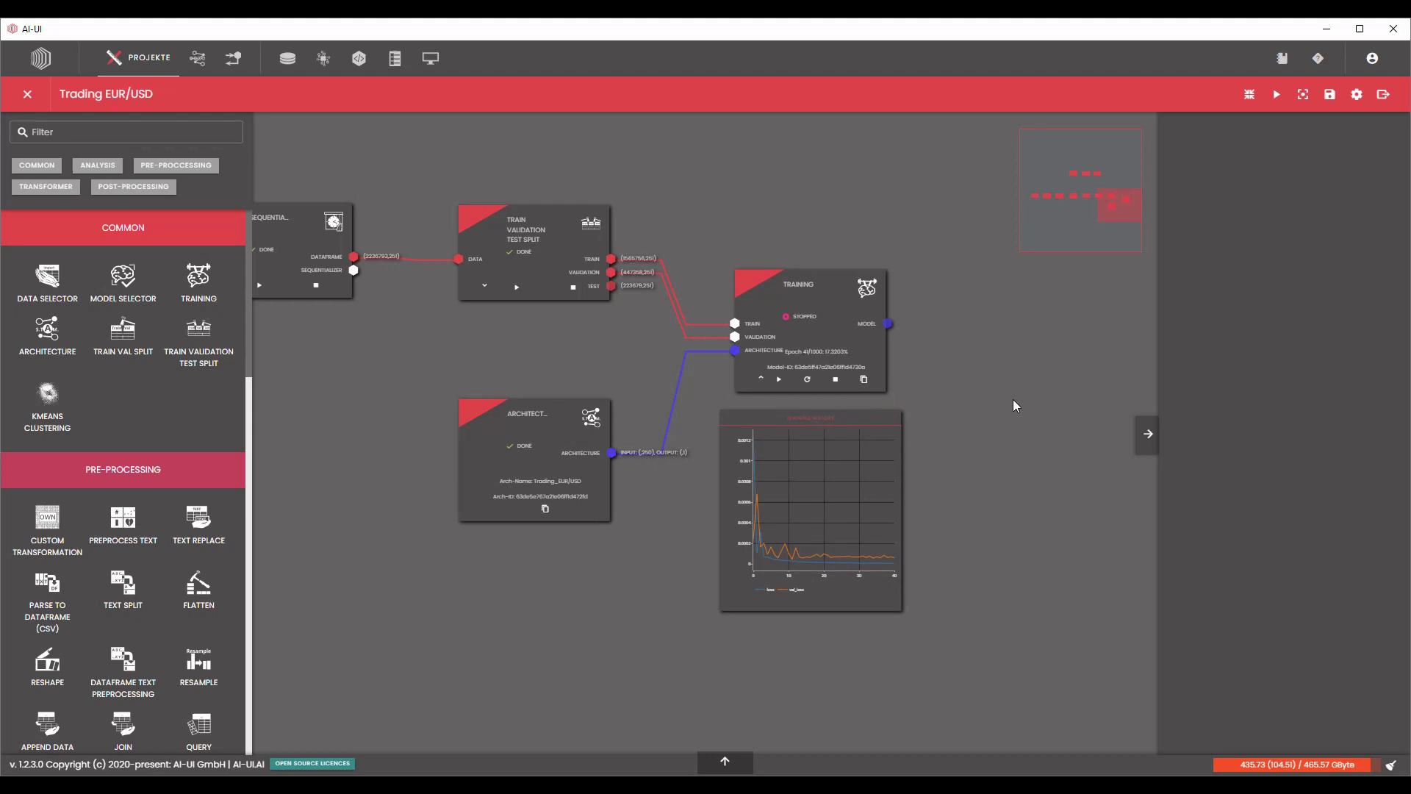
scroll(87, 452, down, 10)
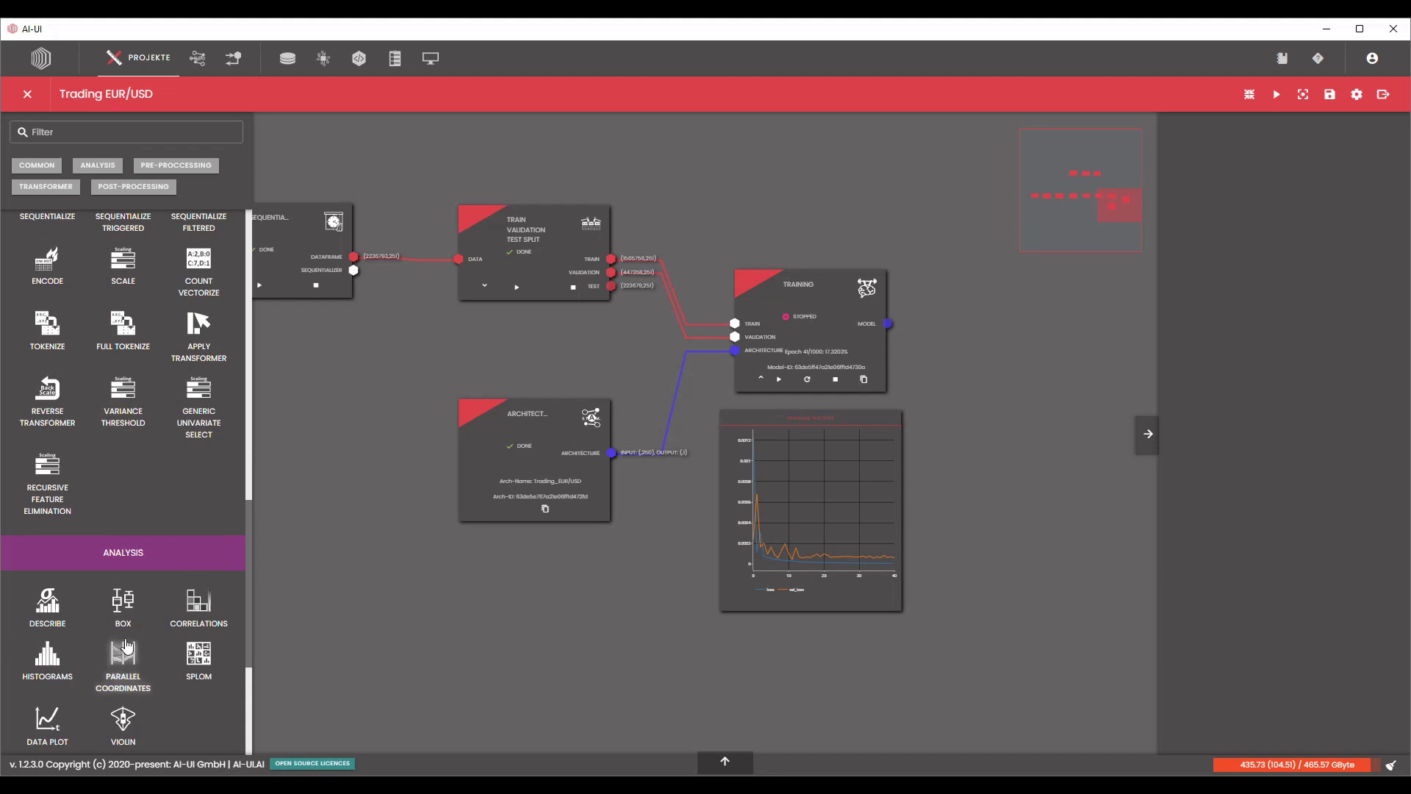
scroll(125, 648, down, 4)
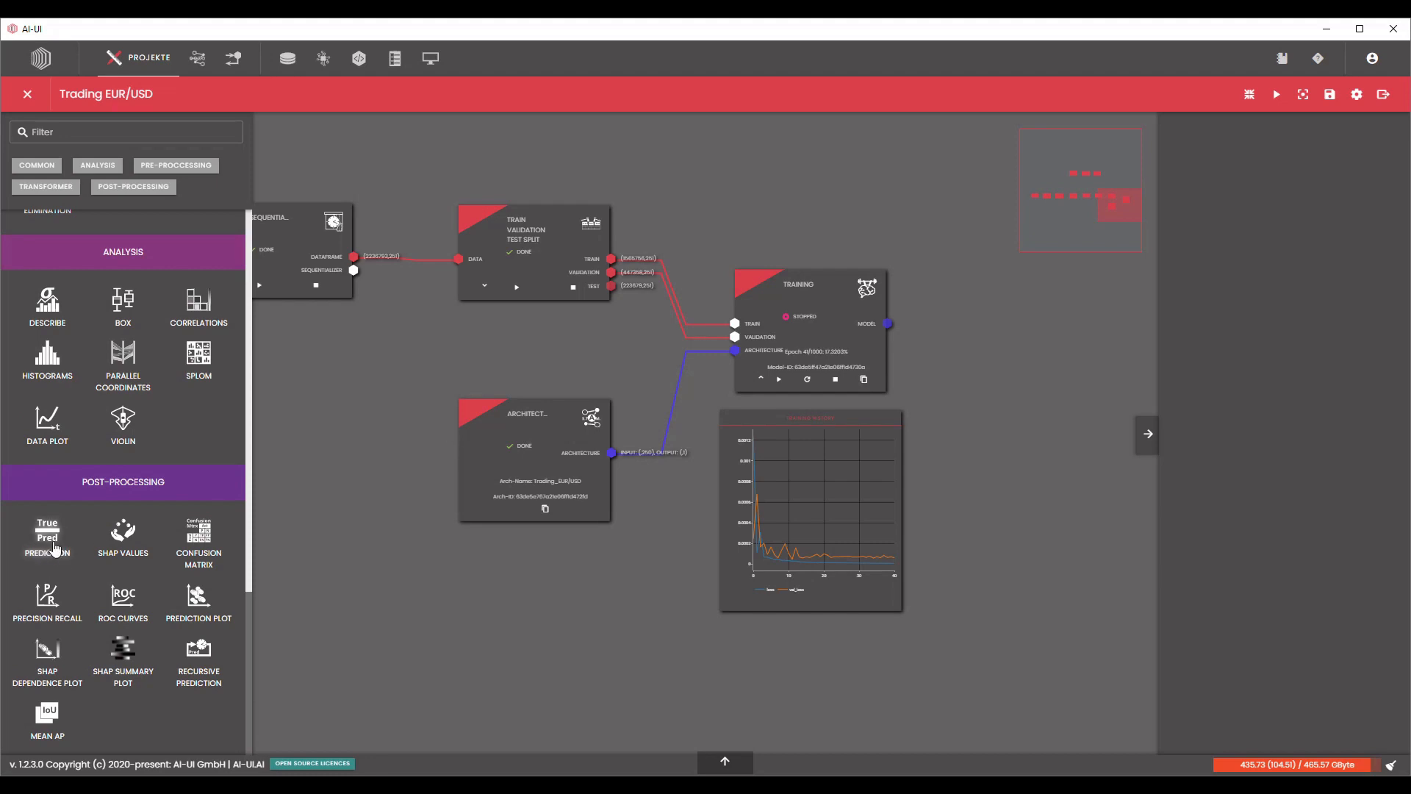
drag(62, 551, 1019, 302)
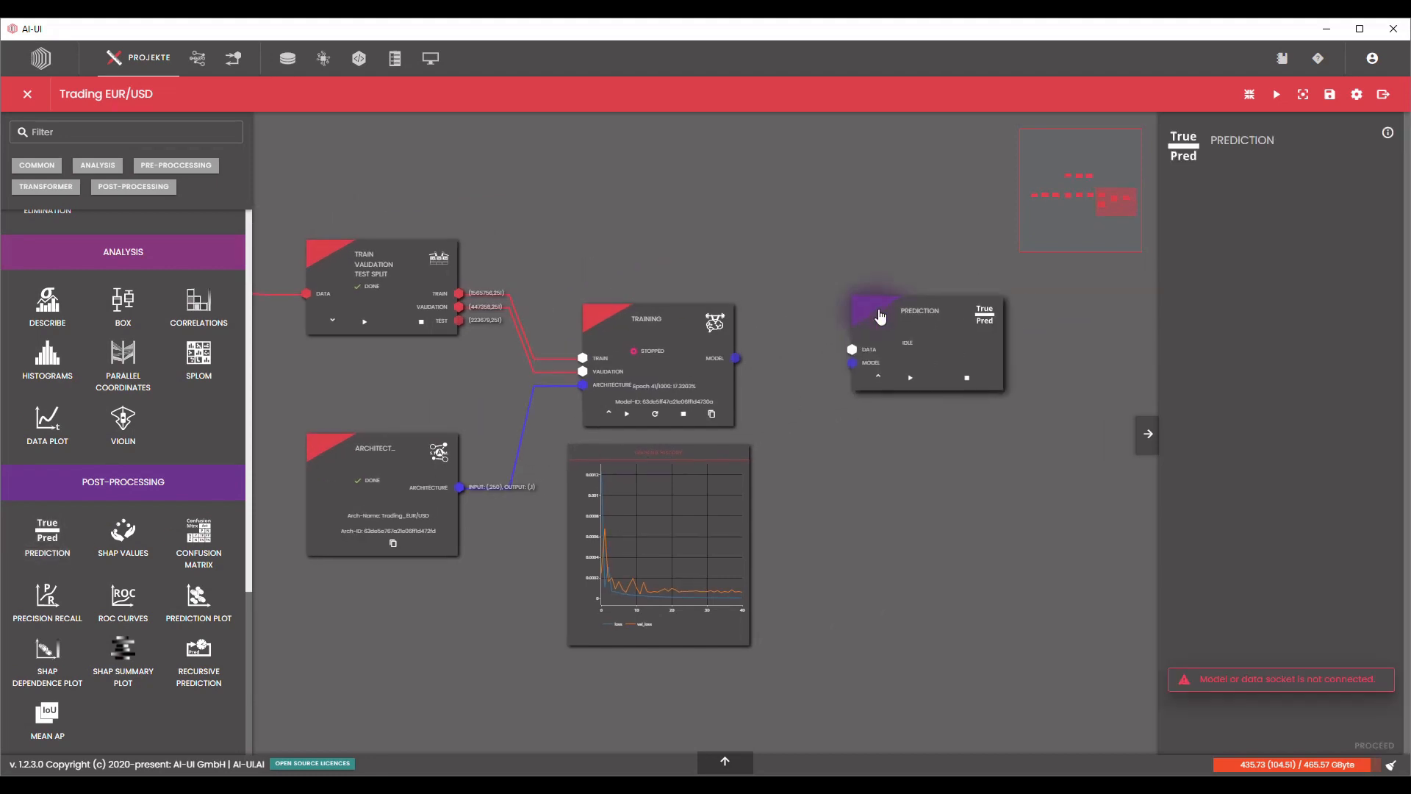
Connect the Training model output and the Train Validation Test Split's Test output to the Prediction block, and place that block above the Training block's level.
scroll(809, 355, up, 3)
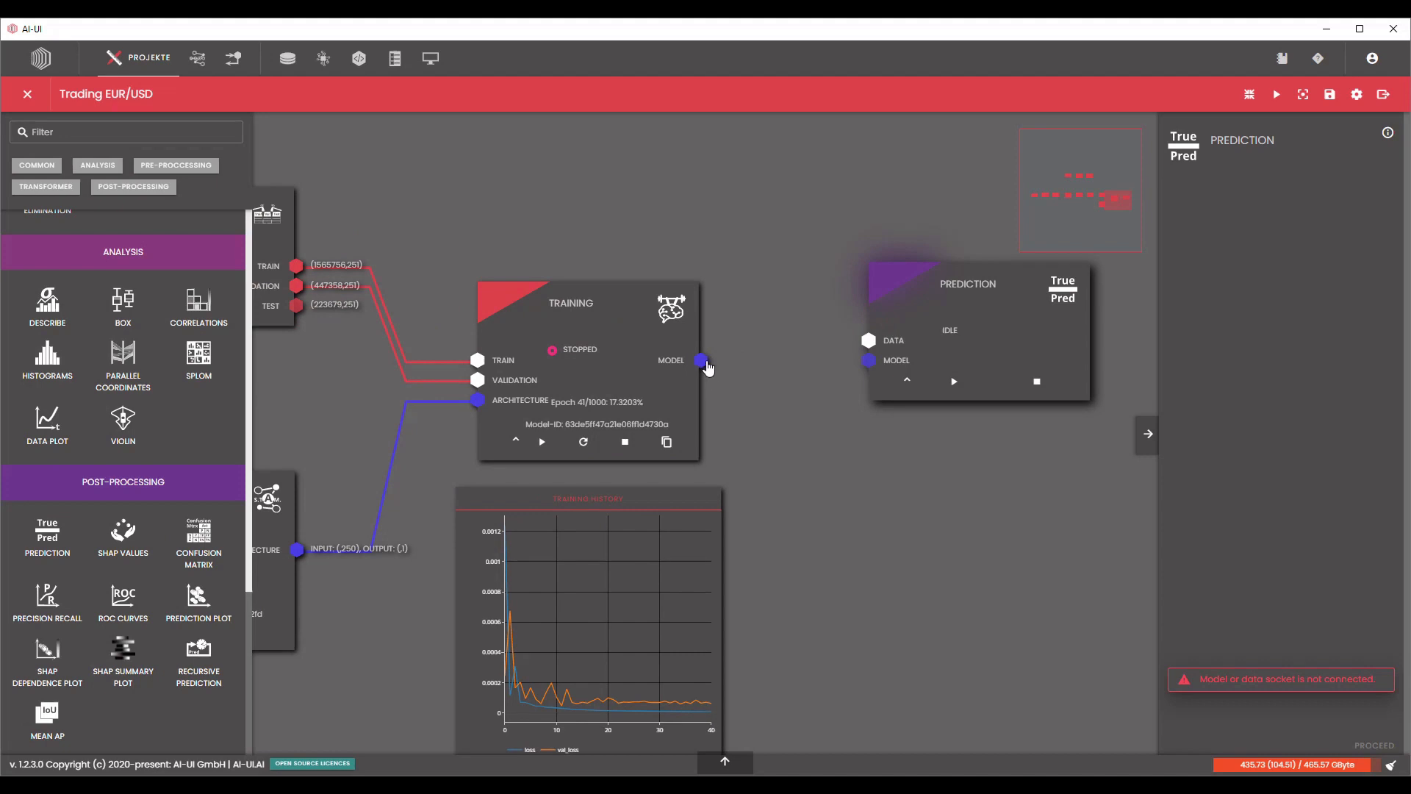
drag(702, 360, 869, 361)
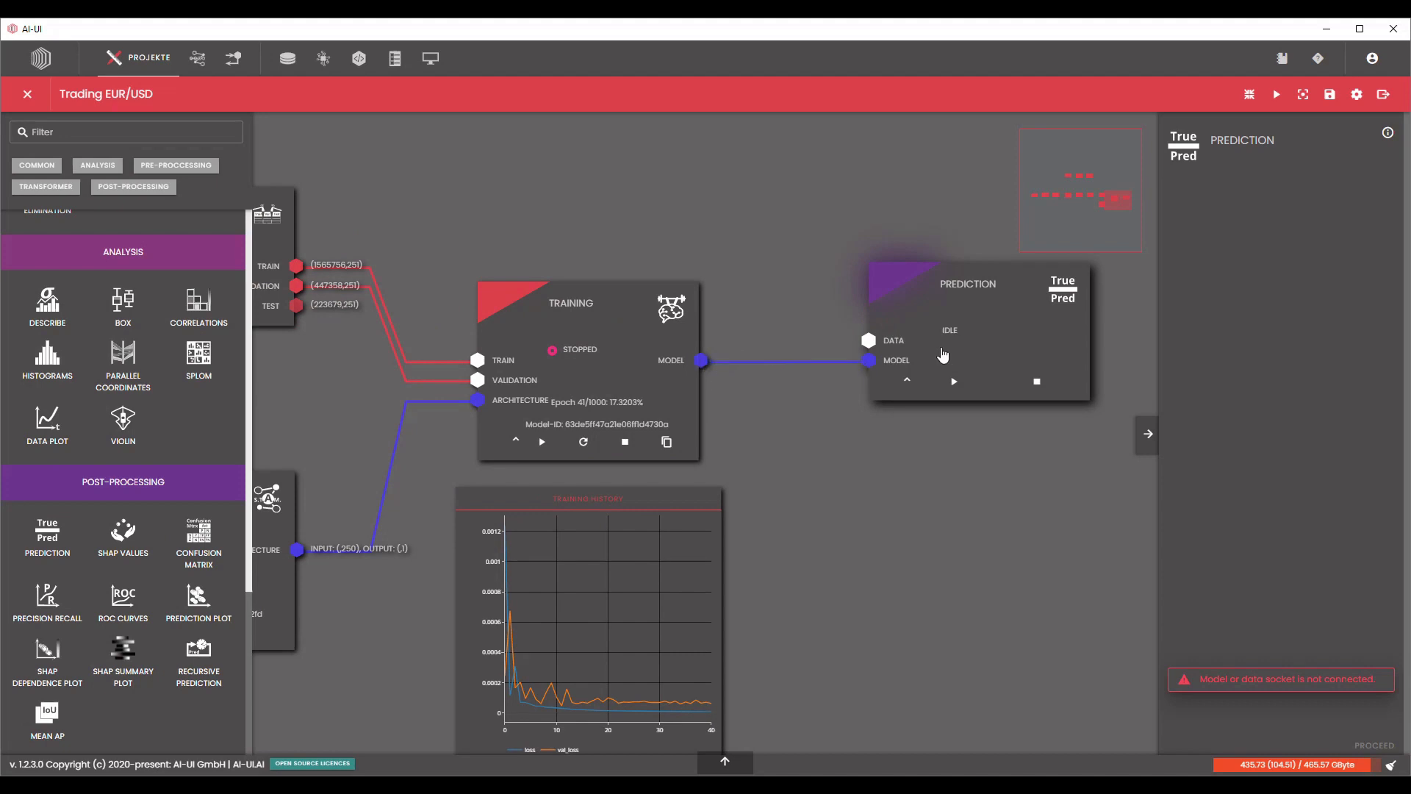
scroll(884, 437, down, 2)
click(497, 359)
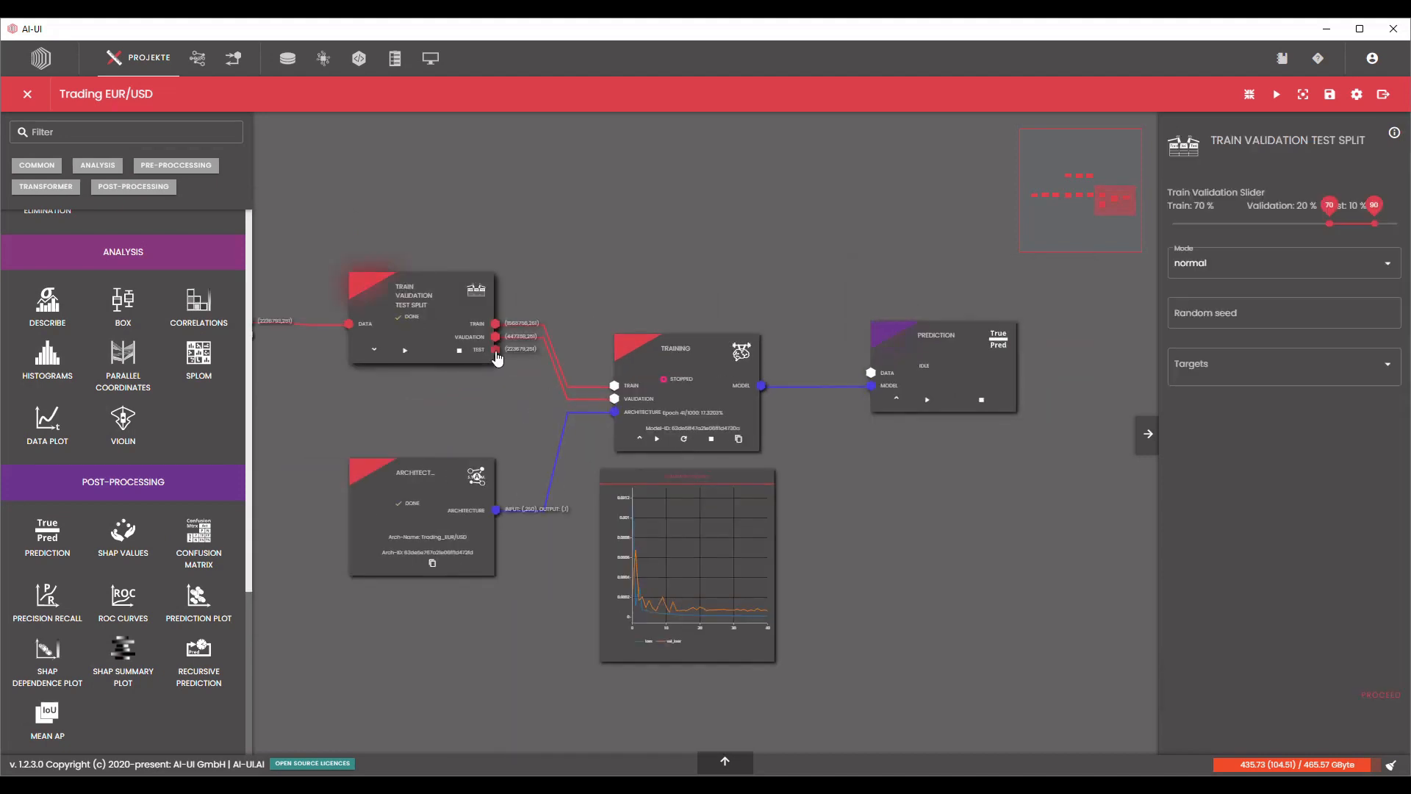
drag(497, 351, 871, 372)
drag(918, 355, 897, 258)
Start the prediction on the full test set, cancel it, and examine the shapes of the Train Validation Test Split outputs.
click(1379, 695)
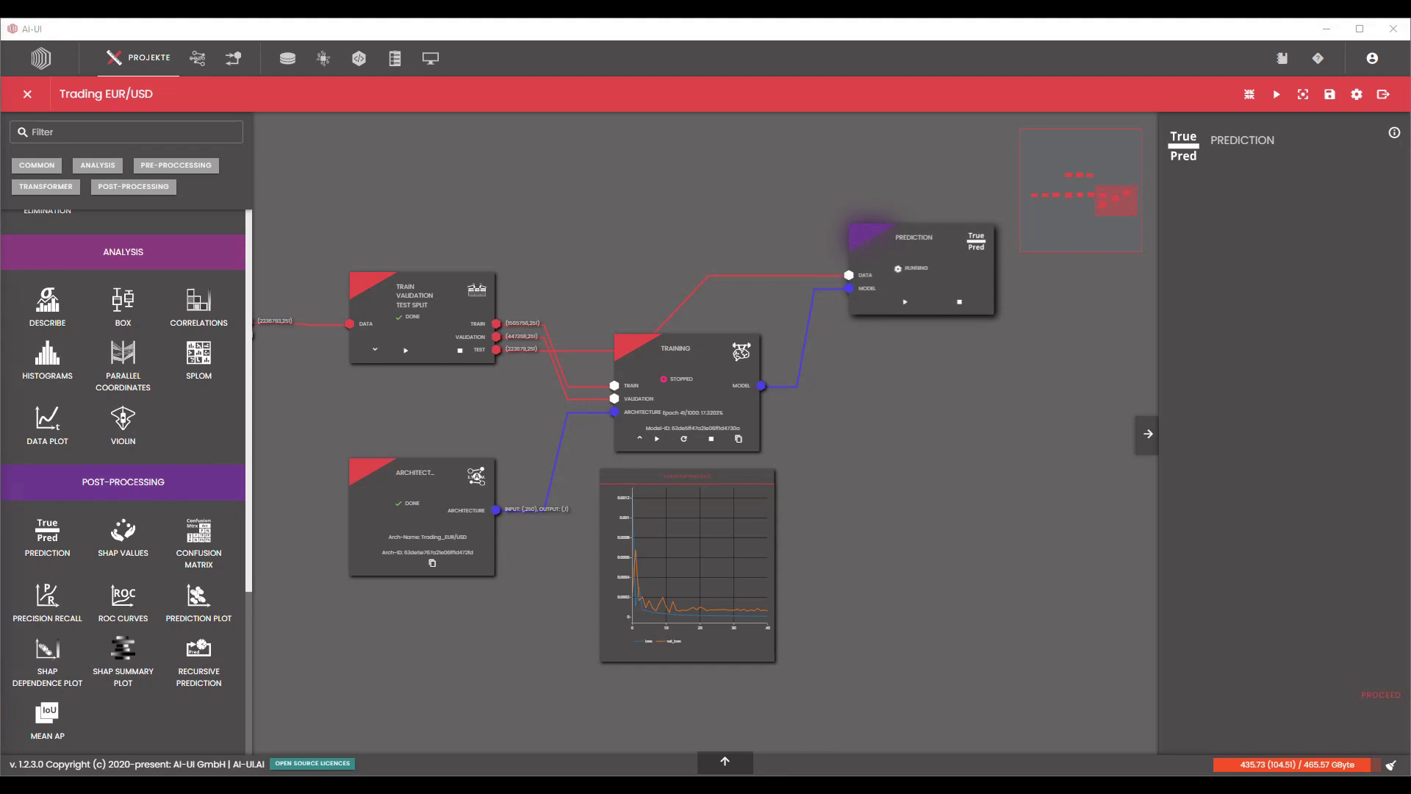
click(959, 302)
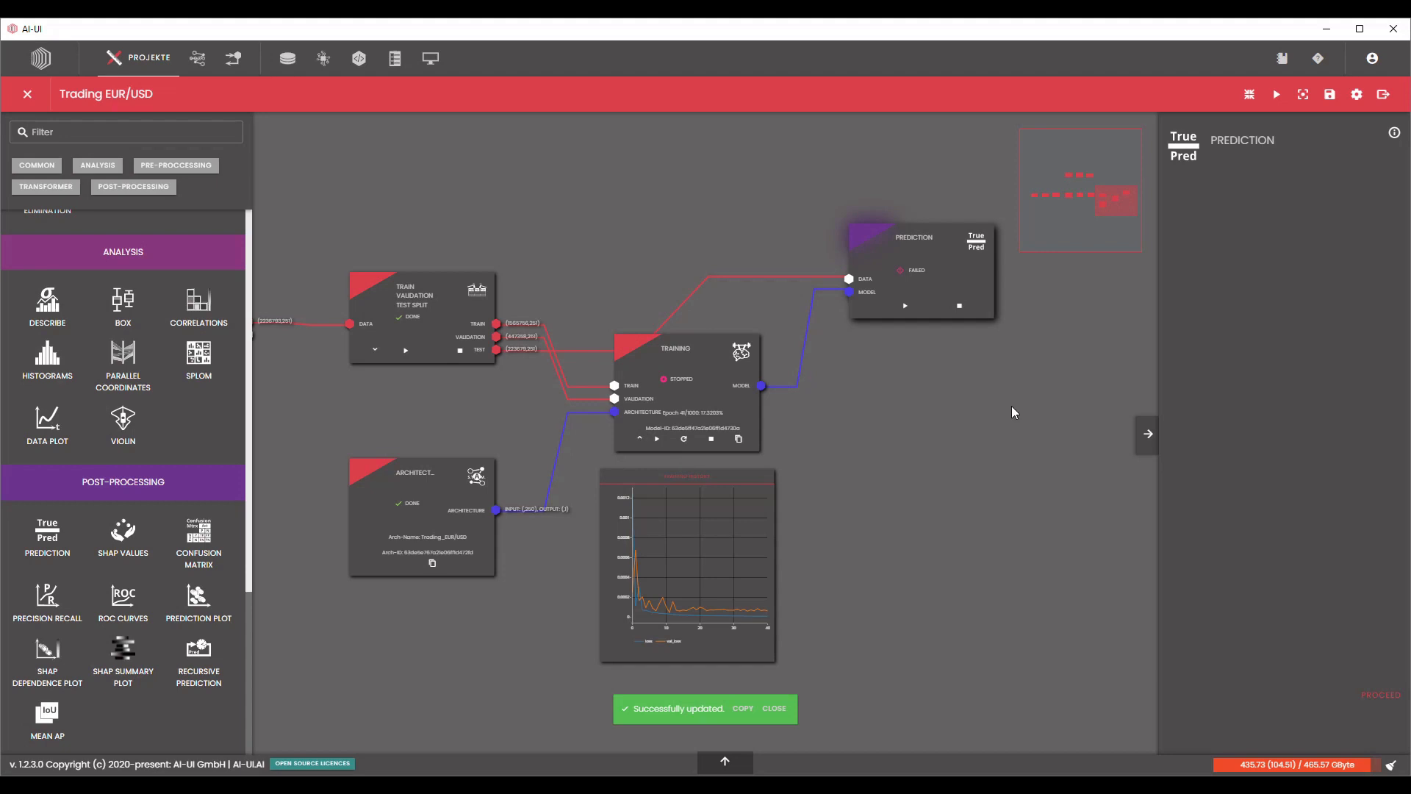
scroll(532, 356, up, 3)
scroll(501, 355, up, 3)
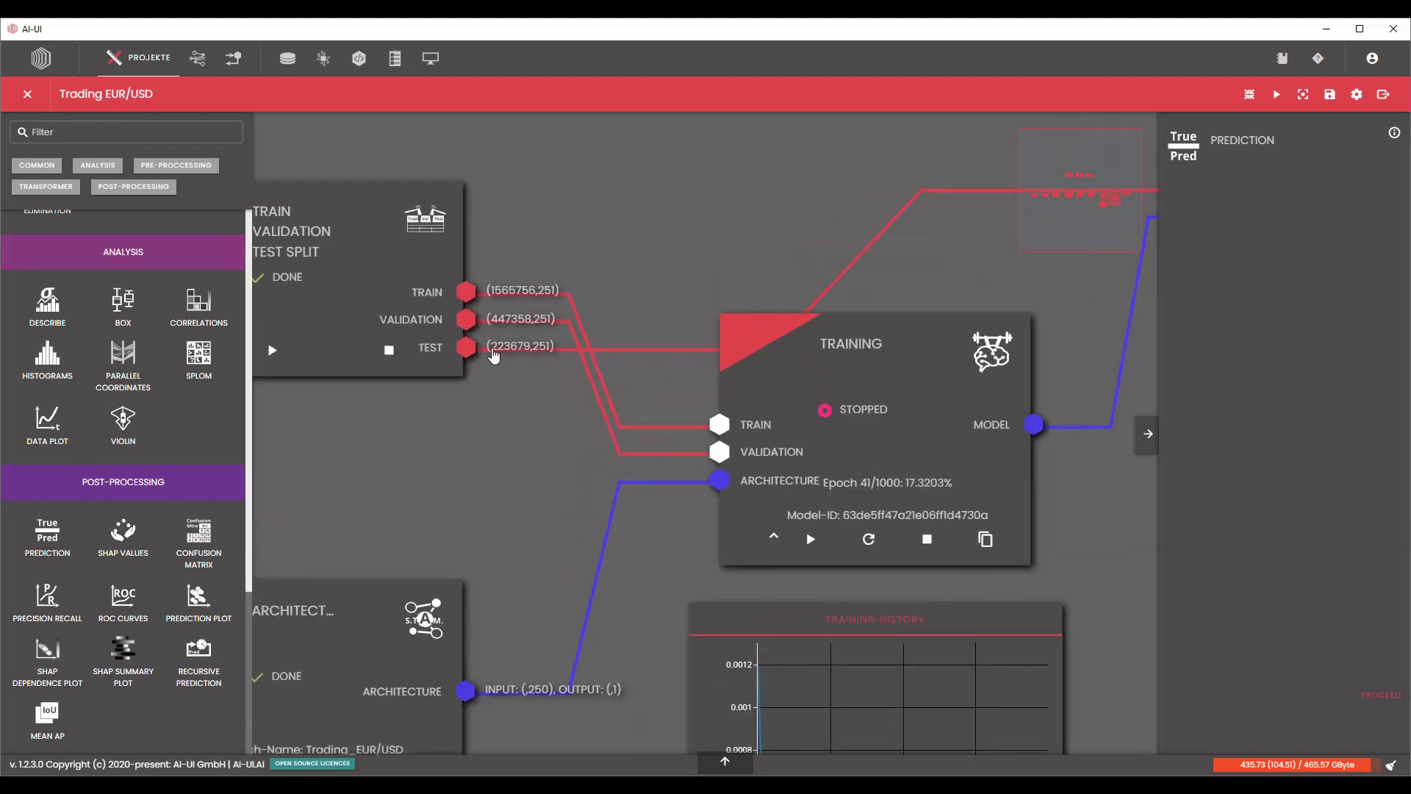
scroll(497, 389, down, 4)
scroll(517, 388, down, 2)
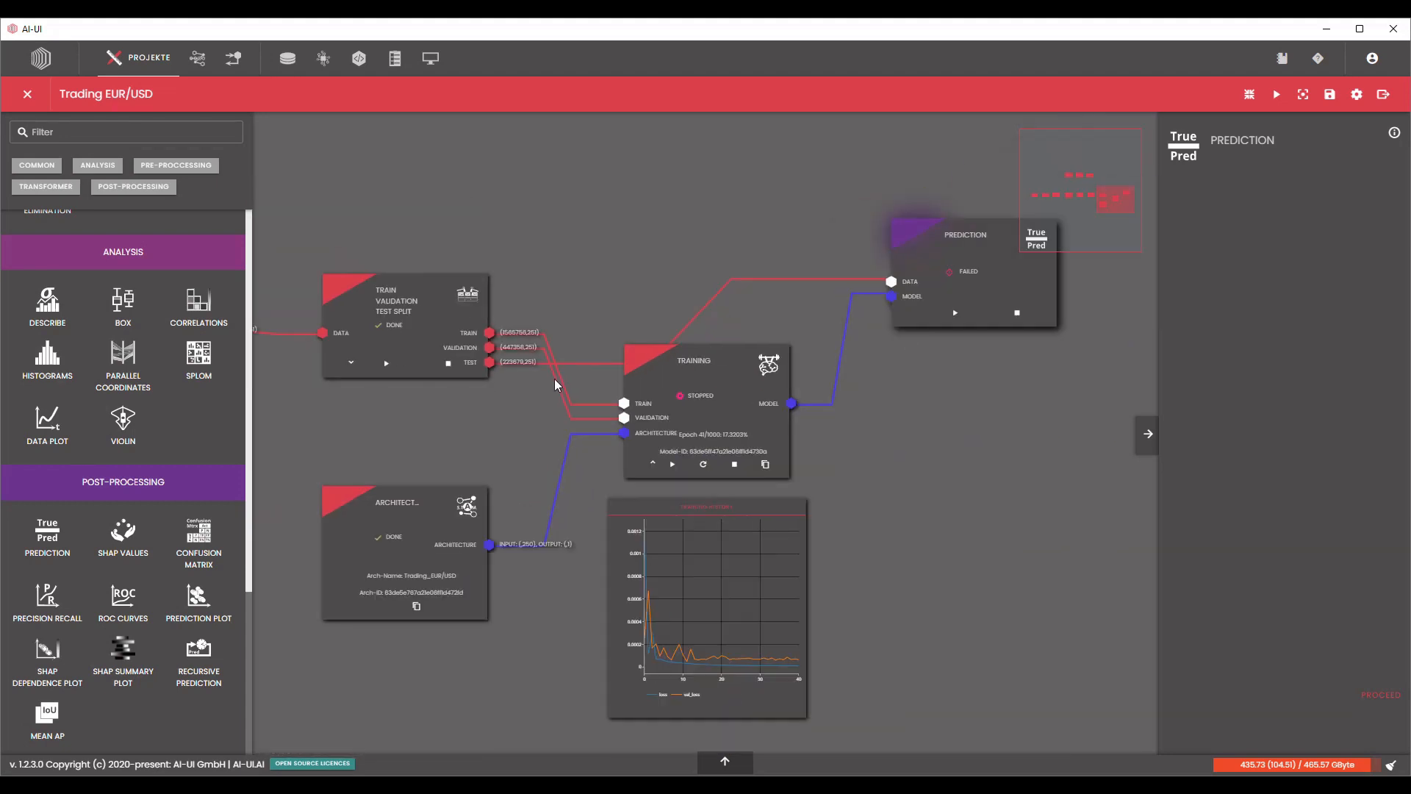
Add a Train Val Split block above the Training block and feed it from the Test output of the Train Validation Test Split.
scroll(125, 419, up, 5)
scroll(144, 422, up, 1)
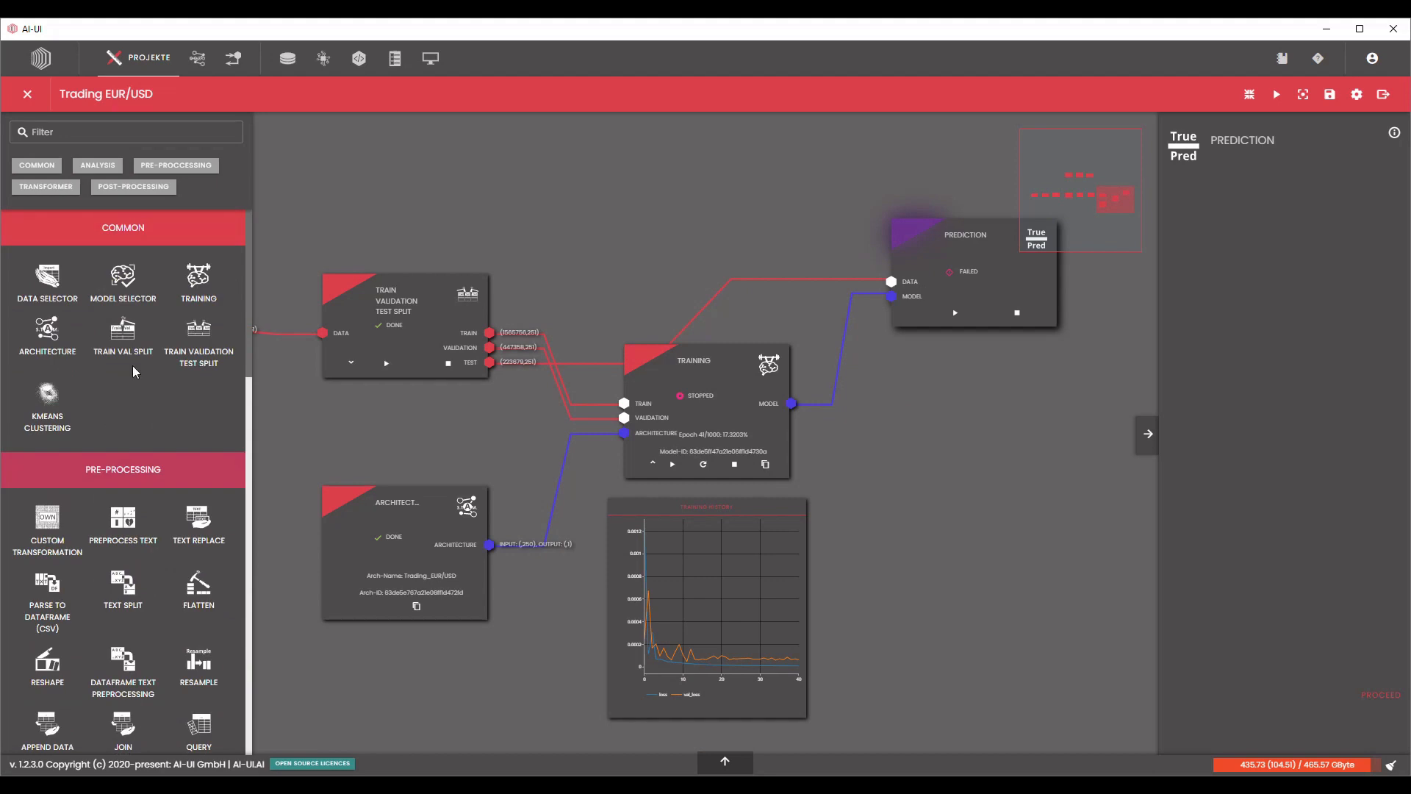
drag(122, 329, 712, 207)
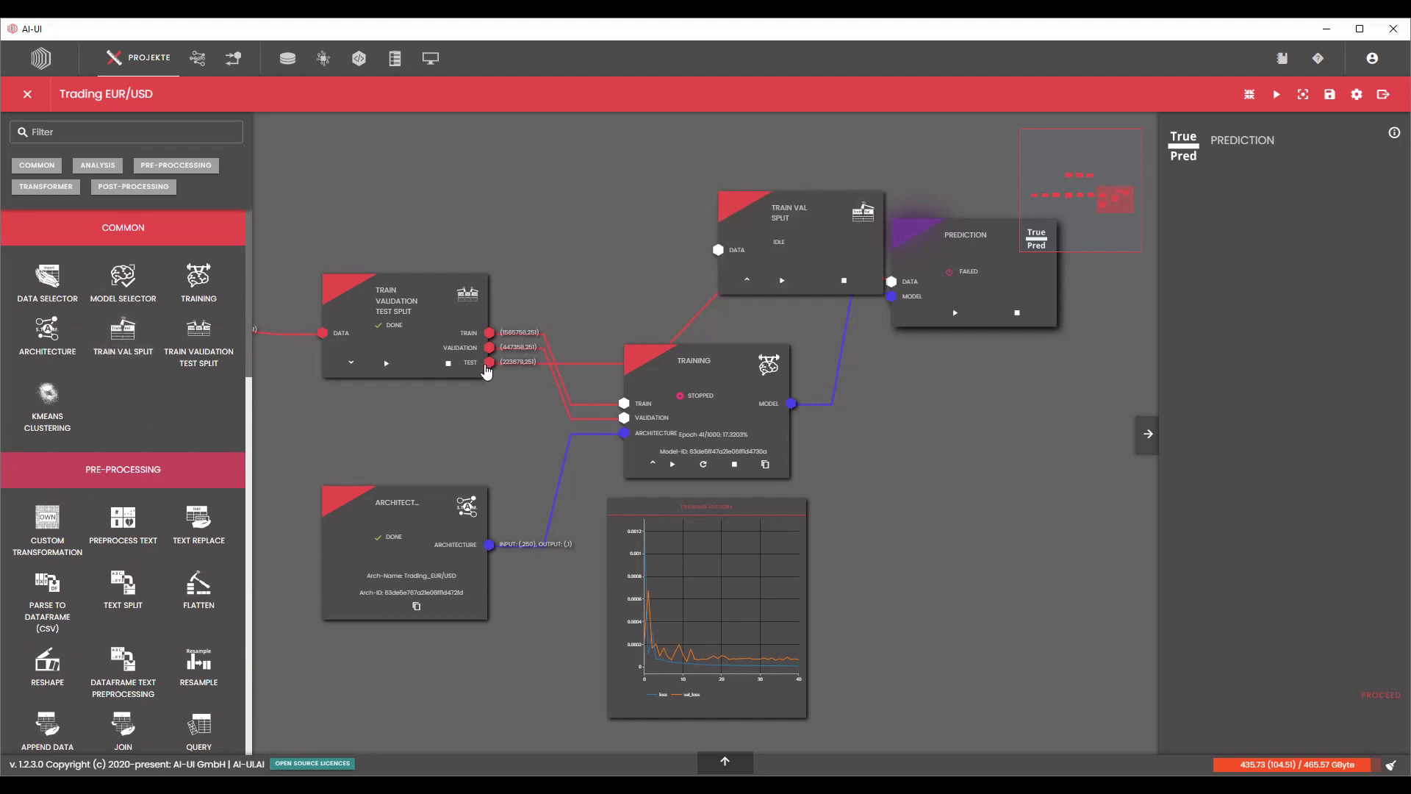
drag(489, 362, 718, 250)
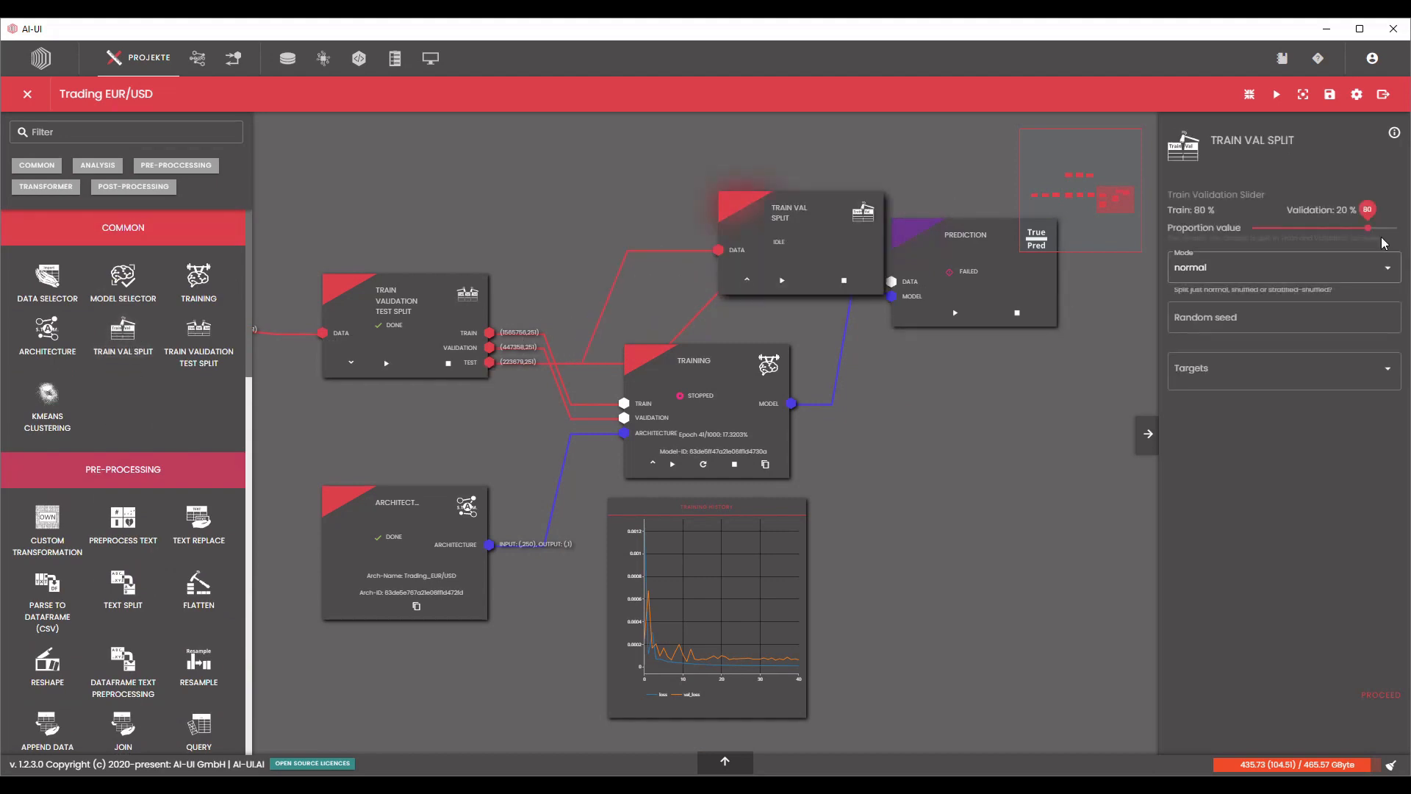
Set the Train Val Split to shuffle mode with 99 % train and 1 % validation, and process it.
click(1277, 322)
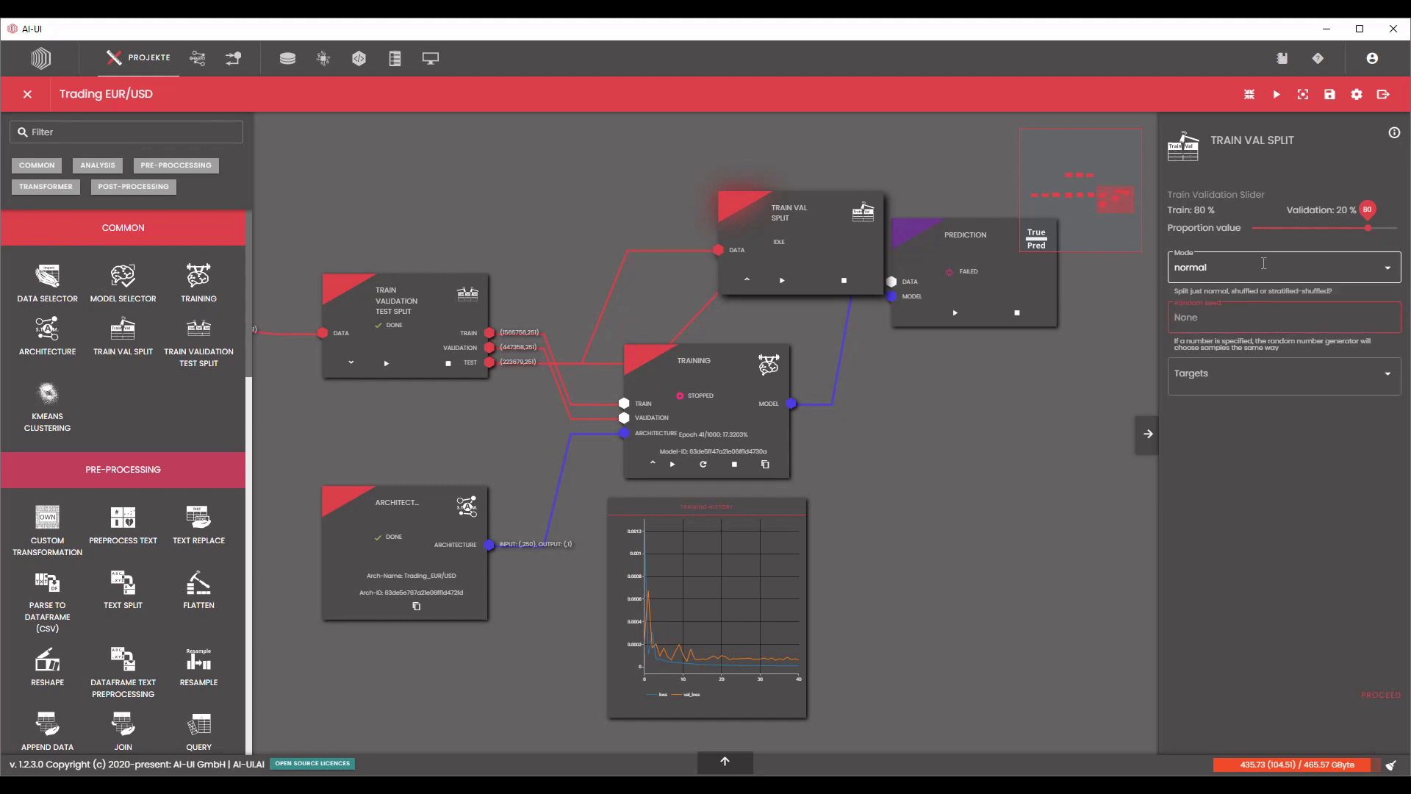
click(1264, 269)
click(1203, 279)
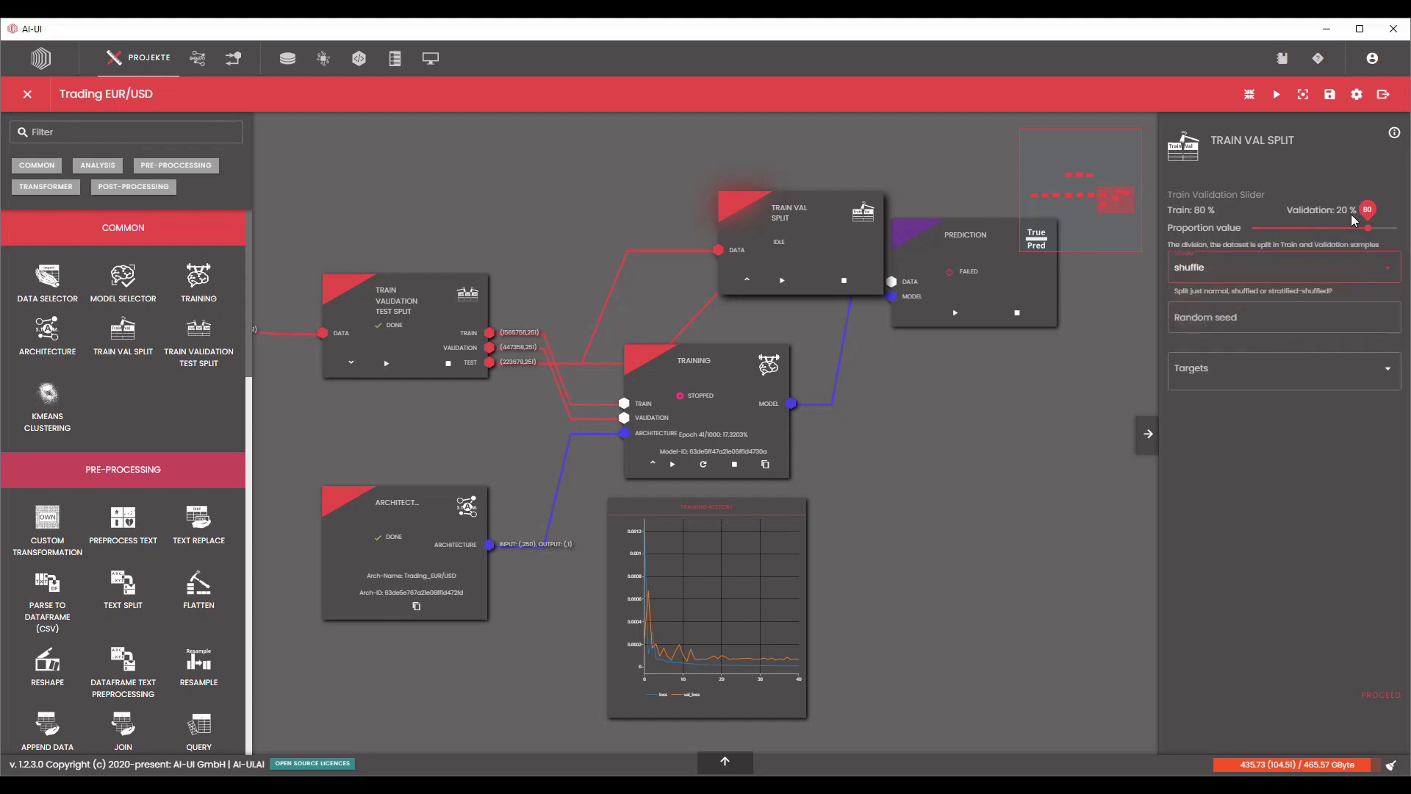
drag(1367, 227, 1391, 230)
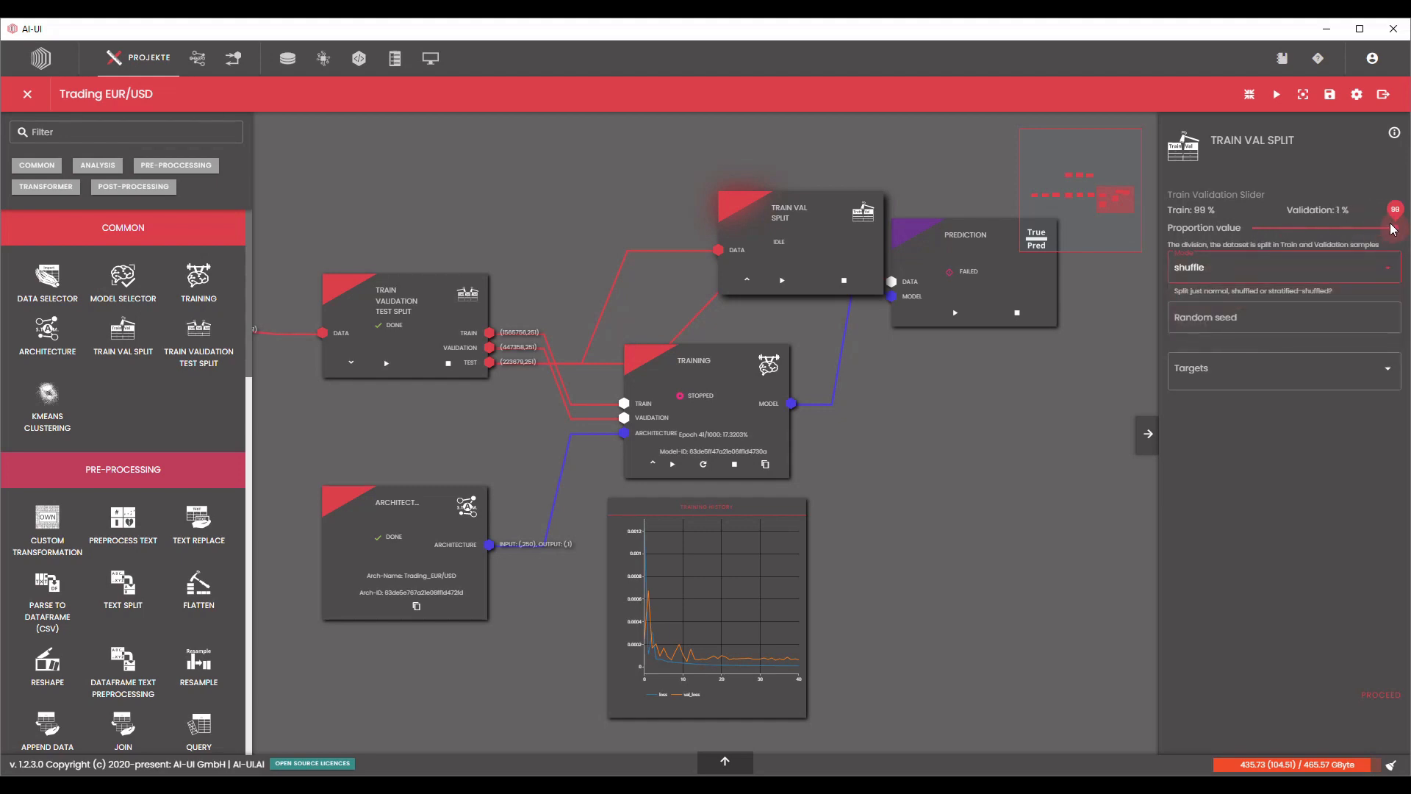
click(1381, 694)
Rearrange the canvas so Prediction sits farther right and Train Val Split lies directly above the Training block.
drag(1039, 588, 715, 610)
drag(526, 289, 724, 181)
scroll(901, 383, down, 2)
drag(901, 384, 915, 504)
scroll(912, 482, down, 3)
drag(751, 419, 910, 422)
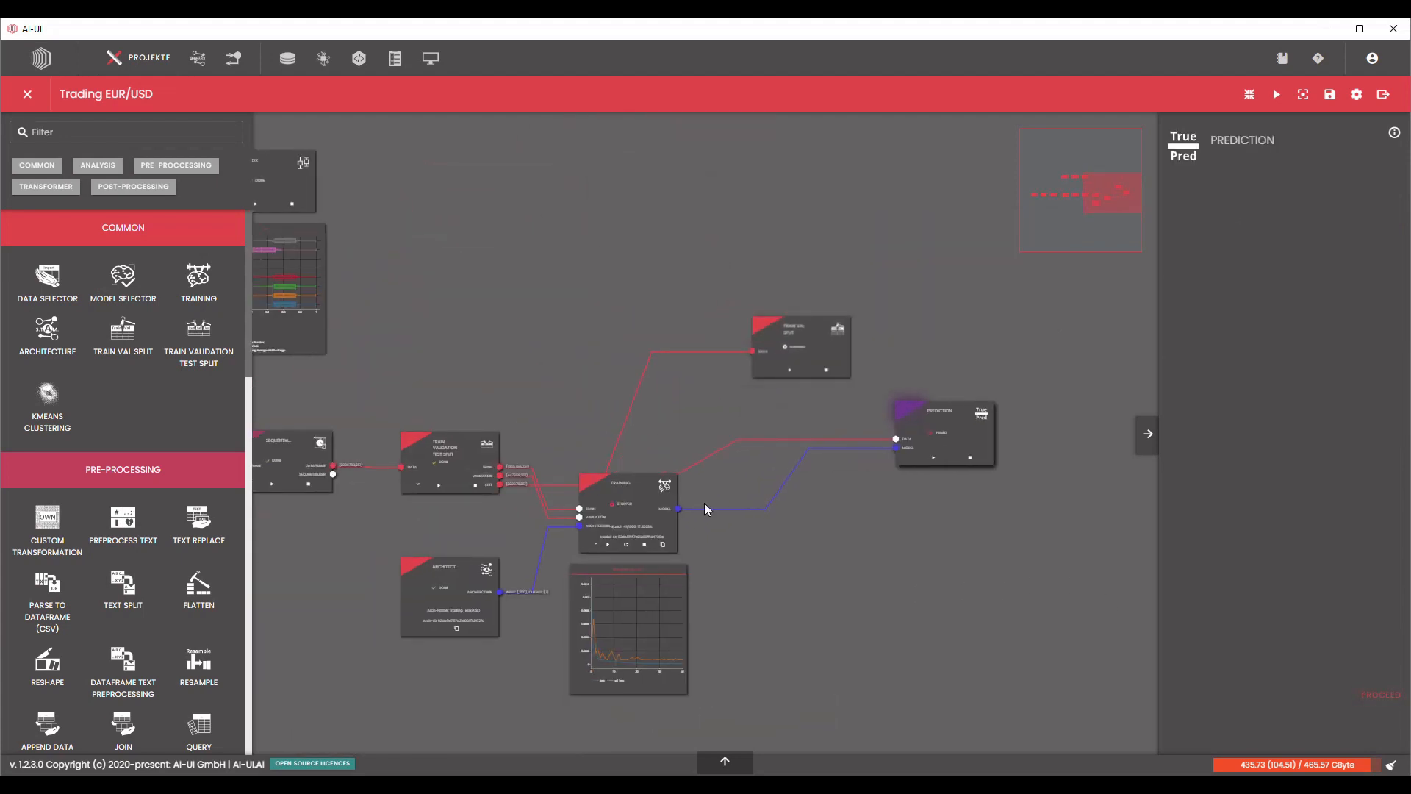
drag(822, 338, 649, 328)
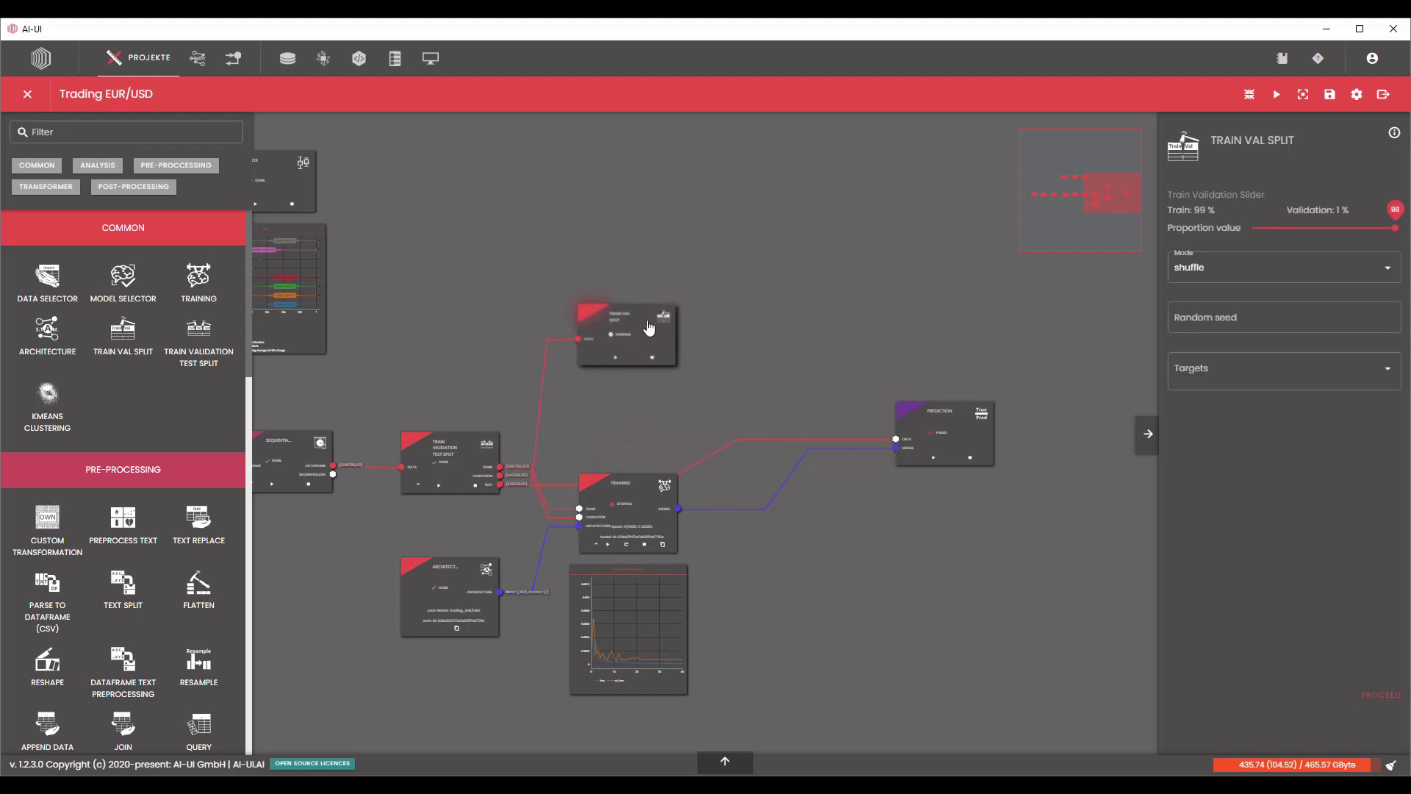
Check the output shapes of the Train Validation Test Split and shift the Train Val Split block slightly down toward Training.
scroll(463, 508, up, 4)
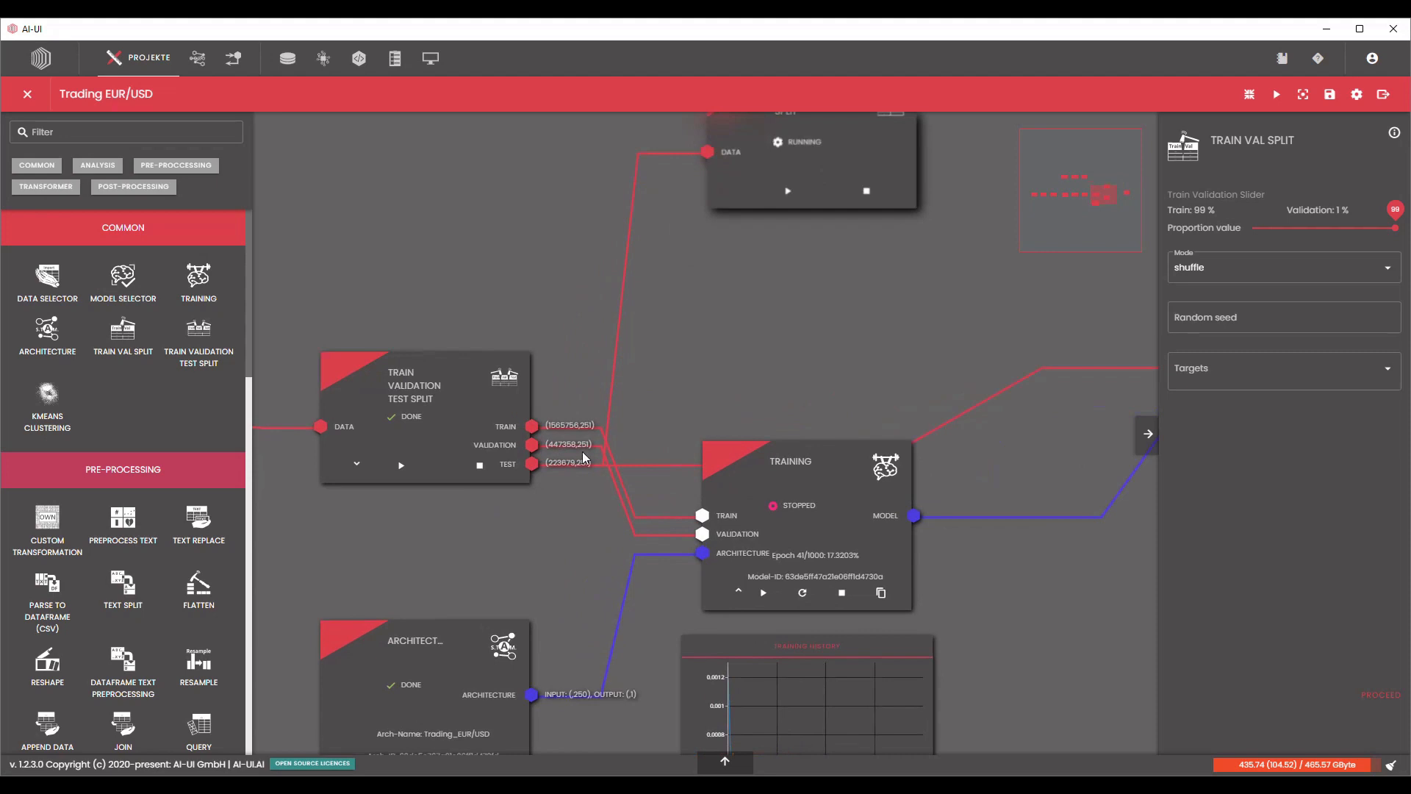
scroll(577, 459, up, 1)
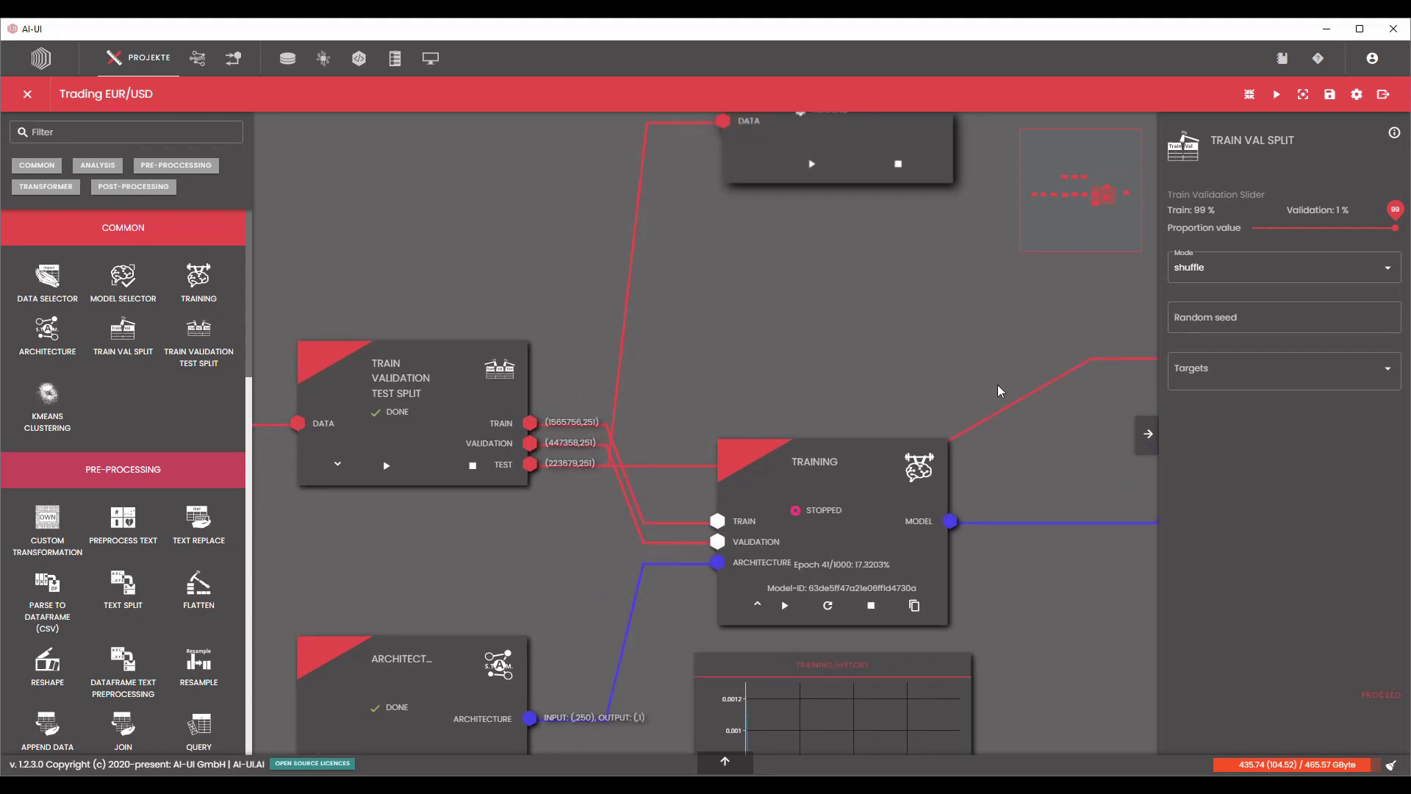
scroll(999, 390, down, 3)
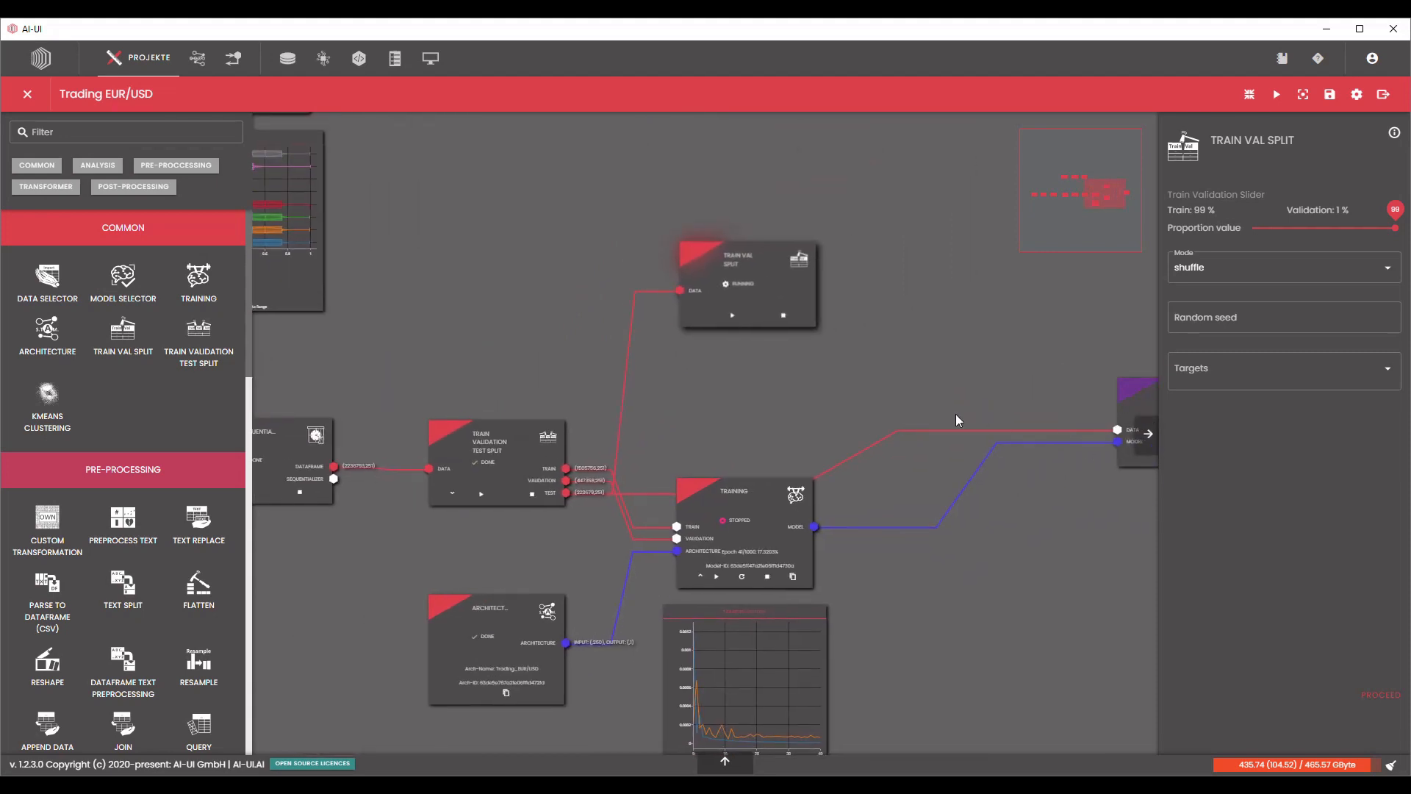
drag(956, 414, 912, 414)
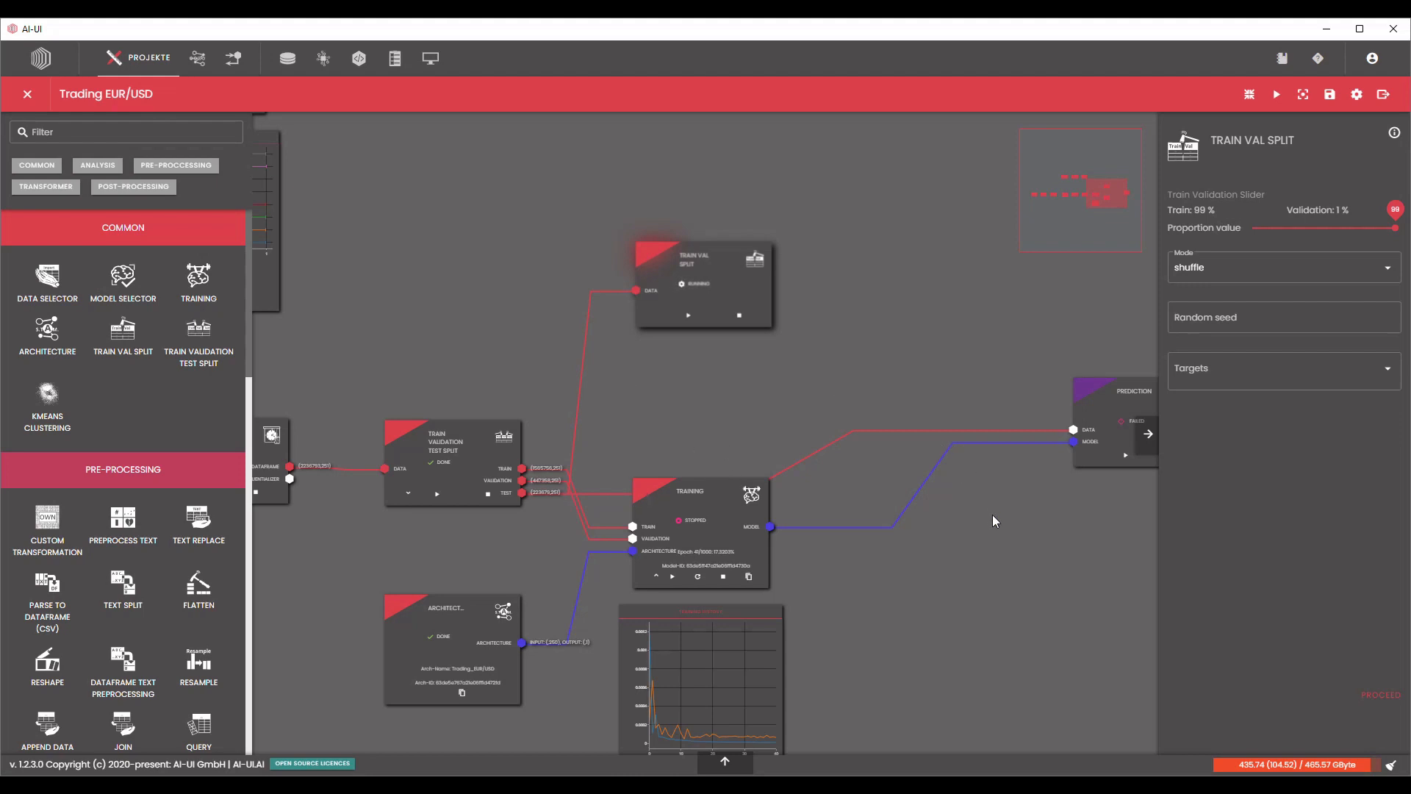
drag(726, 286, 721, 320)
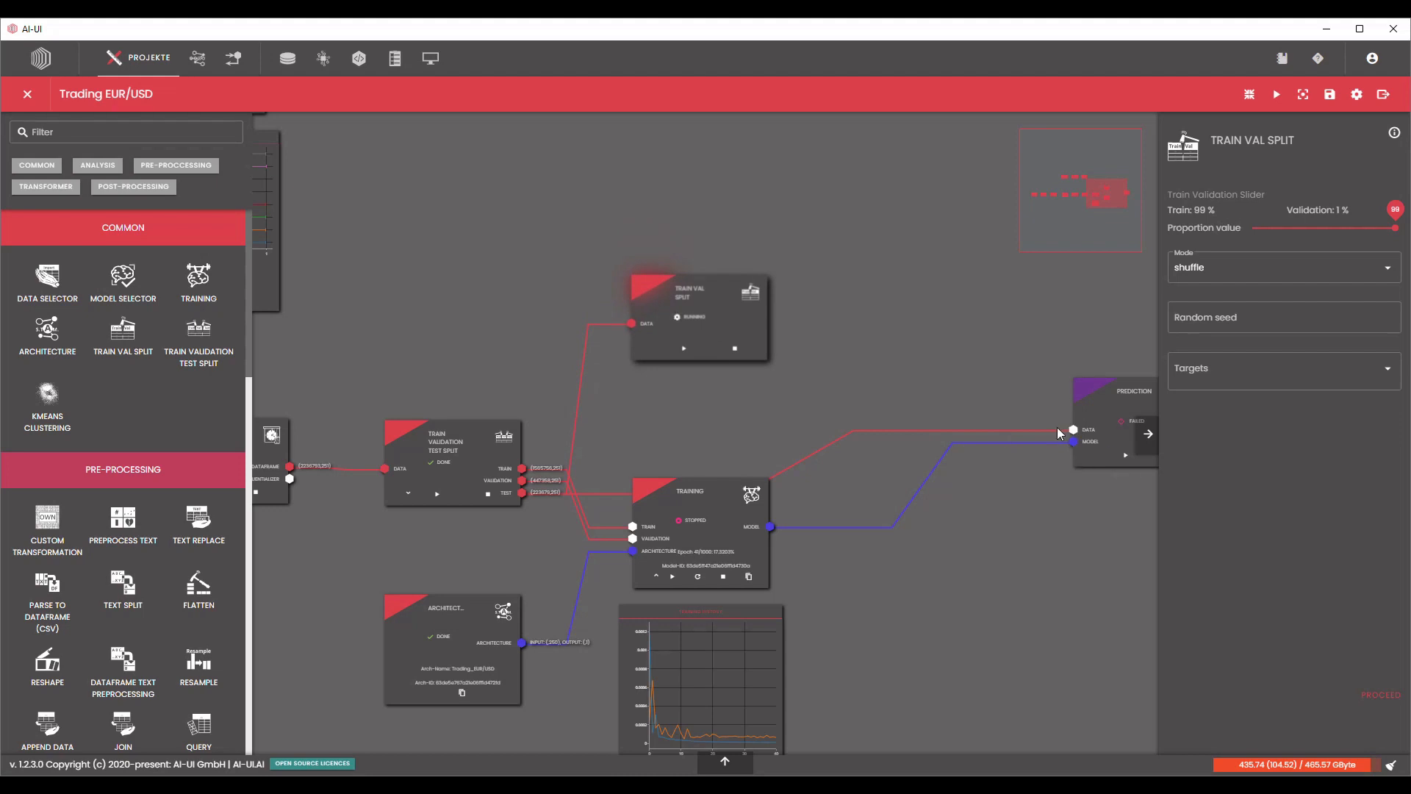
Set the Train Validation Test Split slider to 80 % train and 19 % validation, leaving the rest for test.
click(460, 455)
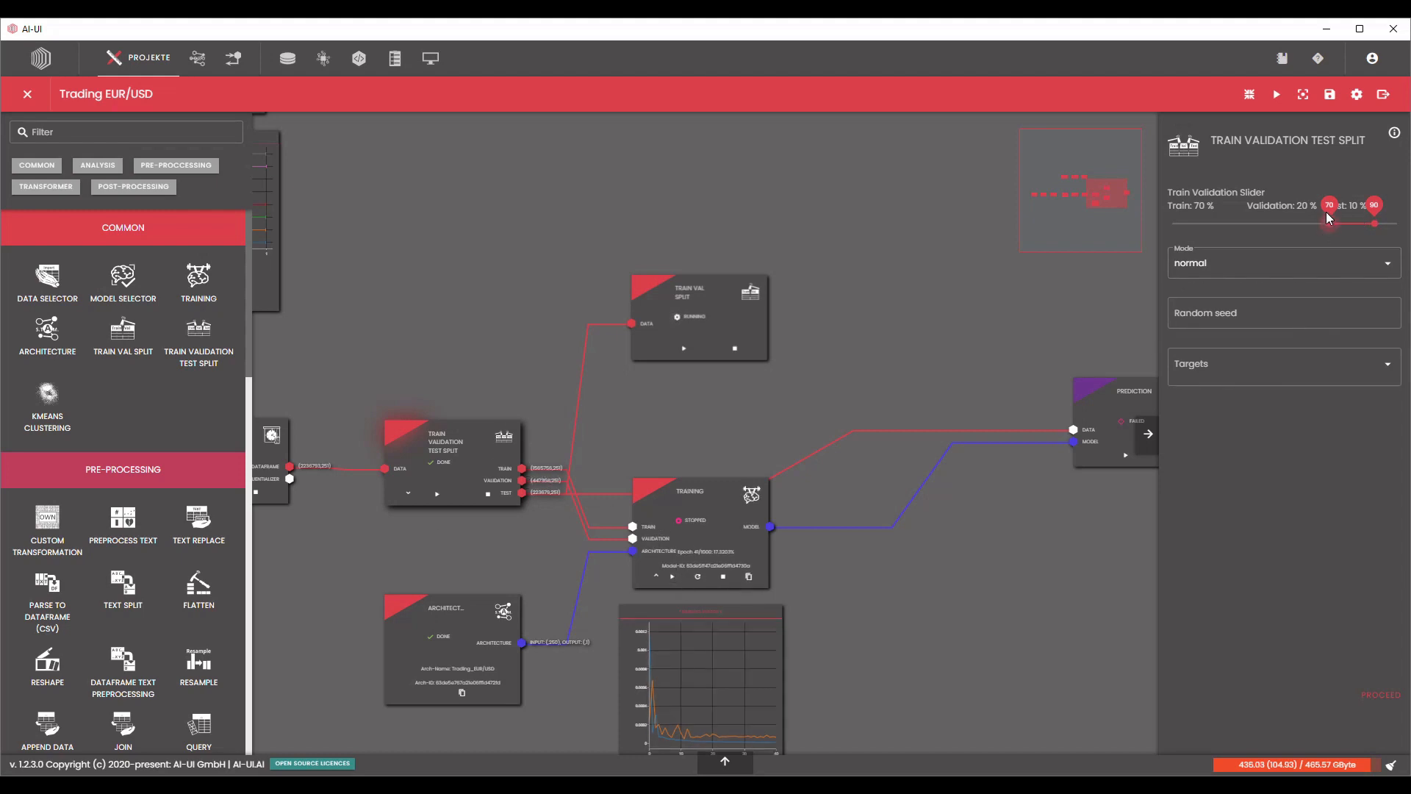
drag(1331, 214, 1394, 223)
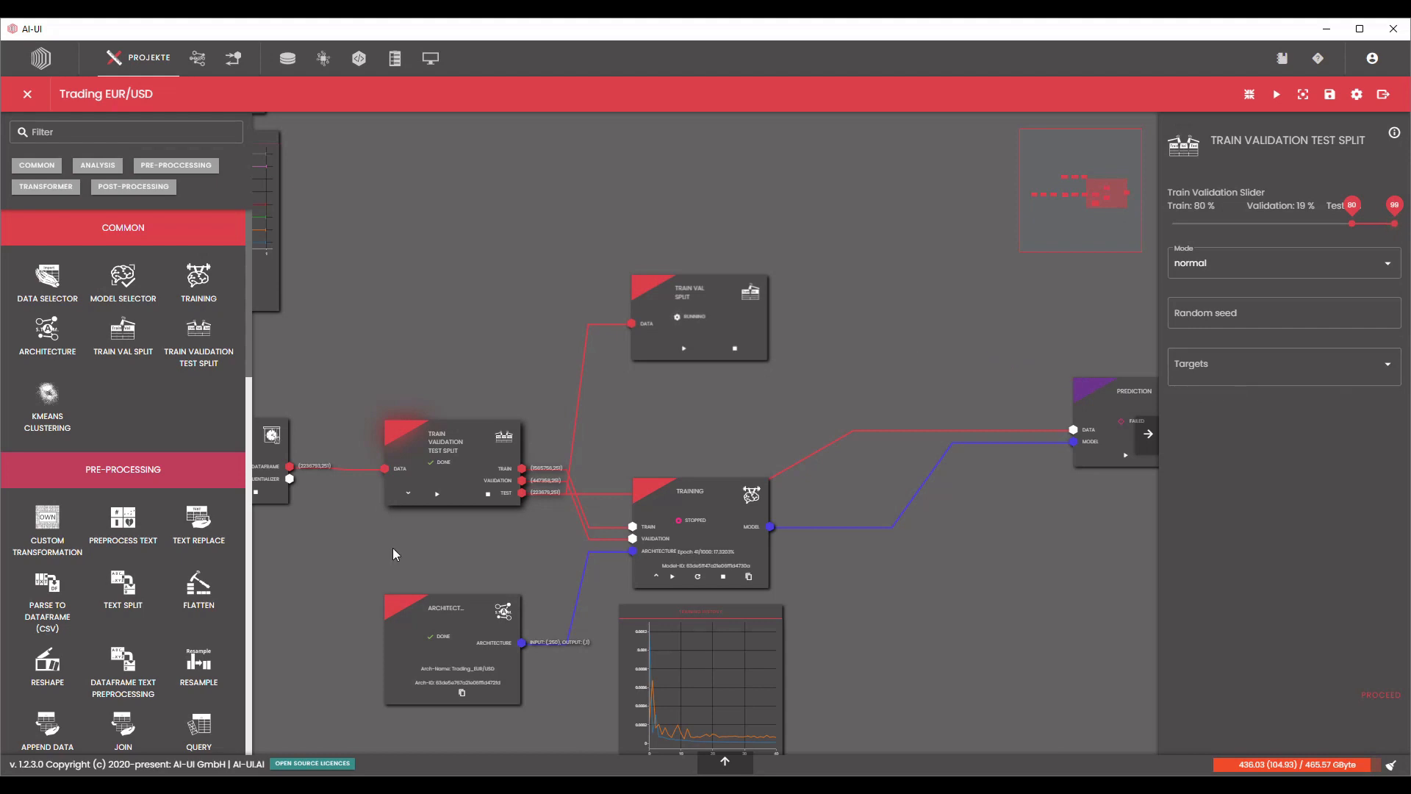
click(421, 627)
click(461, 435)
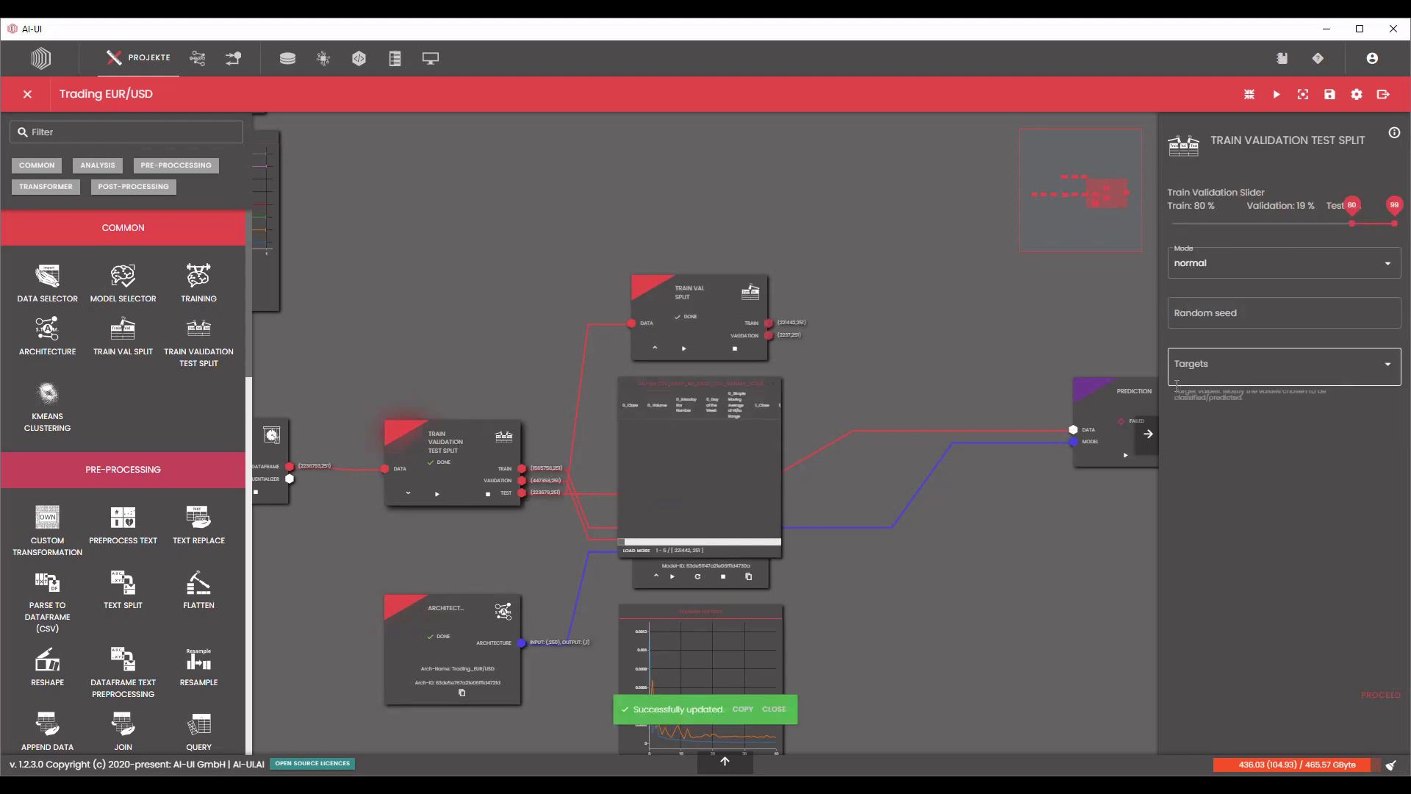
Collapse the output table preview under the Train Val Split block.
scroll(797, 438, up, 5)
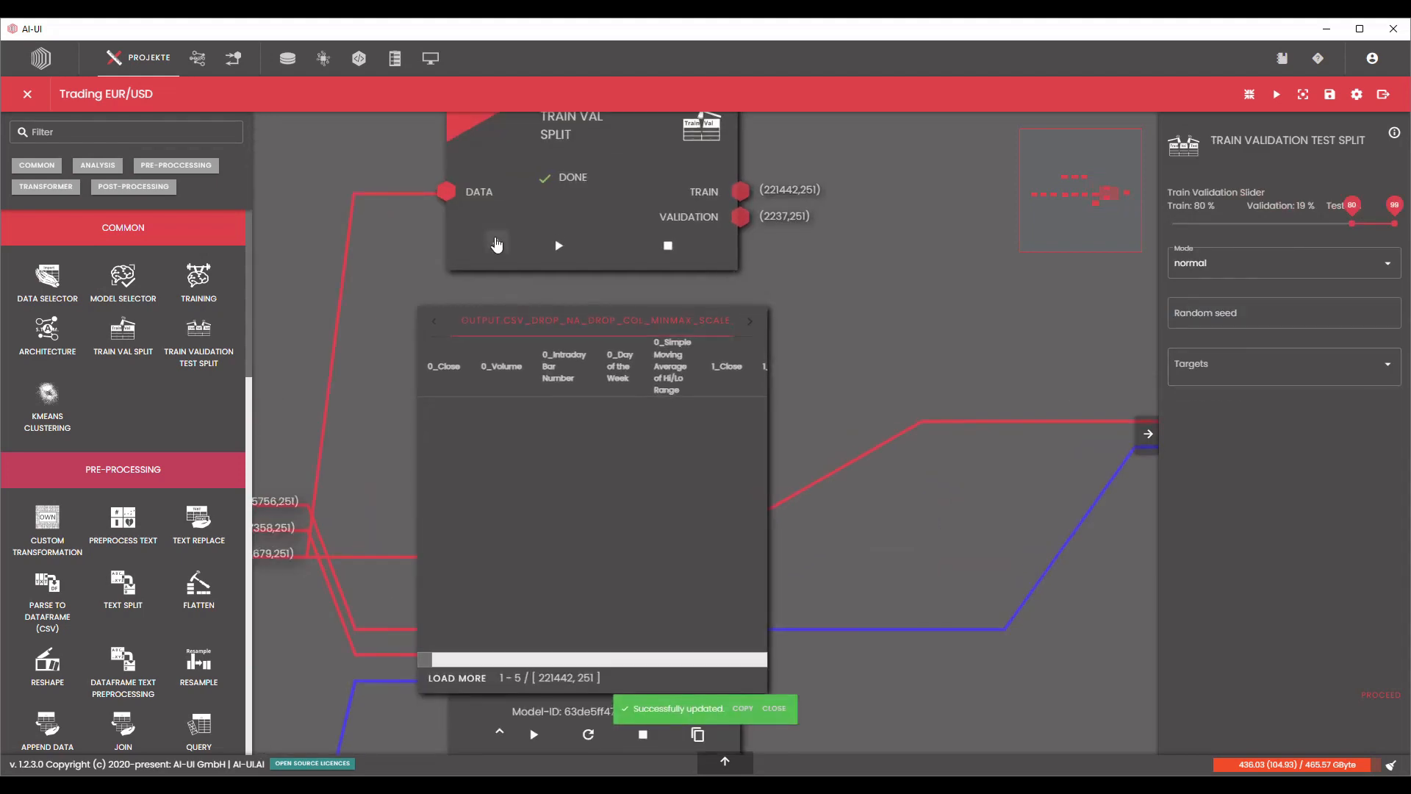
click(497, 245)
scroll(792, 290, down, 5)
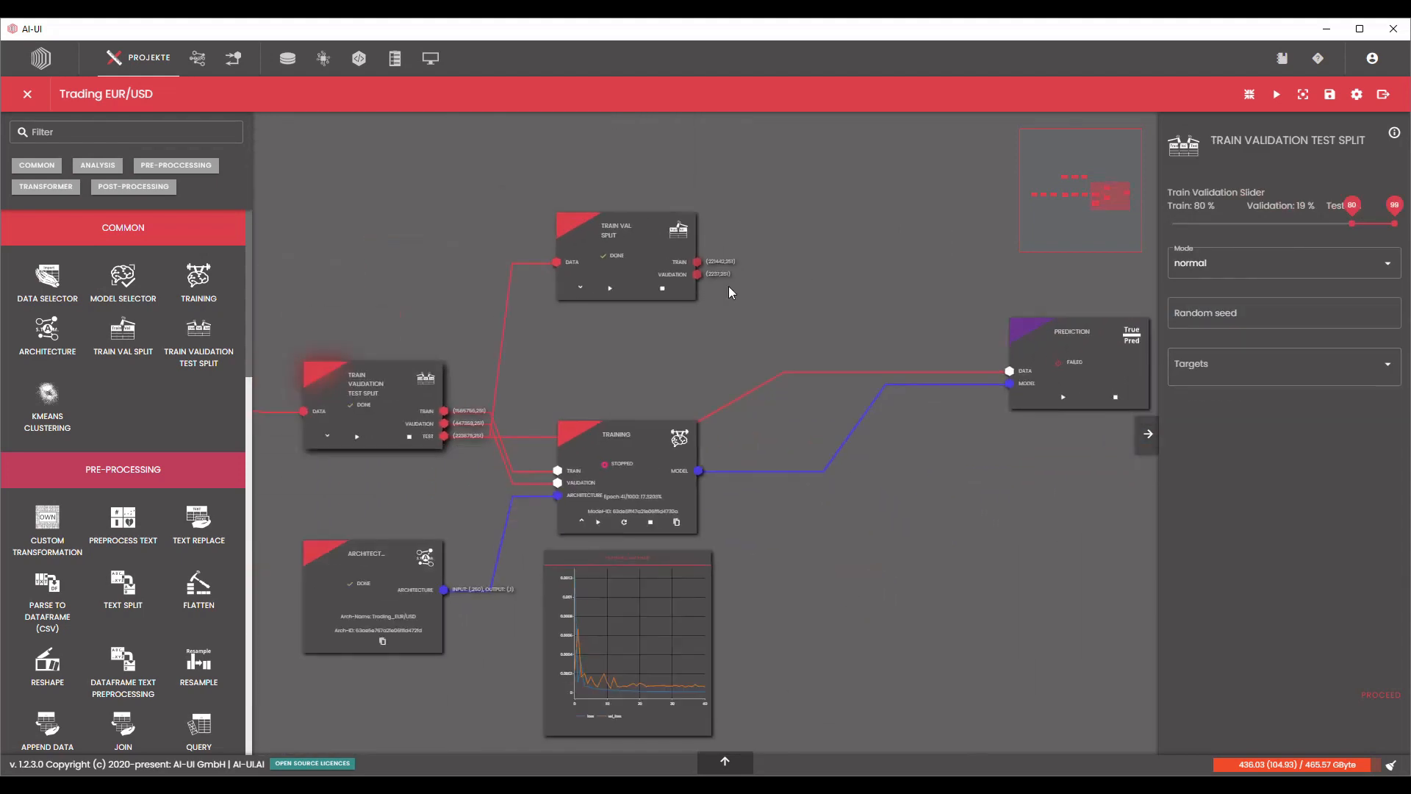
Connect the Train Val Split's Validation output to the Prediction block's data input in place of the full test set, and run the prediction.
scroll(704, 283, up, 2)
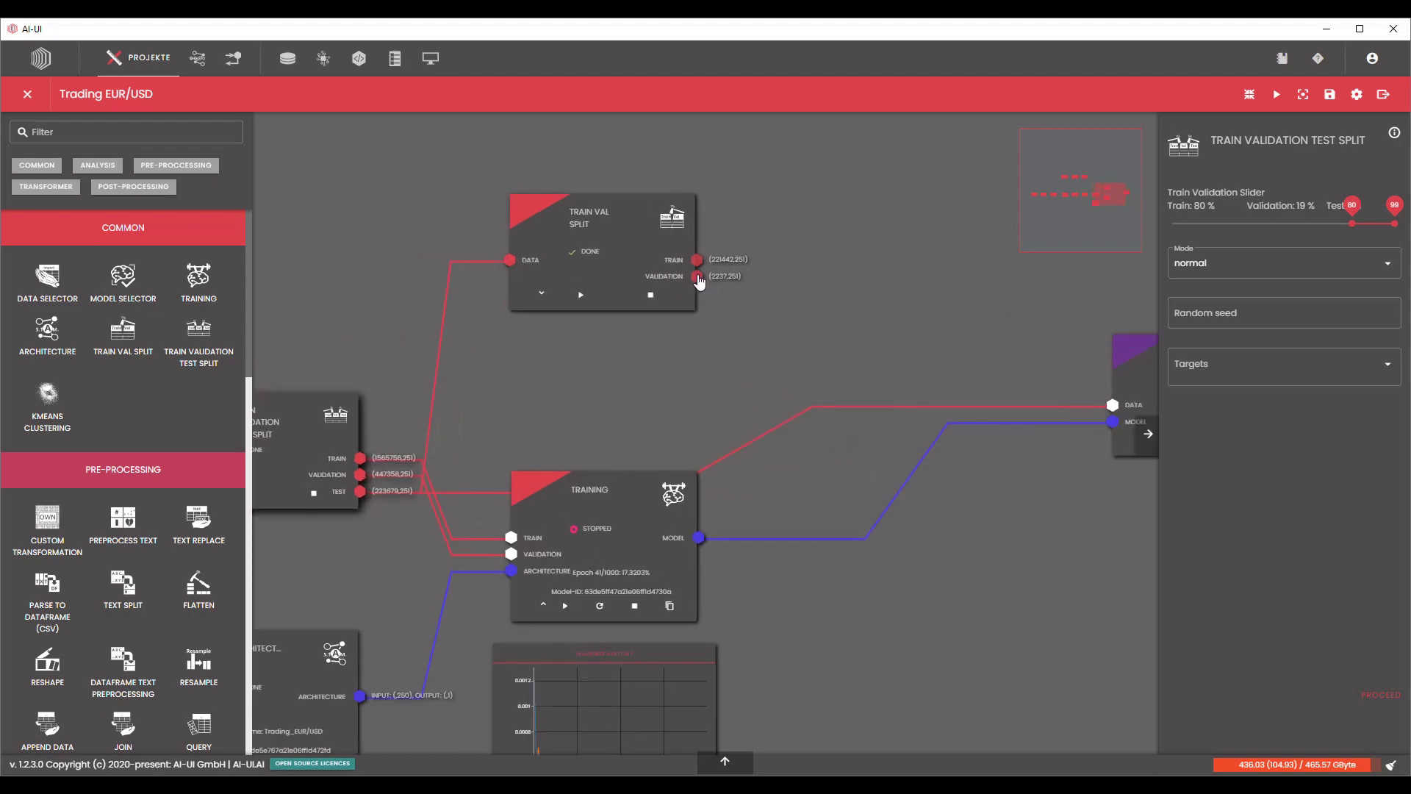
drag(696, 276, 1128, 412)
click(1113, 409)
drag(1039, 320, 893, 425)
click(984, 450)
click(1389, 695)
scroll(916, 526, down, 1)
drag(929, 607, 916, 498)
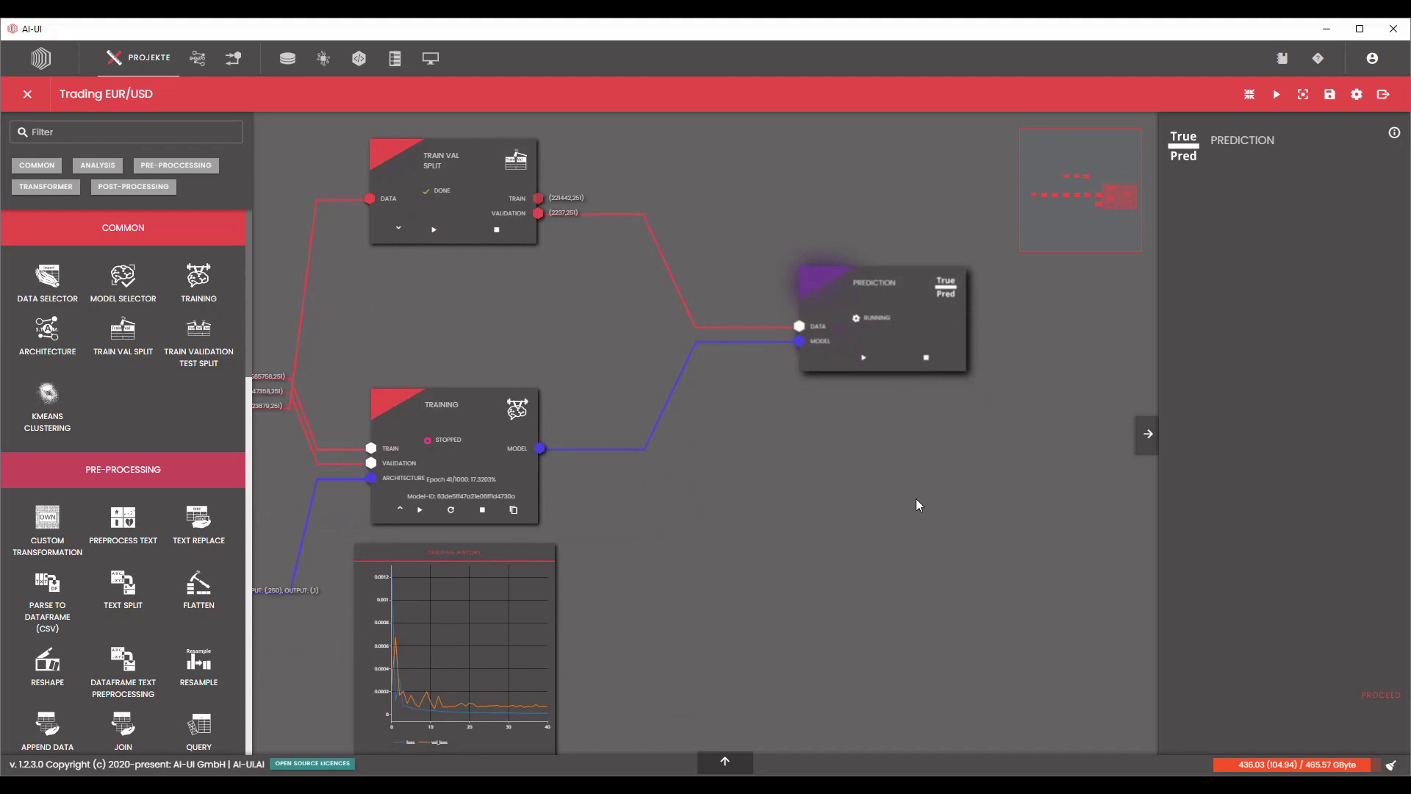
scroll(925, 494, down, 1)
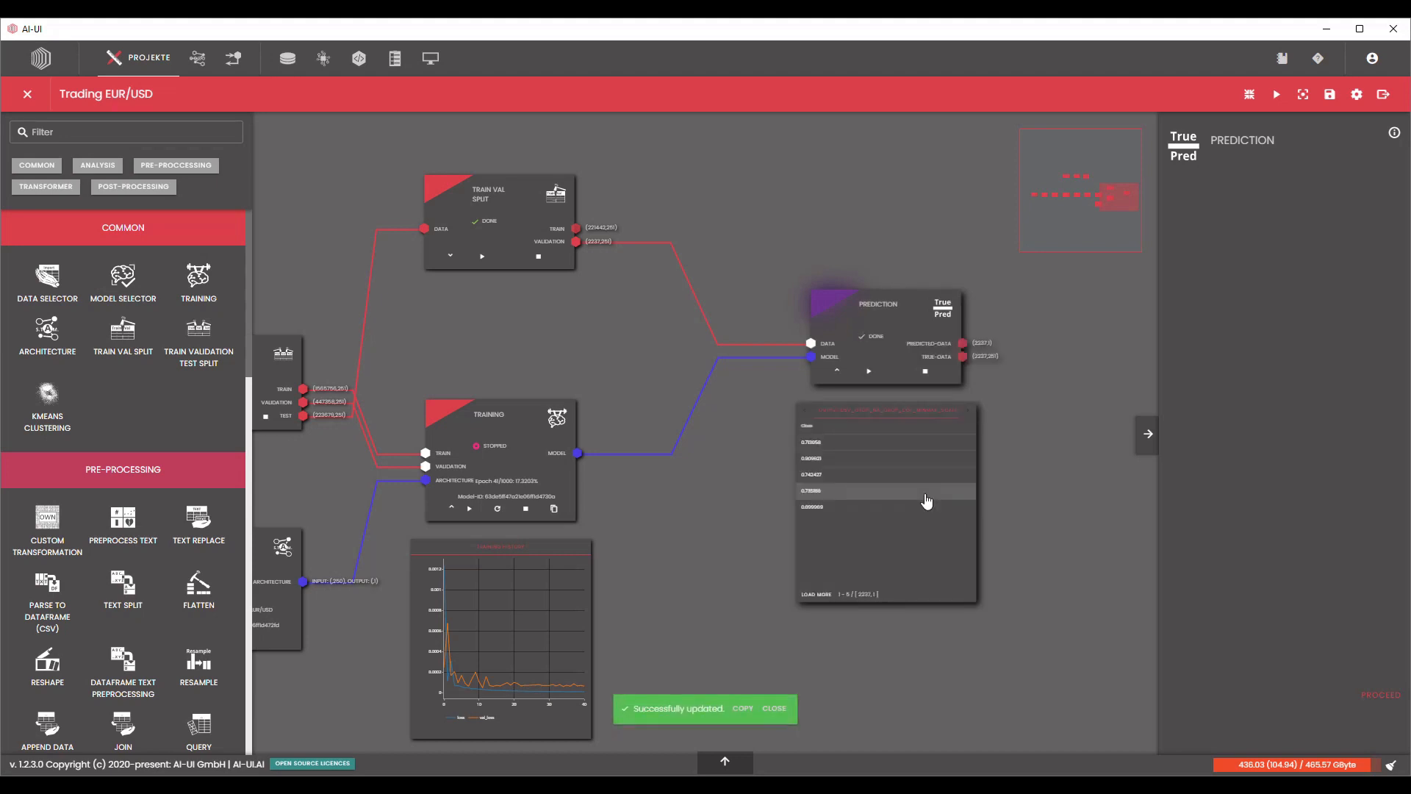
Collapse the table of predicted Close values under the Prediction block.
drag(983, 441, 773, 485)
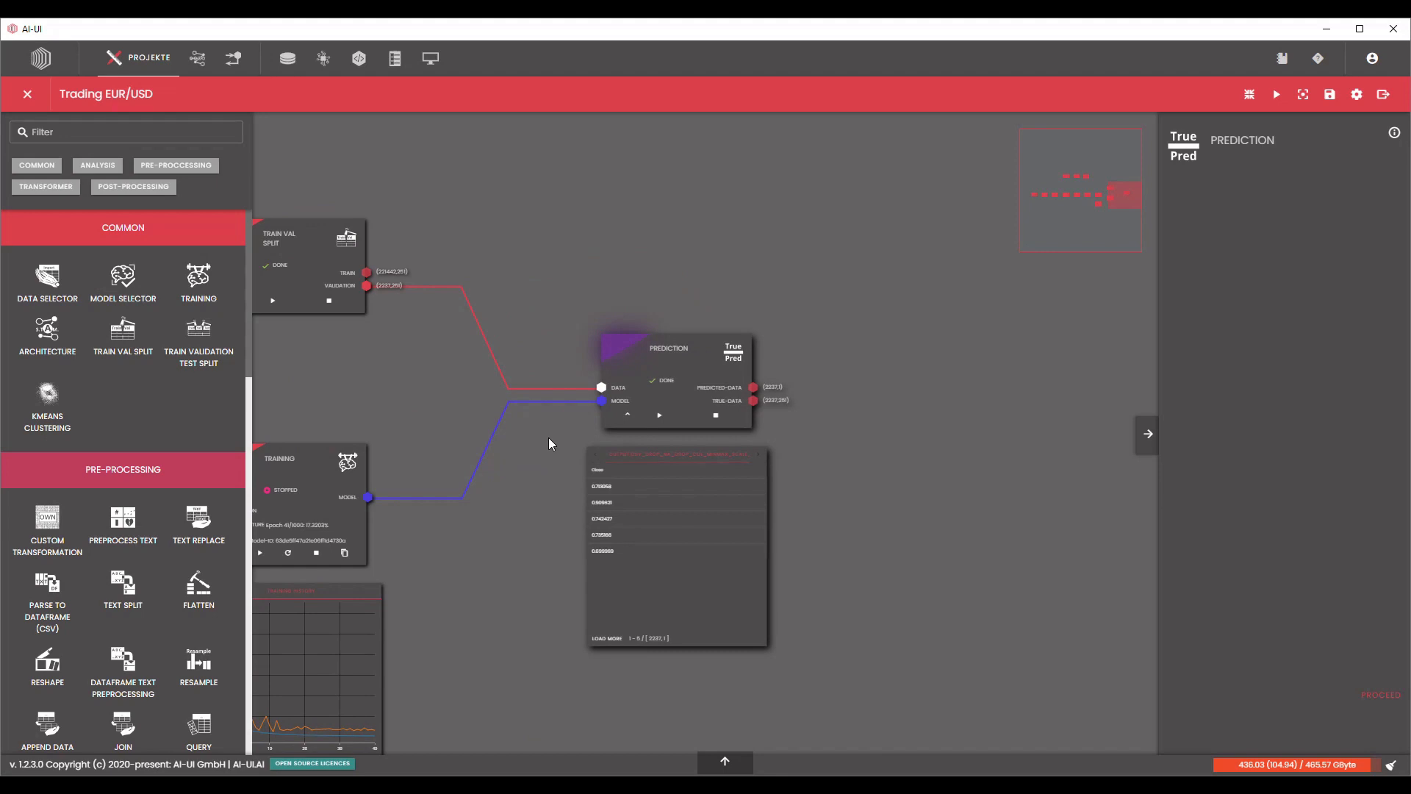
click(627, 417)
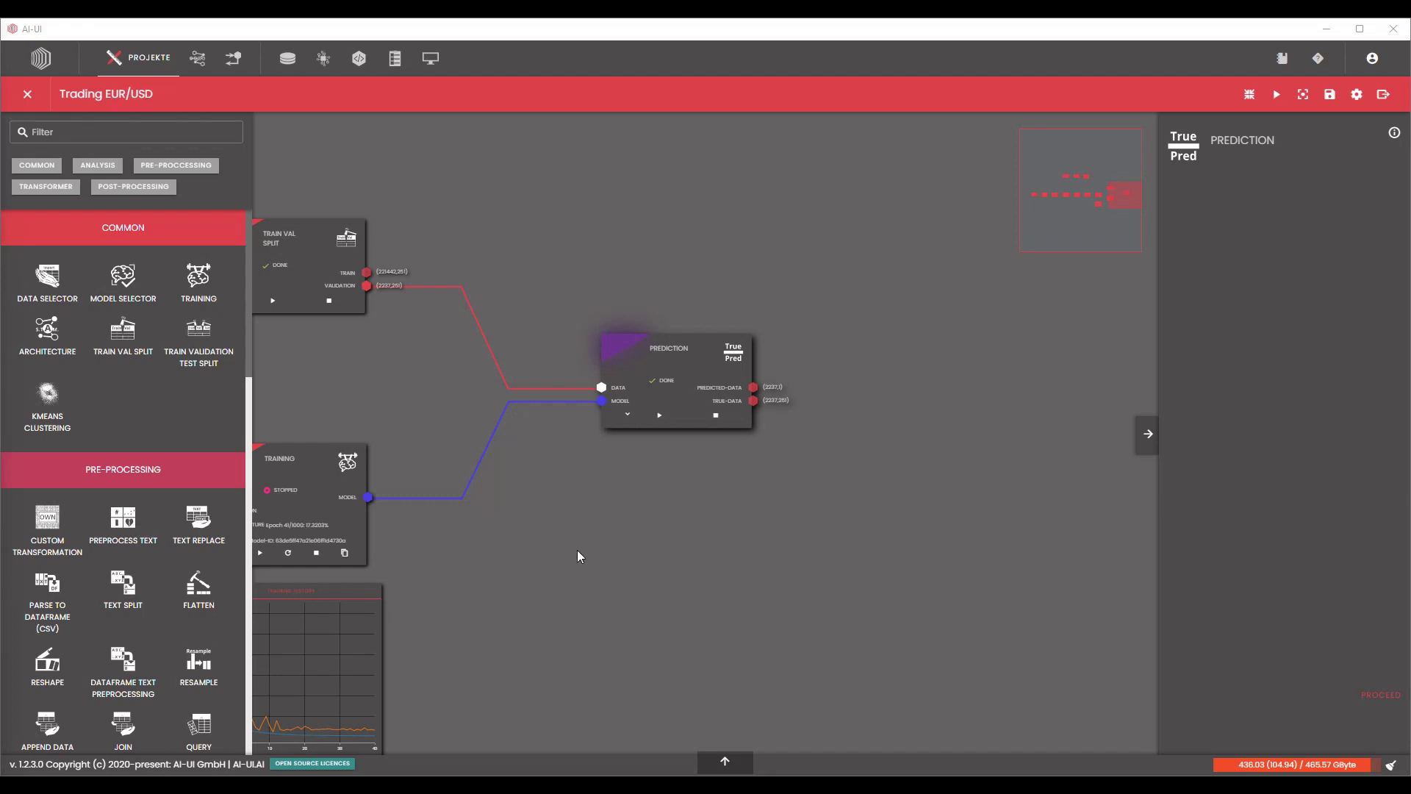
drag(732, 534, 844, 496)
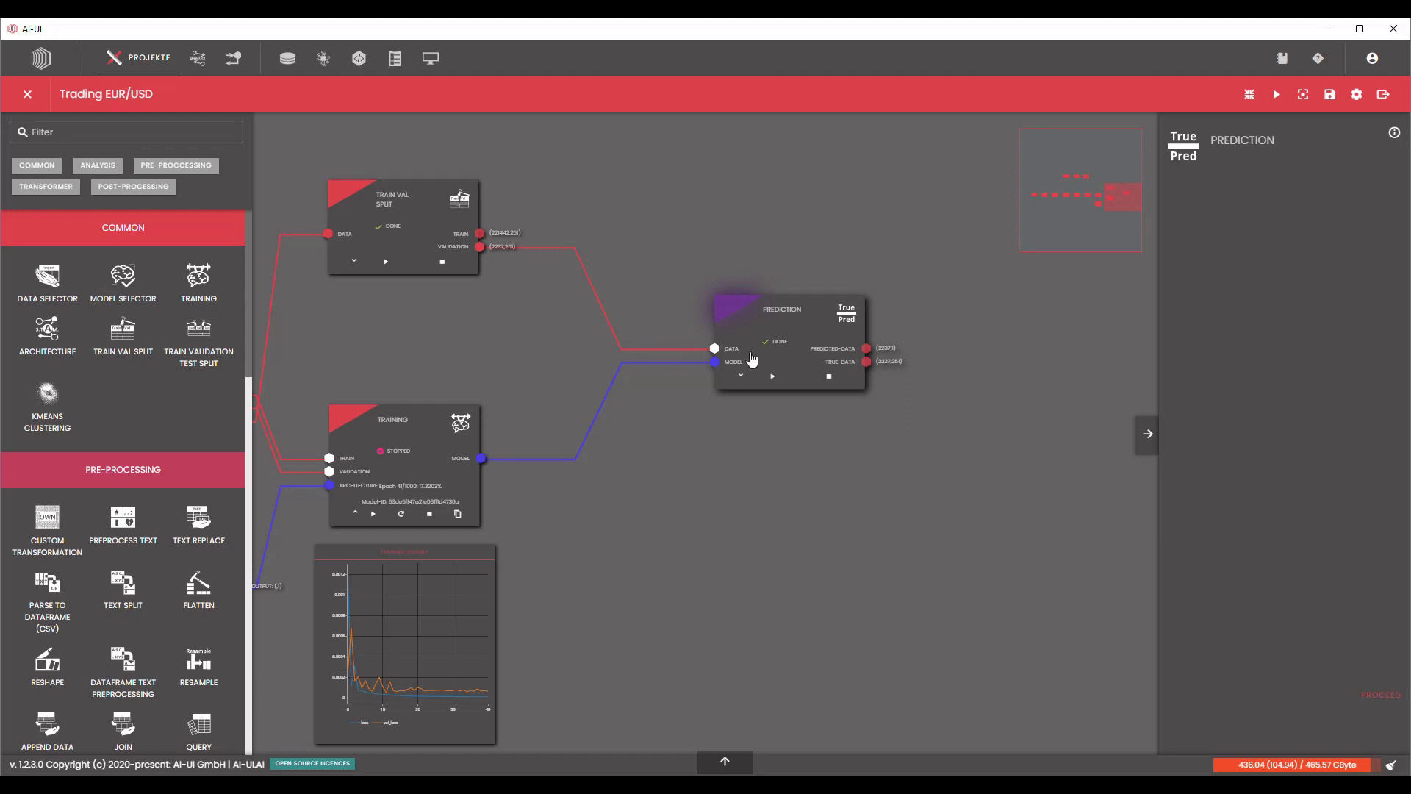
Add a Prediction Plot block from the post-processing blocks and line it up to the right of the Prediction block.
scroll(179, 466, down, 5)
scroll(176, 470, down, 5)
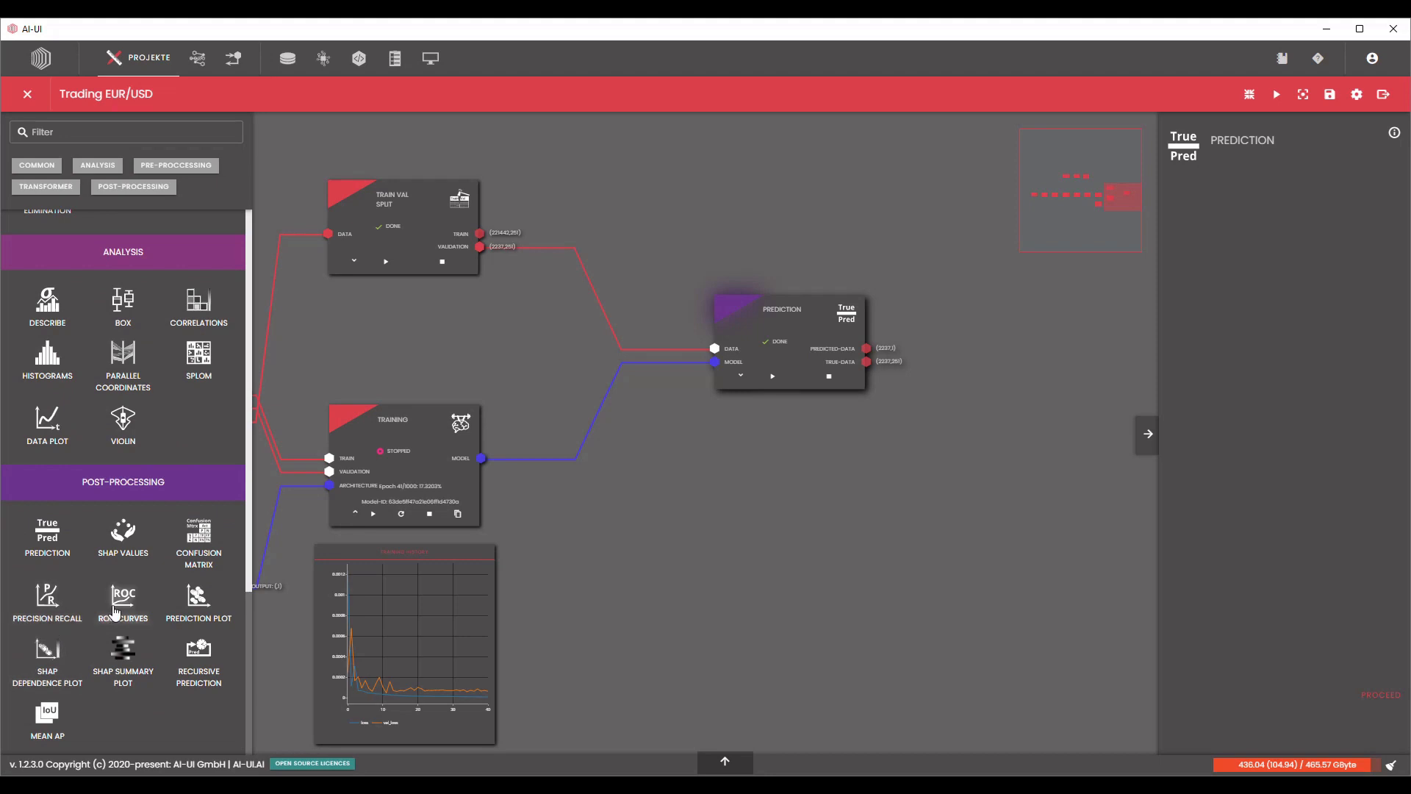
drag(197, 607, 937, 324)
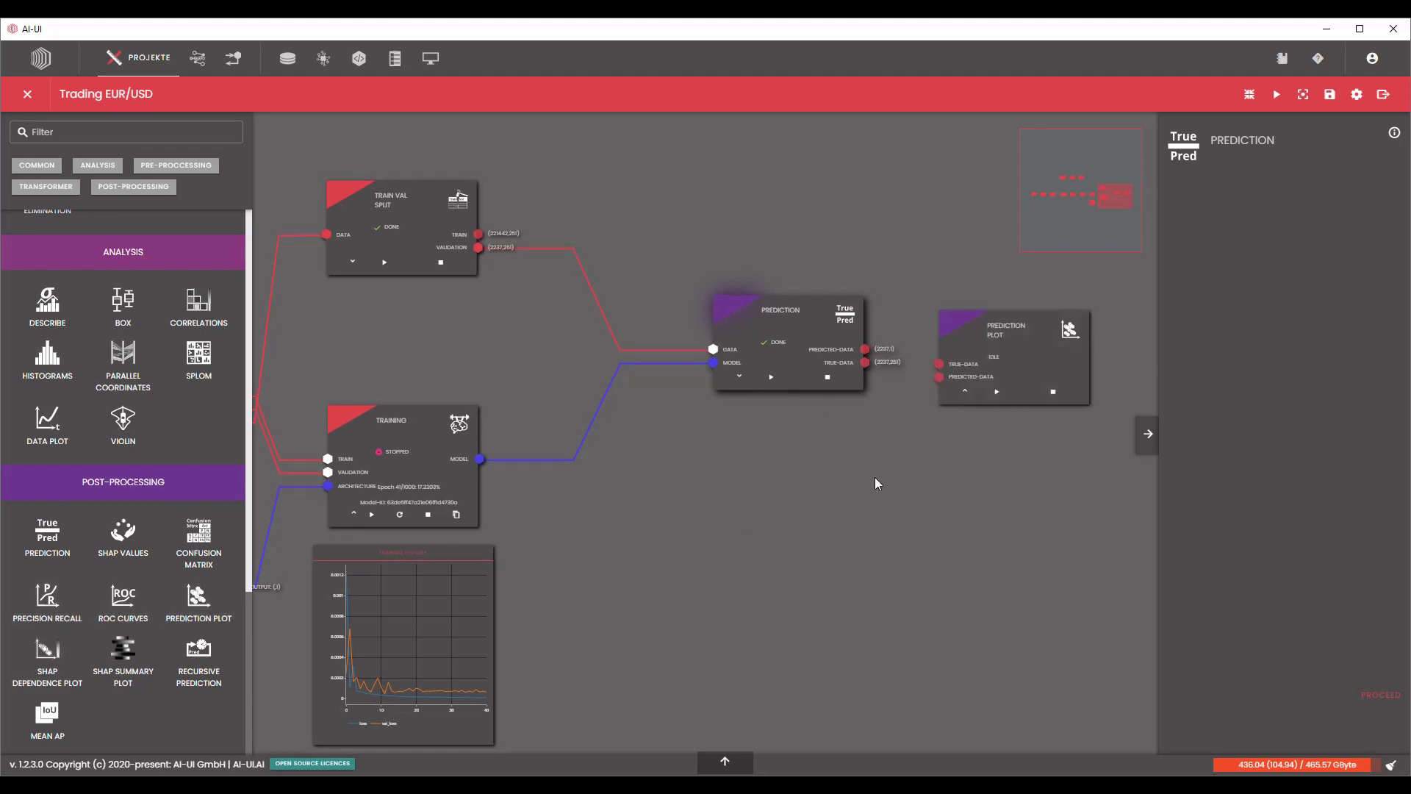
drag(879, 482, 641, 585)
drag(778, 469, 796, 452)
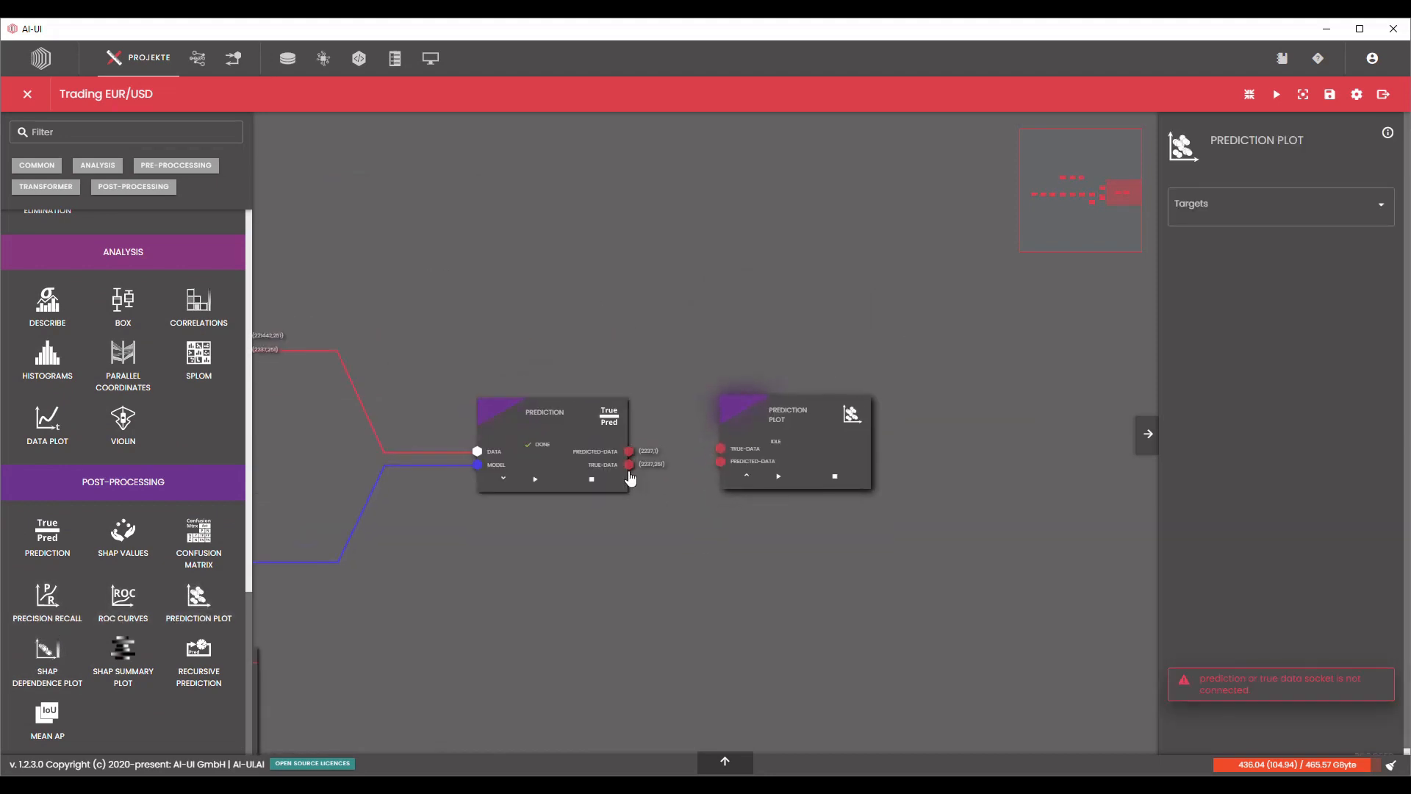
Connect the Prediction block's predicted-data and true-data outputs to the matching Prediction Plot inputs, and process the plot.
drag(629, 464, 720, 461)
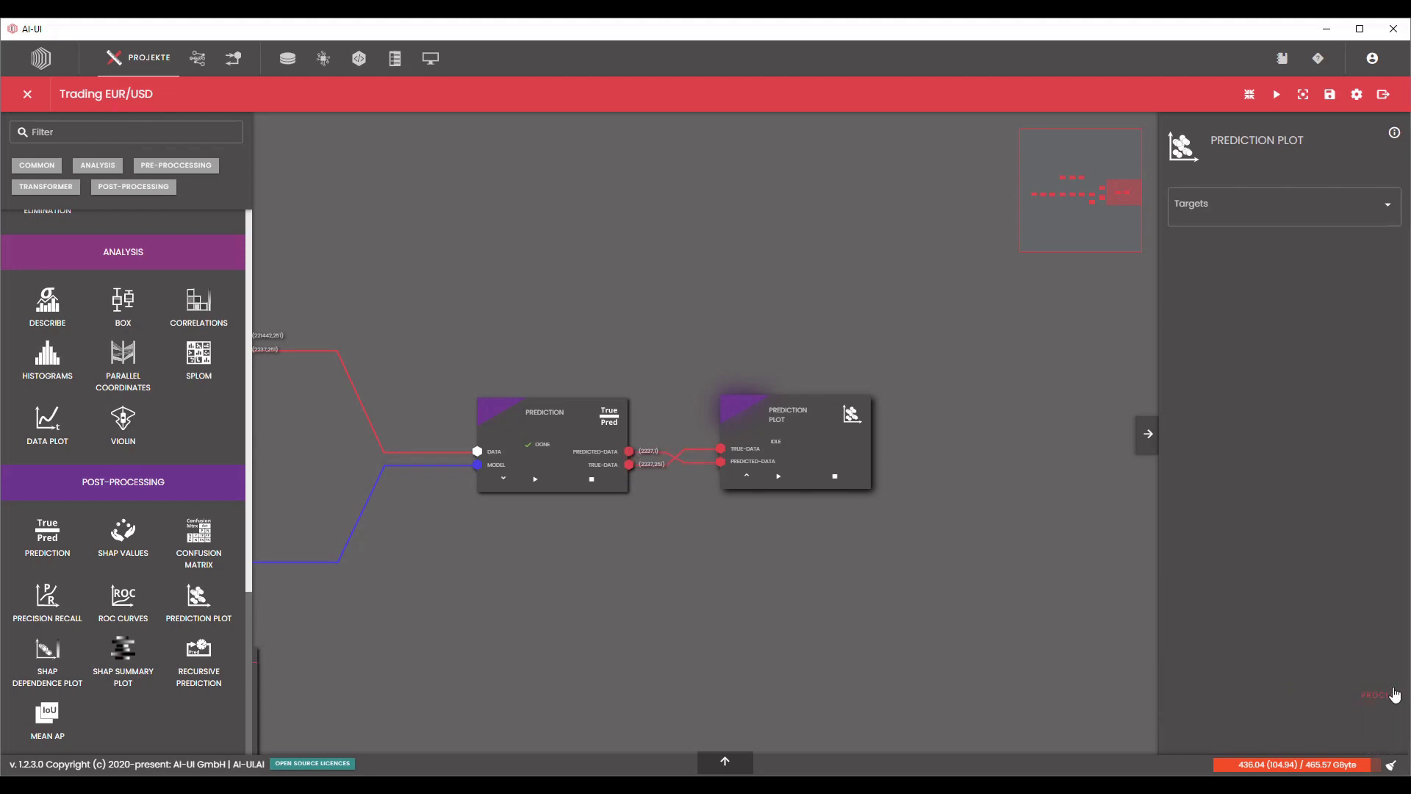
click(1383, 693)
scroll(761, 647, up, 3)
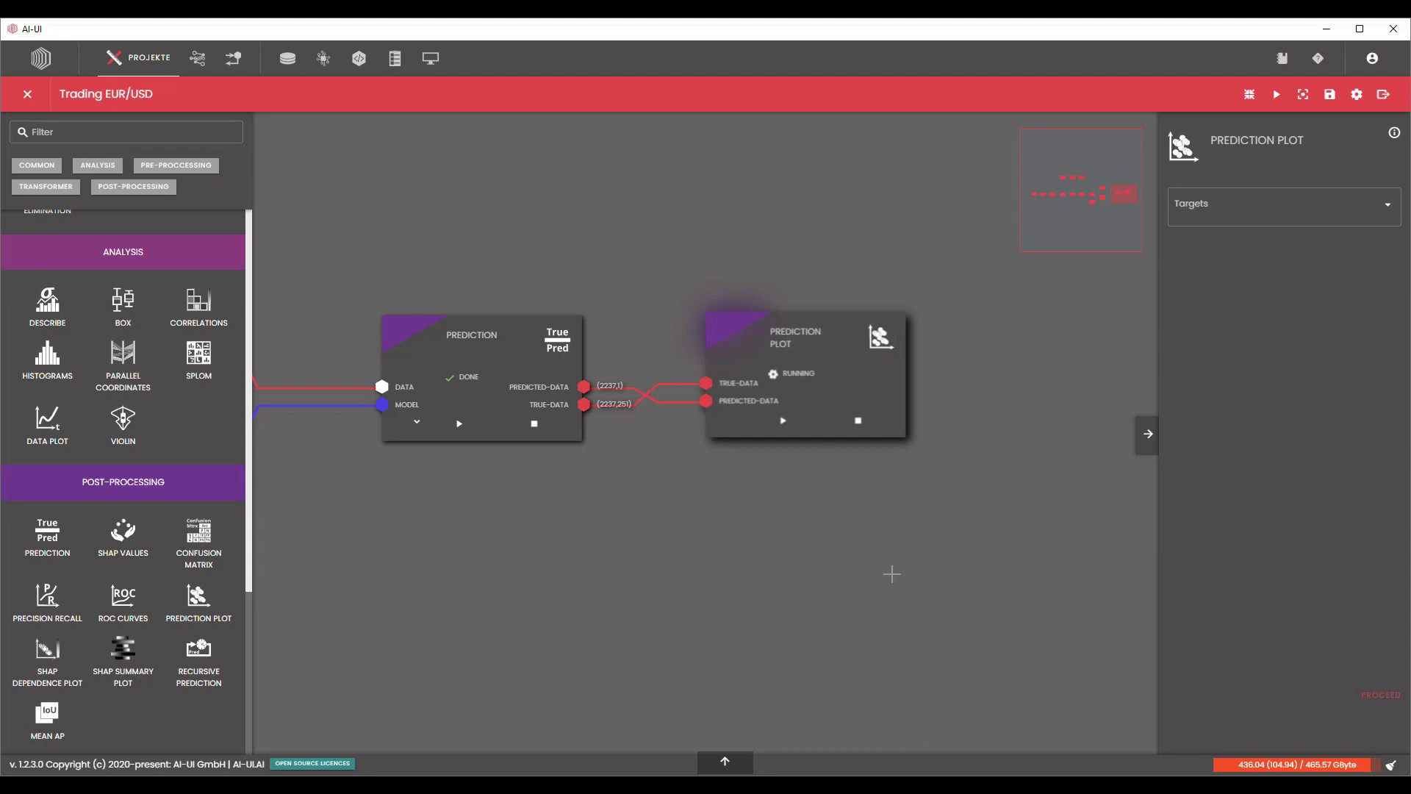
Enlarge the Close Kurtosis plot card under the Prediction Plot block to a wide format.
scroll(1019, 536, up, 5)
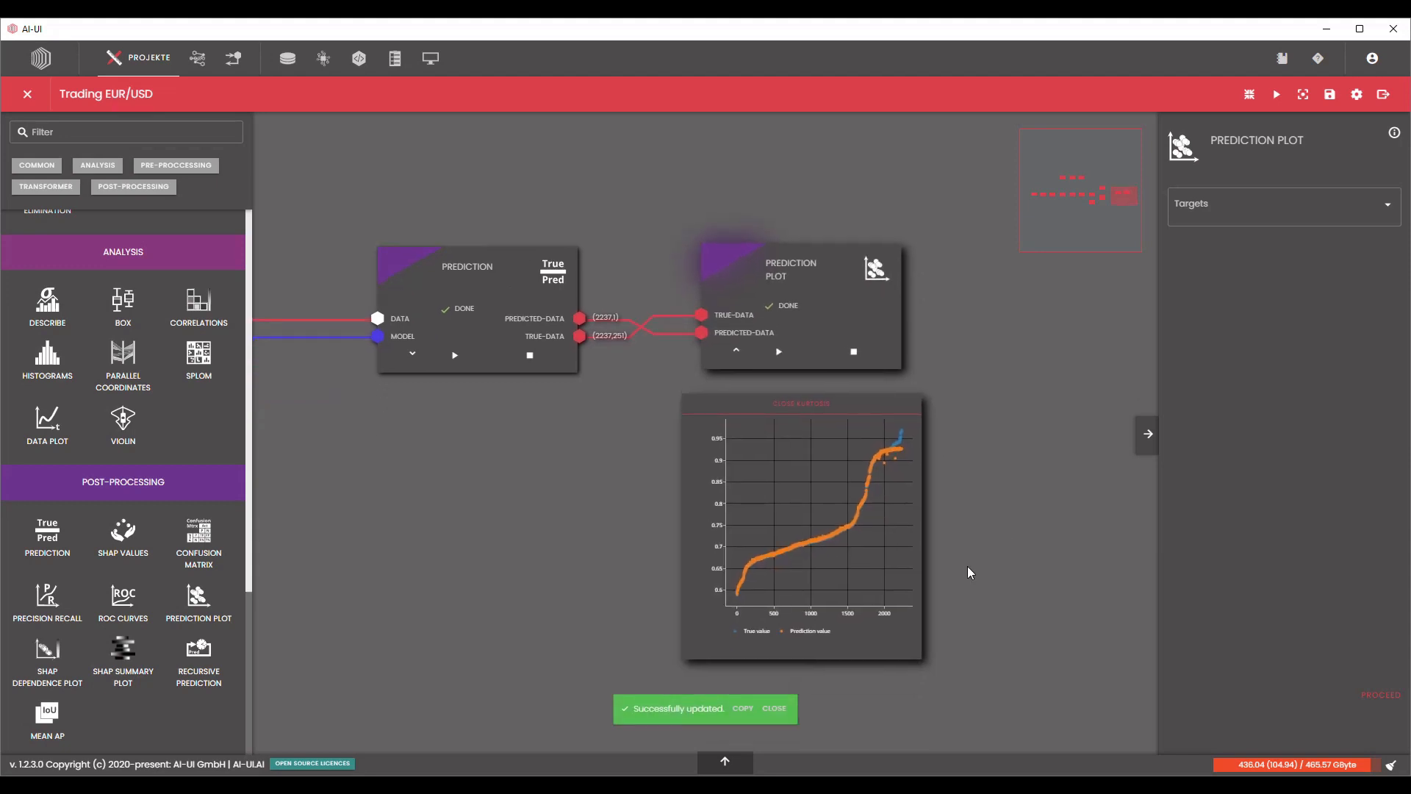
scroll(967, 566, up, 3)
scroll(991, 545, up, 3)
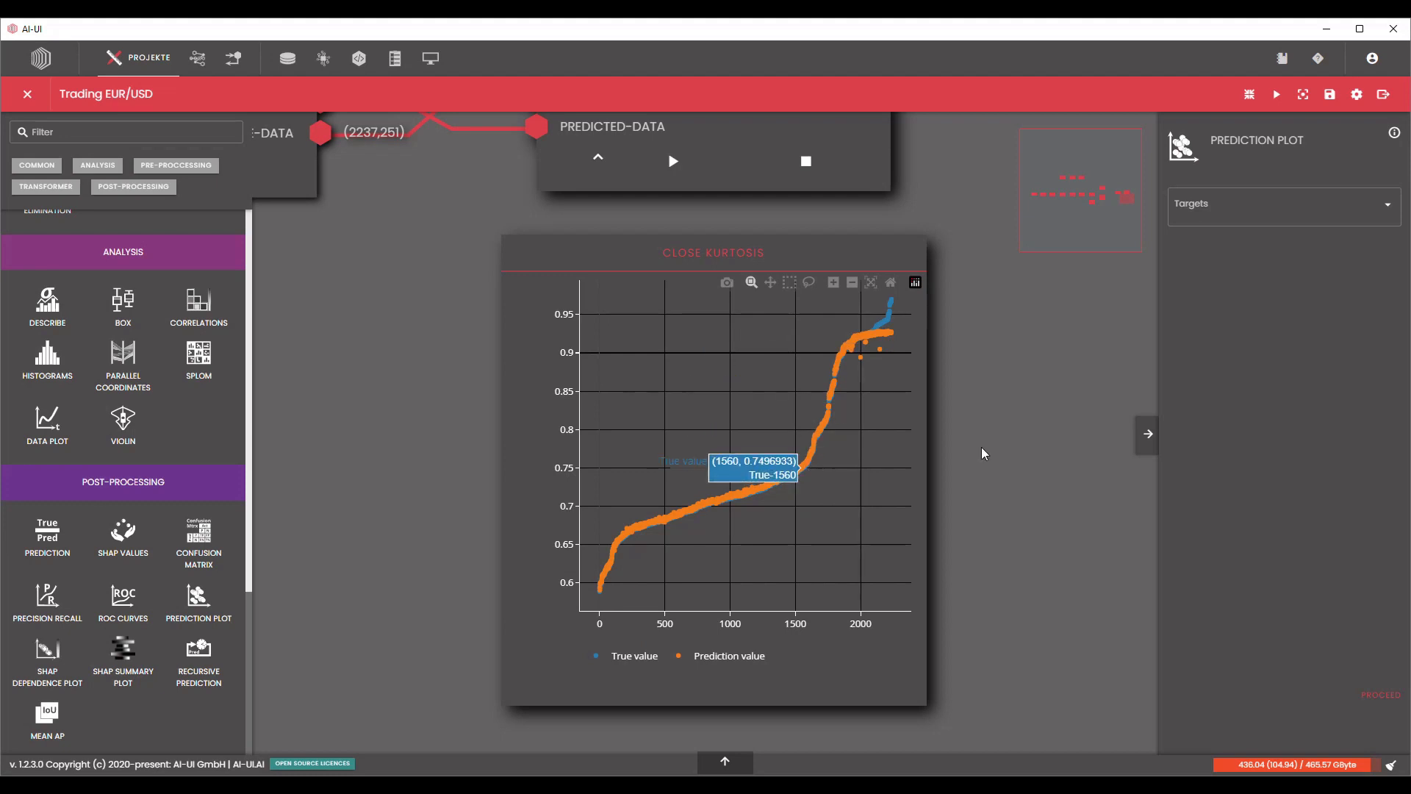
scroll(983, 454, down, 5)
drag(984, 534, 799, 453)
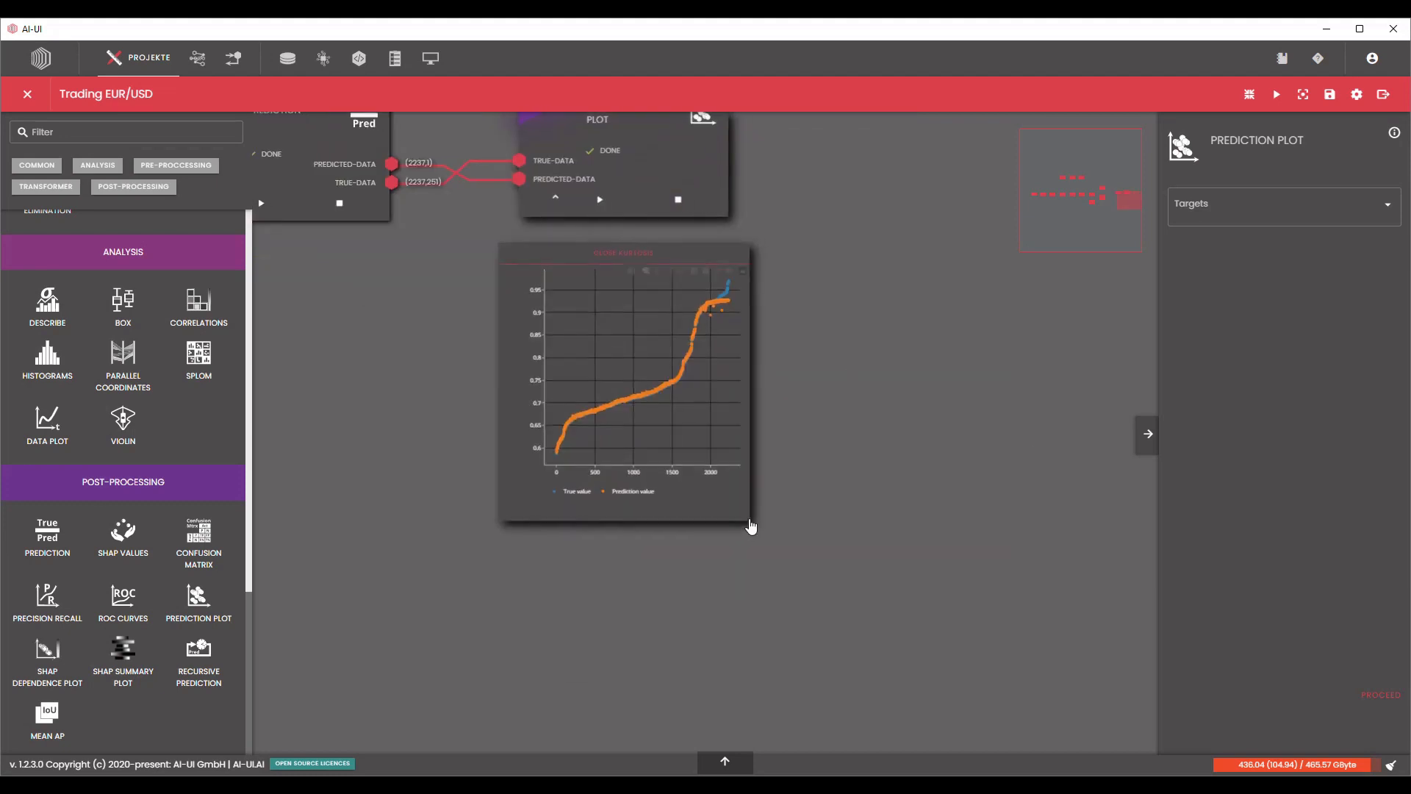
drag(750, 525, 1040, 759)
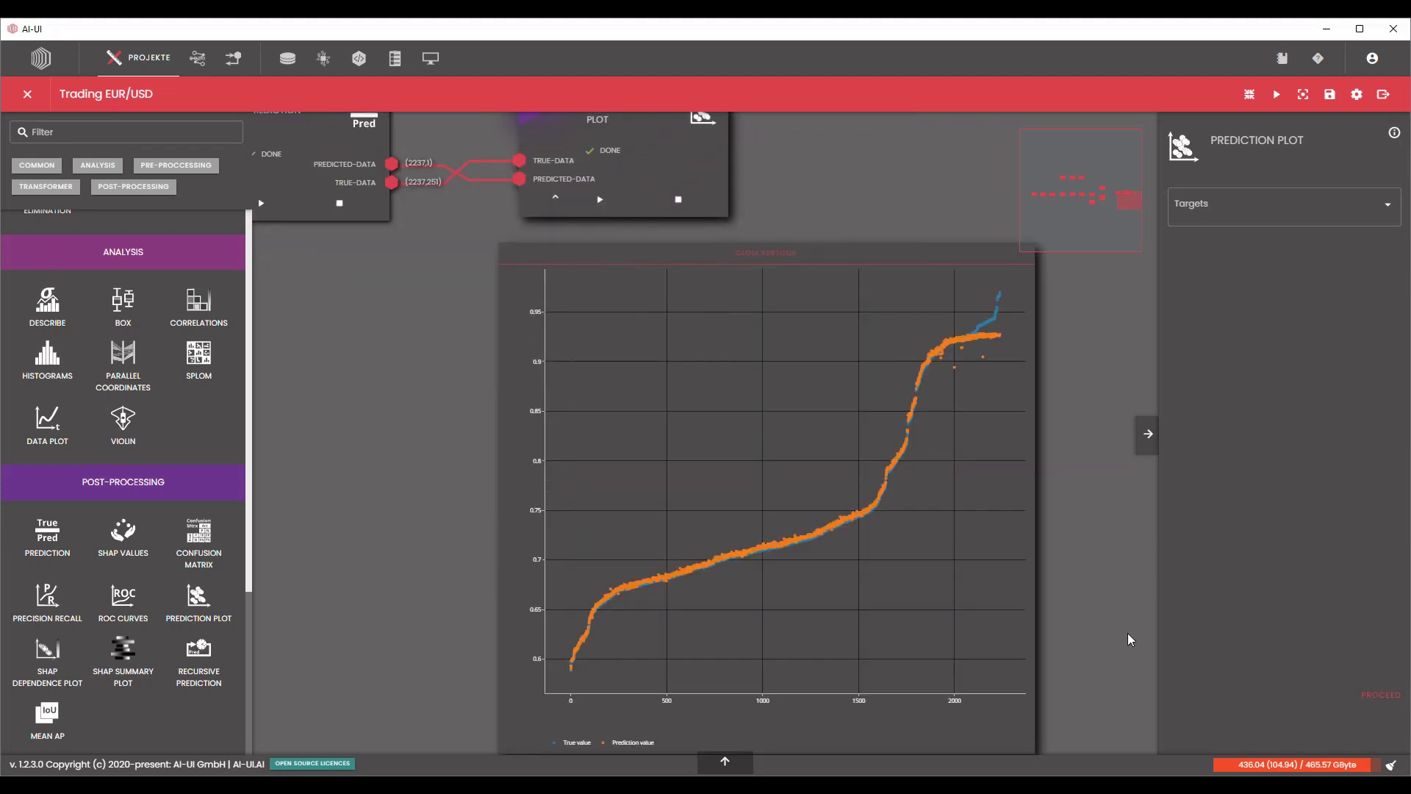
drag(1127, 633, 973, 470)
scroll(976, 490, down, 2)
scroll(976, 490, down, 2)
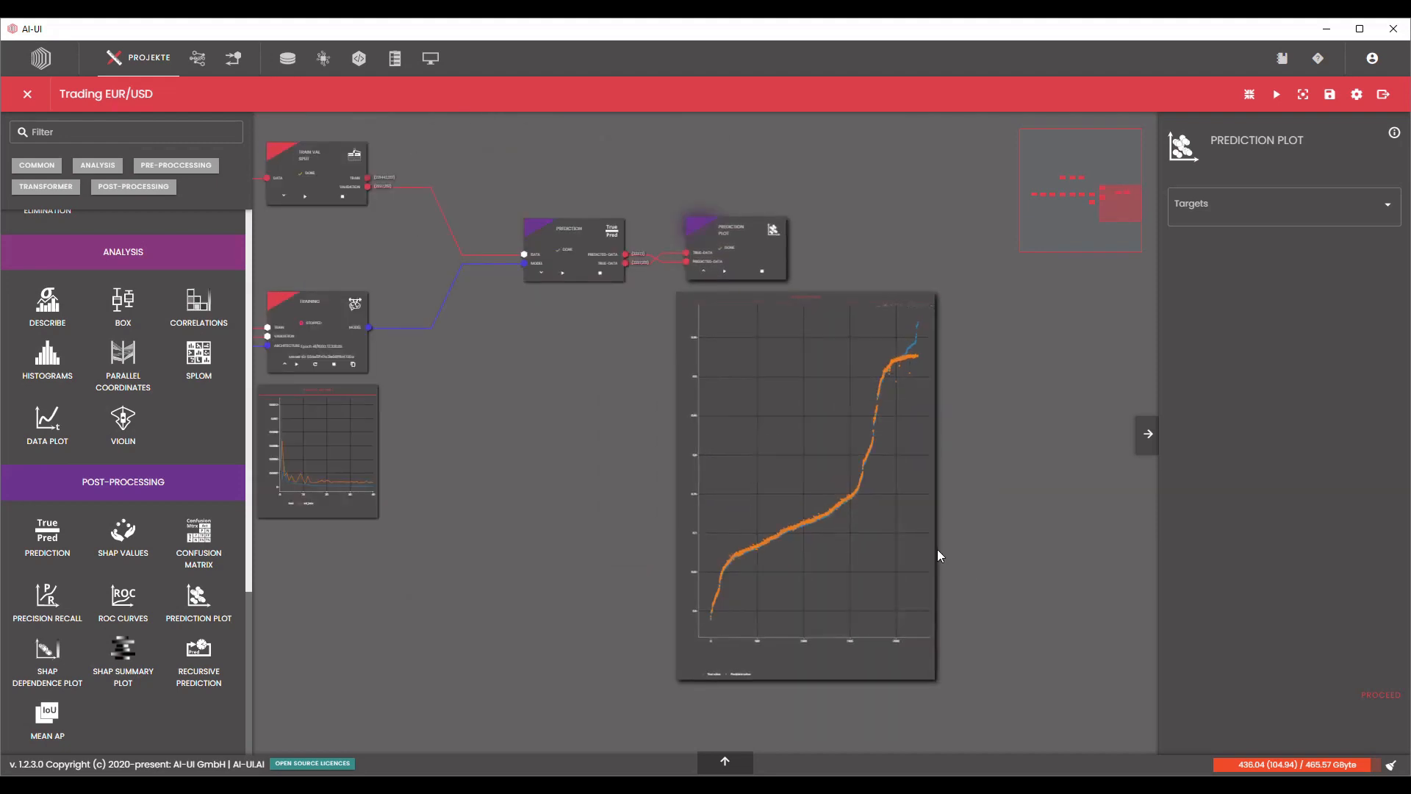
drag(938, 552, 1135, 657)
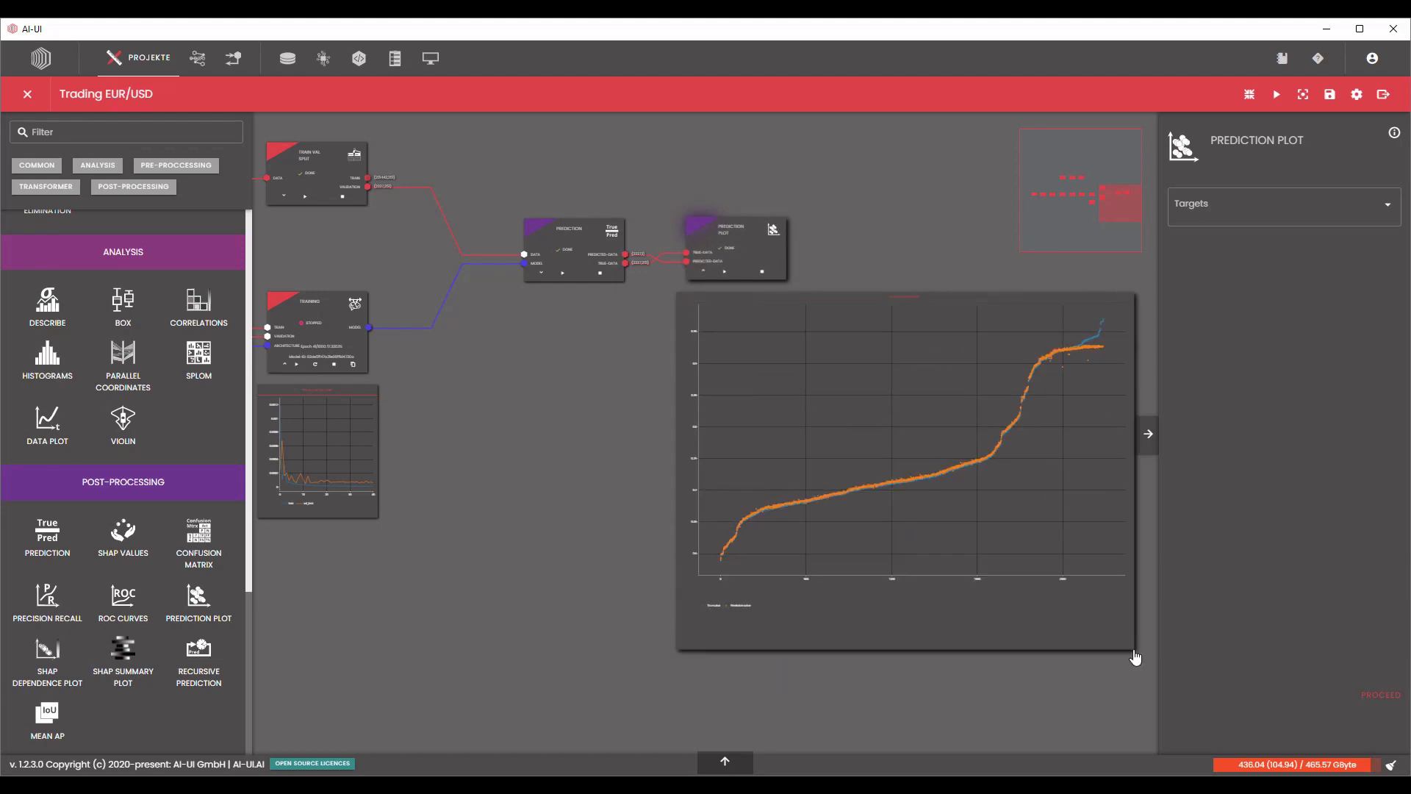
Compare the true and predicted values along the plot's curve, including its middle section and its upper end.
scroll(935, 536, up, 5)
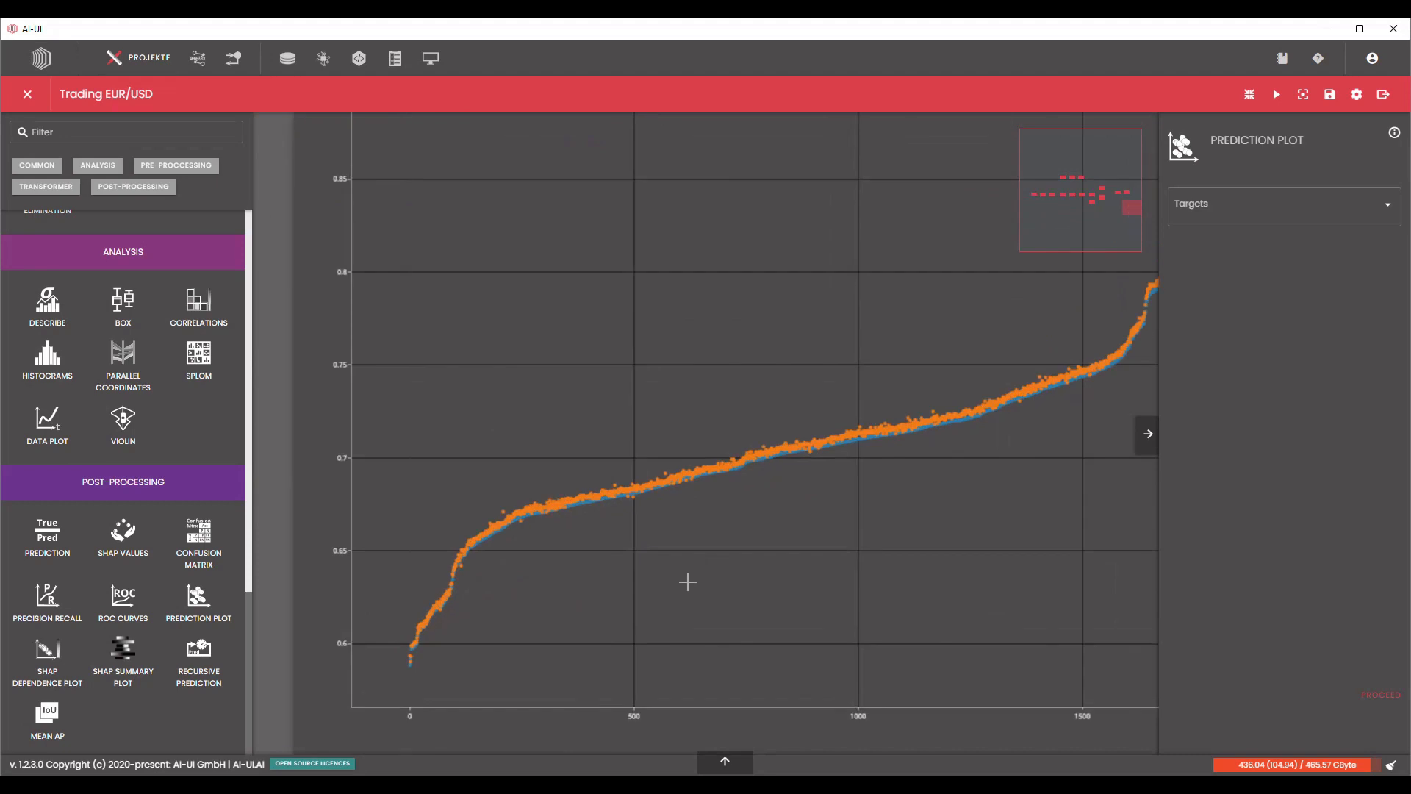
scroll(687, 582, up, 1)
mouse_move(536, 483)
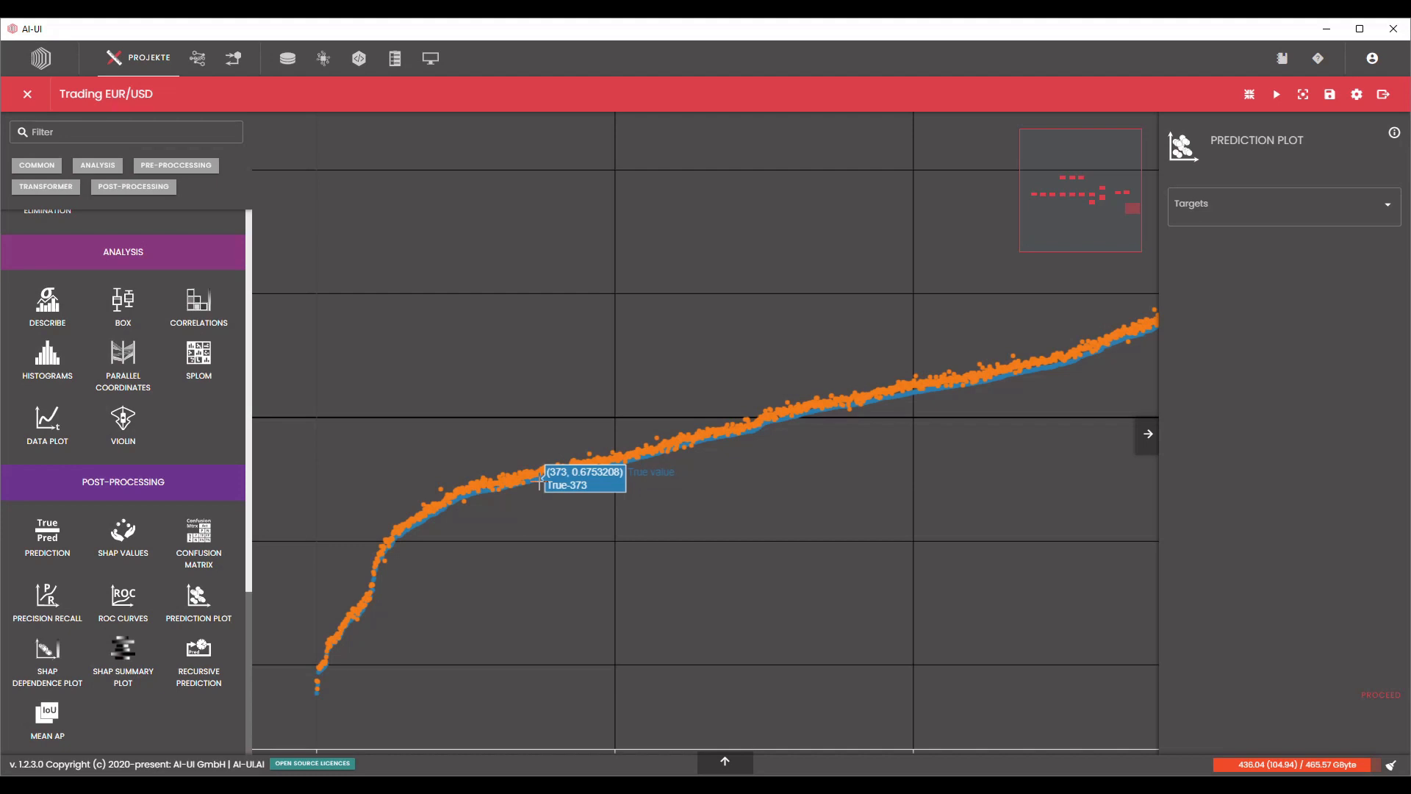
double_click(543, 478)
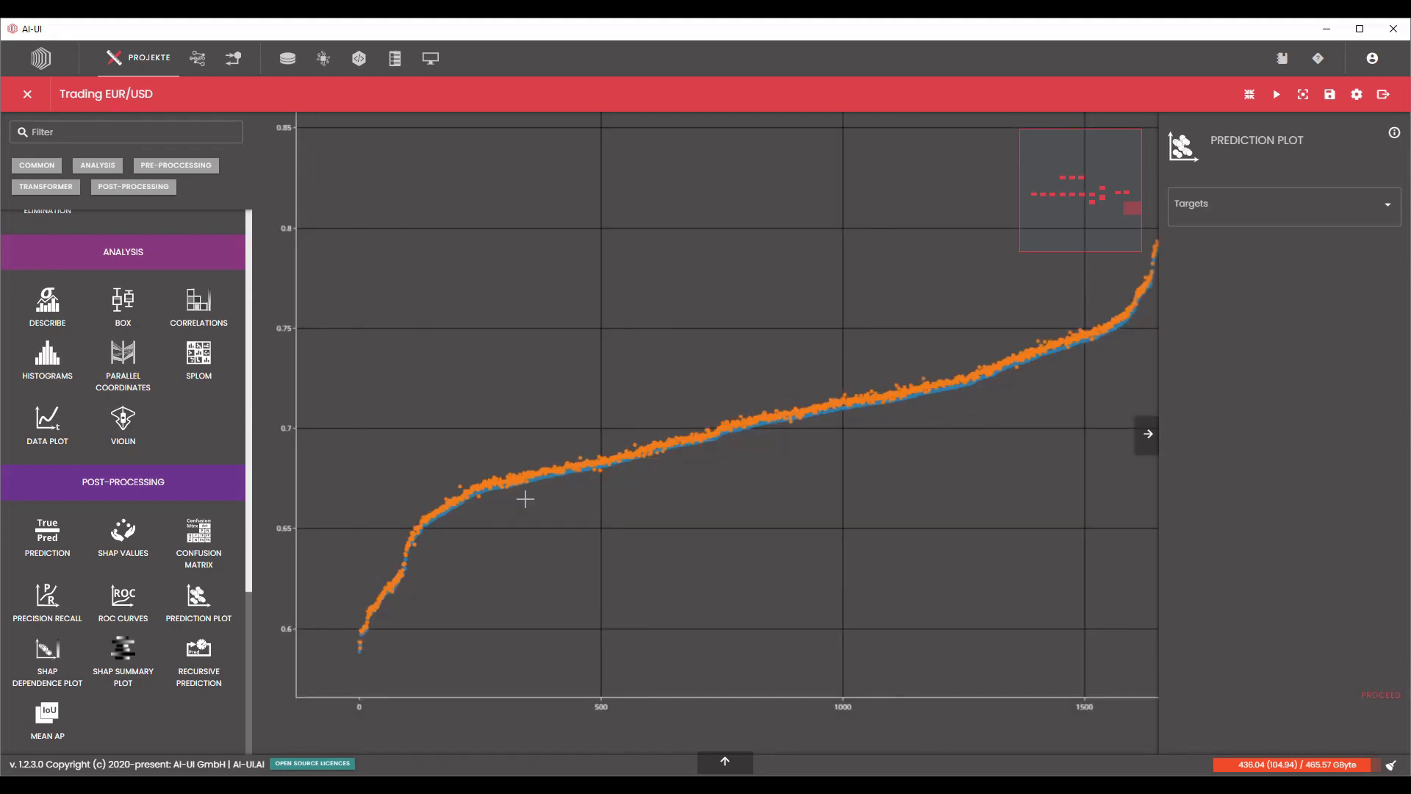
mouse_move(1072, 311)
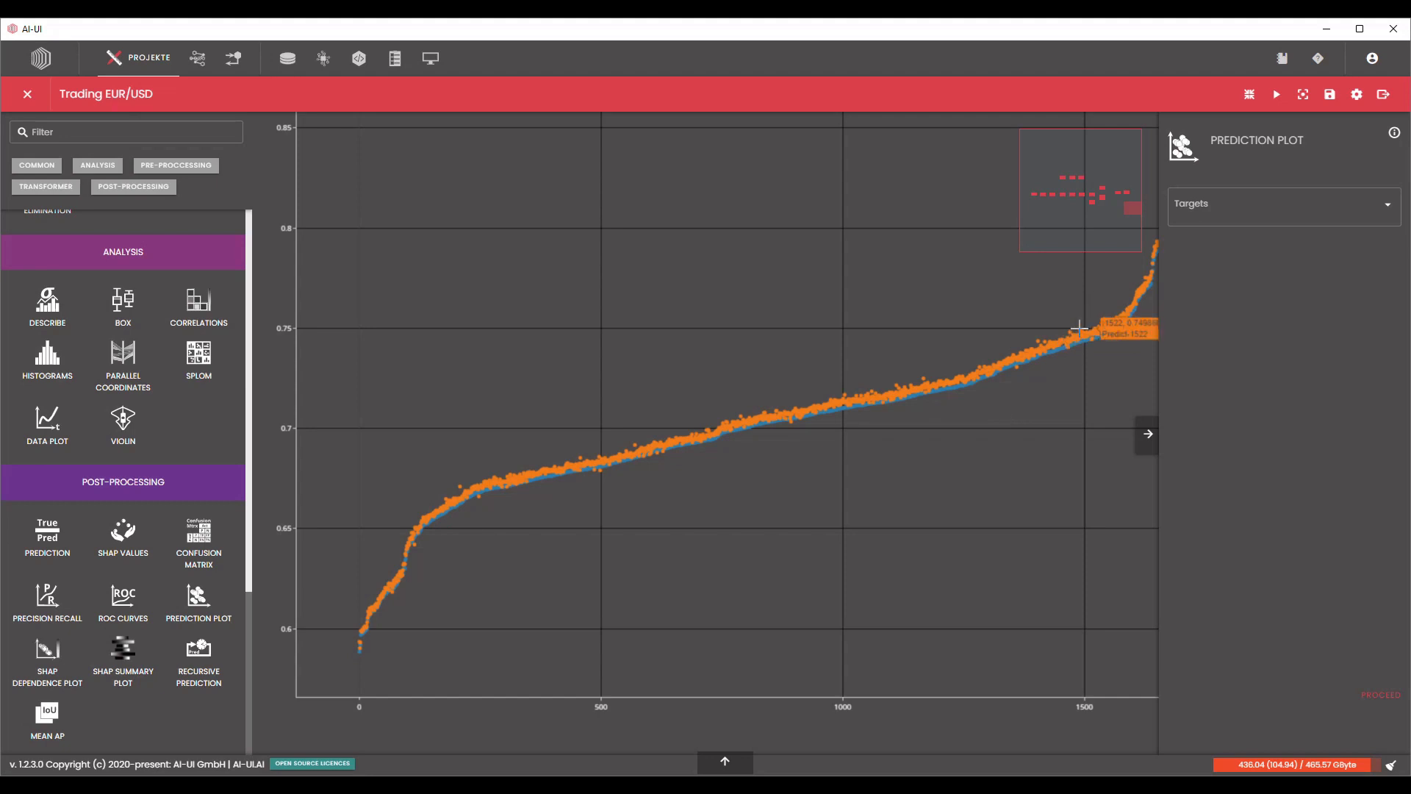
scroll(1039, 360, down, 3)
drag(471, 422, 258, 471)
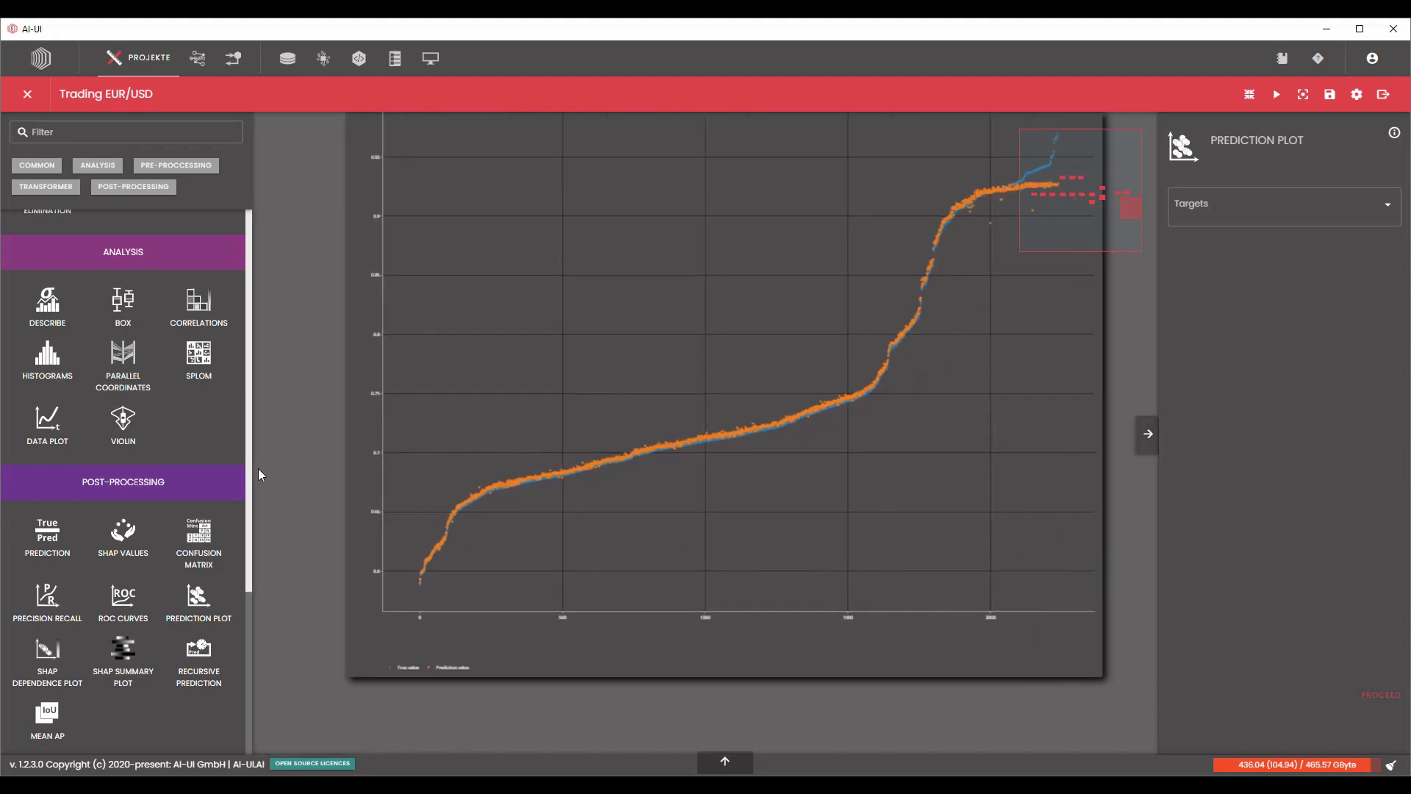
drag(1147, 337, 1041, 424)
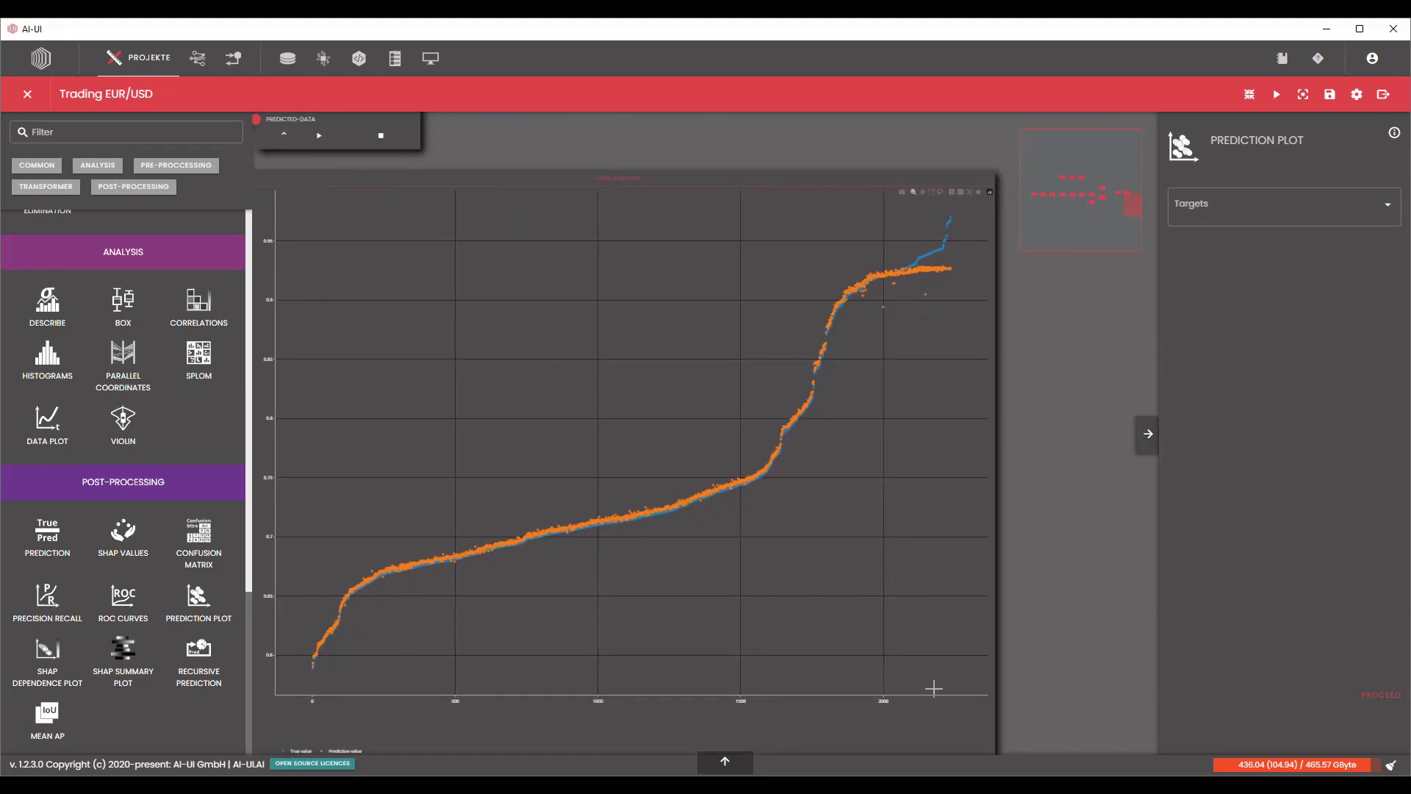
mouse_move(944, 241)
mouse_move(908, 282)
scroll(963, 393, down, 2)
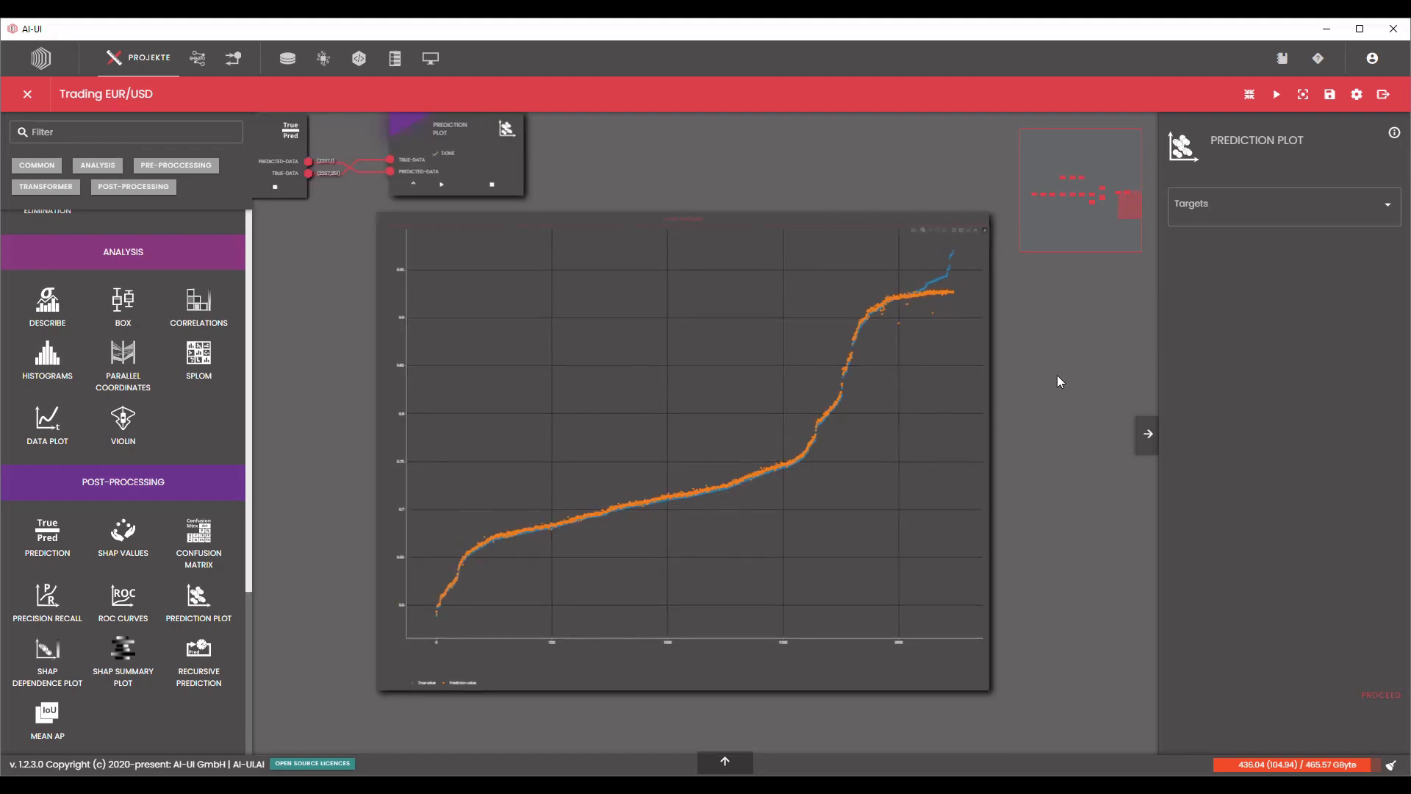
mouse_move(948, 273)
mouse_move(674, 496)
scroll(927, 176, down, 1)
scroll(927, 170, down, 1)
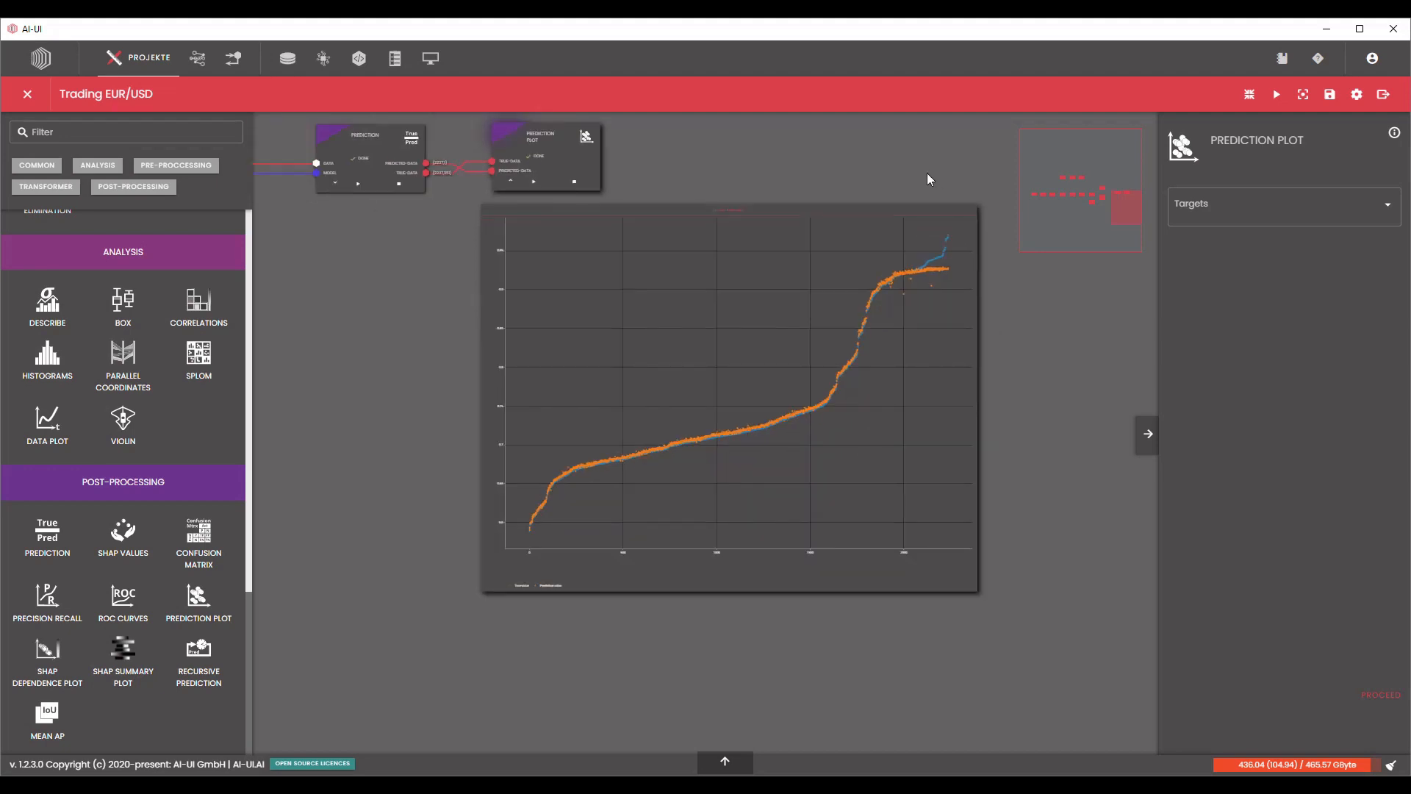
drag(927, 174, 931, 257)
drag(801, 252, 866, 262)
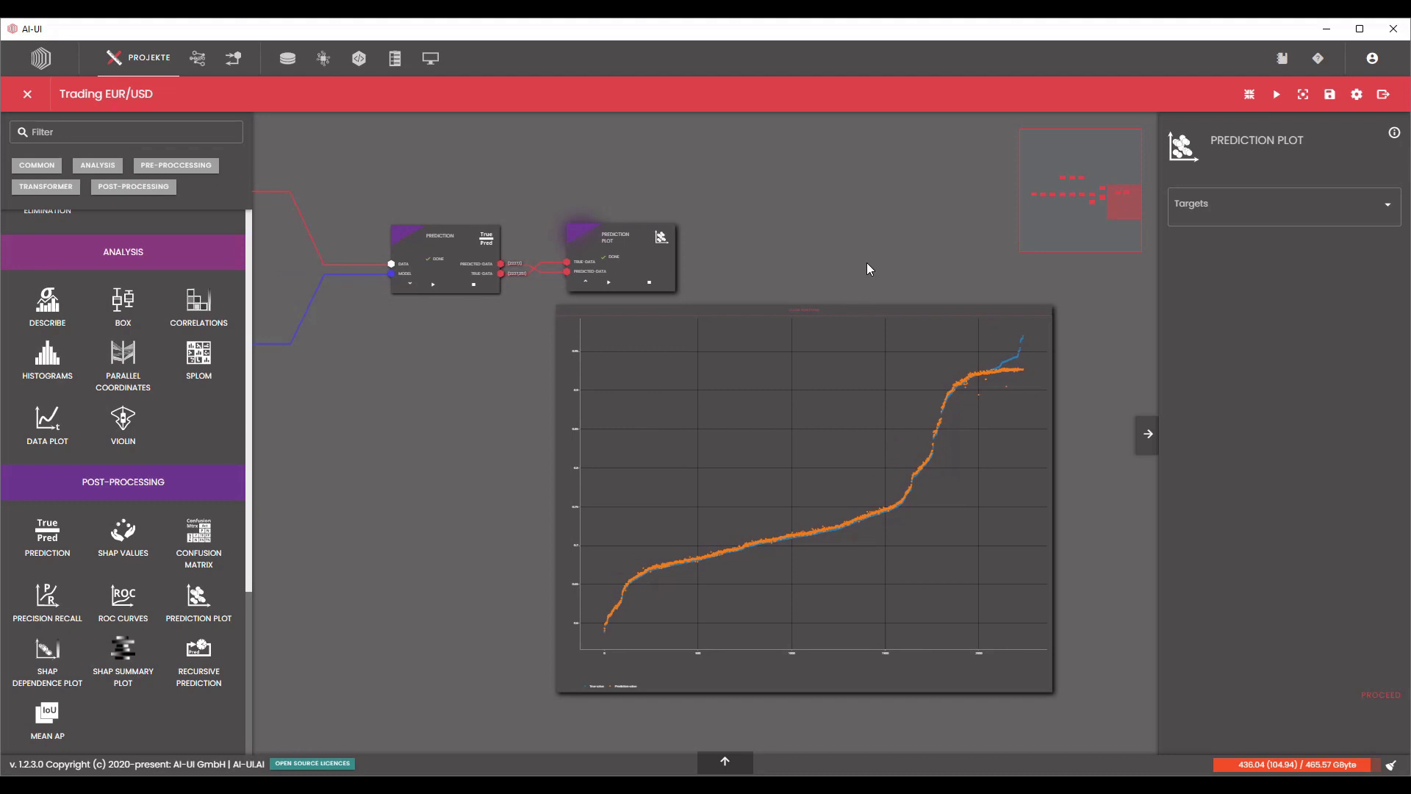
scroll(880, 262, down, 1)
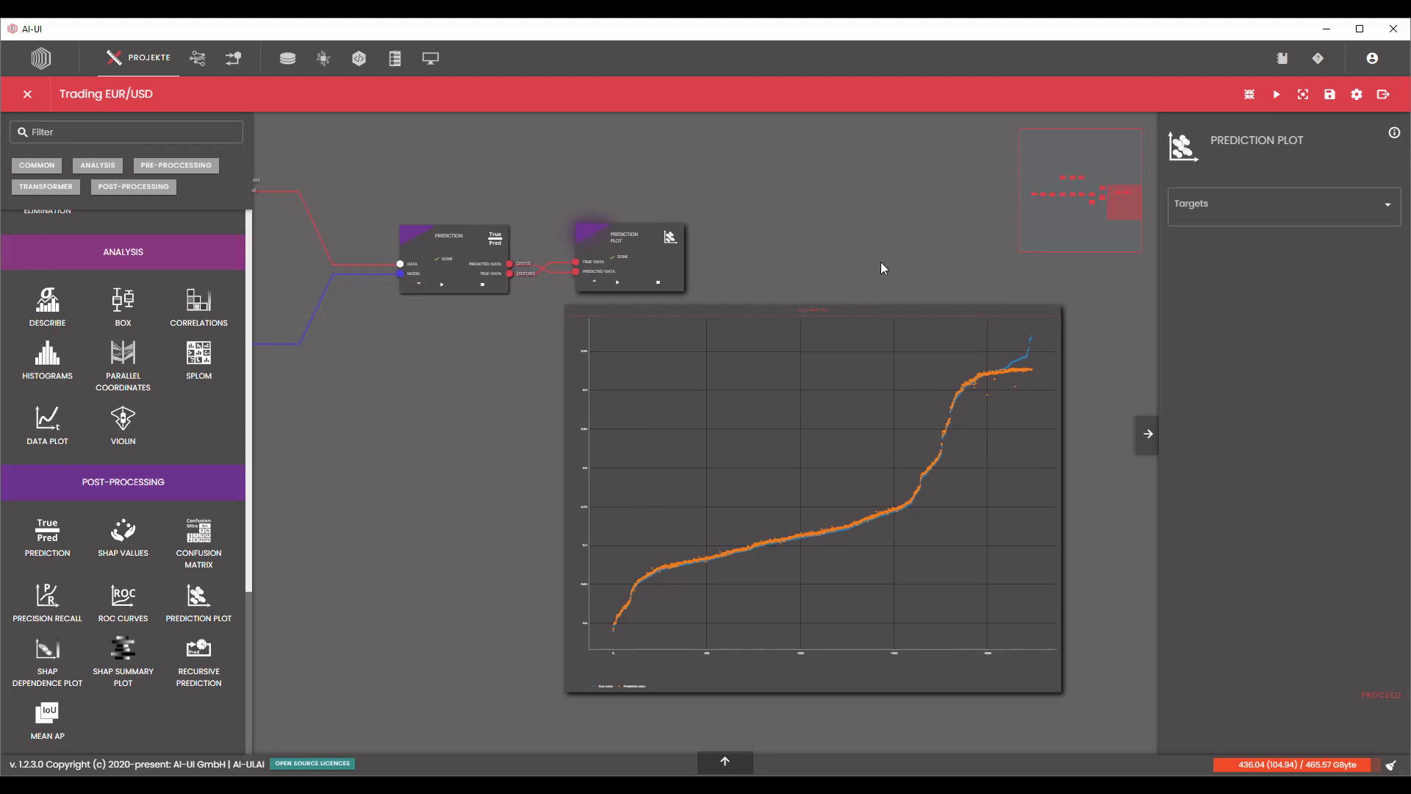
scroll(880, 262, down, 1)
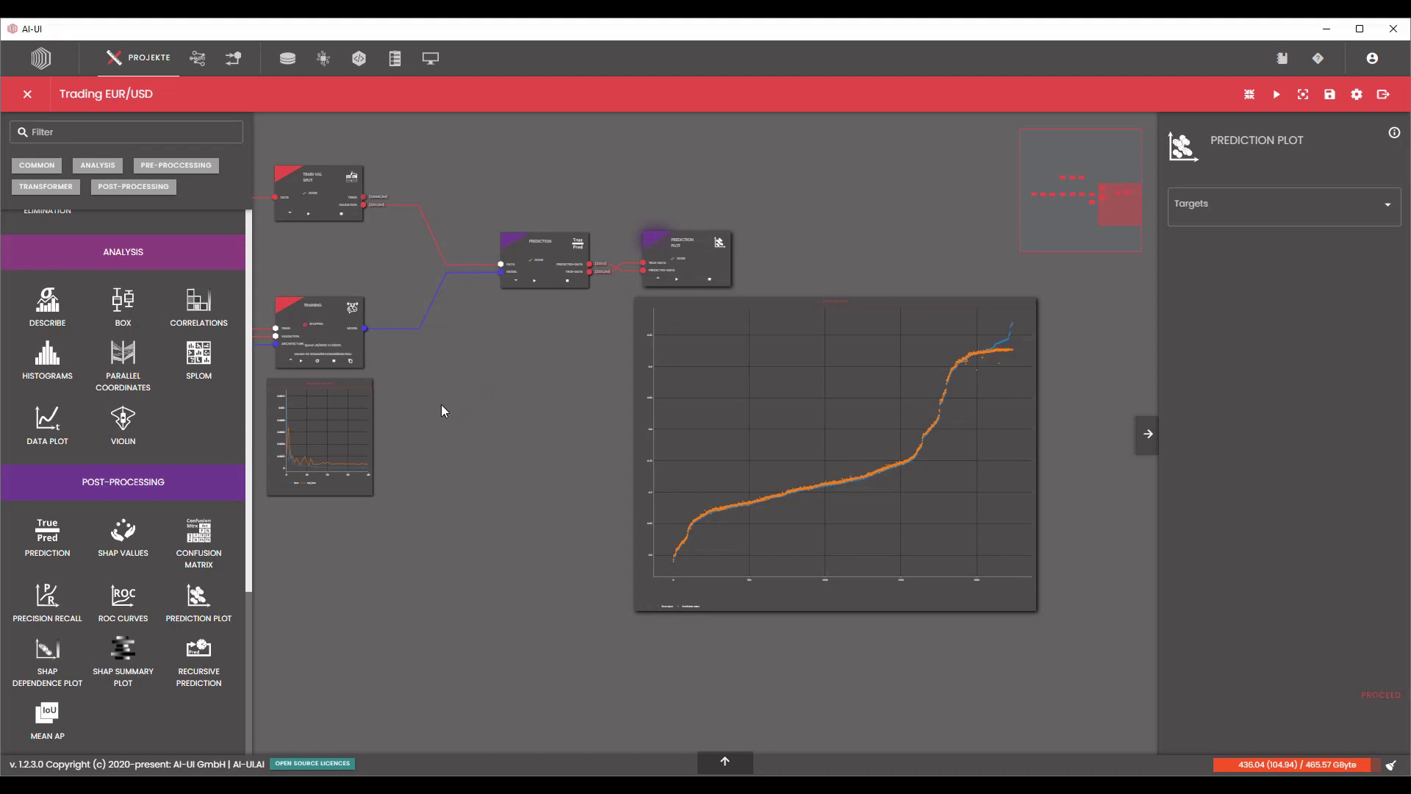
drag(471, 392, 508, 400)
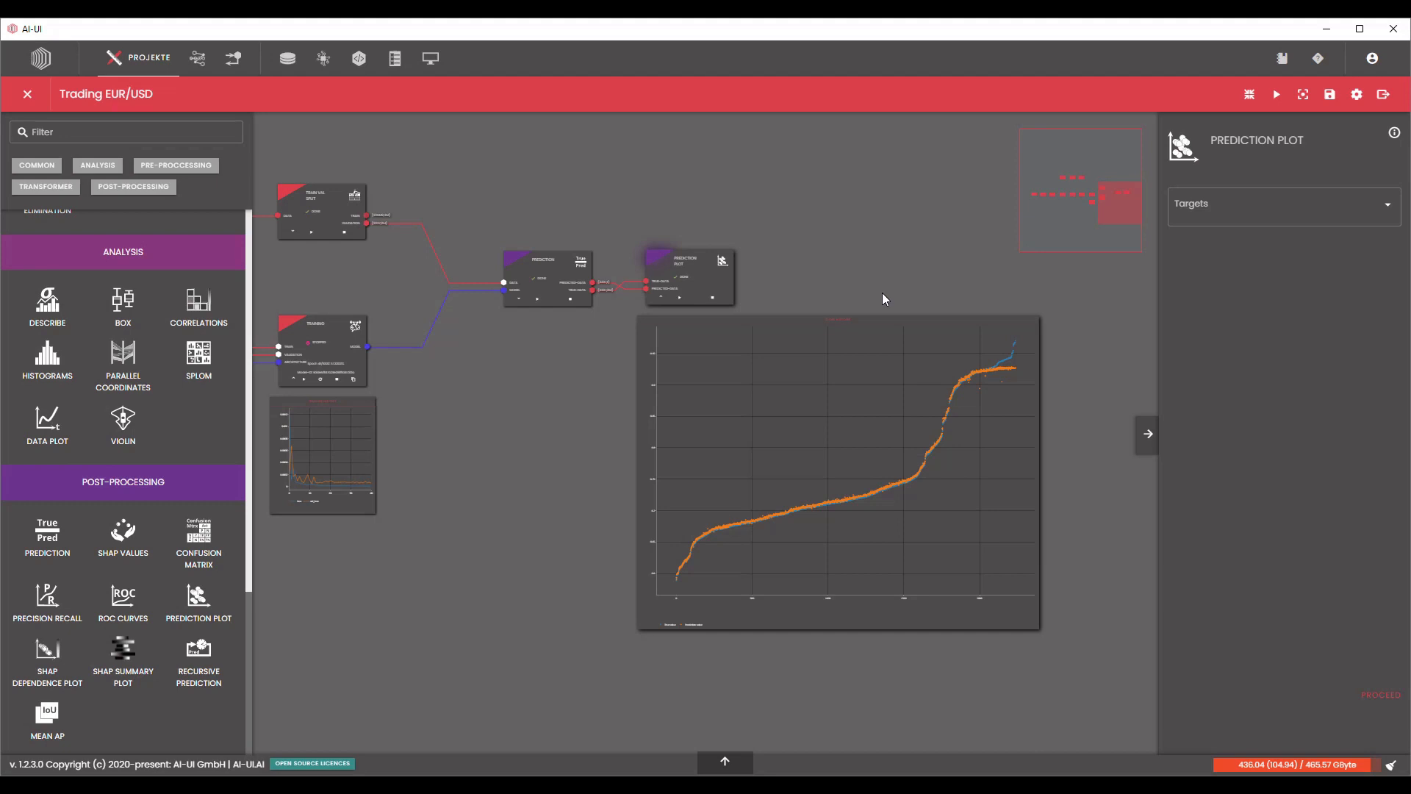
scroll(650, 521, down, 2)
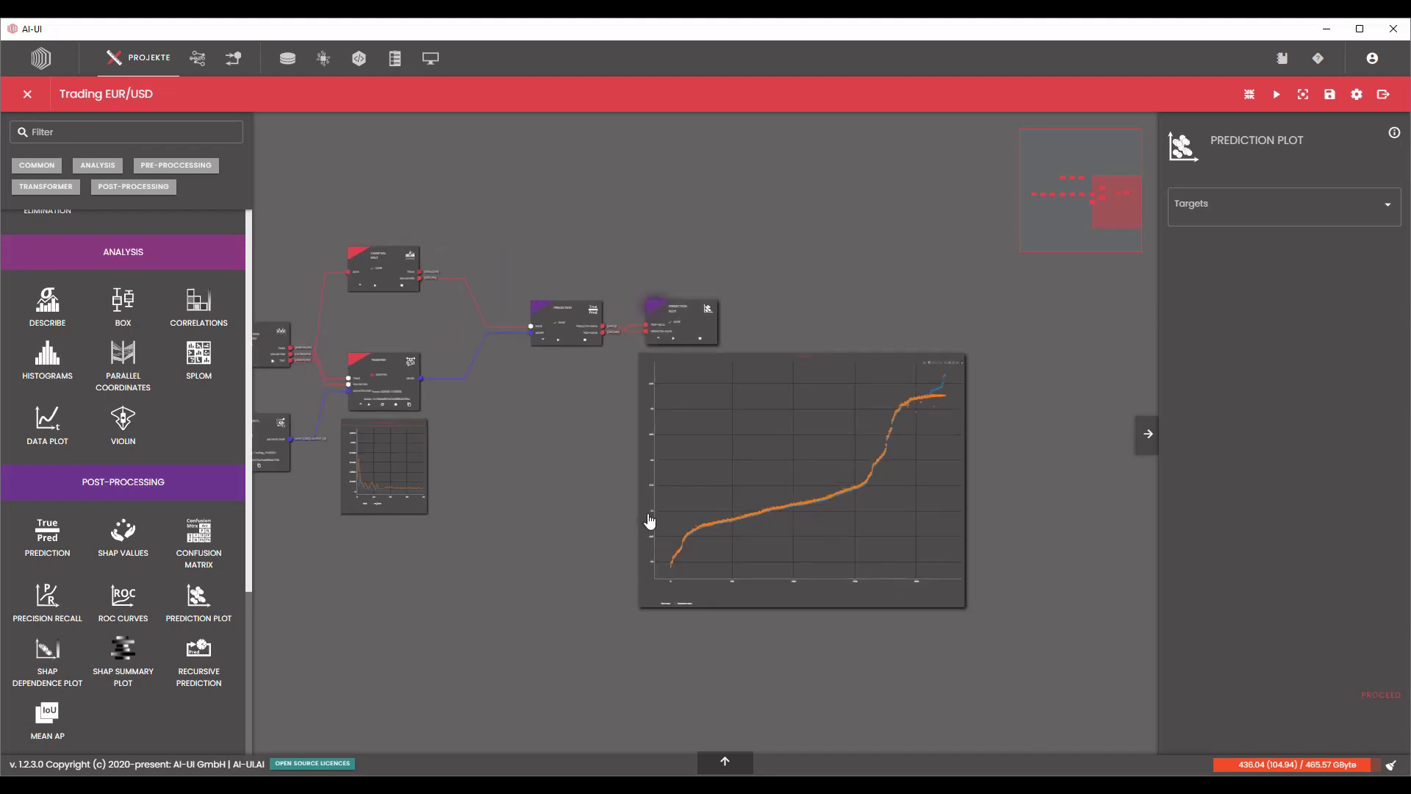
Examine up close how the predicted points are spread around the true values in the plot's lower and middle section.
scroll(826, 541, up, 2)
scroll(899, 515, up, 1)
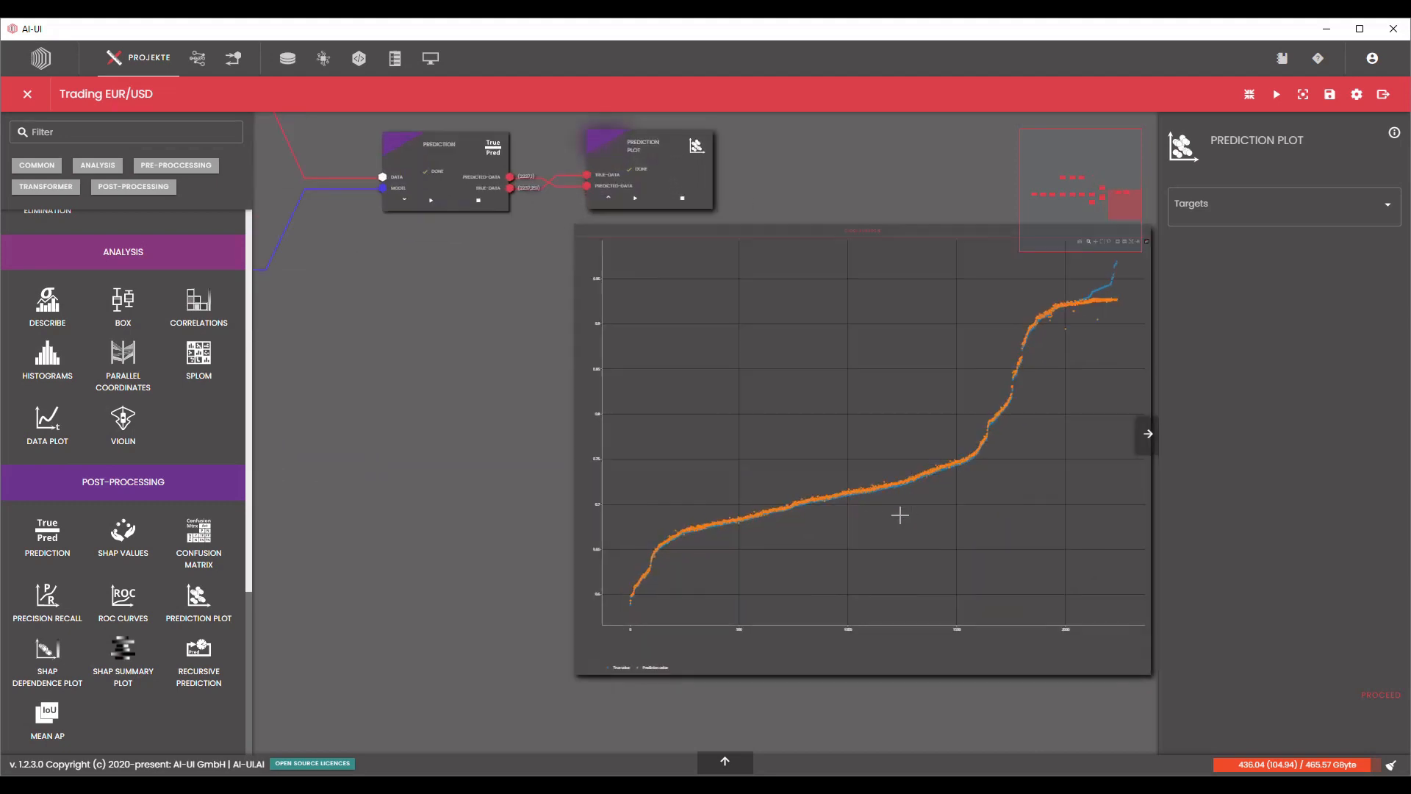
scroll(809, 532, up, 2)
scroll(686, 500, up, 1)
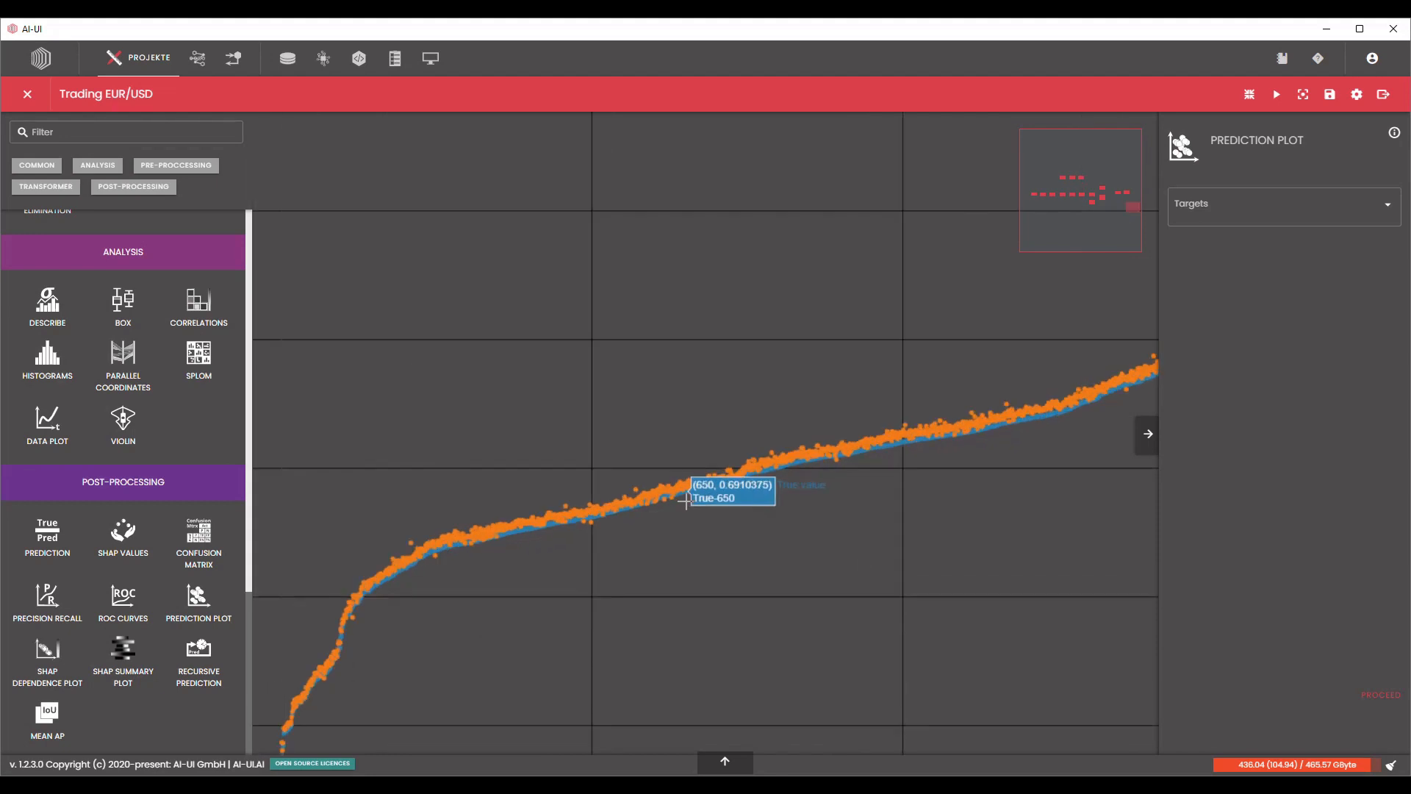
scroll(685, 500, down, 3)
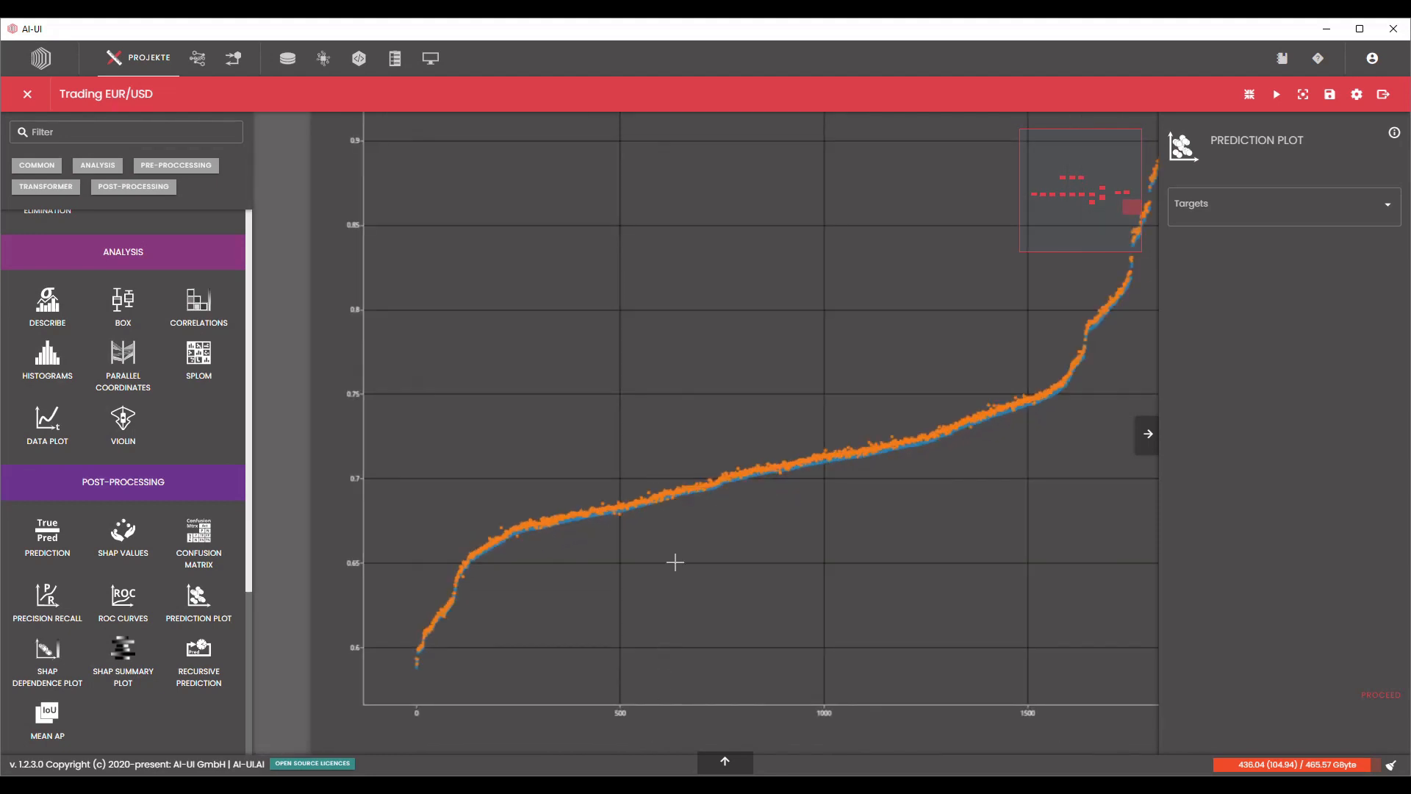
scroll(672, 493, up, 2)
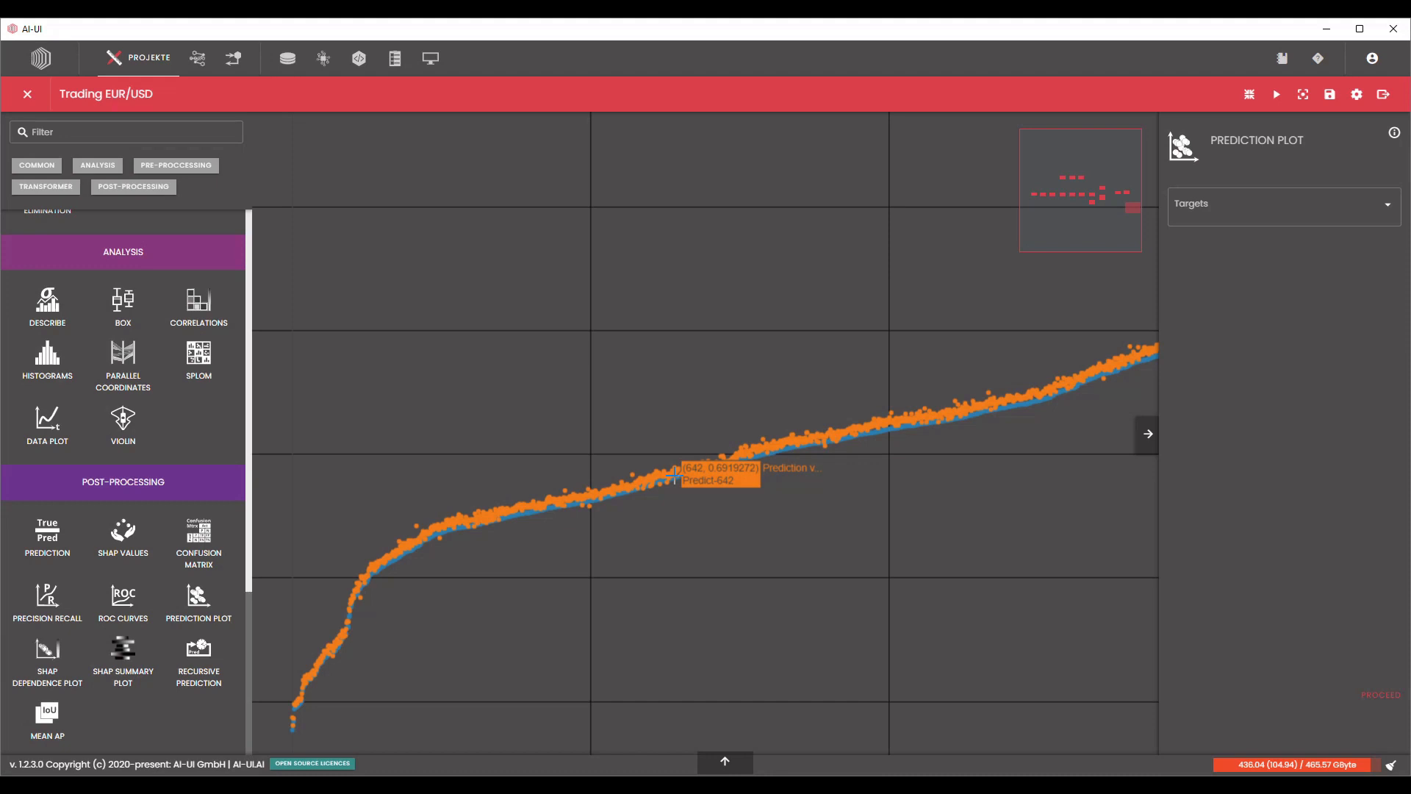
scroll(674, 476, down, 5)
drag(820, 204, 912, 250)
scroll(582, 447, down, 2)
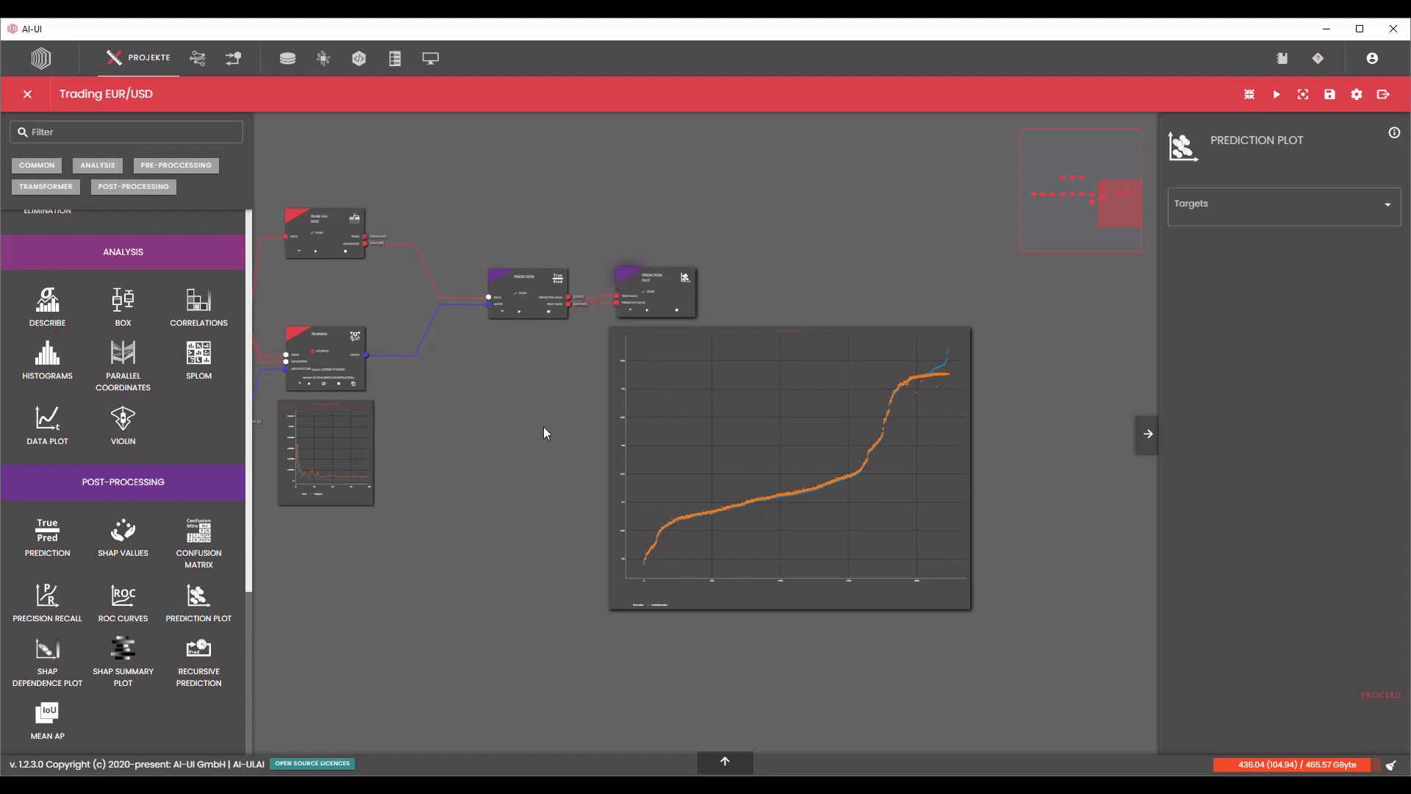
Add a new Scale block from the transformer blocks to the free area below the main pipeline row.
drag(539, 419, 594, 429)
scroll(594, 428, down, 2)
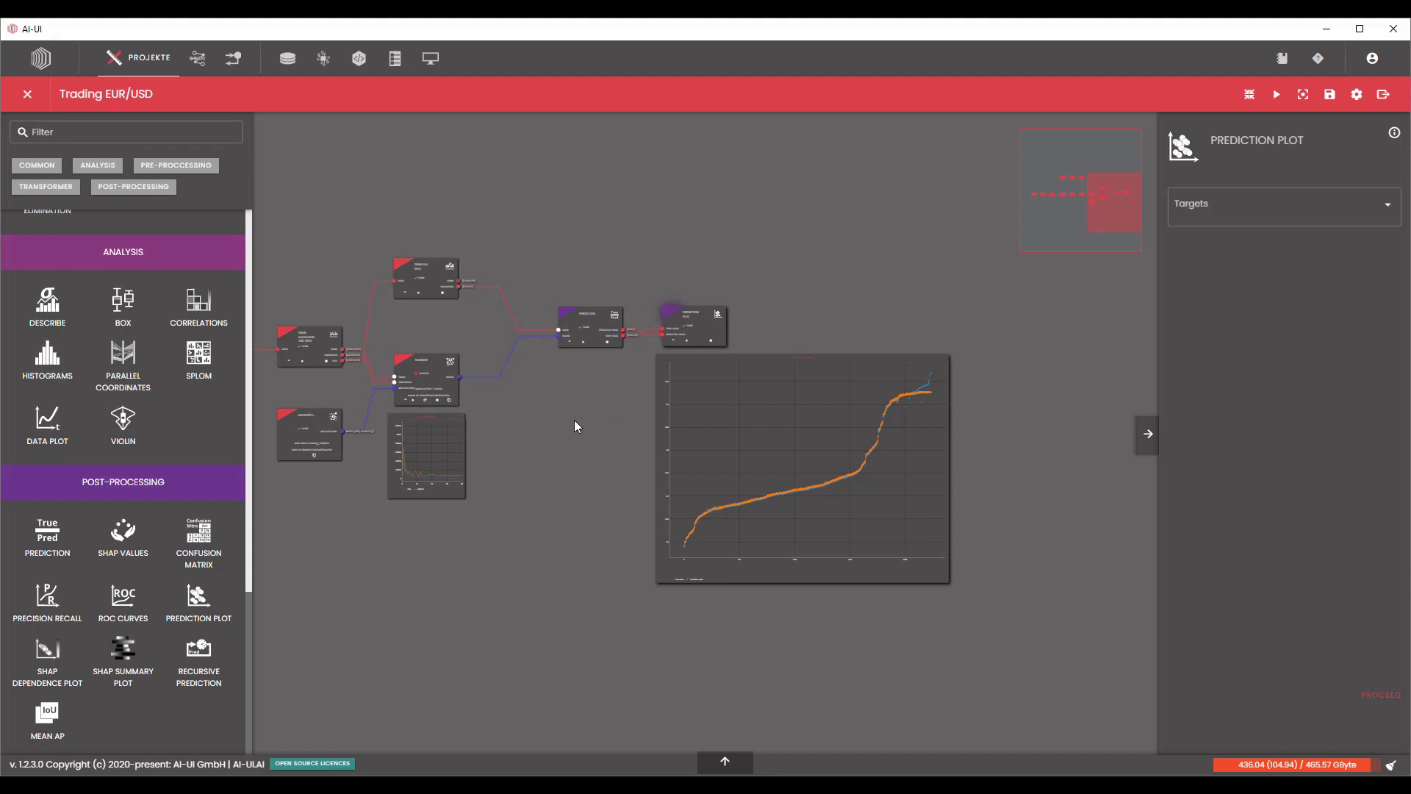
scroll(638, 429, down, 2)
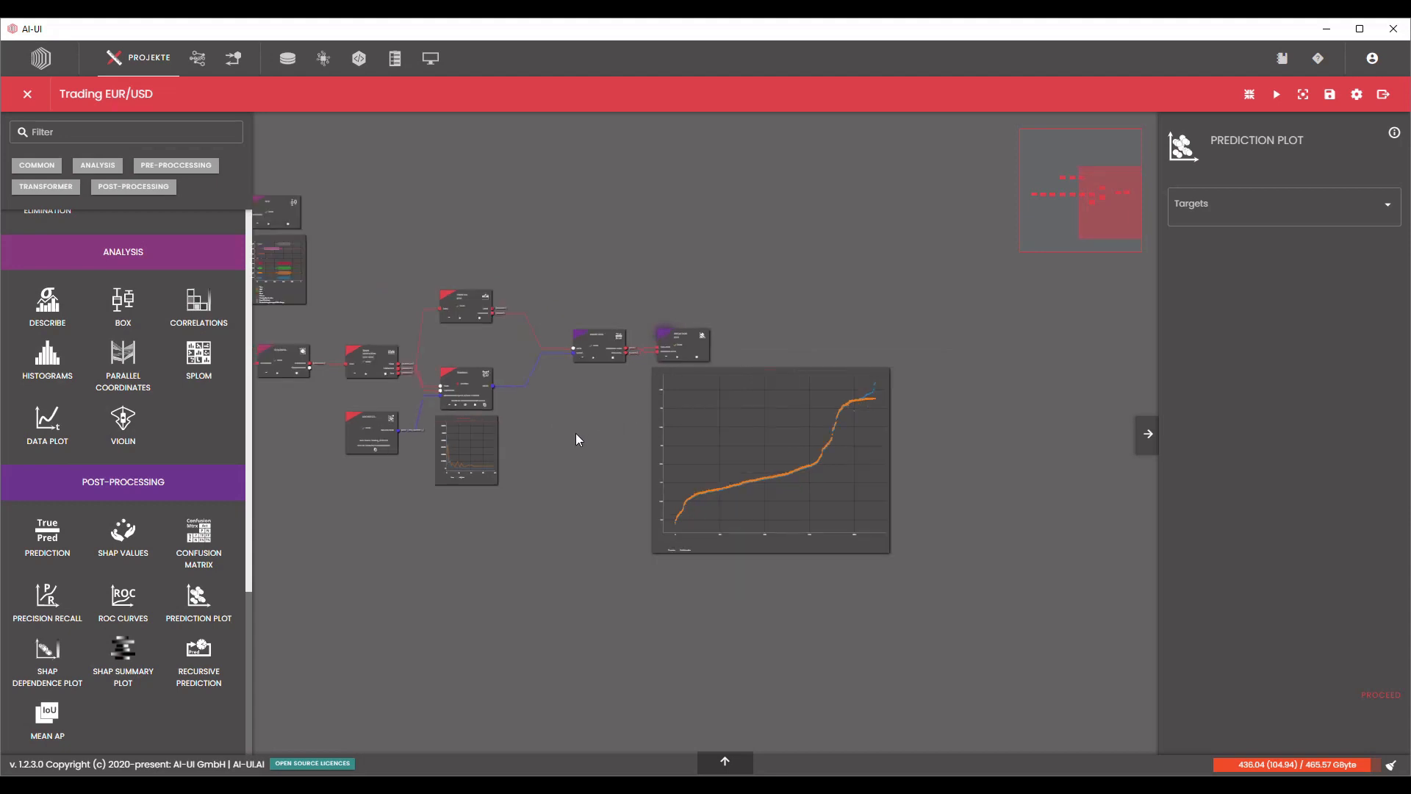
drag(576, 434, 791, 439)
drag(445, 493, 500, 524)
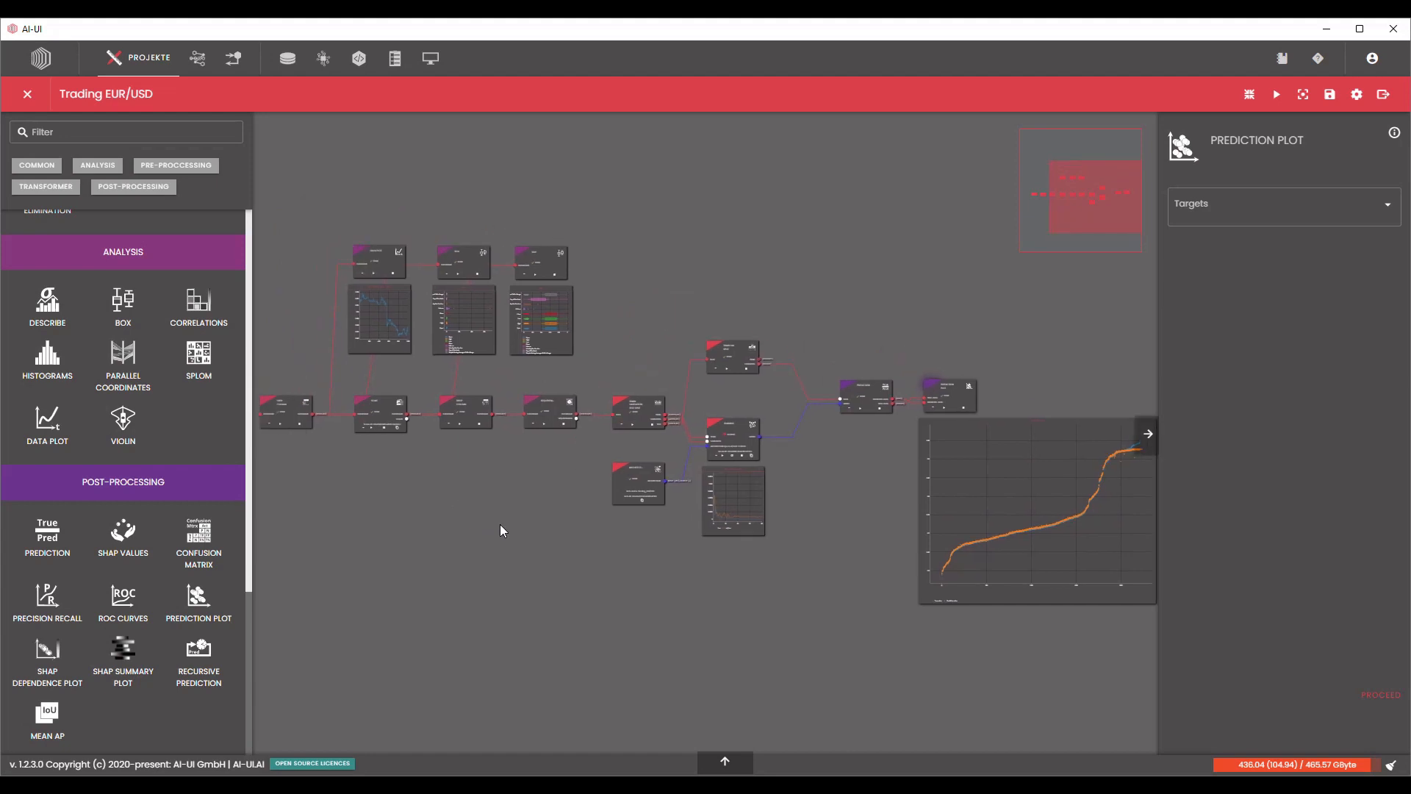
scroll(147, 544, up, 10)
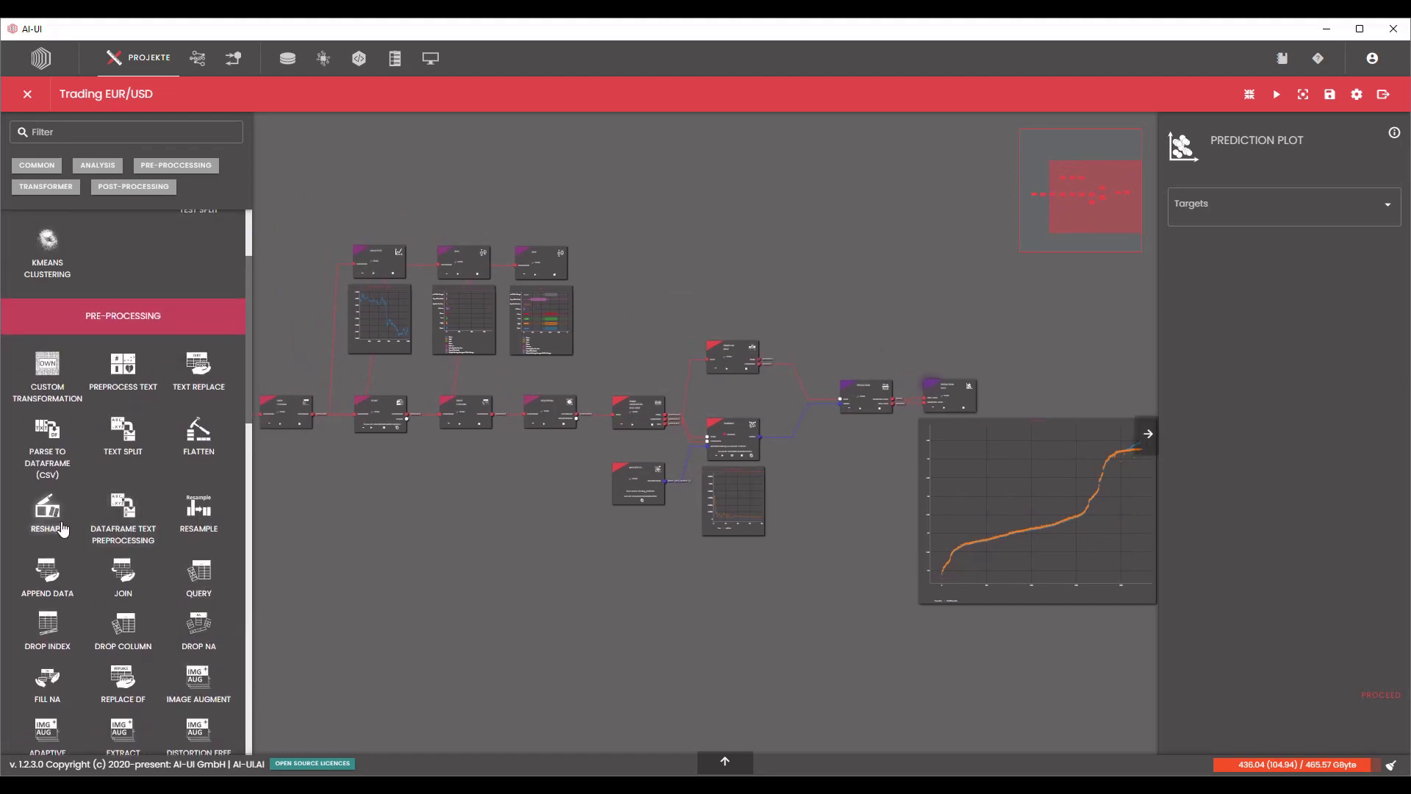
scroll(76, 577, down, 5)
scroll(76, 577, down, 1)
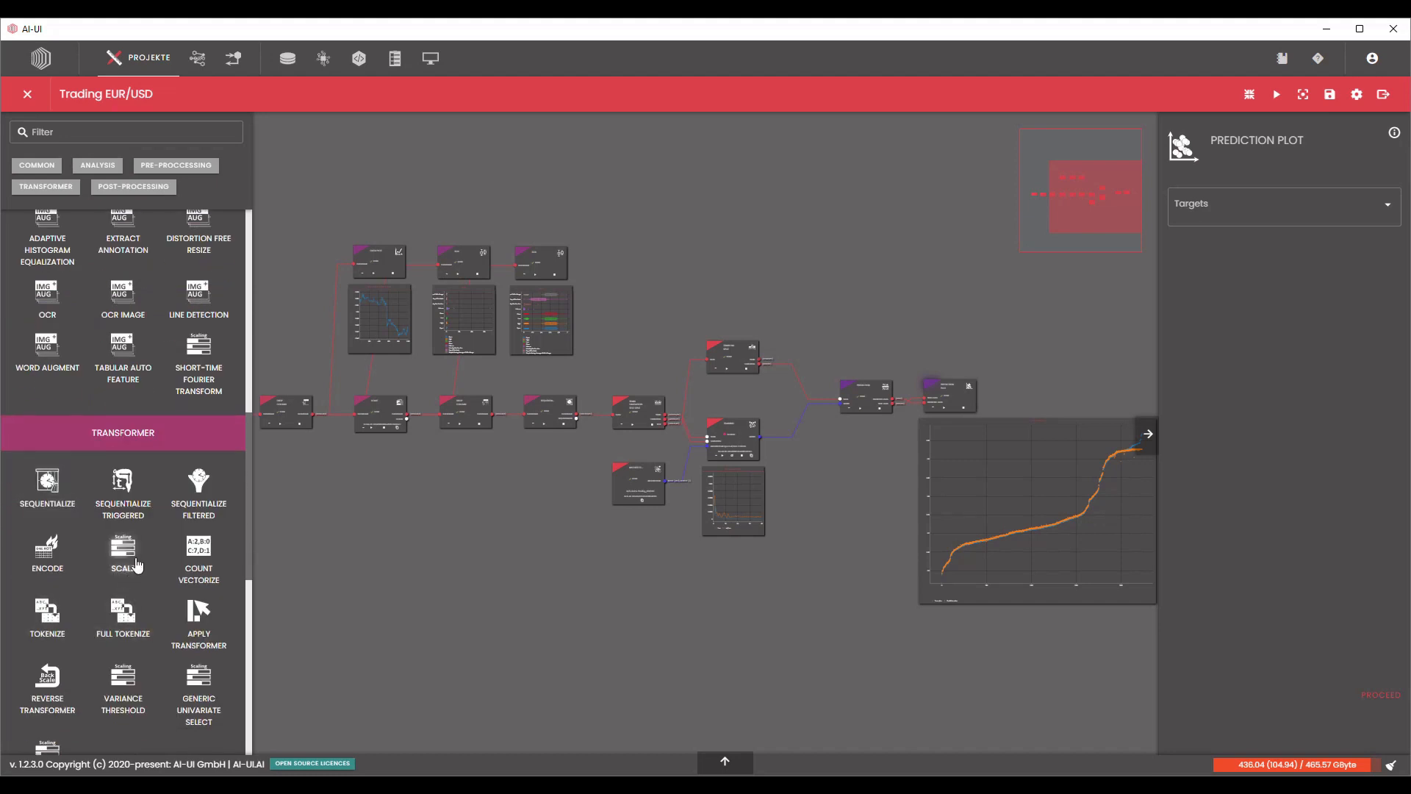
drag(478, 531, 480, 531)
scroll(467, 459, up, 5)
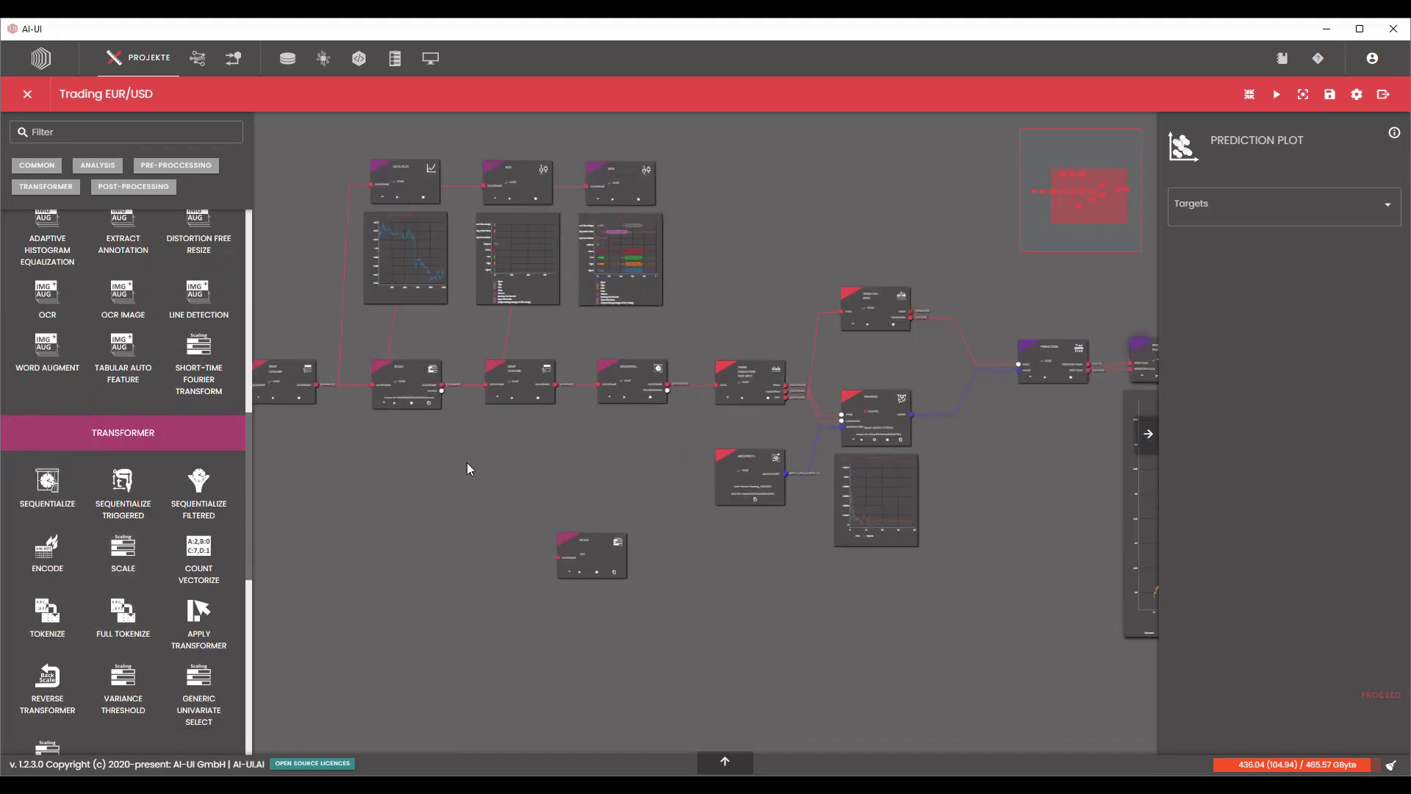
Move the new Scale block beneath the existing one and connect the preceding Drop Column block's dataframe output to its input.
scroll(465, 462, up, 3)
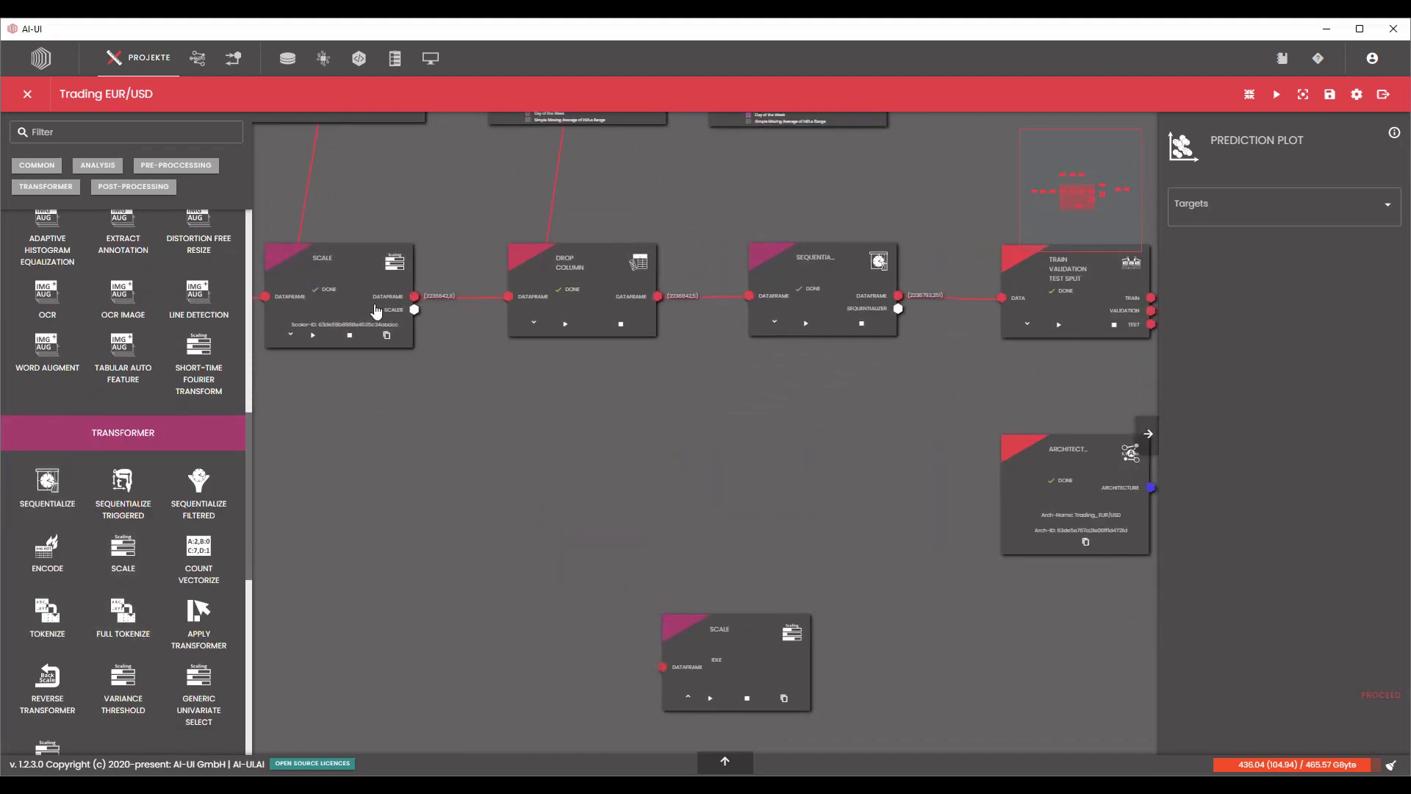
drag(538, 457, 754, 447)
drag(944, 627, 579, 458)
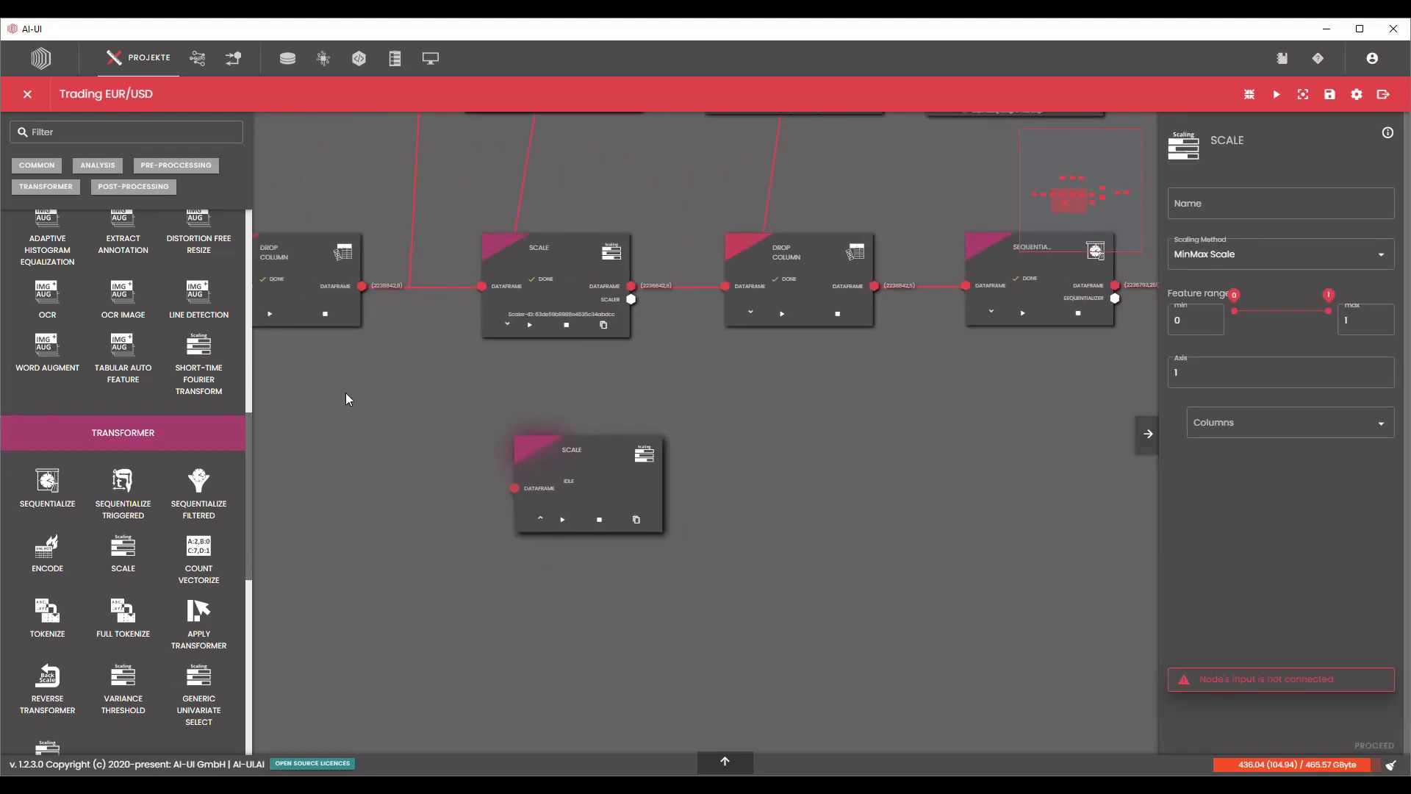
drag(362, 292, 514, 488)
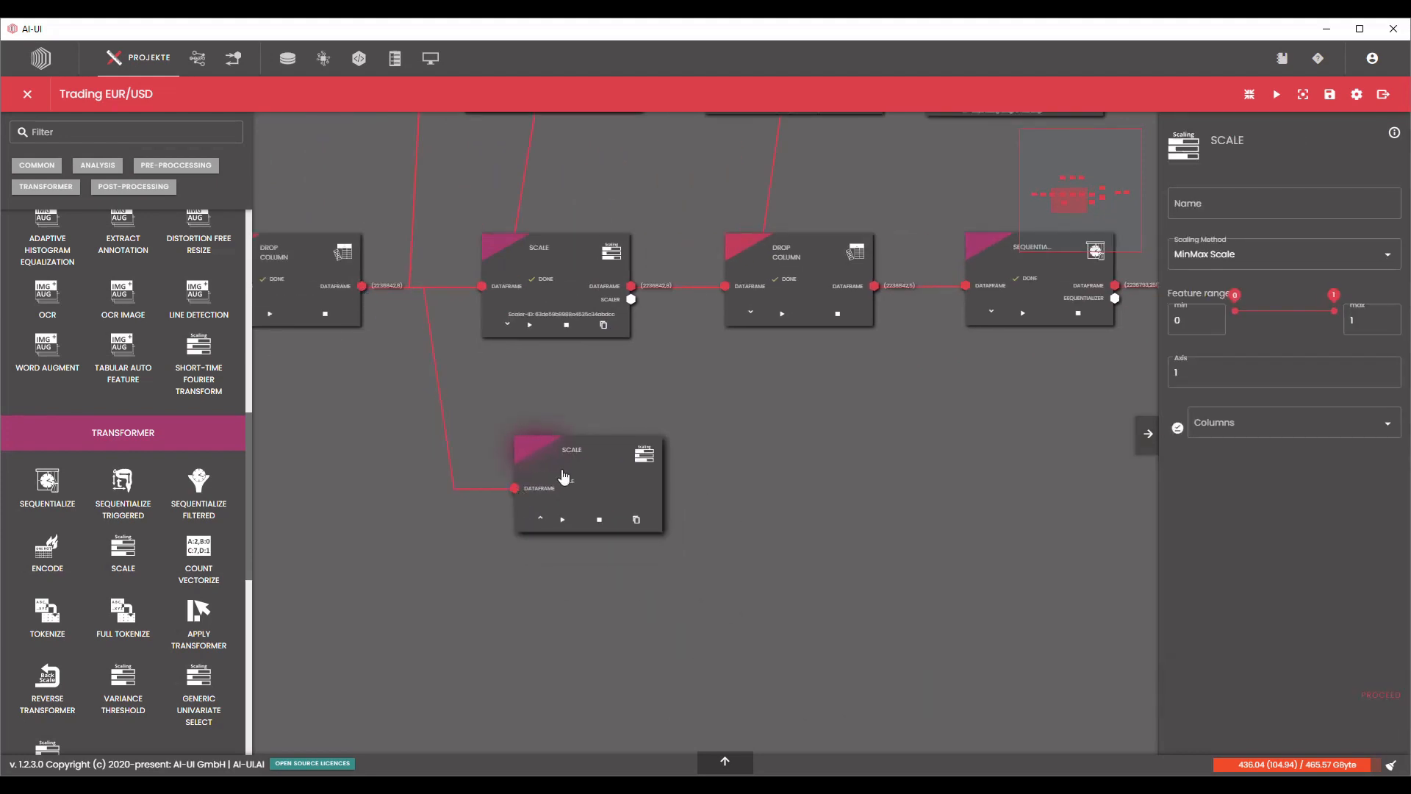
Name the new Scale block Scale_Close_0_1, limit its scaling to the Close column and process it.
click(1287, 201)
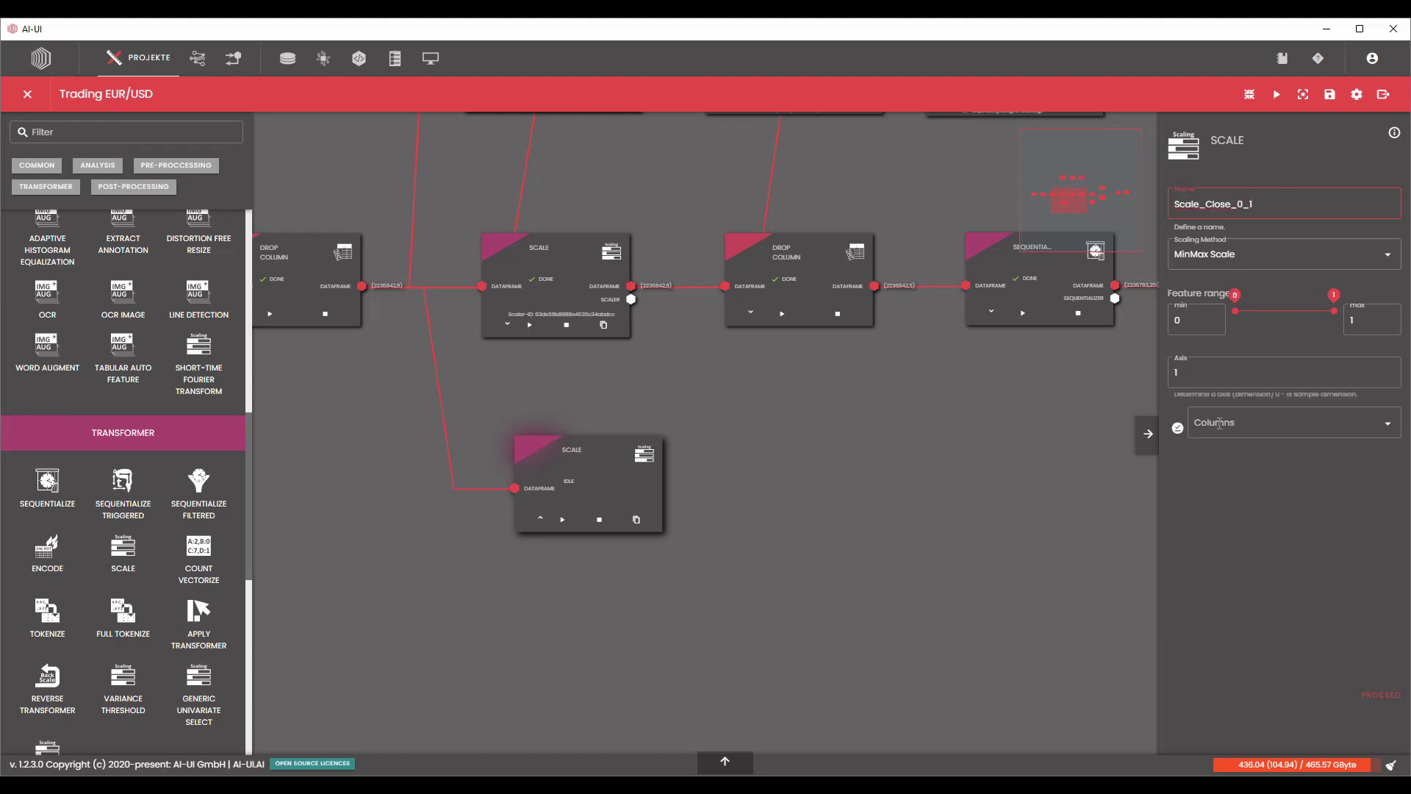
click(1226, 430)
scroll(1264, 529, down, 2)
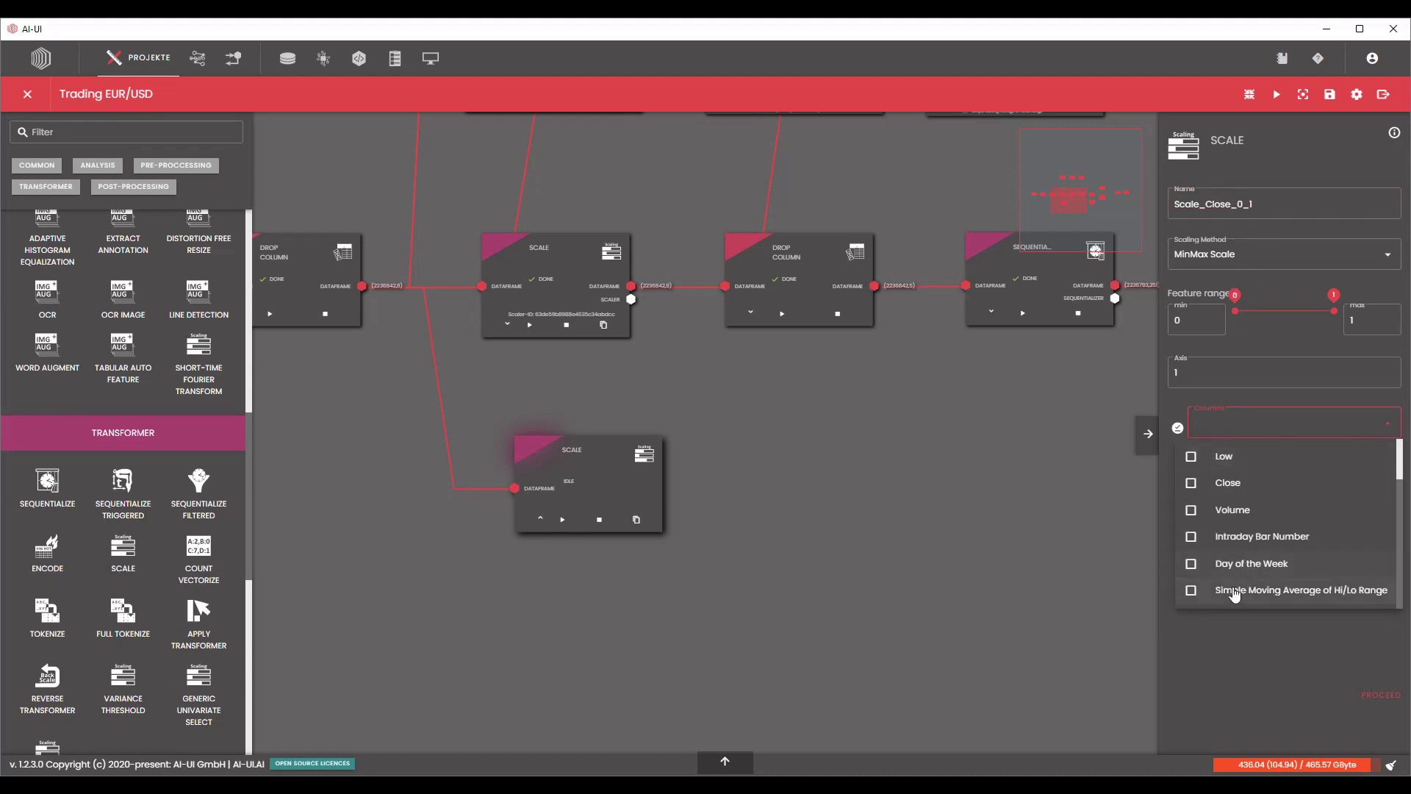
click(1192, 484)
click(1206, 649)
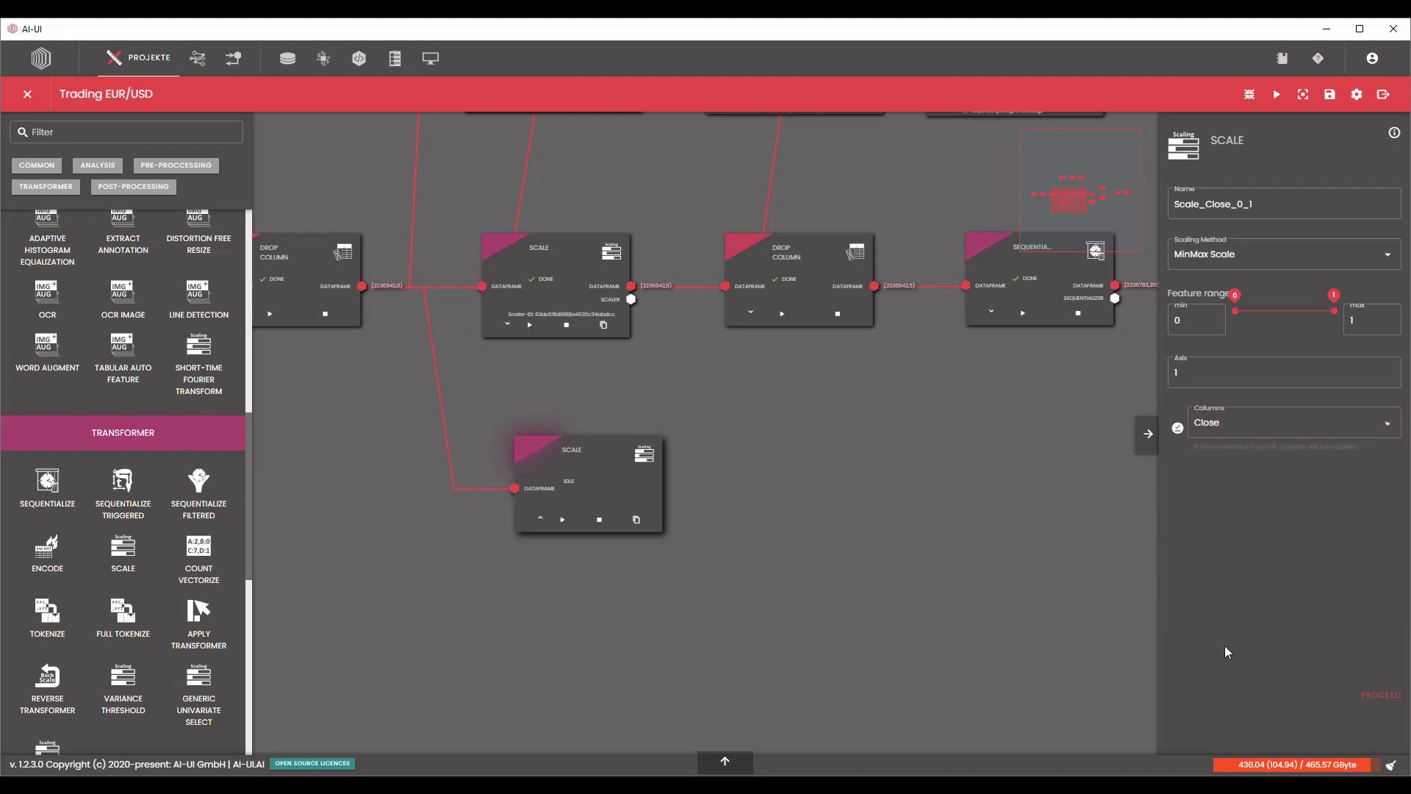
click(1379, 700)
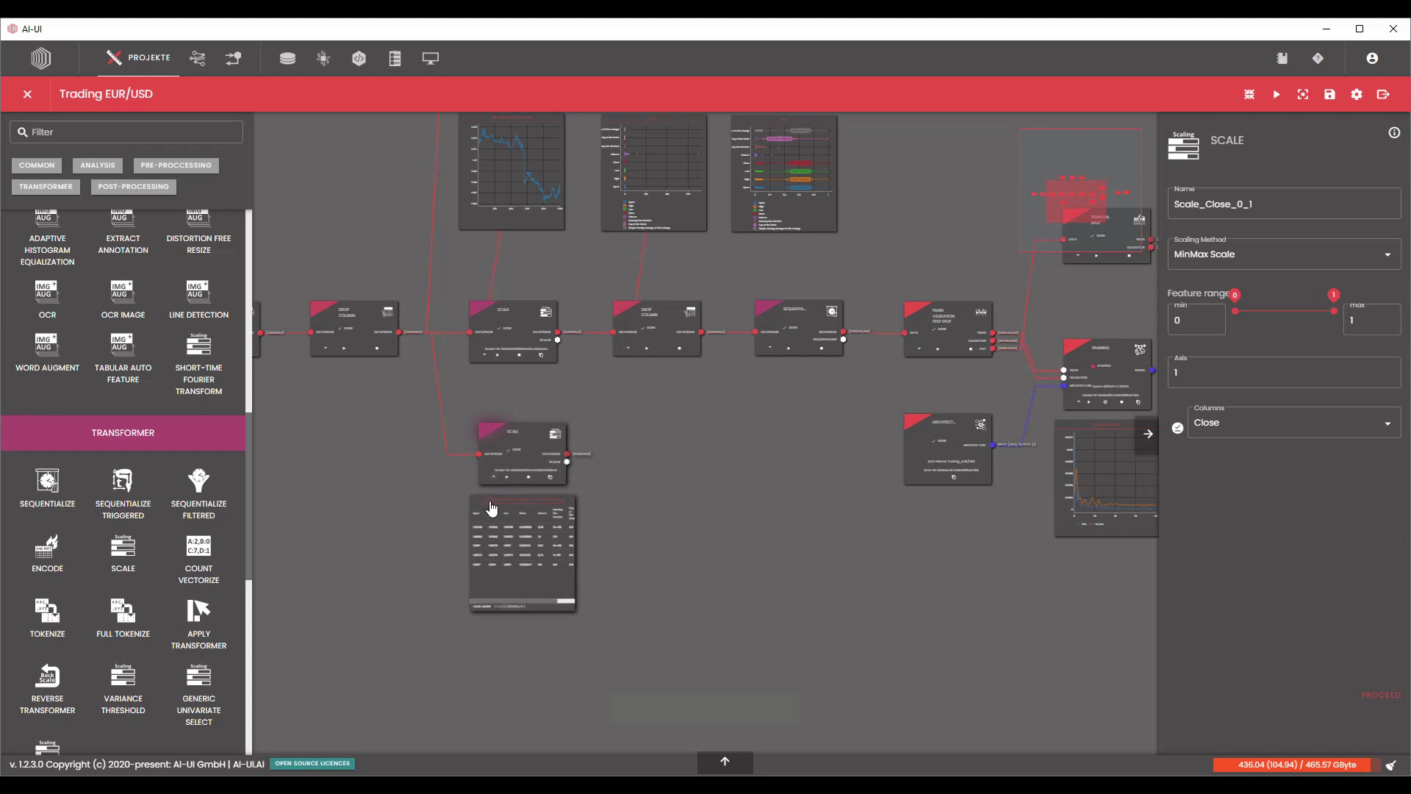
Check the scaled Close values in the new Scale block's output table, then collapse the table.
scroll(493, 562, up, 5)
scroll(492, 563, up, 2)
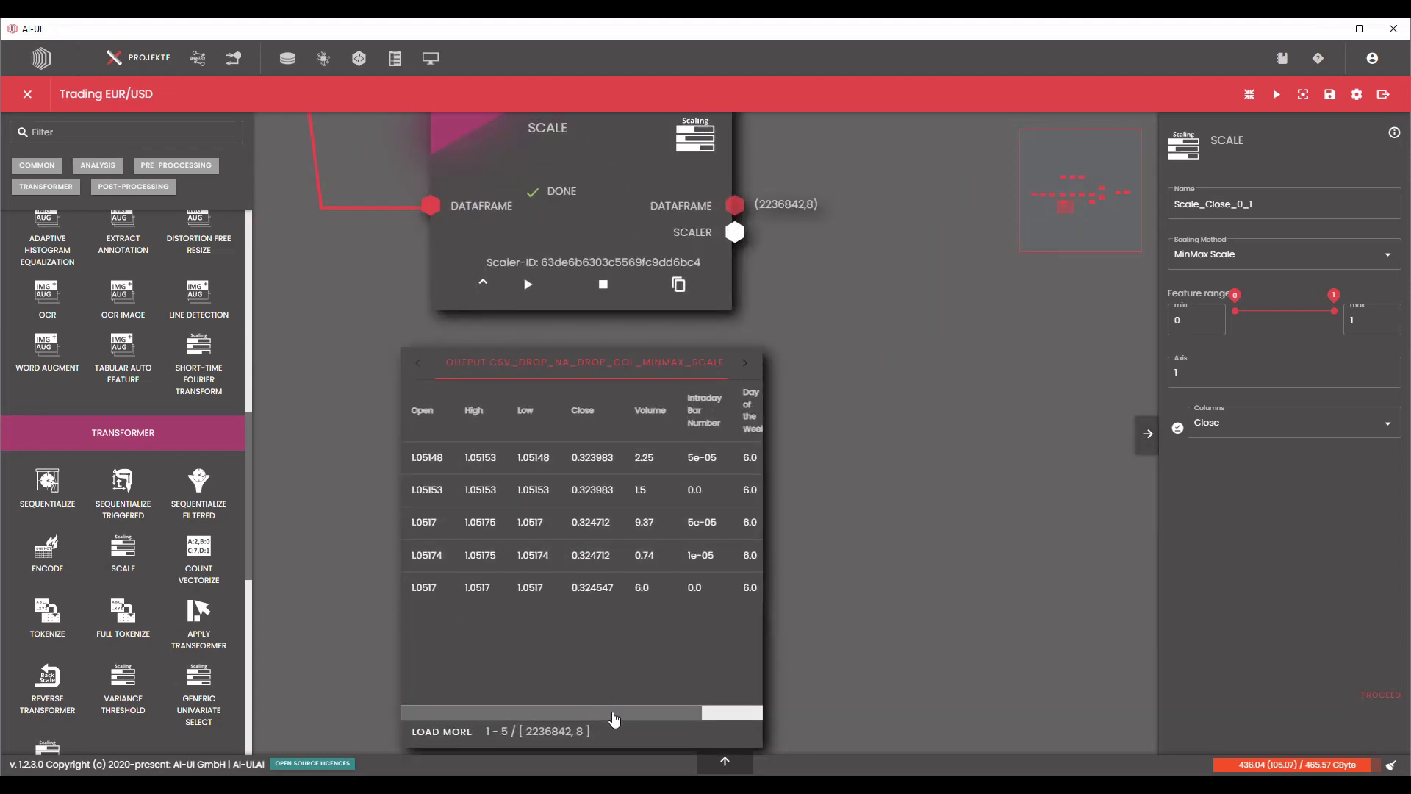
drag(613, 714, 617, 713)
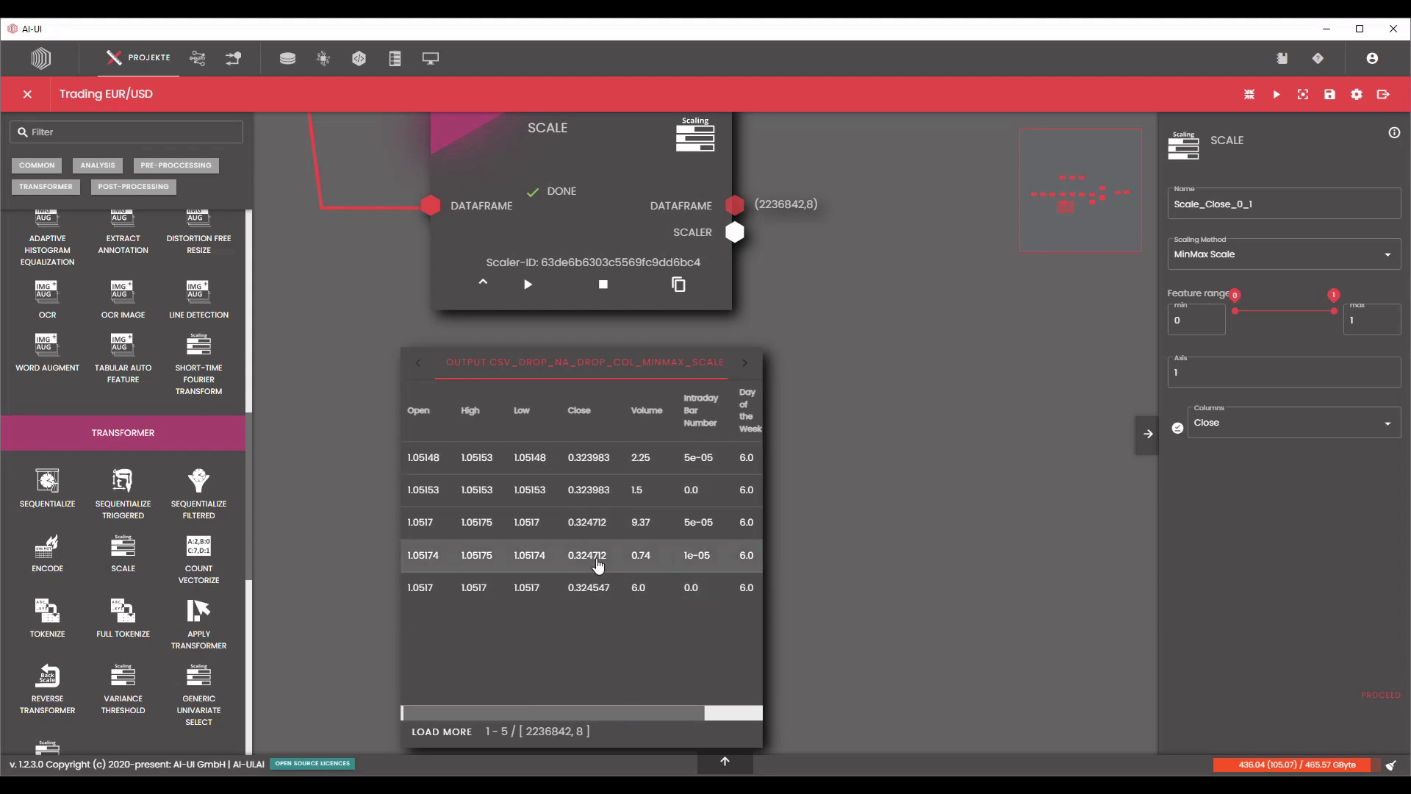
scroll(624, 661, down, 2)
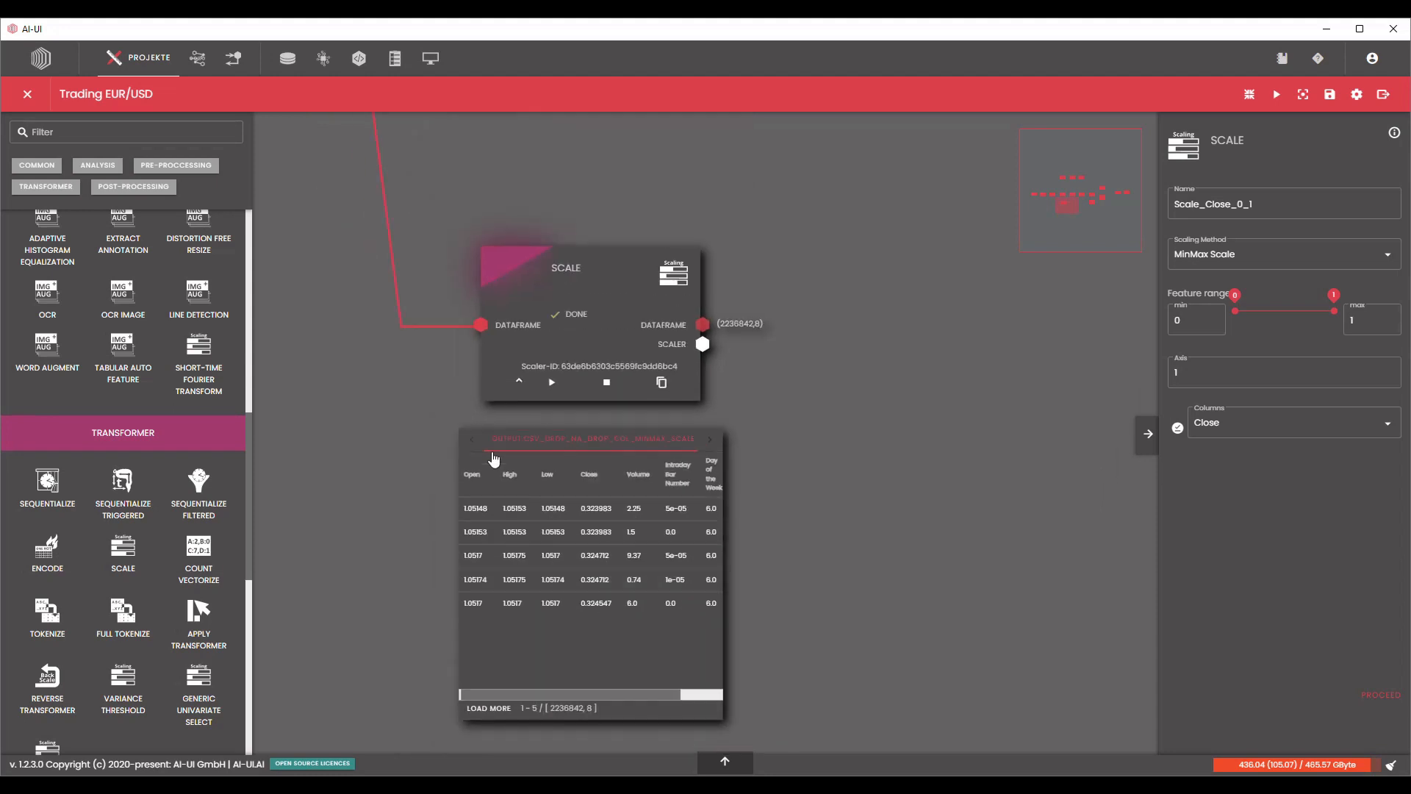
click(518, 384)
Add a Reverse Transformer block above the Prediction Plot and connect the Prediction block's predicted-data output to its input.
scroll(876, 461, down, 4)
drag(876, 461, 288, 602)
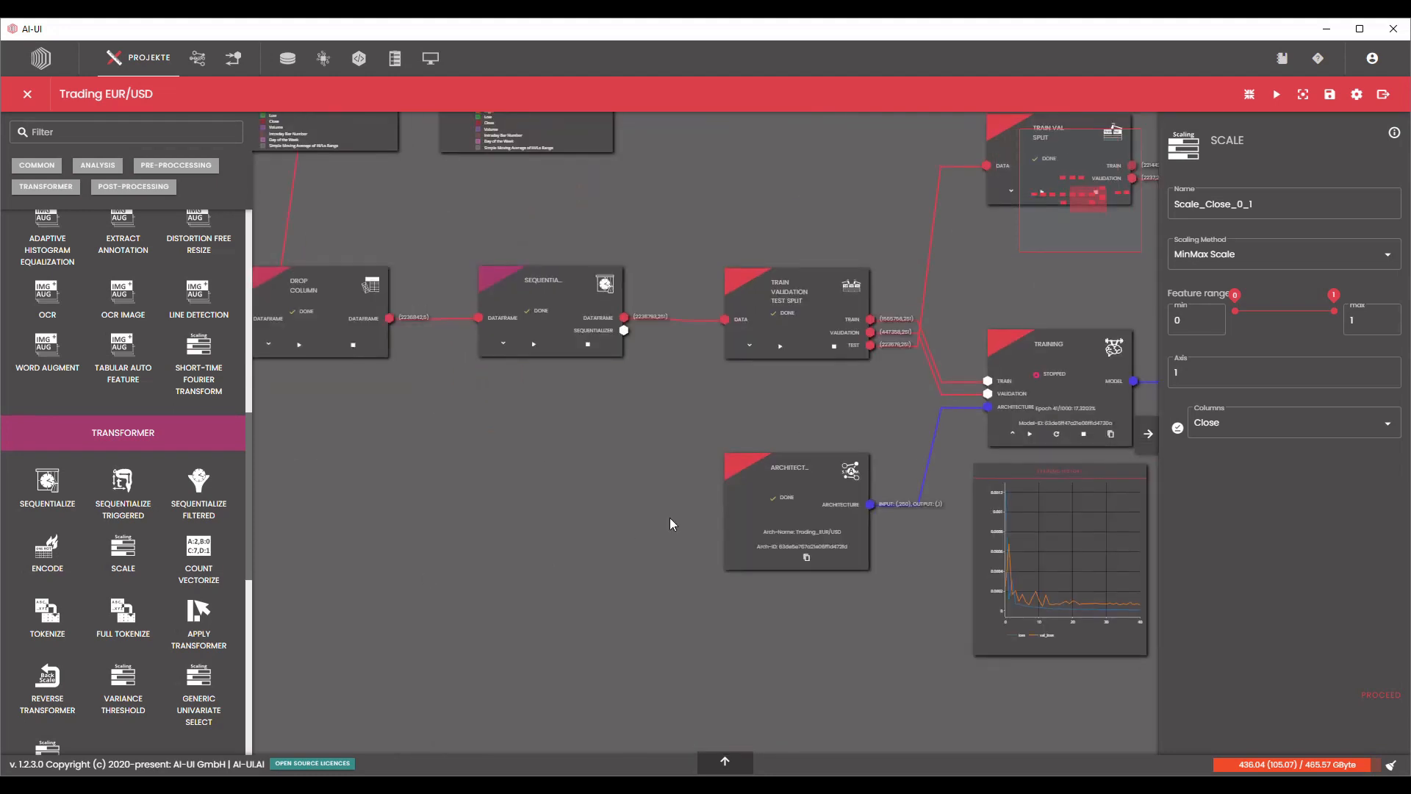
drag(918, 411, 466, 513)
drag(754, 561, 542, 500)
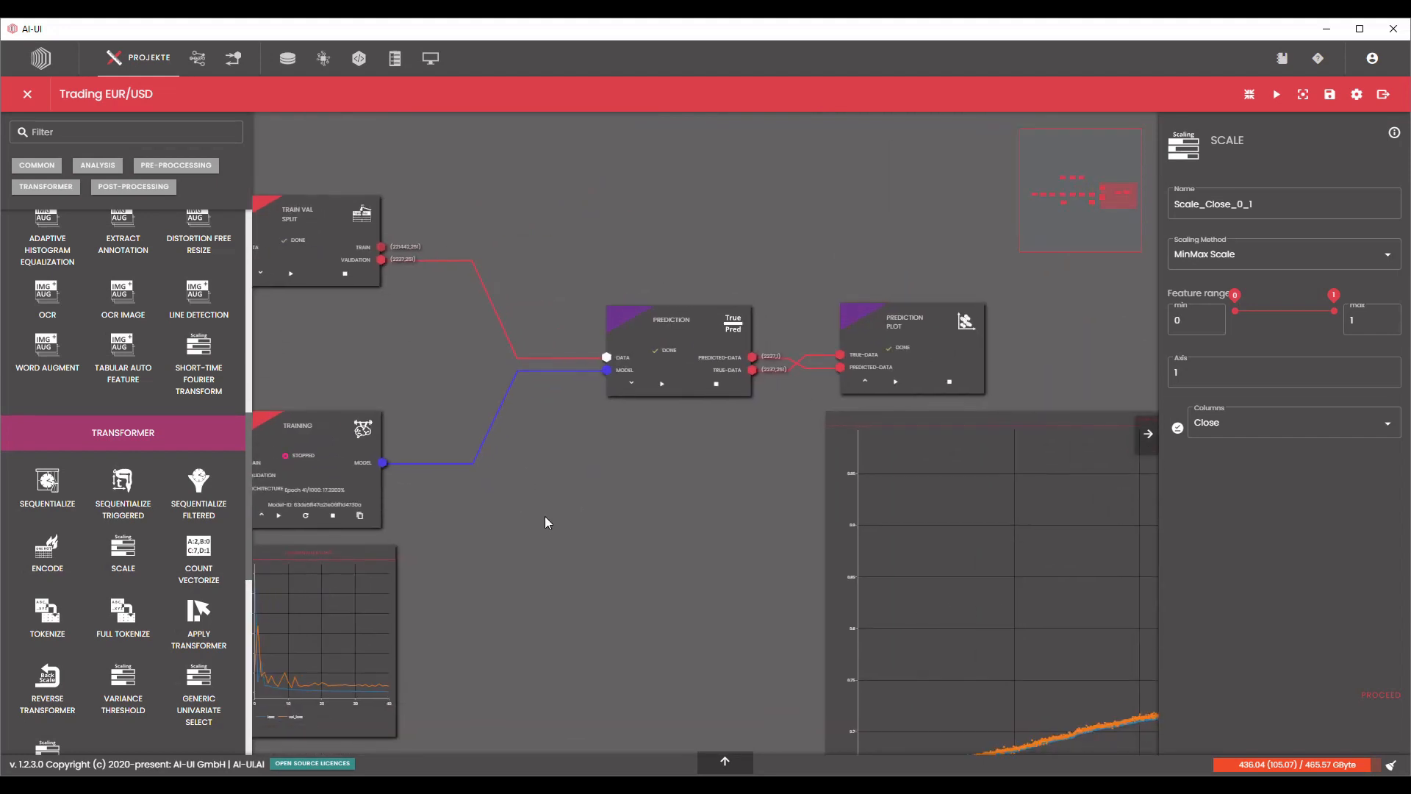
scroll(183, 507, up, 5)
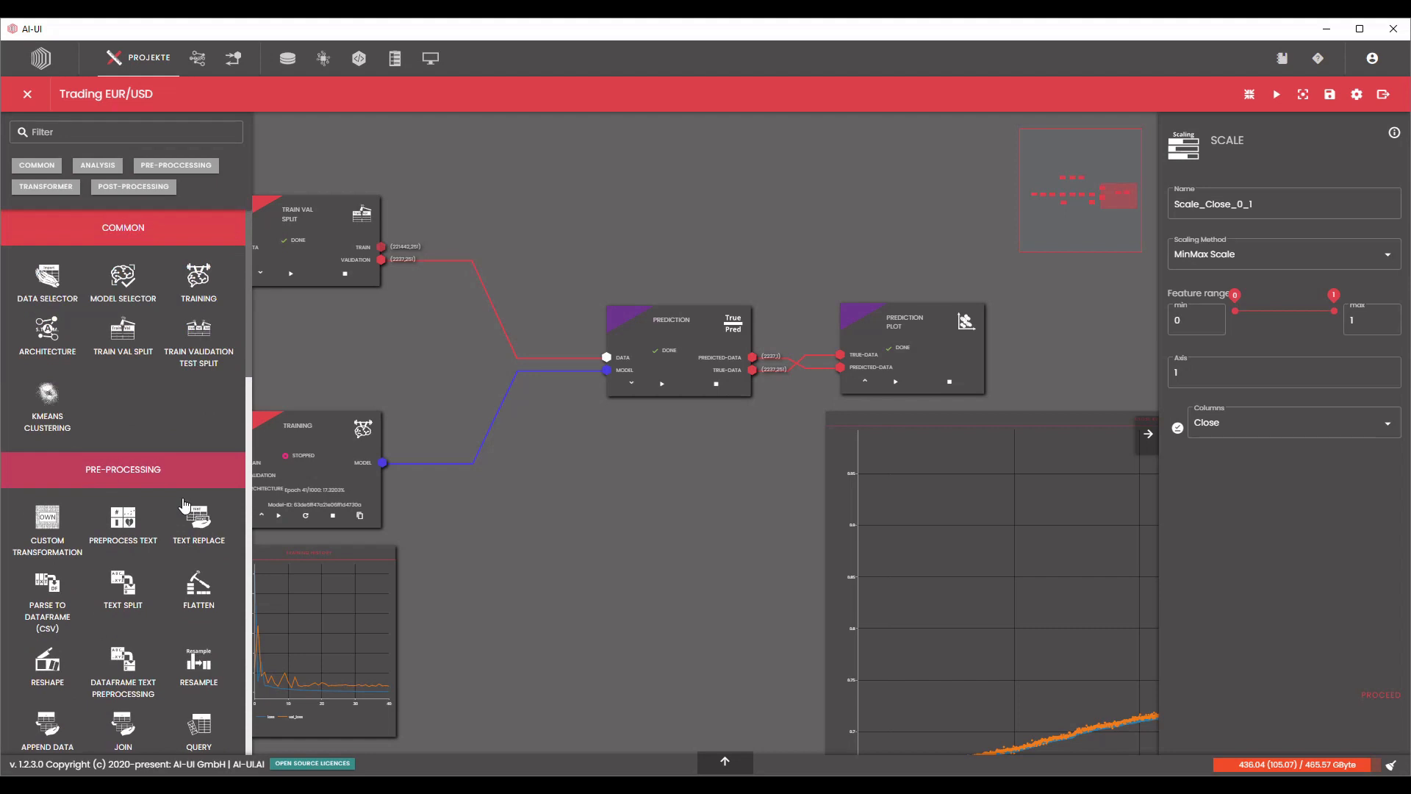
scroll(163, 563, down, 8)
scroll(133, 411, up, 2)
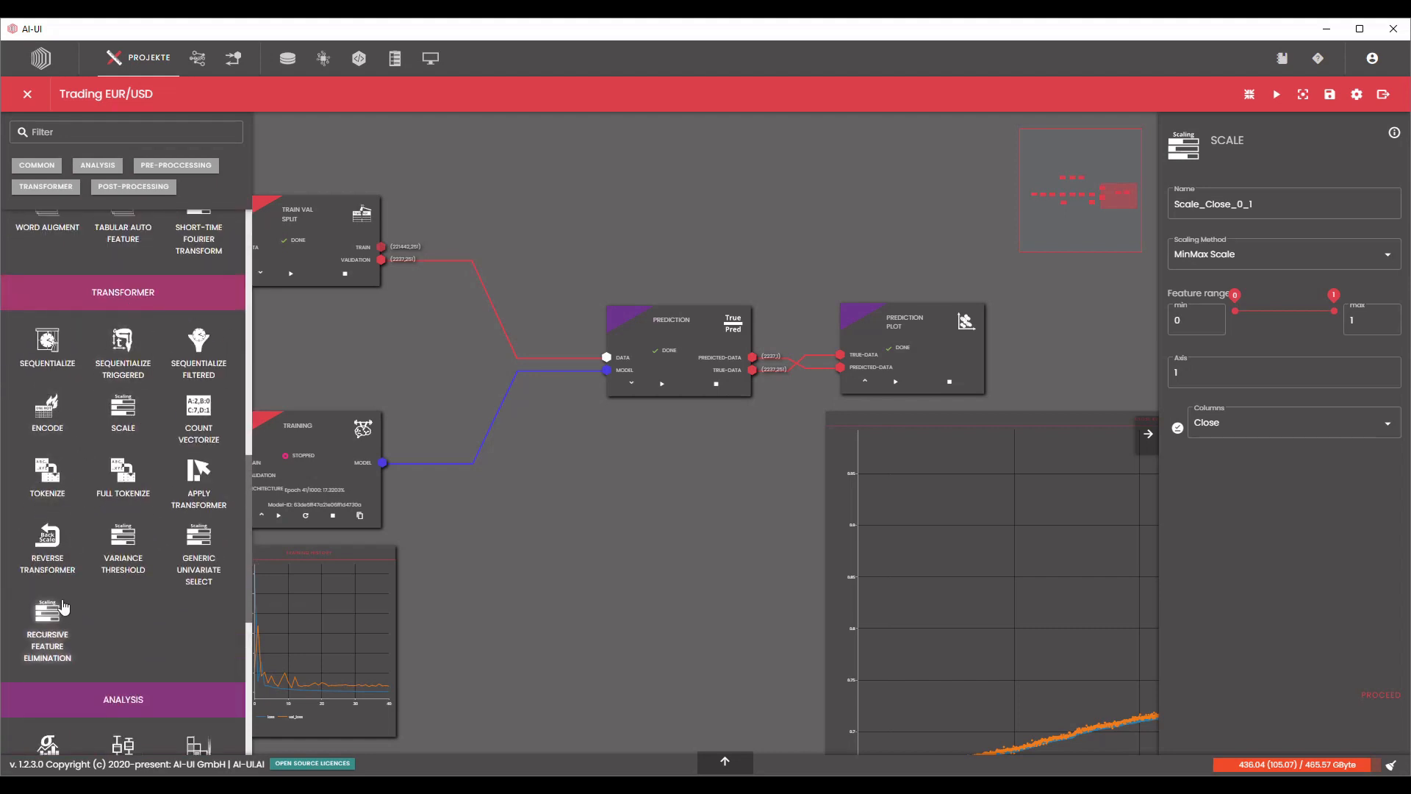
drag(61, 542, 819, 142)
drag(604, 244, 527, 391)
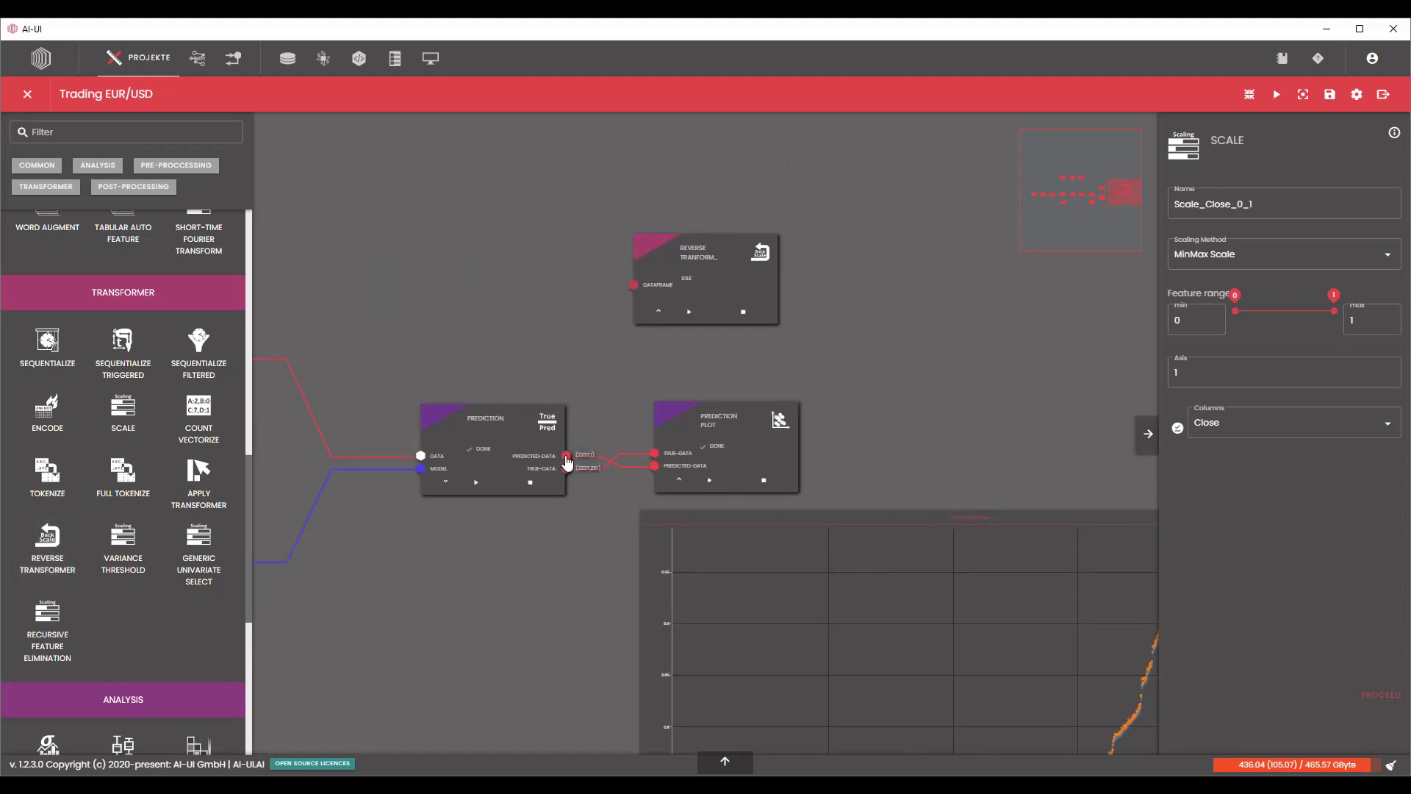
drag(621, 314, 698, 189)
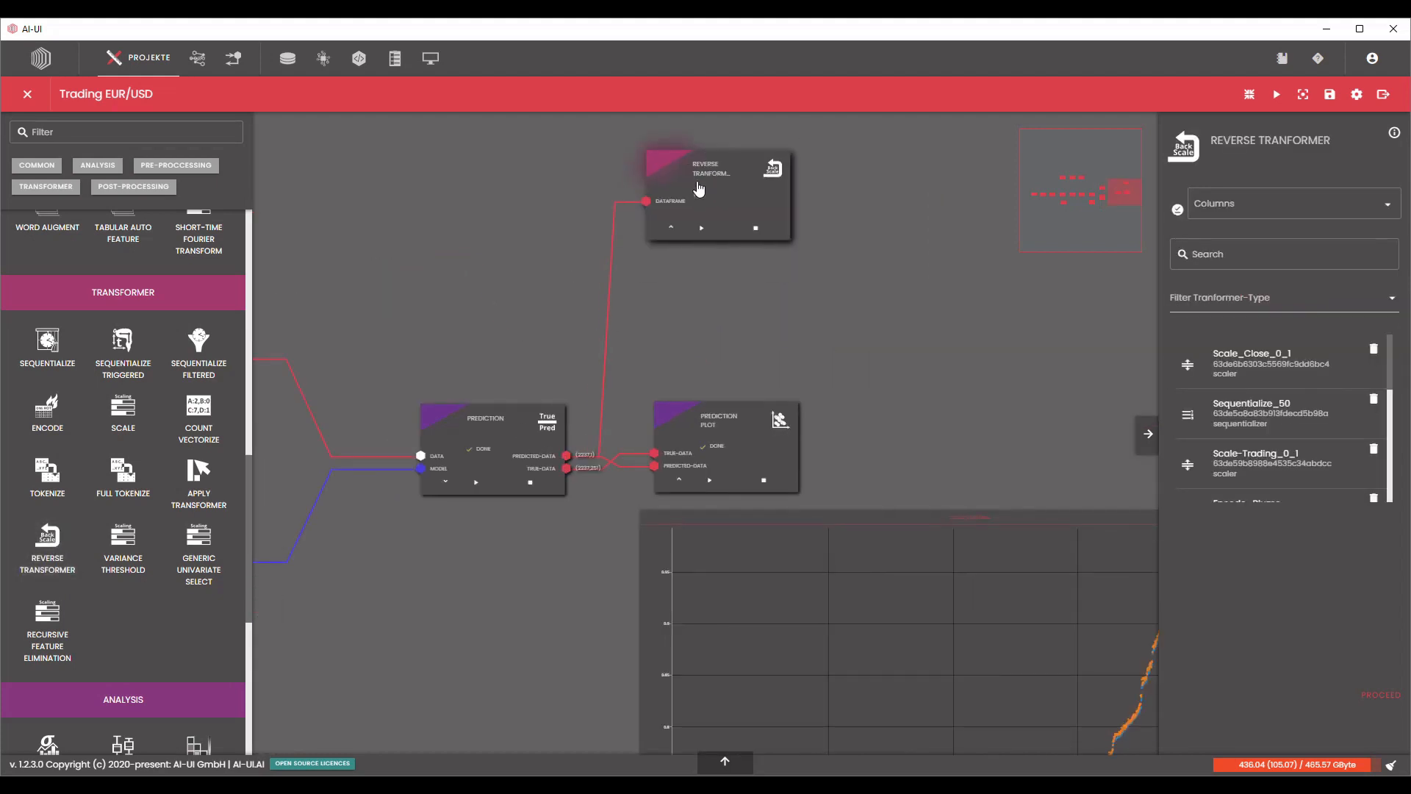
Configure the Reverse Transformer with the Scale_Close_0_1 scaler and the Close column, and process it.
click(1307, 369)
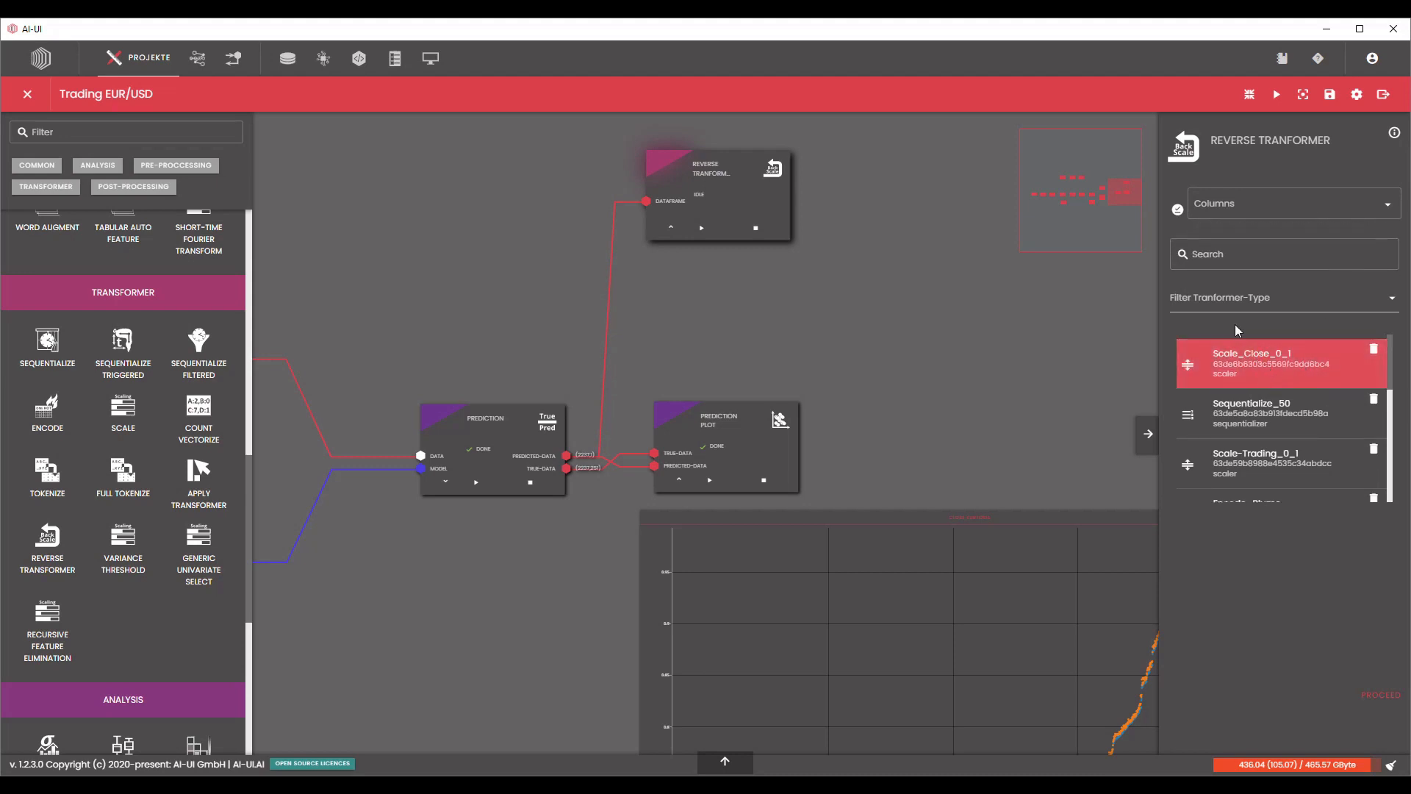
click(1249, 204)
click(1242, 238)
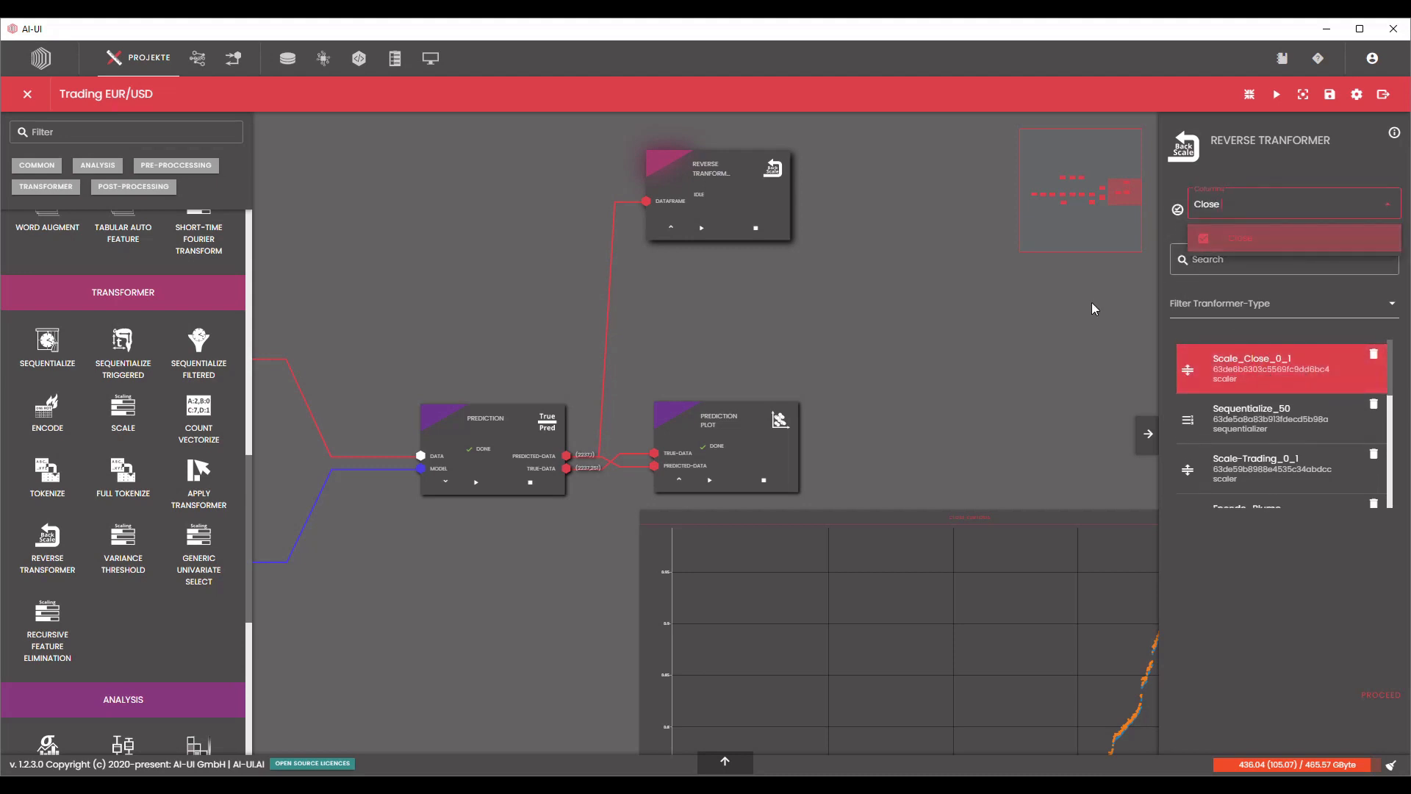
click(1094, 309)
click(1376, 702)
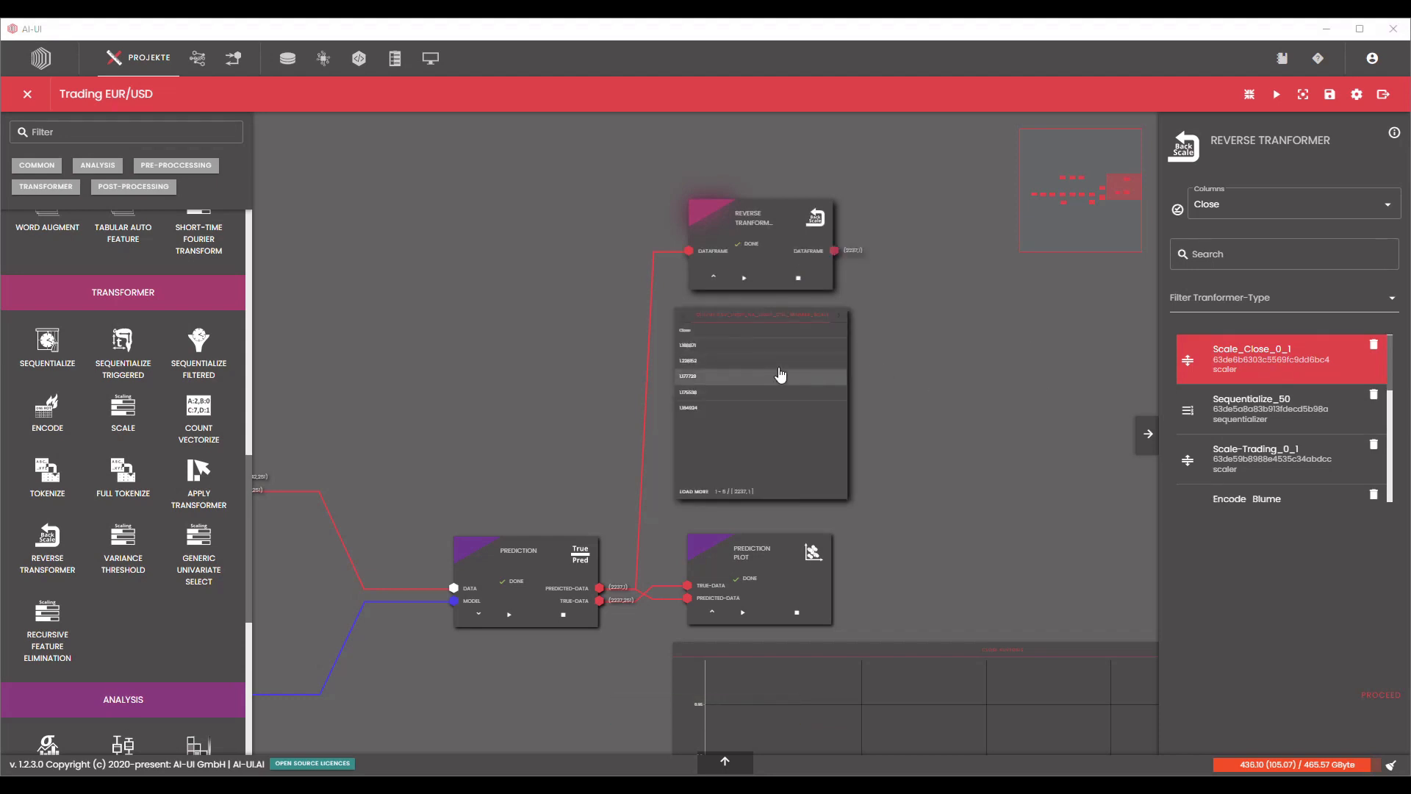
Compare the Prediction block's scaled Close values with the Reverse Transformer's output by placing both tables side by side.
scroll(720, 388, up, 4)
scroll(721, 389, down, 3)
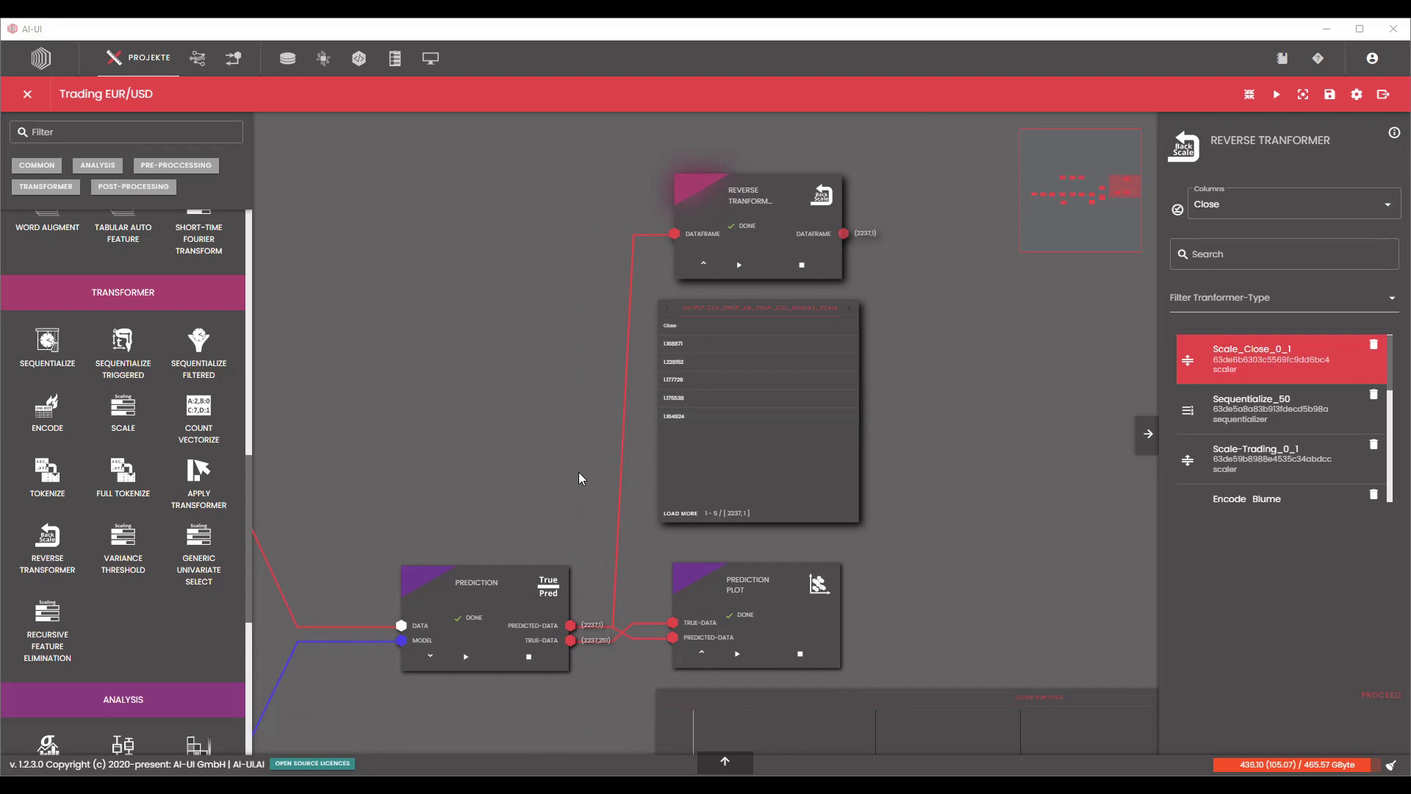
drag(581, 478, 643, 411)
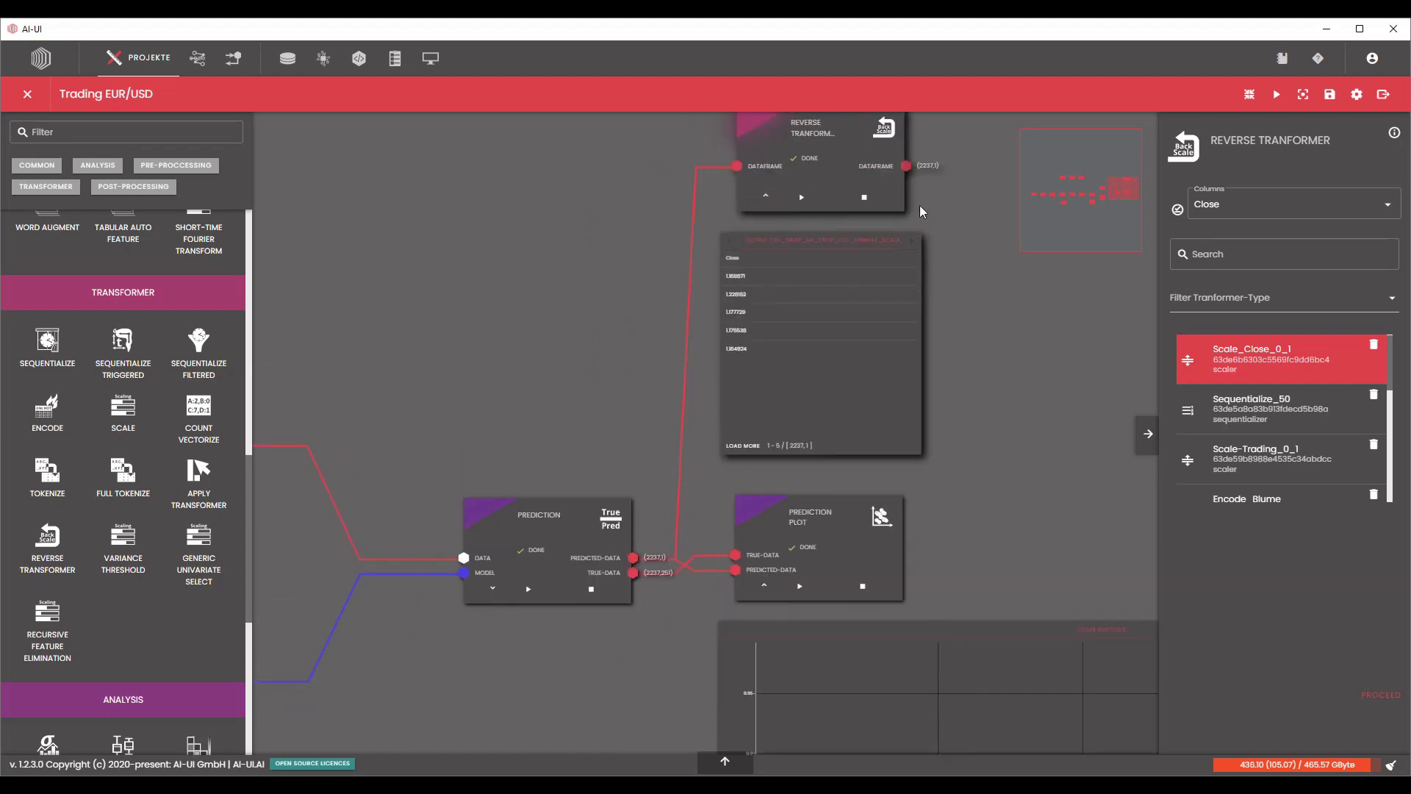
drag(829, 176, 823, 556)
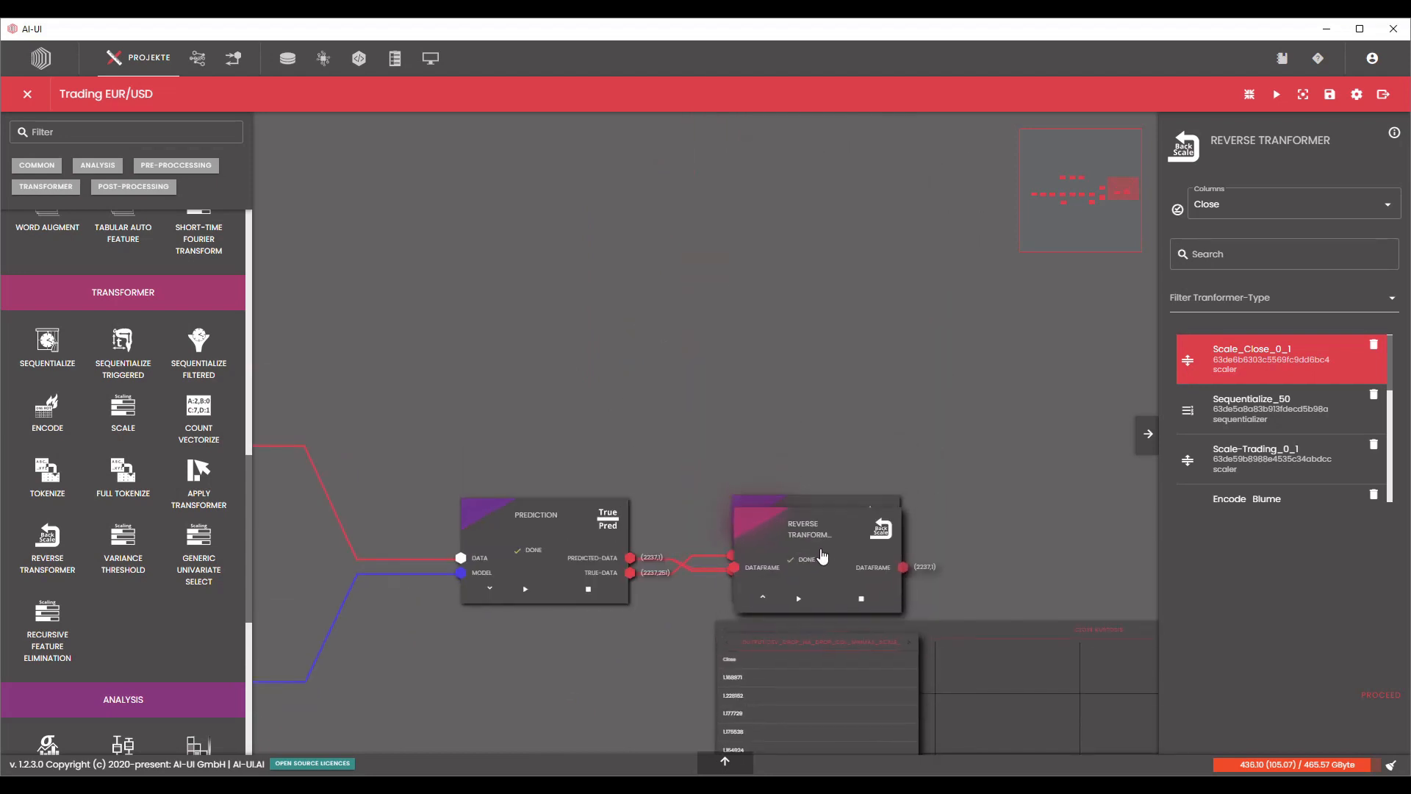
click(489, 588)
drag(664, 399, 713, 301)
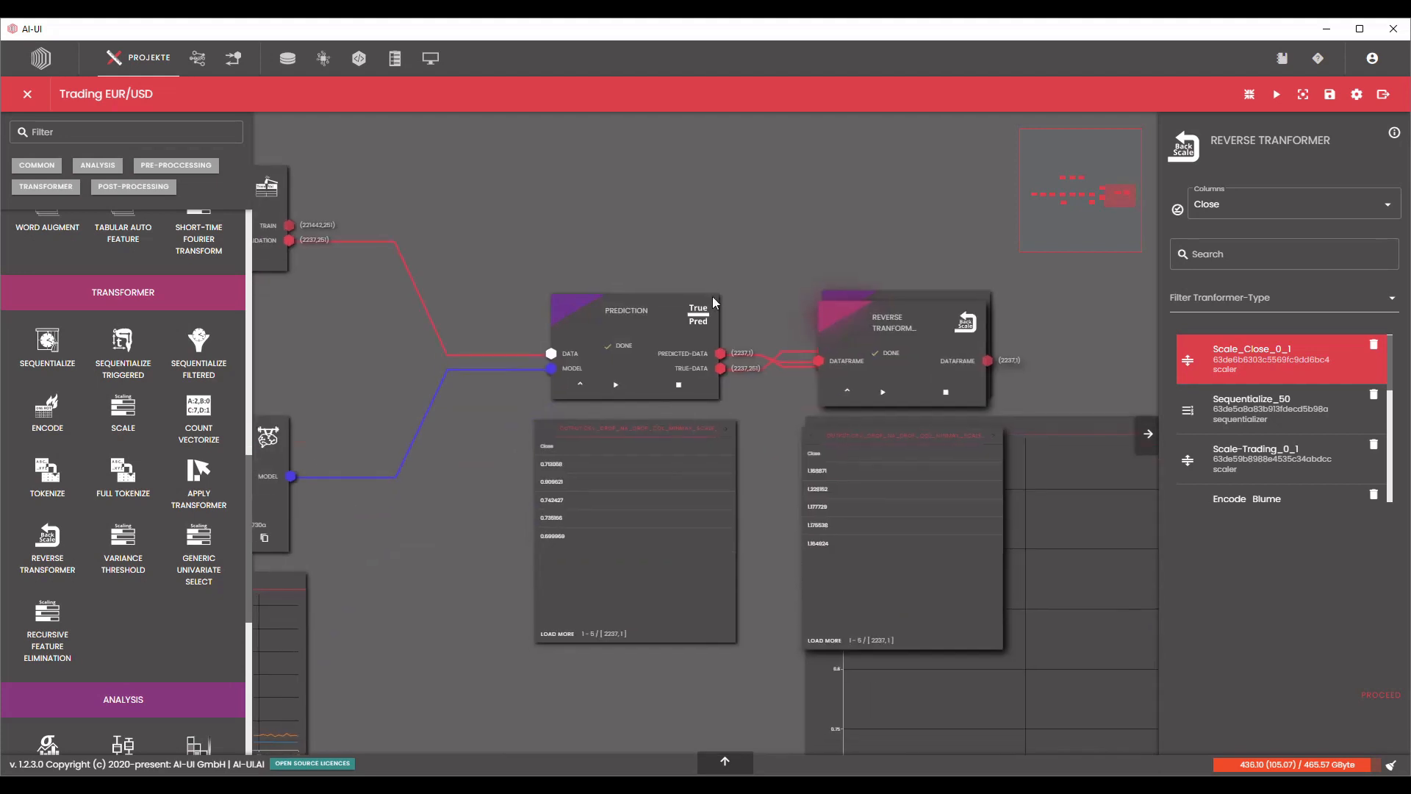
scroll(645, 535, up, 5)
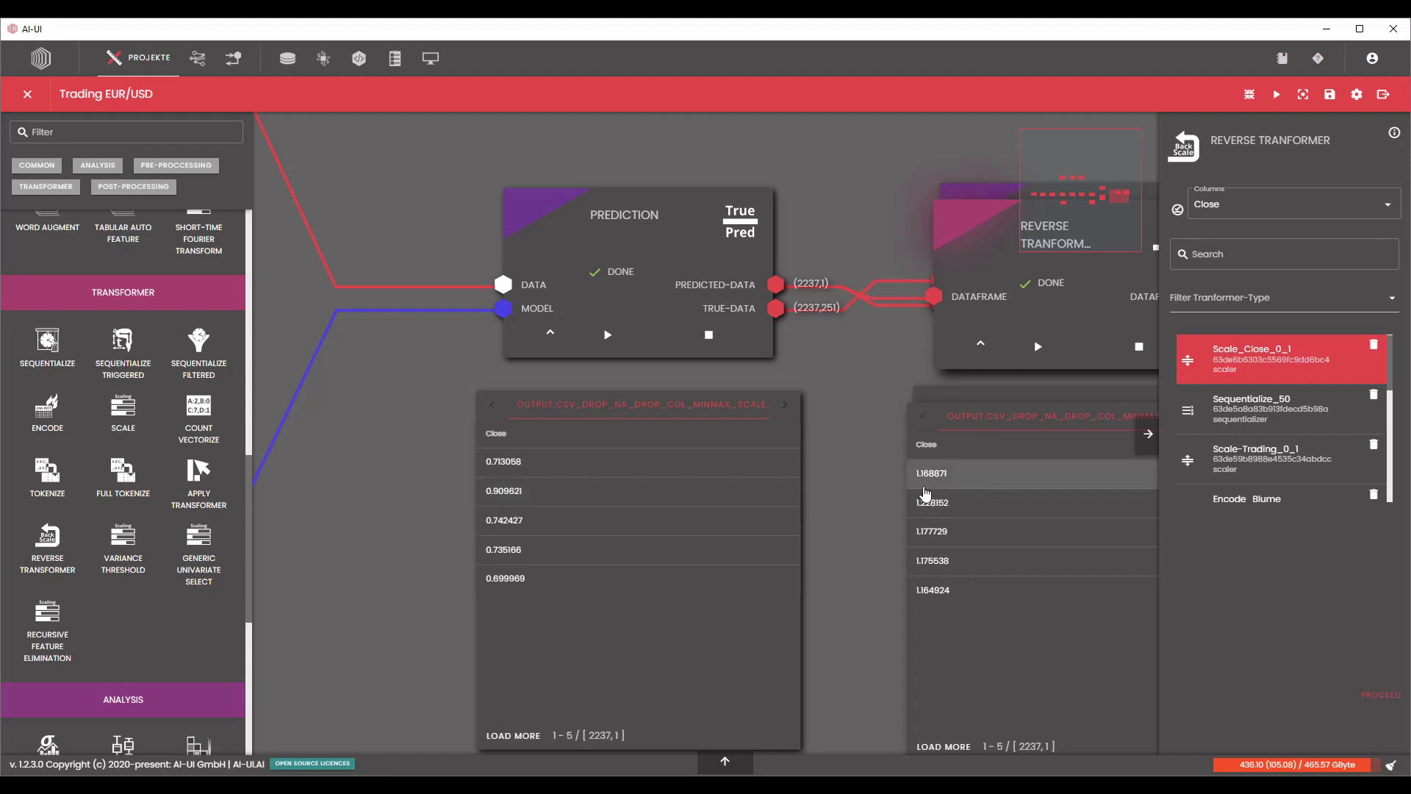
Collapse the output tables of the Prediction and Reverse Transformer blocks and move the Reverse Transformer back above the Prediction Plot.
click(550, 333)
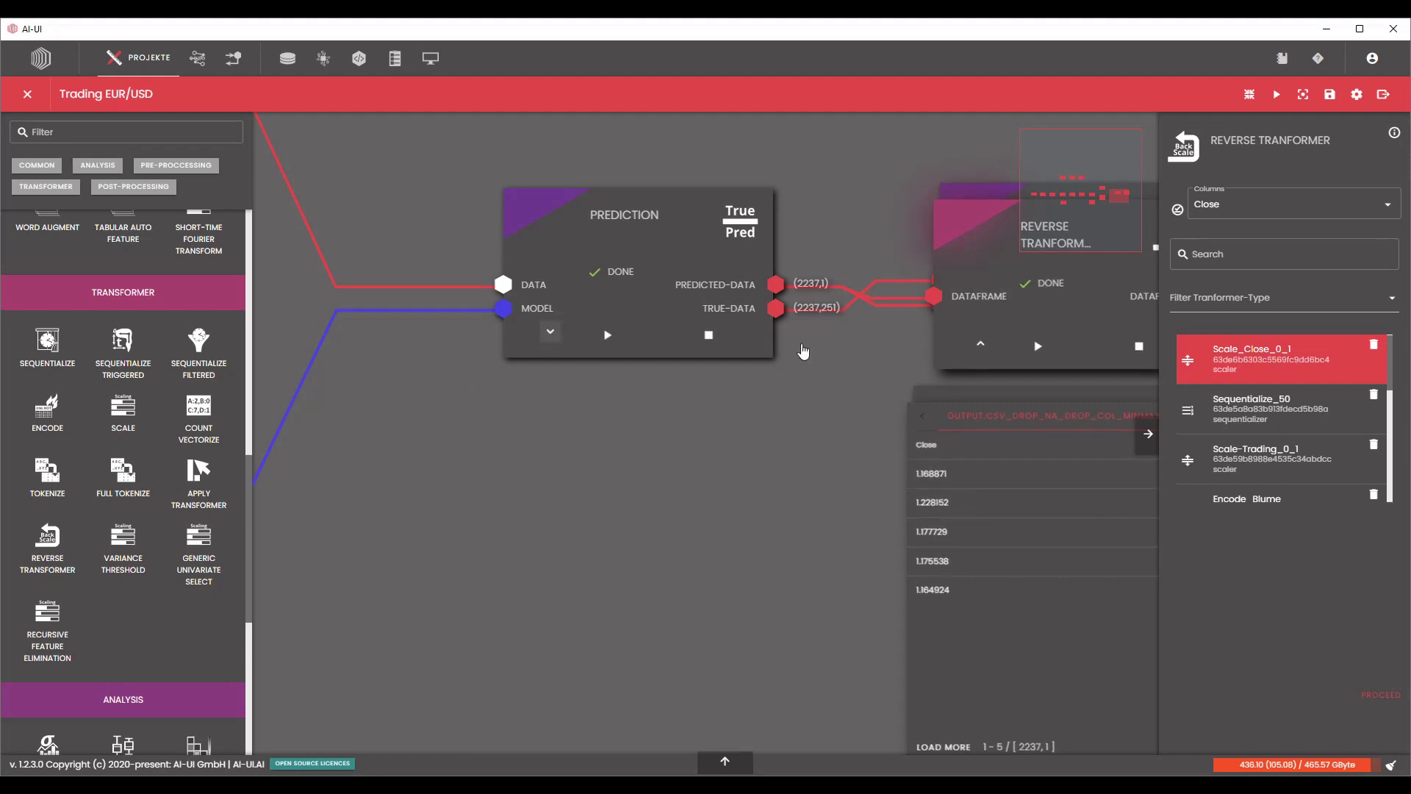
click(981, 345)
scroll(760, 391, down, 5)
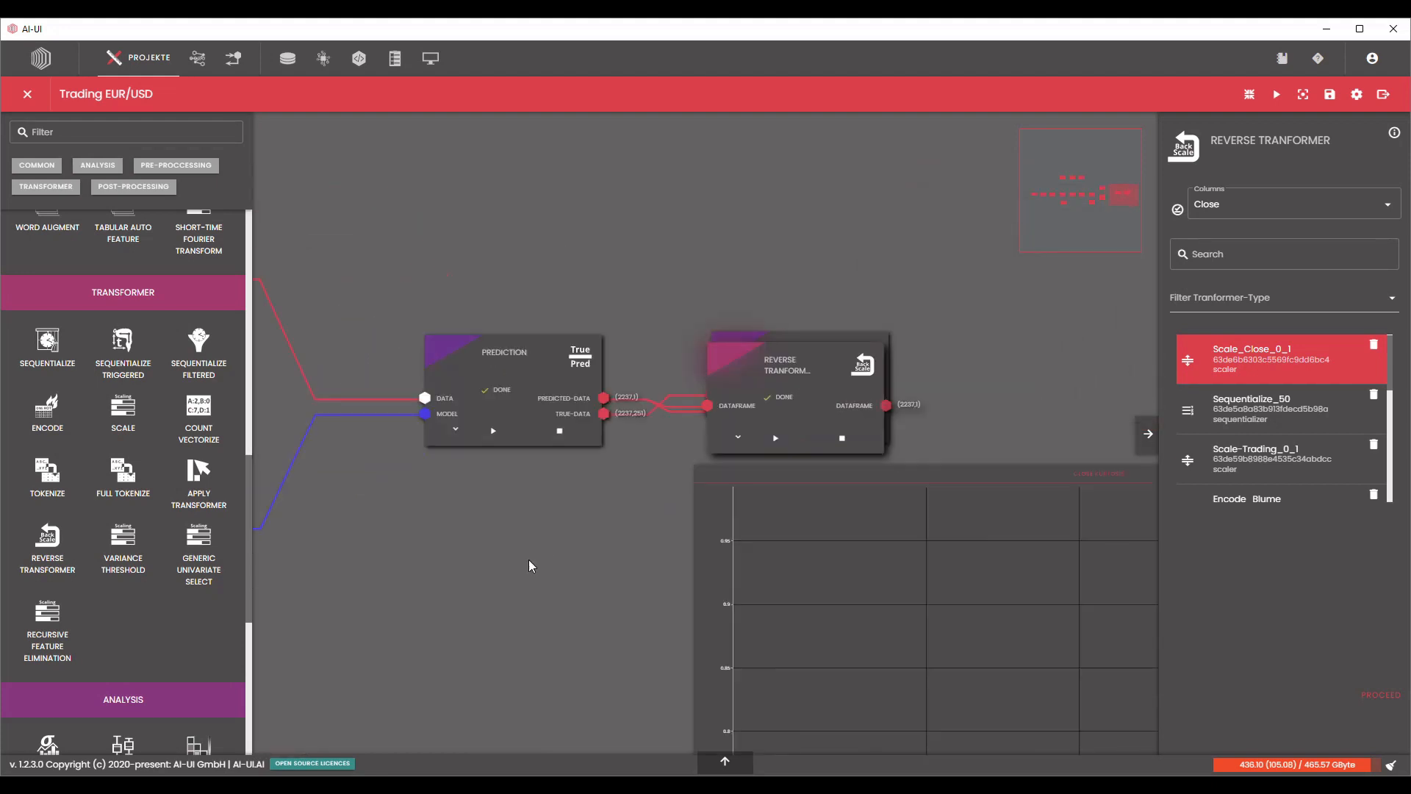
drag(788, 409, 835, 217)
drag(822, 318, 796, 452)
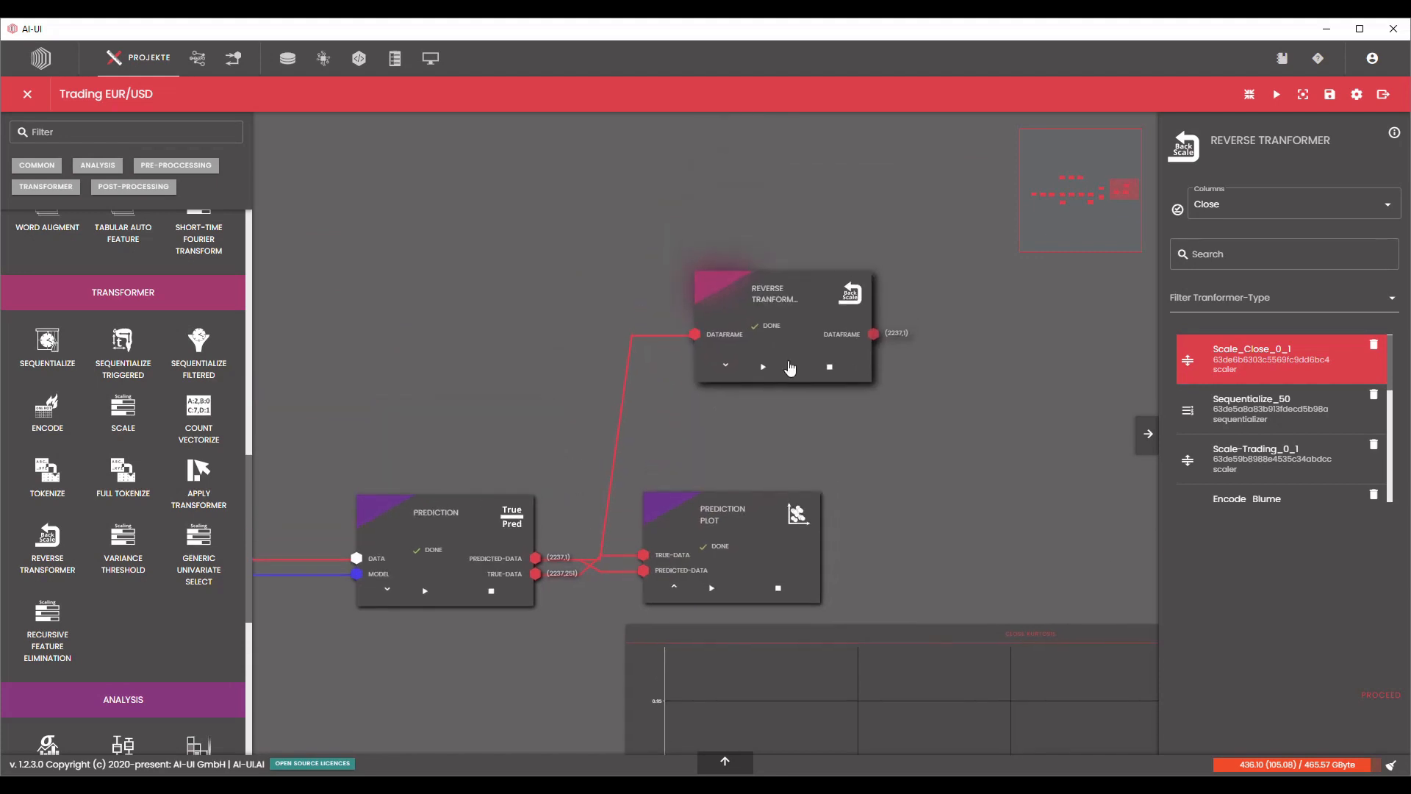
drag(785, 284, 742, 193)
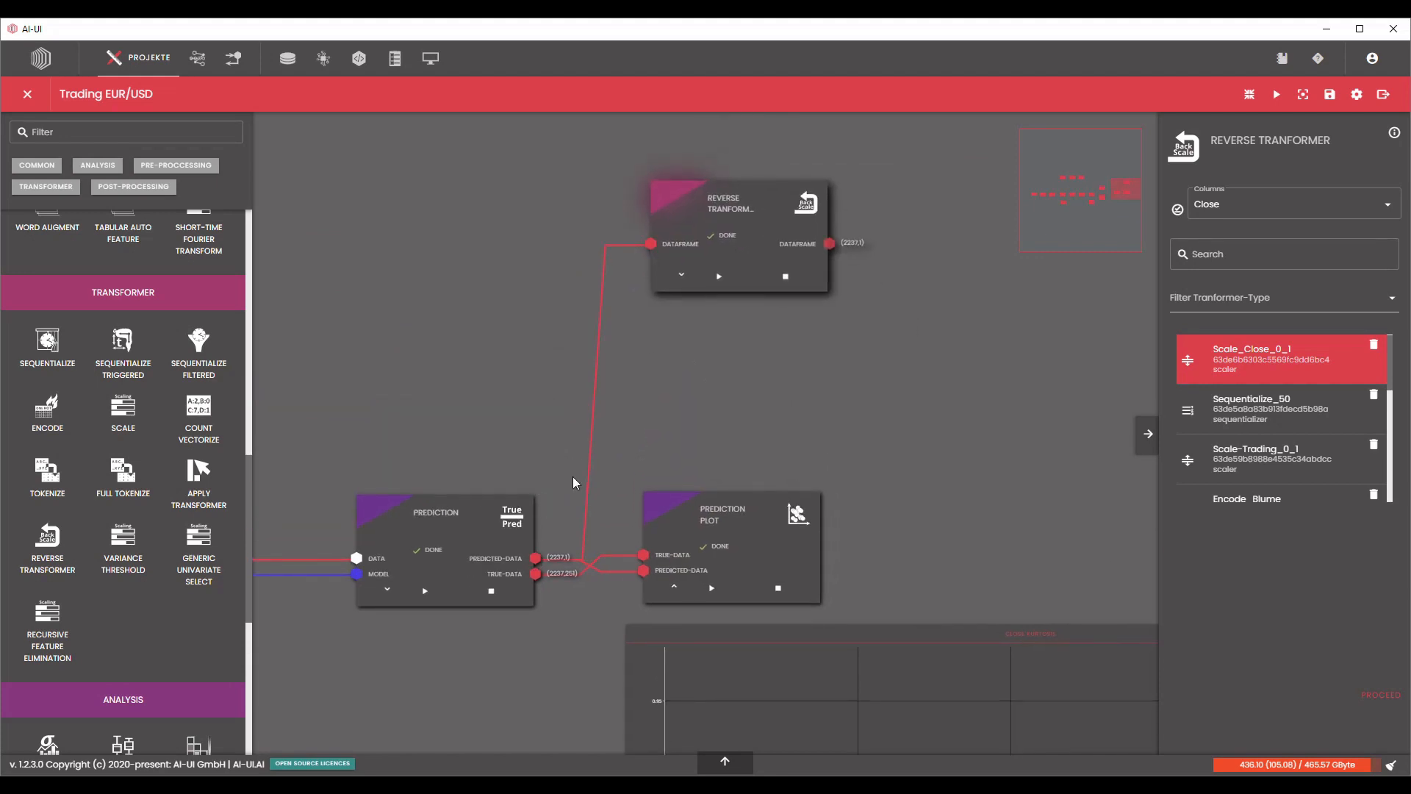
Add a second Reverse Transformer block above the Train Val Split and connect that split's validation output to its input.
scroll(621, 438, down, 5)
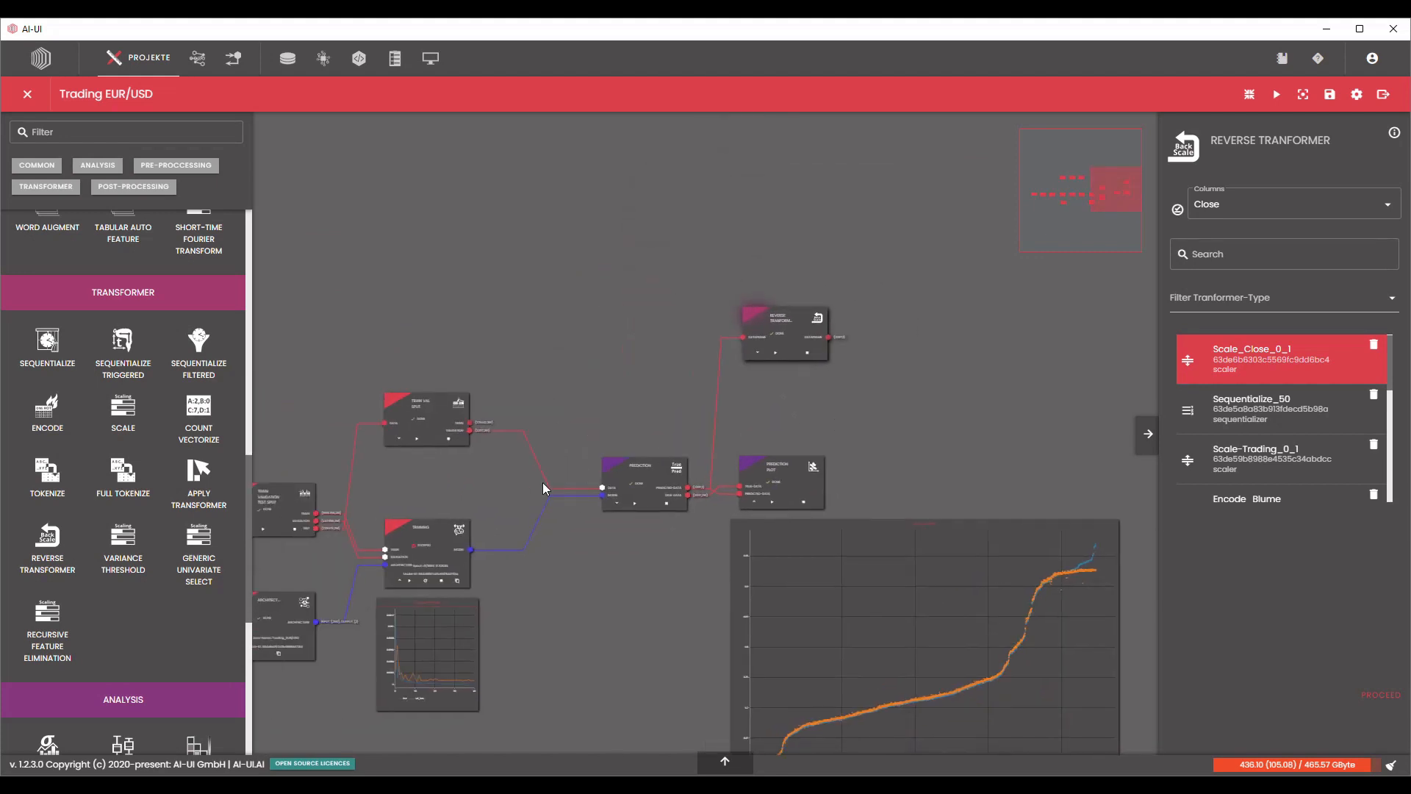
drag(47, 540, 549, 302)
scroll(465, 435, up, 5)
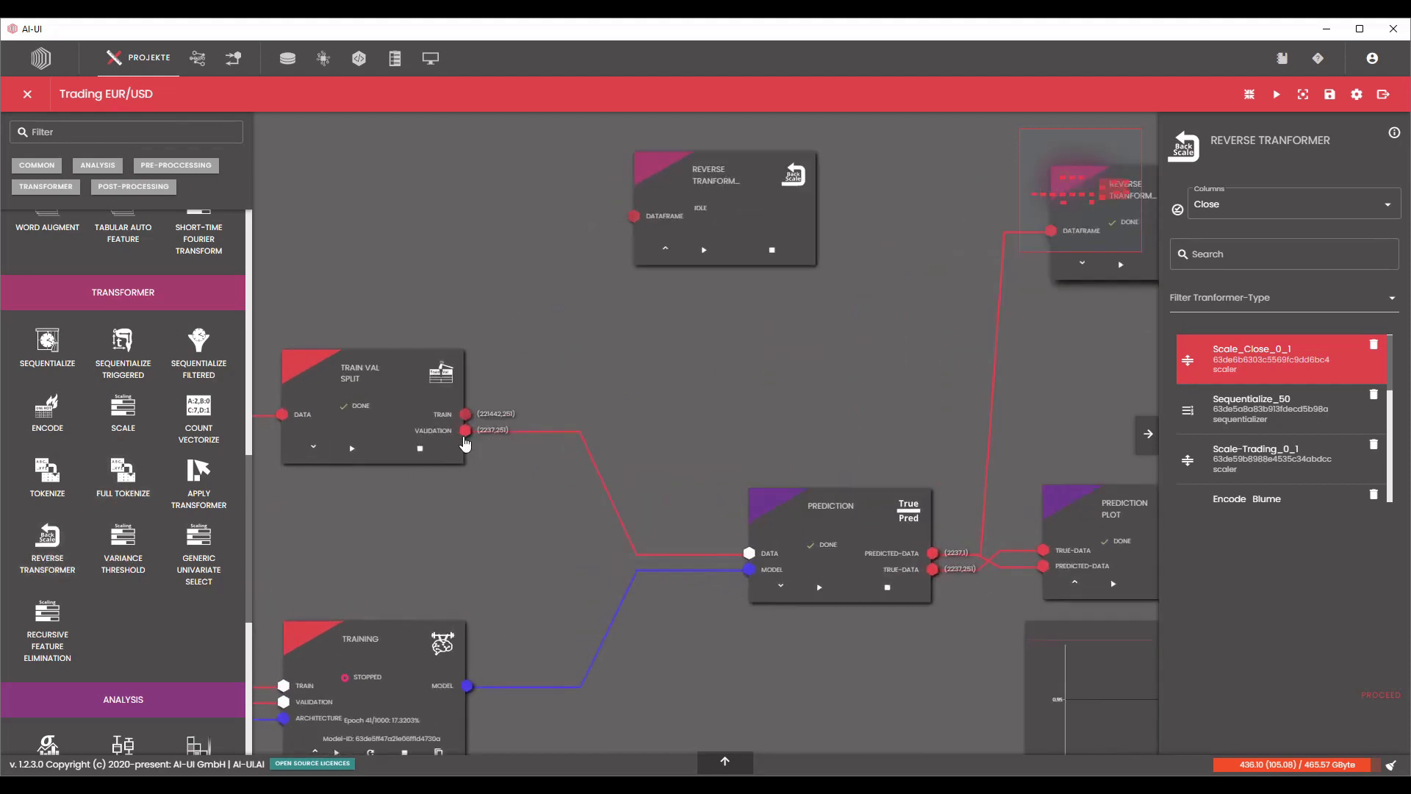
drag(465, 435, 701, 206)
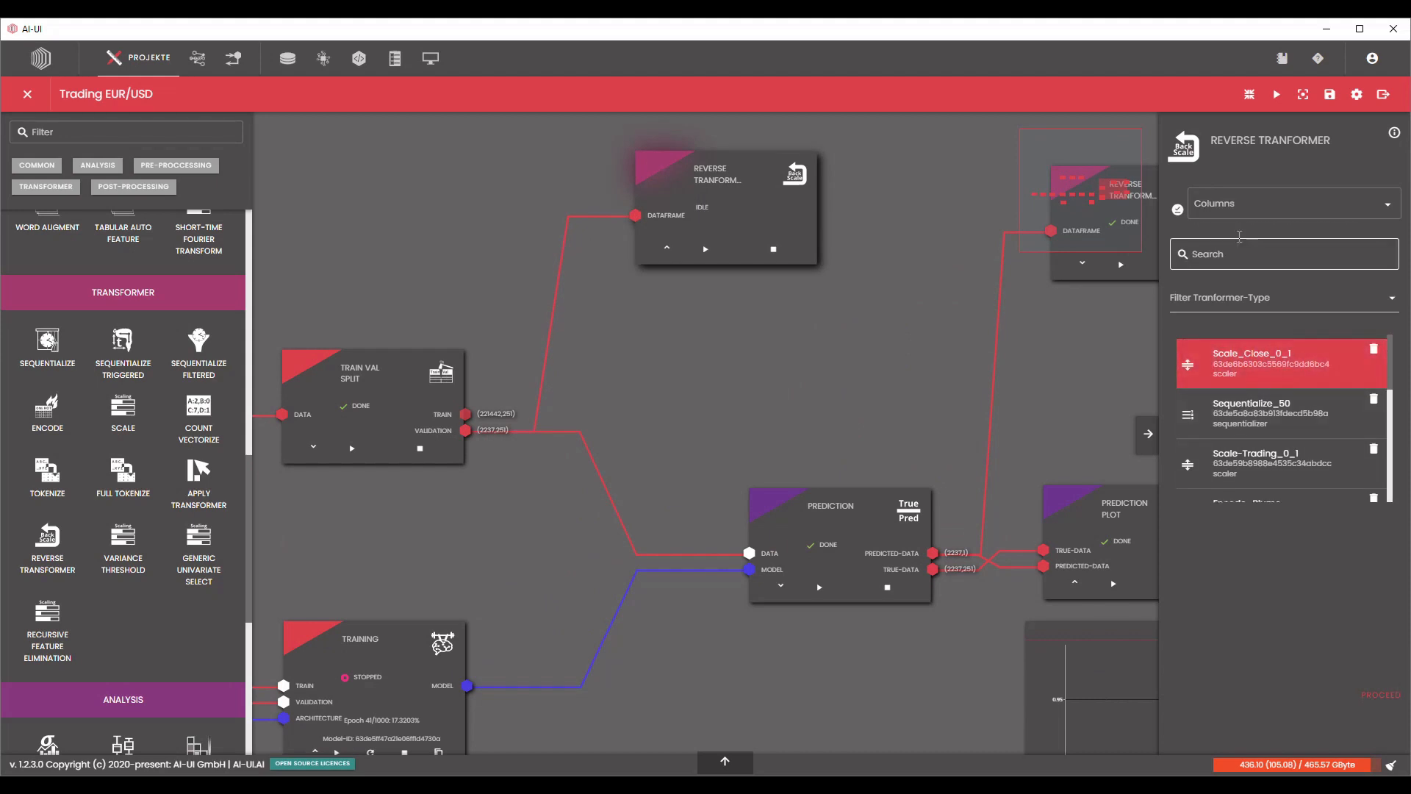
Configure the second Reverse Transformer to rescale only the unnumbered Close column with Scale_Close_0_1, and process it.
click(1225, 209)
text(c)
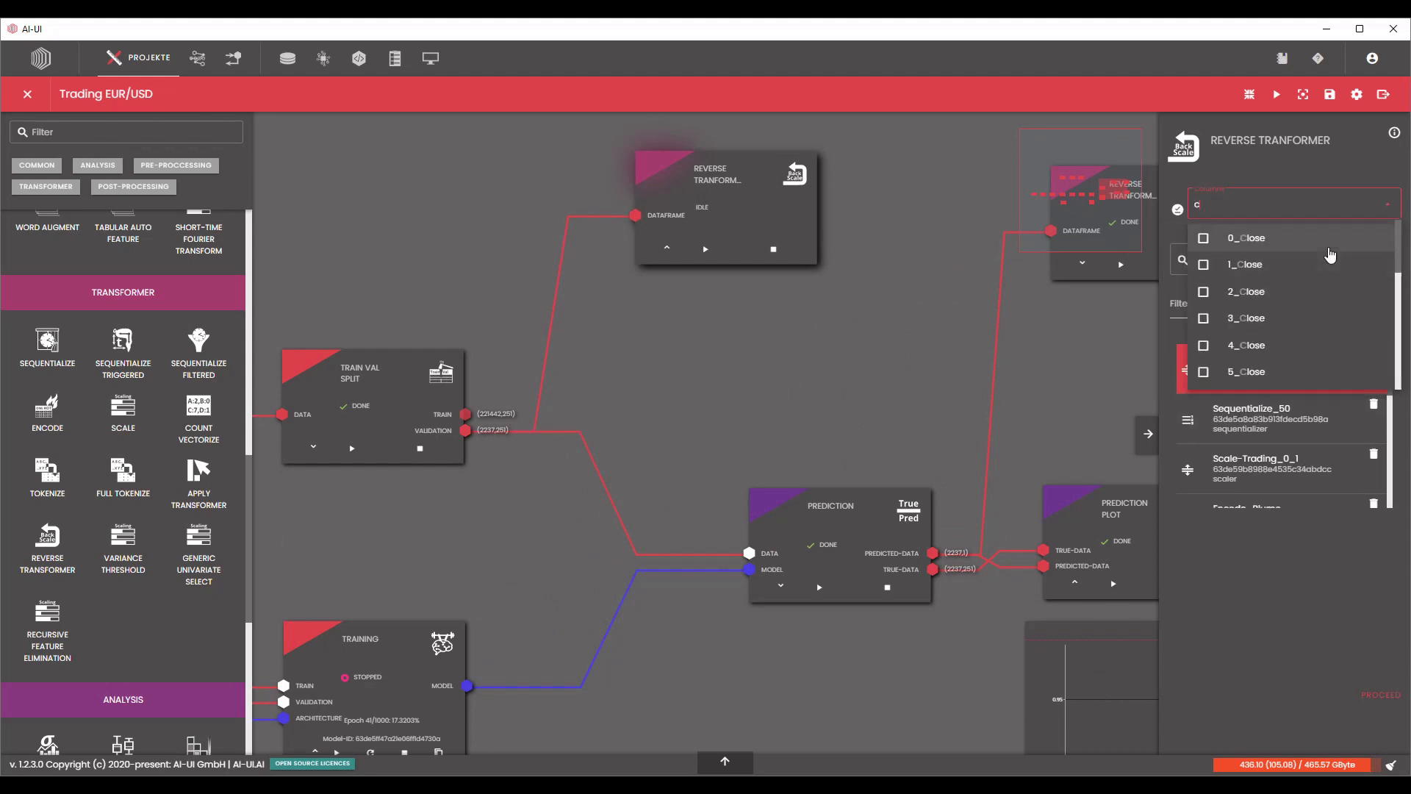
text(lose)
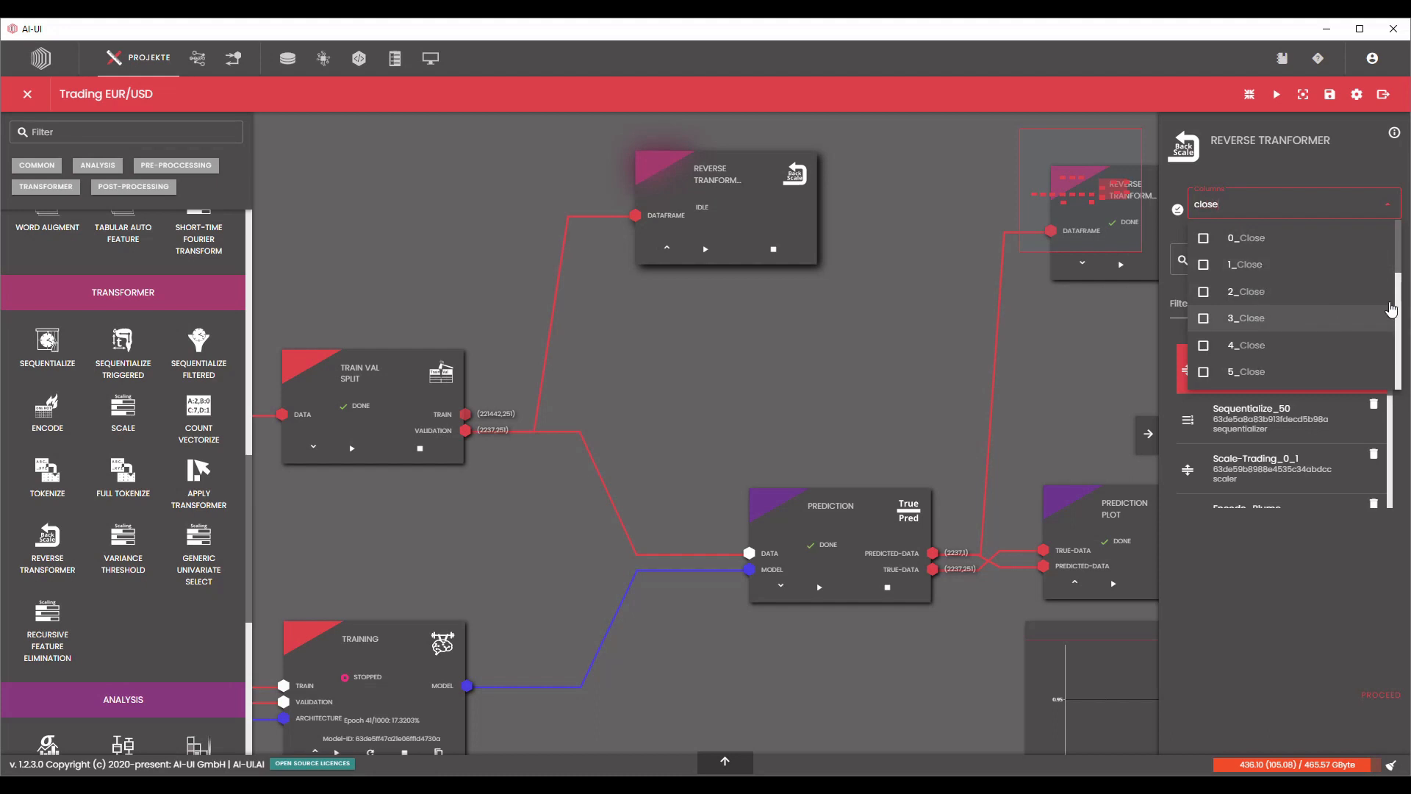
drag(1398, 259, 1384, 488)
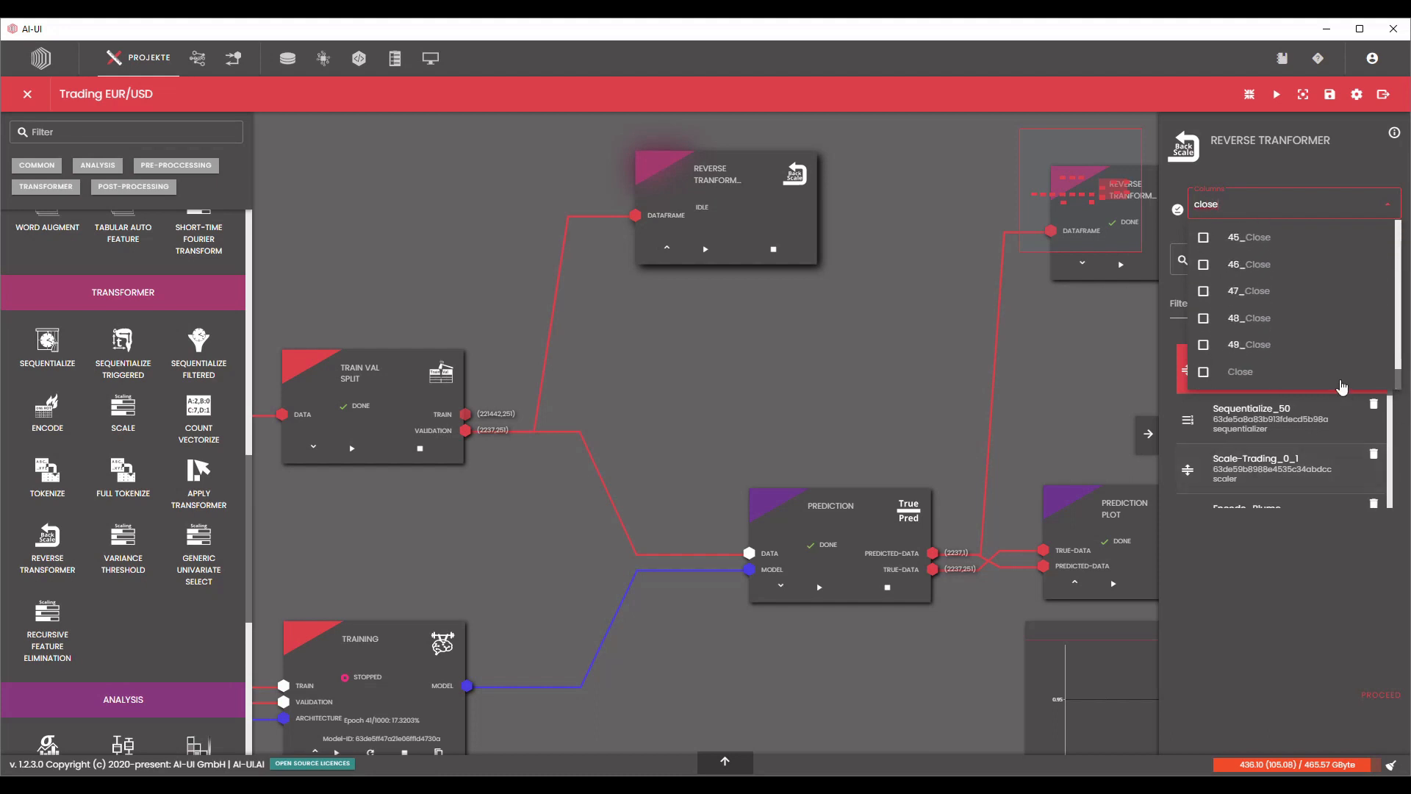
click(1326, 375)
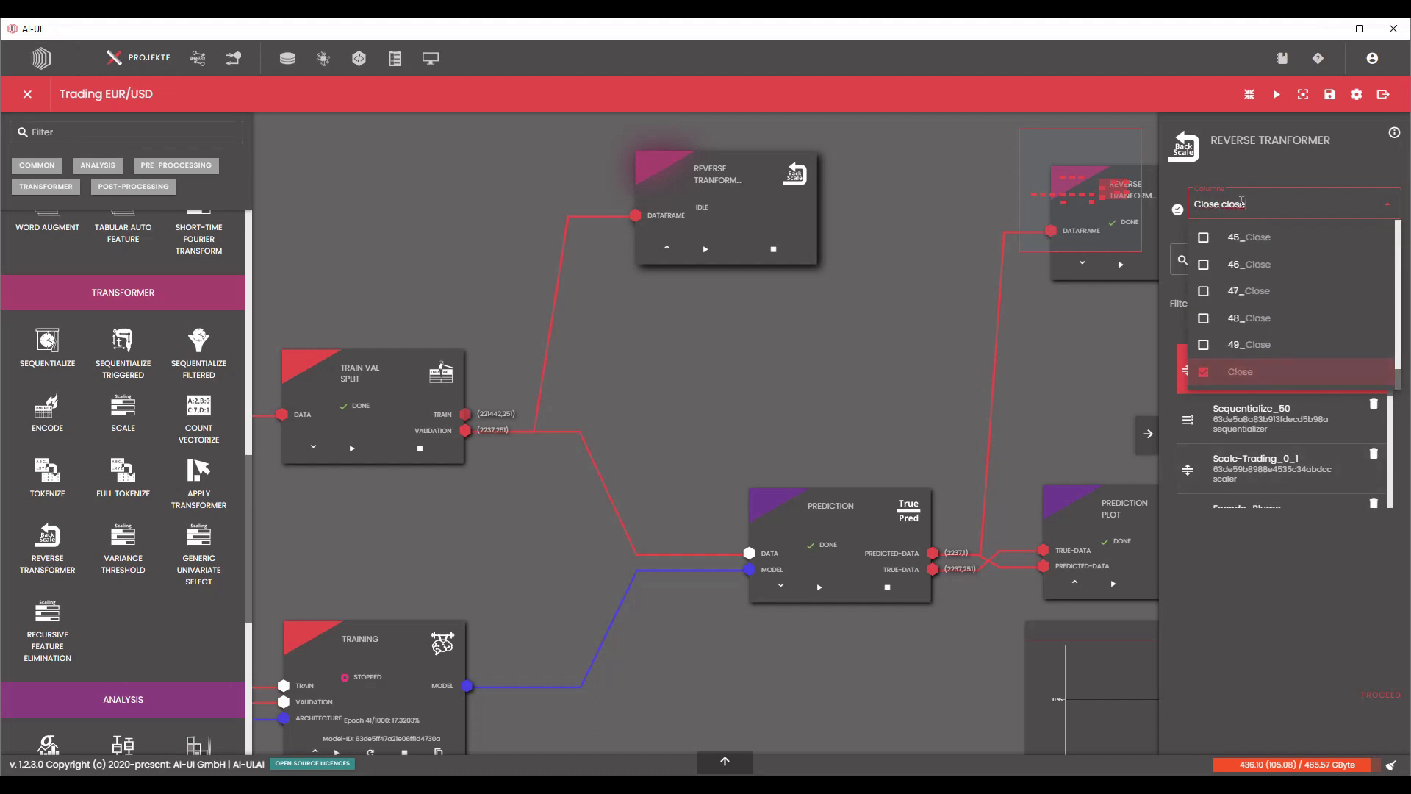
key(BackSpace)
key(BackSpace)
key(BackSpace)
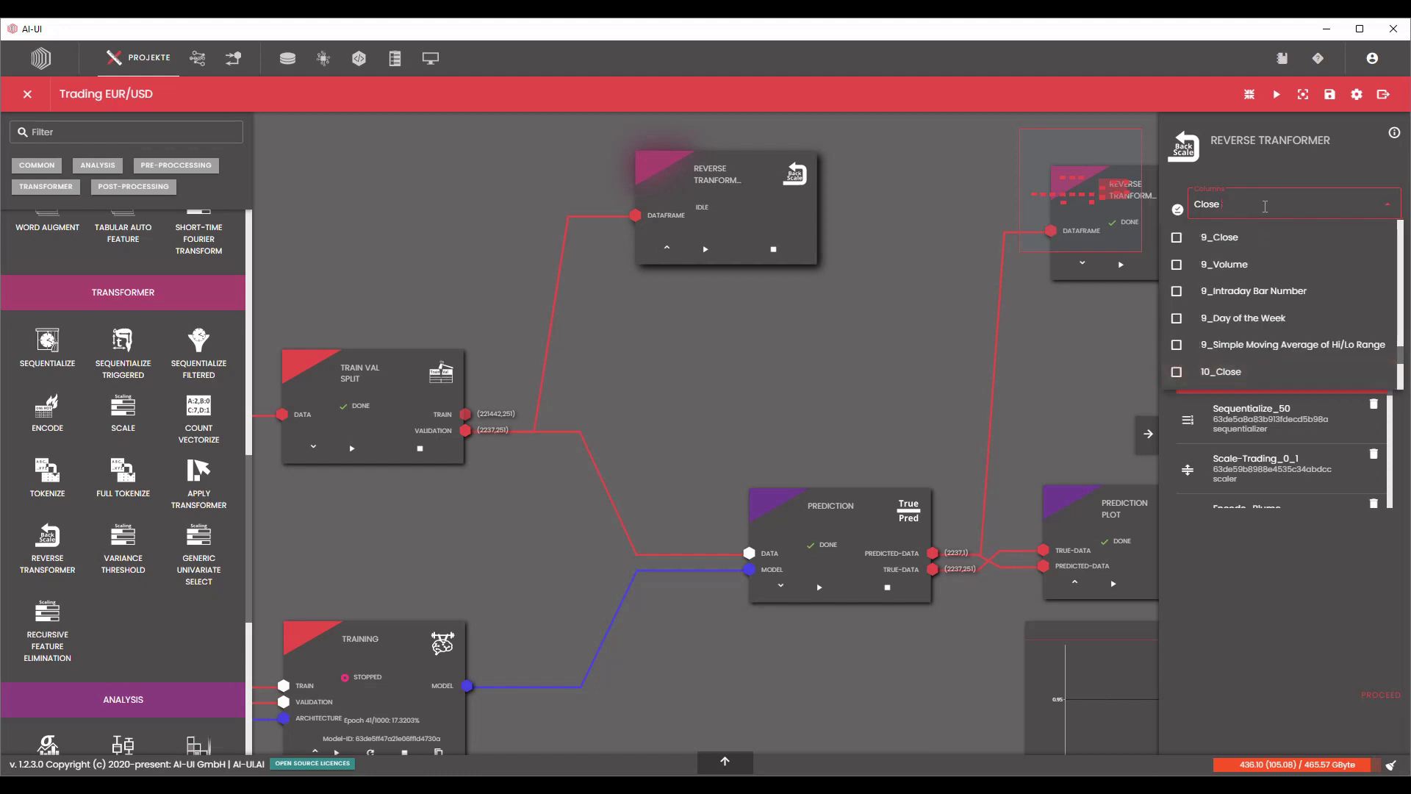
click(1343, 662)
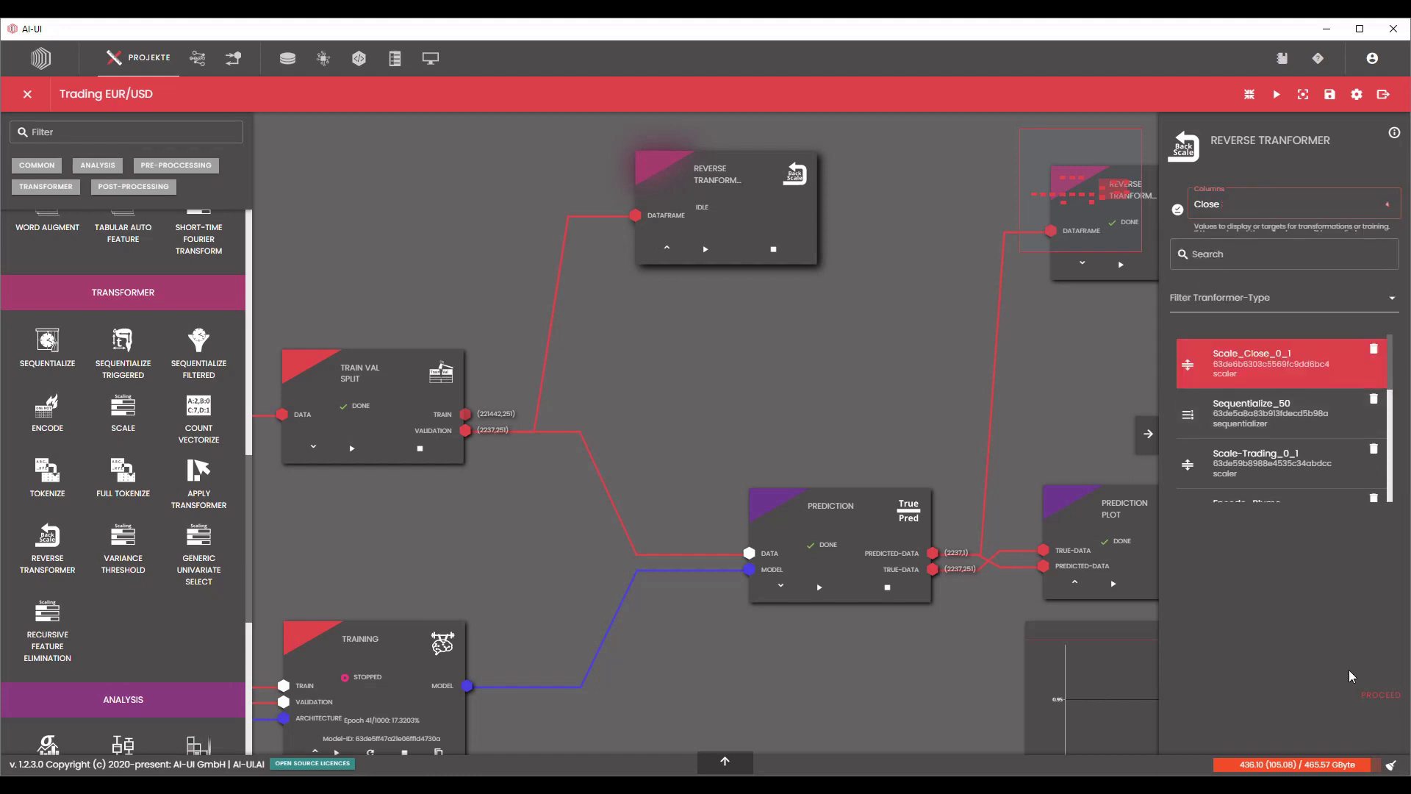
click(1373, 704)
scroll(848, 307, down, 2)
drag(804, 333, 606, 378)
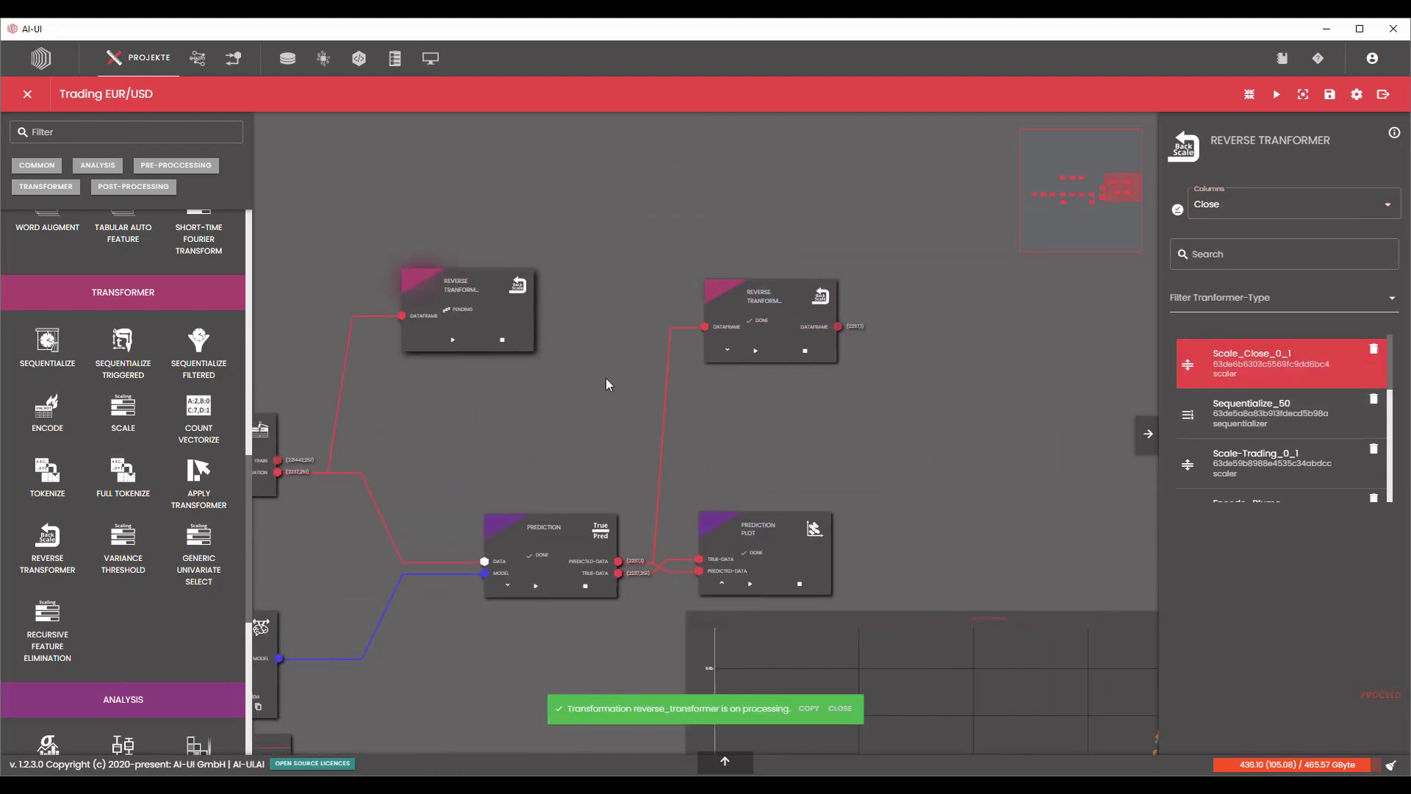
Place the second Reverse Transformer directly above the first one and collapse its output table.
drag(869, 465, 871, 333)
scroll(844, 356, down, 4)
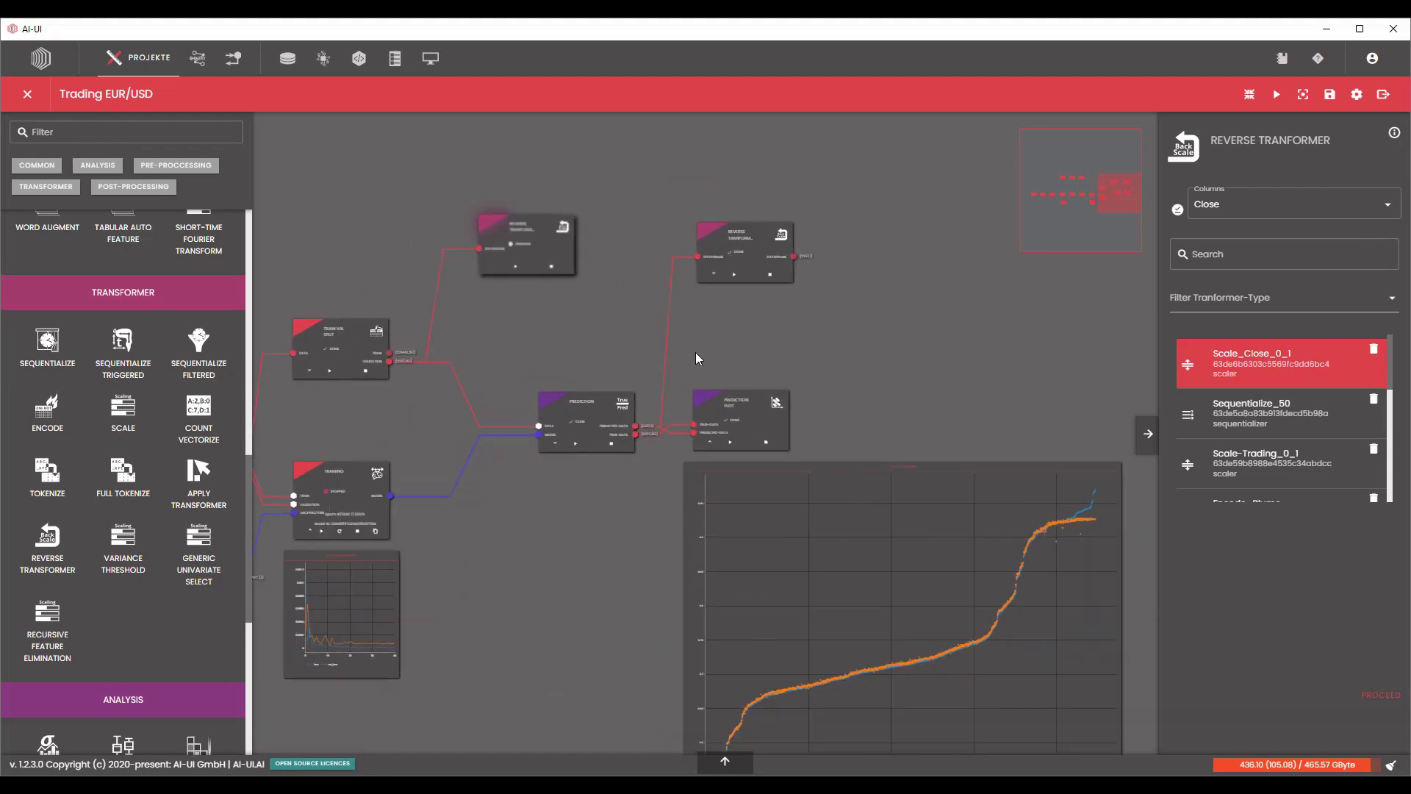
scroll(695, 352, up, 3)
drag(737, 224, 759, 283)
scroll(973, 329, down, 3)
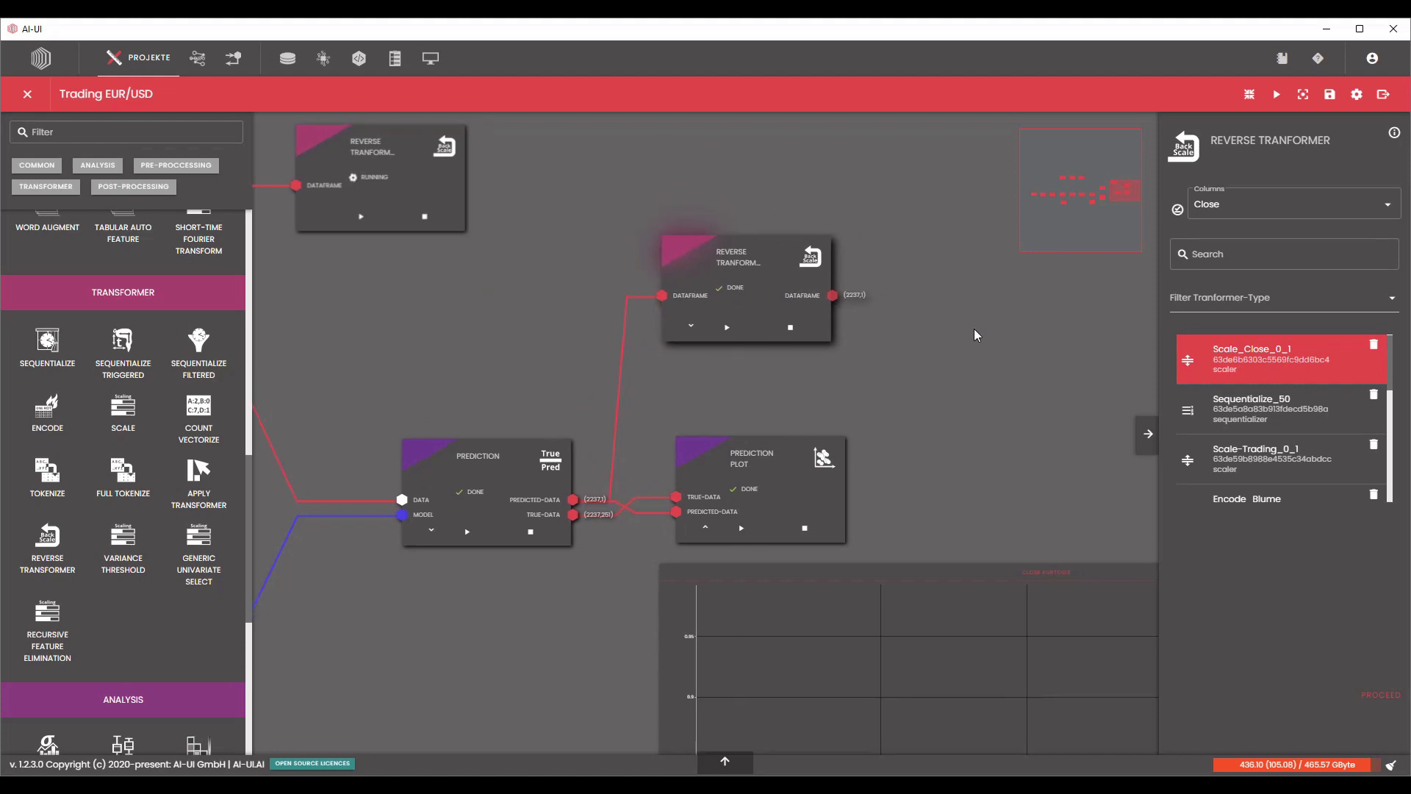
drag(579, 214, 854, 186)
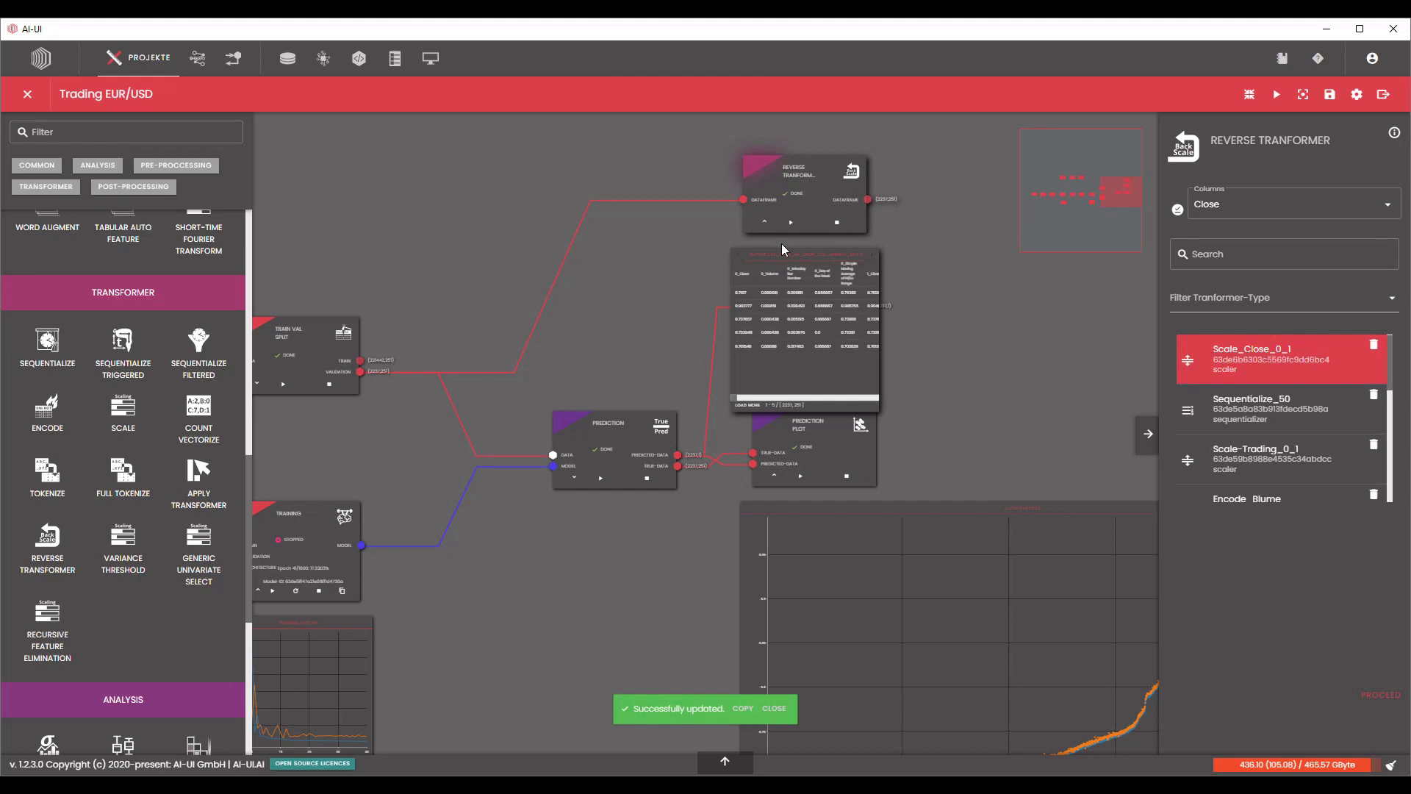
click(764, 221)
Add a second Prediction Plot block beside the Reverse Transformers and connect the rescaled predictions to its predicted-data input.
scroll(78, 541, down, 6)
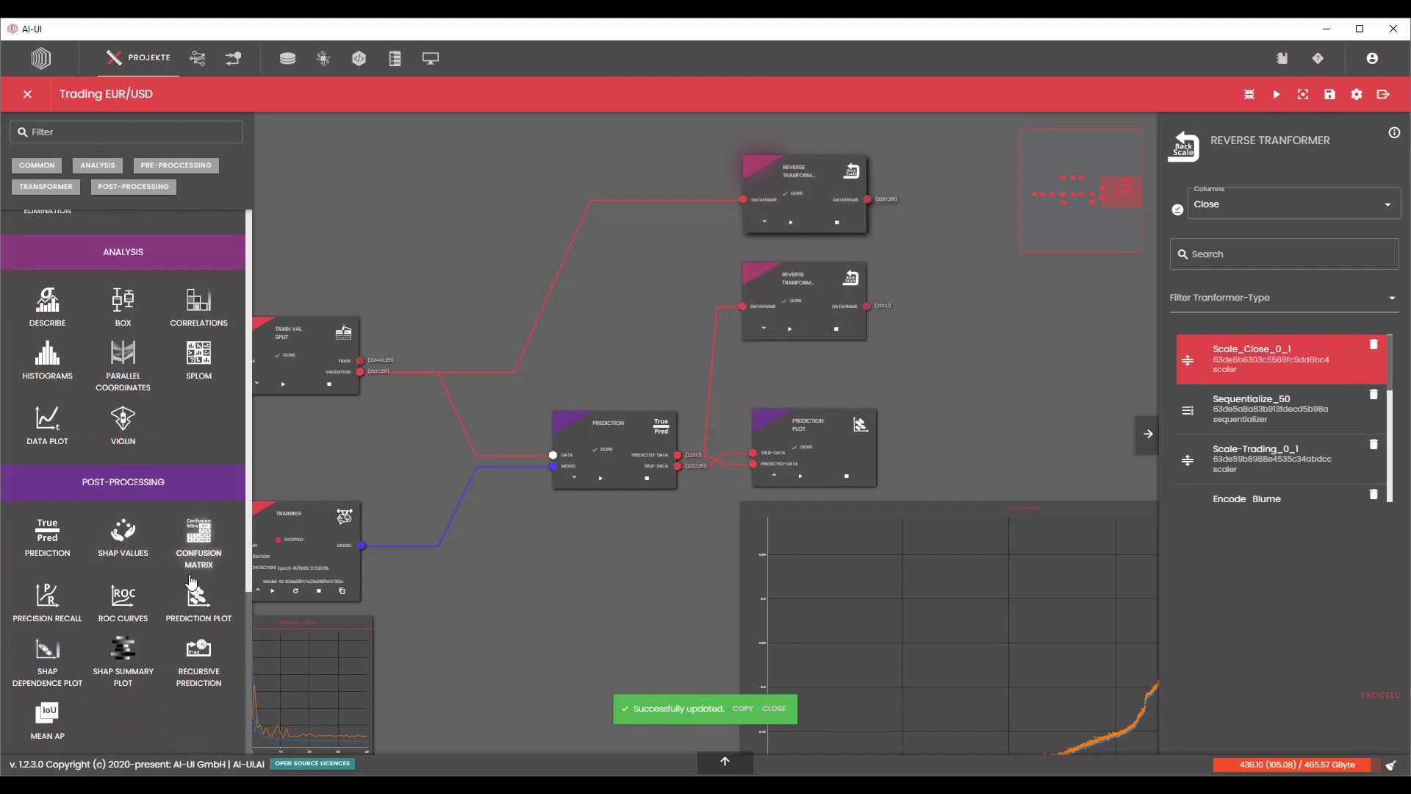
drag(953, 208, 944, 222)
drag(903, 225, 734, 314)
scroll(723, 393, up, 3)
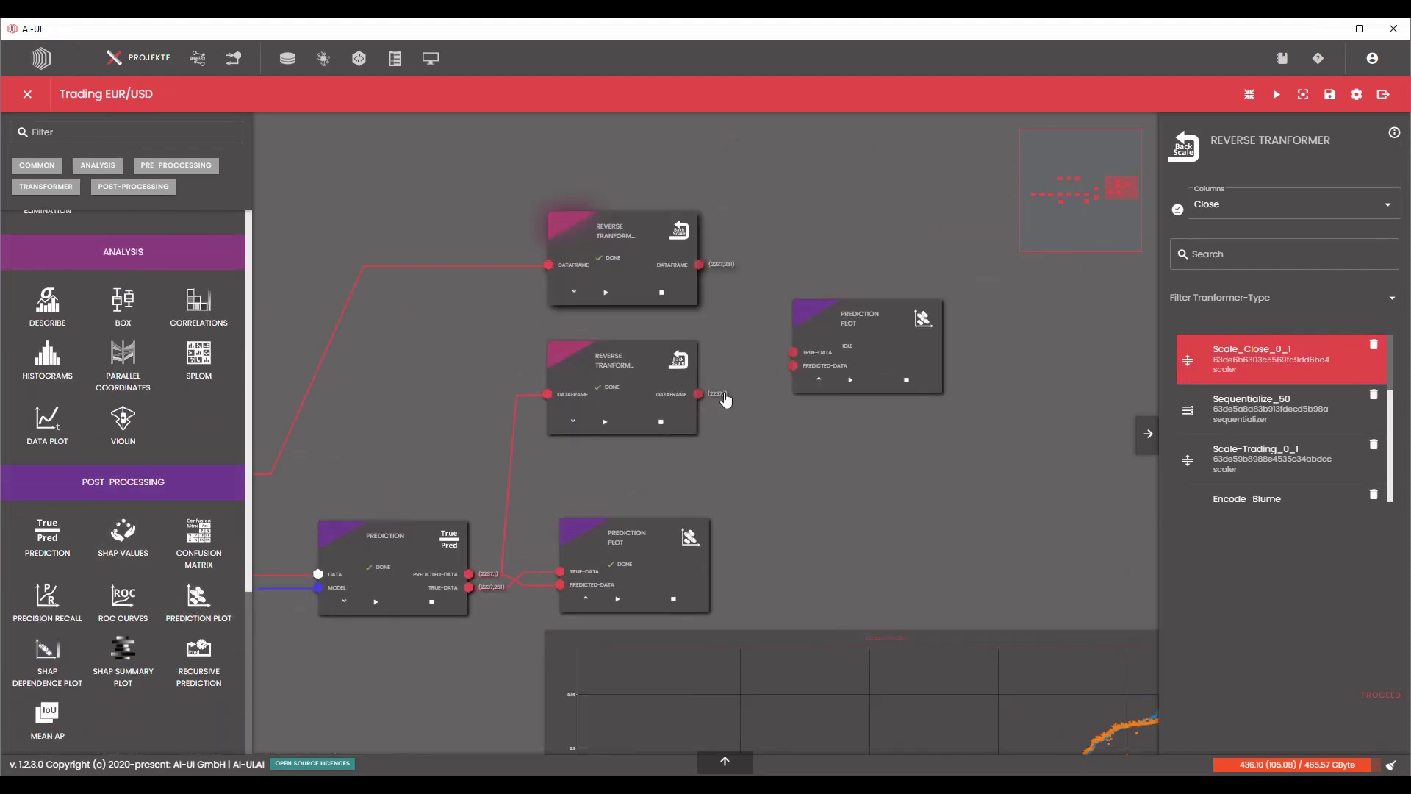
drag(799, 367, 800, 363)
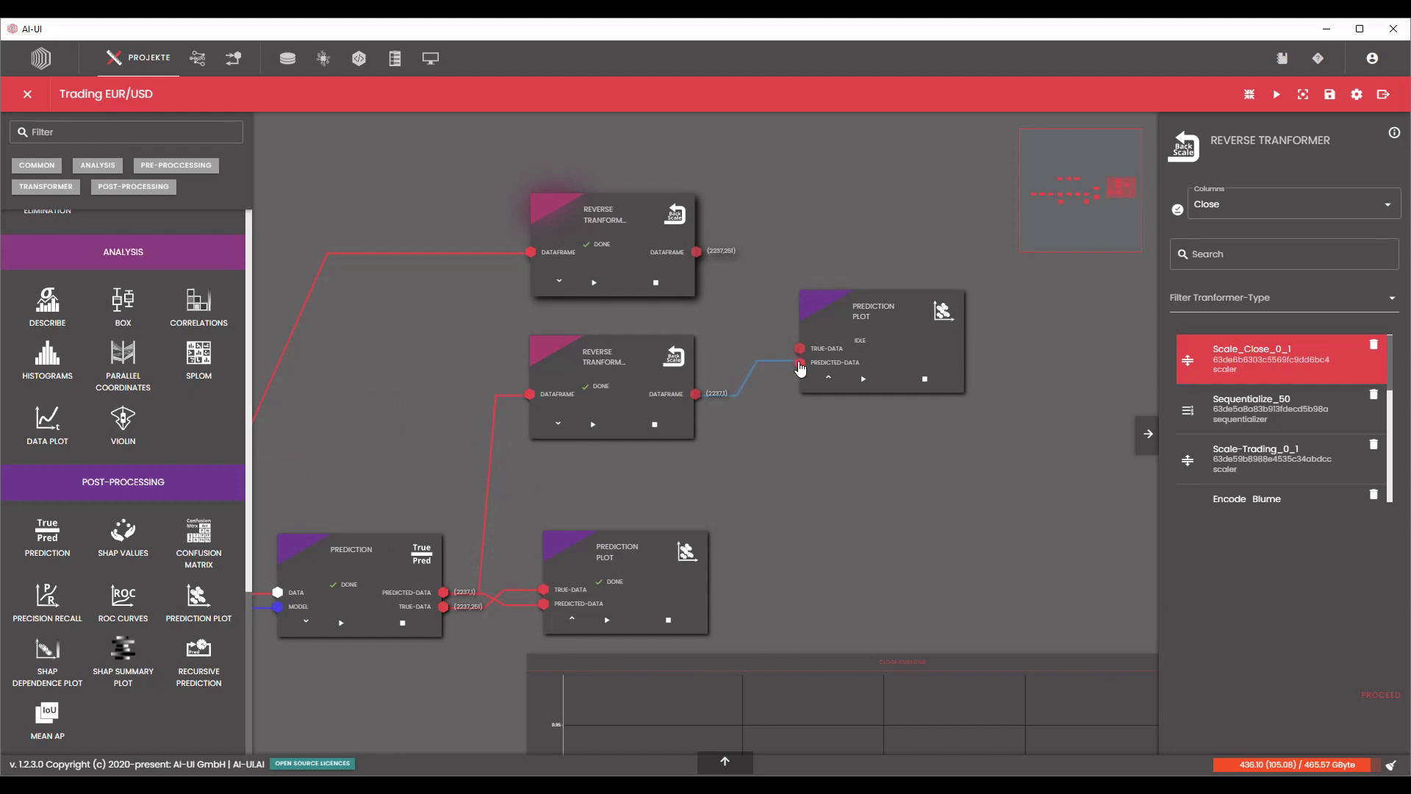
Connect the rescaled validation data to the new Prediction Plot's true-data input and process the block.
drag(697, 251, 801, 354)
drag(890, 317, 886, 287)
click(1381, 701)
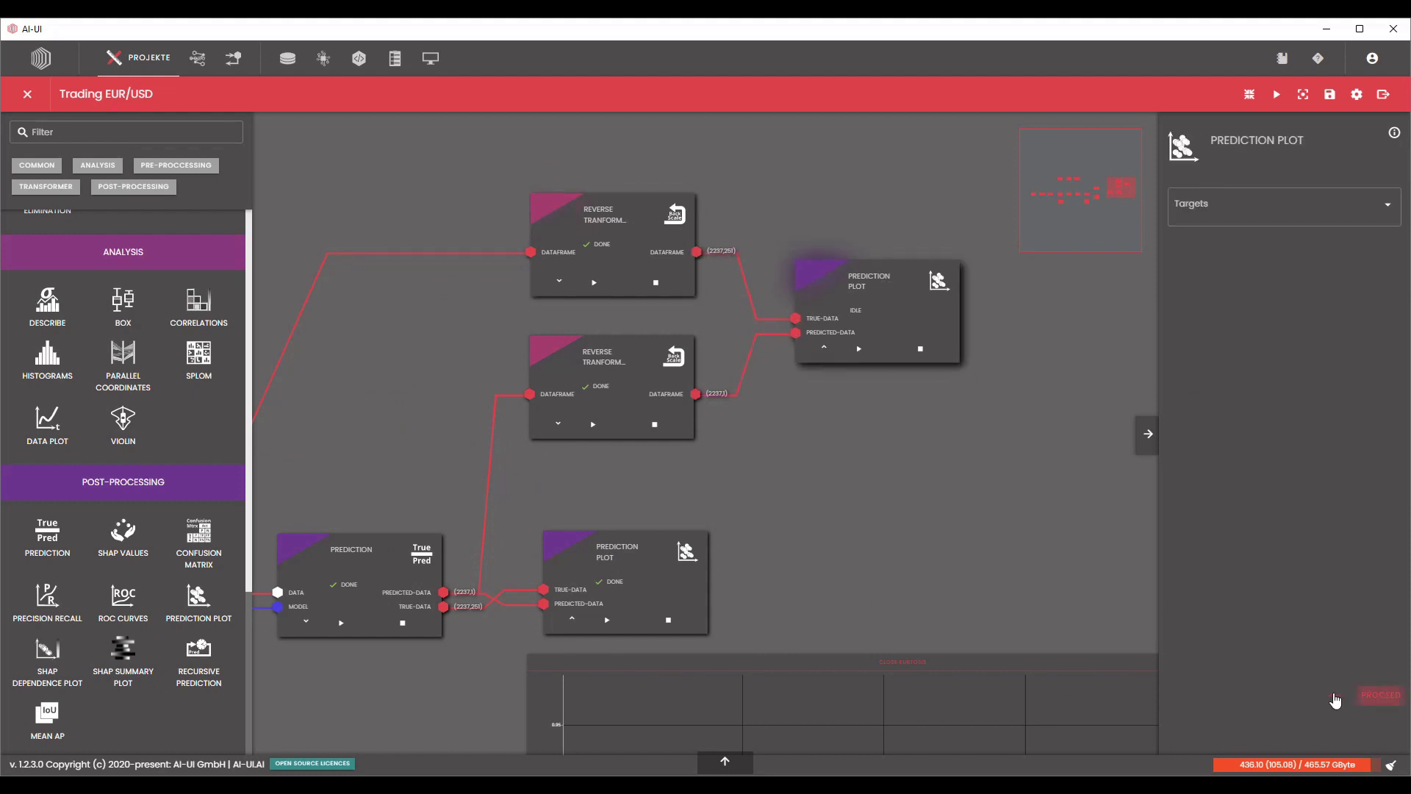
Enlarge the new Prediction Plot's output chart so it is slightly larger than the first plot's chart.
scroll(1053, 547, down, 3)
drag(1034, 408, 823, 257)
scroll(823, 259, down, 2)
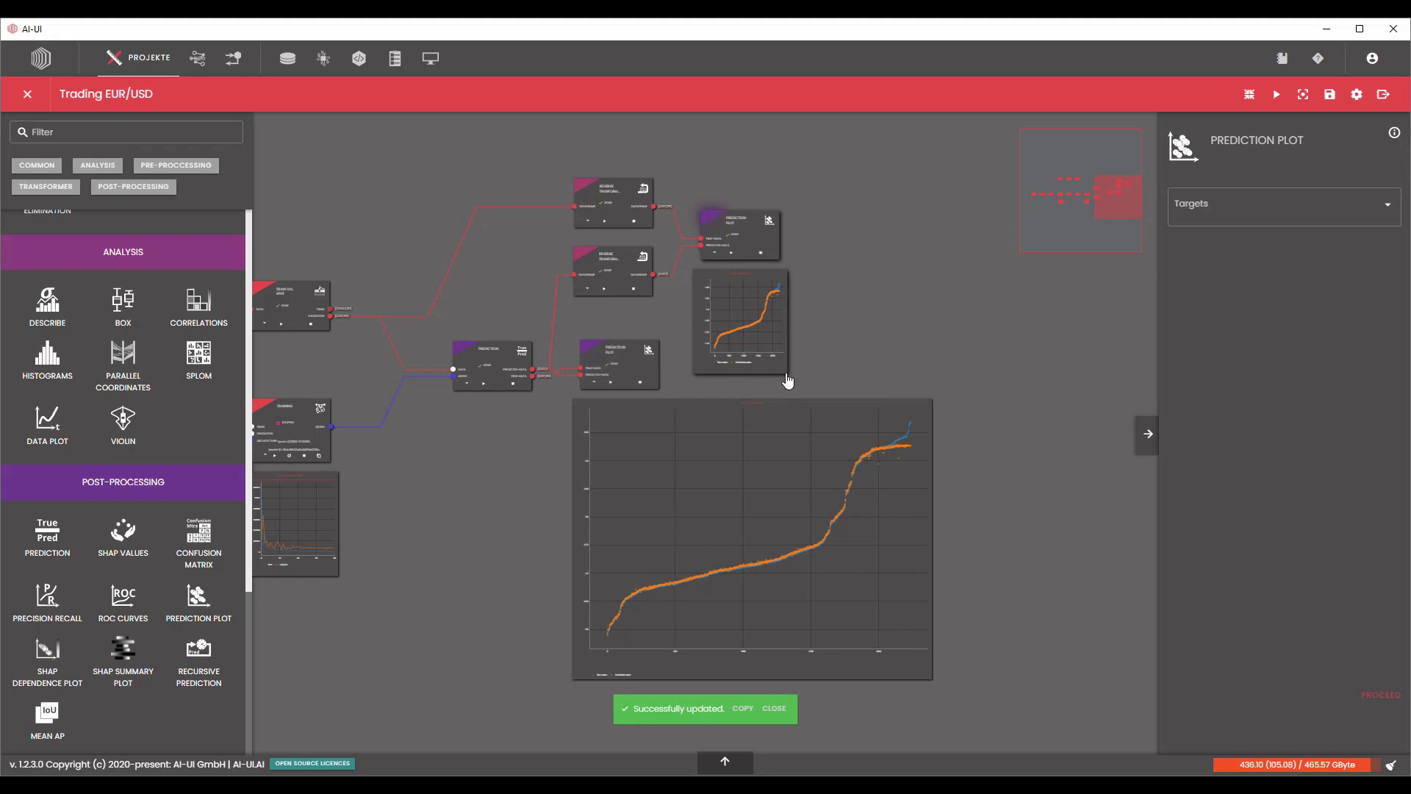
drag(951, 457, 1067, 517)
drag(953, 358, 1047, 419)
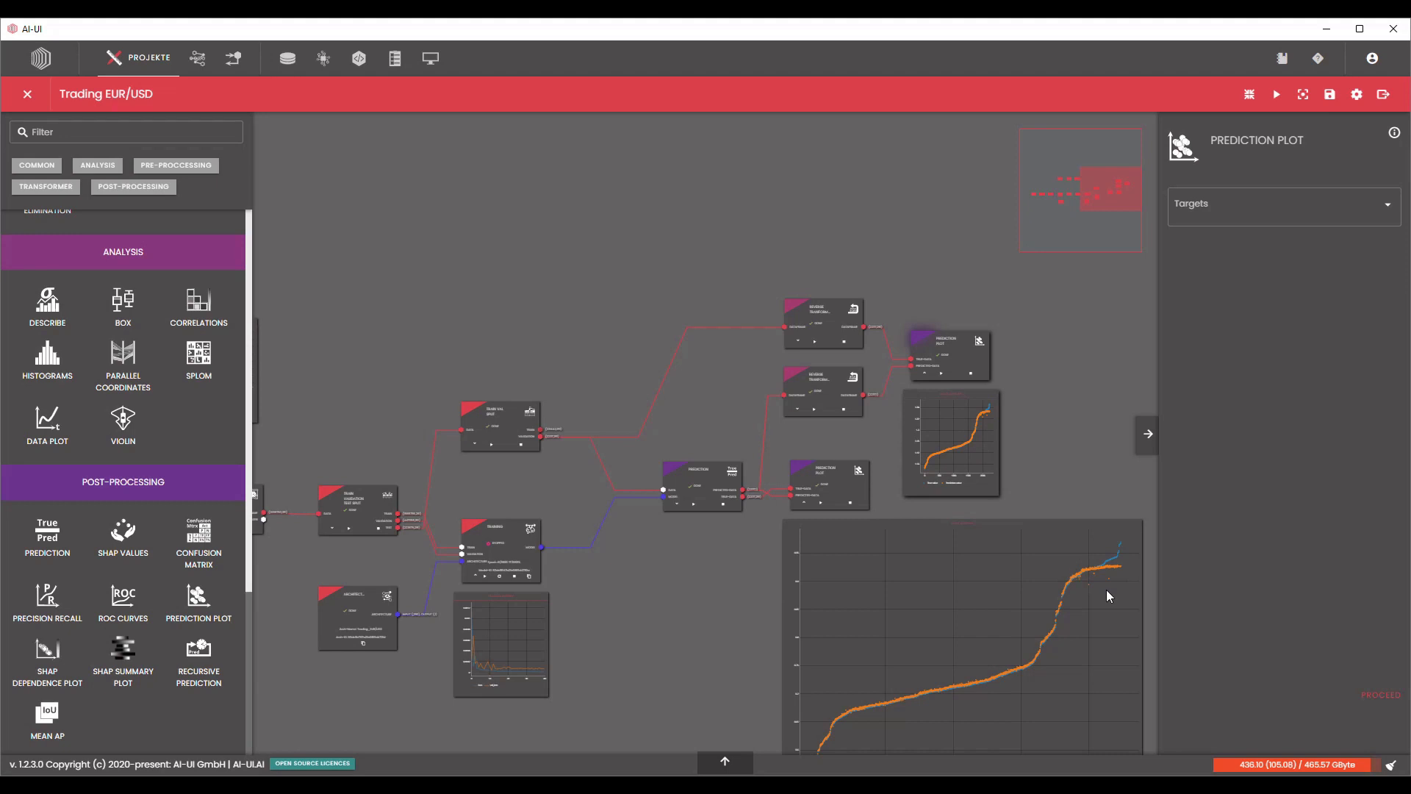
drag(1075, 316, 785, 308)
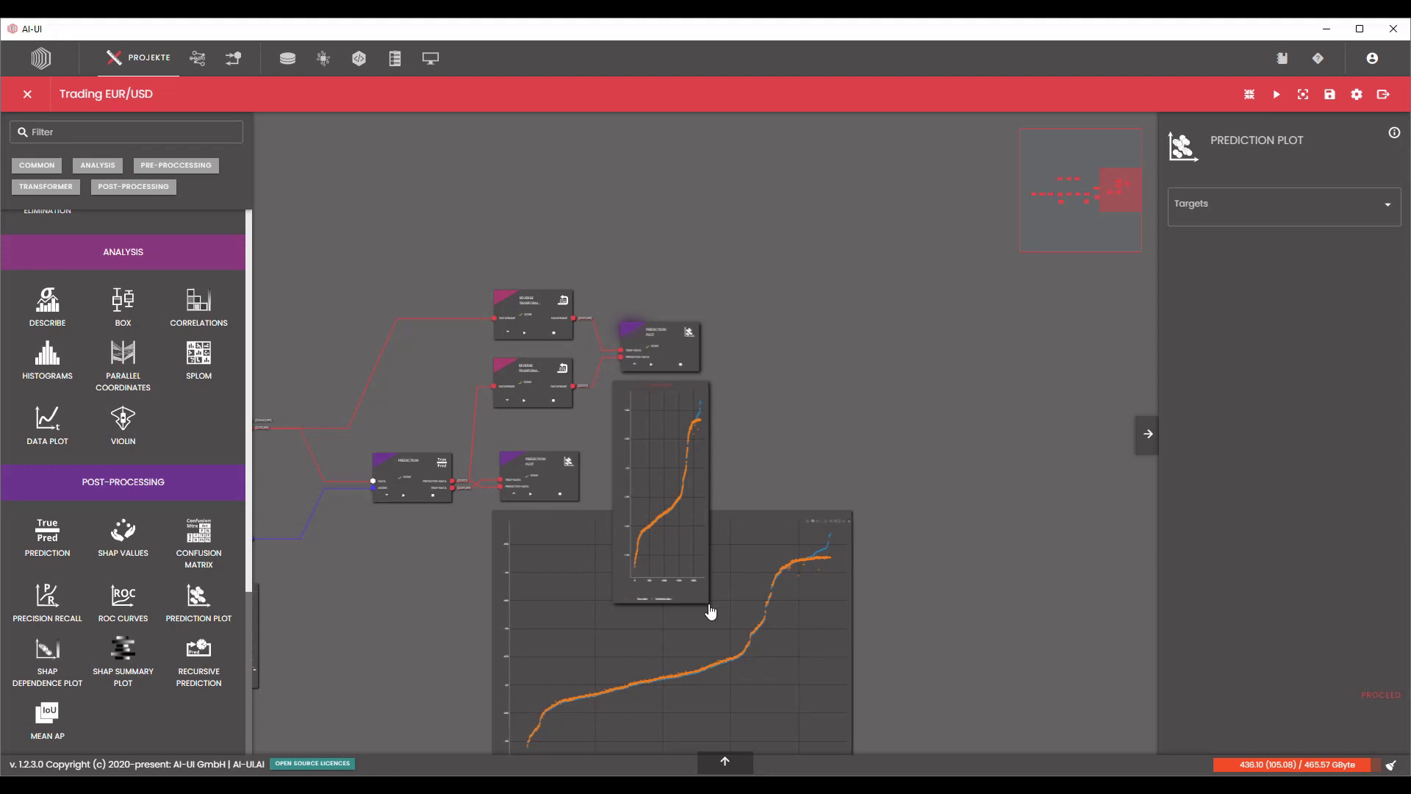
drag(710, 603, 1022, 728)
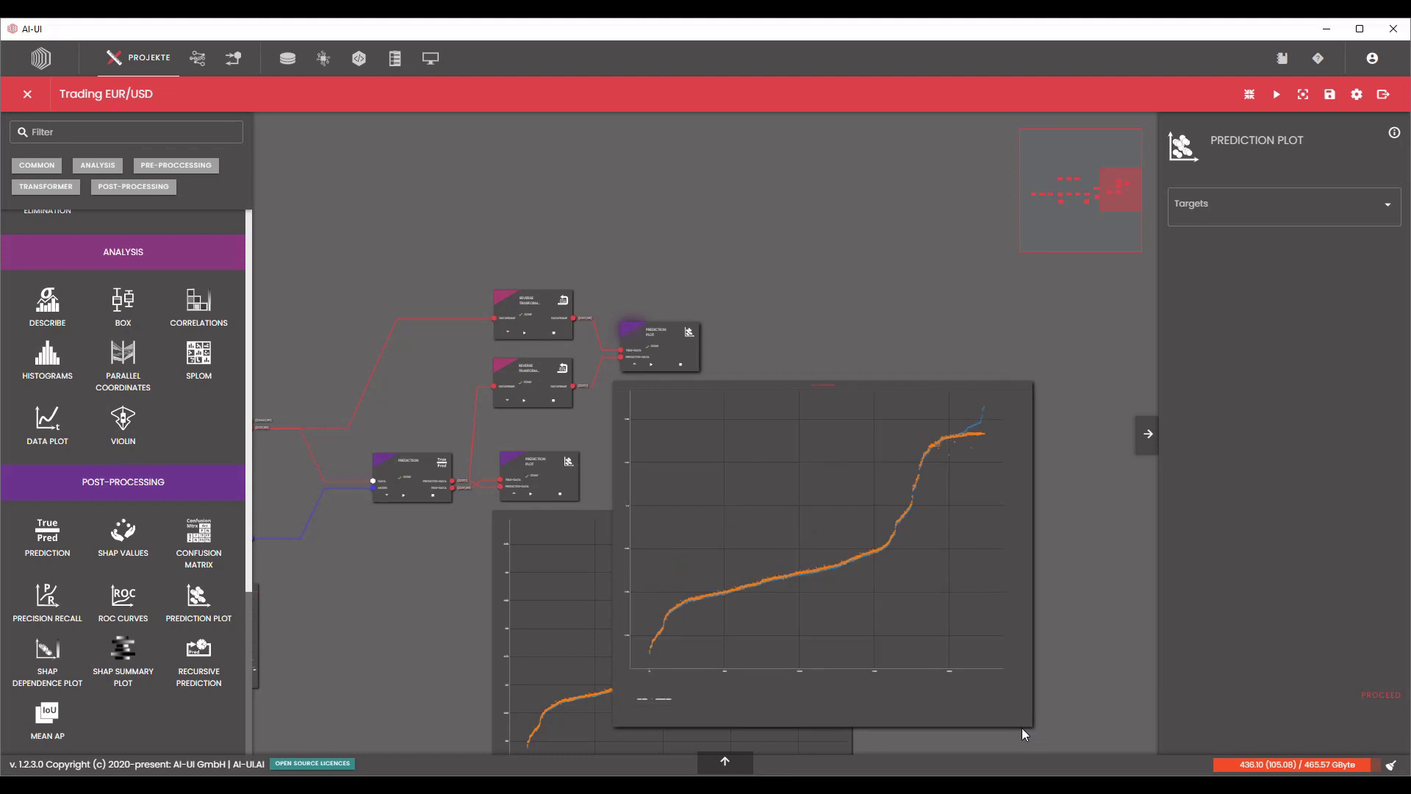
Compare the true and predicted values at point 247 of the rescaled prediction chart.
drag(872, 291, 811, 152)
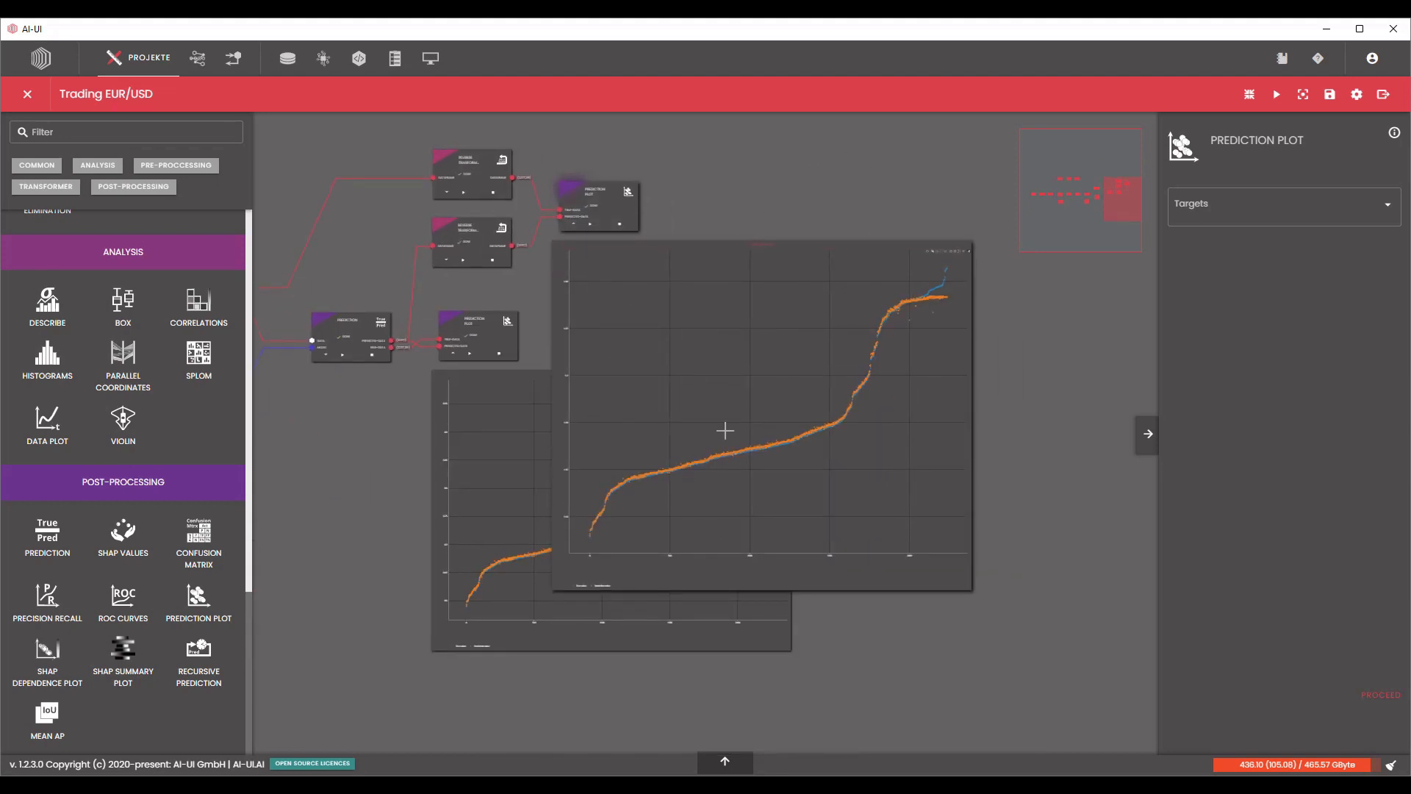
scroll(616, 309, up, 1)
scroll(616, 309, up, 3)
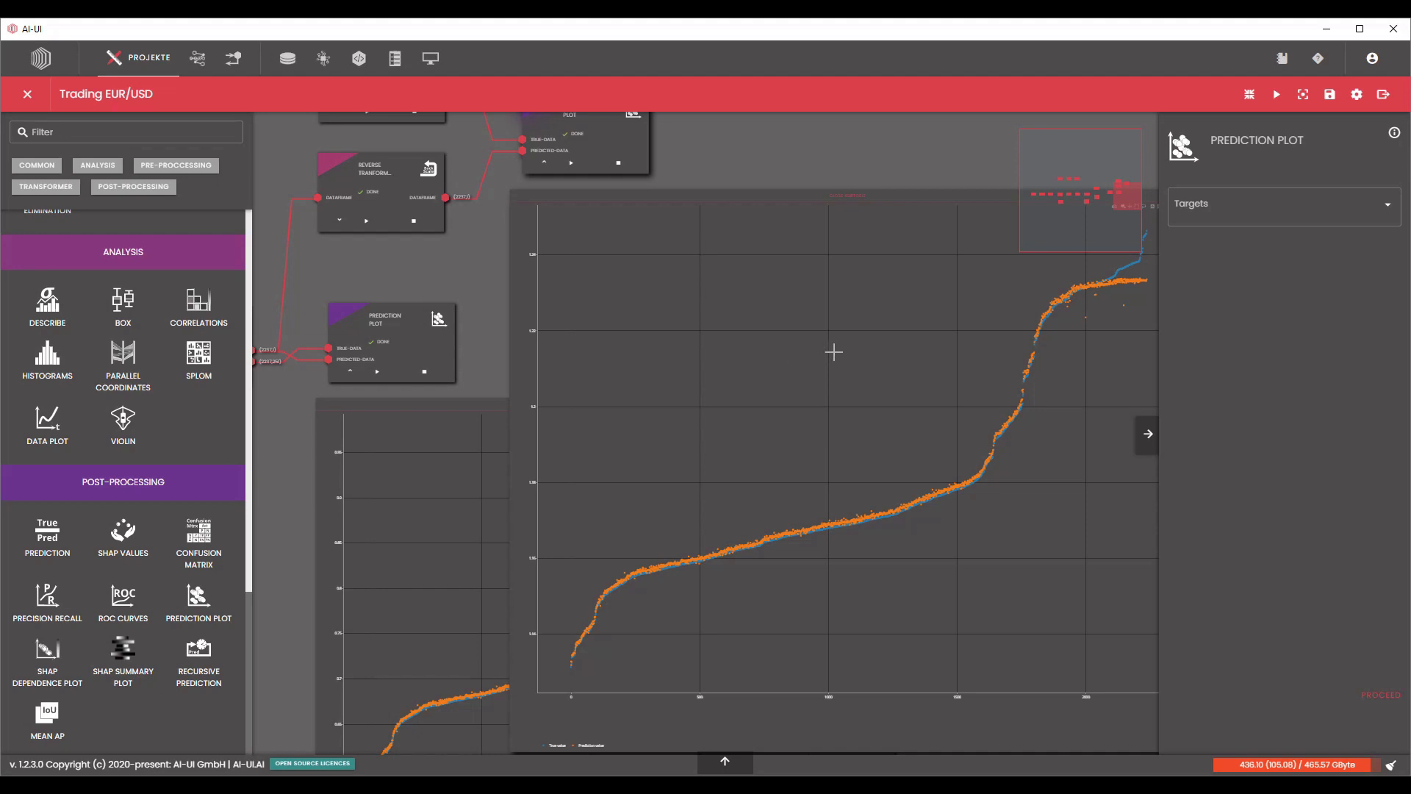
drag(898, 165, 766, 182)
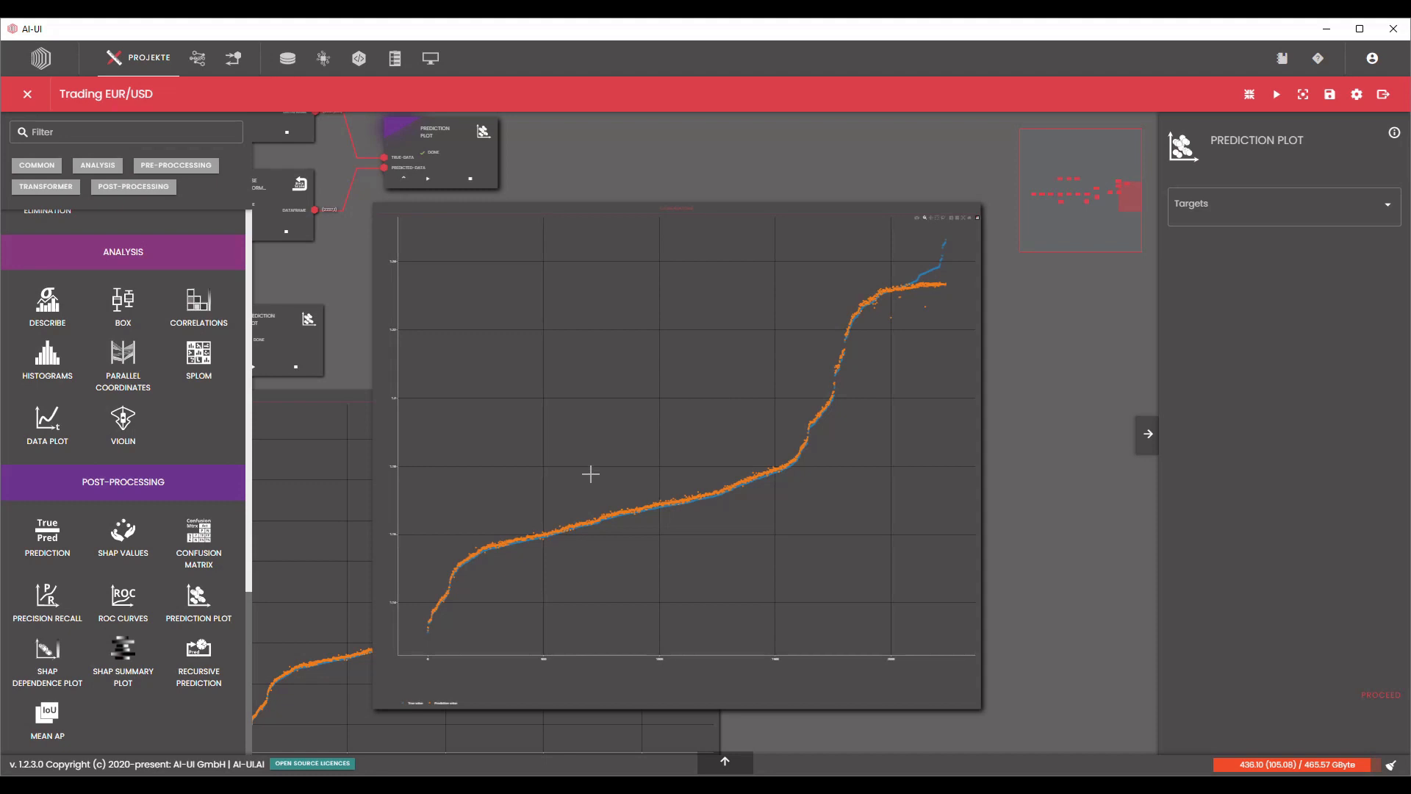
scroll(479, 507, up, 1)
scroll(402, 519, up, 4)
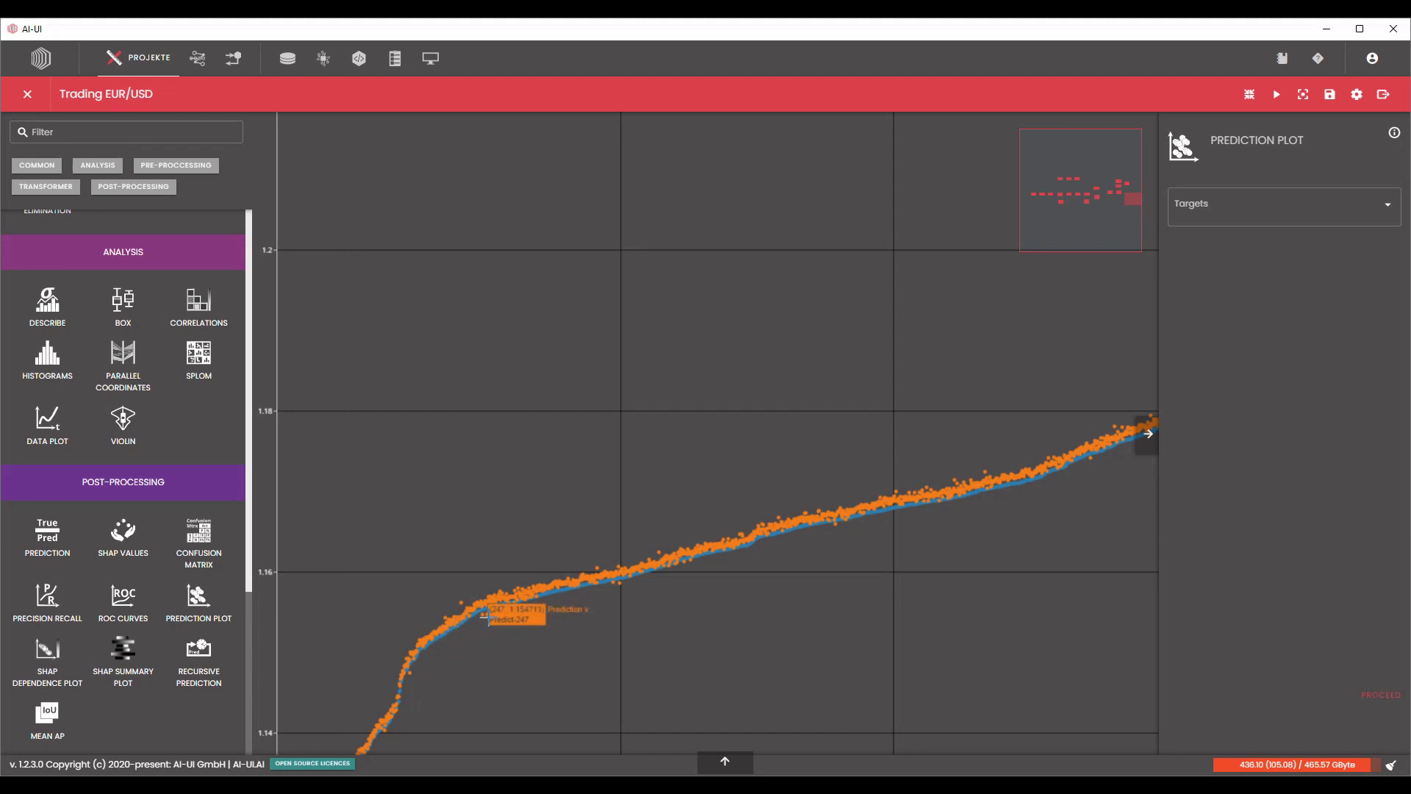
scroll(482, 621, up, 3)
scroll(483, 621, down, 3)
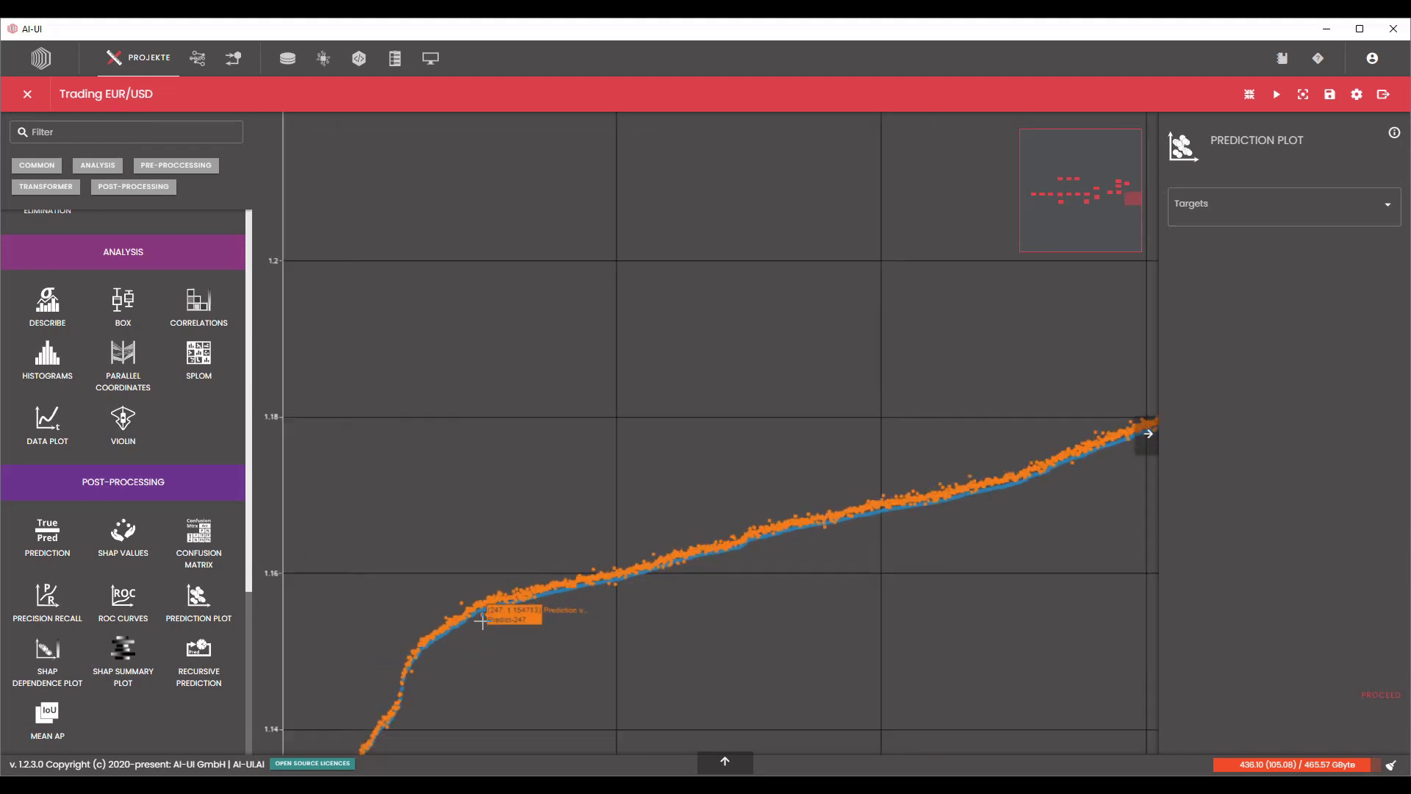
scroll(482, 621, up, 2)
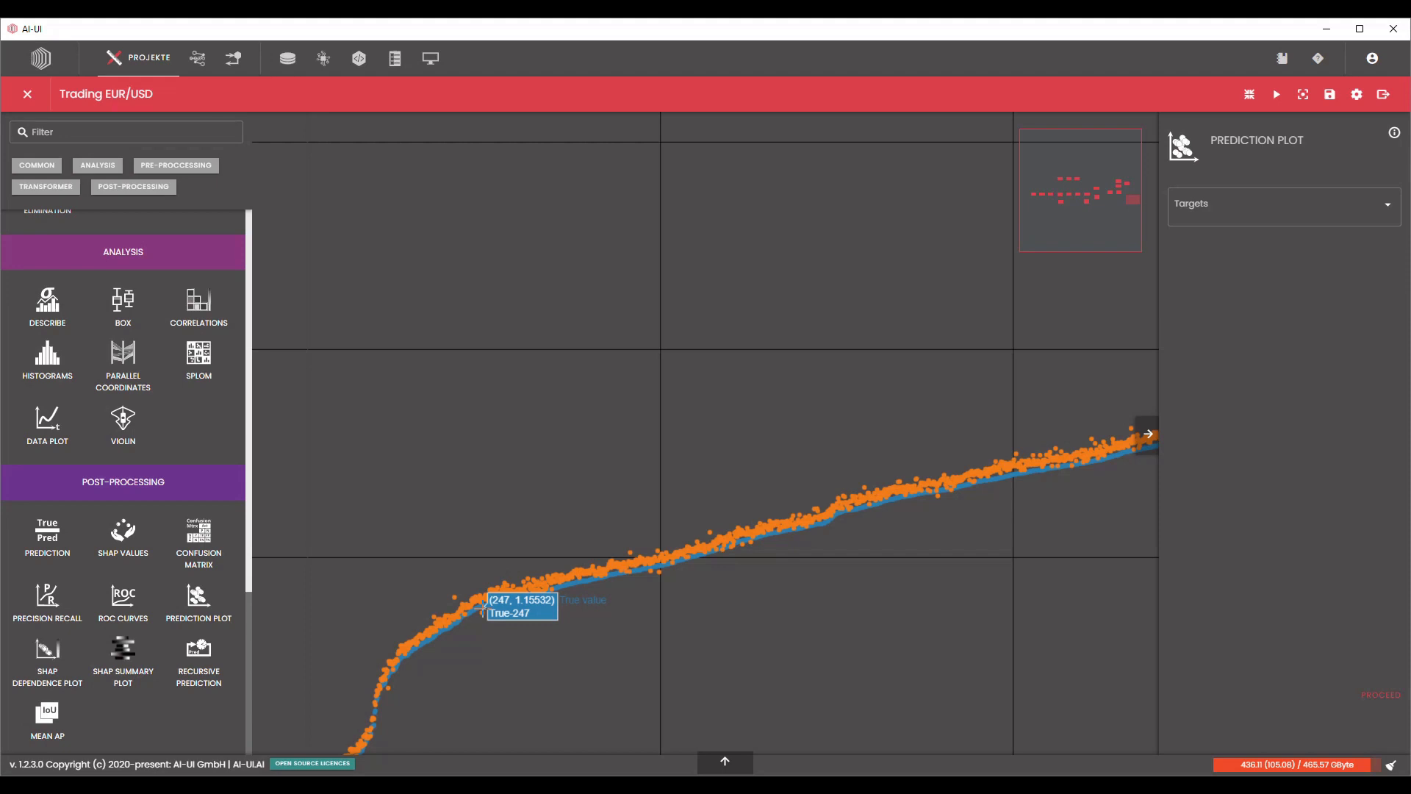
scroll(483, 608, down, 6)
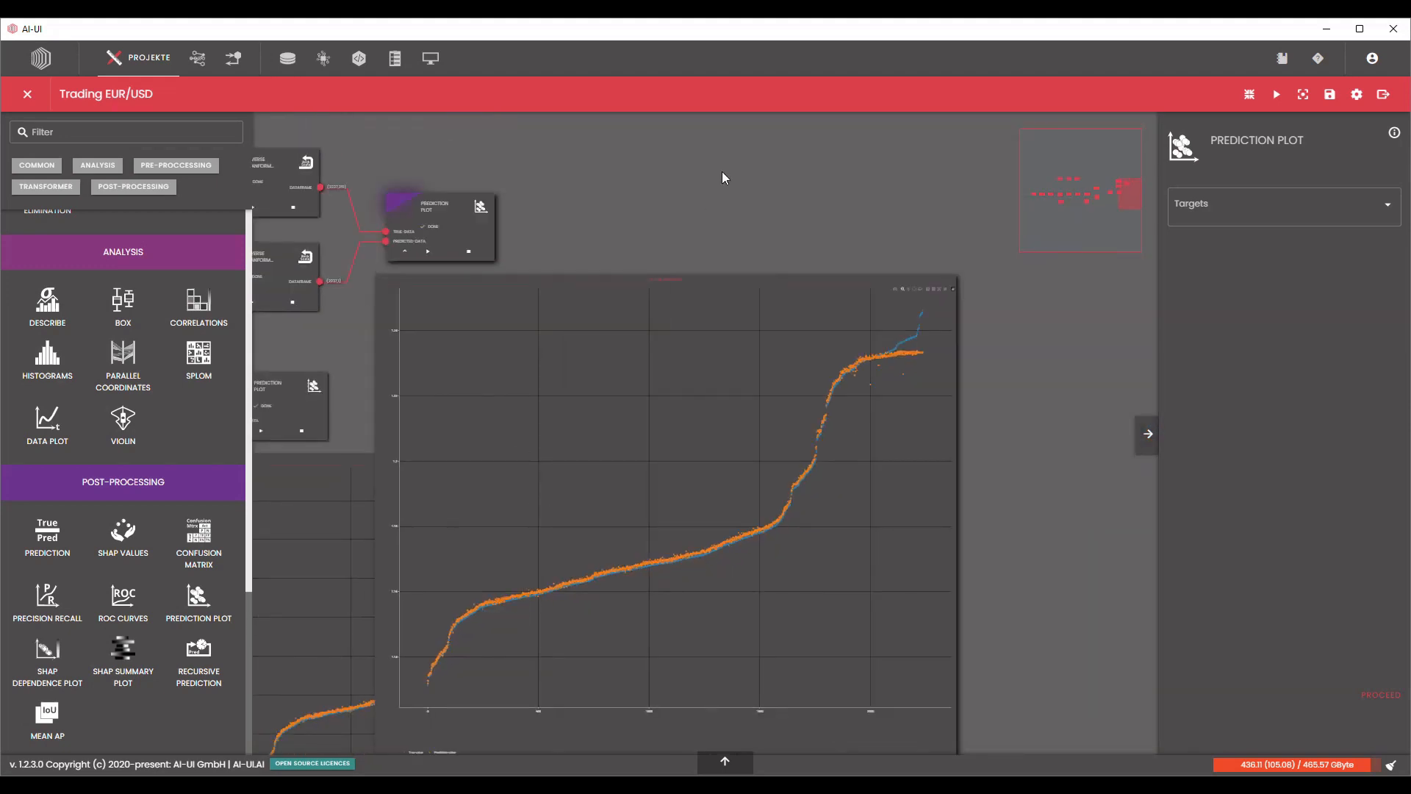
Move the second Prediction Plot away from the first so their charts do not overlap.
scroll(845, 163, down, 3)
scroll(843, 178, down, 1)
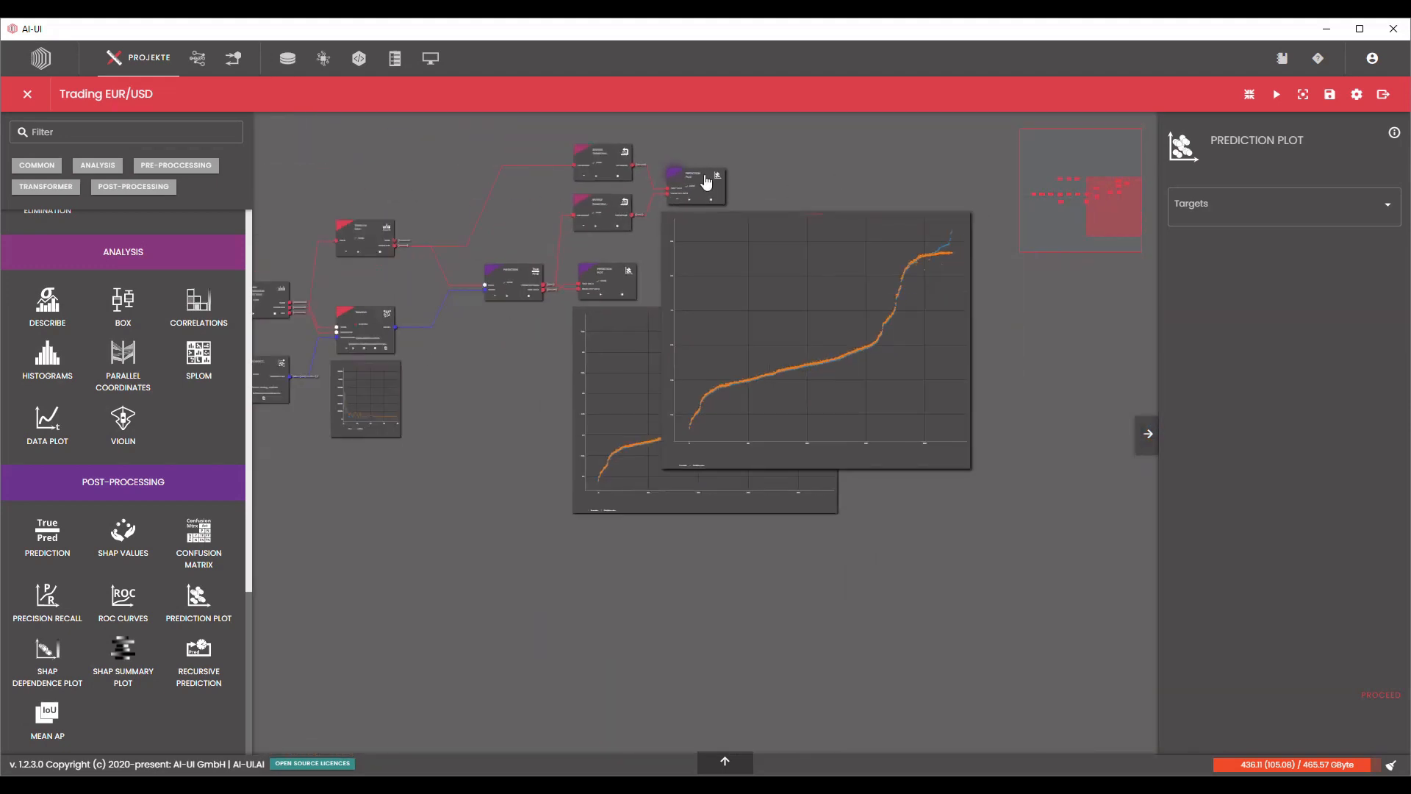
drag(706, 180, 912, 180)
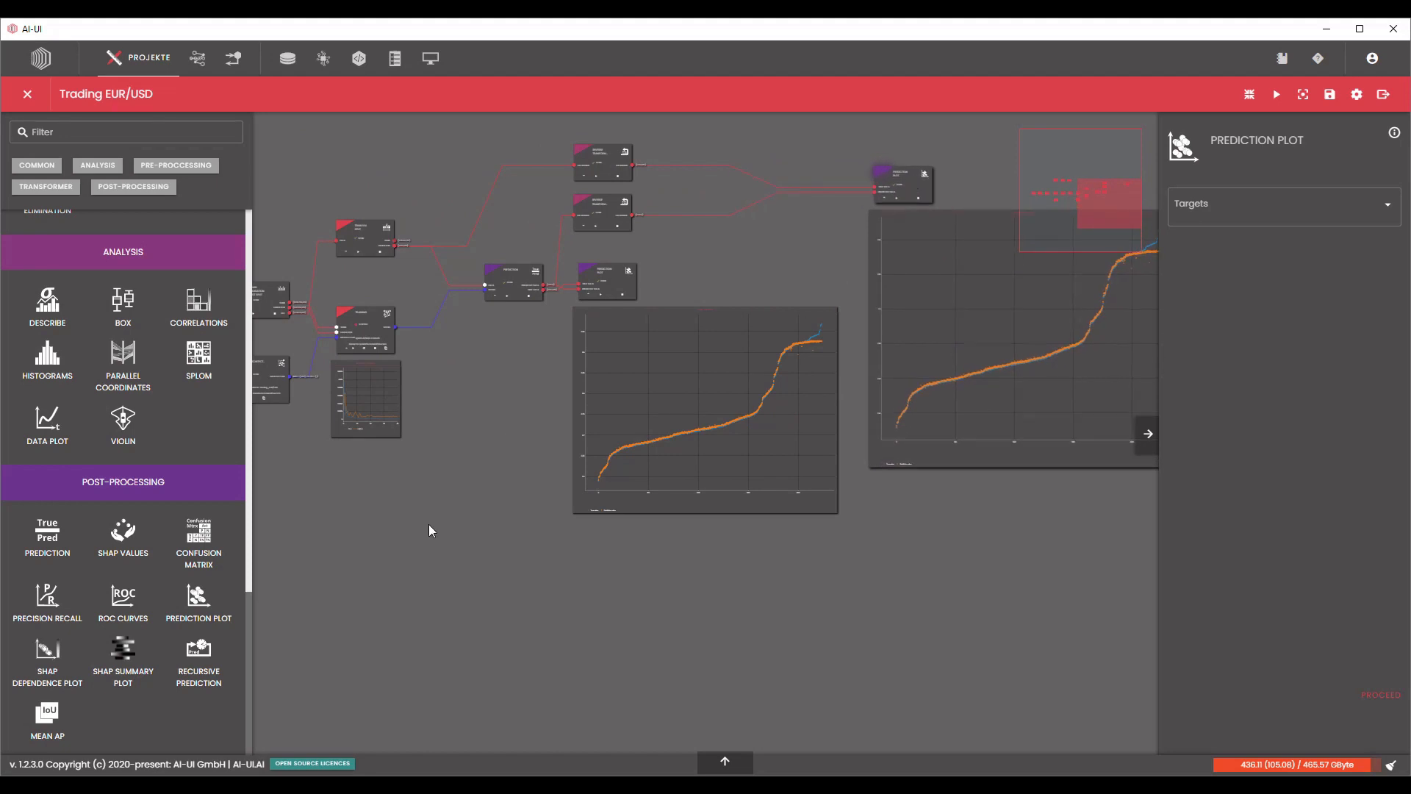
Examine the columns of the original data in the Data Selector's output table at the start of the pipeline.
drag(428, 526, 634, 536)
drag(444, 507, 658, 541)
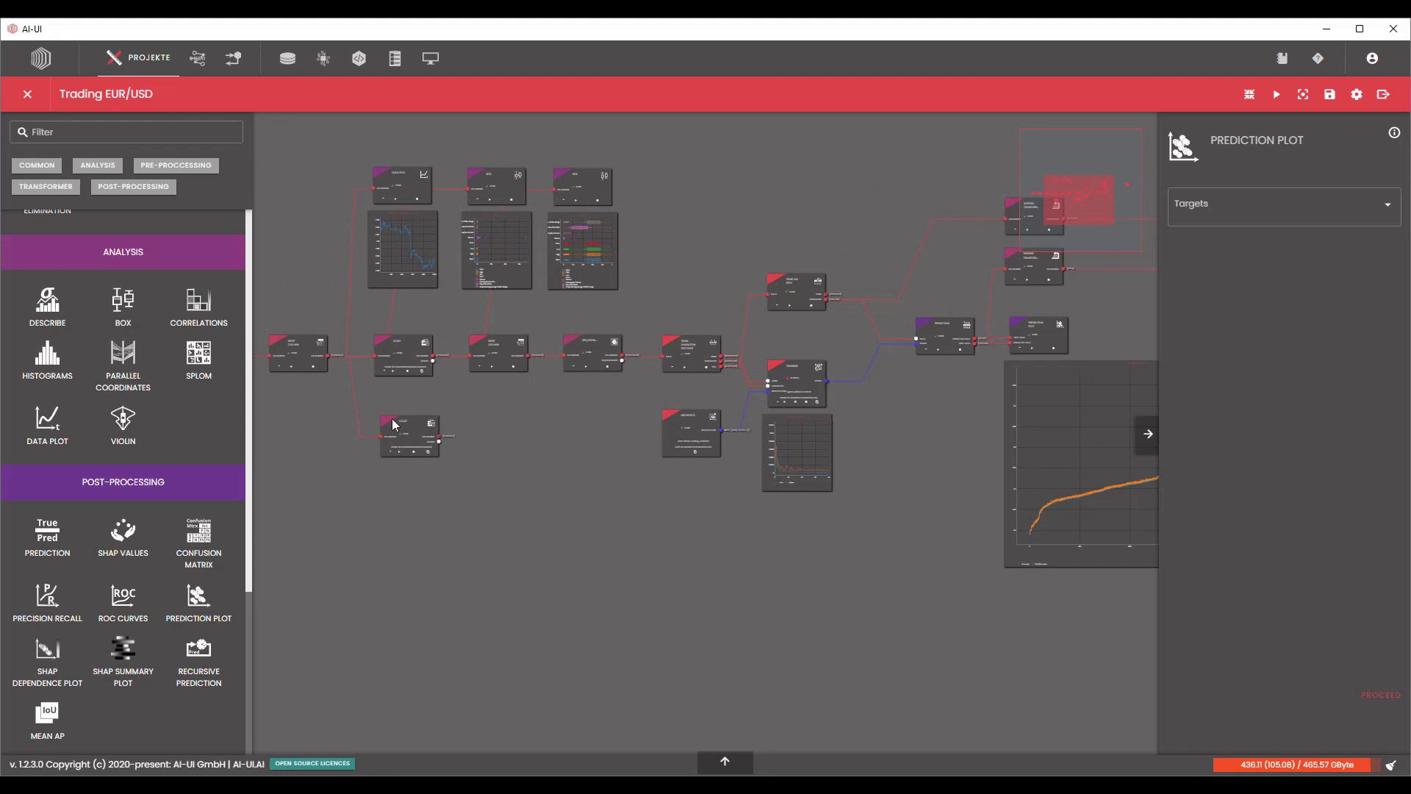
drag(393, 424, 562, 449)
scroll(328, 443, up, 5)
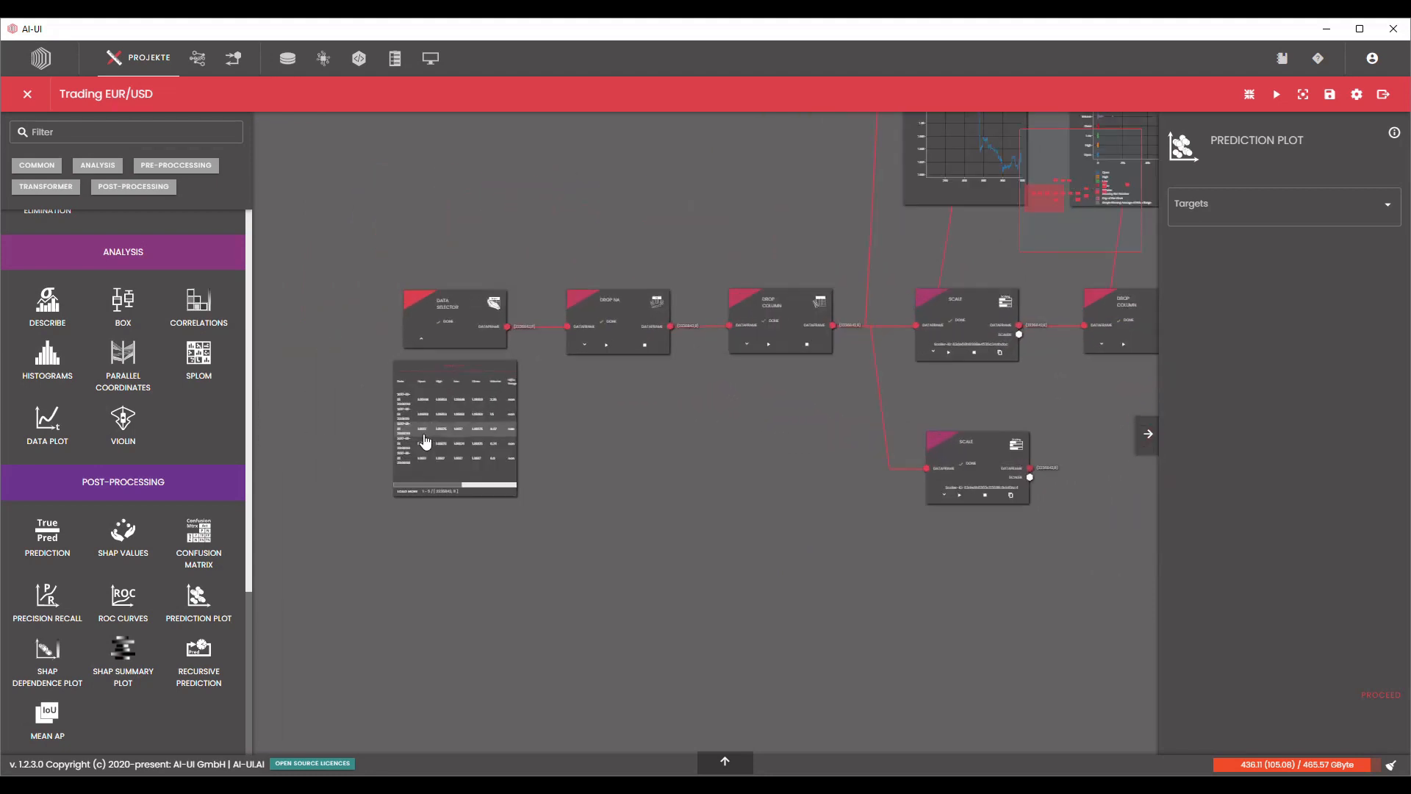
scroll(425, 441, up, 5)
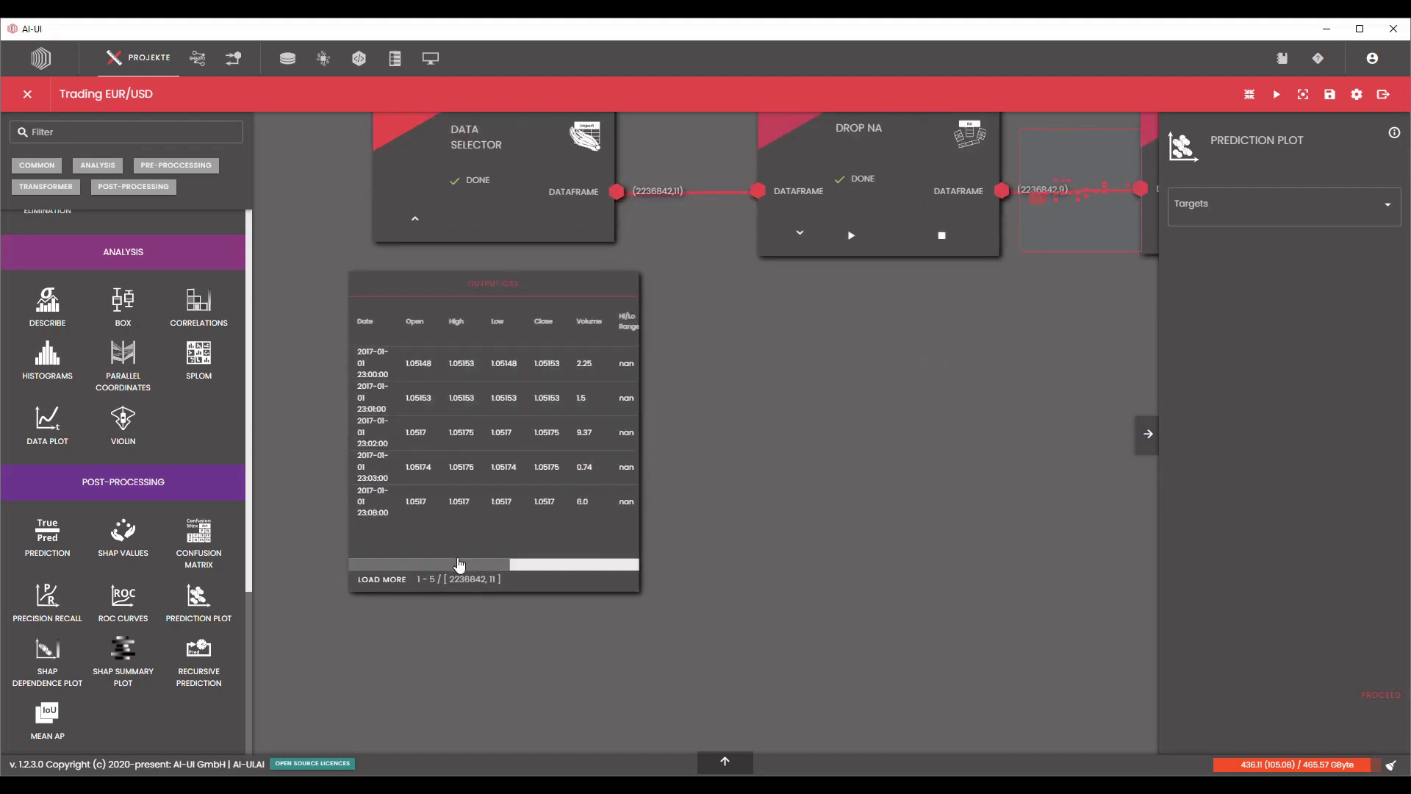
scroll(459, 564, right, 5)
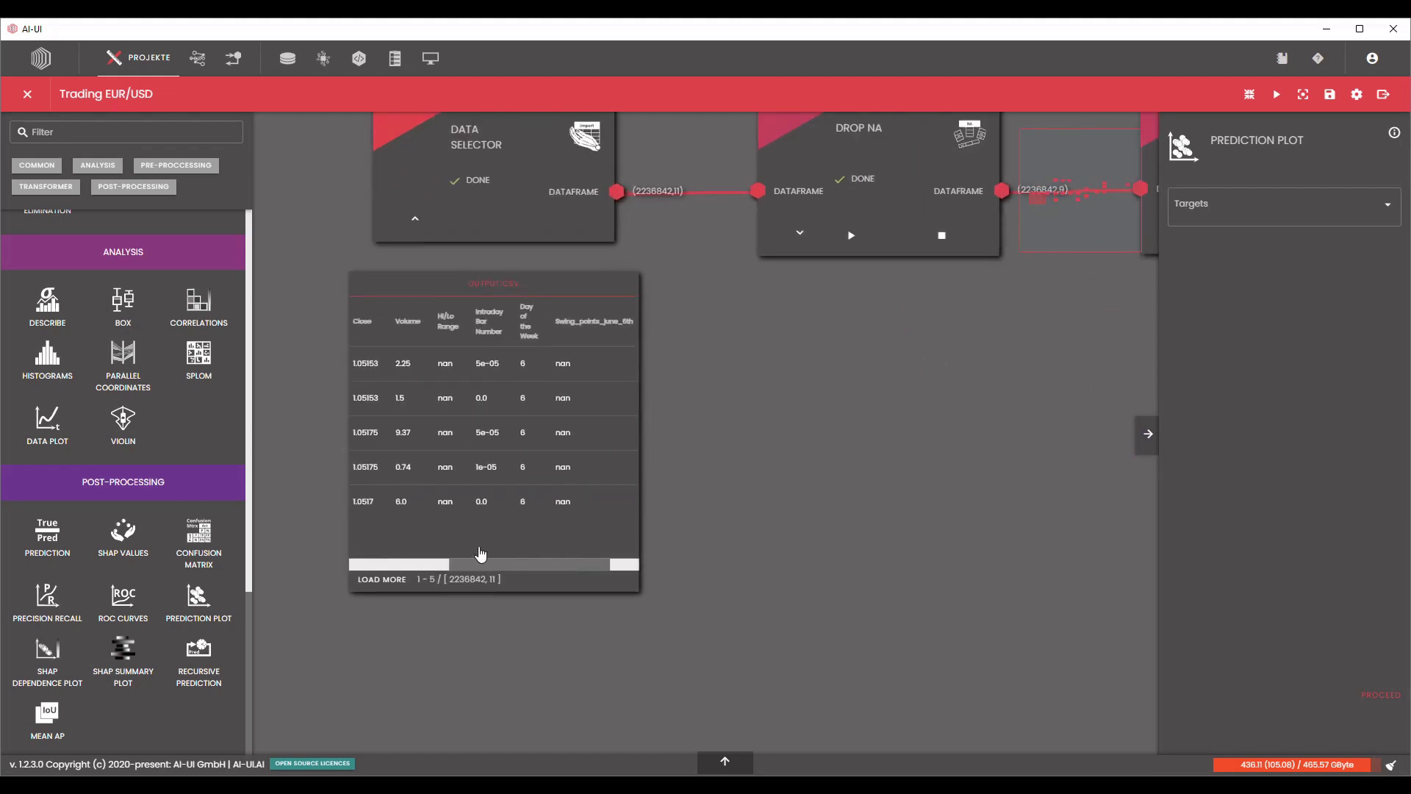
scroll(482, 553, left, 5)
scroll(798, 438, down, 5)
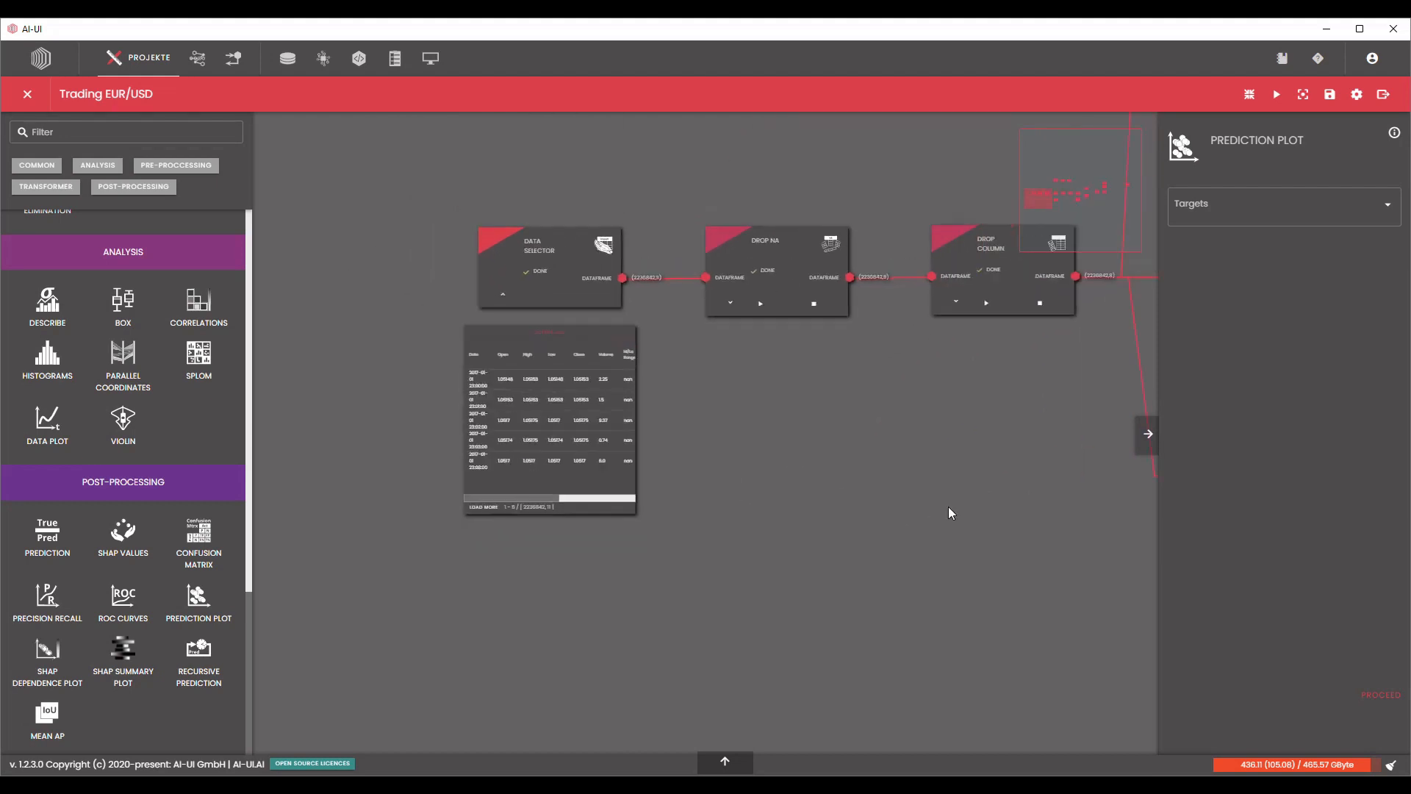
Examine the output table of the Drop Column block that removes Open, High and Low, and collapse it again.
scroll(948, 507, down, 3)
drag(948, 508, 454, 460)
drag(495, 332, 459, 438)
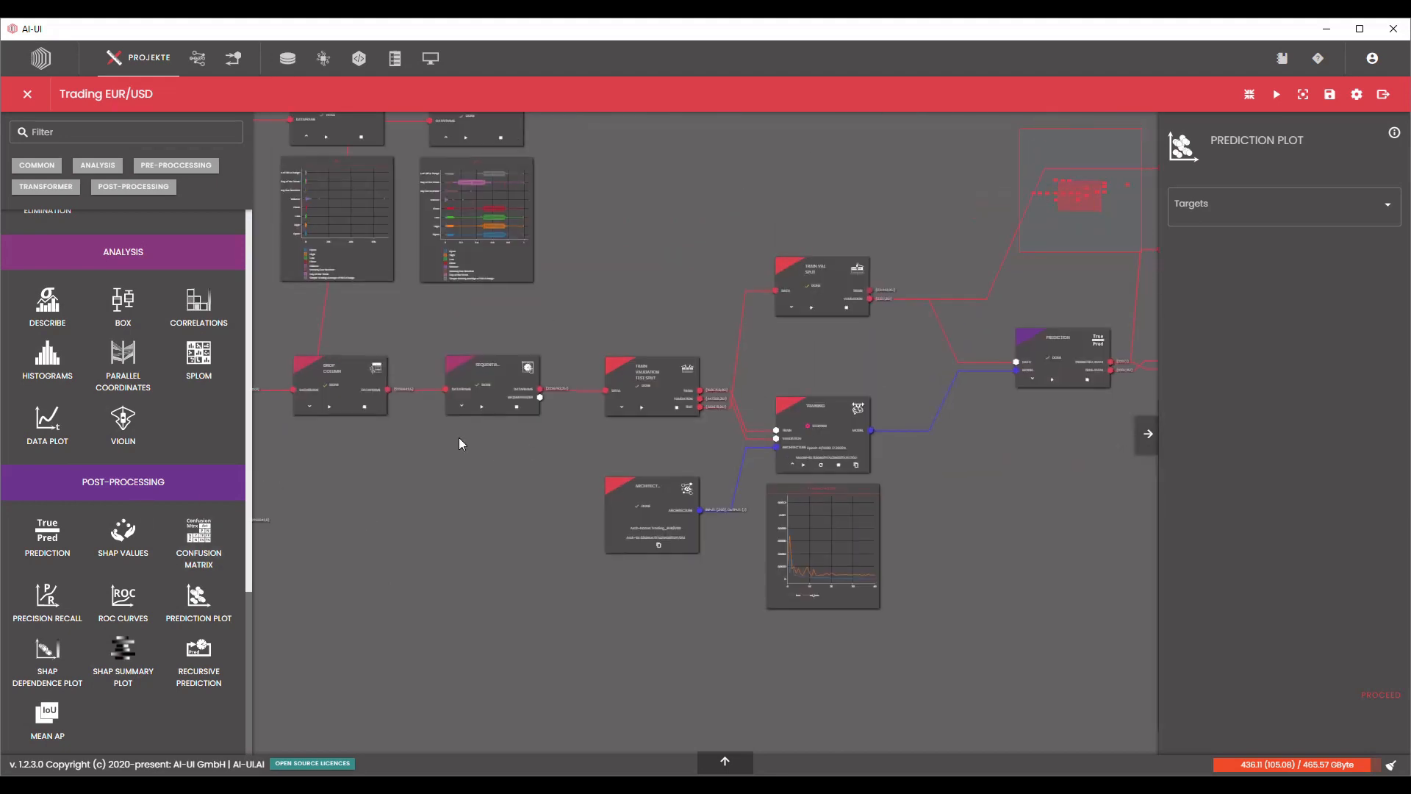
scroll(459, 438, up, 3)
drag(690, 497, 993, 510)
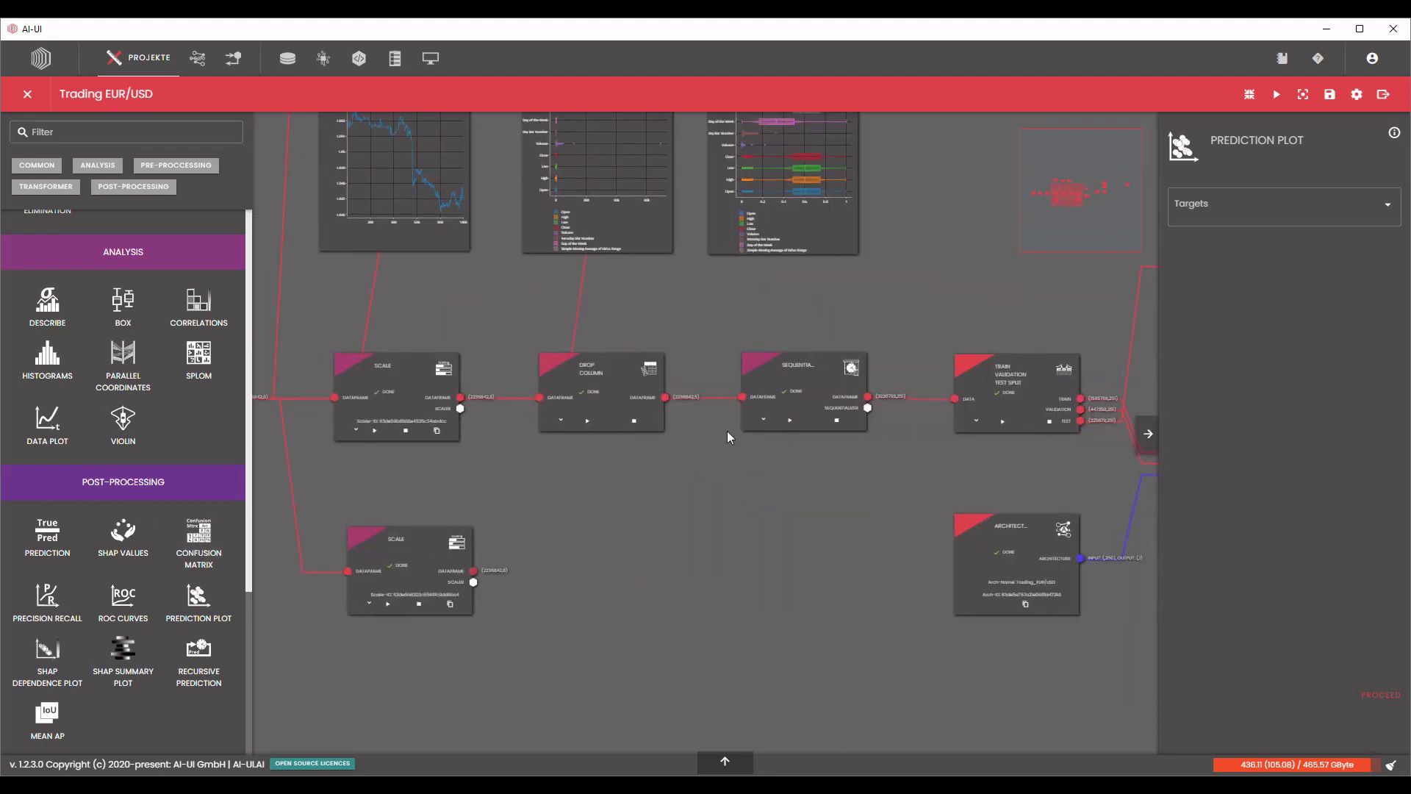
click(569, 429)
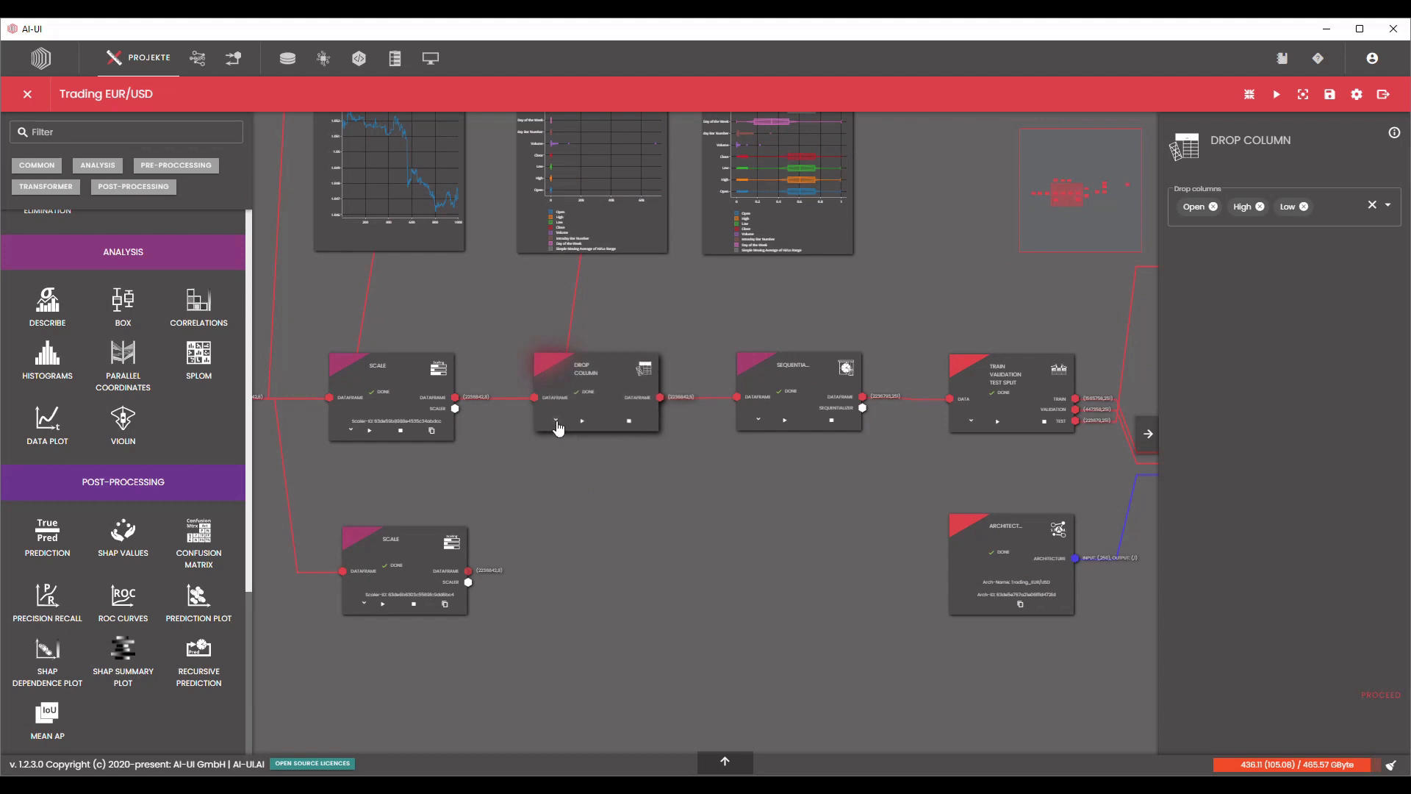
click(556, 422)
scroll(569, 441, up, 4)
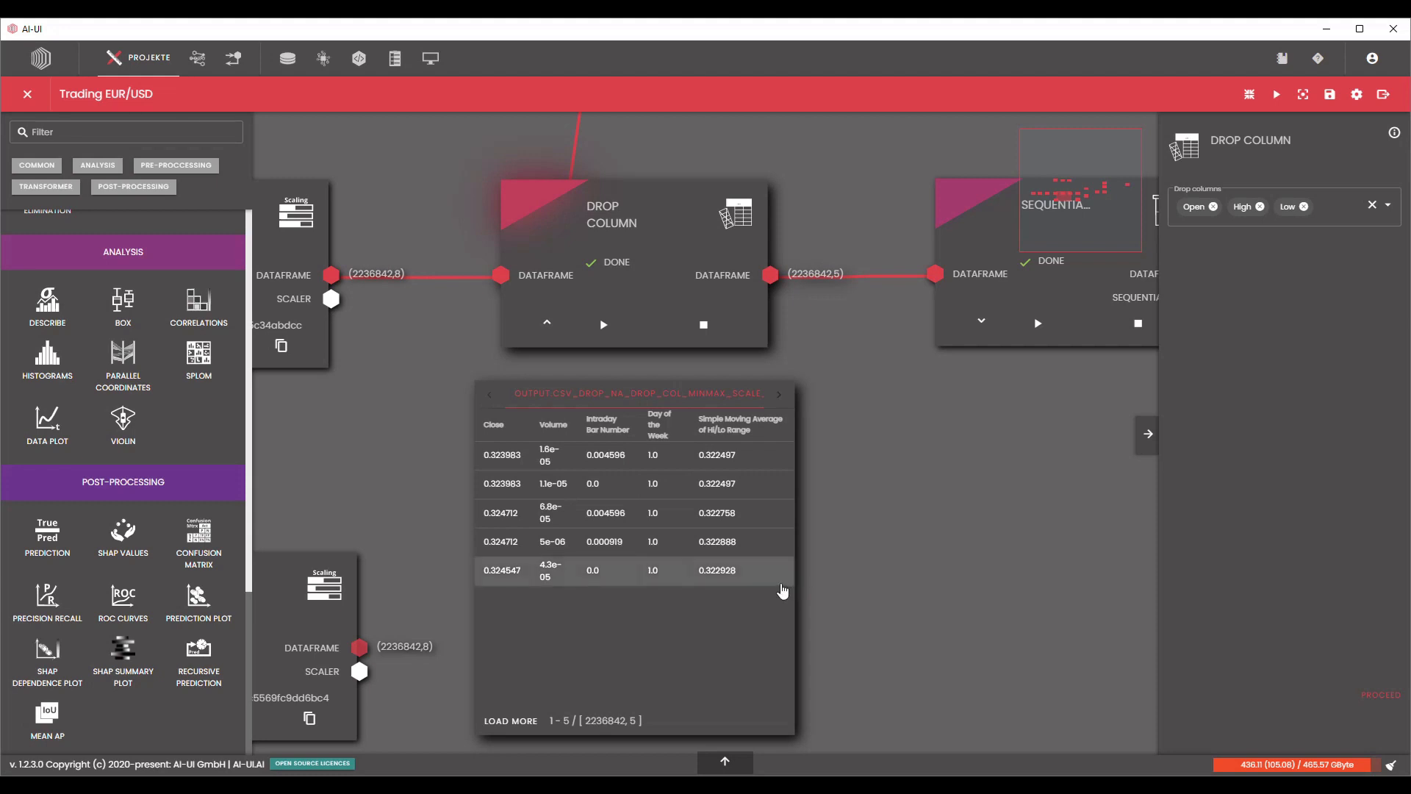
scroll(772, 577, down, 3)
scroll(783, 562, down, 2)
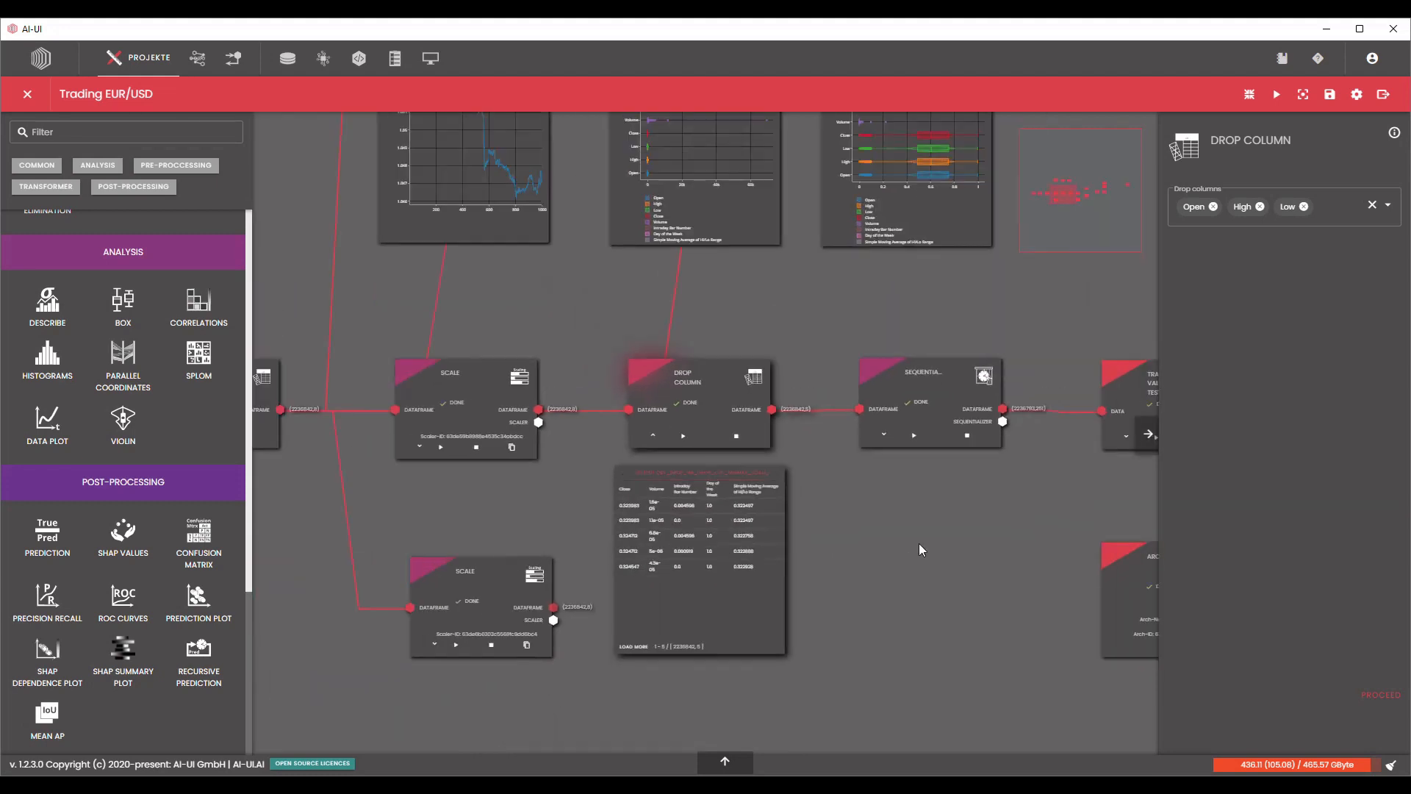
click(653, 435)
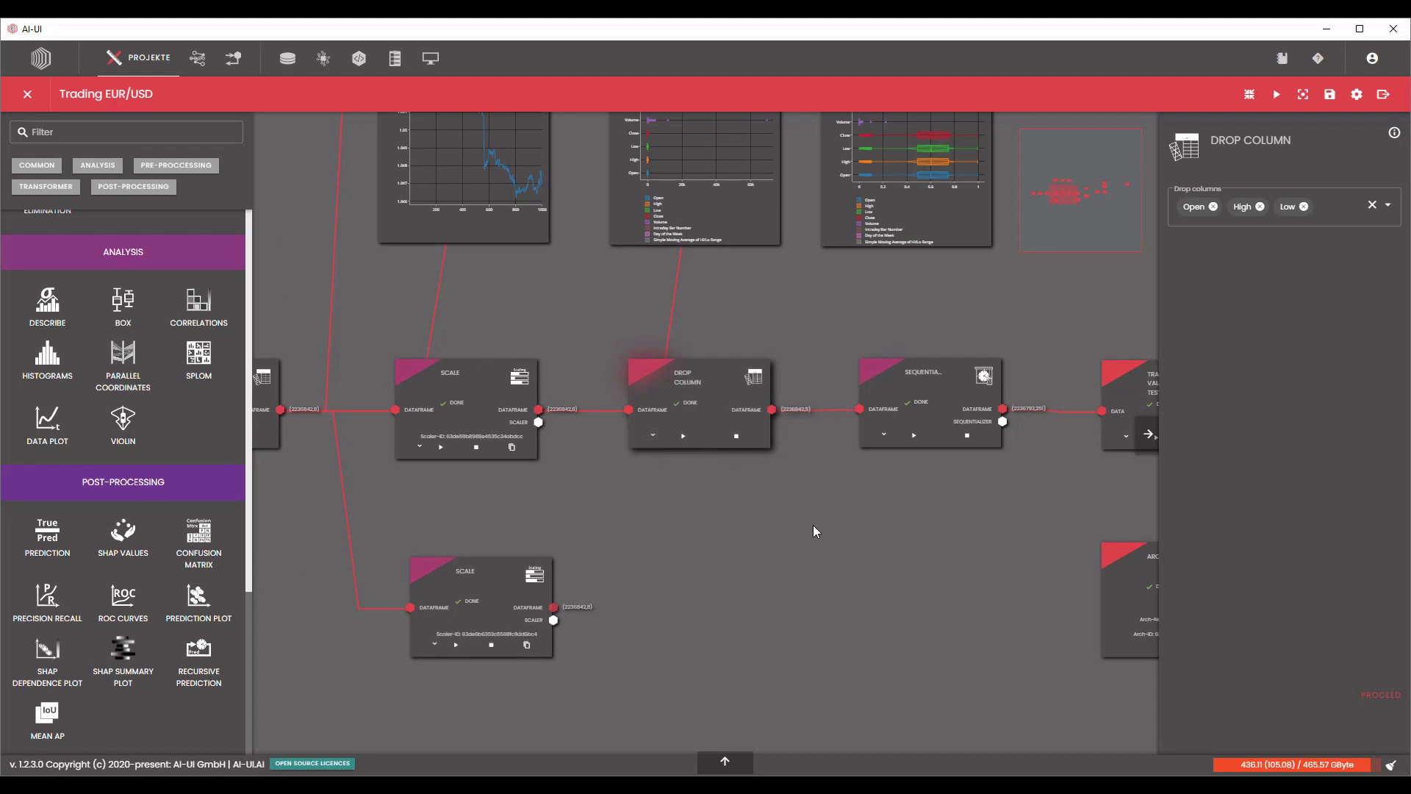
Review the complete pipeline from the Data Selector through to both Prediction Plots.
scroll(791, 562, down, 4)
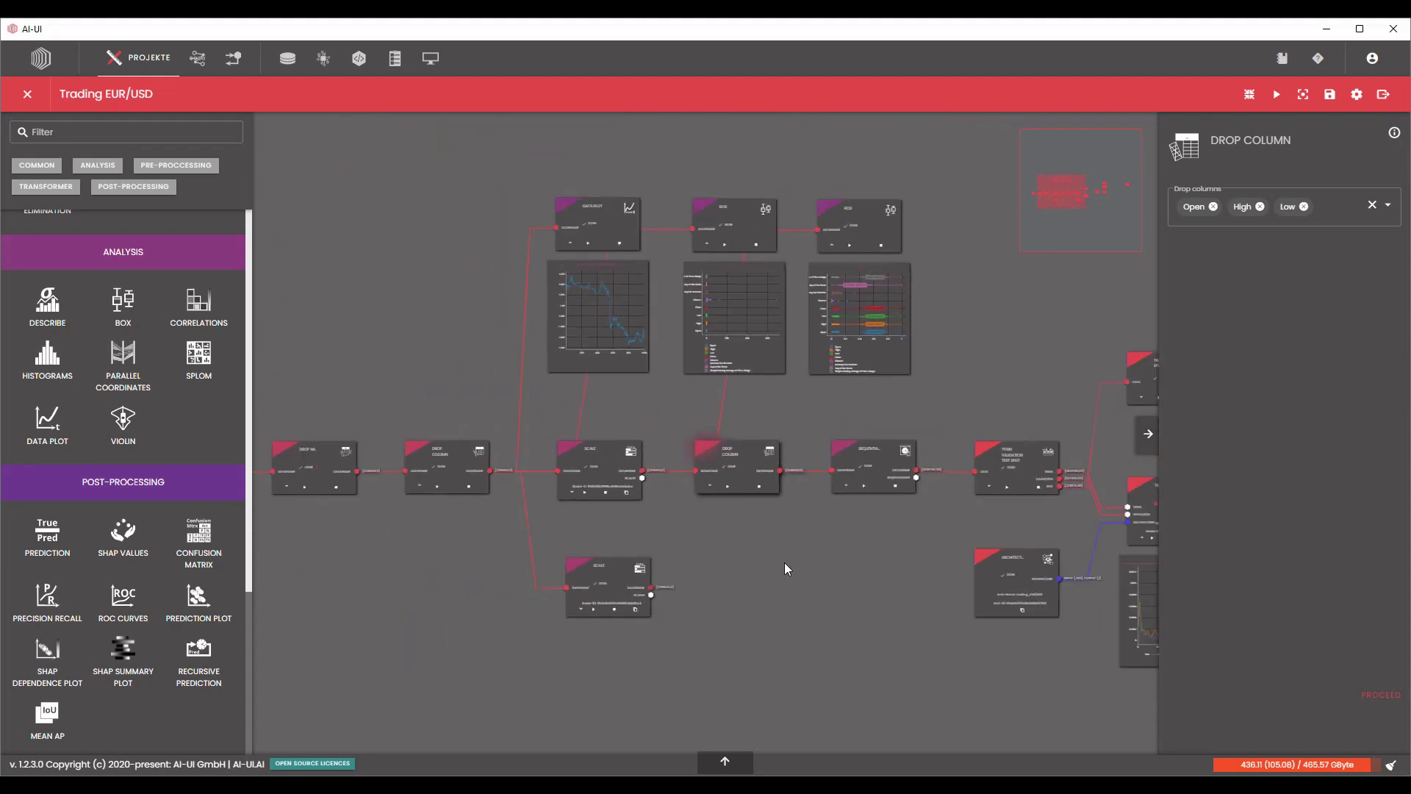
scroll(954, 375, down, 2)
scroll(954, 374, down, 1)
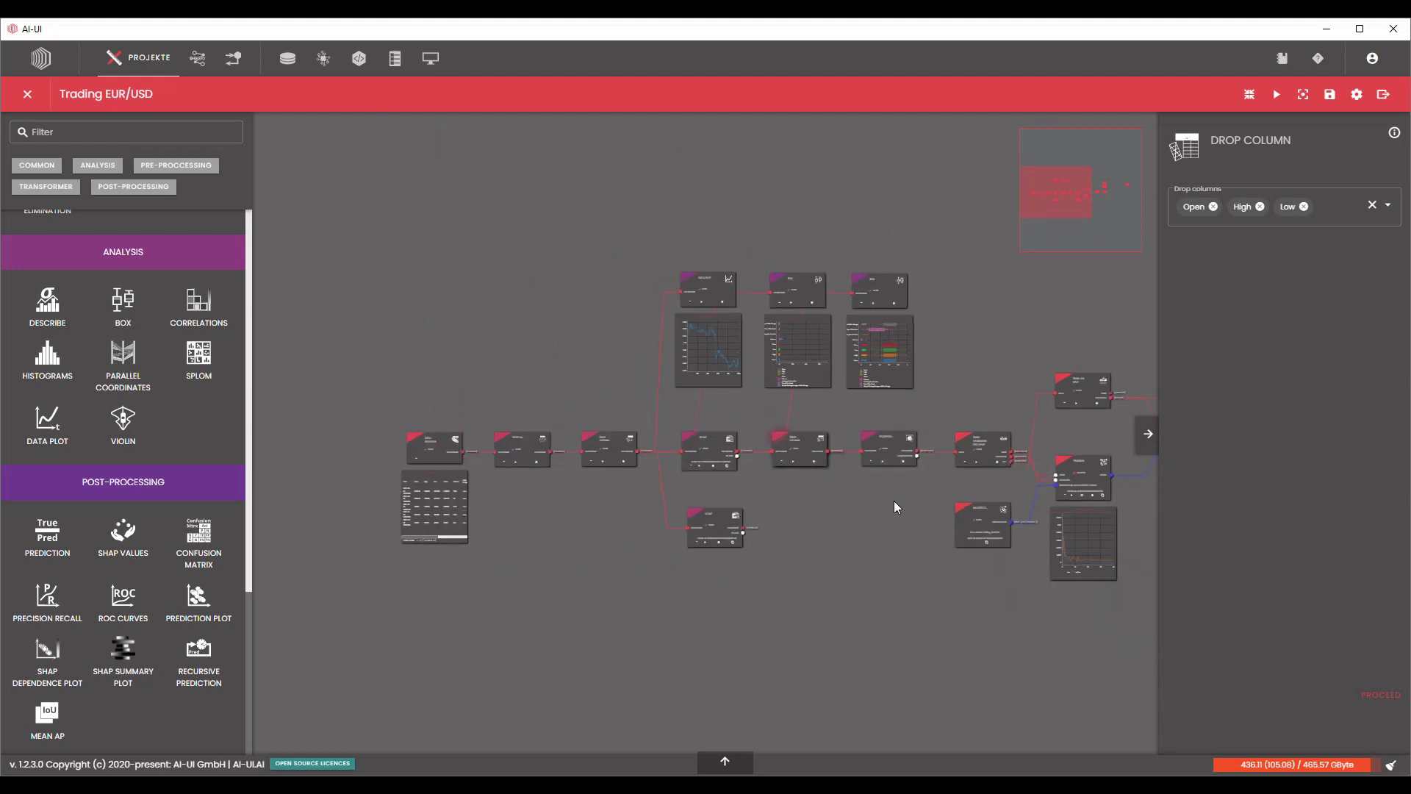
scroll(852, 501, down, 2)
drag(821, 500, 774, 496)
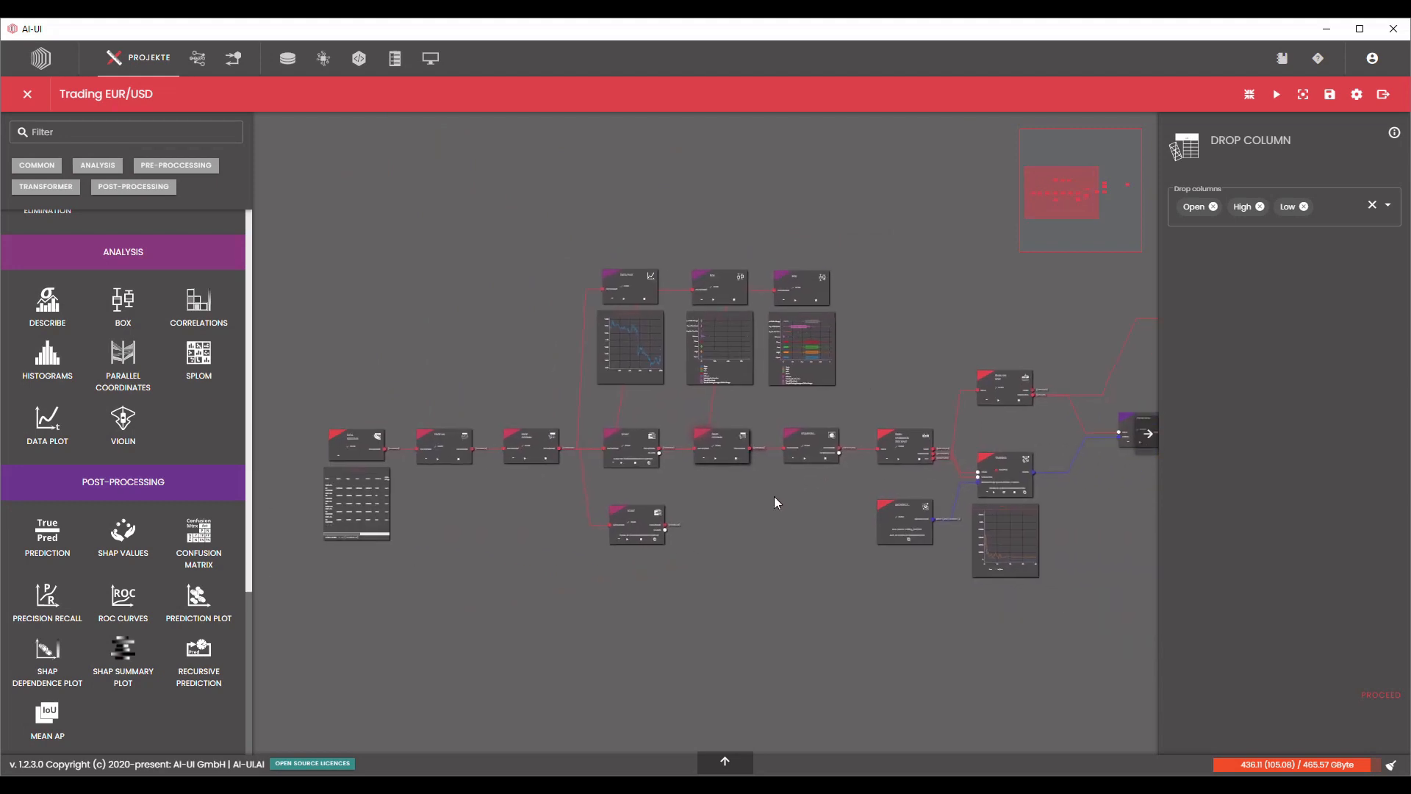
scroll(775, 496, down, 1)
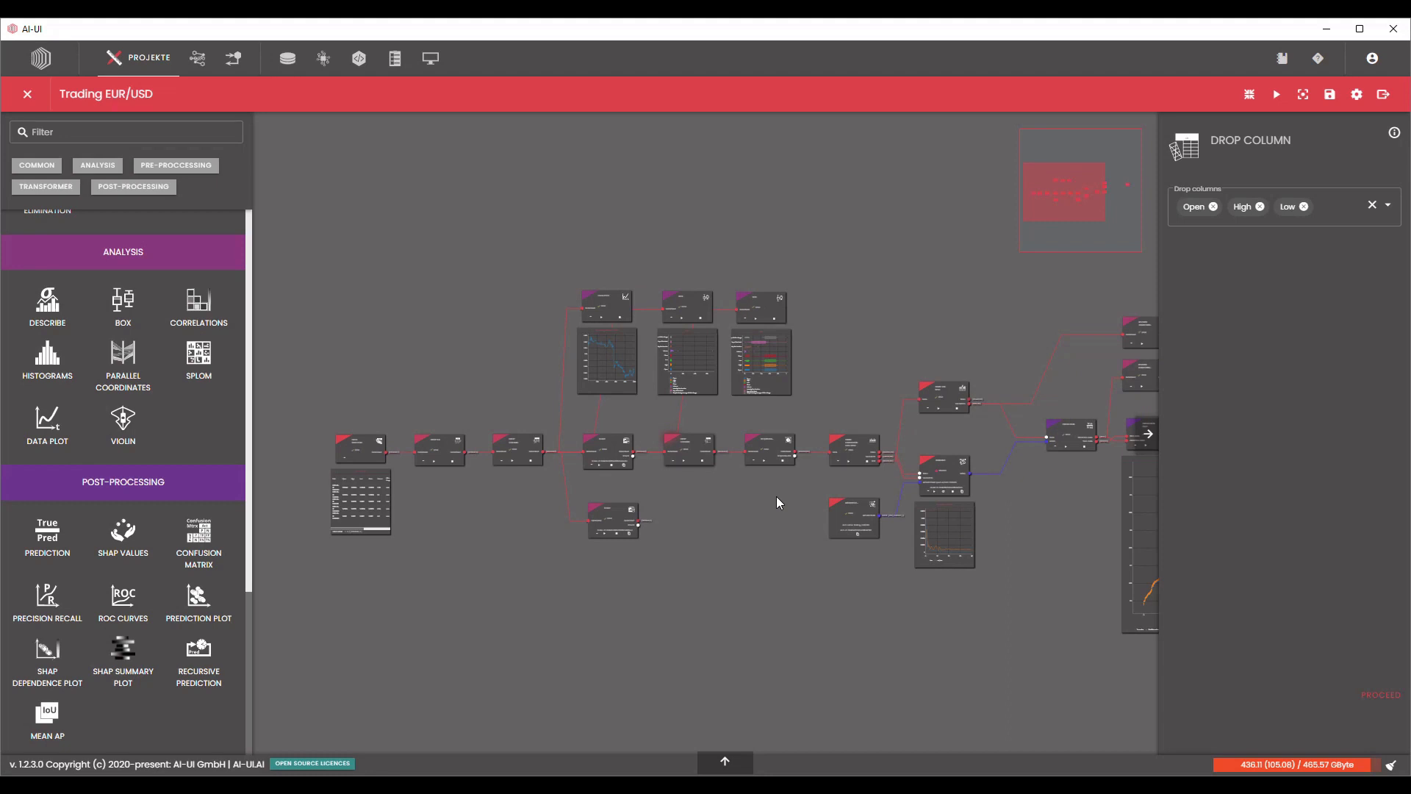
drag(779, 500, 600, 509)
scroll(746, 495, down, 1)
scroll(747, 496, down, 1)
scroll(669, 496, down, 3)
scroll(622, 506, up, 1)
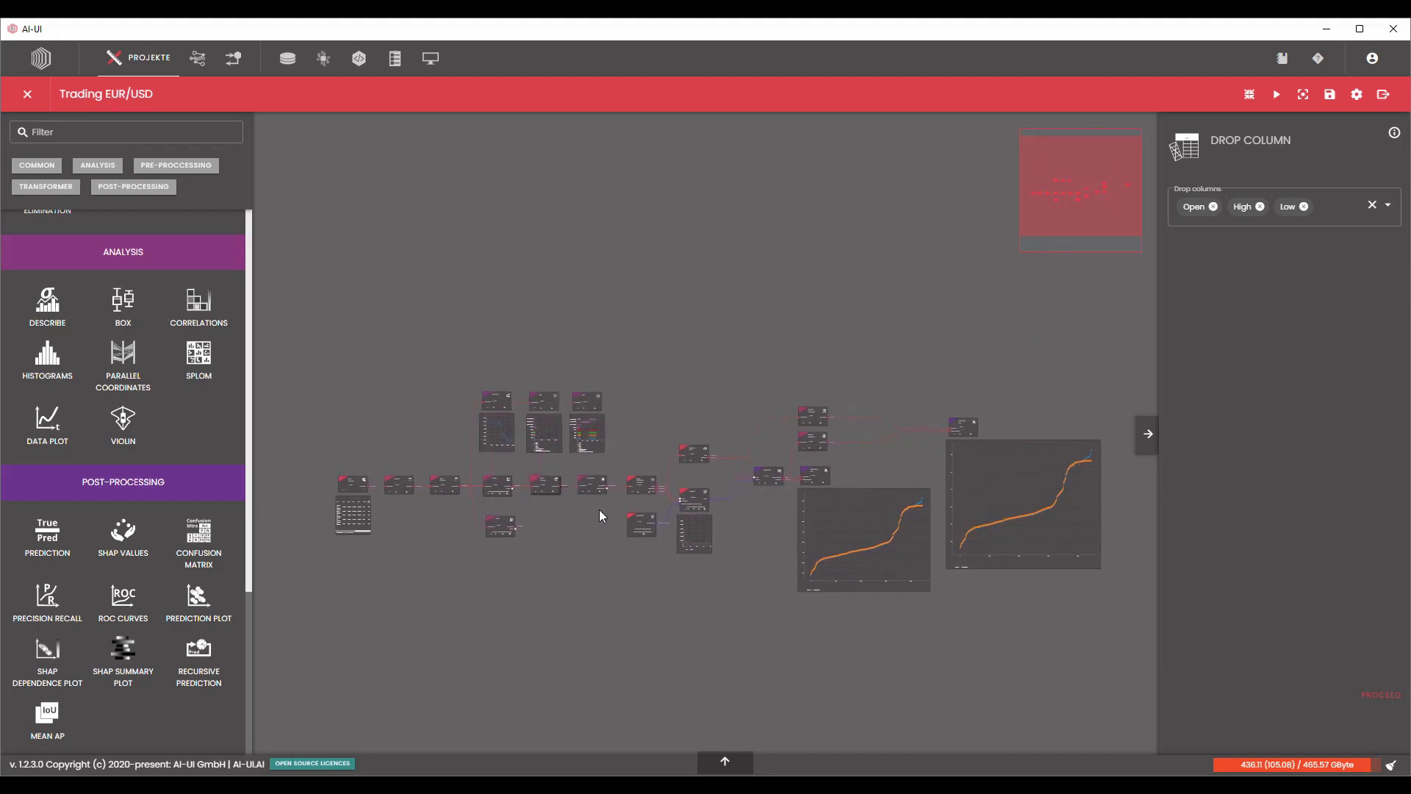